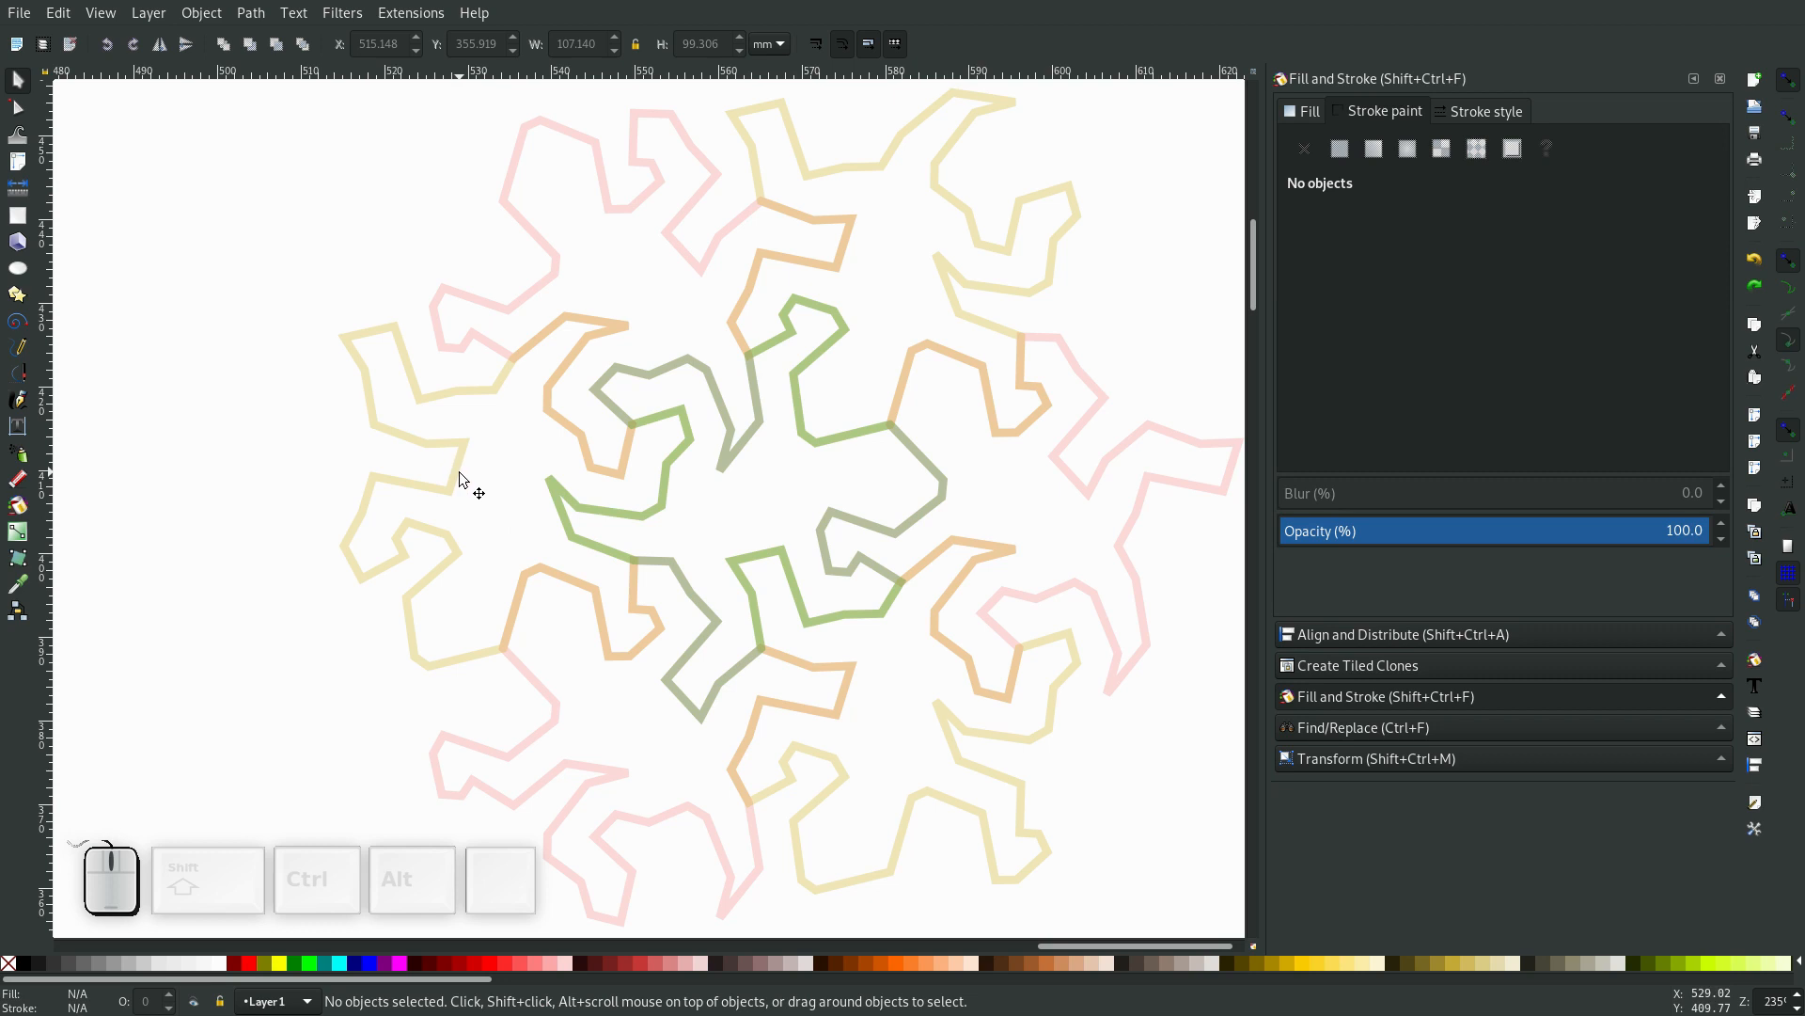
# Switch to Firefox and open the Symmetry collection in the M.C. Escher website's gallery
pyautogui.moveTo(459, 473)
pyautogui.mouseDown()
pyautogui.moveTo(295, 455)
pyautogui.moveTo(230, 496)
pyautogui.moveTo(465, 481)
pyautogui.mouseUp()
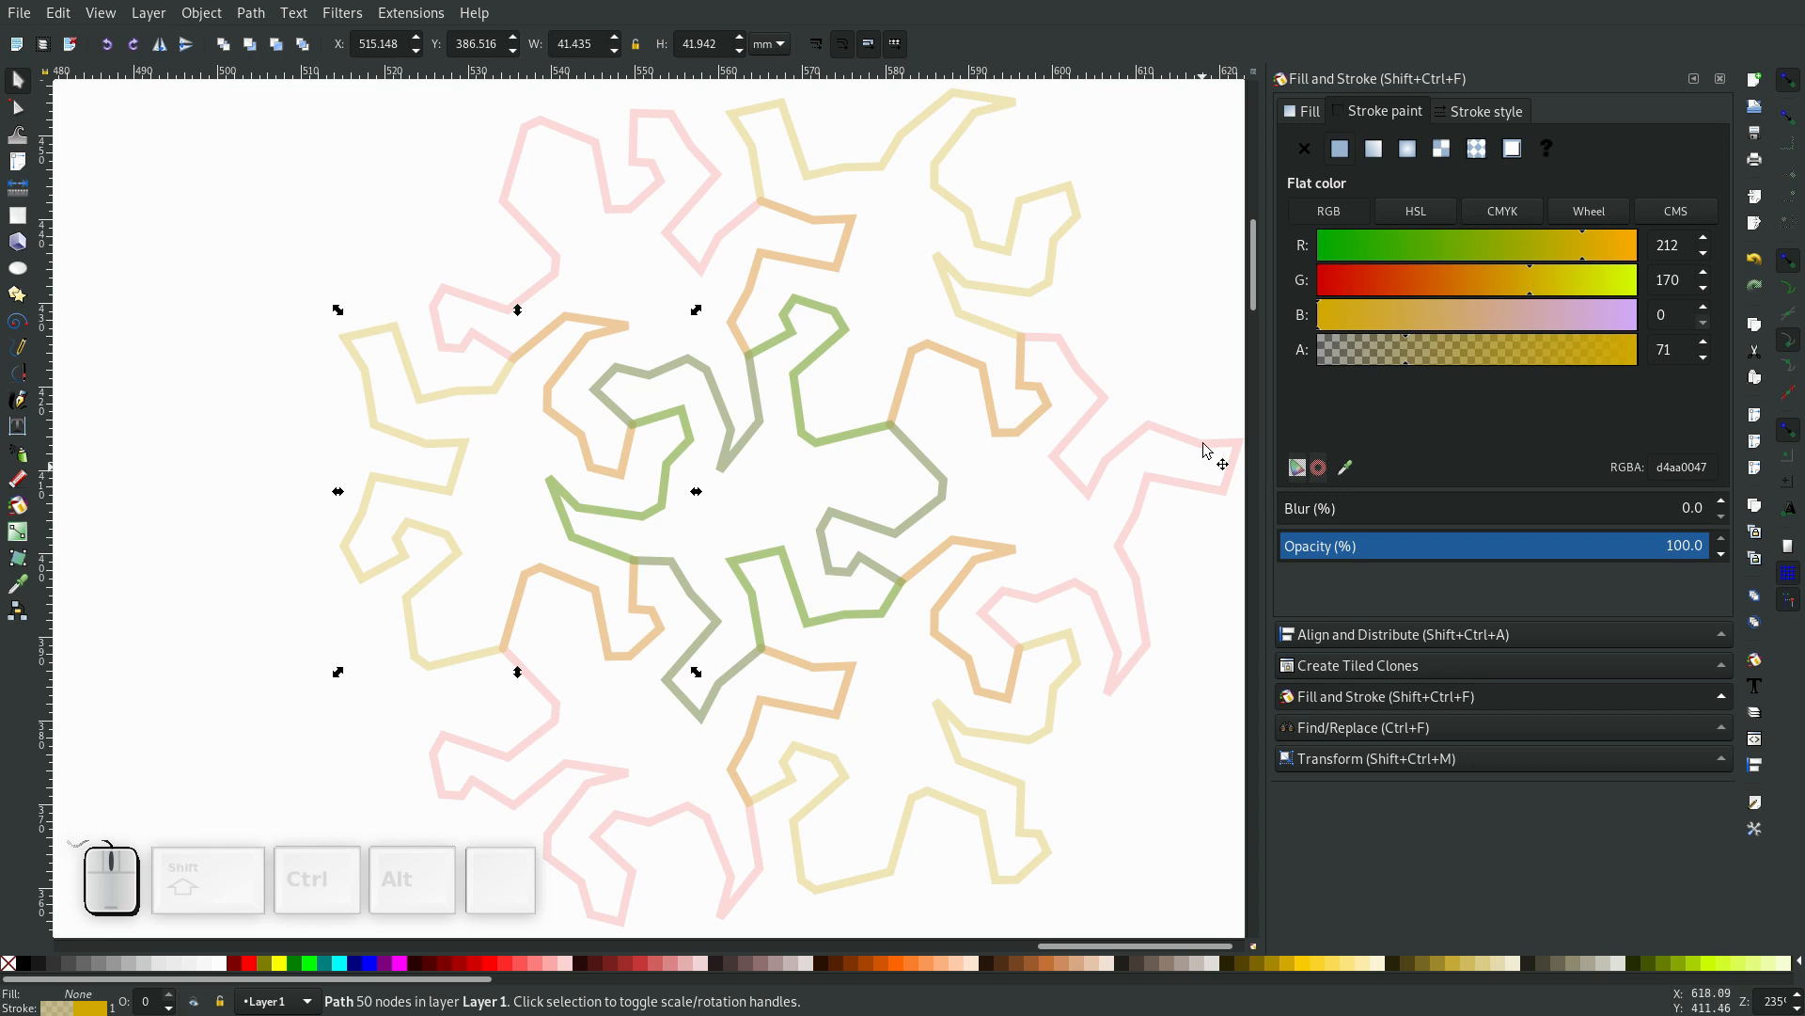
pyautogui.press('alt')
pyautogui.hotkey('alt', 'Tab')
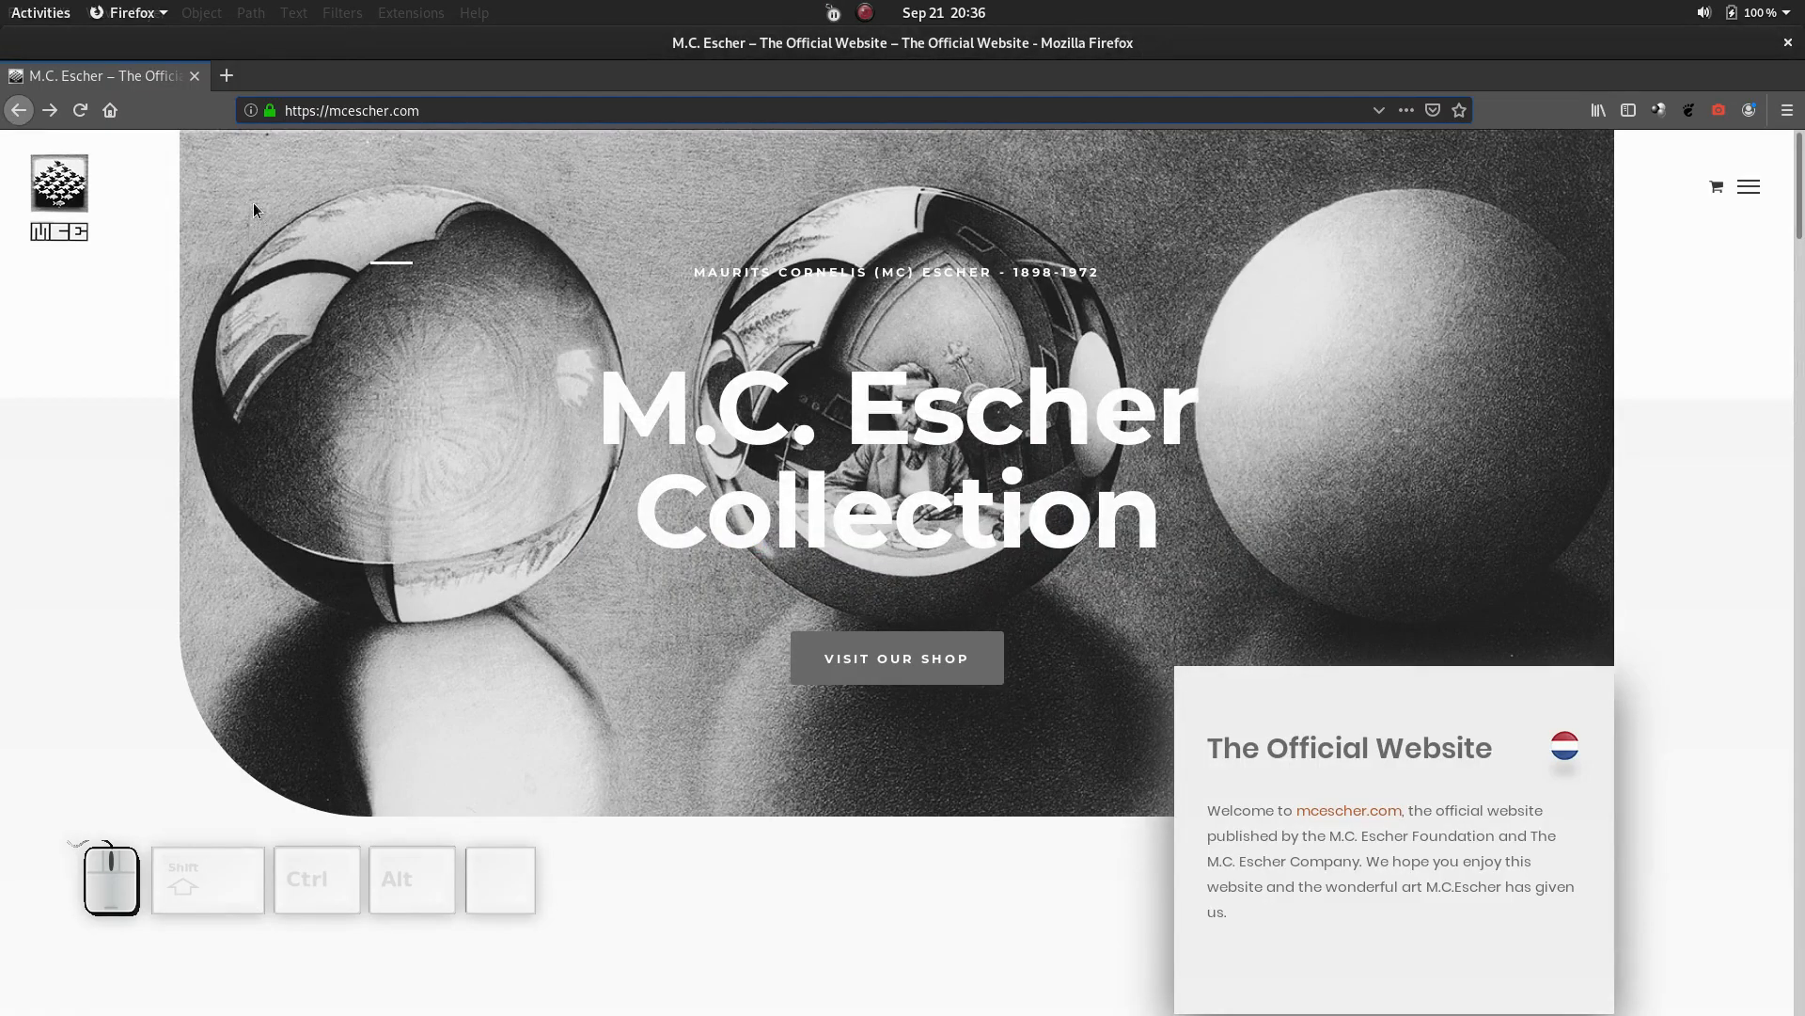
pyautogui.click(1753, 191)
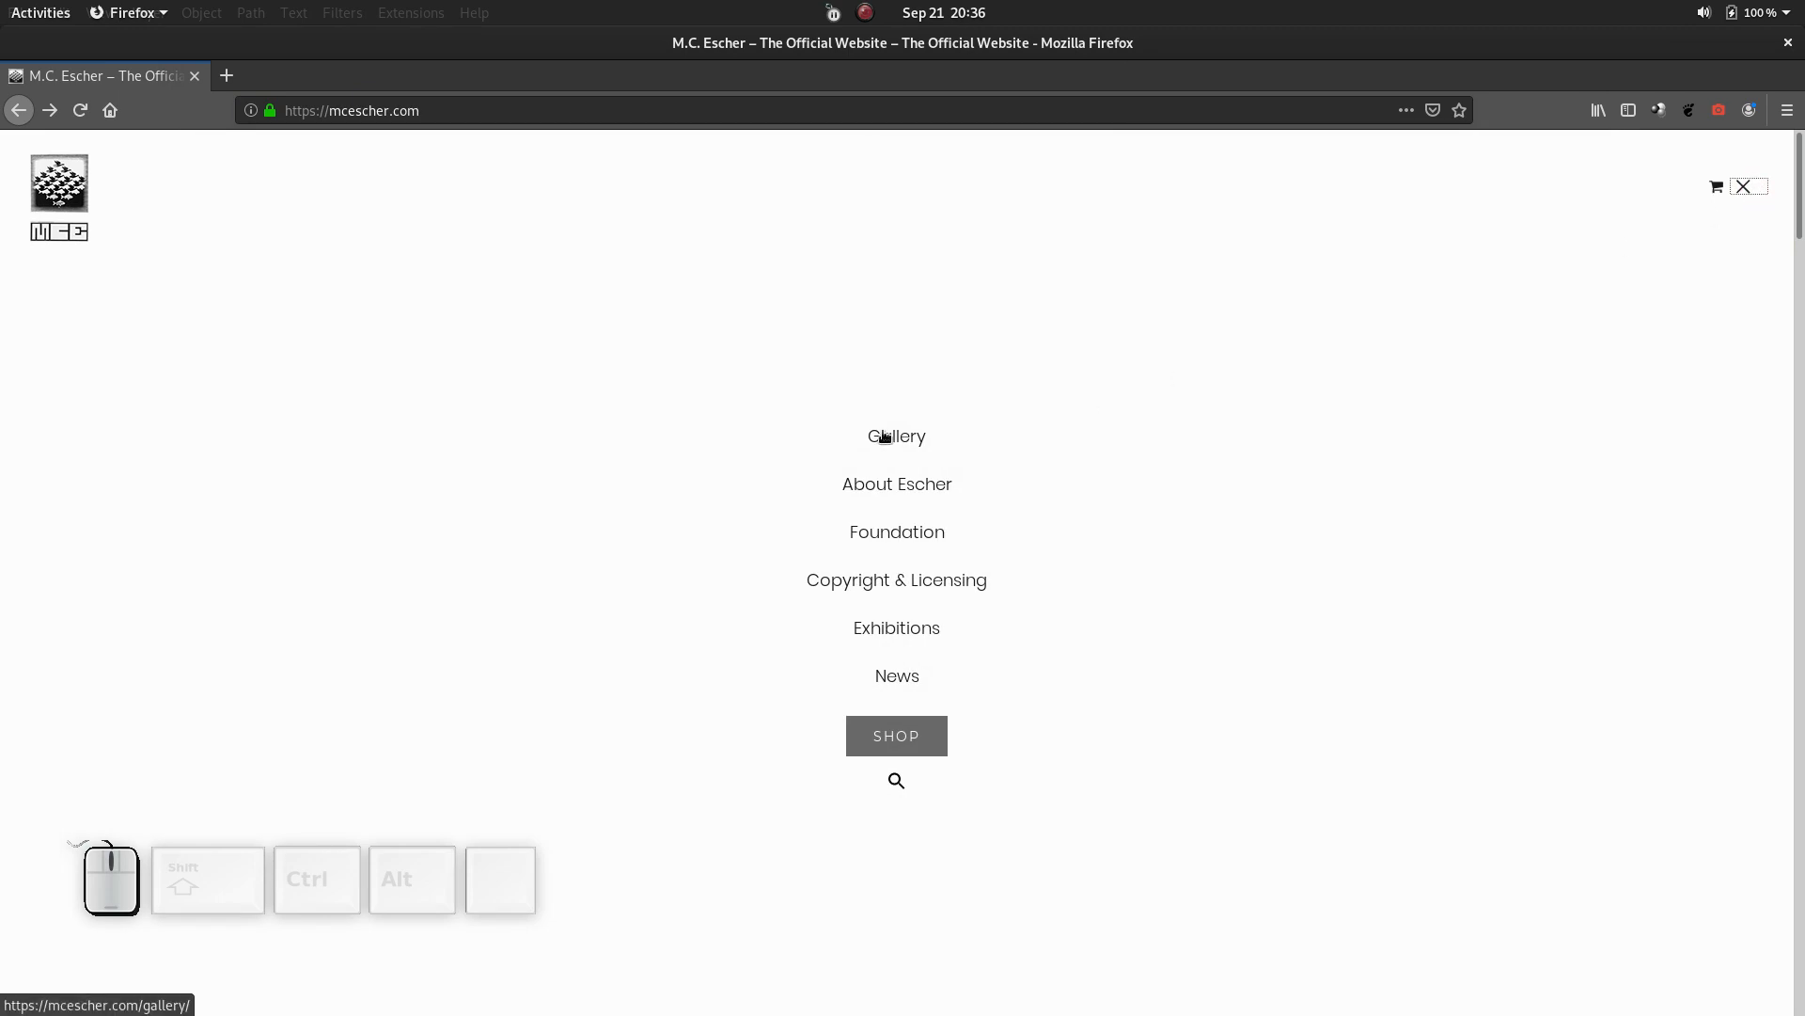
pyautogui.click(912, 436)
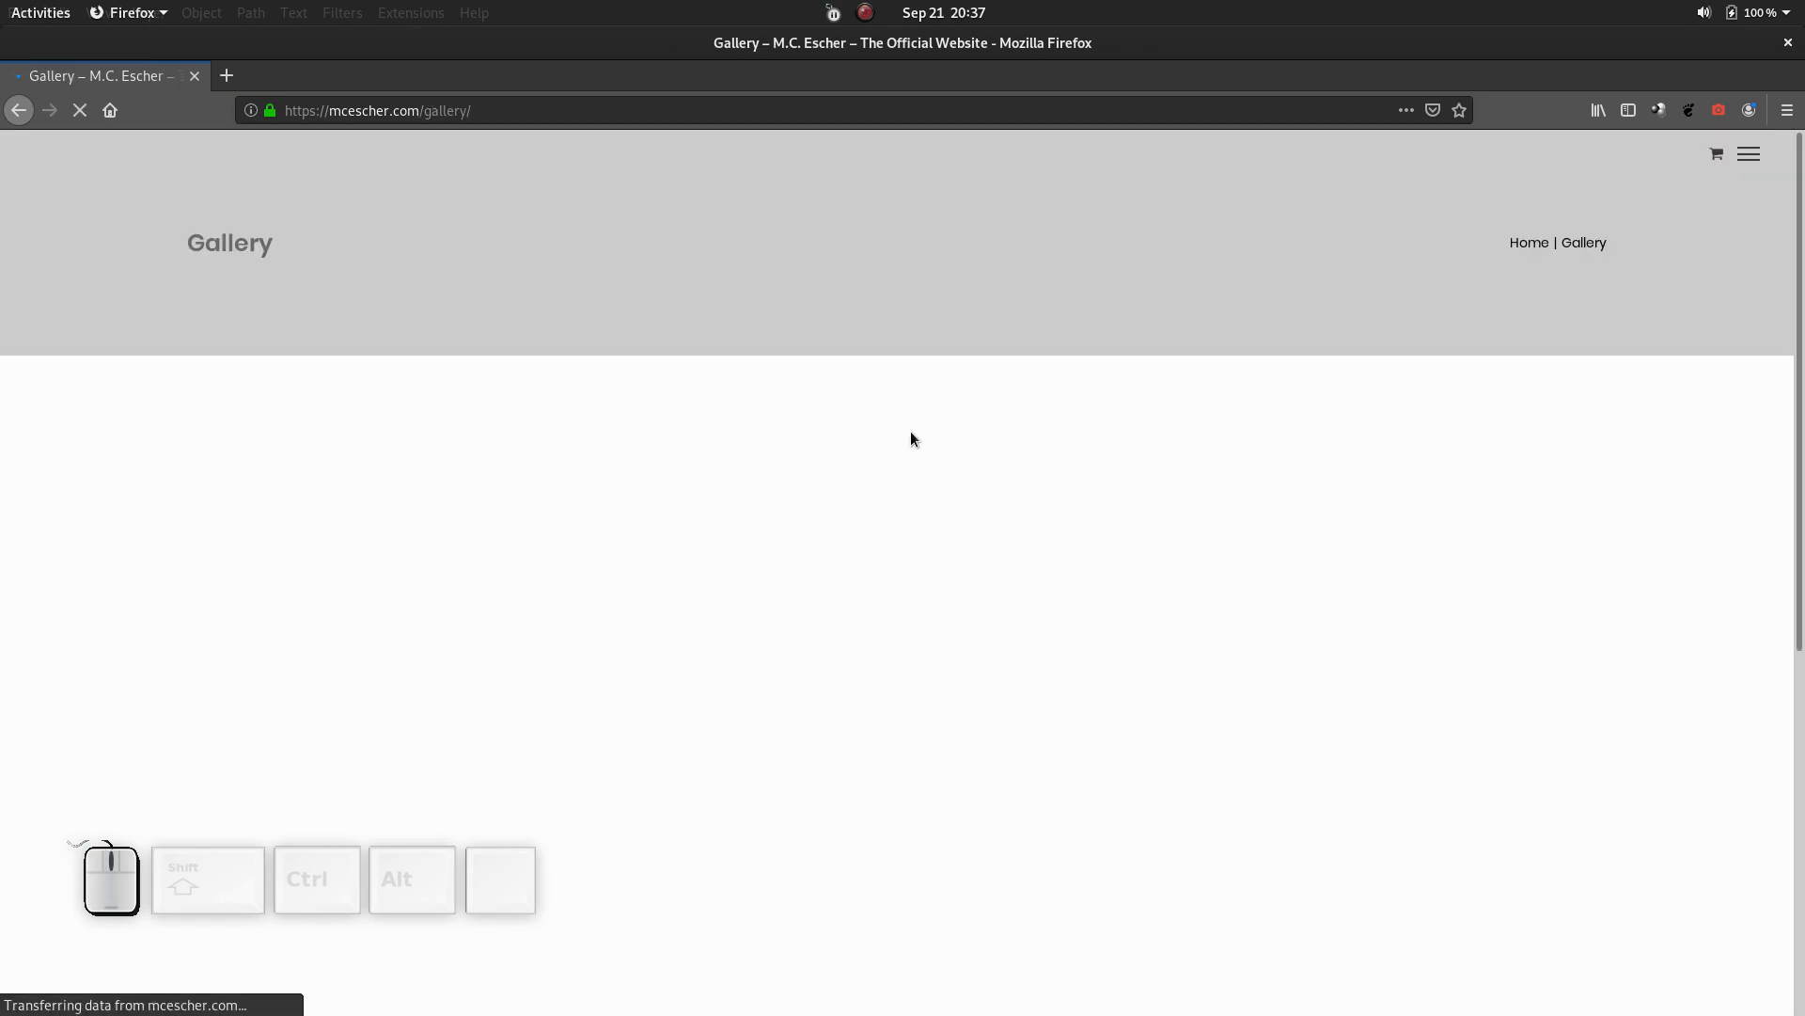
pyautogui.scroll(-5, 1147, 607)
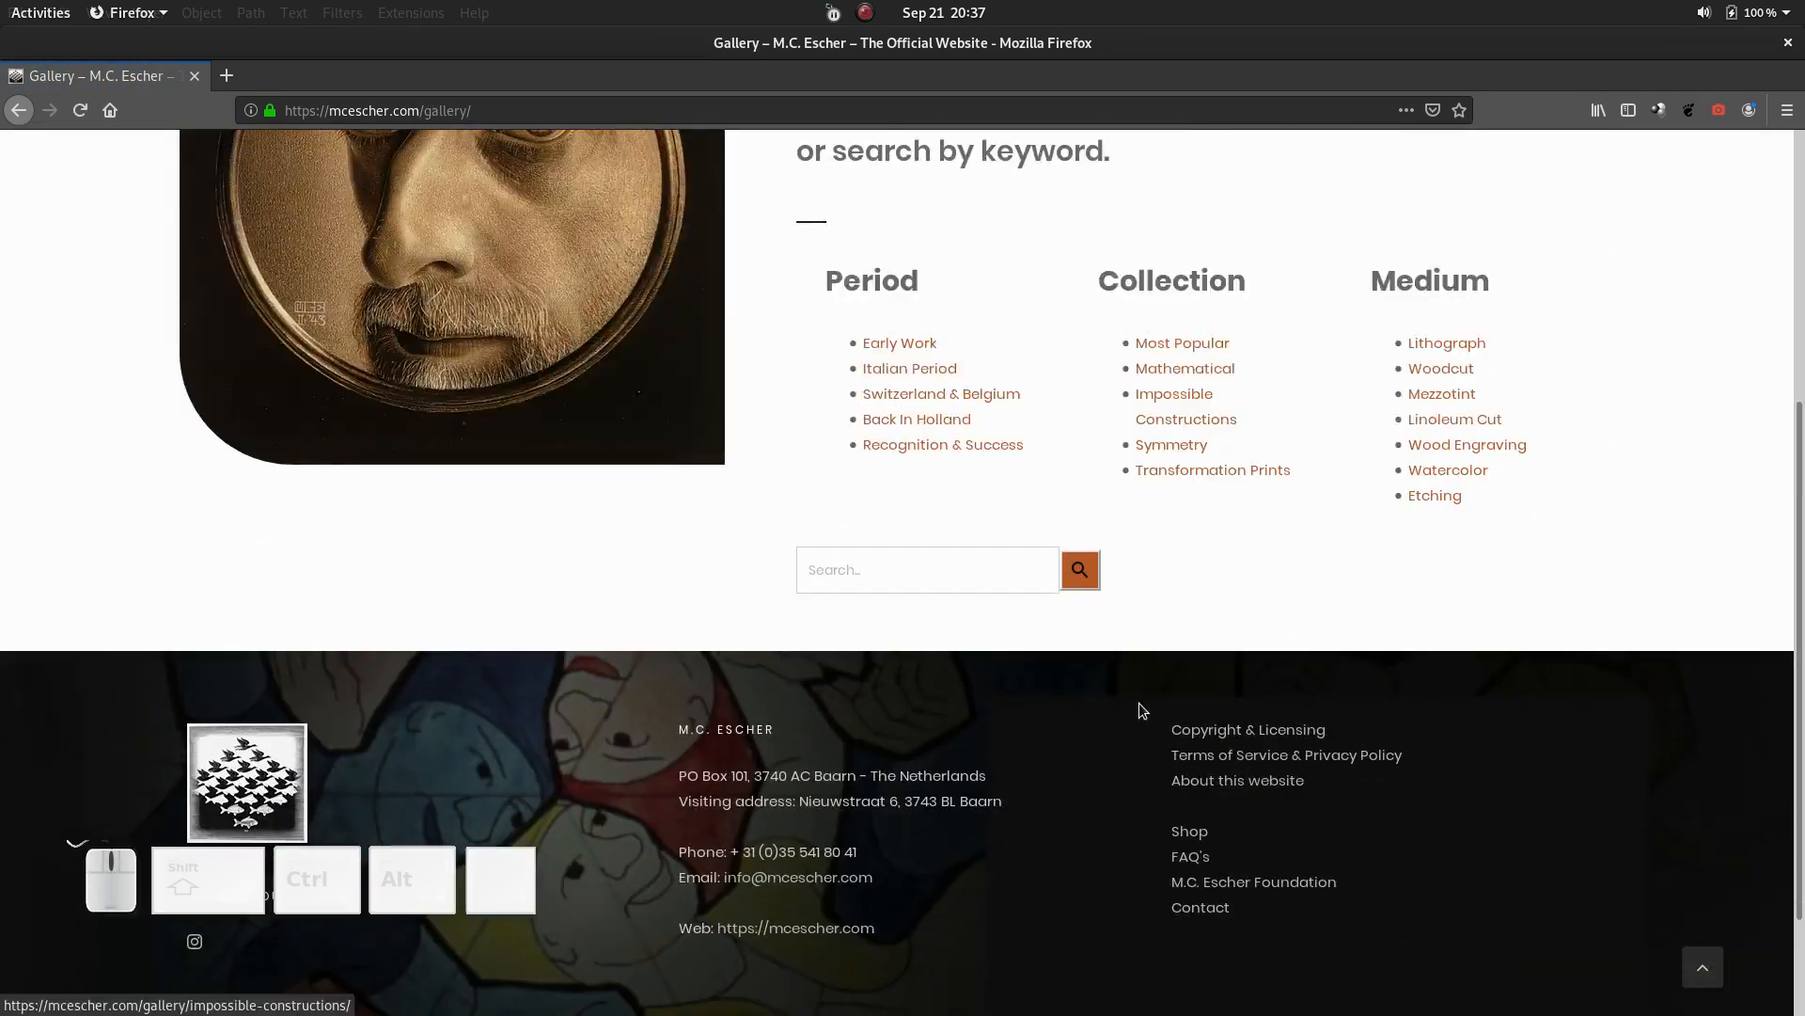
pyautogui.click(1156, 450)
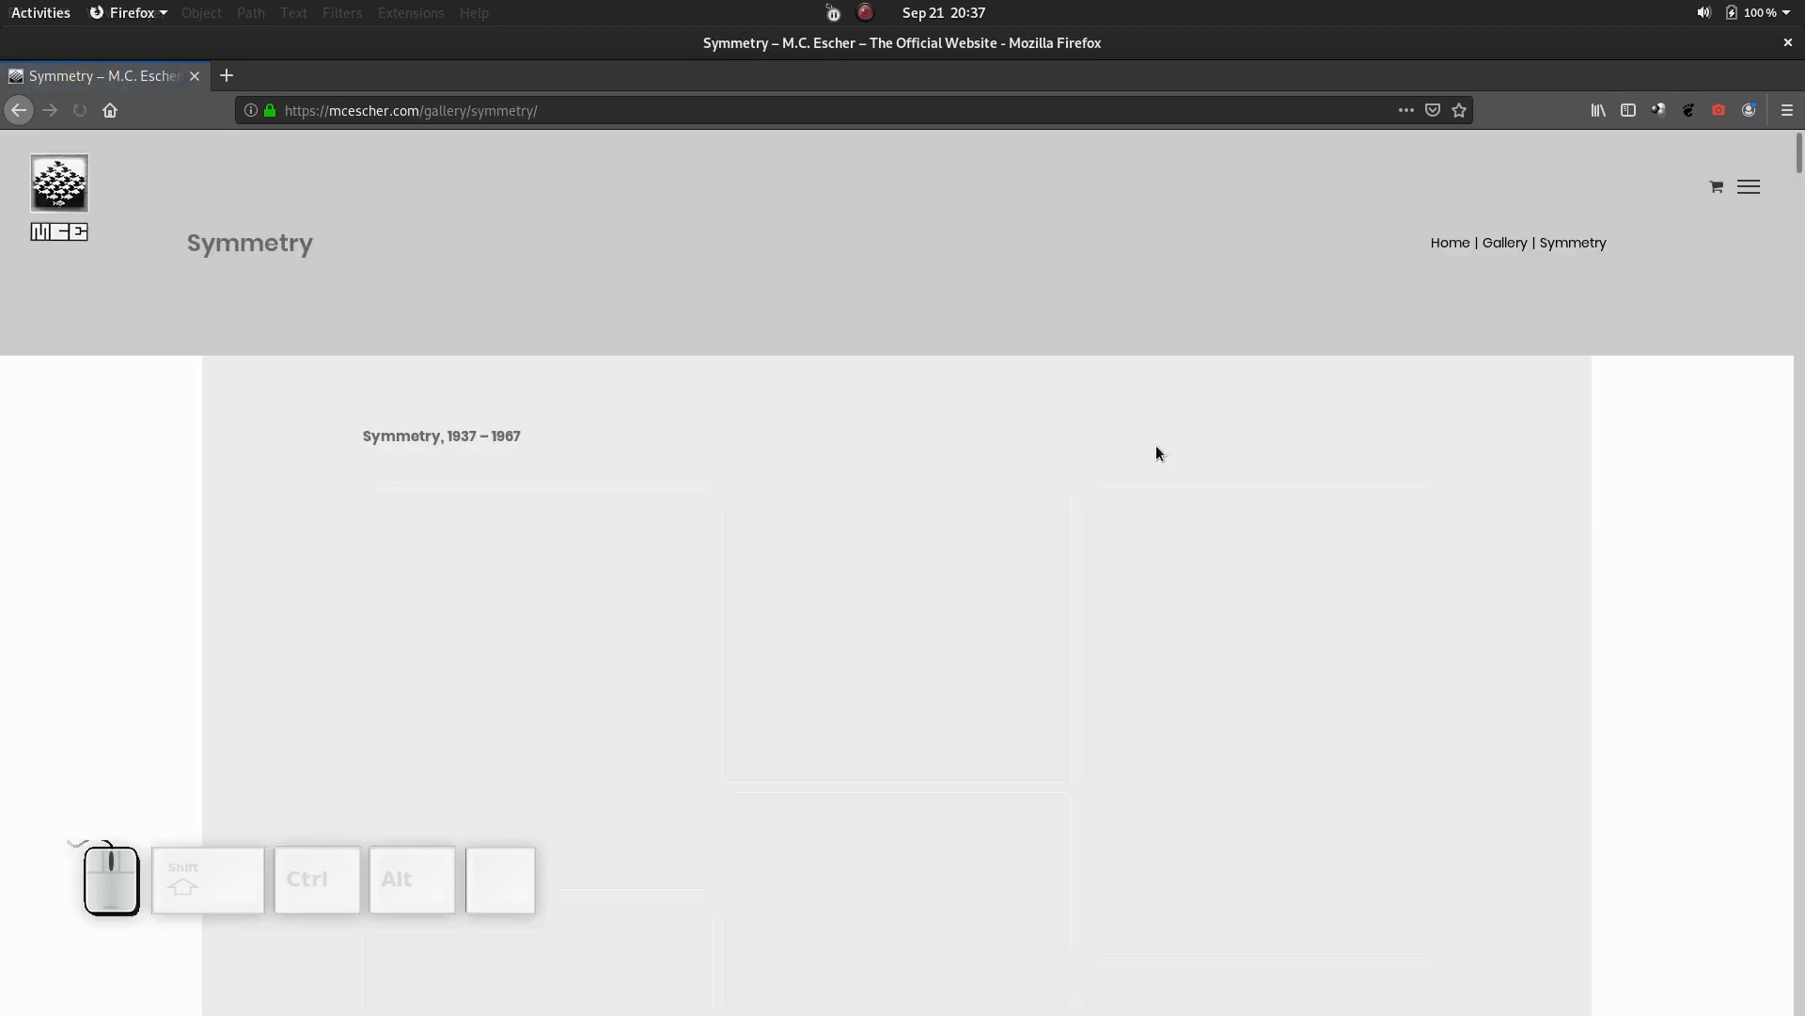
# Browse the Symmetry artworks and open the enlarged view of the green, pink and white lizard tessellation
pyautogui.scroll(-3, 1031, 621)
pyautogui.scroll(-10, 612, 607)
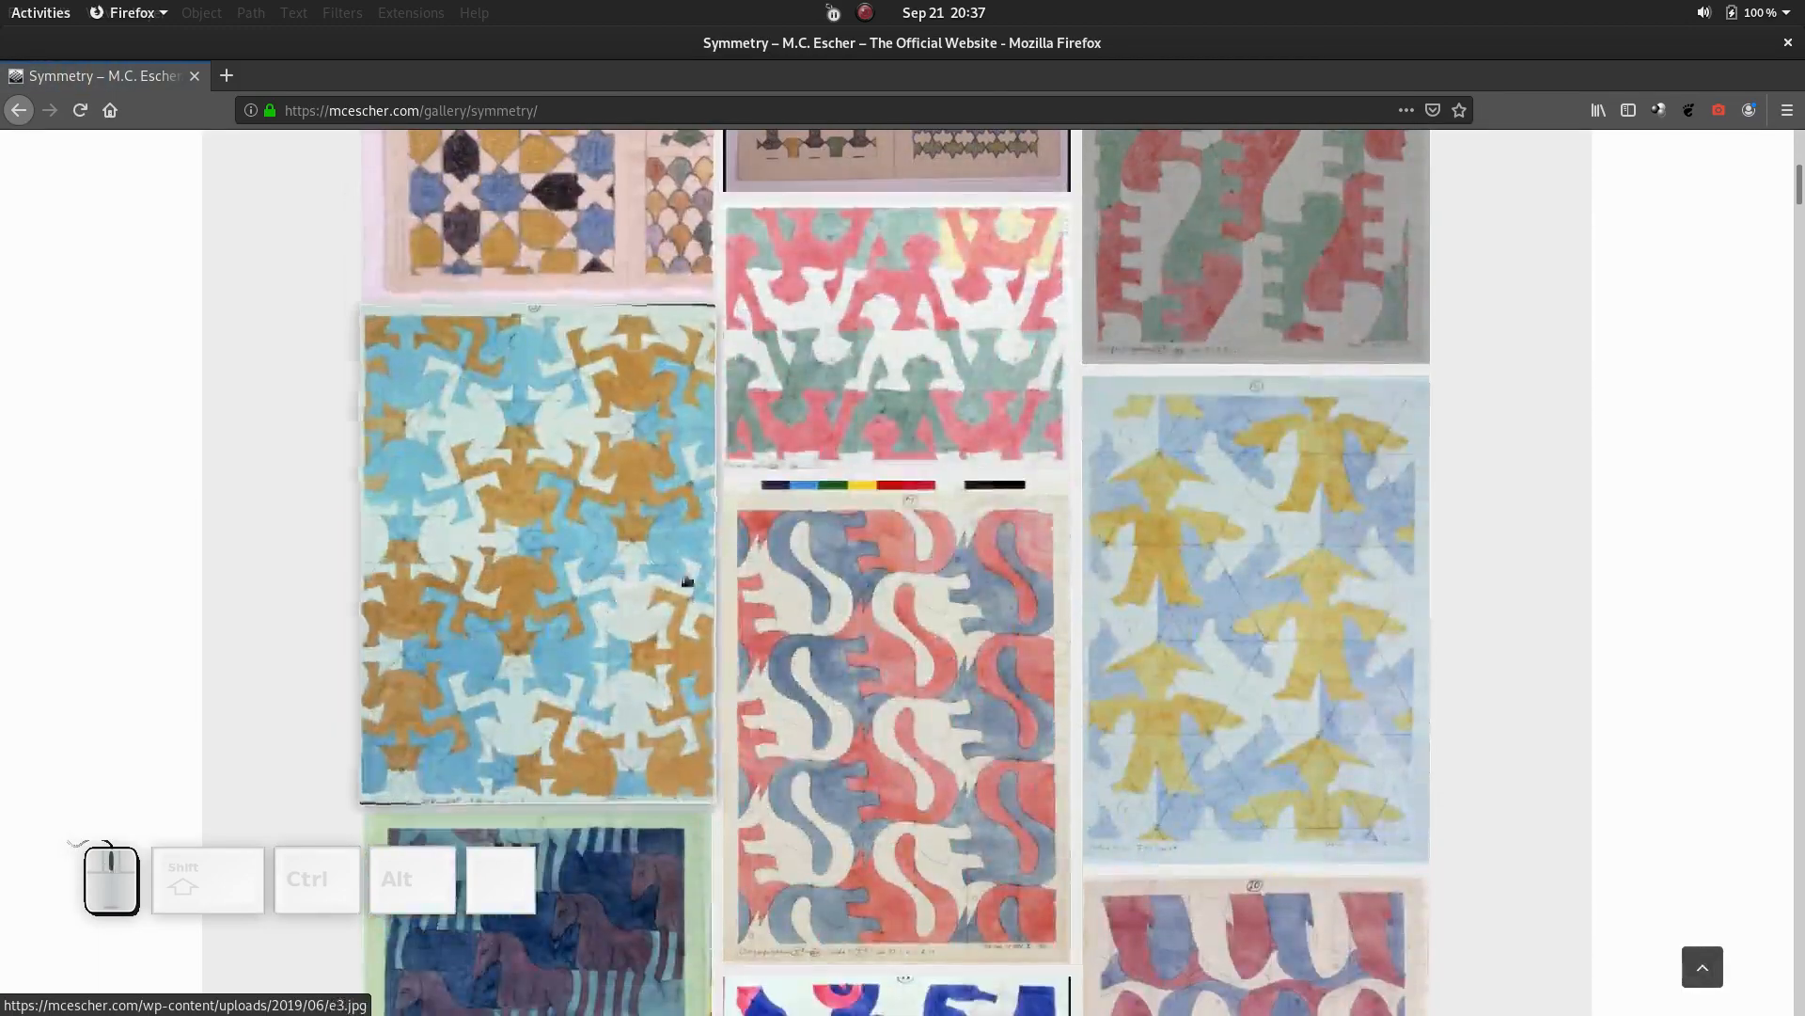
pyautogui.scroll(-15, 1392, 498)
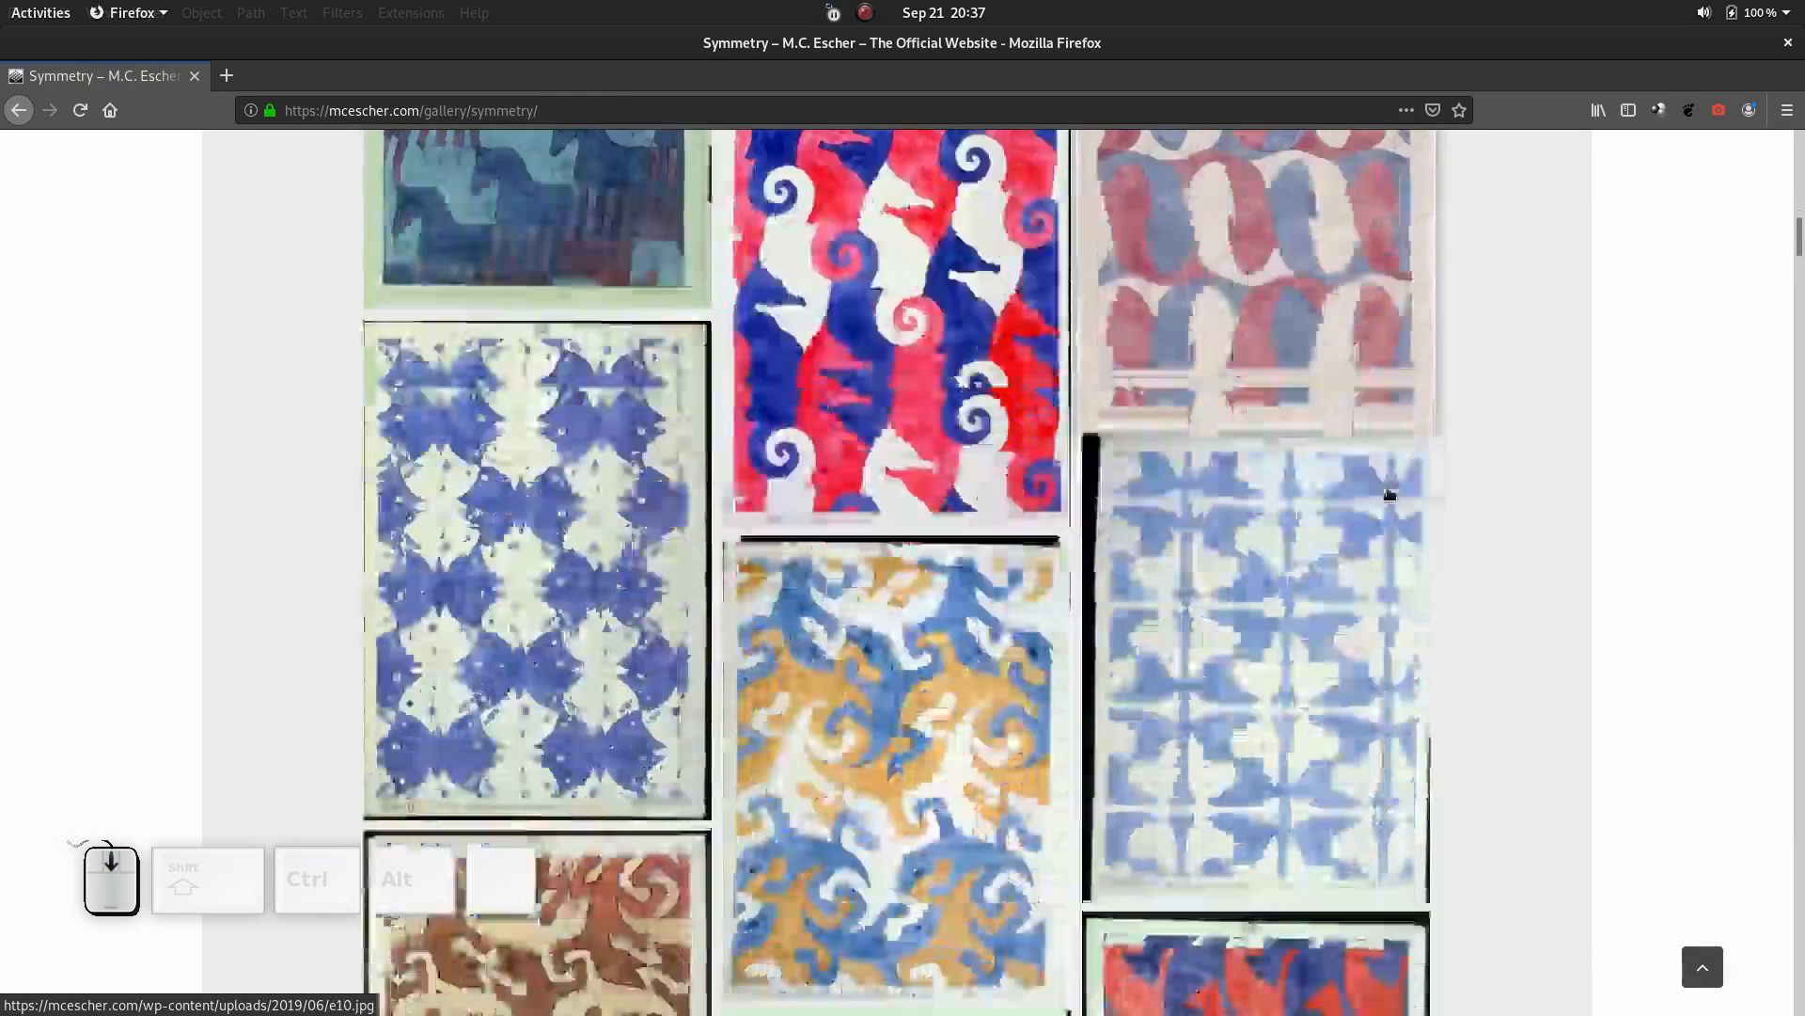
pyautogui.scroll(-10, 1398, 555)
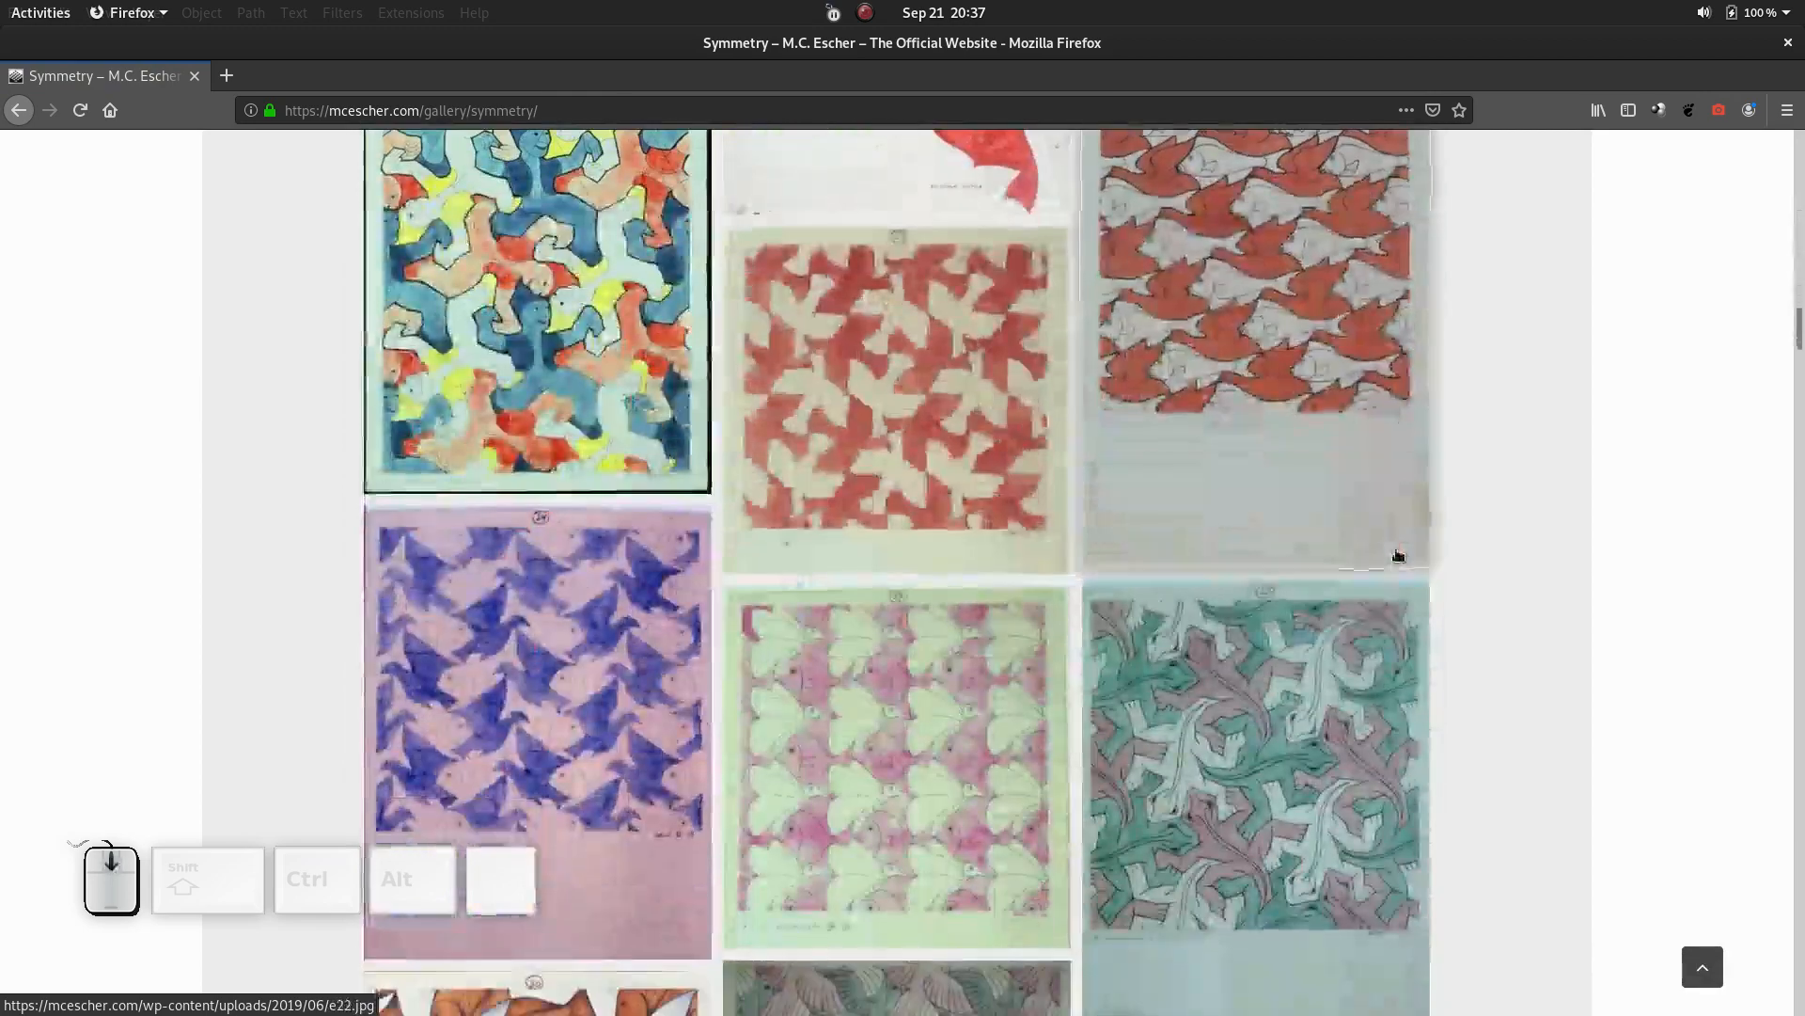
pyautogui.scroll(2, 1492, 395)
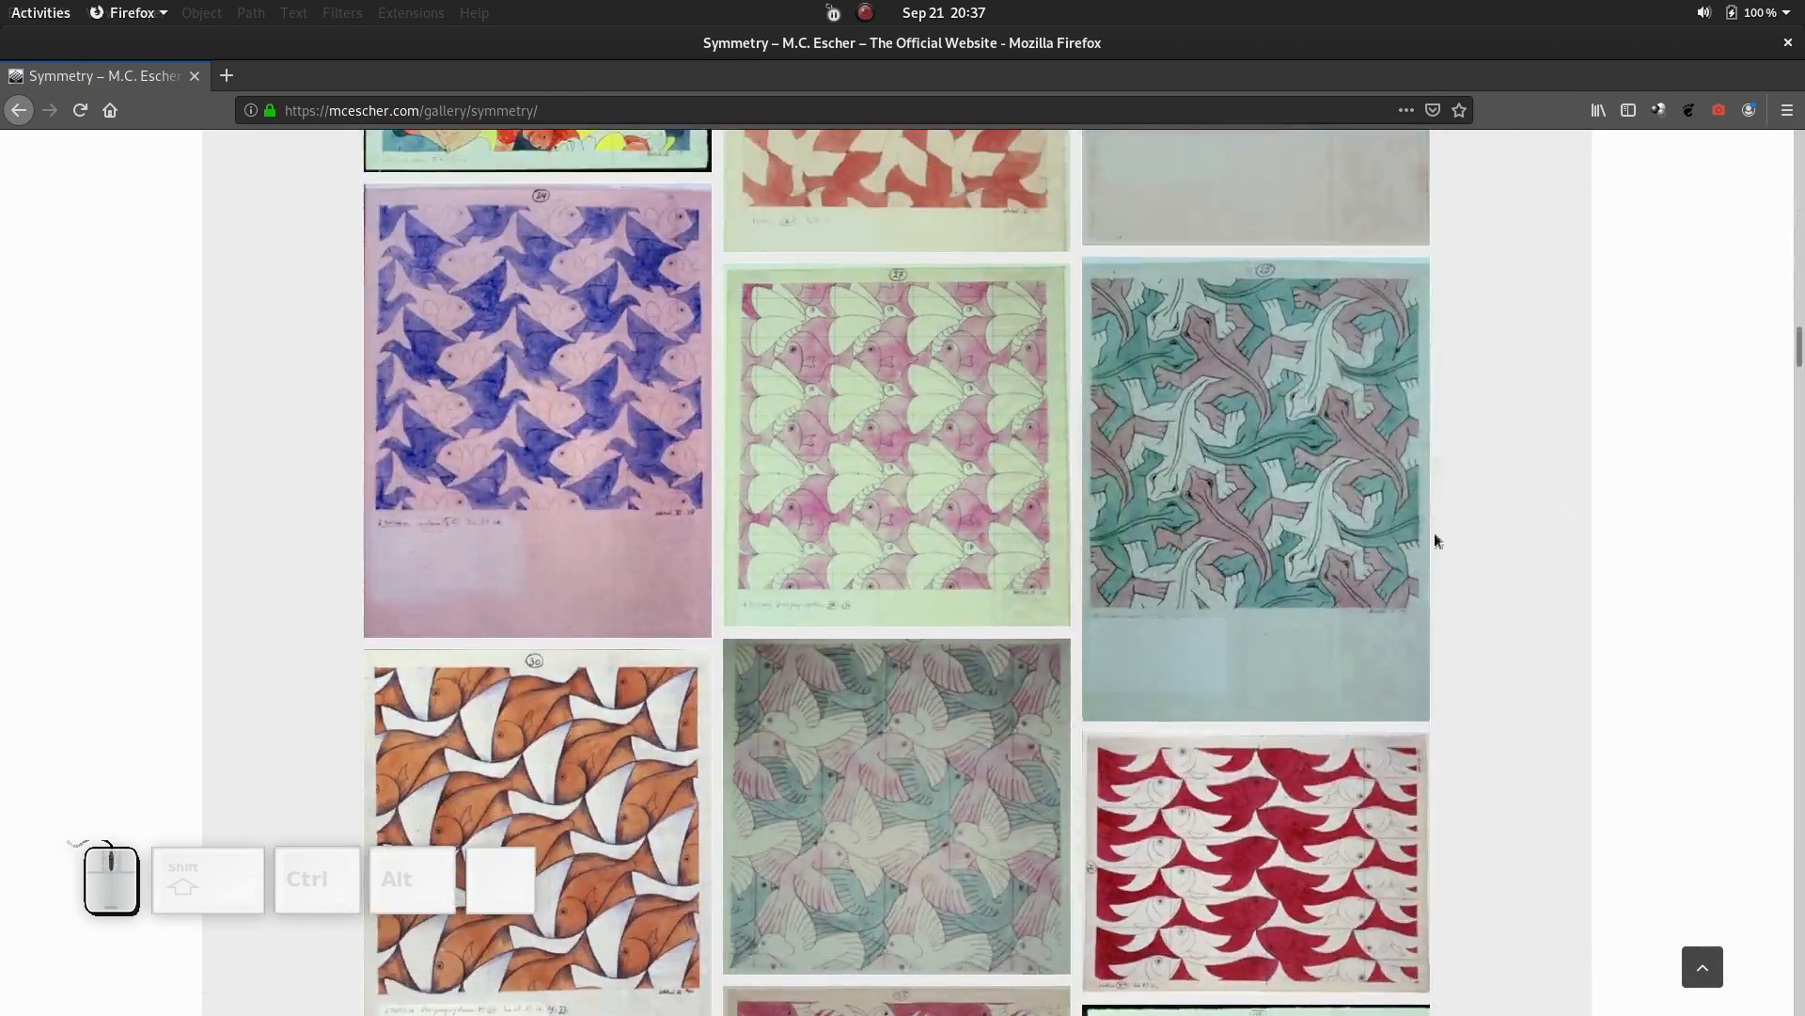
pyautogui.click(1298, 443)
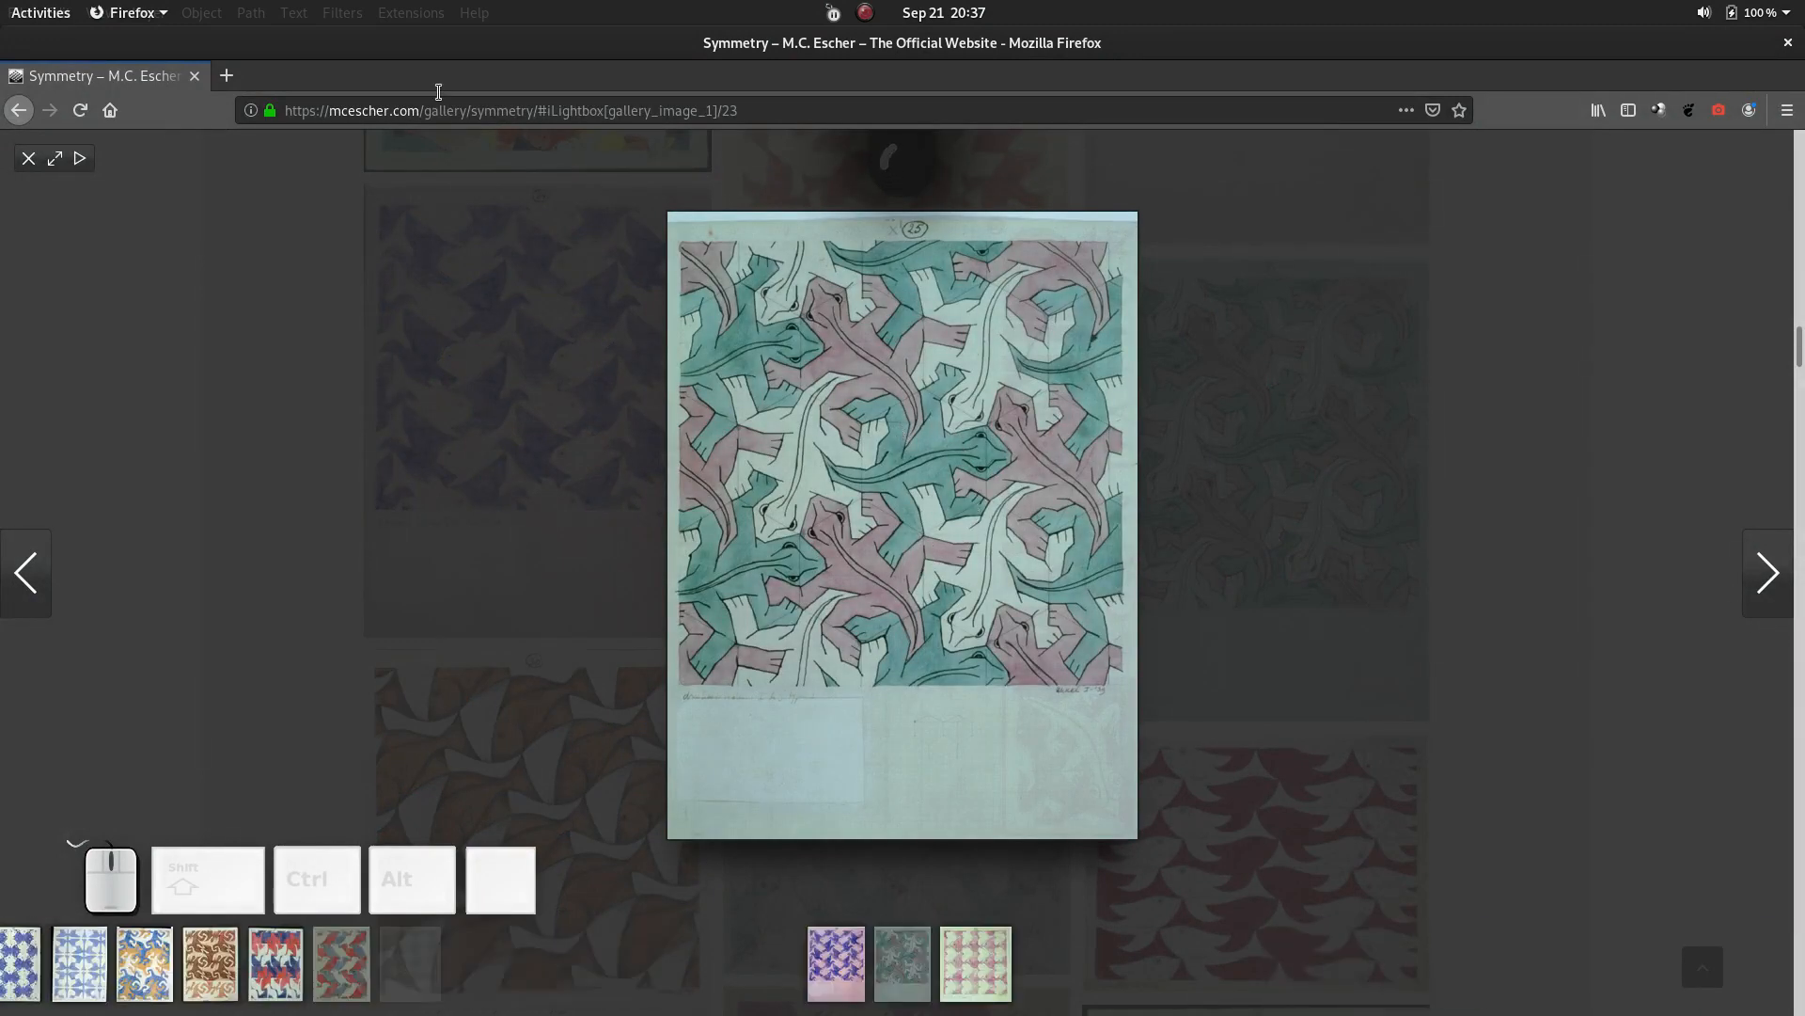
# Switch to the blank Inkscape document and import the lizard JPEG from the file manager, embedded with its DPI taken from the file
pyautogui.moveTo(0, 0)
pyautogui.click(39, 410)
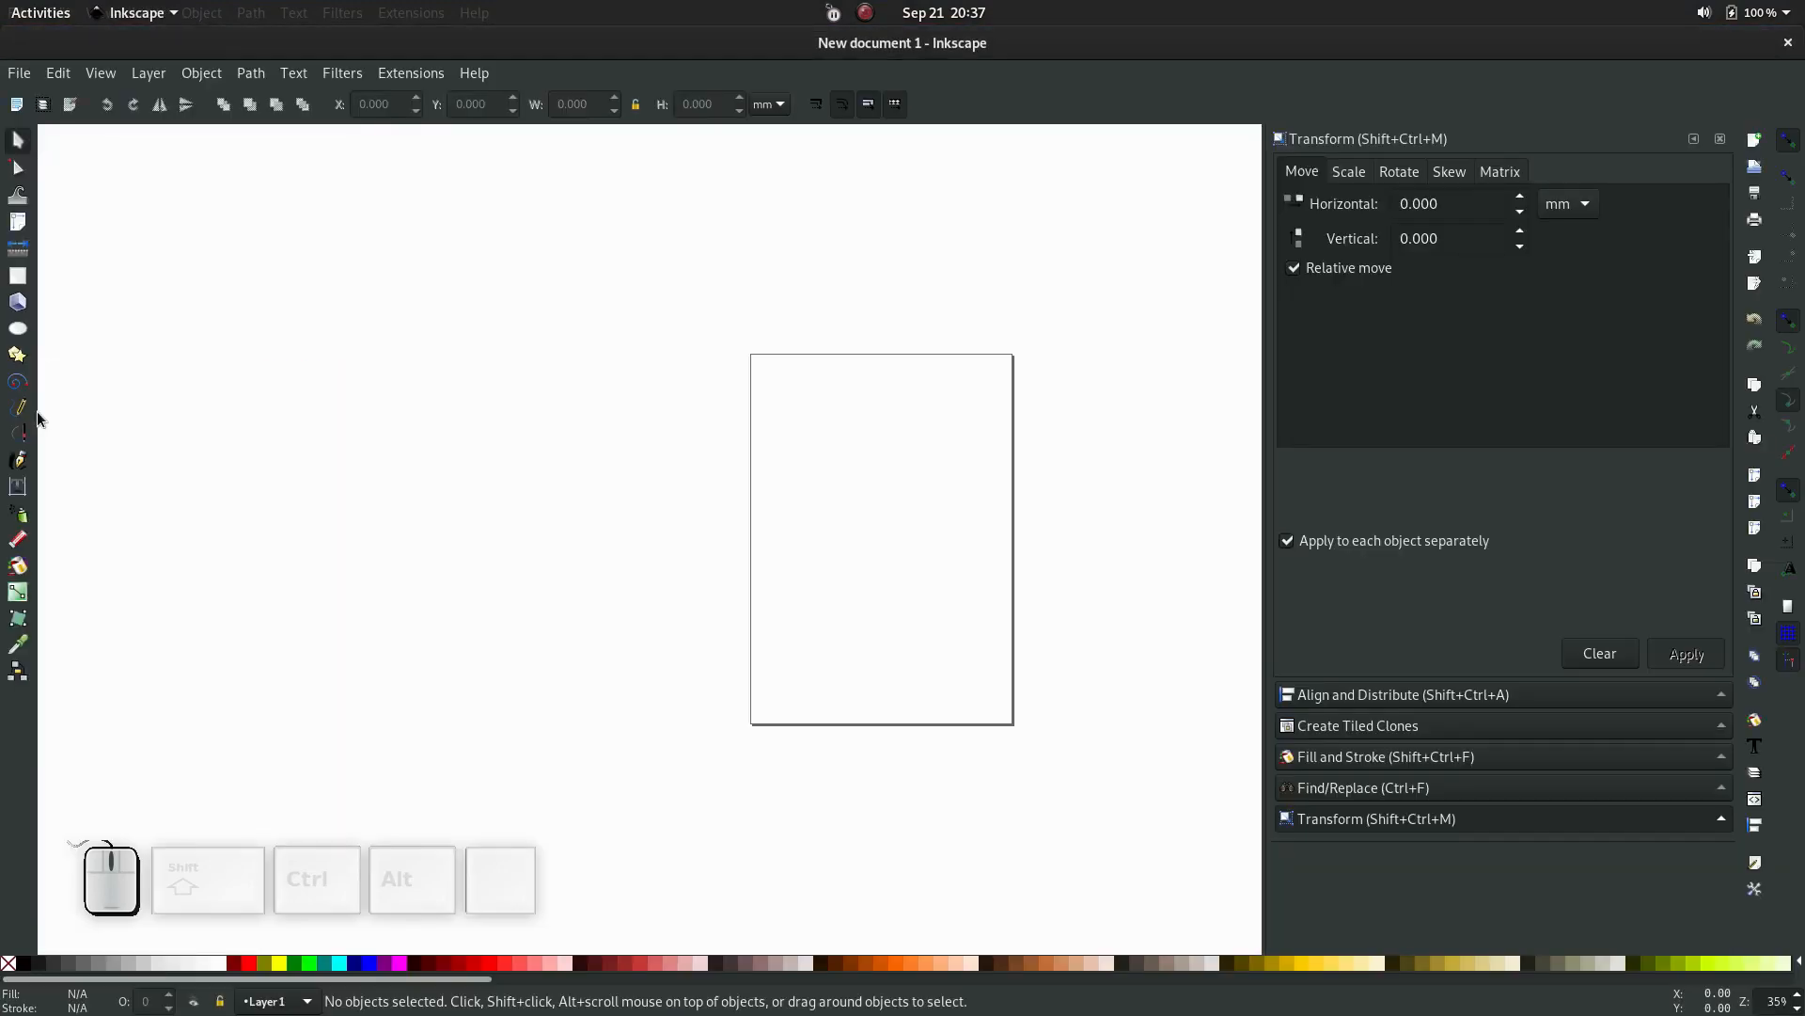
pyautogui.hotkey('alt', 'Tab')
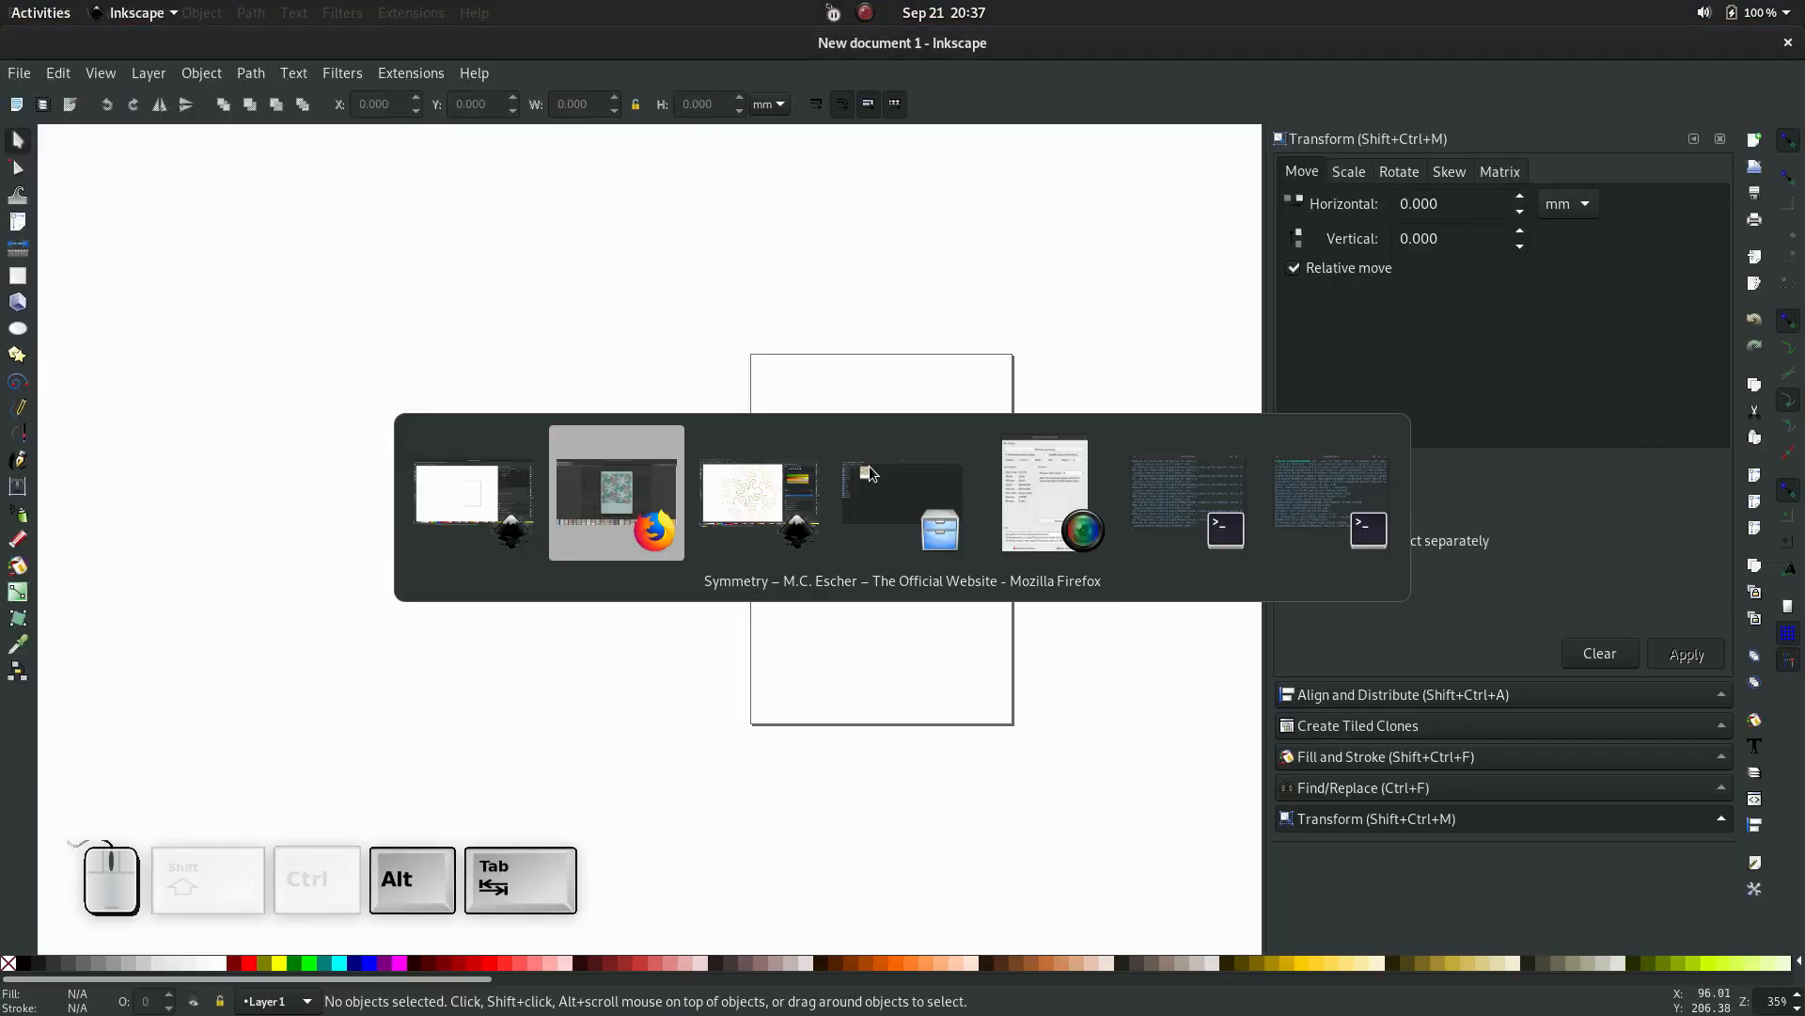
pyautogui.click(896, 493)
pyautogui.moveTo(256, 232); pyautogui.dragTo(852, 486)
pyautogui.hotkey('alt', 'Tab')
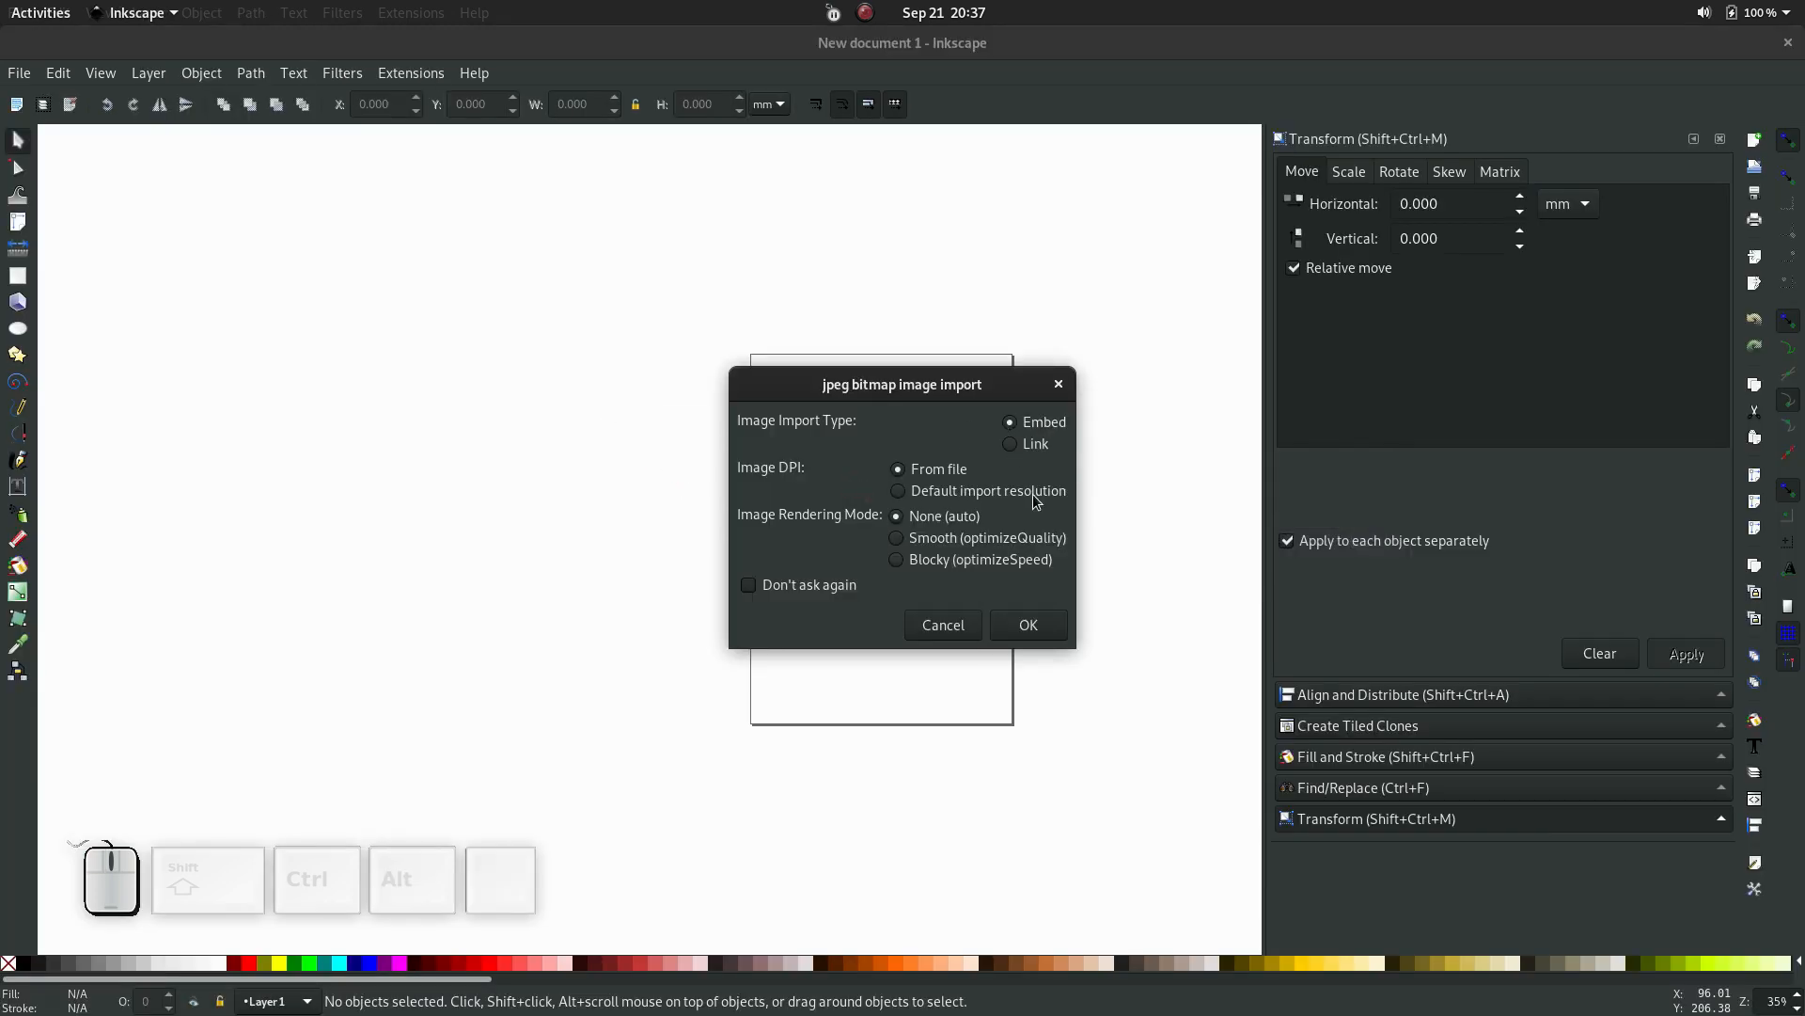
pyautogui.click(1035, 625)
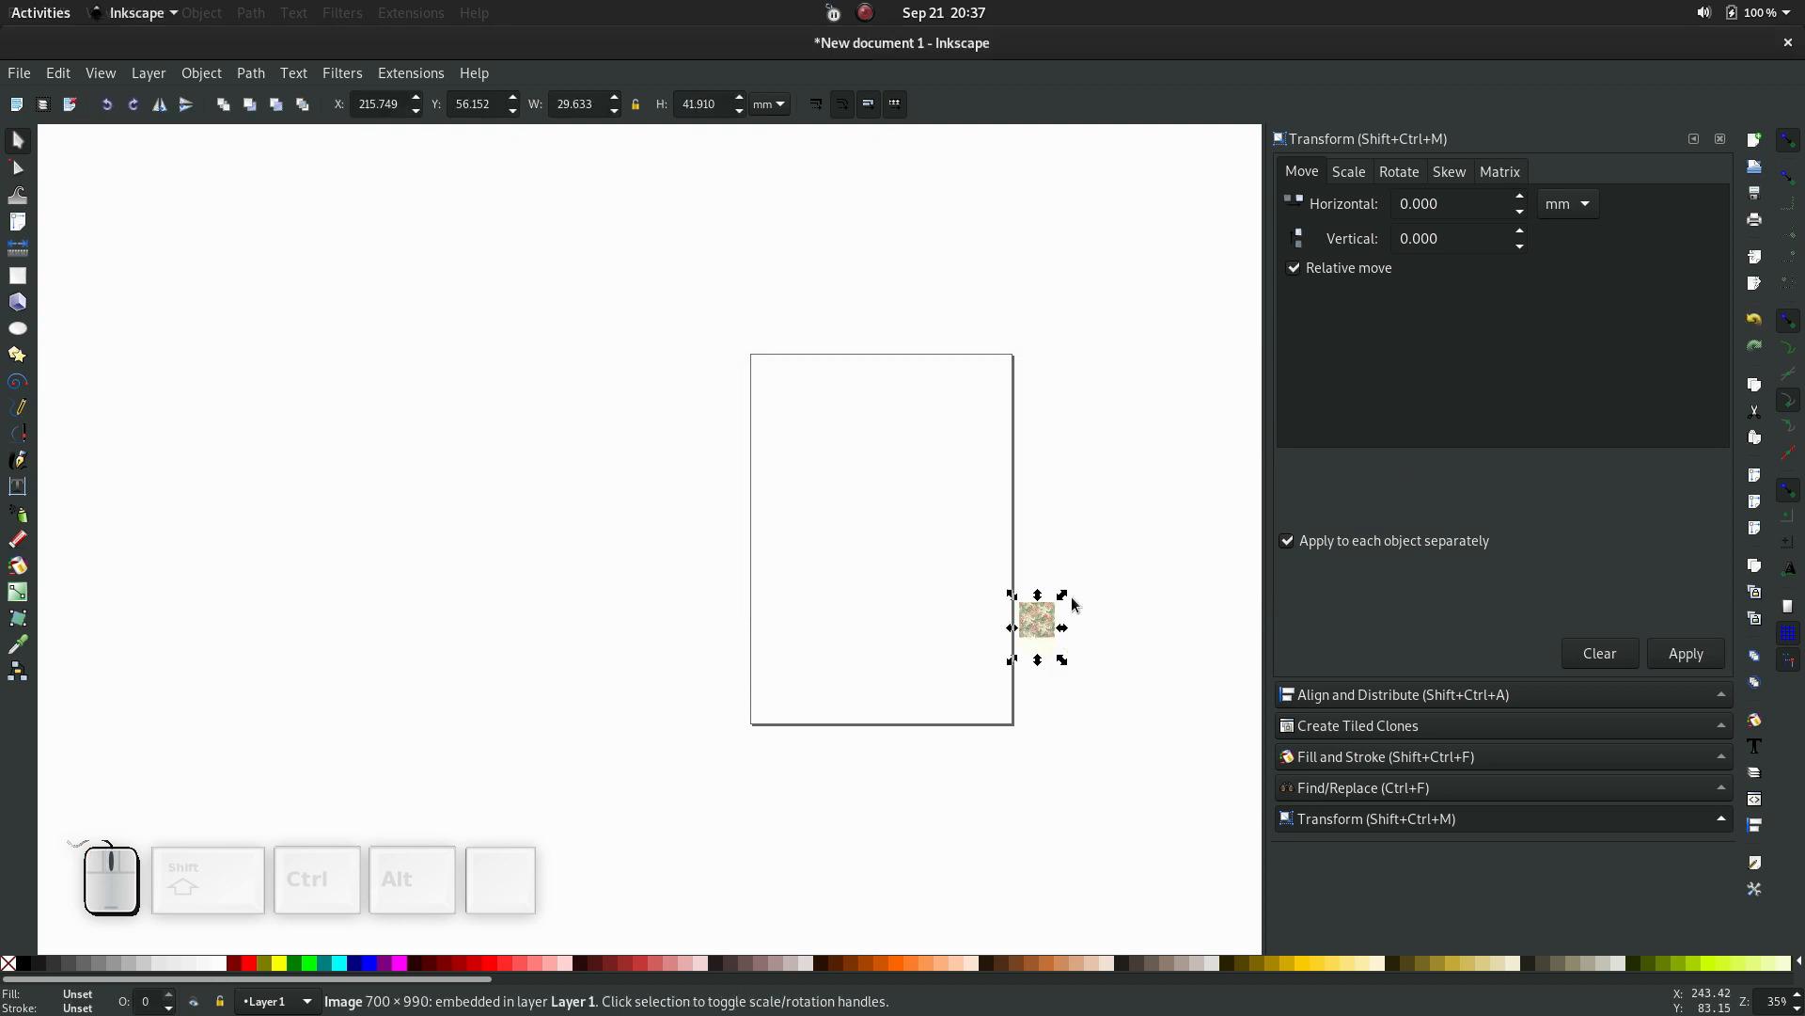
# Examine the interlocking lizards in the imported image up close, around the central green lizard
pyautogui.press('3')
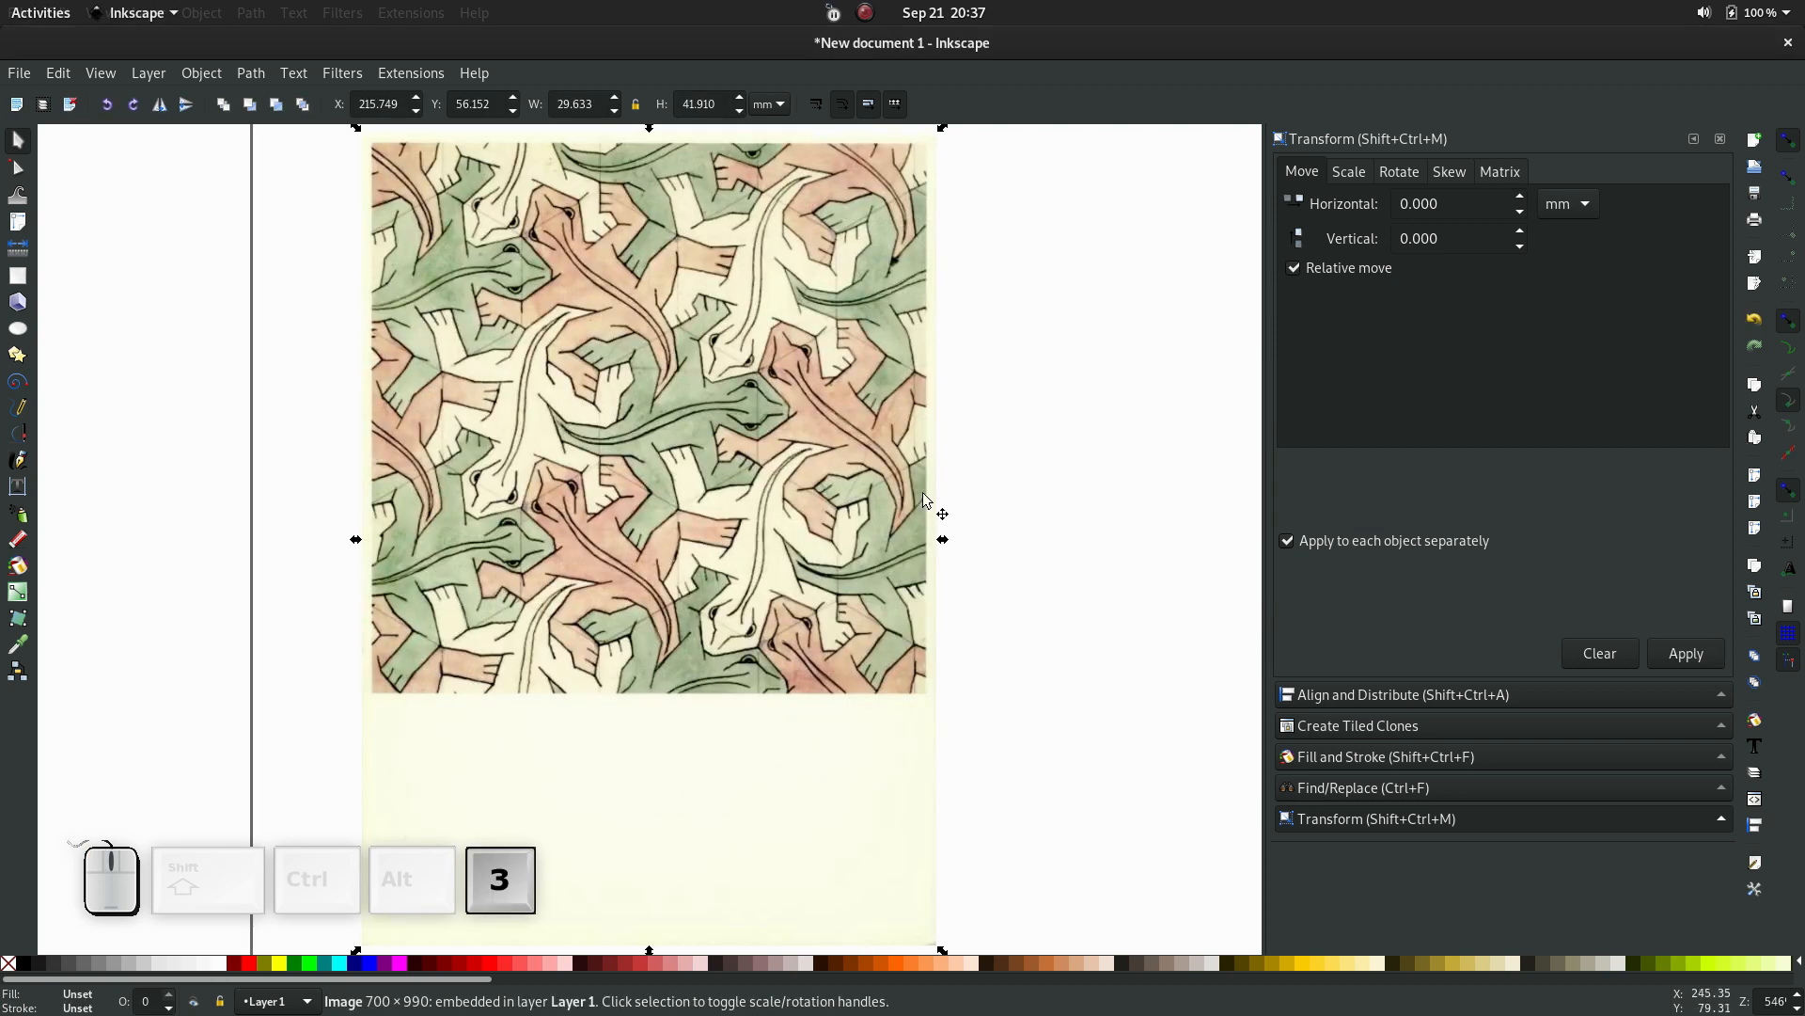
pyautogui.scroll(3, 692, 461)
pyautogui.scroll(-6, 720, 455)
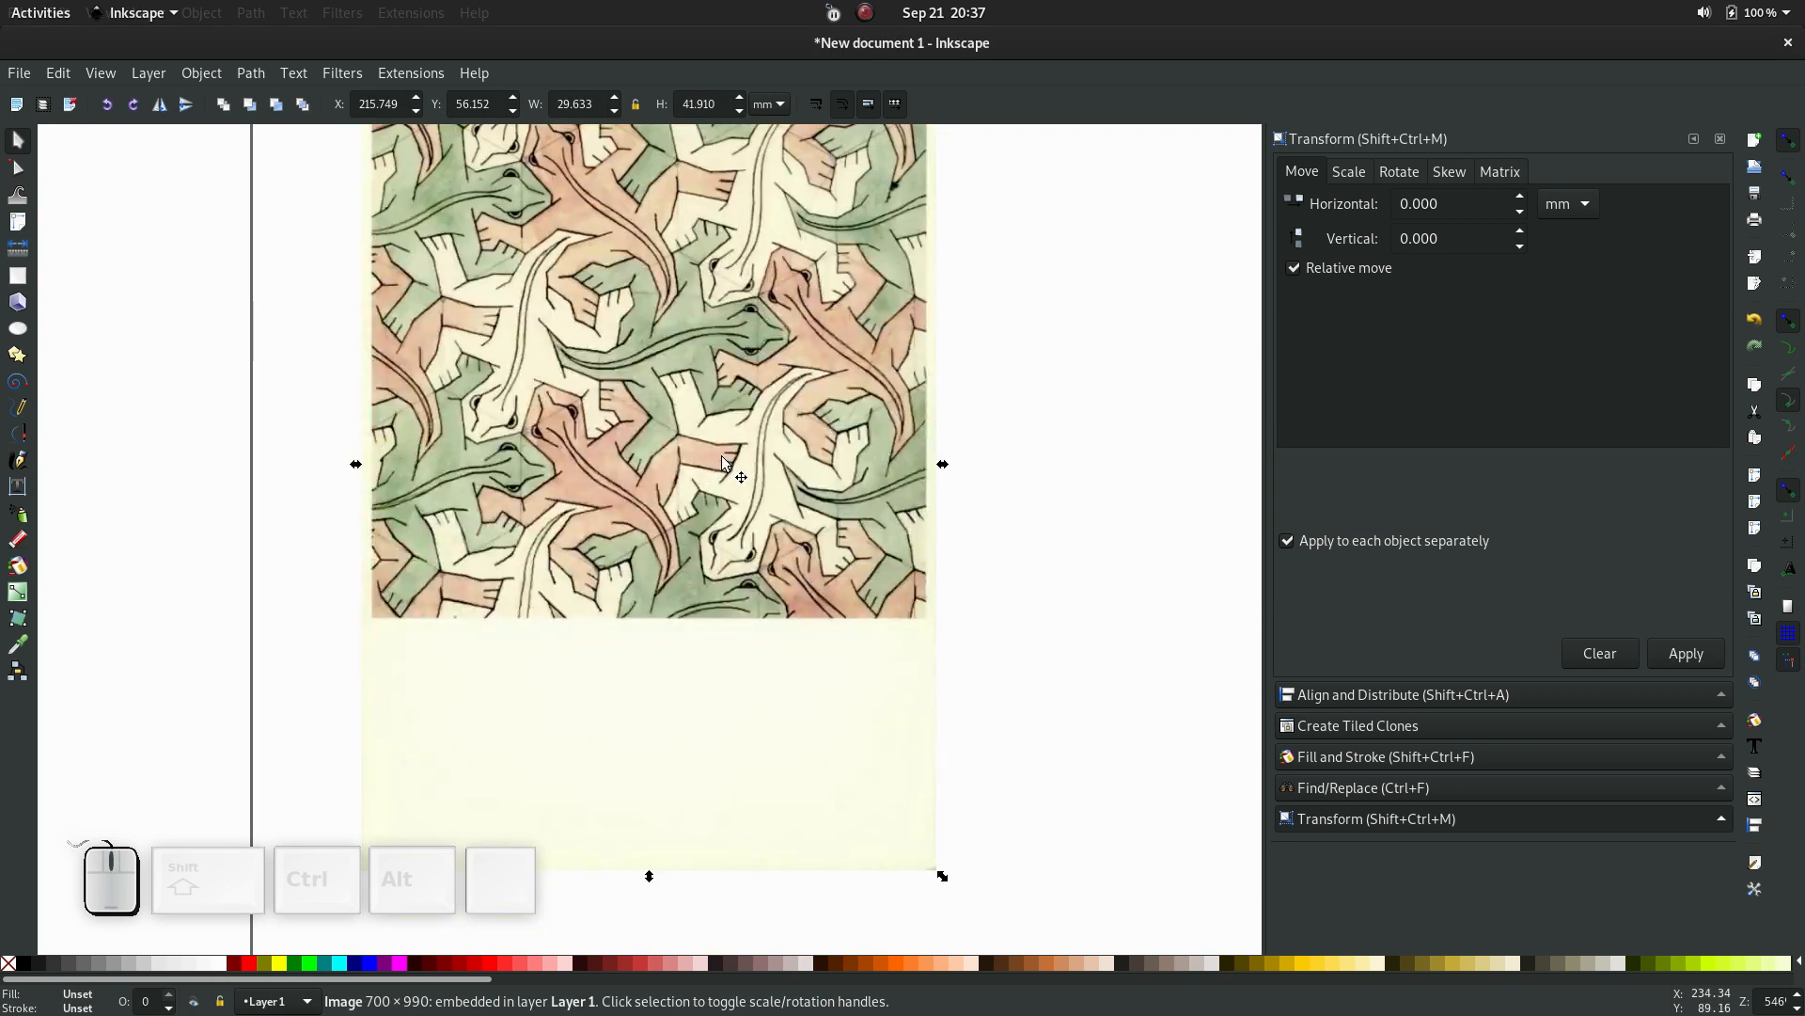
pyautogui.scroll(2, 722, 461)
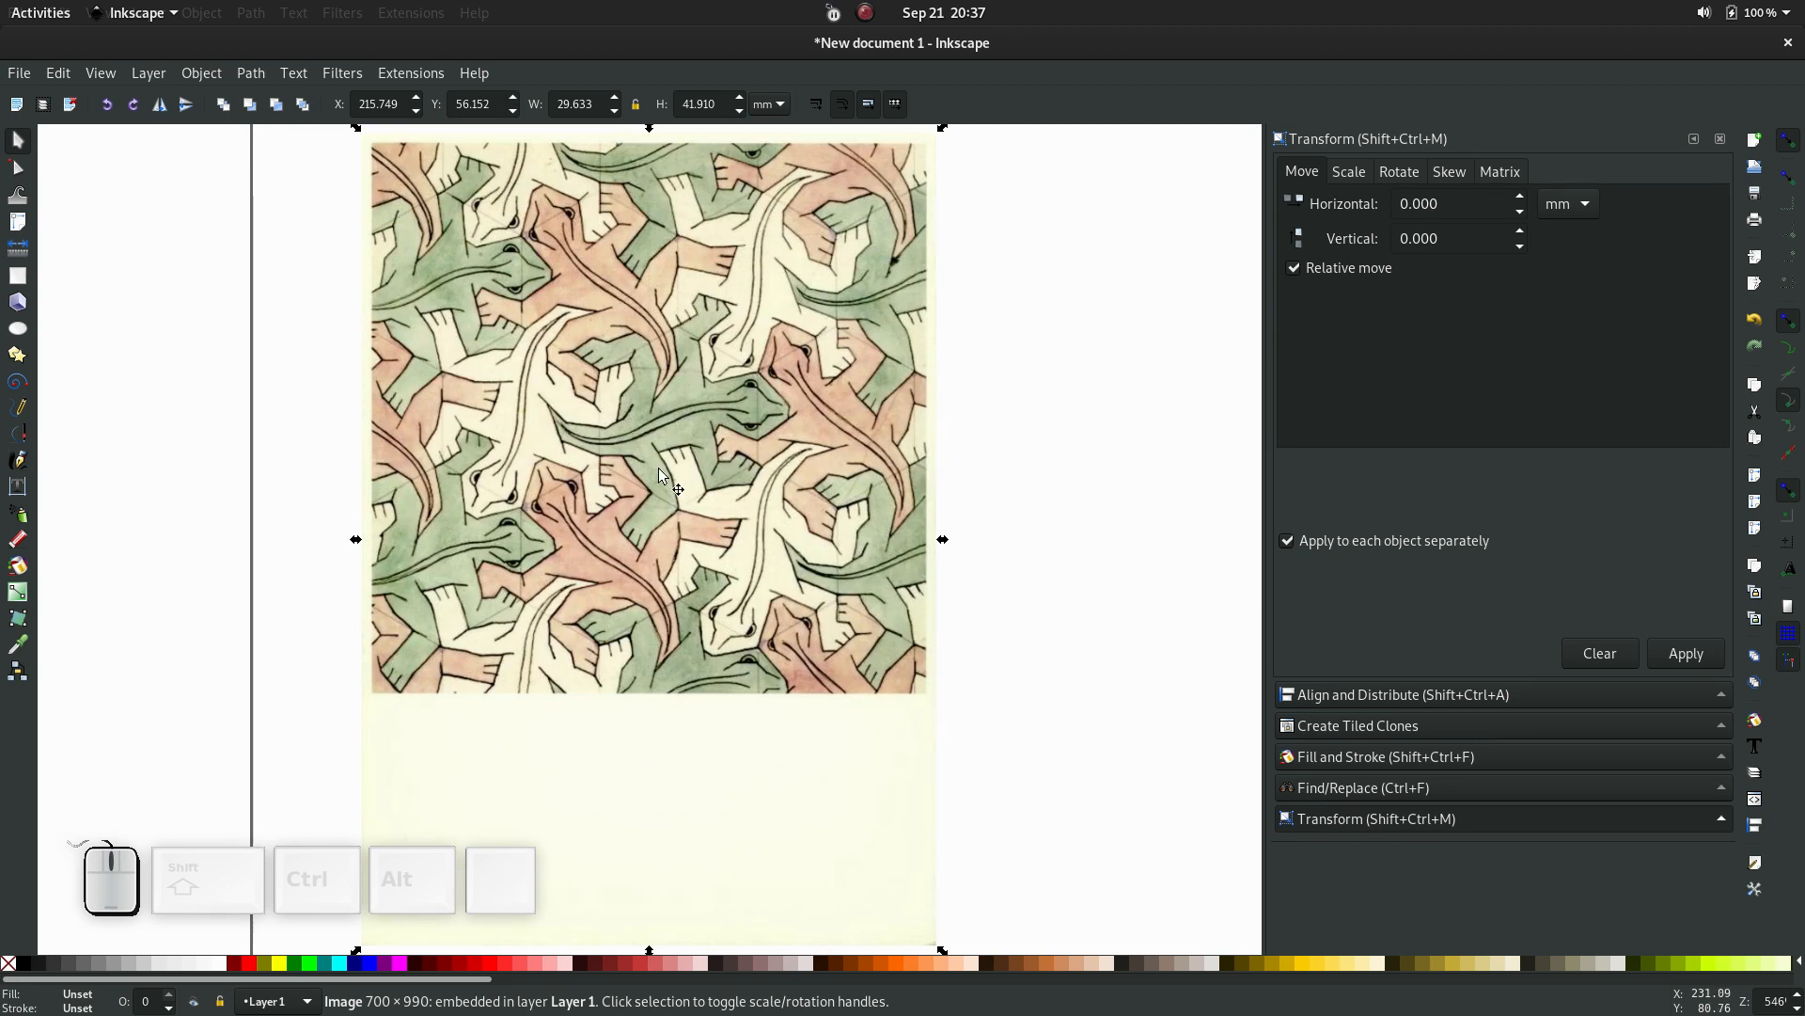
pyautogui.scroll(1, 658, 466)
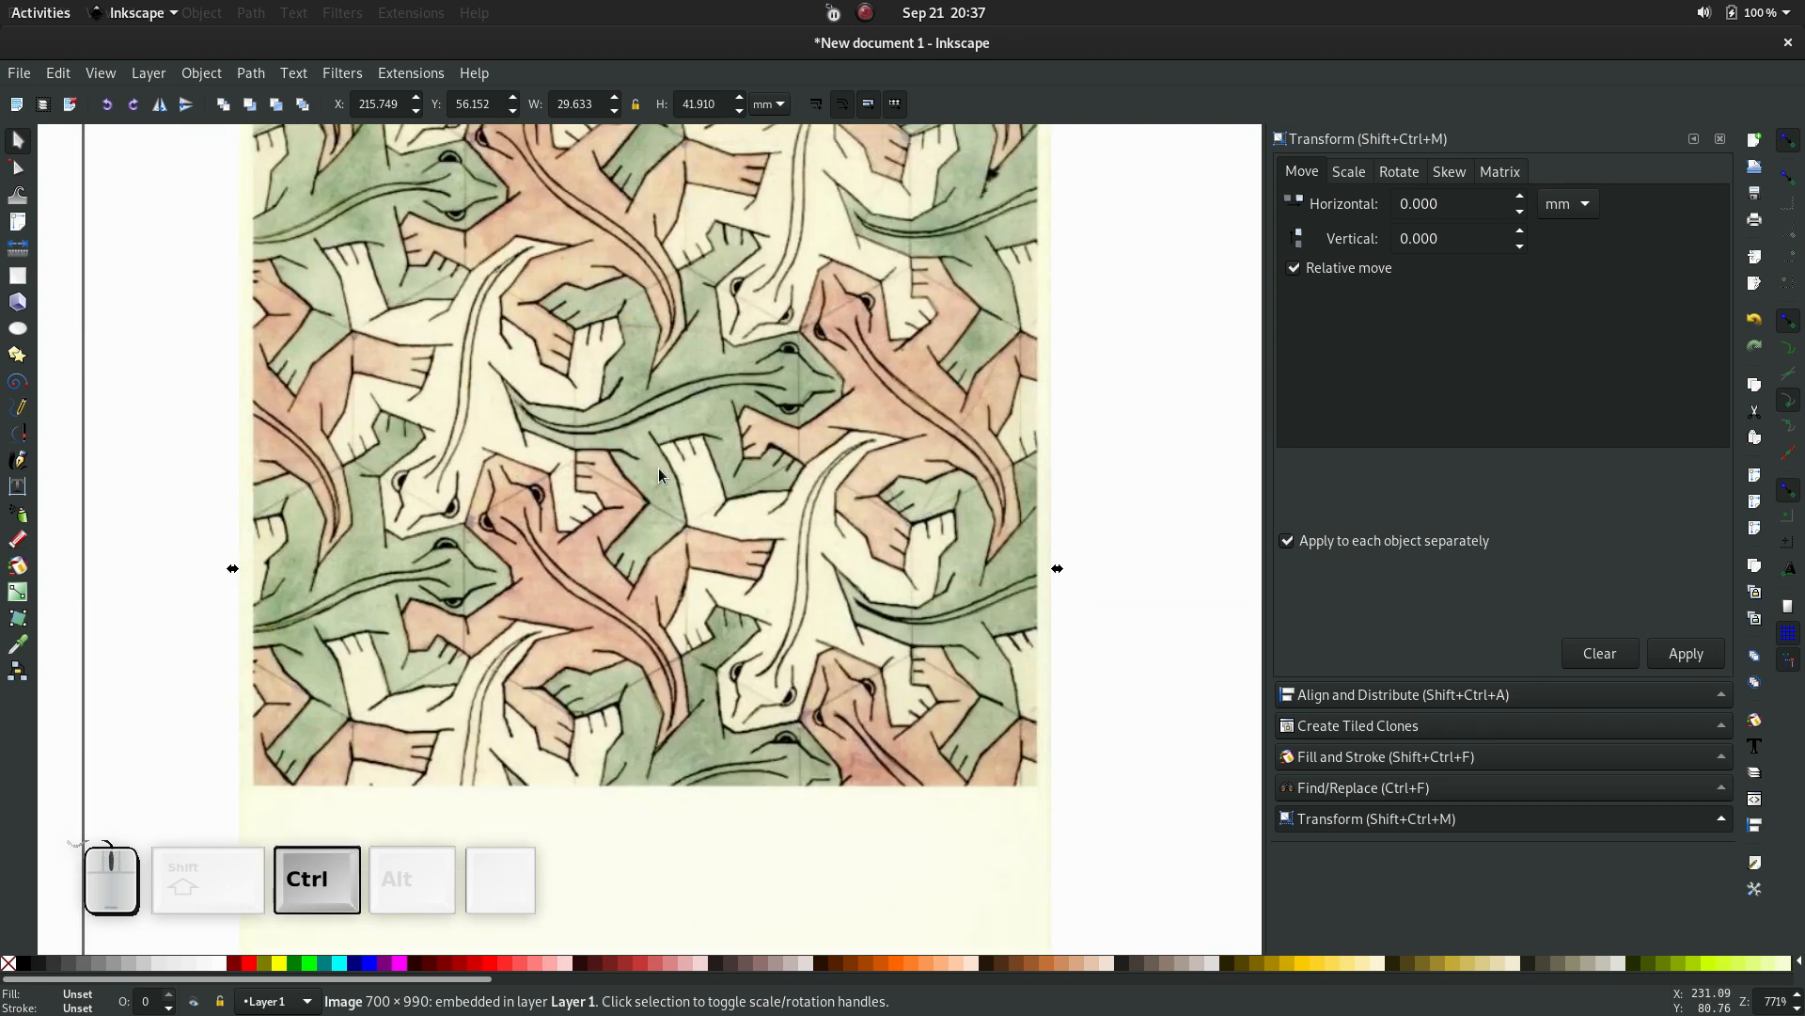
pyautogui.scroll(1, 707, 442)
pyautogui.scroll(-2, 707, 450)
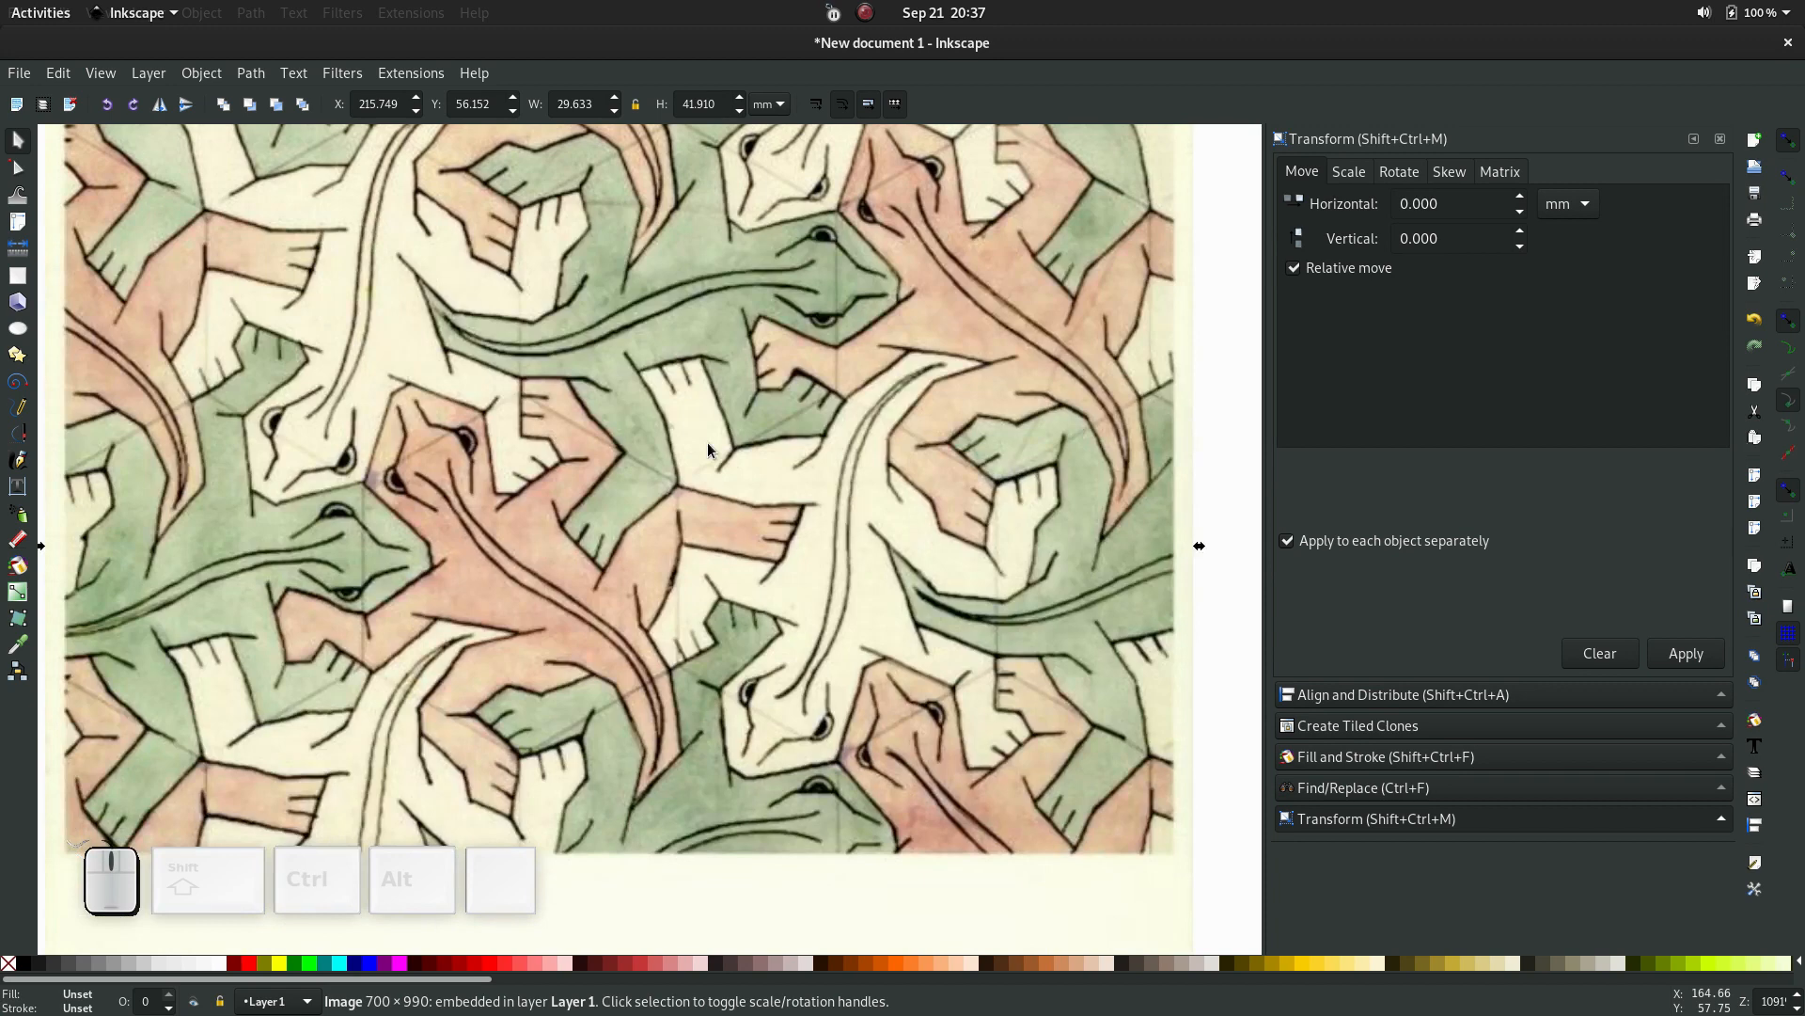
pyautogui.scroll(4, 707, 450)
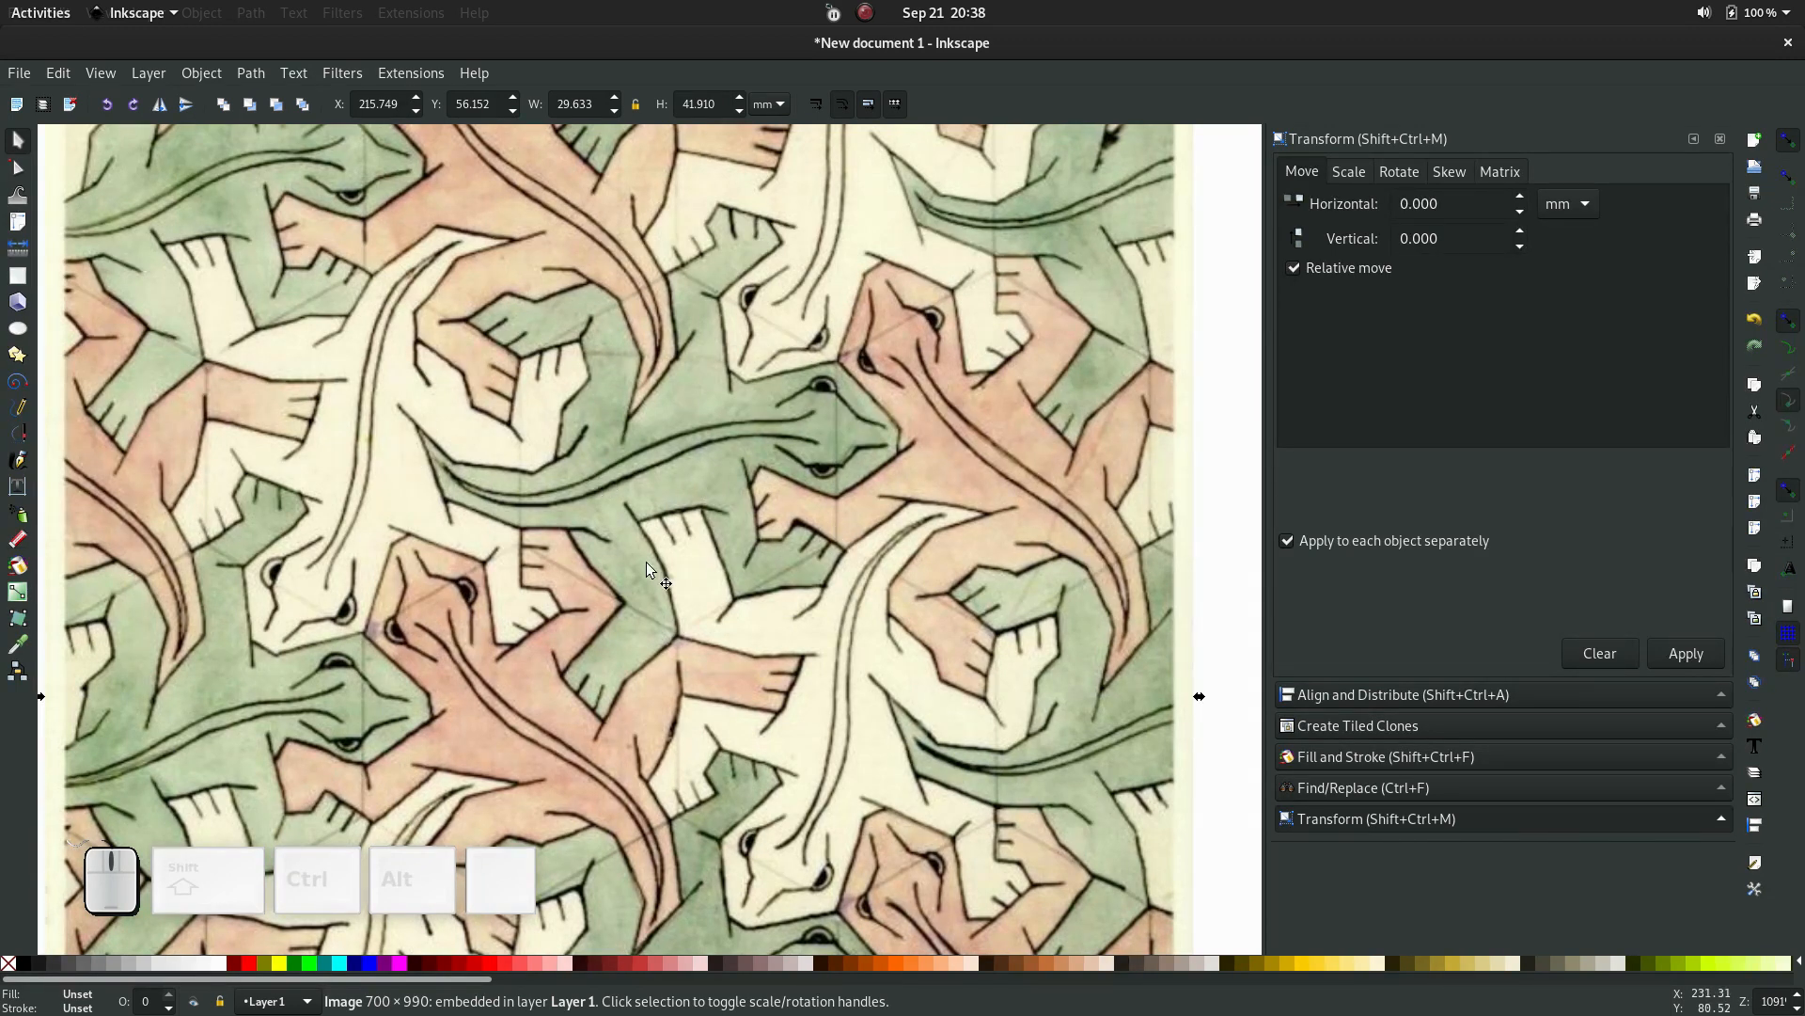
# Draw a tilted six-cornered polygon about 8.1 mm wide and high over the image near the central green lizard
pyautogui.click(16, 358)
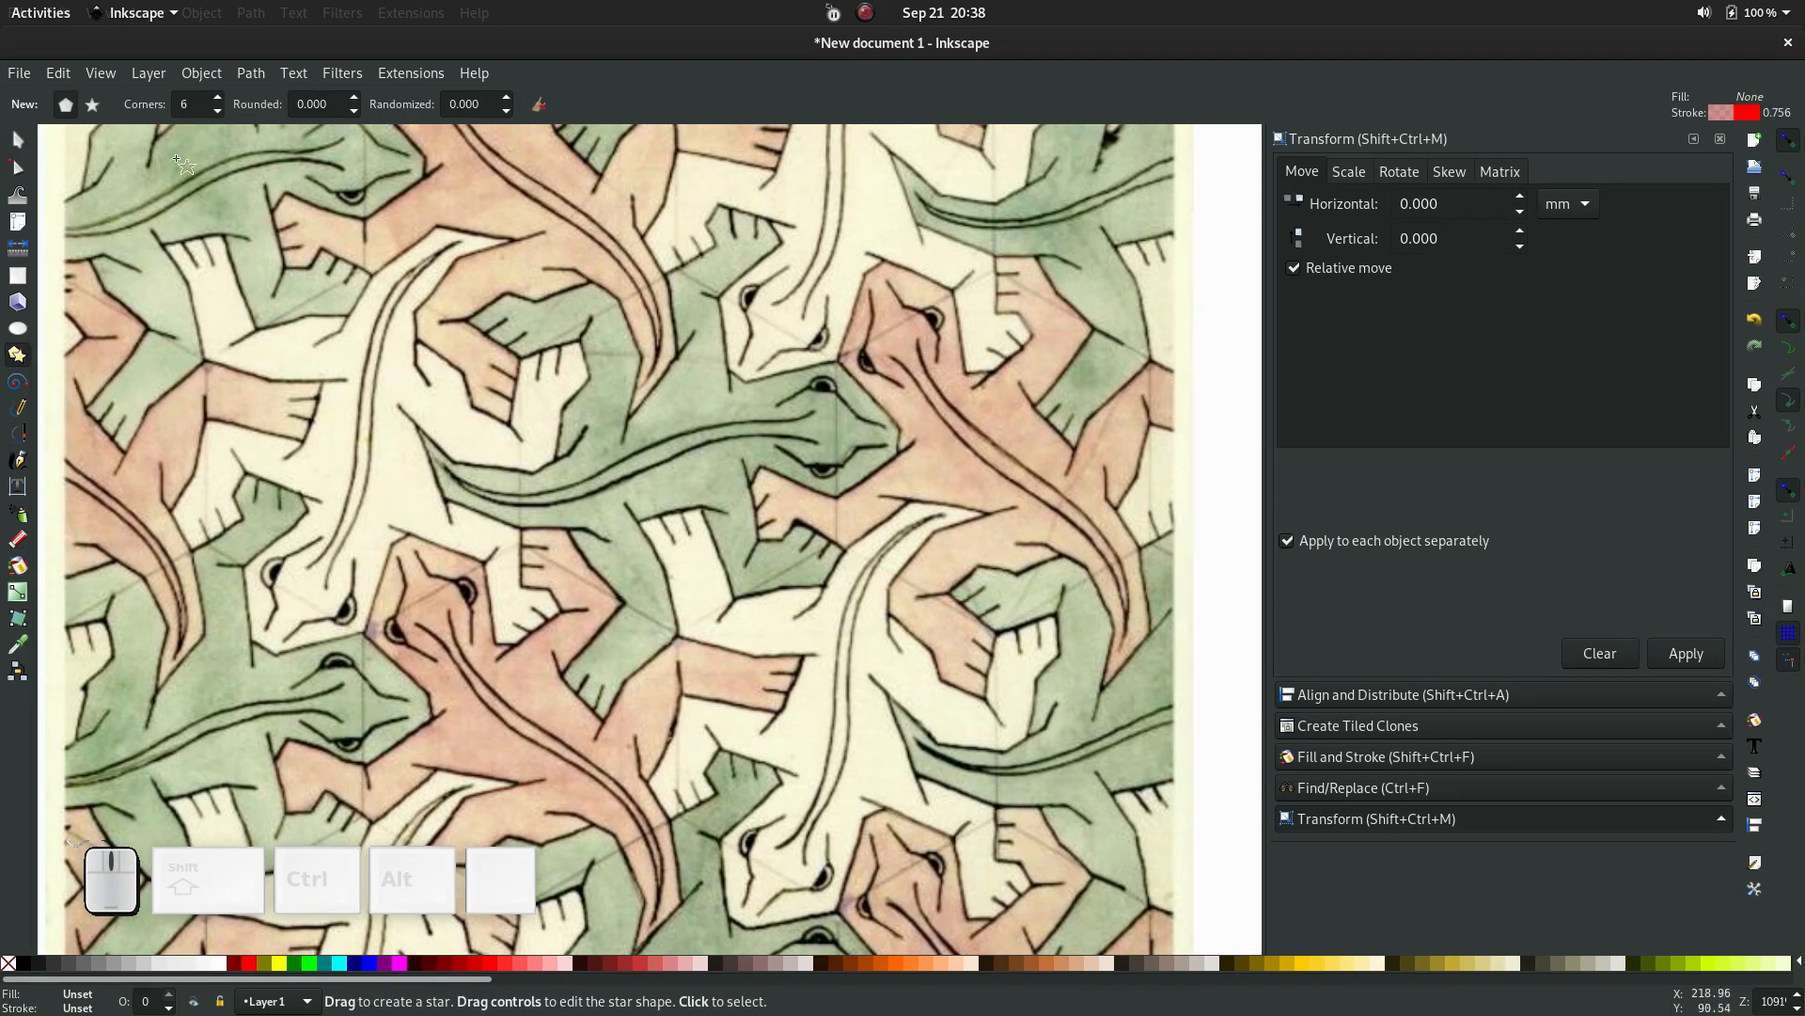
pyautogui.click(182, 111)
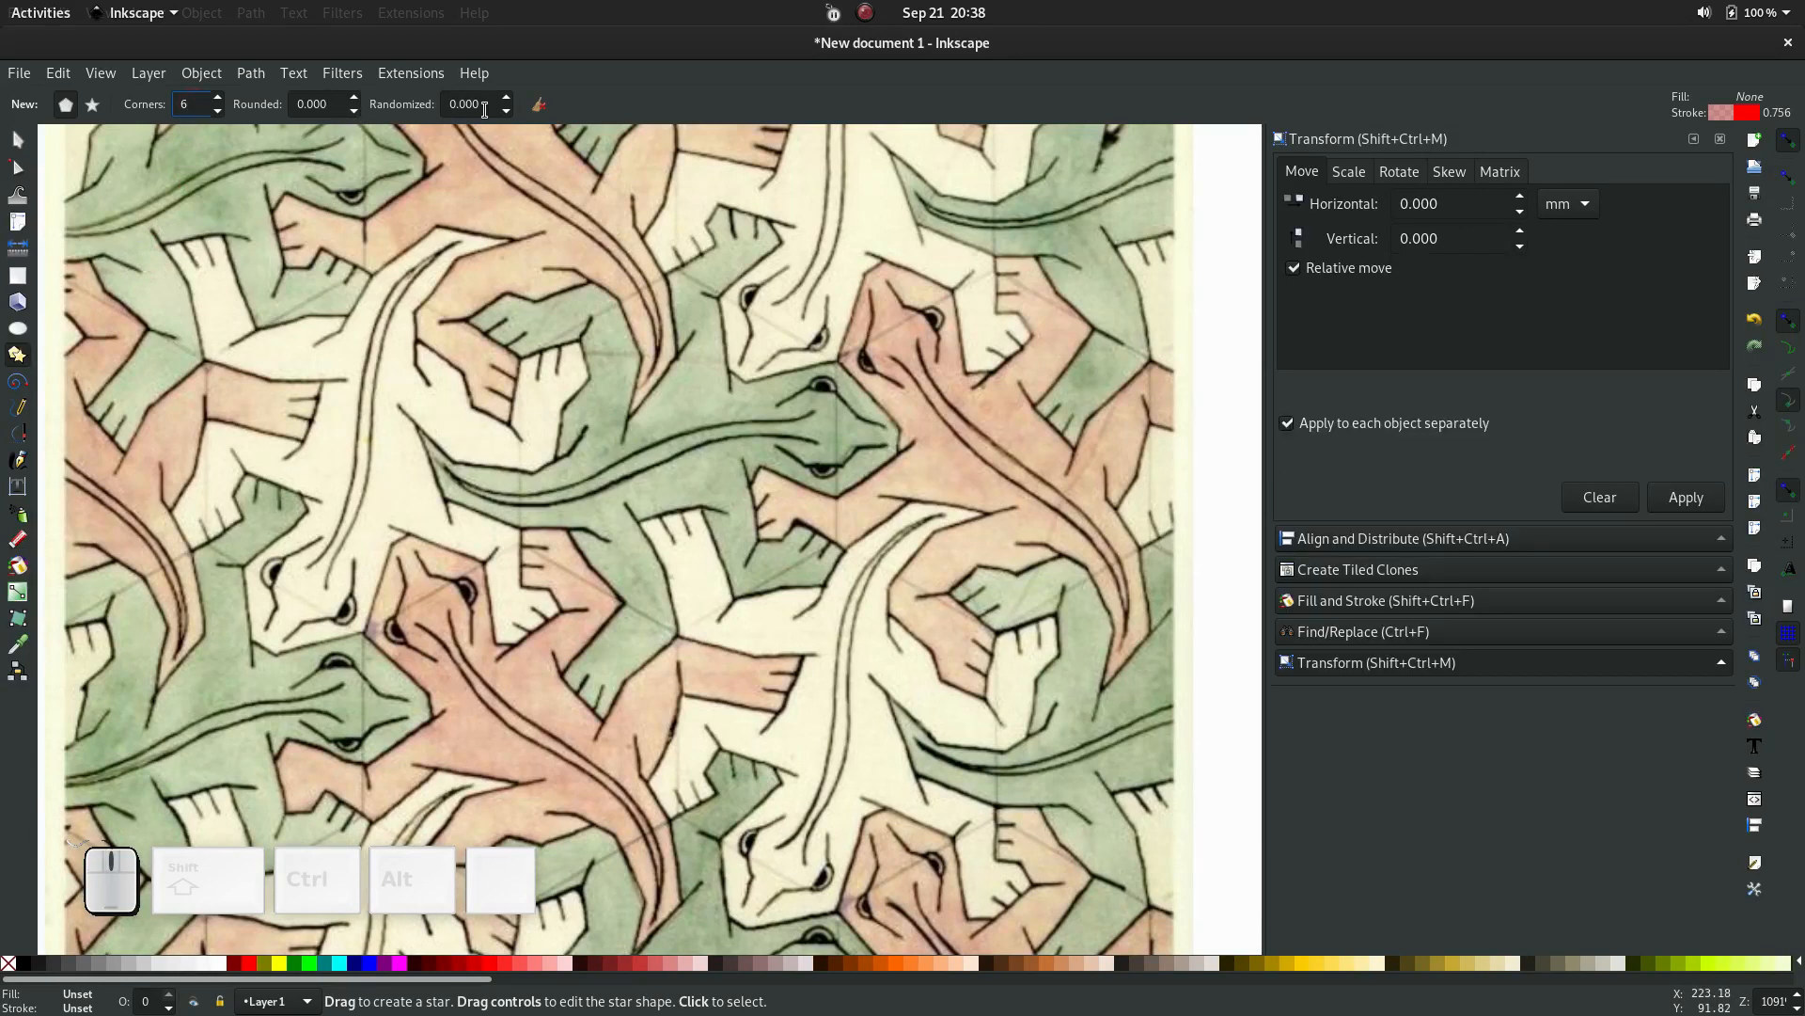
pyautogui.moveTo(568, 369); pyautogui.dragTo(719, 461)
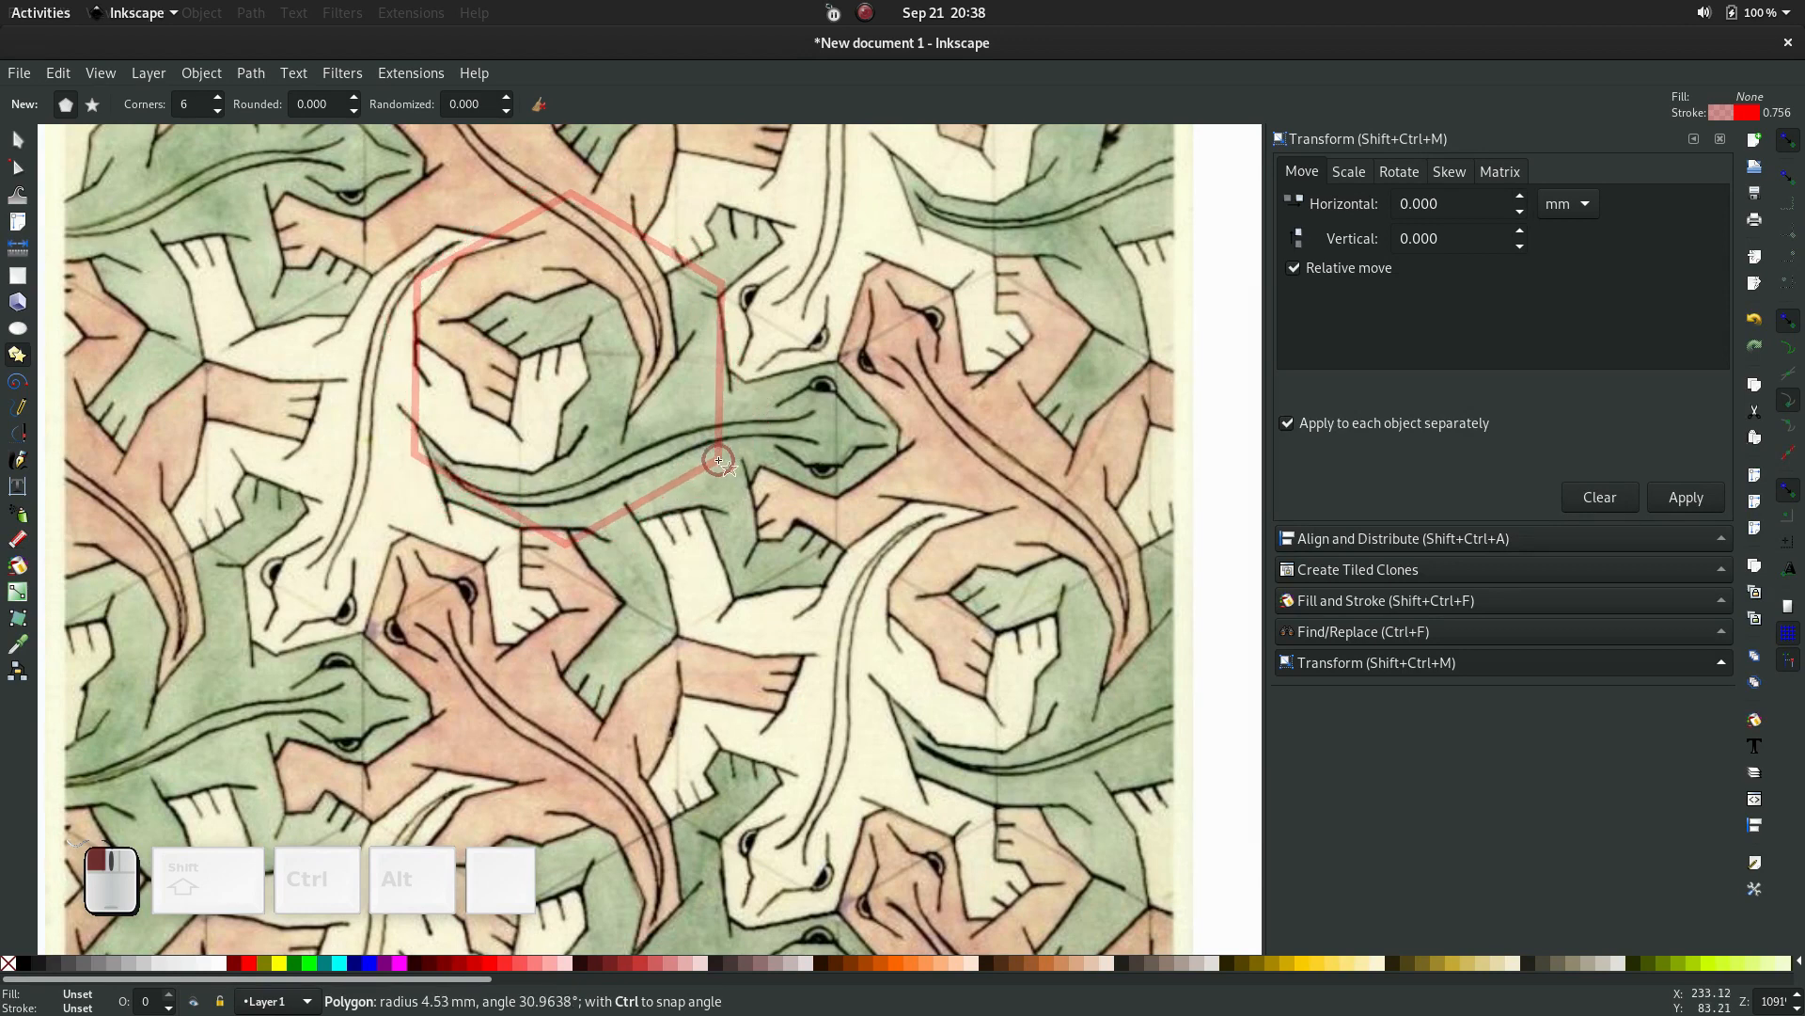
pyautogui.press('ctrl')
pyautogui.moveTo(719, 460); pyautogui.dragTo(684, 484)
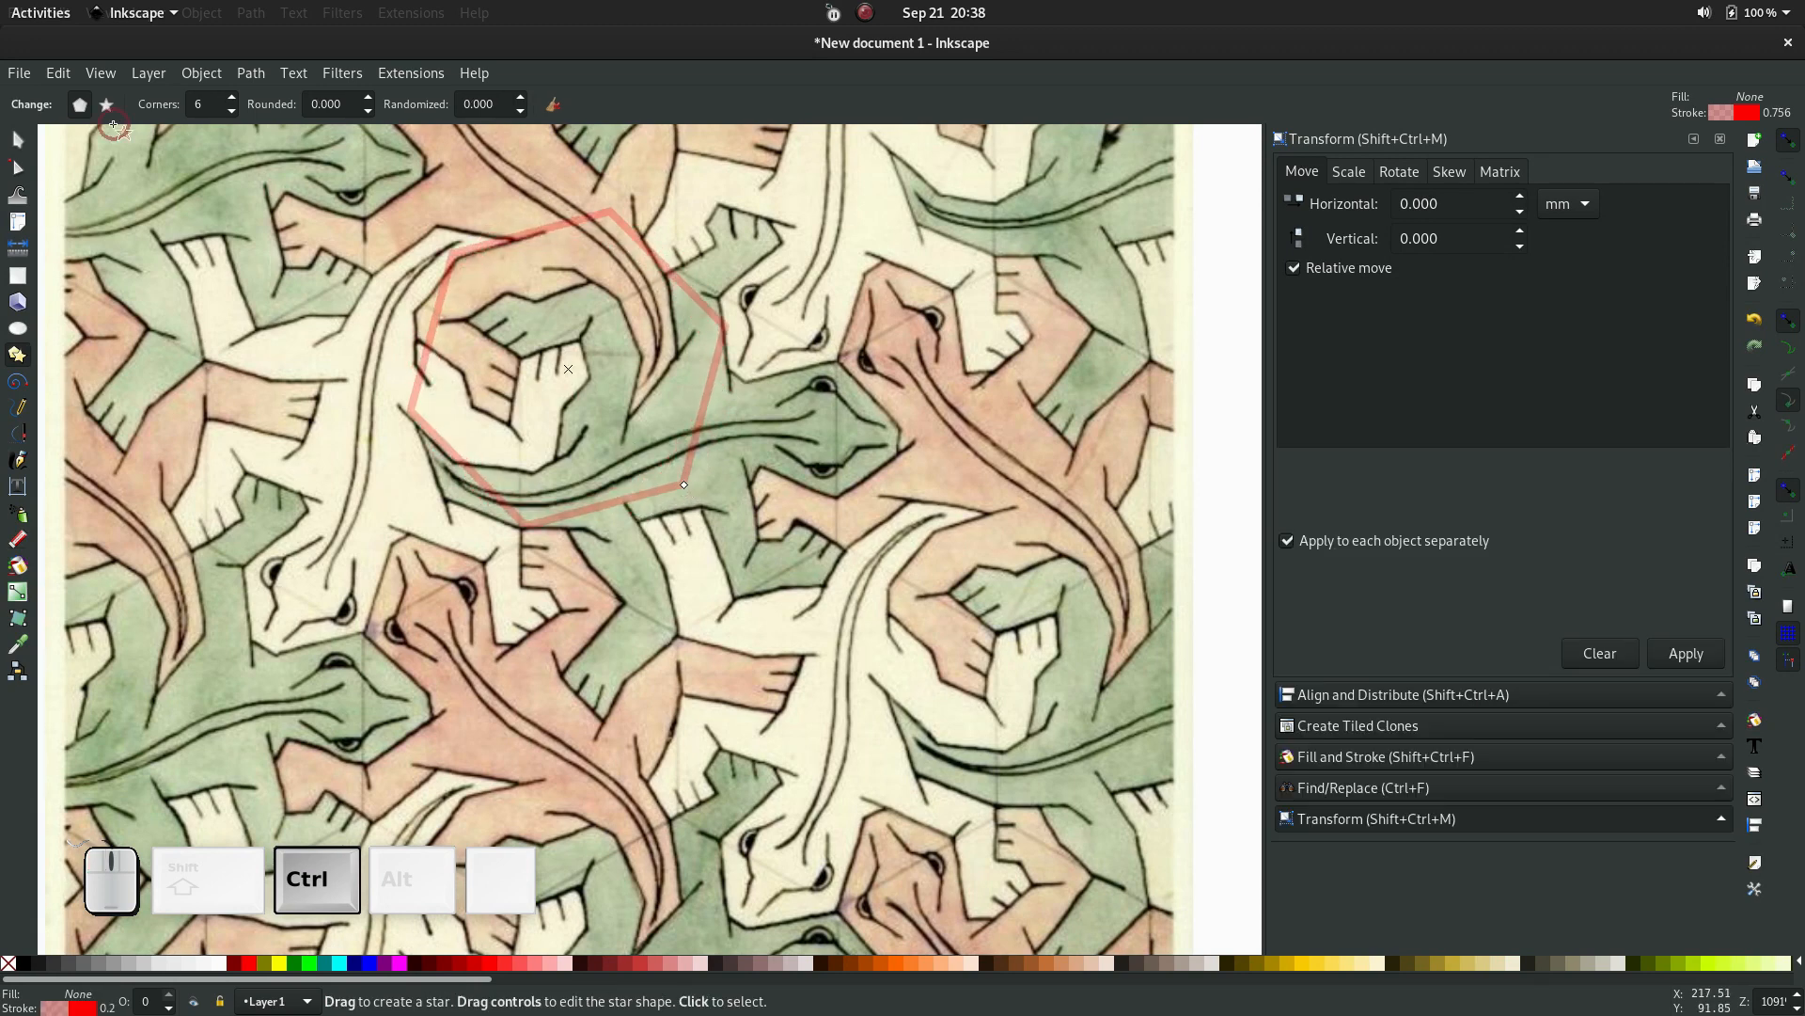
# Check the rotation snap angle and its available options in the Behavior Steps preferences, leaving the setting as it is
pyautogui.click(70, 82)
pyautogui.click(131, 743)
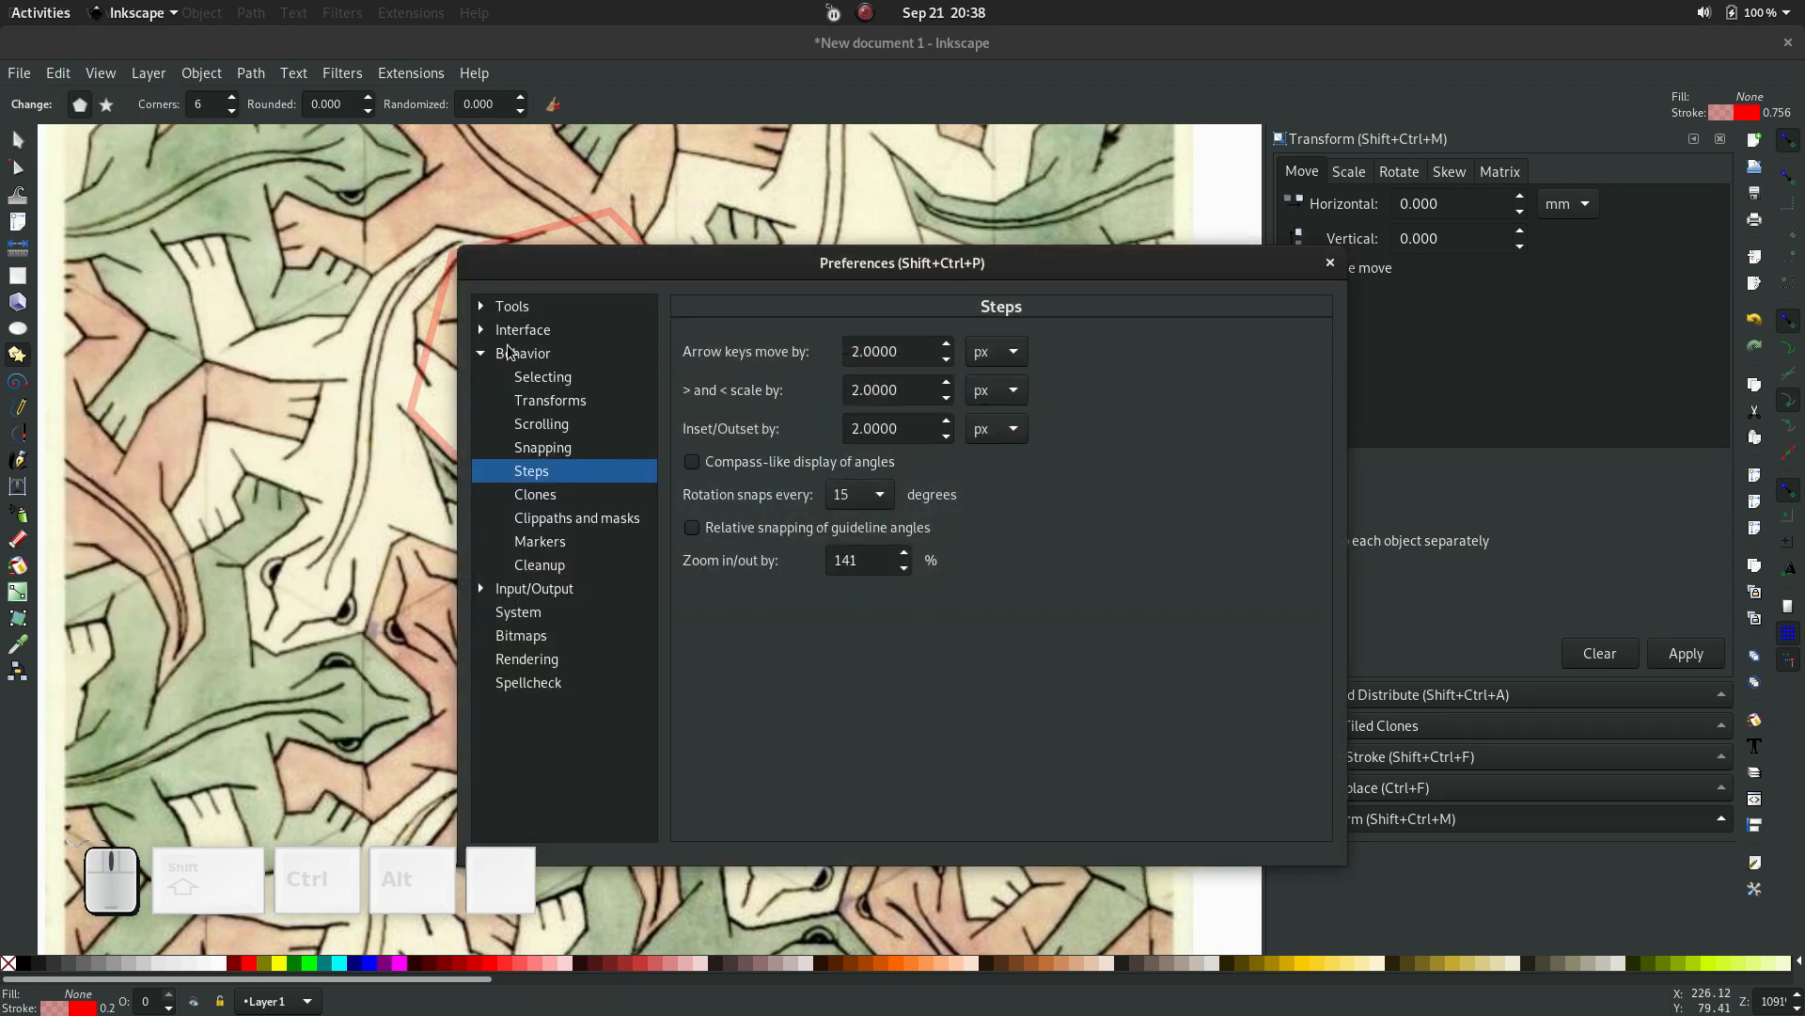
pyautogui.click(852, 506)
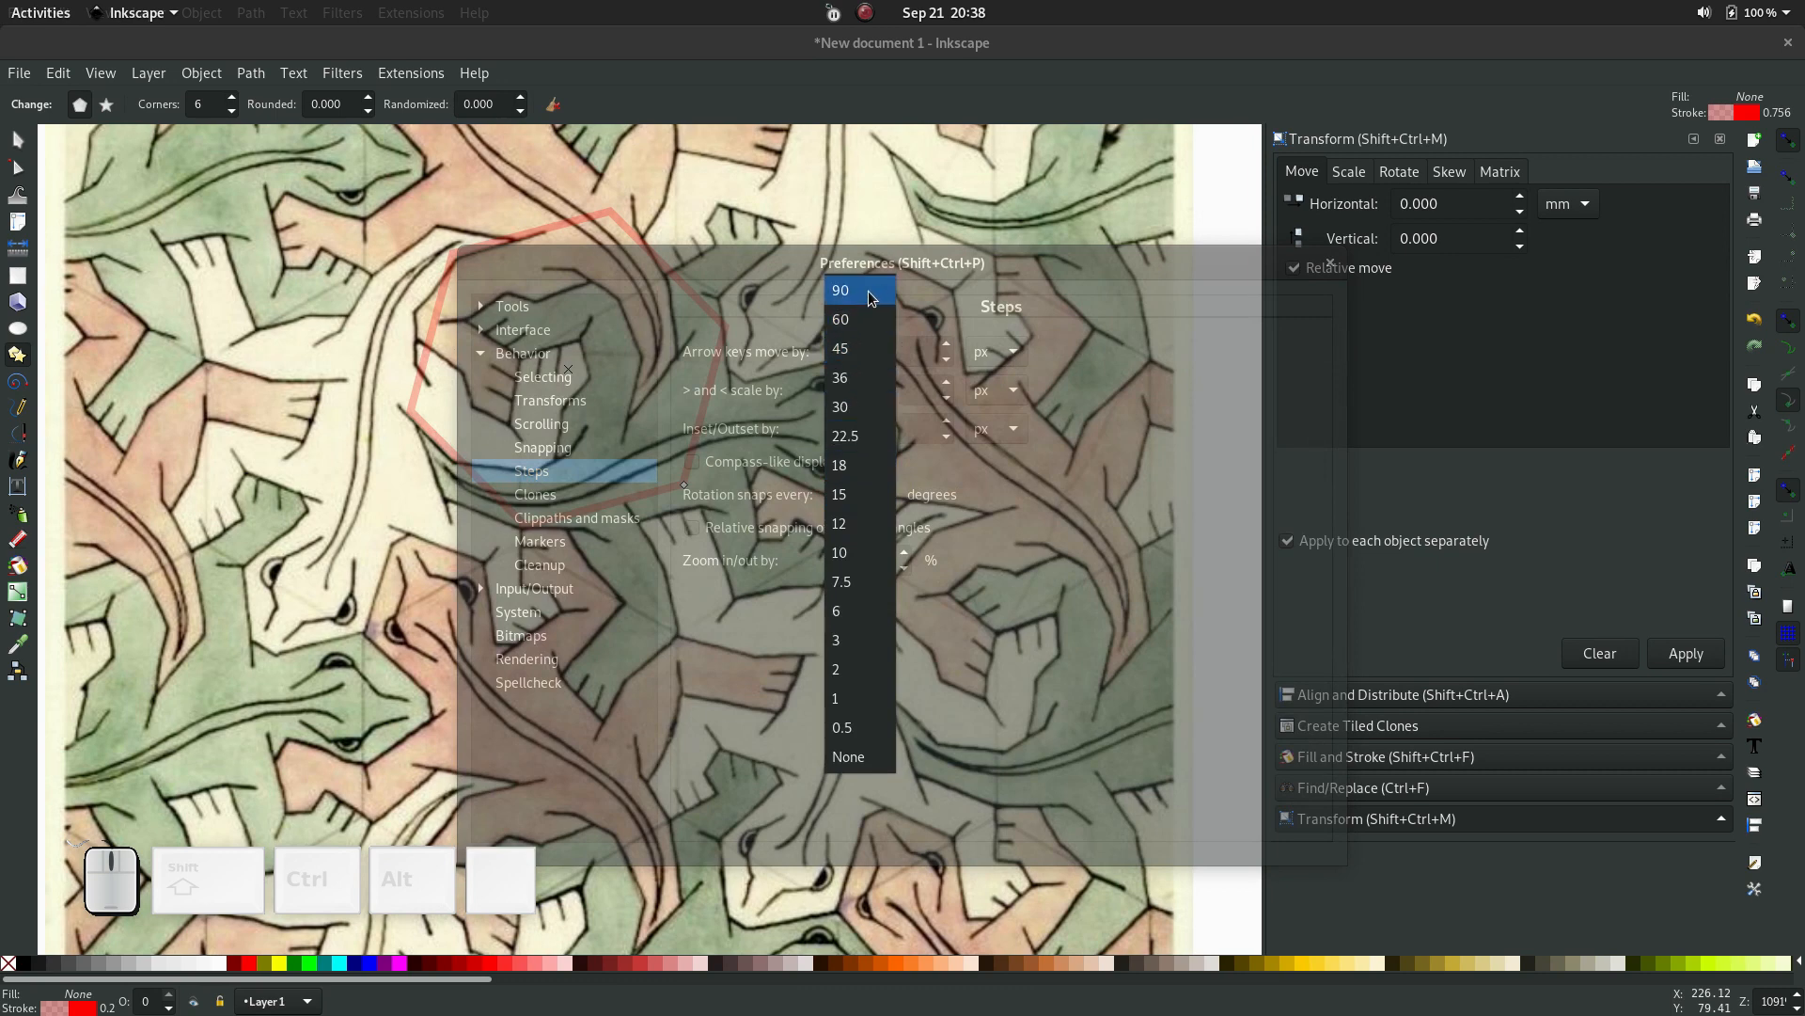
pyautogui.click(873, 496)
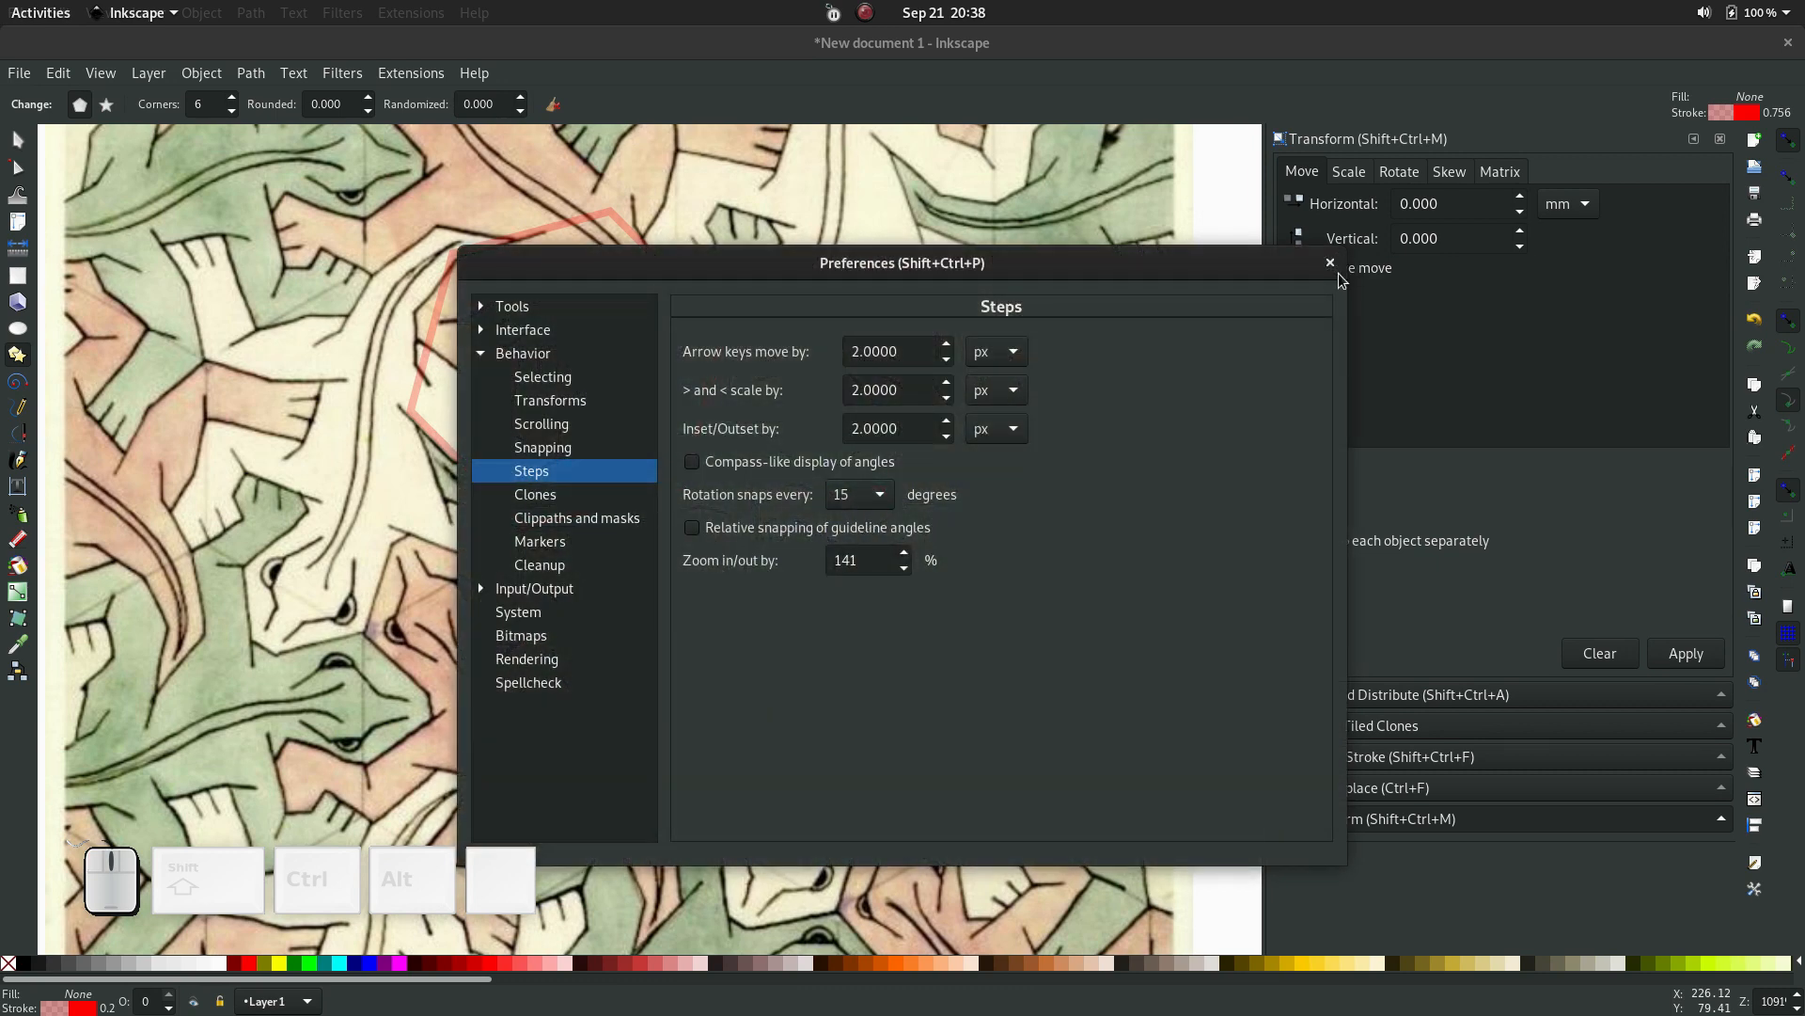
pyautogui.click(1329, 263)
# Replace the tilted hexagon with an upright, angle-snapped six-cornered polygon about 8.3 mm wide and 9.6 mm high
pyautogui.press('F1')
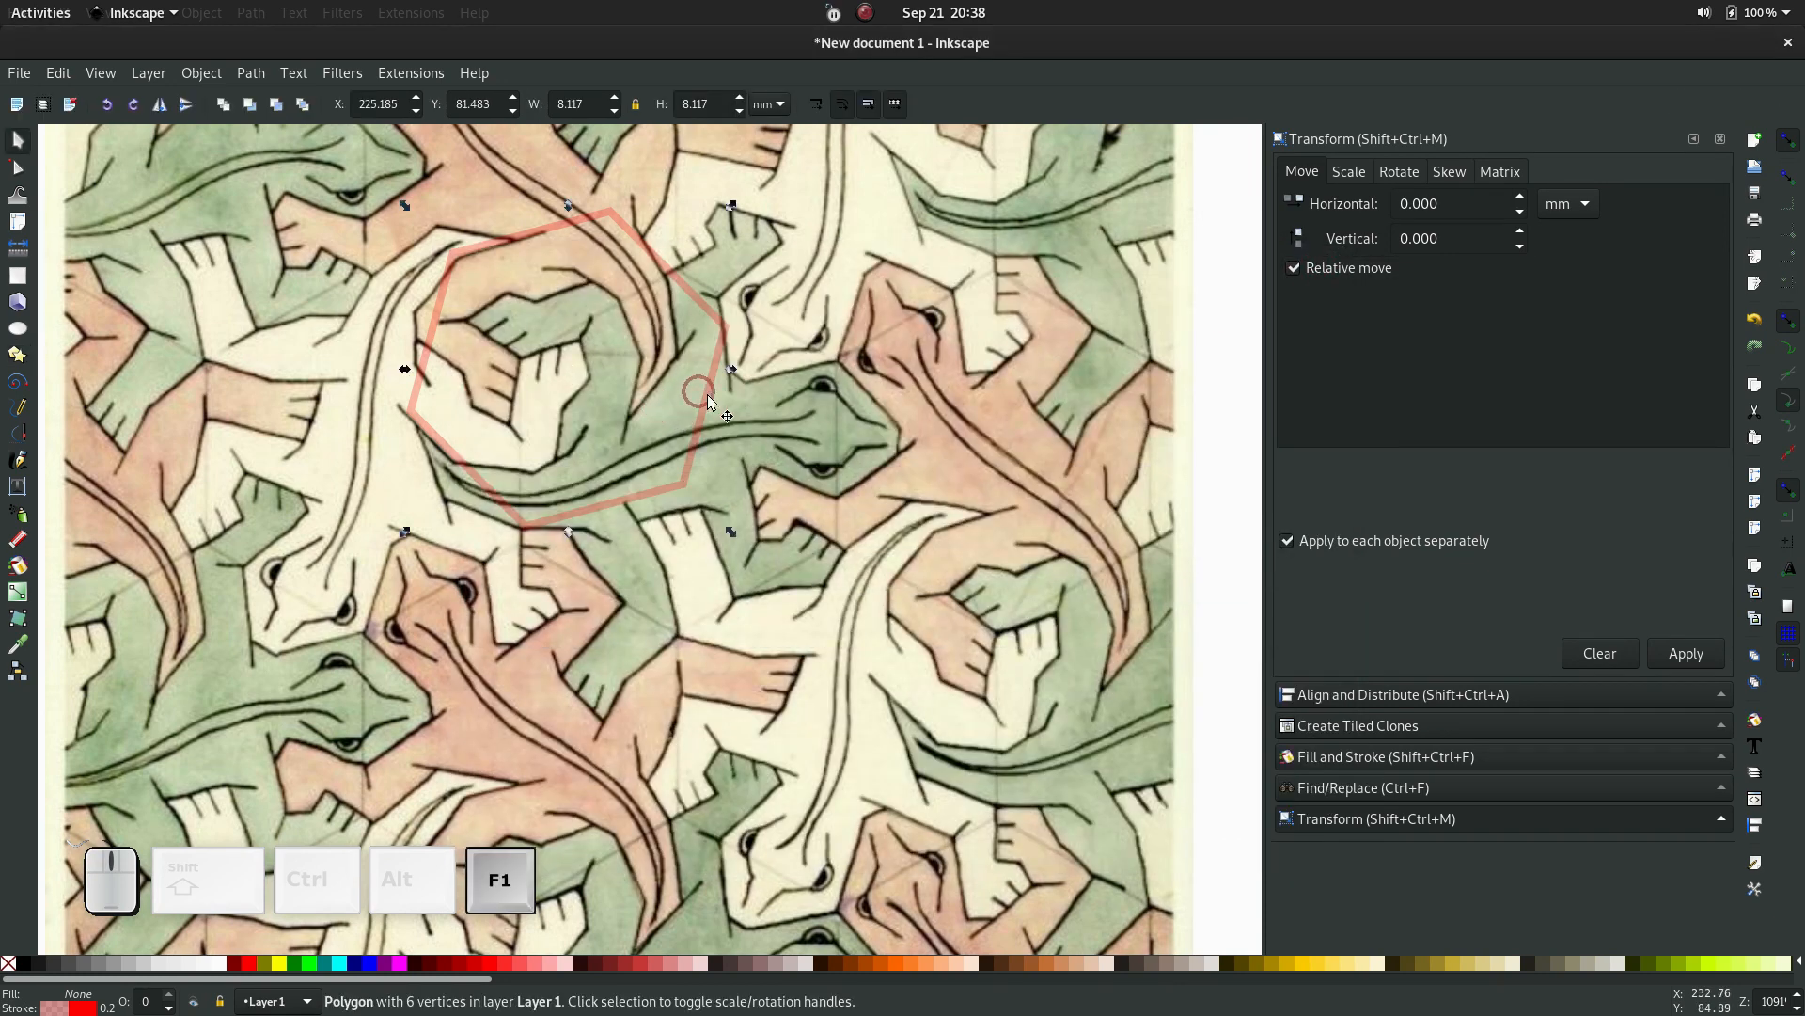
pyautogui.press('Delete')
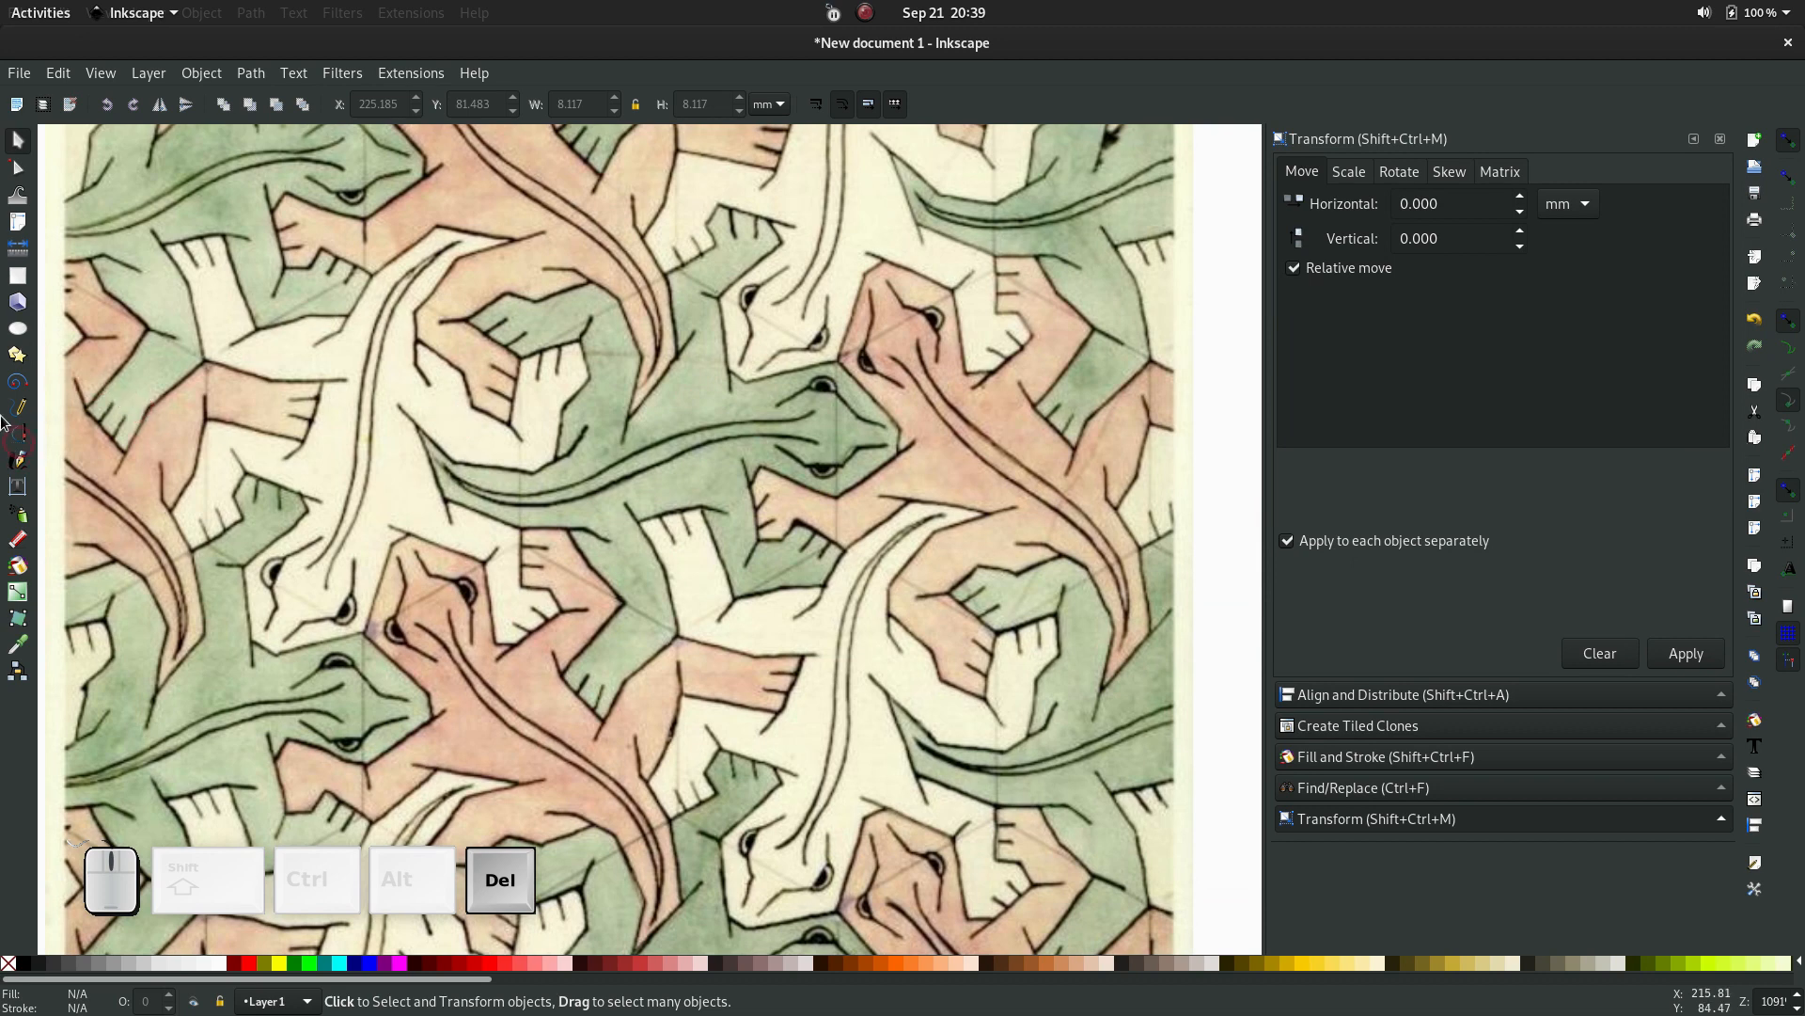
pyautogui.click(17, 355)
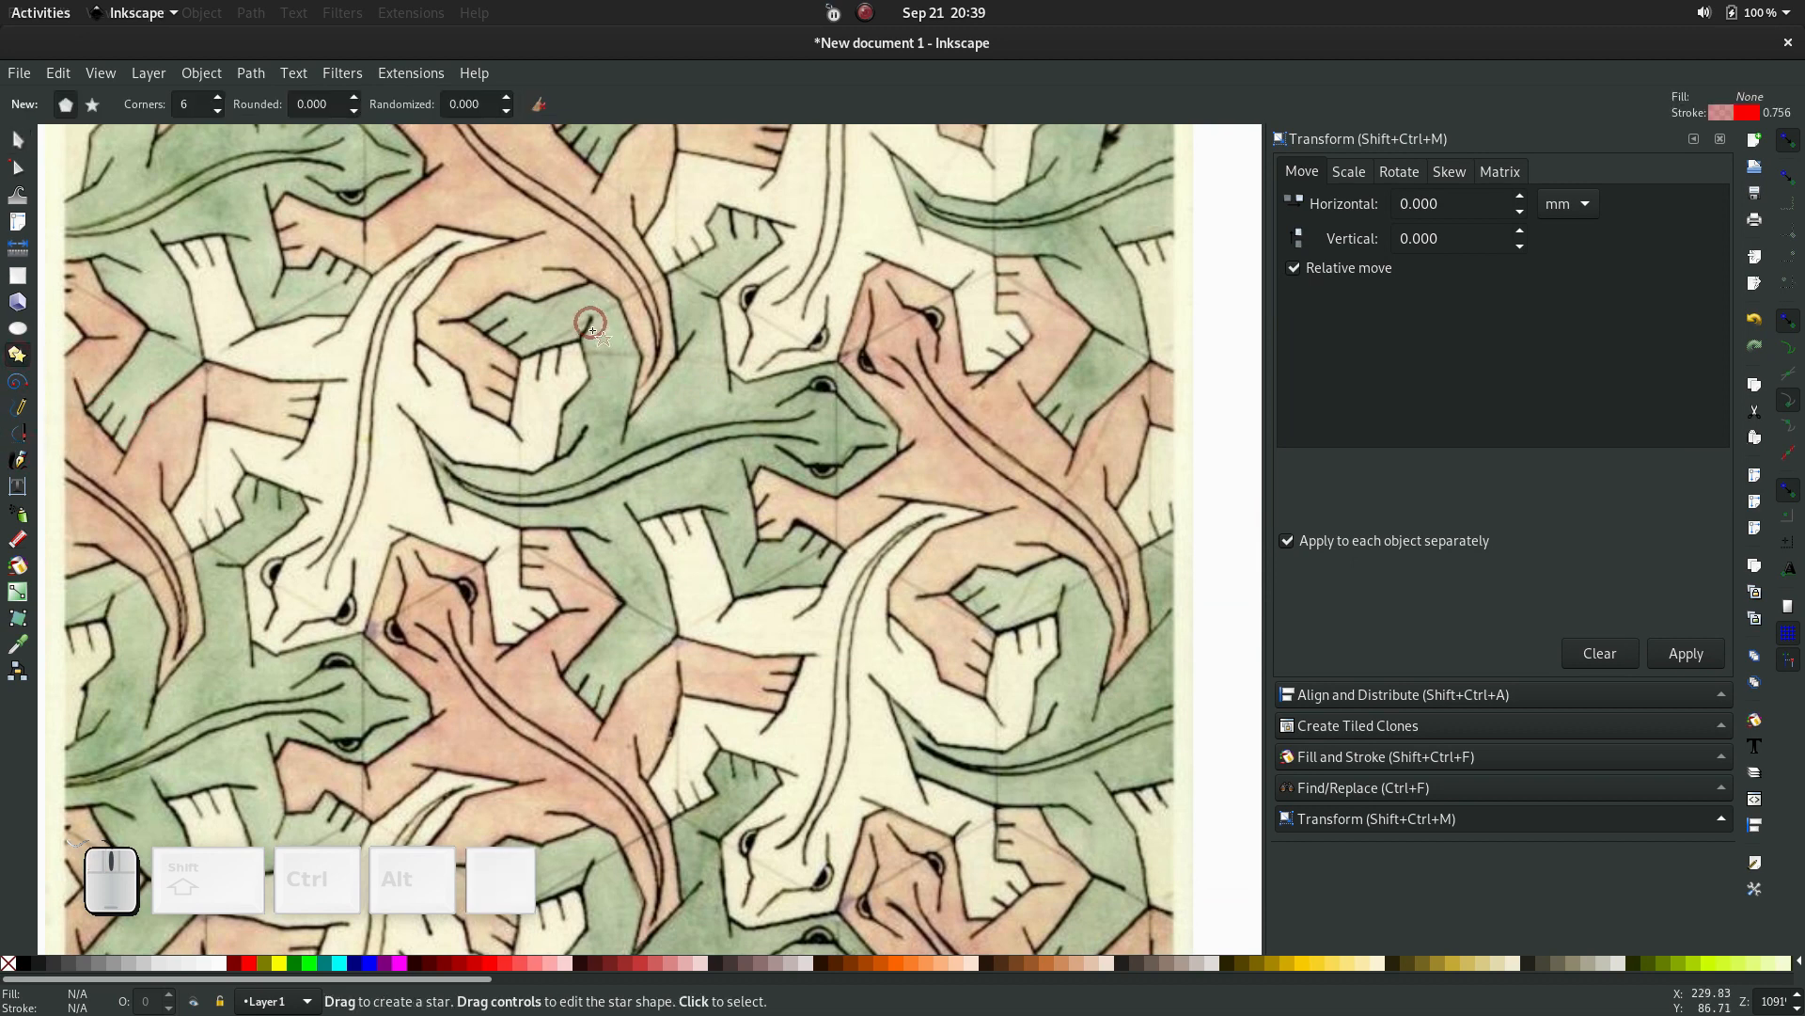
pyautogui.moveTo(606, 374); pyautogui.dragTo(758, 475)
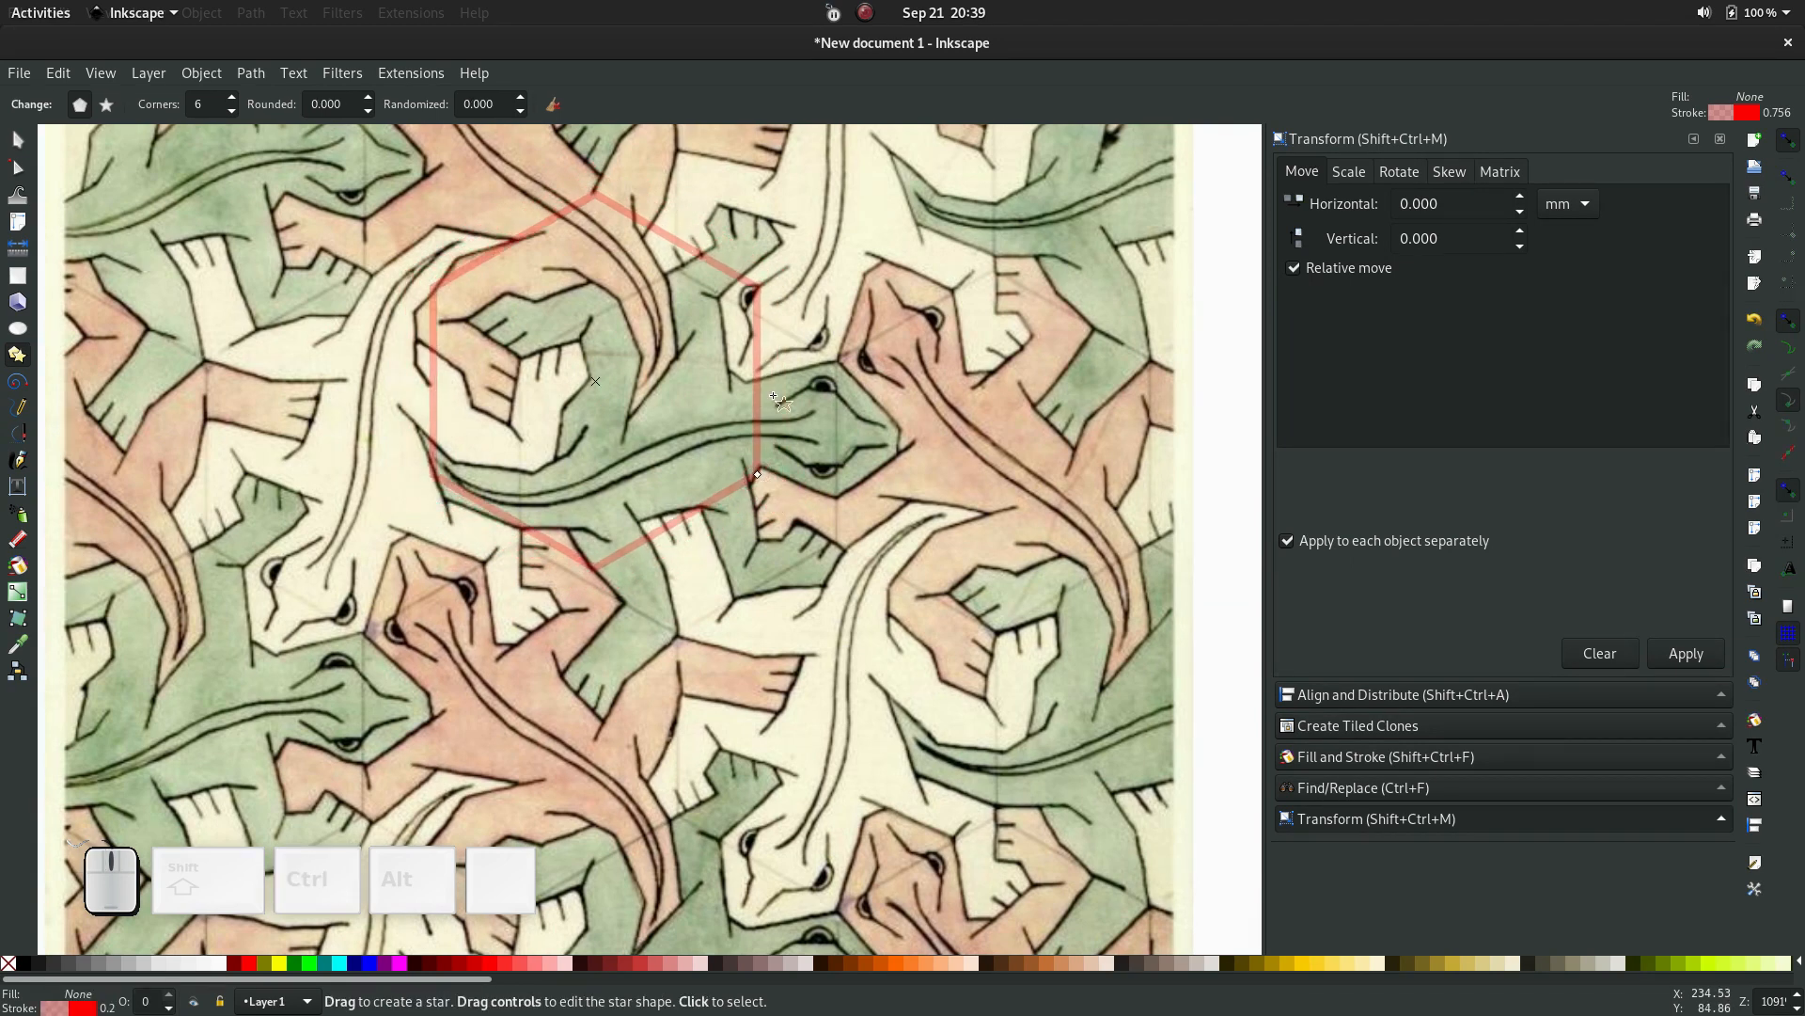
# Move the hexagon onto the central green lizard so its corners align with the tessellation's meeting points
pyautogui.press('F1')
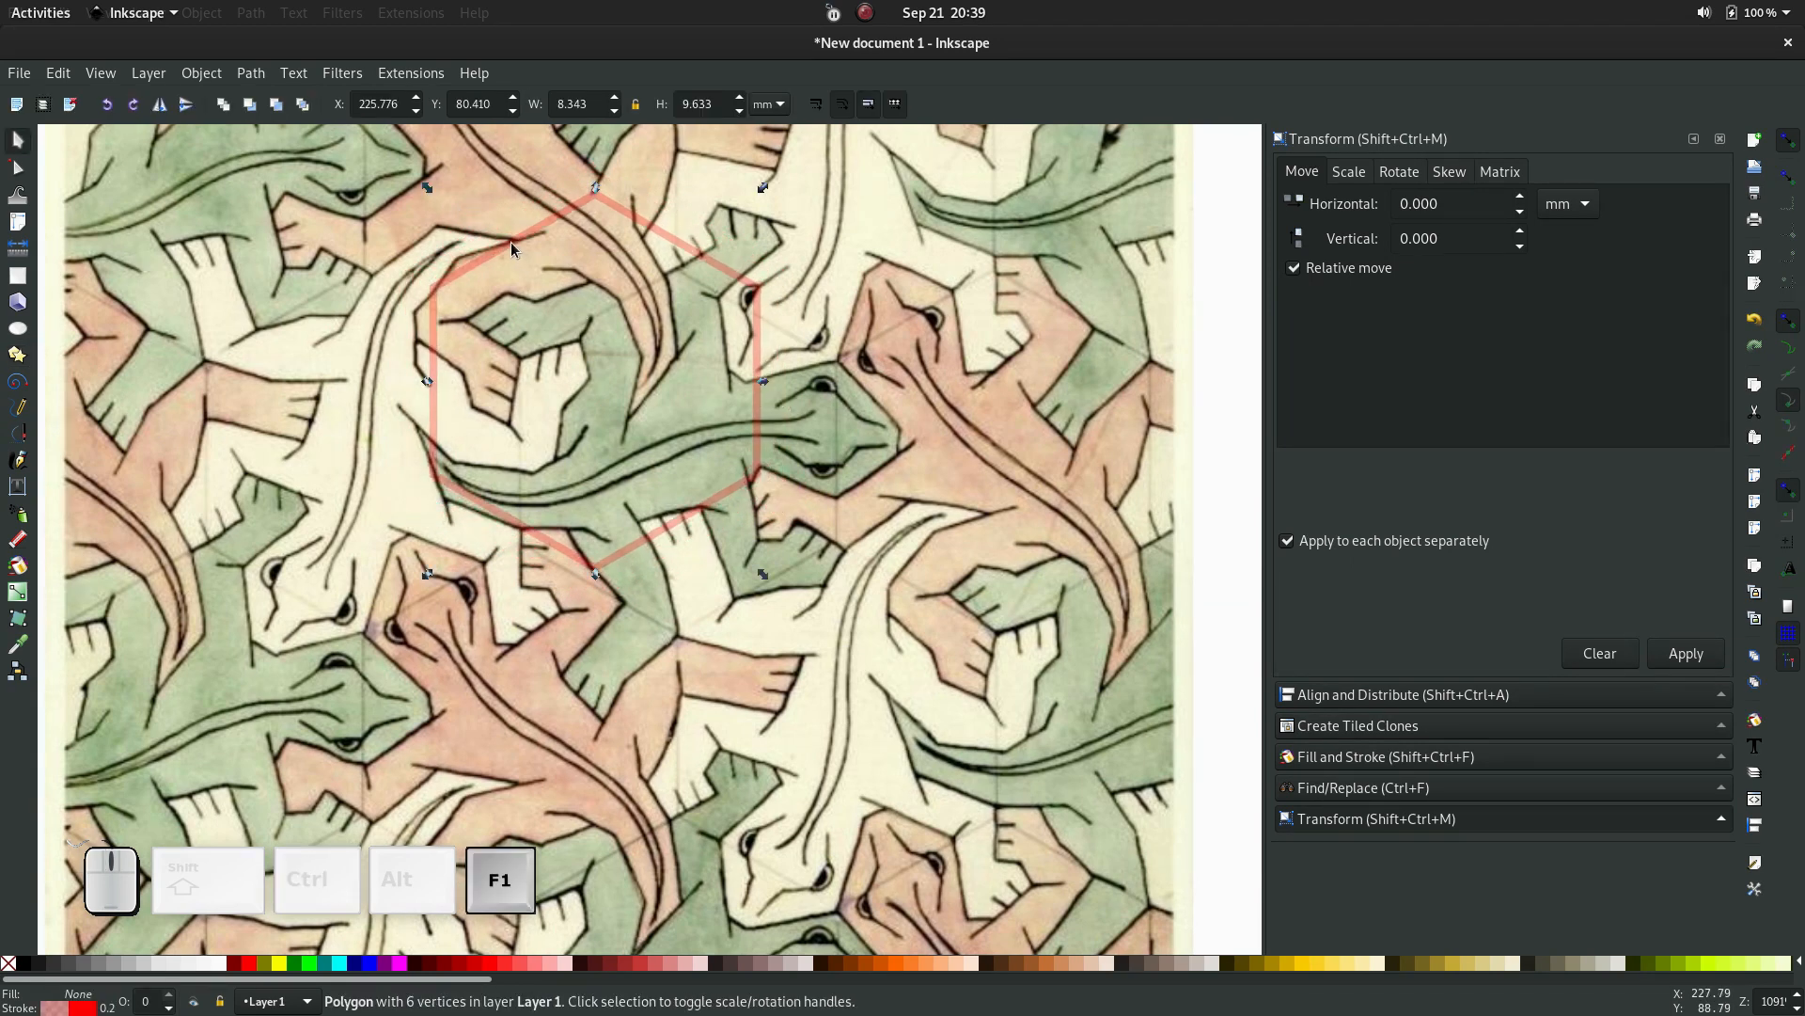
pyautogui.moveTo(512, 247); pyautogui.dragTo(597, 323)
pyautogui.scroll(1, 746, 414)
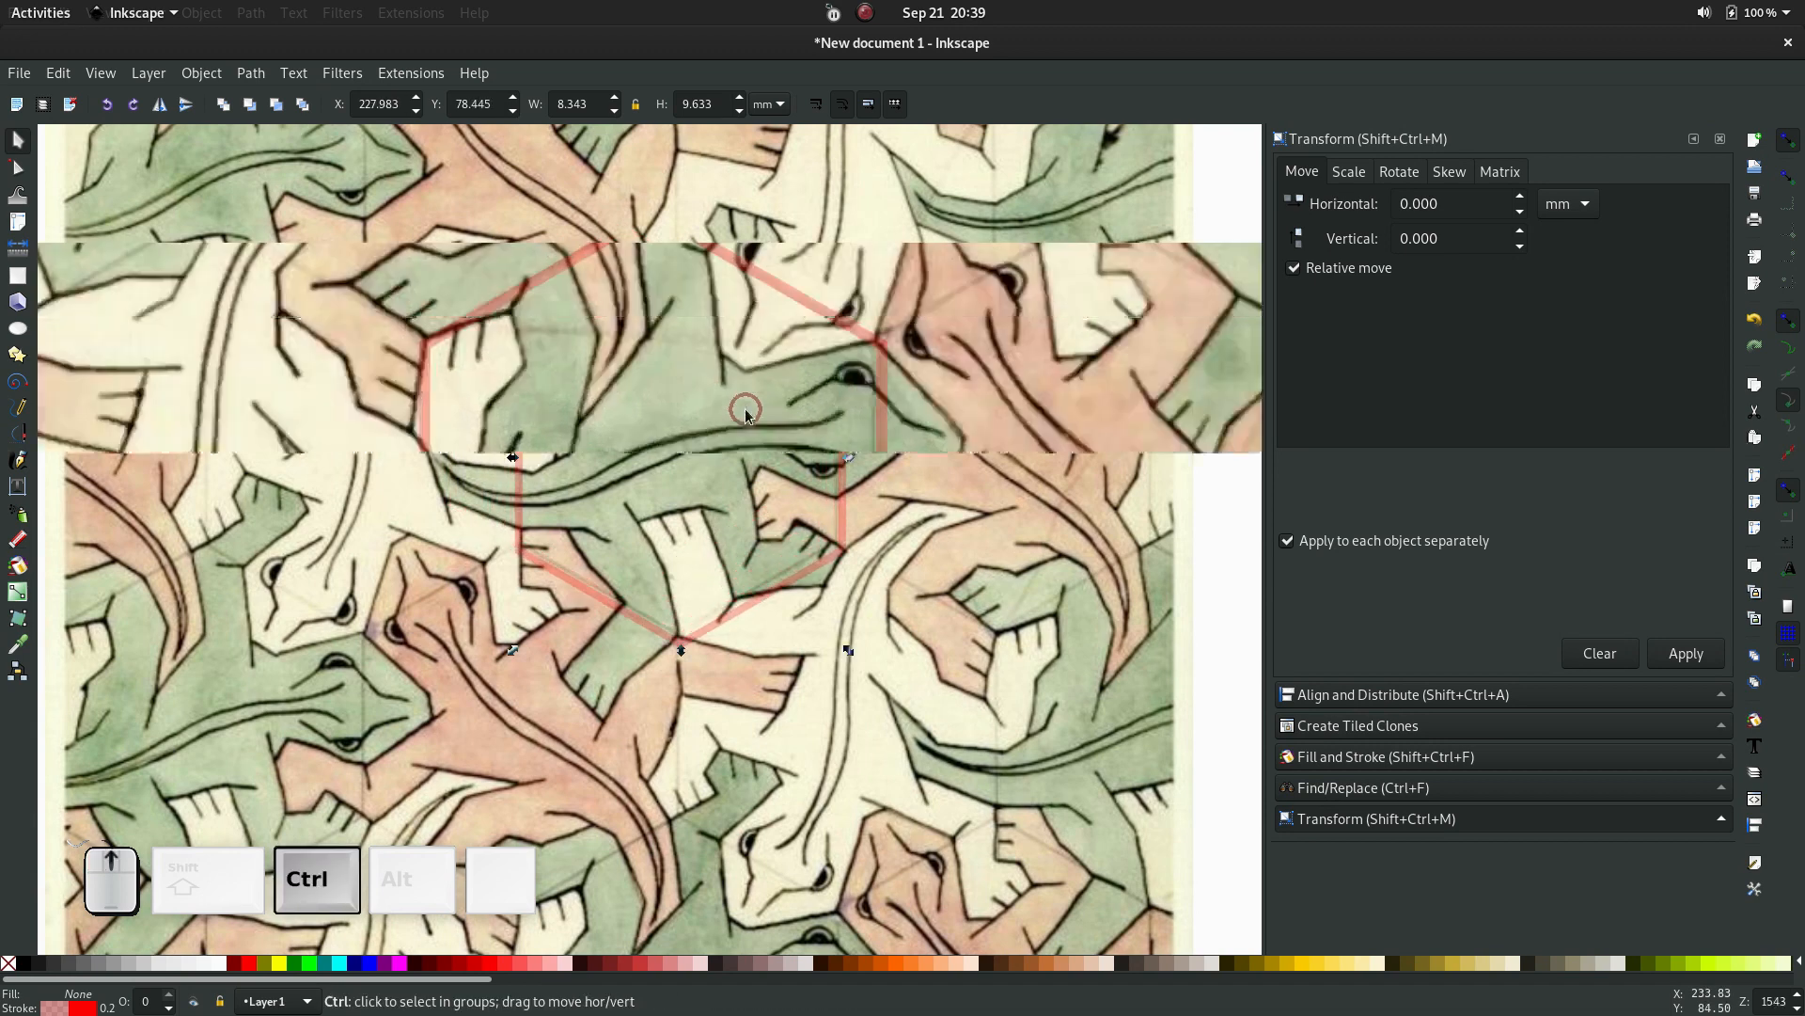
pyautogui.scroll(1, 745, 414)
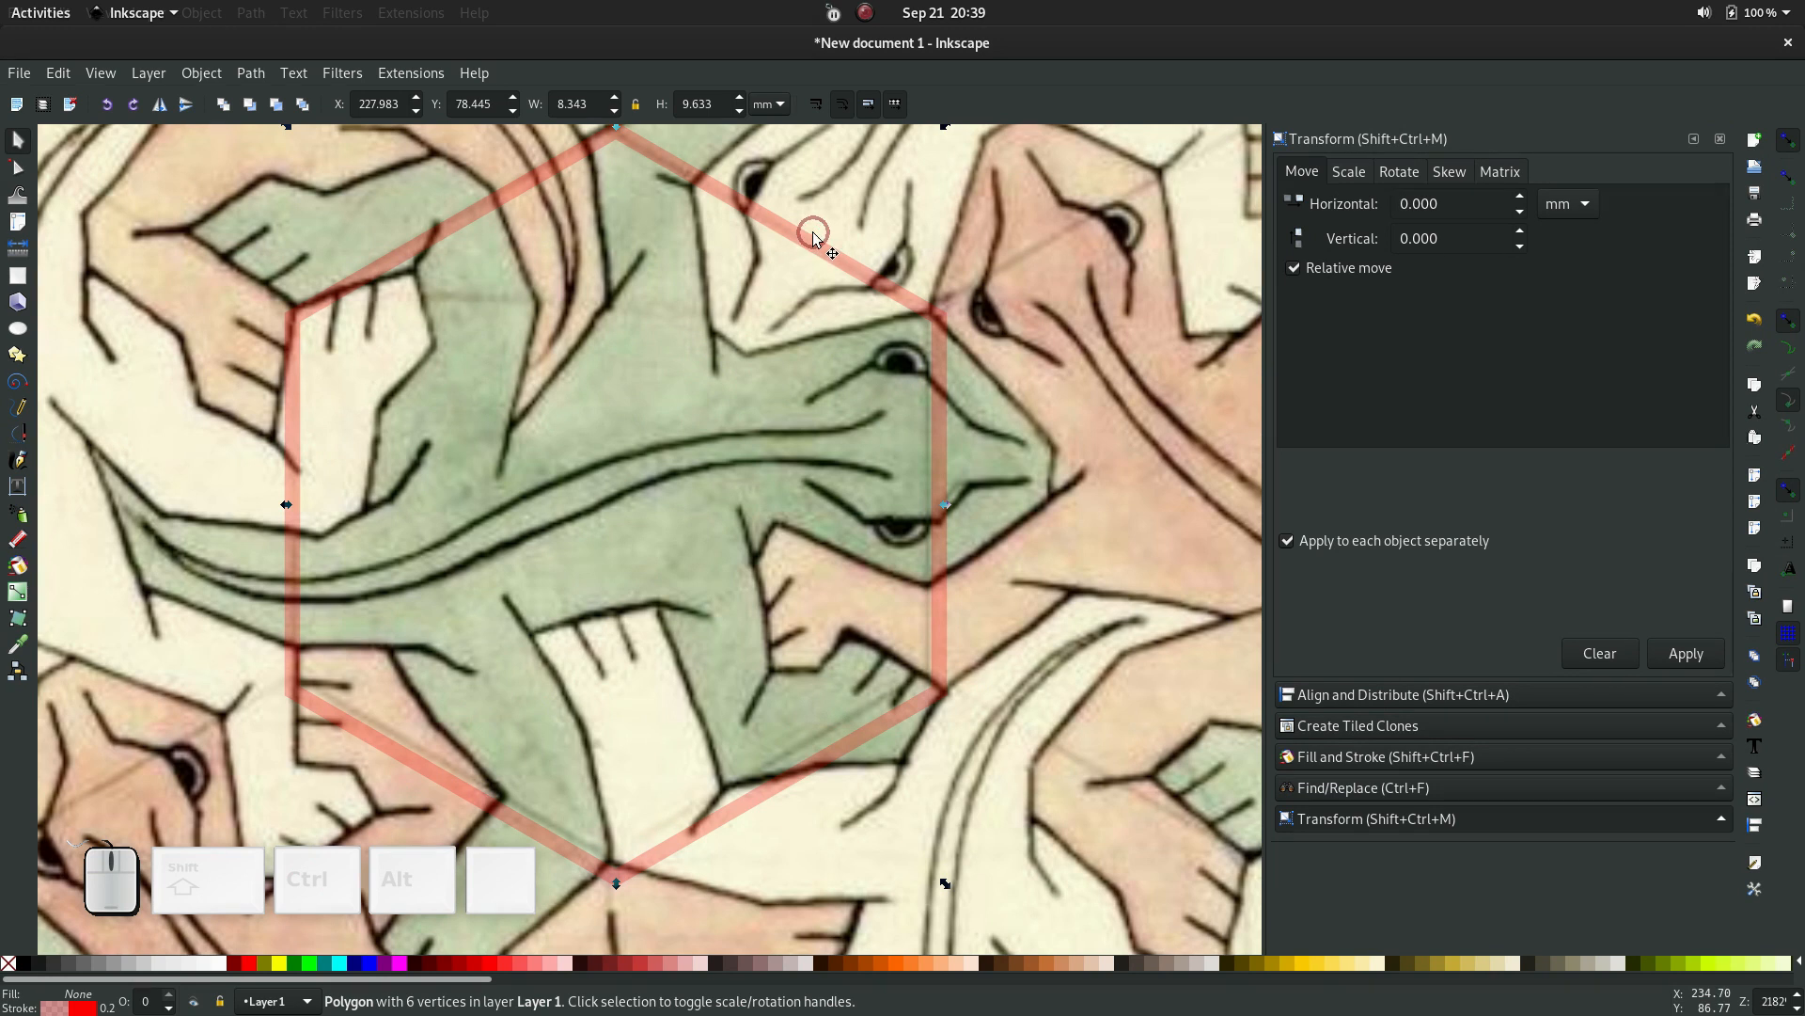
# Recolor the hexagon's stroke magenta with an alpha of 76 and nudge the hexagon into line with the green lizard's meeting points
pyautogui.moveTo(811, 259)
pyautogui.mouseDown()
pyautogui.moveTo(790, 283)
pyautogui.moveTo(777, 241)
pyautogui.moveTo(814, 300)
pyautogui.moveTo(806, 251)
pyautogui.mouseUp()
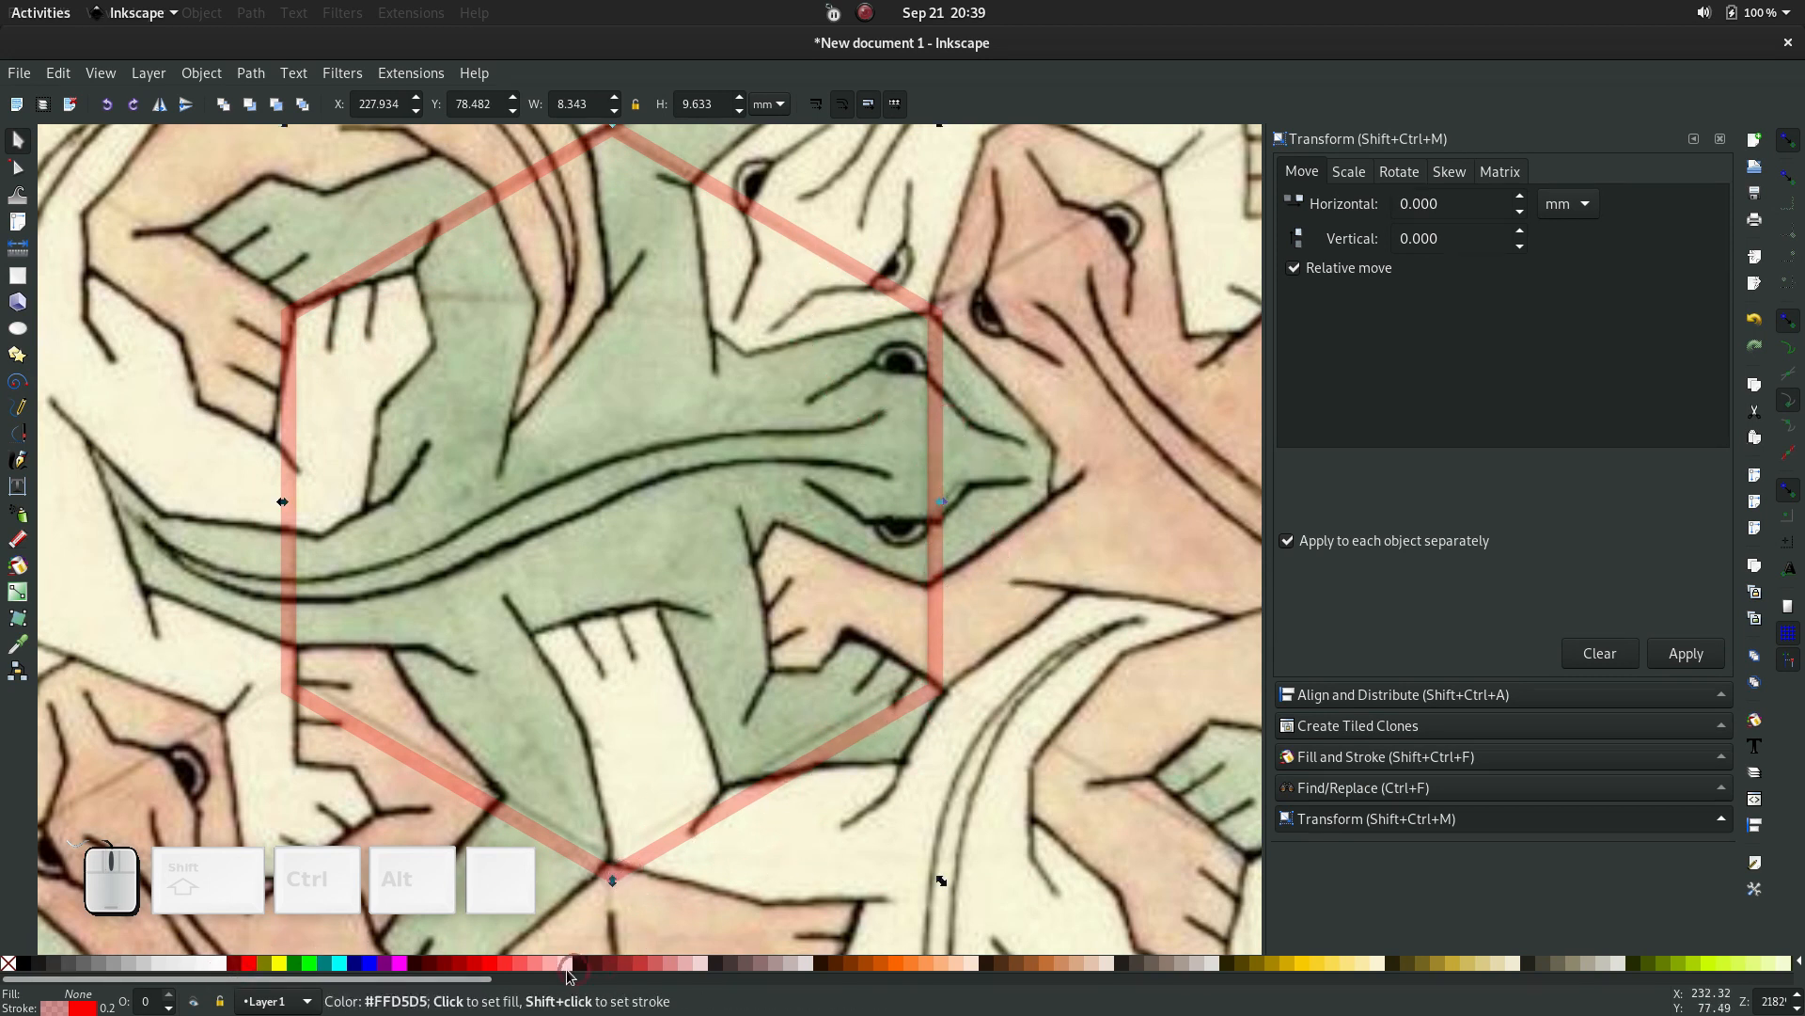
pyautogui.keyDown('shift'); pyautogui.click(401, 963); pyautogui.keyUp('shift')
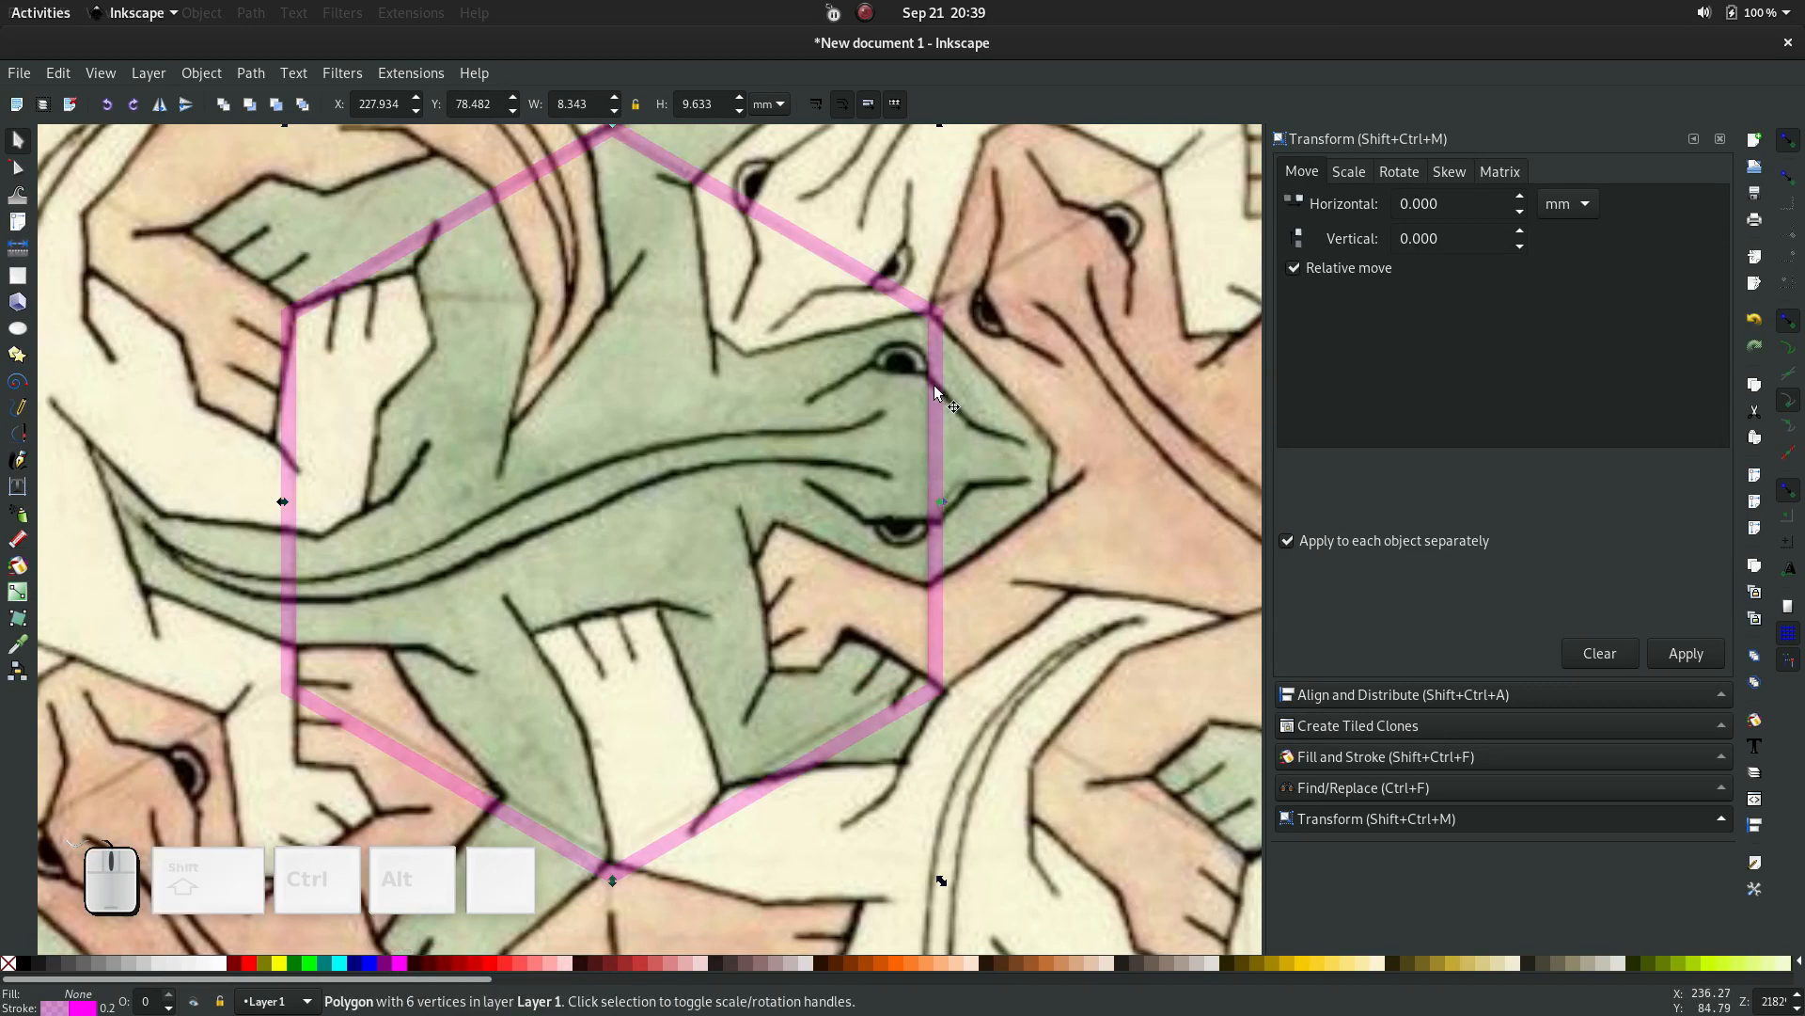
pyautogui.click(201, 73)
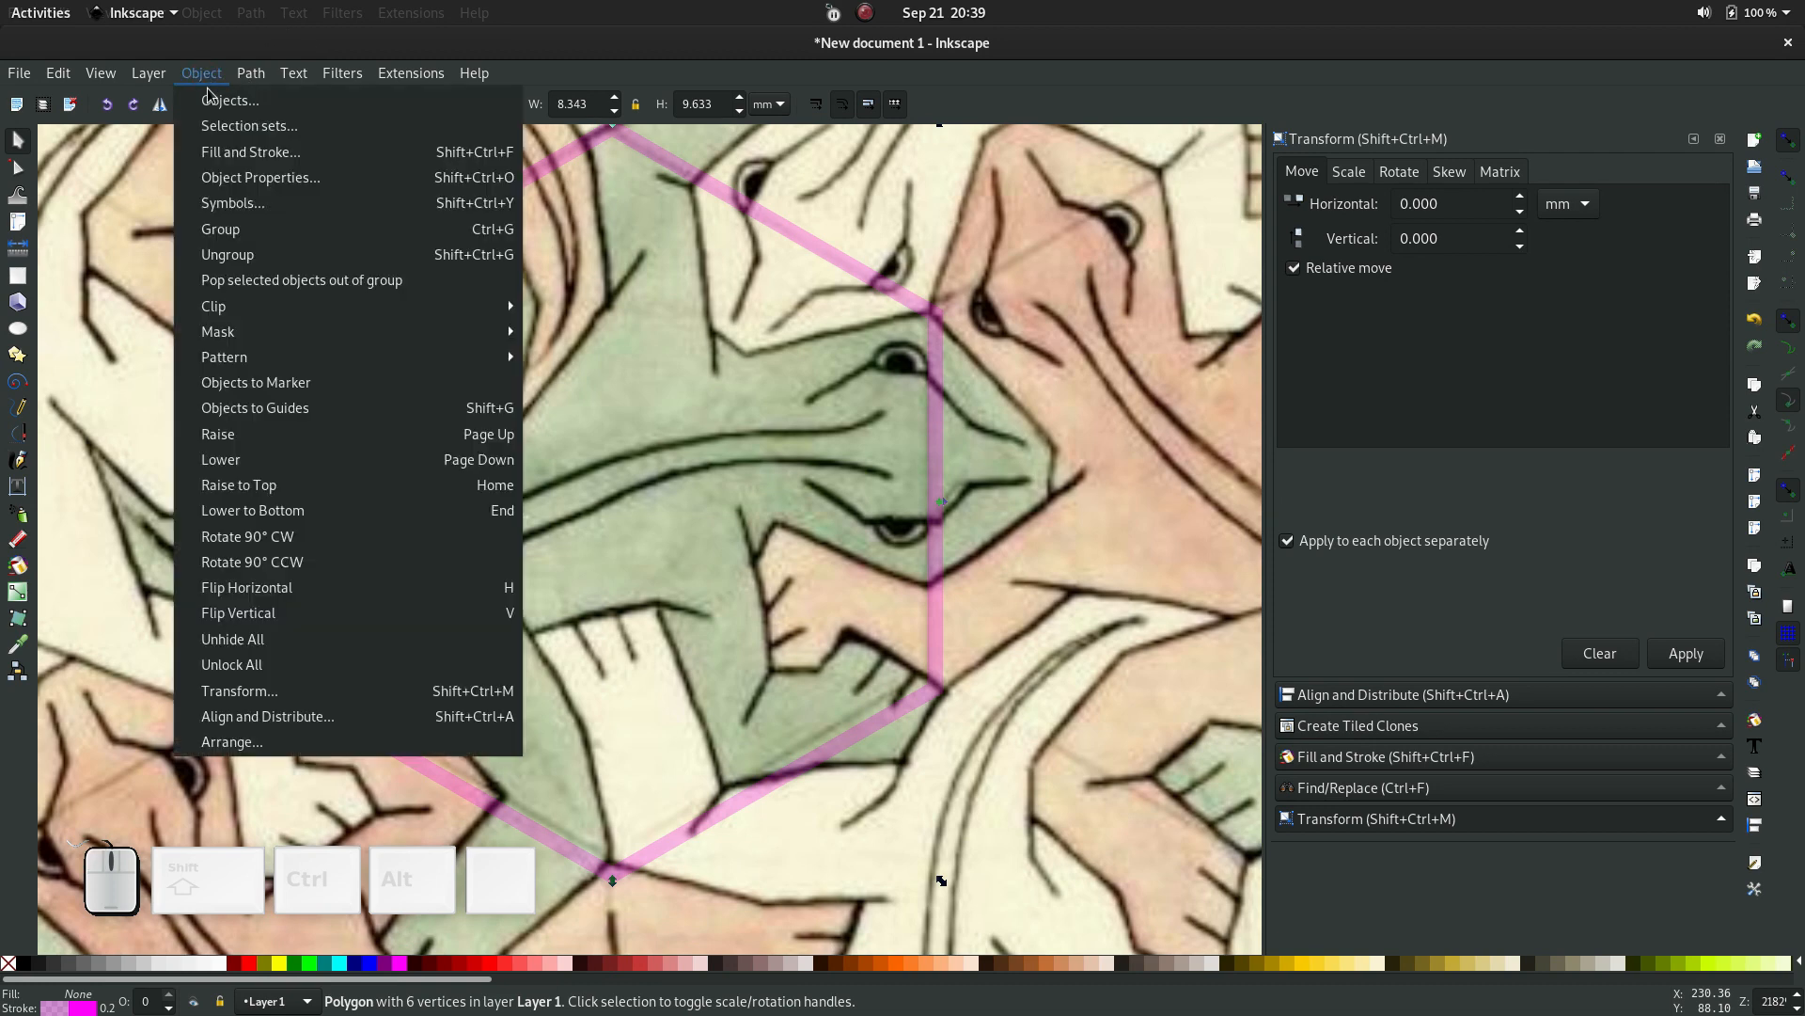
pyautogui.click(252, 152)
pyautogui.click(1351, 170)
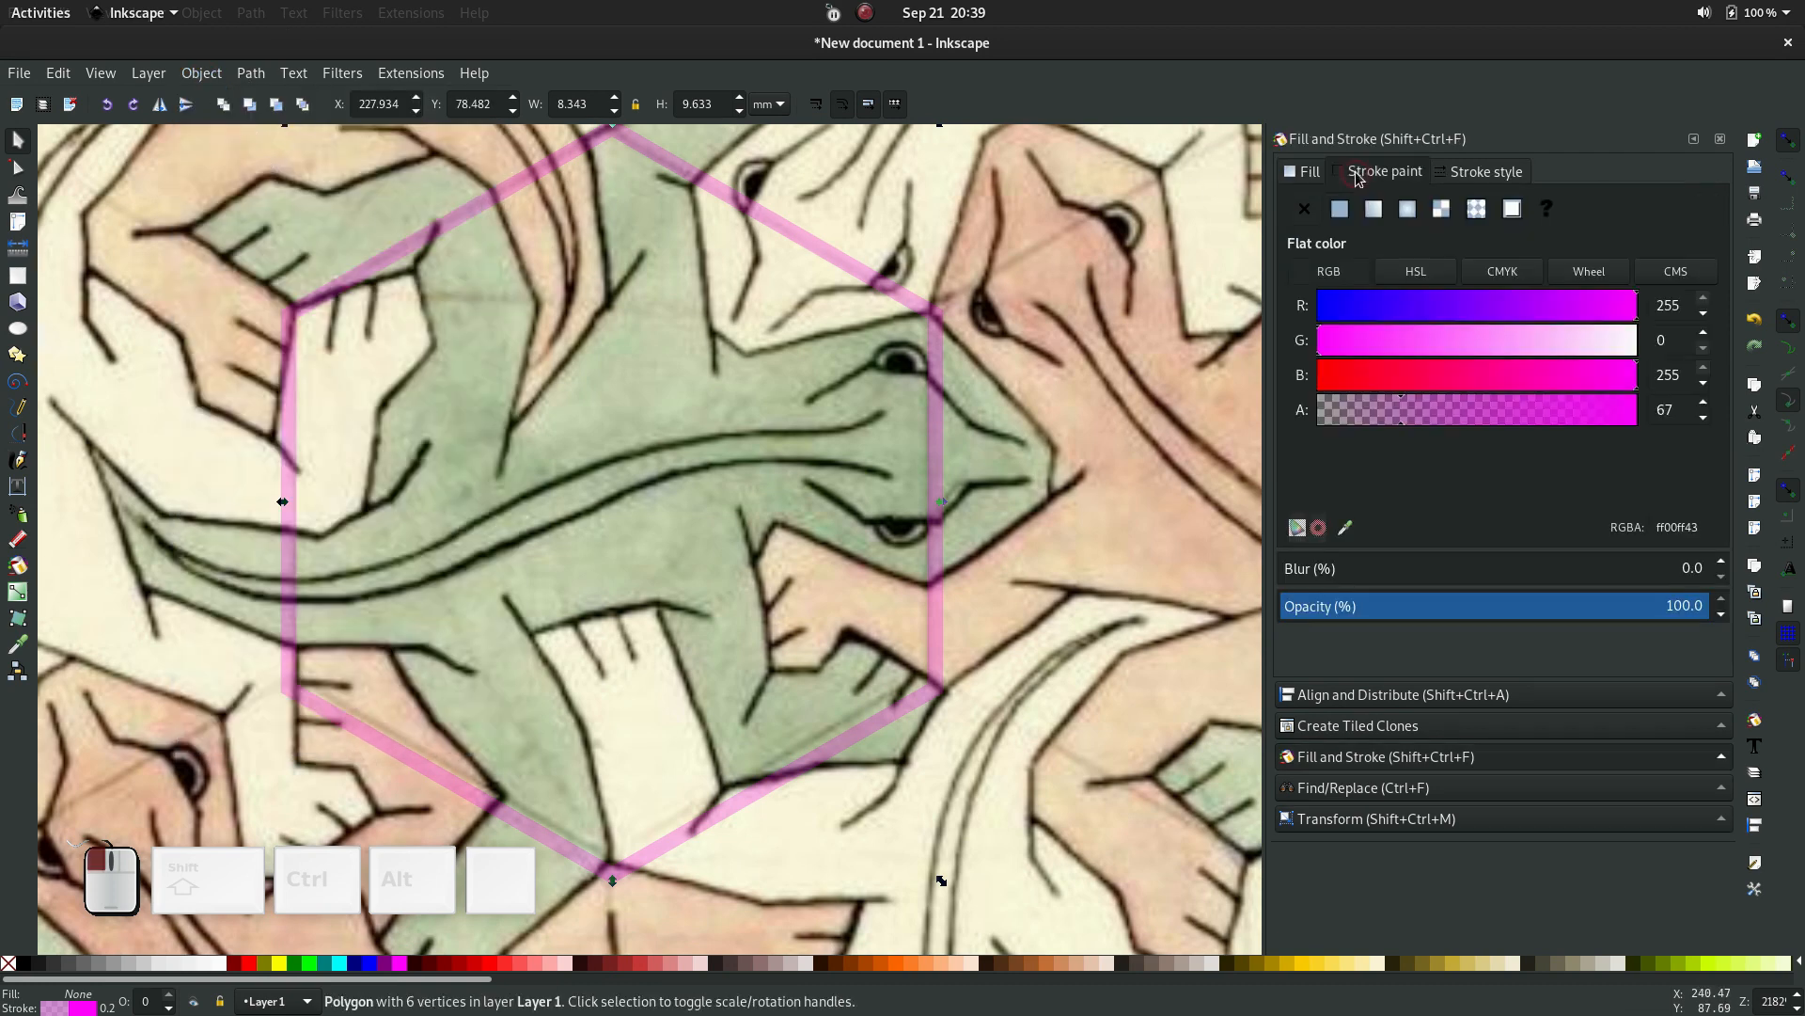
pyautogui.moveTo(1400, 409)
pyautogui.mouseDown()
pyautogui.moveTo(1480, 410)
pyautogui.moveTo(1424, 415)
pyautogui.mouseUp()
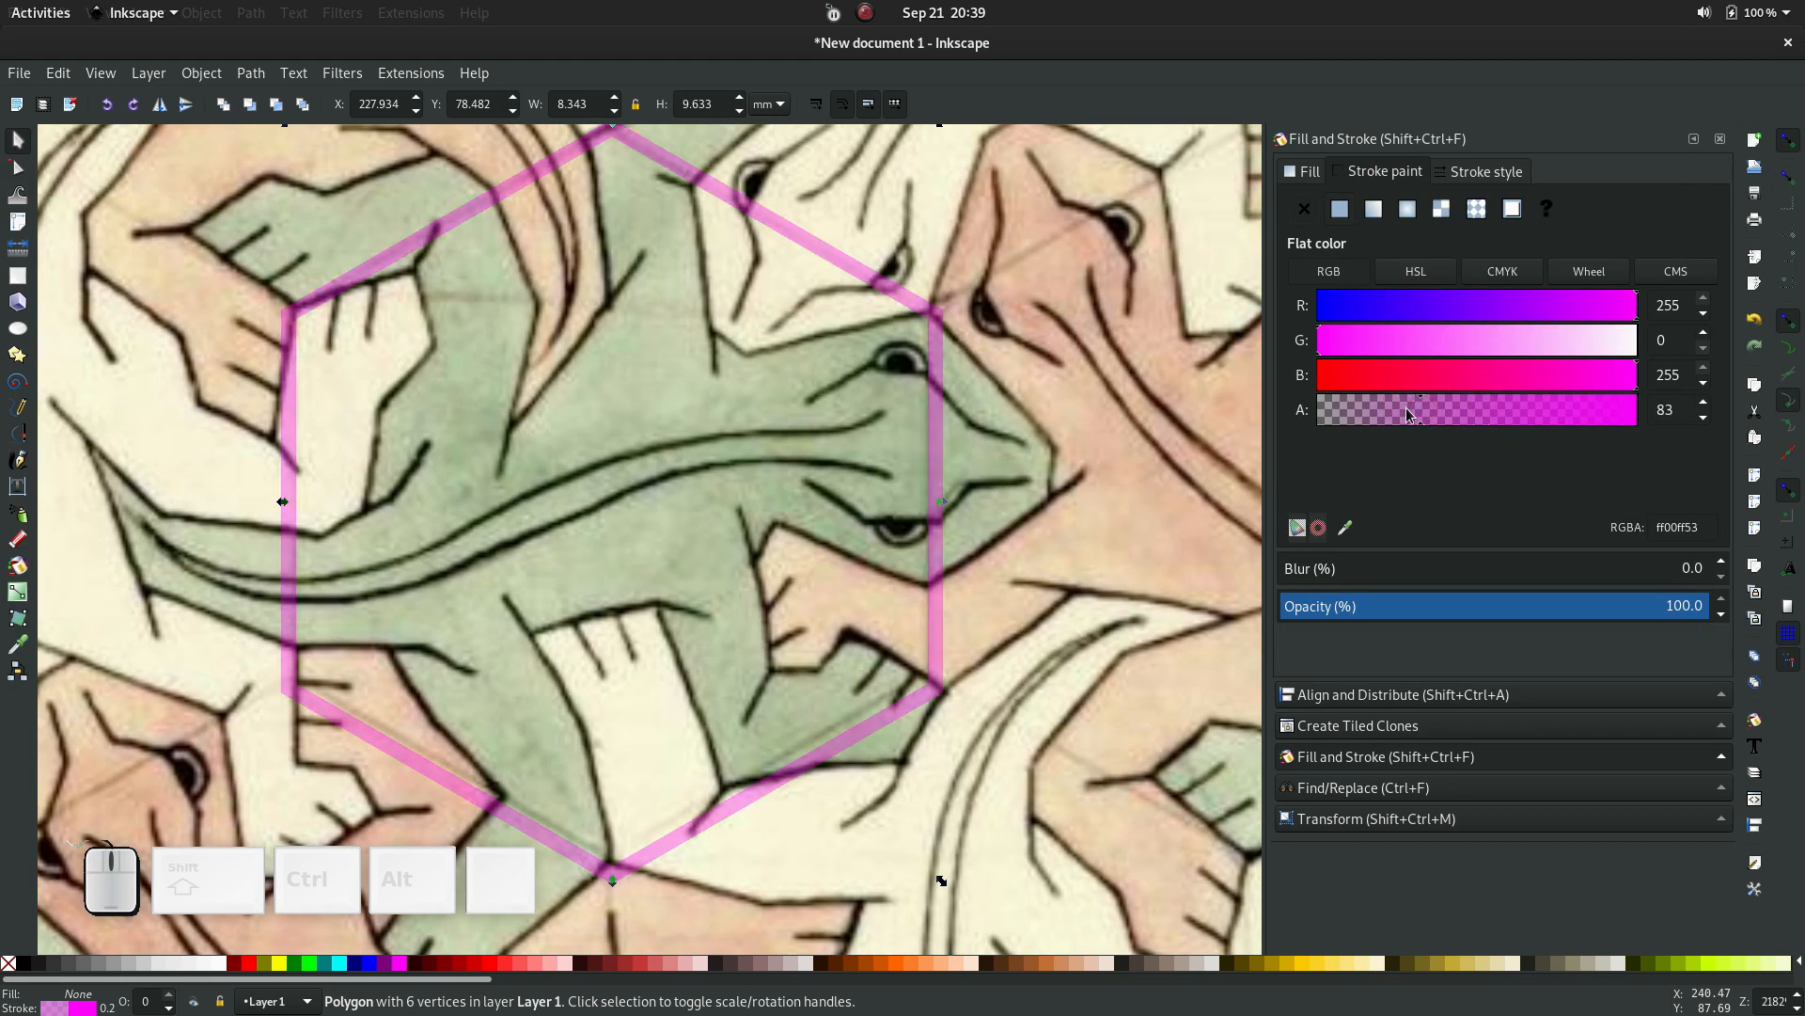
pyautogui.click(1408, 414)
pyautogui.moveTo(1410, 414); pyautogui.dragTo(1415, 413)
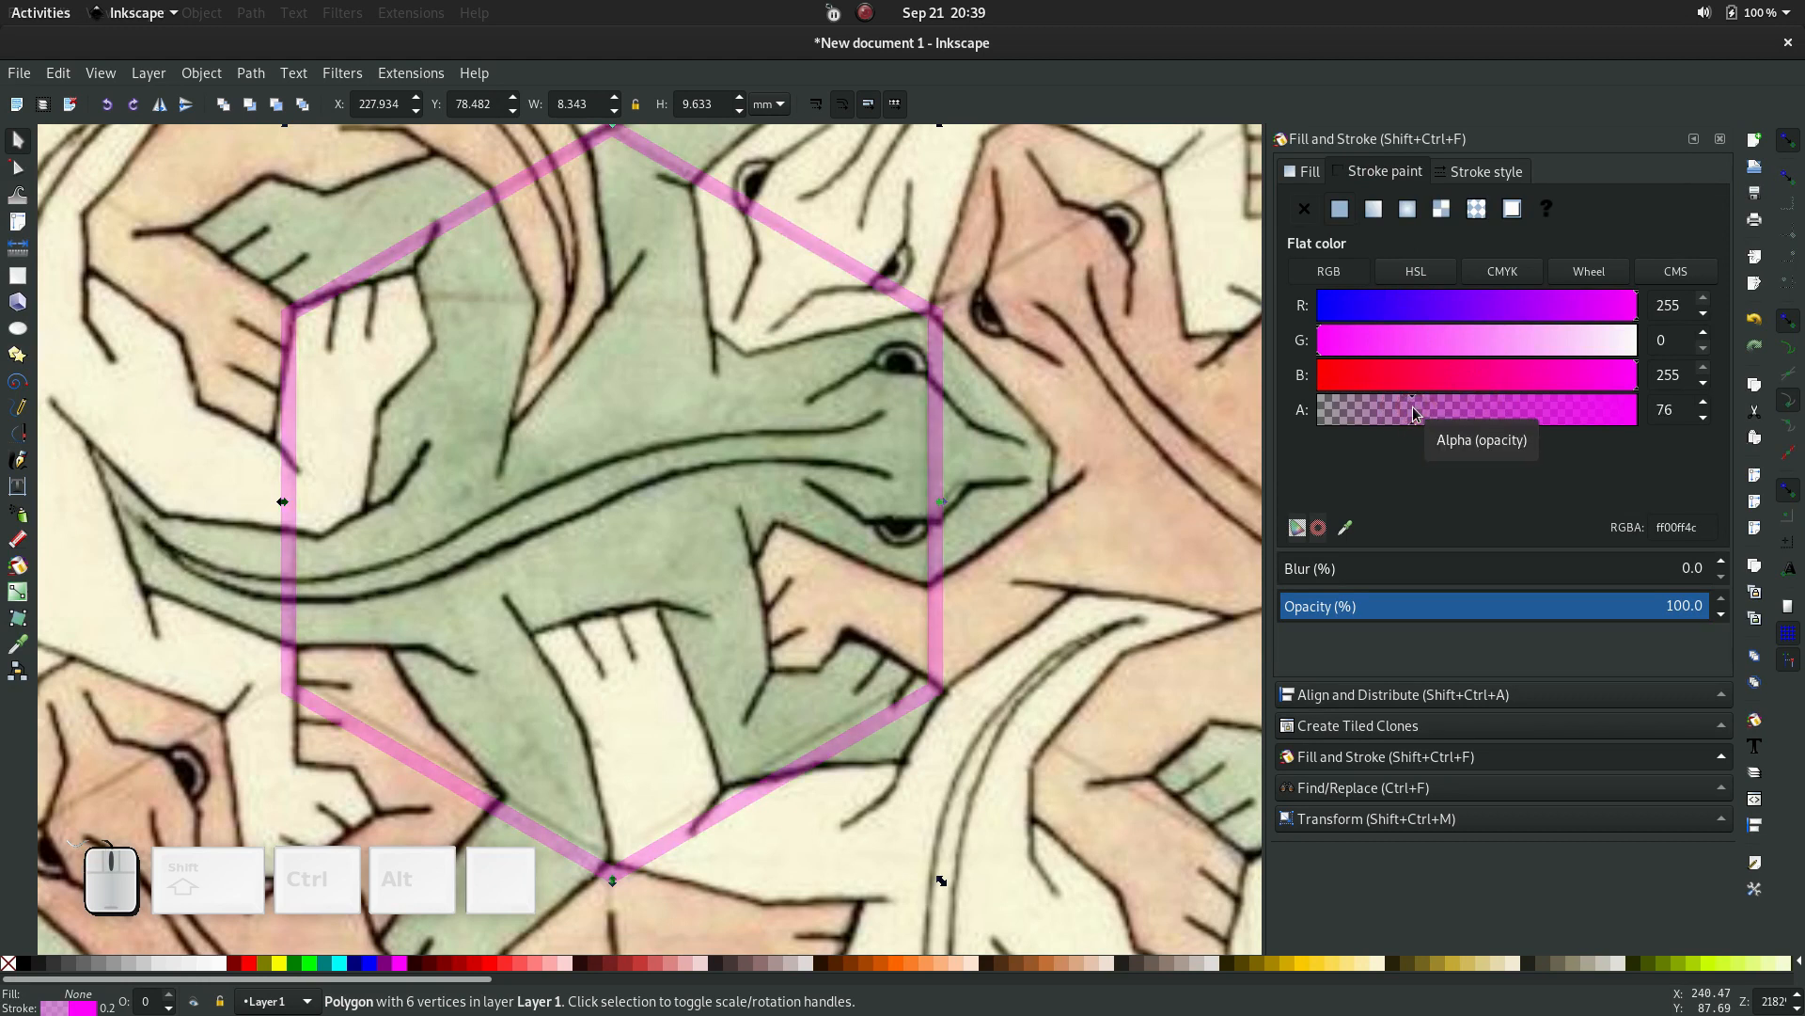
pyautogui.moveTo(441, 236); pyautogui.dragTo(436, 235)
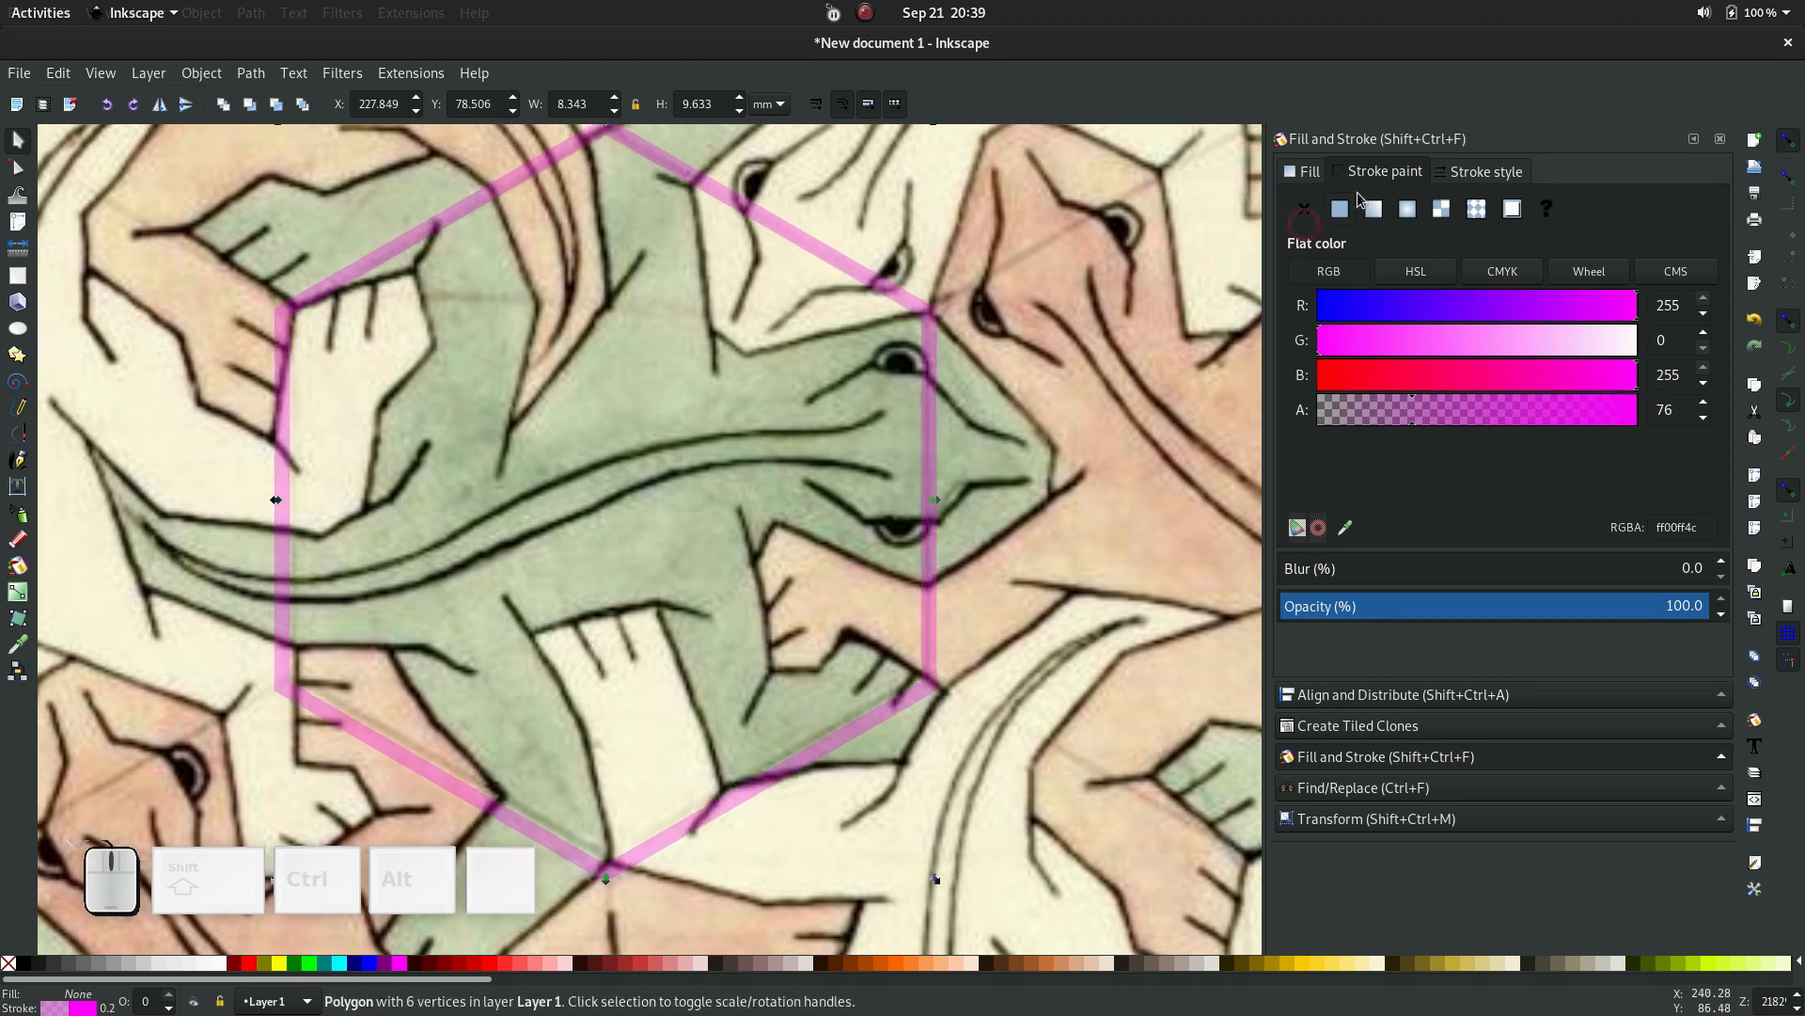
# Try a 1 mm stroke width on the hexagon and reduce it to 0.5 mm
pyautogui.click(1460, 179)
pyautogui.moveTo(1493, 204); pyautogui.dragTo(1312, 197)
pyautogui.write('1')
pyautogui.press('Return')
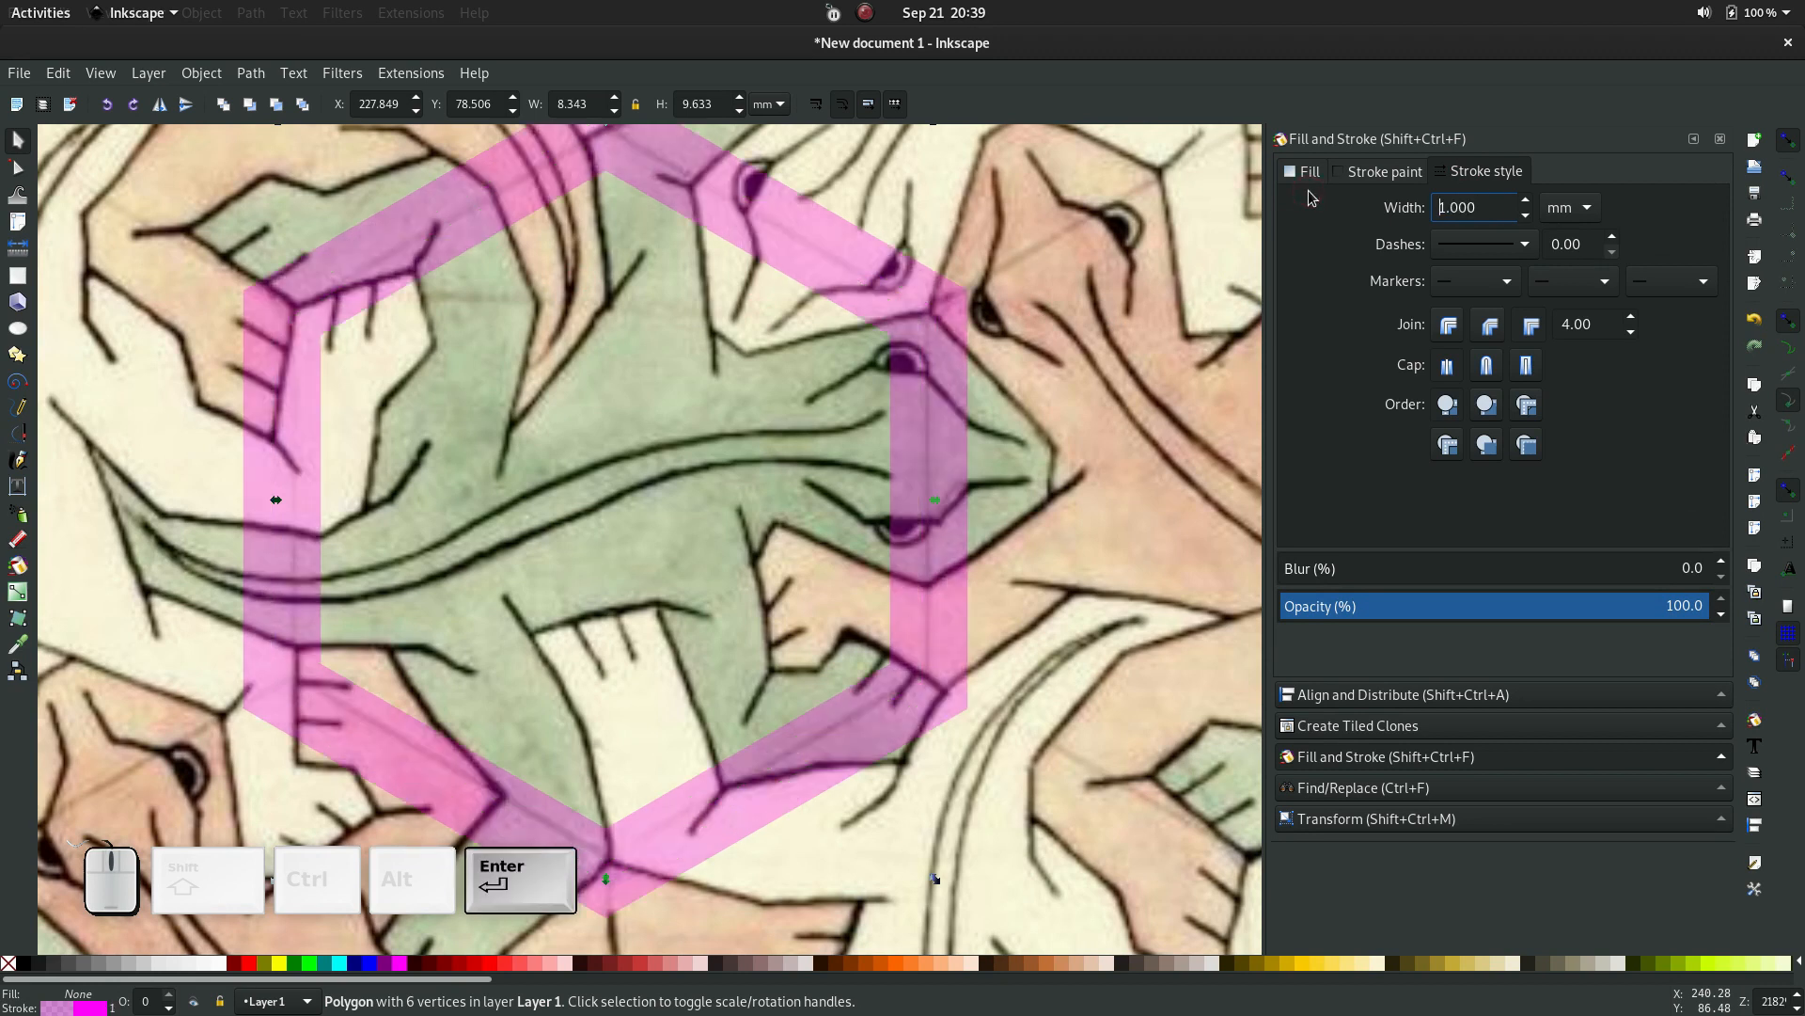
pyautogui.moveTo(1496, 205); pyautogui.dragTo(1437, 207)
pyautogui.write('.5')
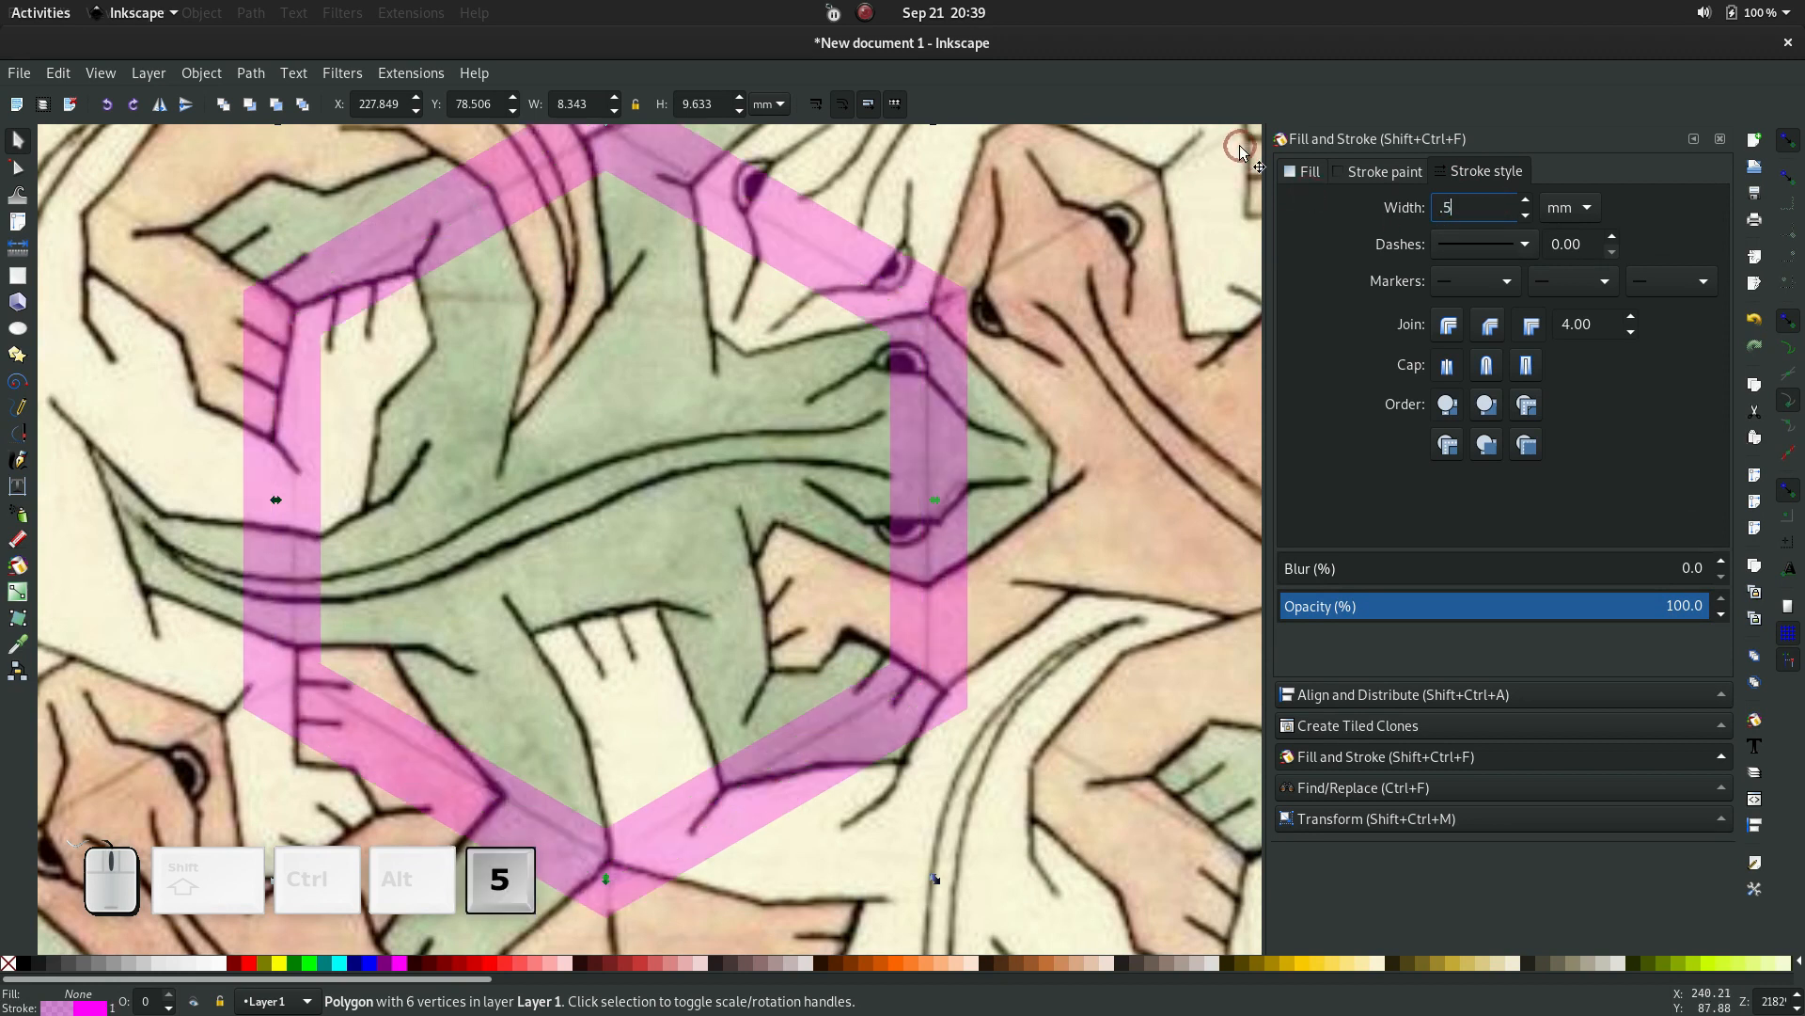
pyautogui.press('Return')
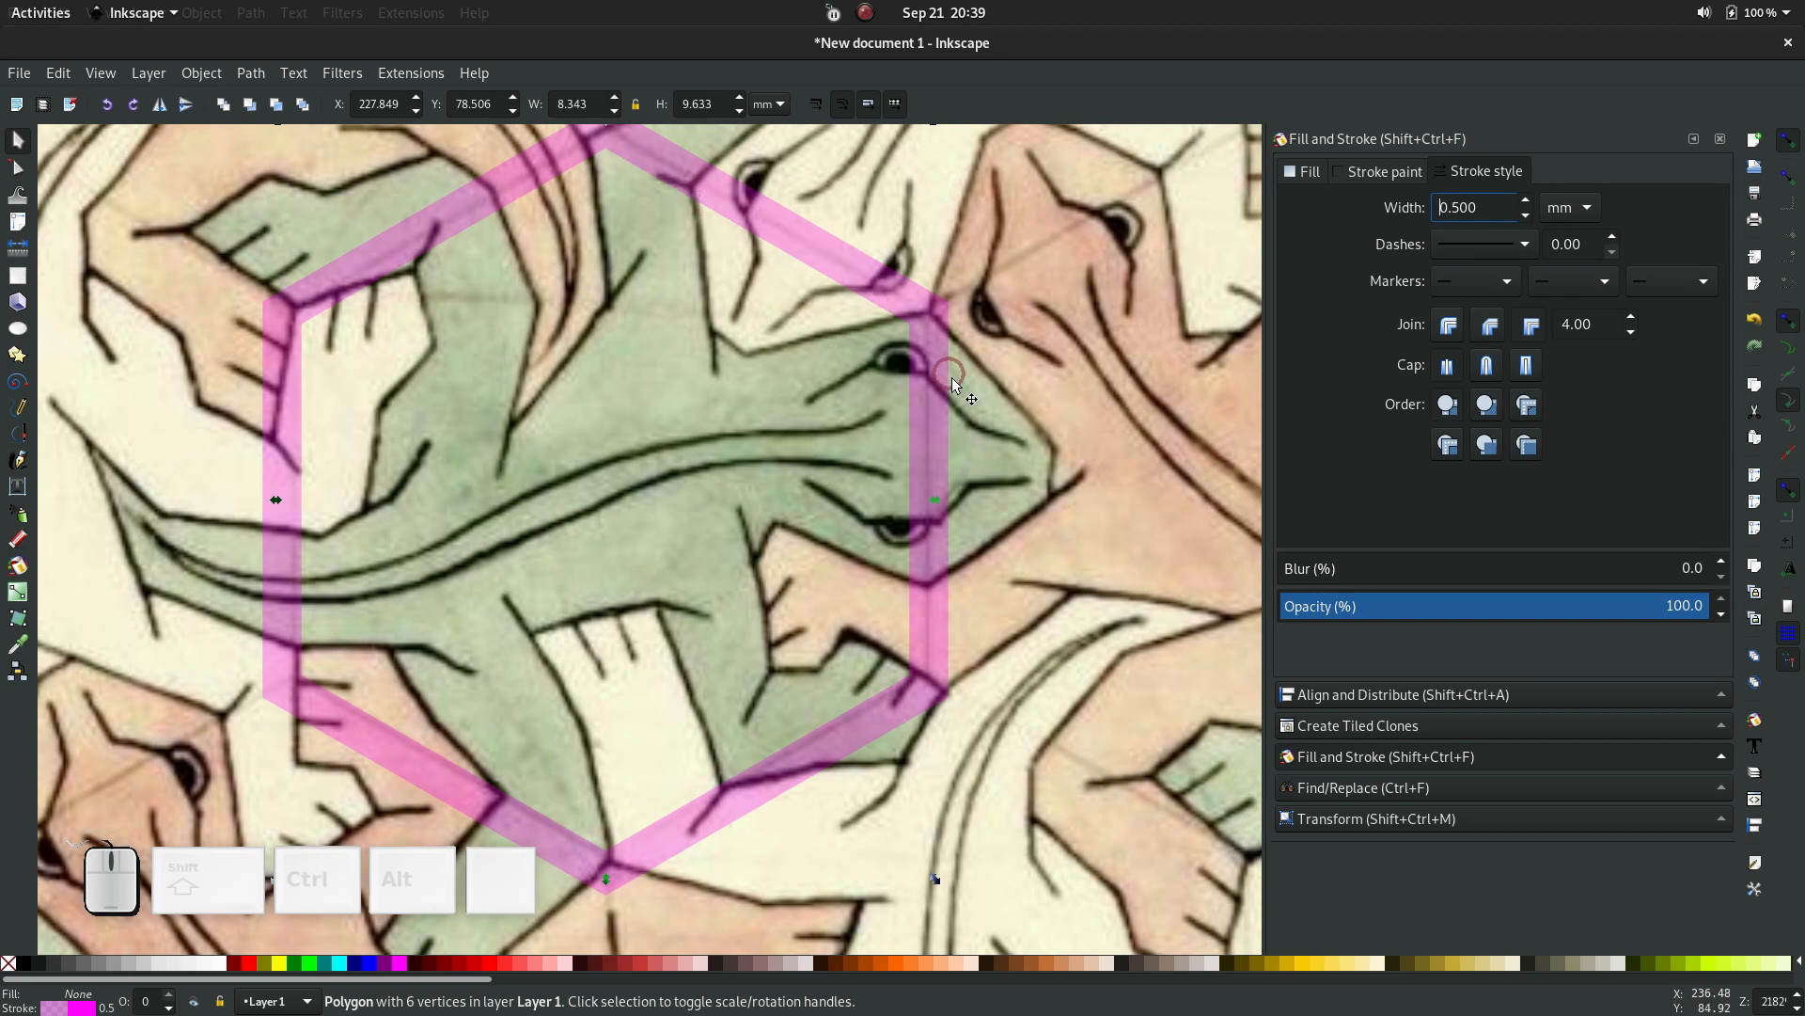
# Nudge the hexagon and scale it proportionally to about 8.15 mm wide and 9.41 mm high to match the green lizard's meeting points
pyautogui.moveTo(925, 338)
pyautogui.mouseDown()
pyautogui.moveTo(918, 364)
pyautogui.moveTo(924, 340)
pyautogui.mouseUp()
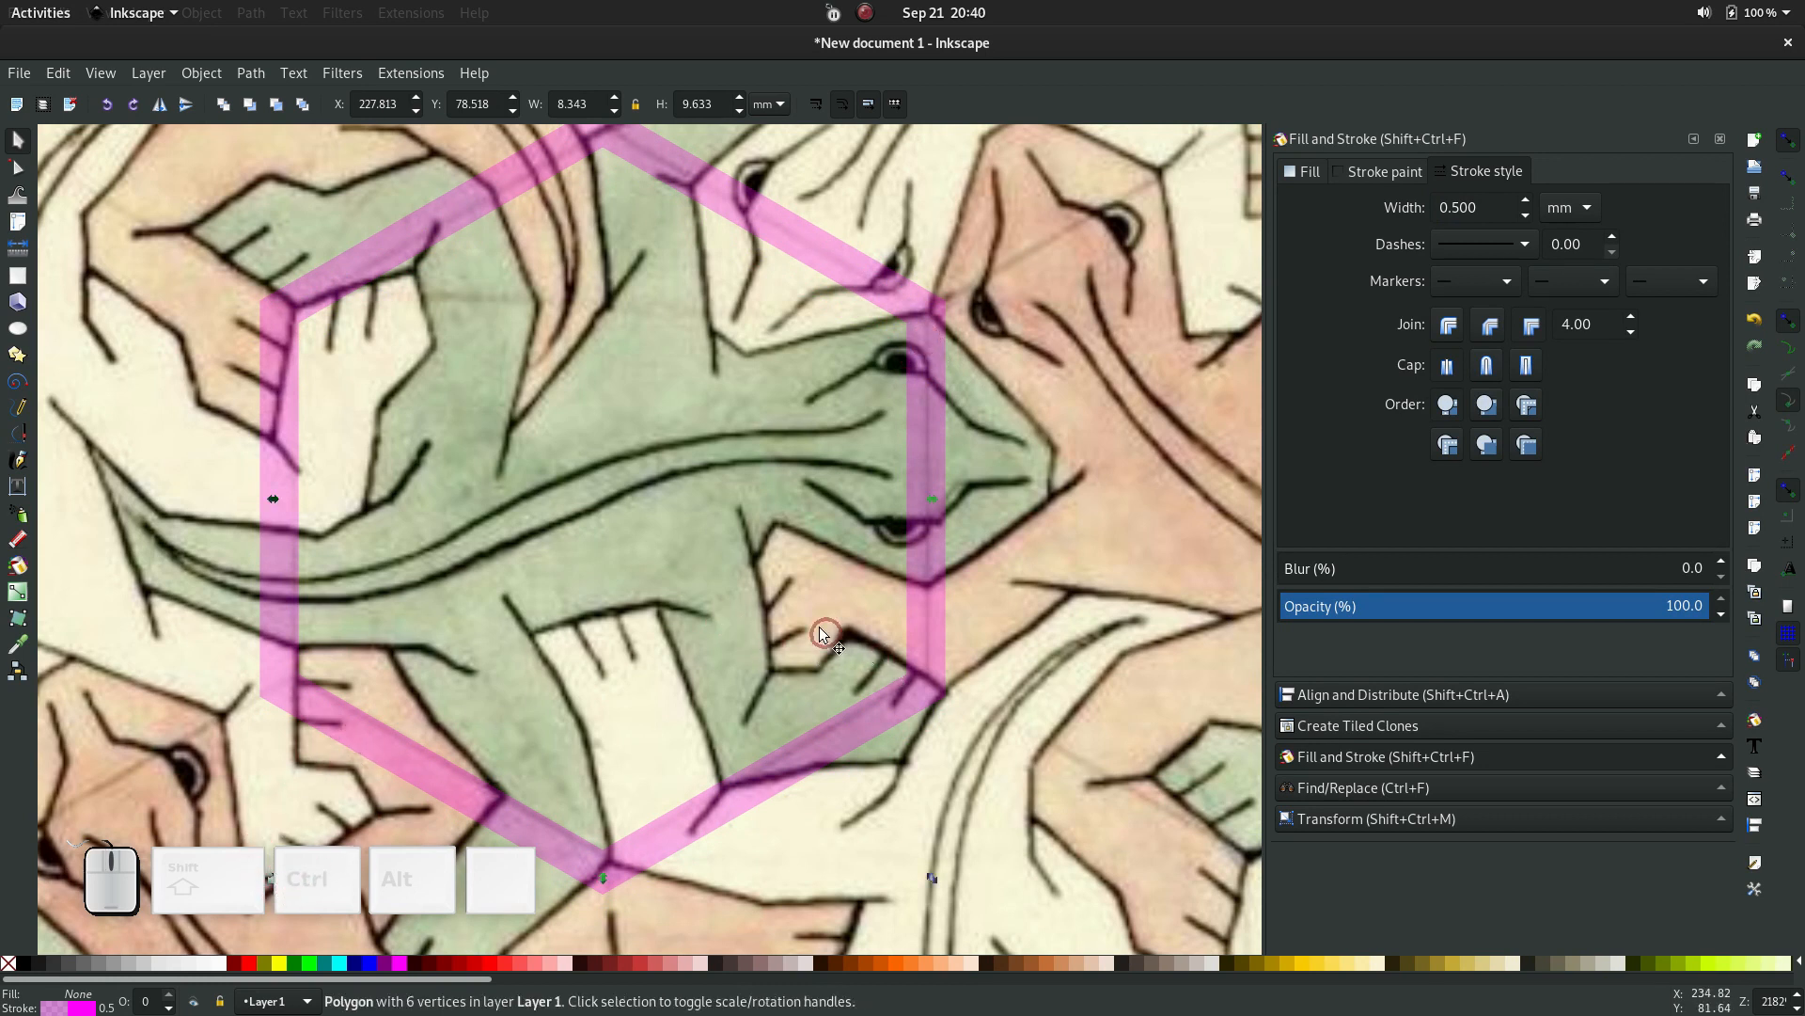
pyautogui.hscroll(-4, 811, 613)
pyautogui.hscroll(-4, 811, 612)
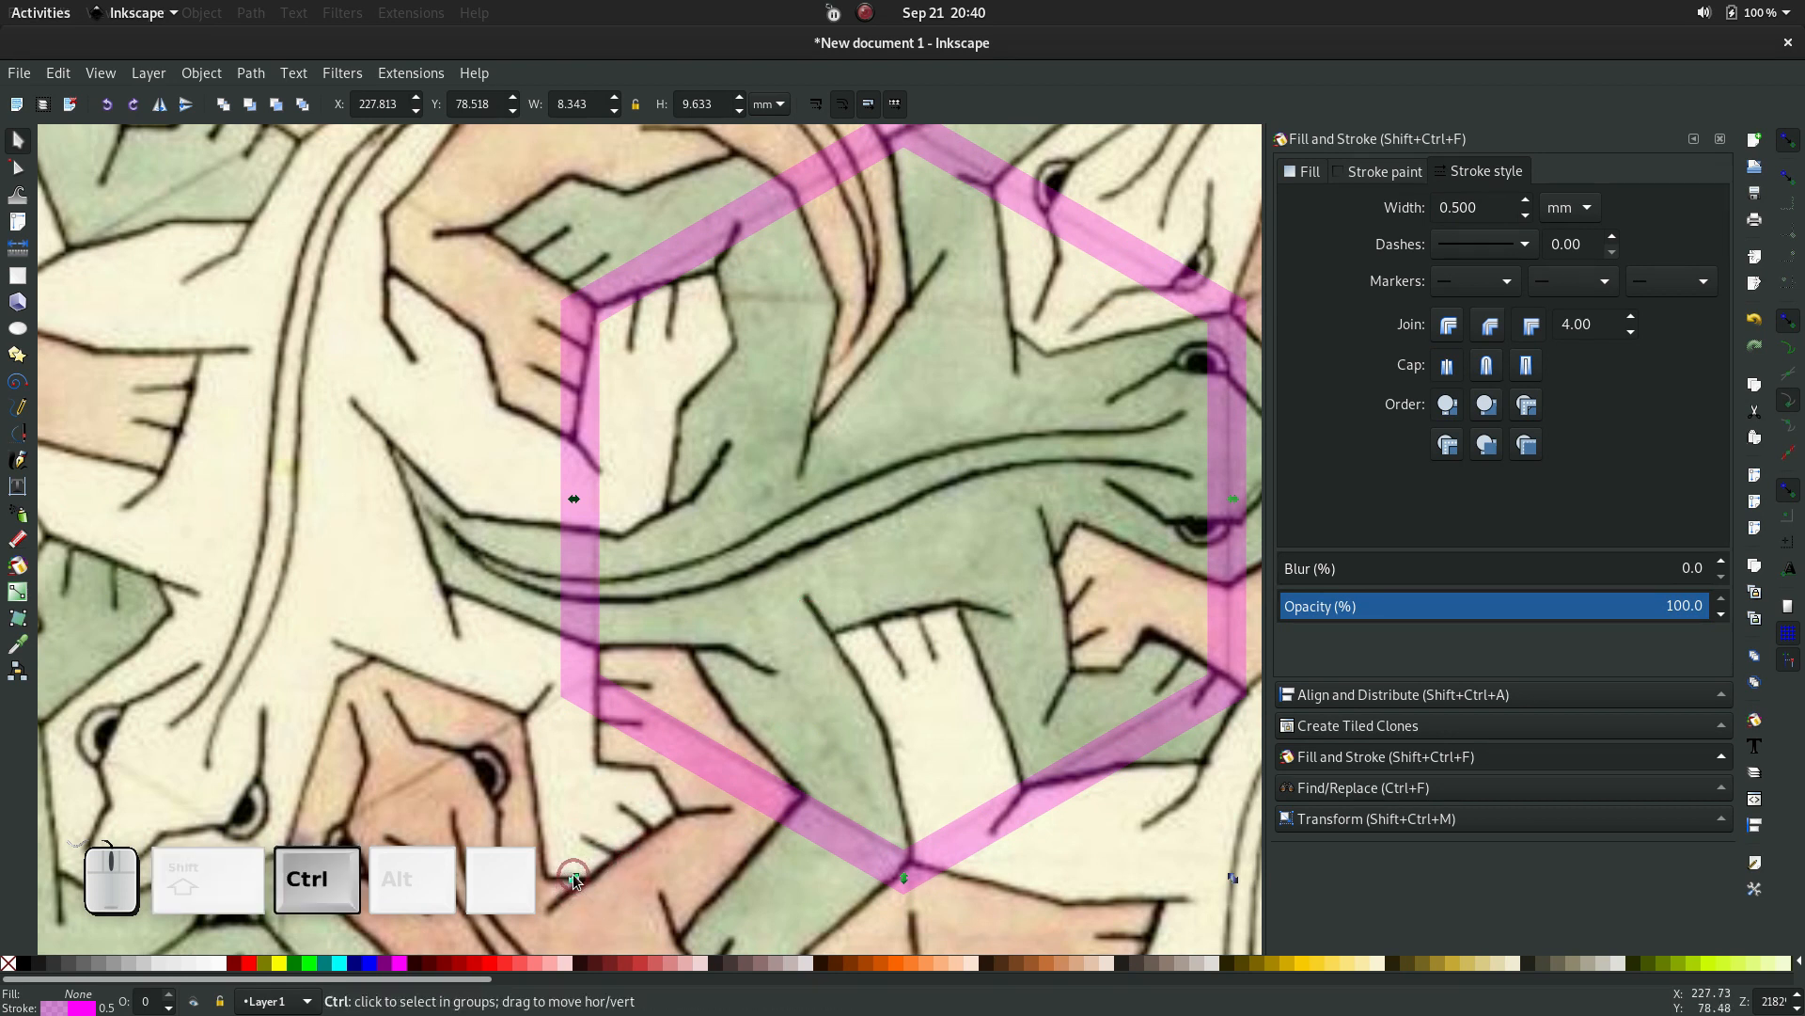
pyautogui.moveTo(573, 872); pyautogui.dragTo(589, 867)
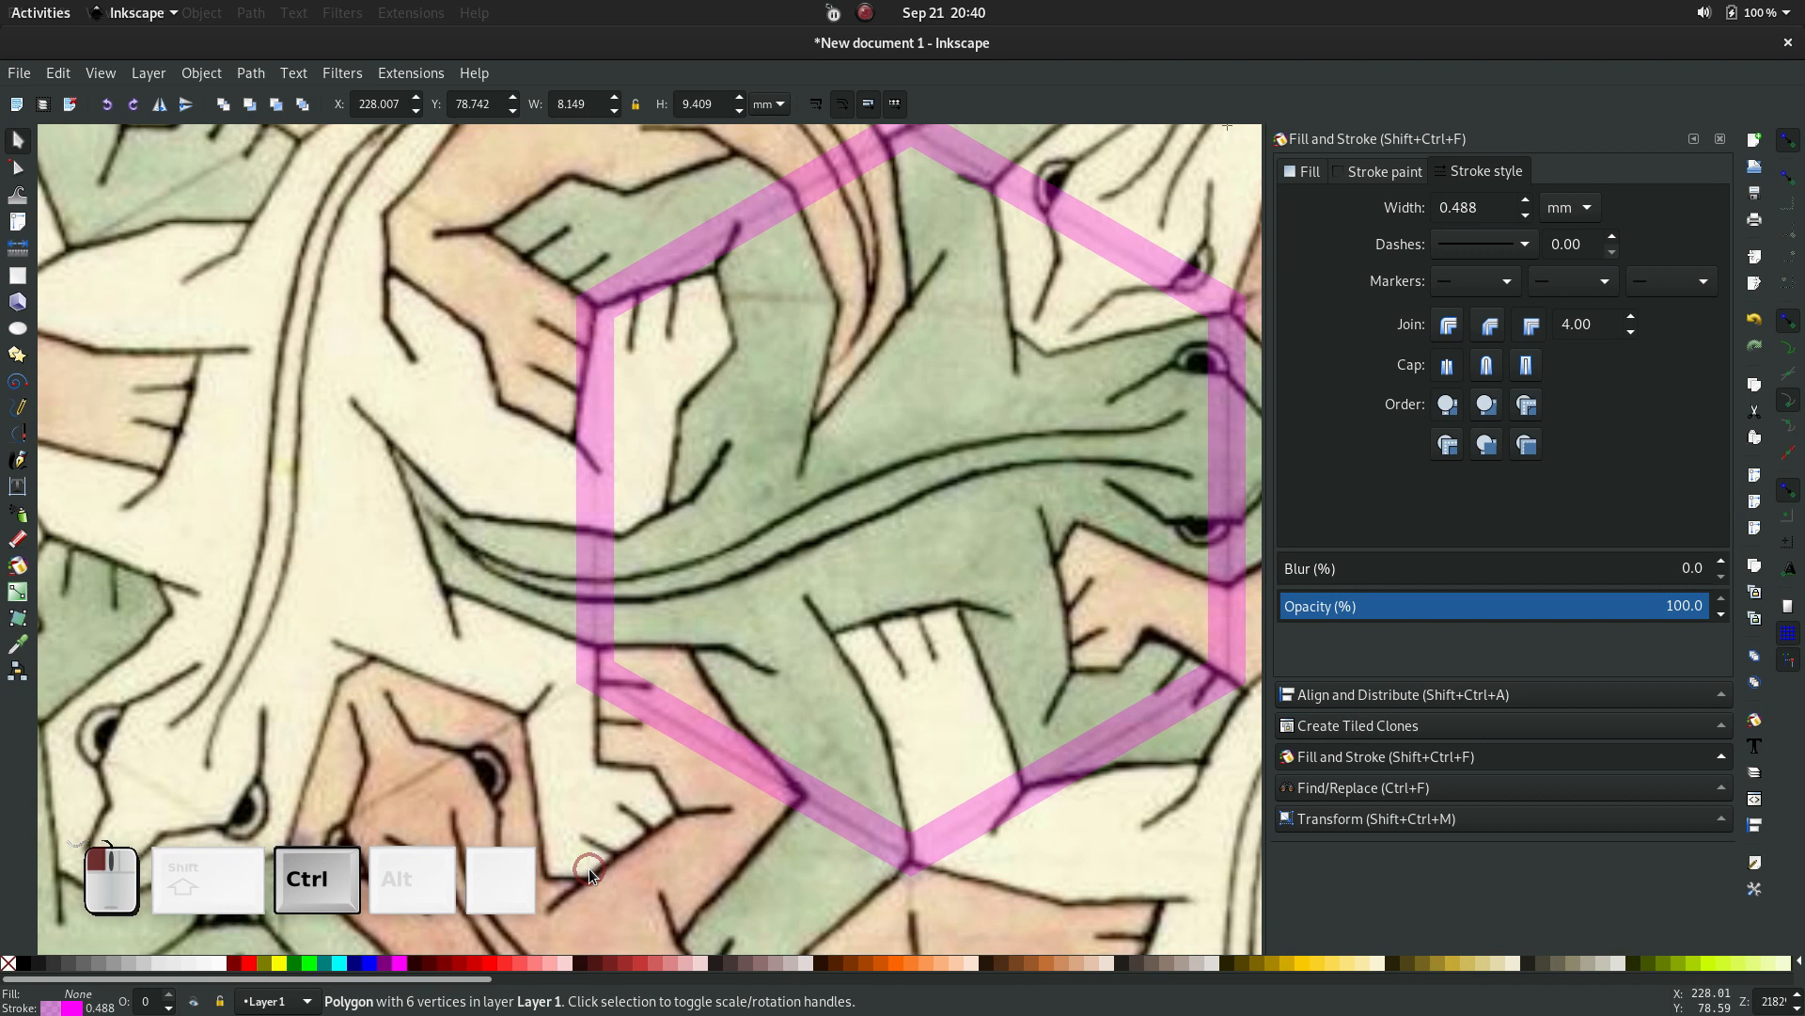
pyautogui.moveTo(589, 867); pyautogui.dragTo(589, 867)
# Set the hexagon's stroke width to 0.25 mm
pyautogui.hscroll(4, 983, 575)
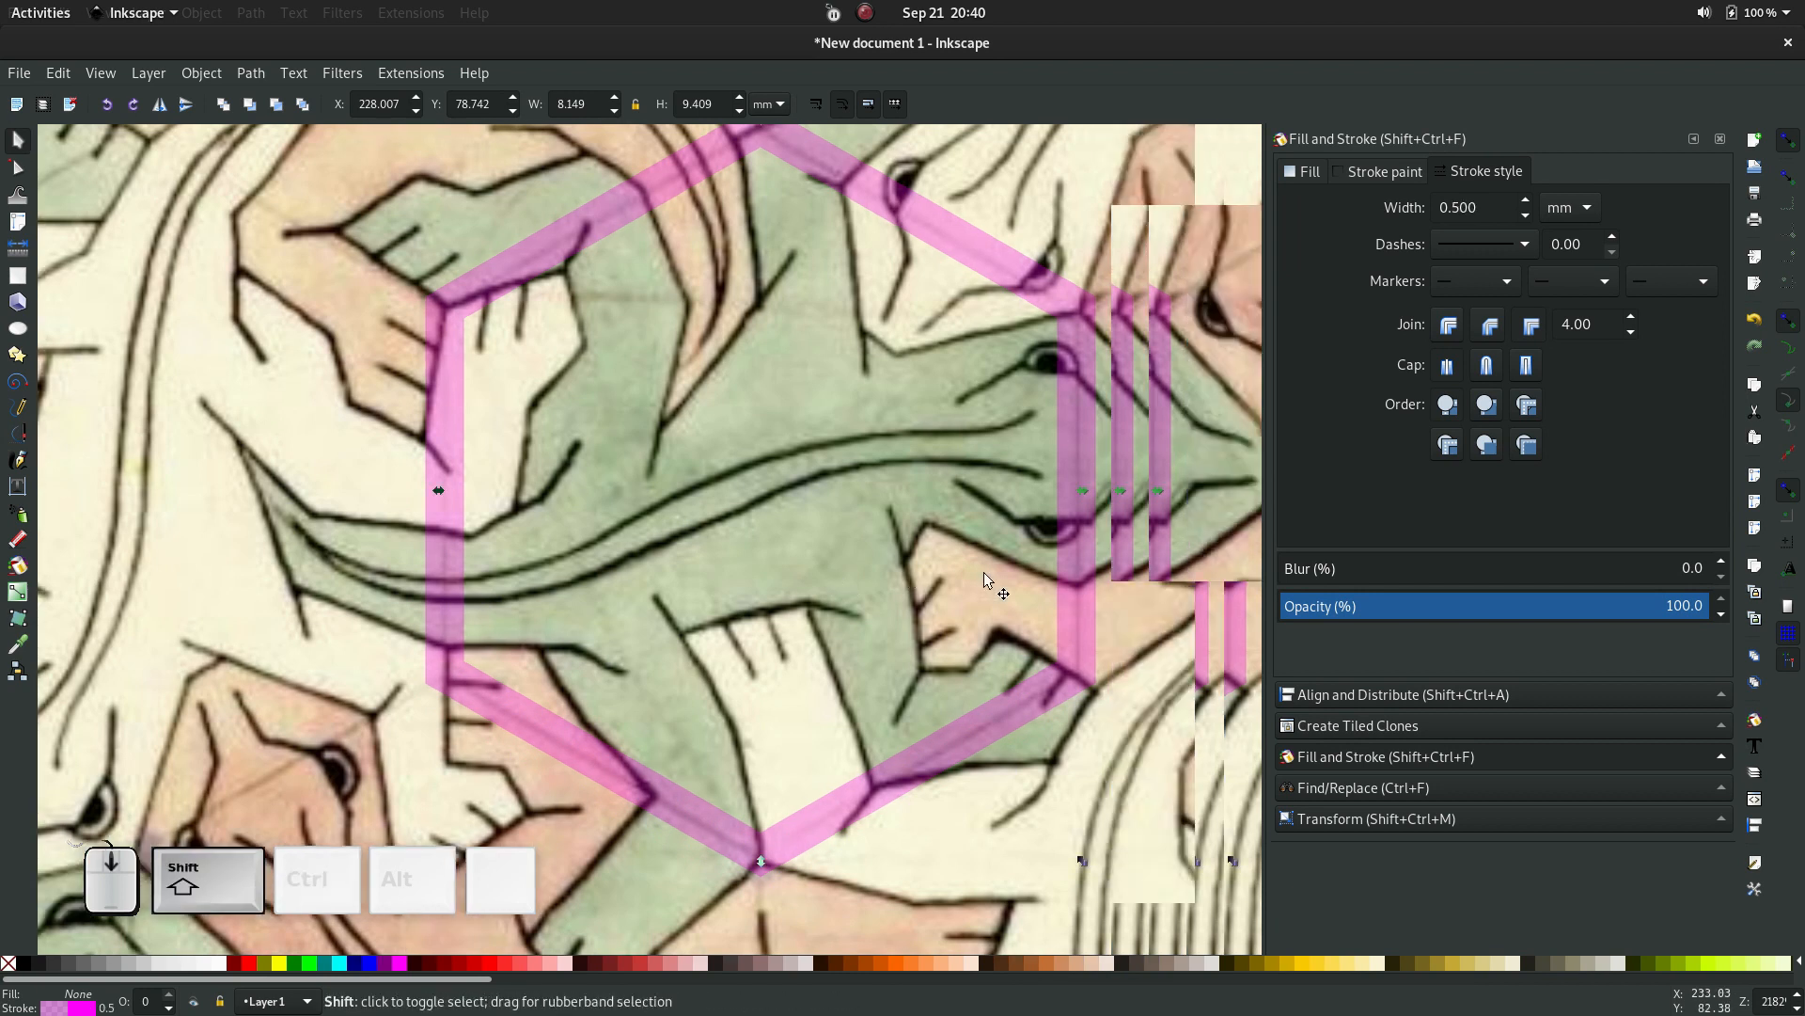
pyautogui.hscroll(4, 984, 576)
pyautogui.moveTo(1486, 209); pyautogui.dragTo(1268, 203)
pyautogui.write('0.25')
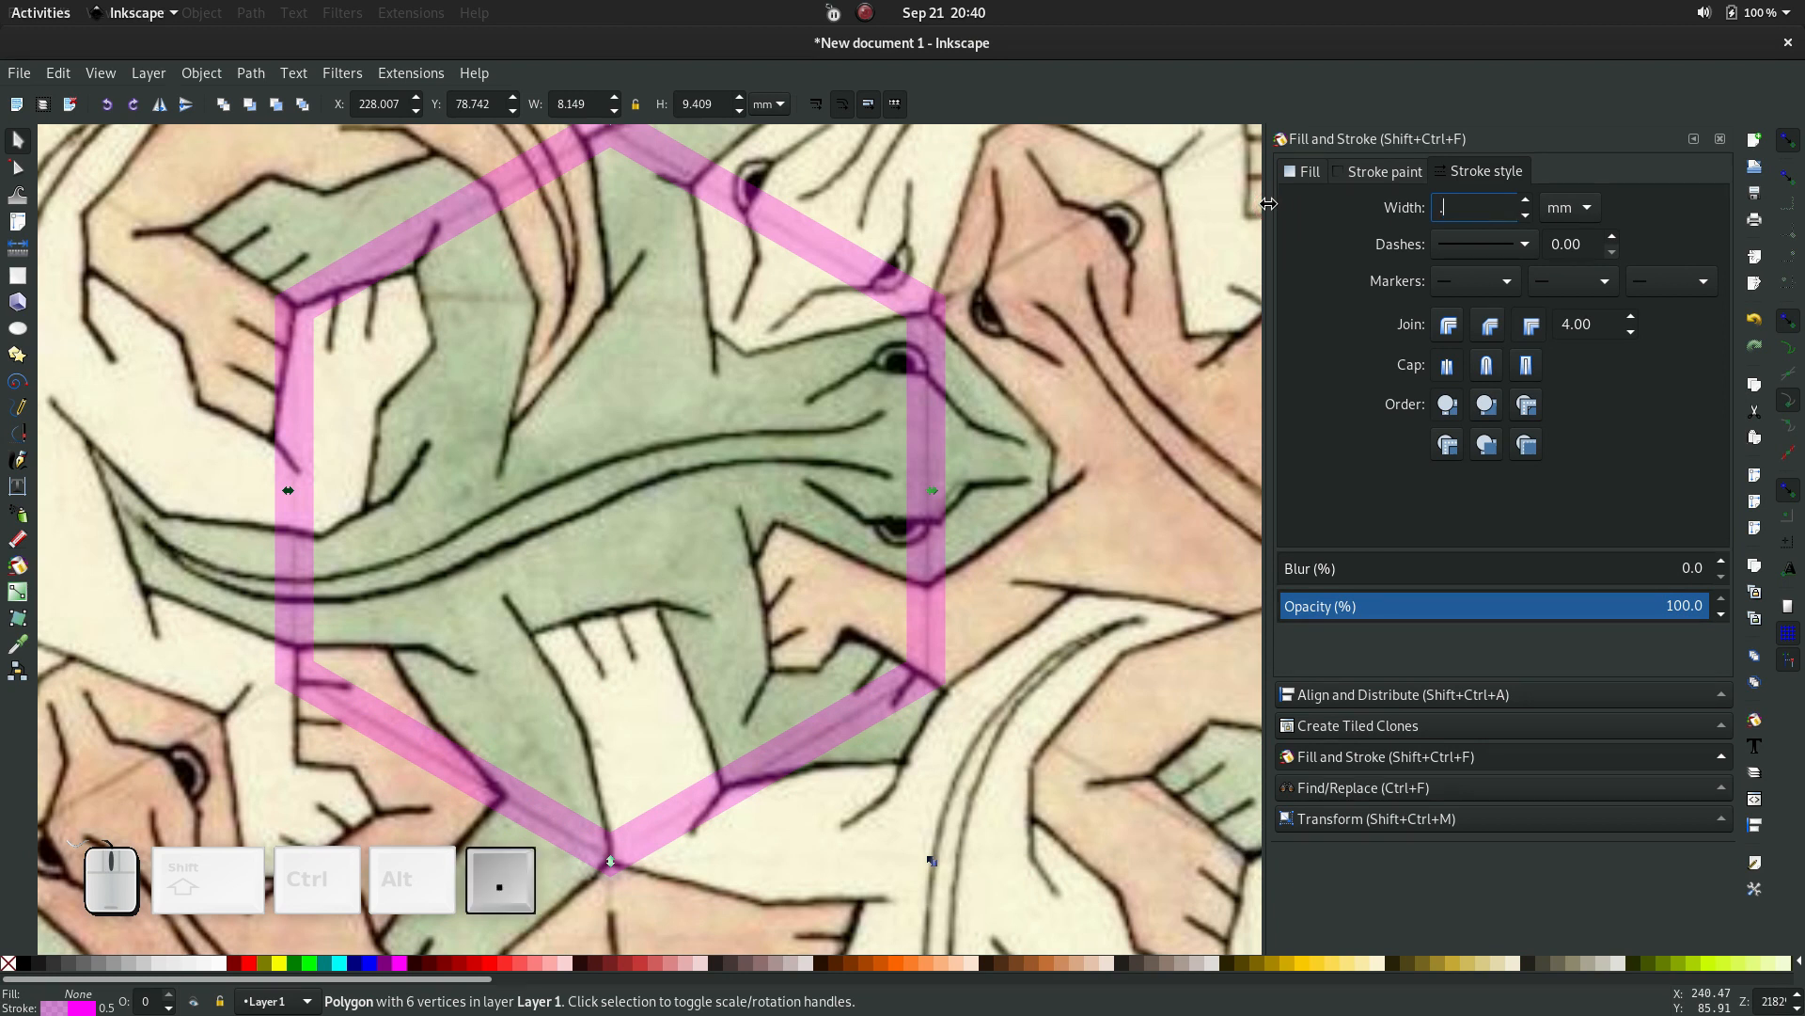
pyautogui.press('Return')
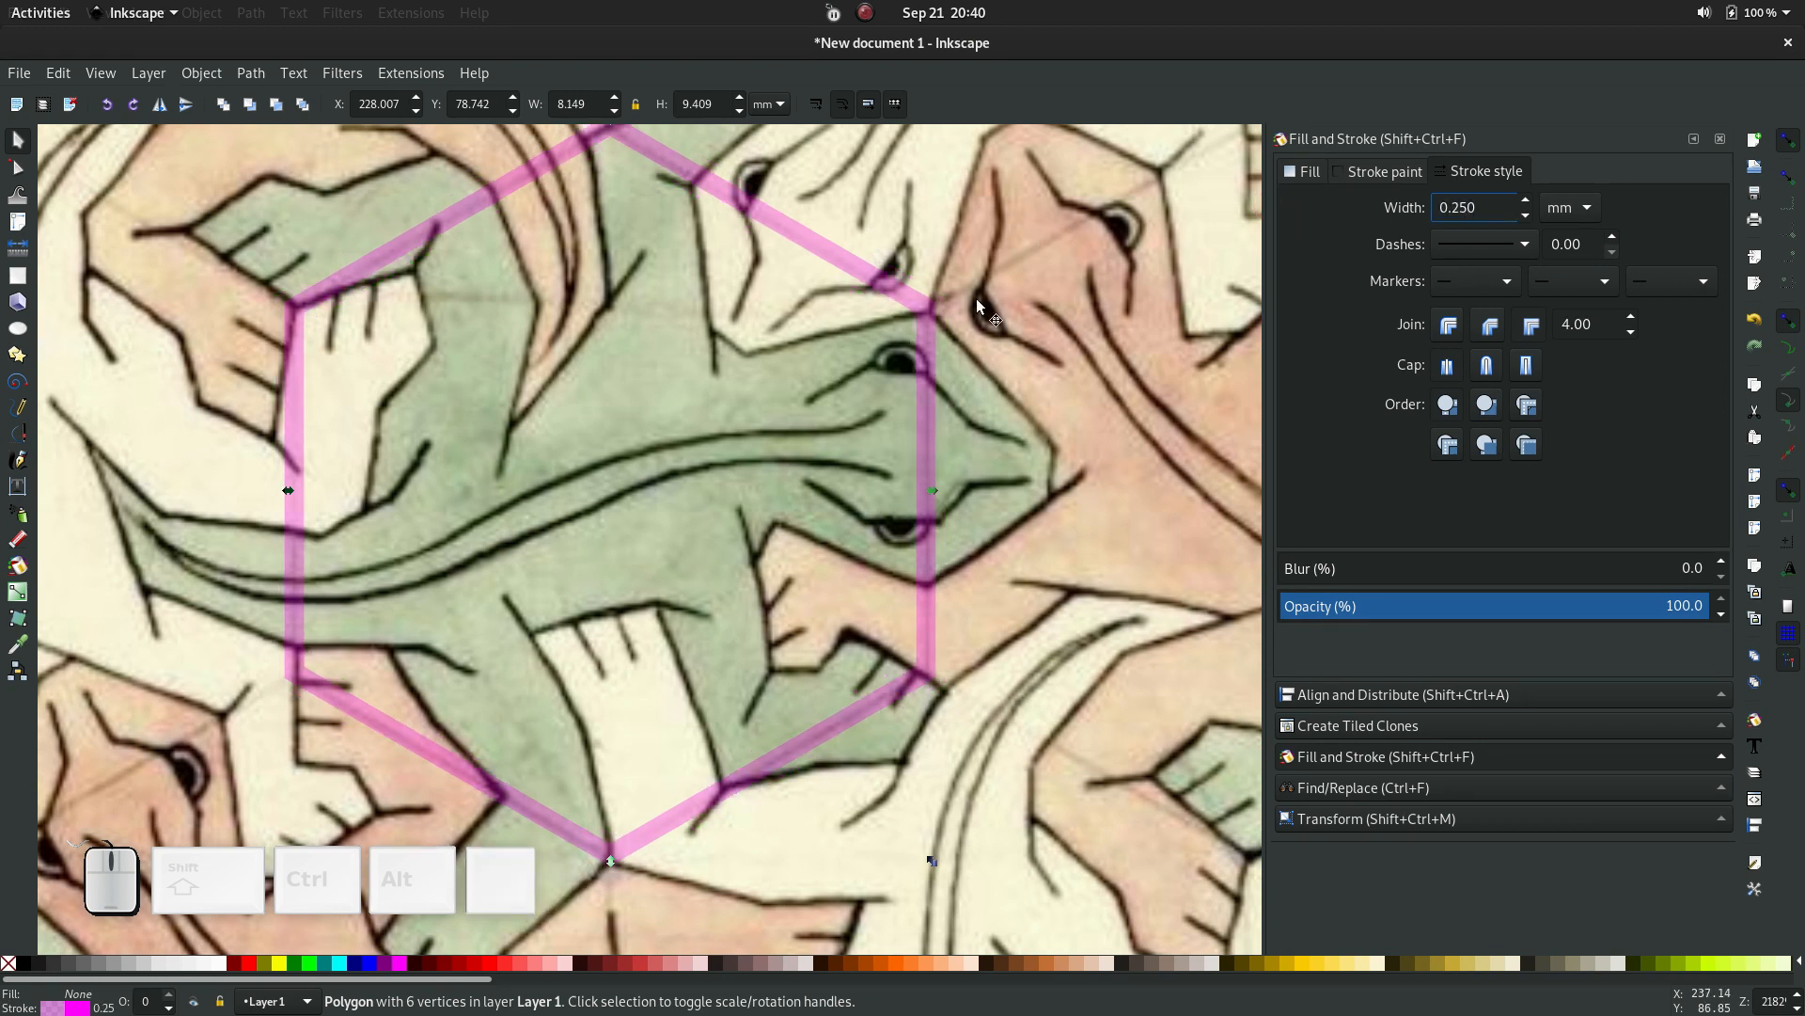
# Create a linked clone of the hexagon around the central green lizard
pyautogui.keyDown('ctrl'); pyautogui.scroll(-2, 929, 376); pyautogui.keyUp('ctrl')
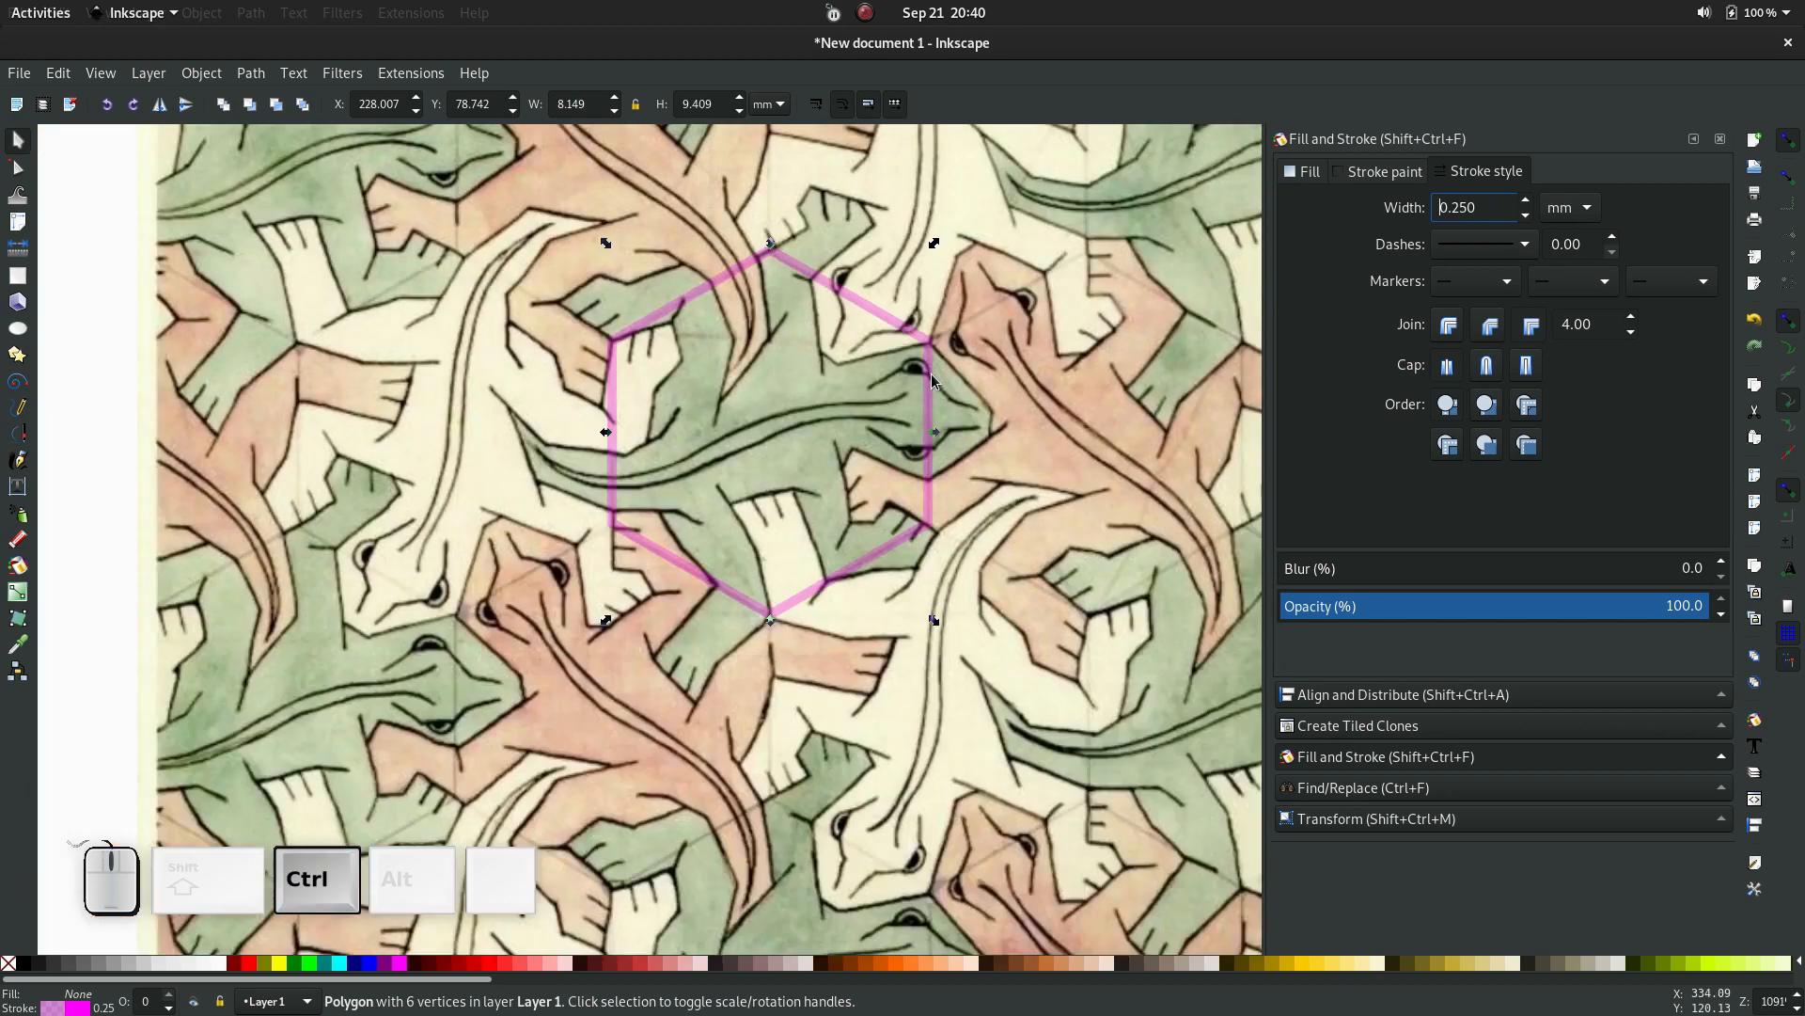
pyautogui.scroll(4, 931, 374)
pyautogui.hscroll(4, 931, 374)
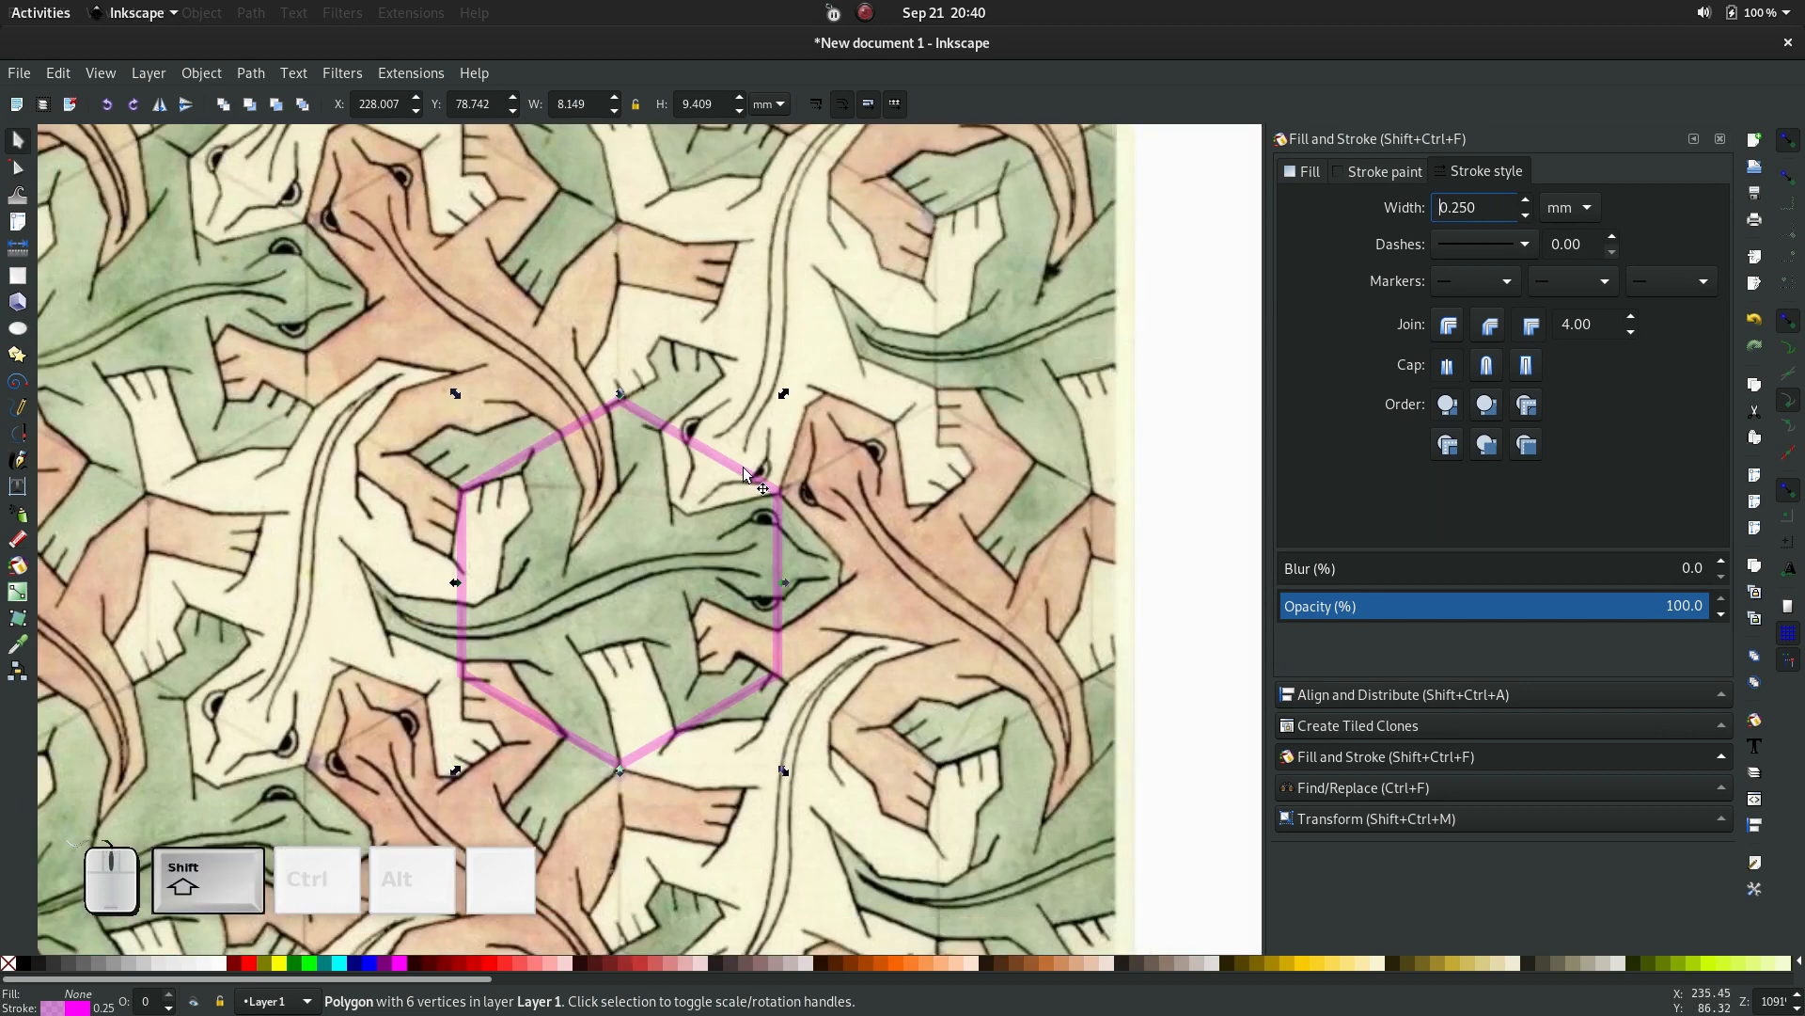
pyautogui.click(58, 73)
pyautogui.moveTo(203, 384)
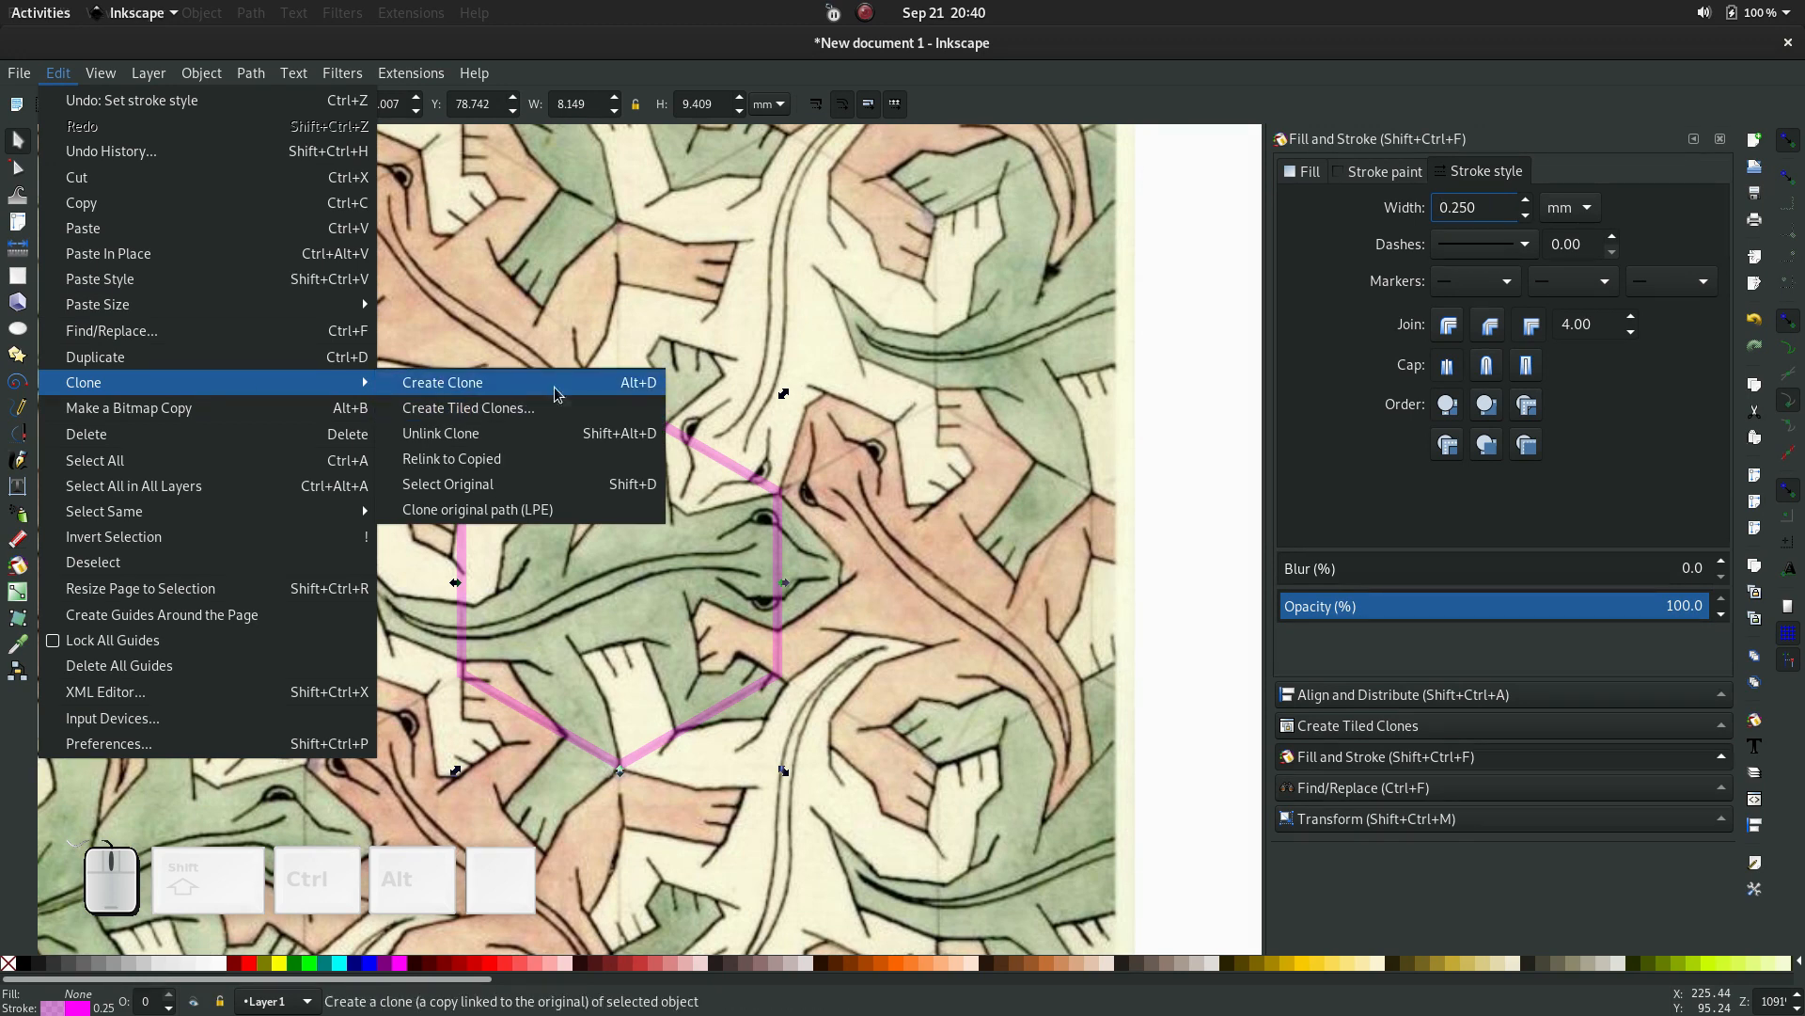
pyautogui.click(637, 386)
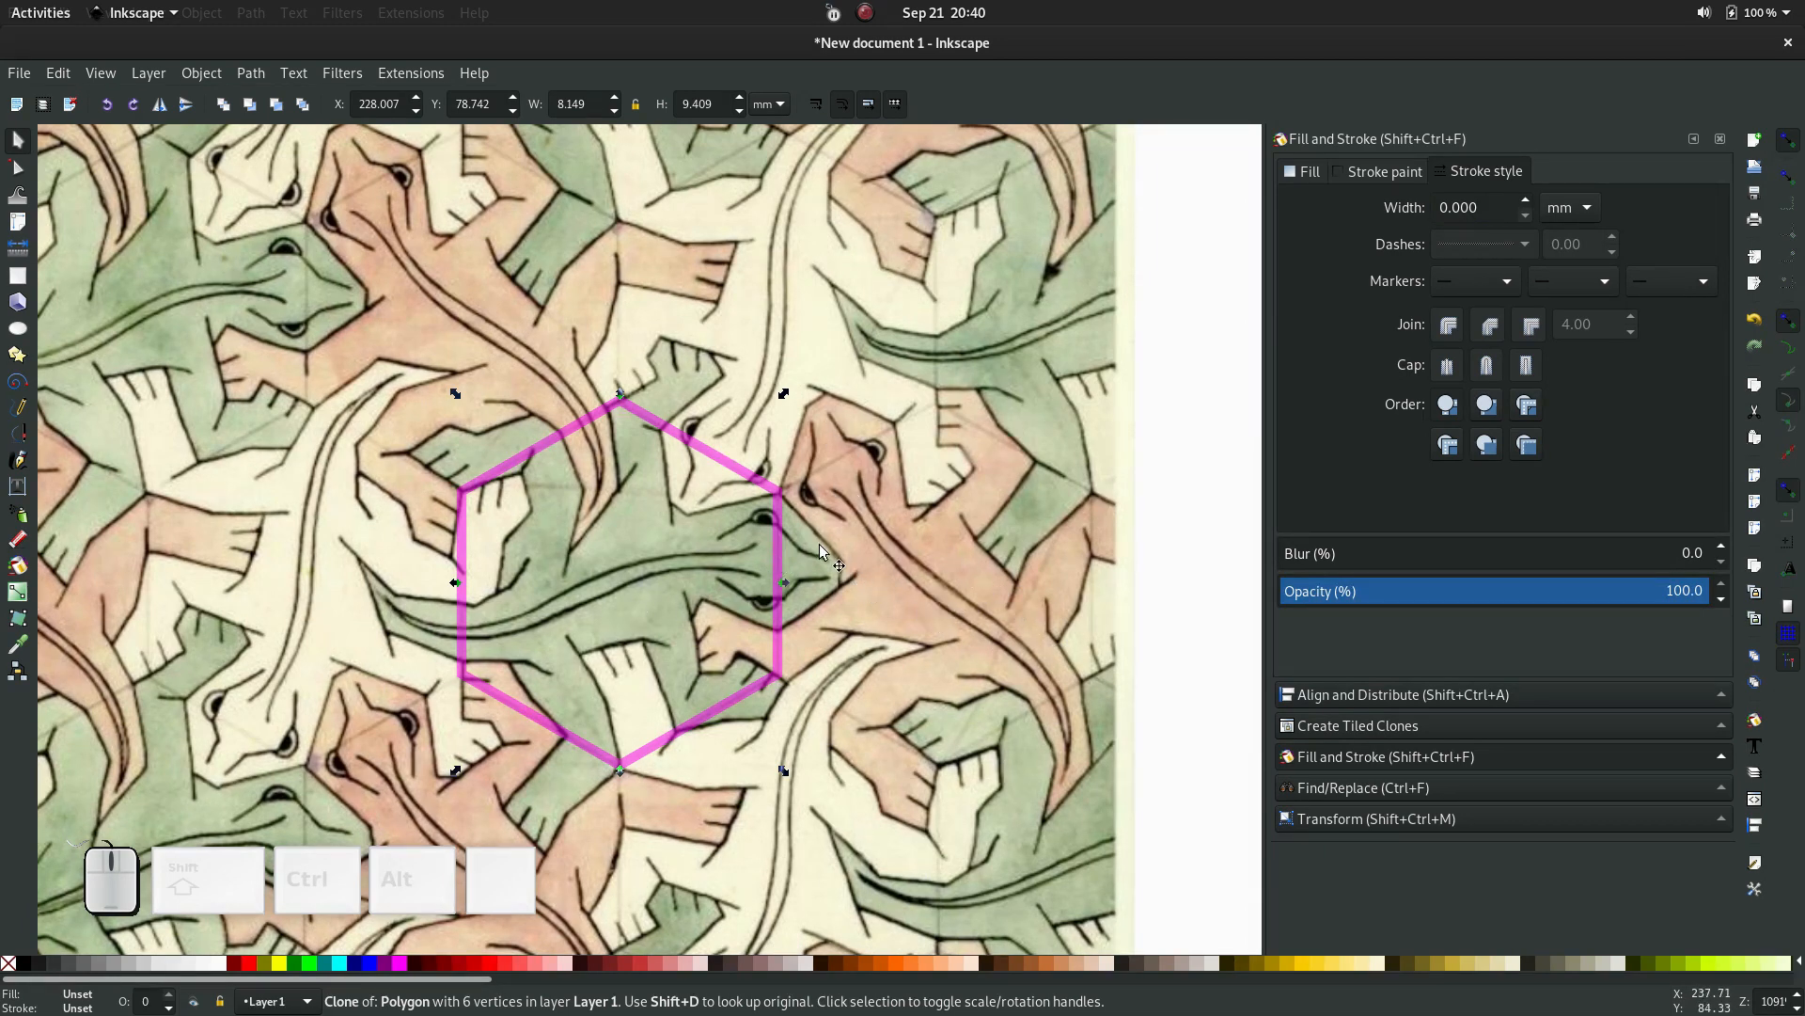
# Try rotating the cloned hexagon and snap it against the original's right side, over the neighbouring red lizard
pyautogui.moveTo(773, 544); pyautogui.dragTo(845, 590)
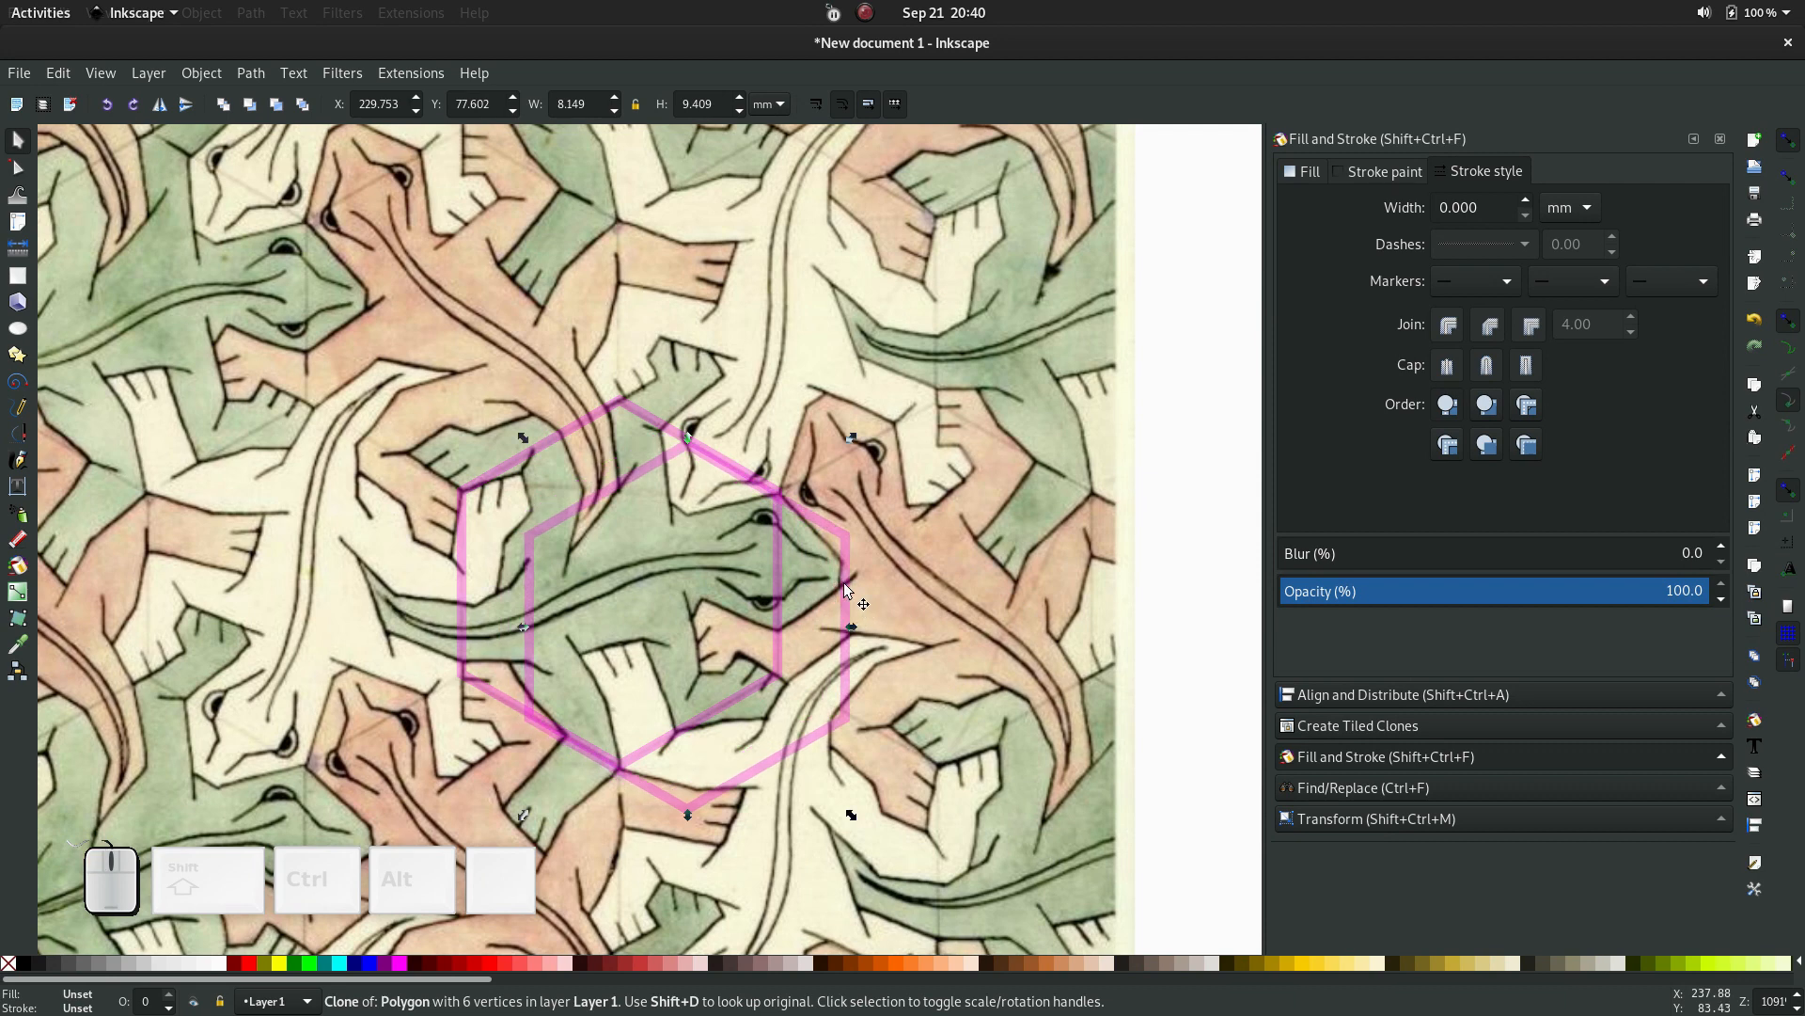
pyautogui.click(846, 586)
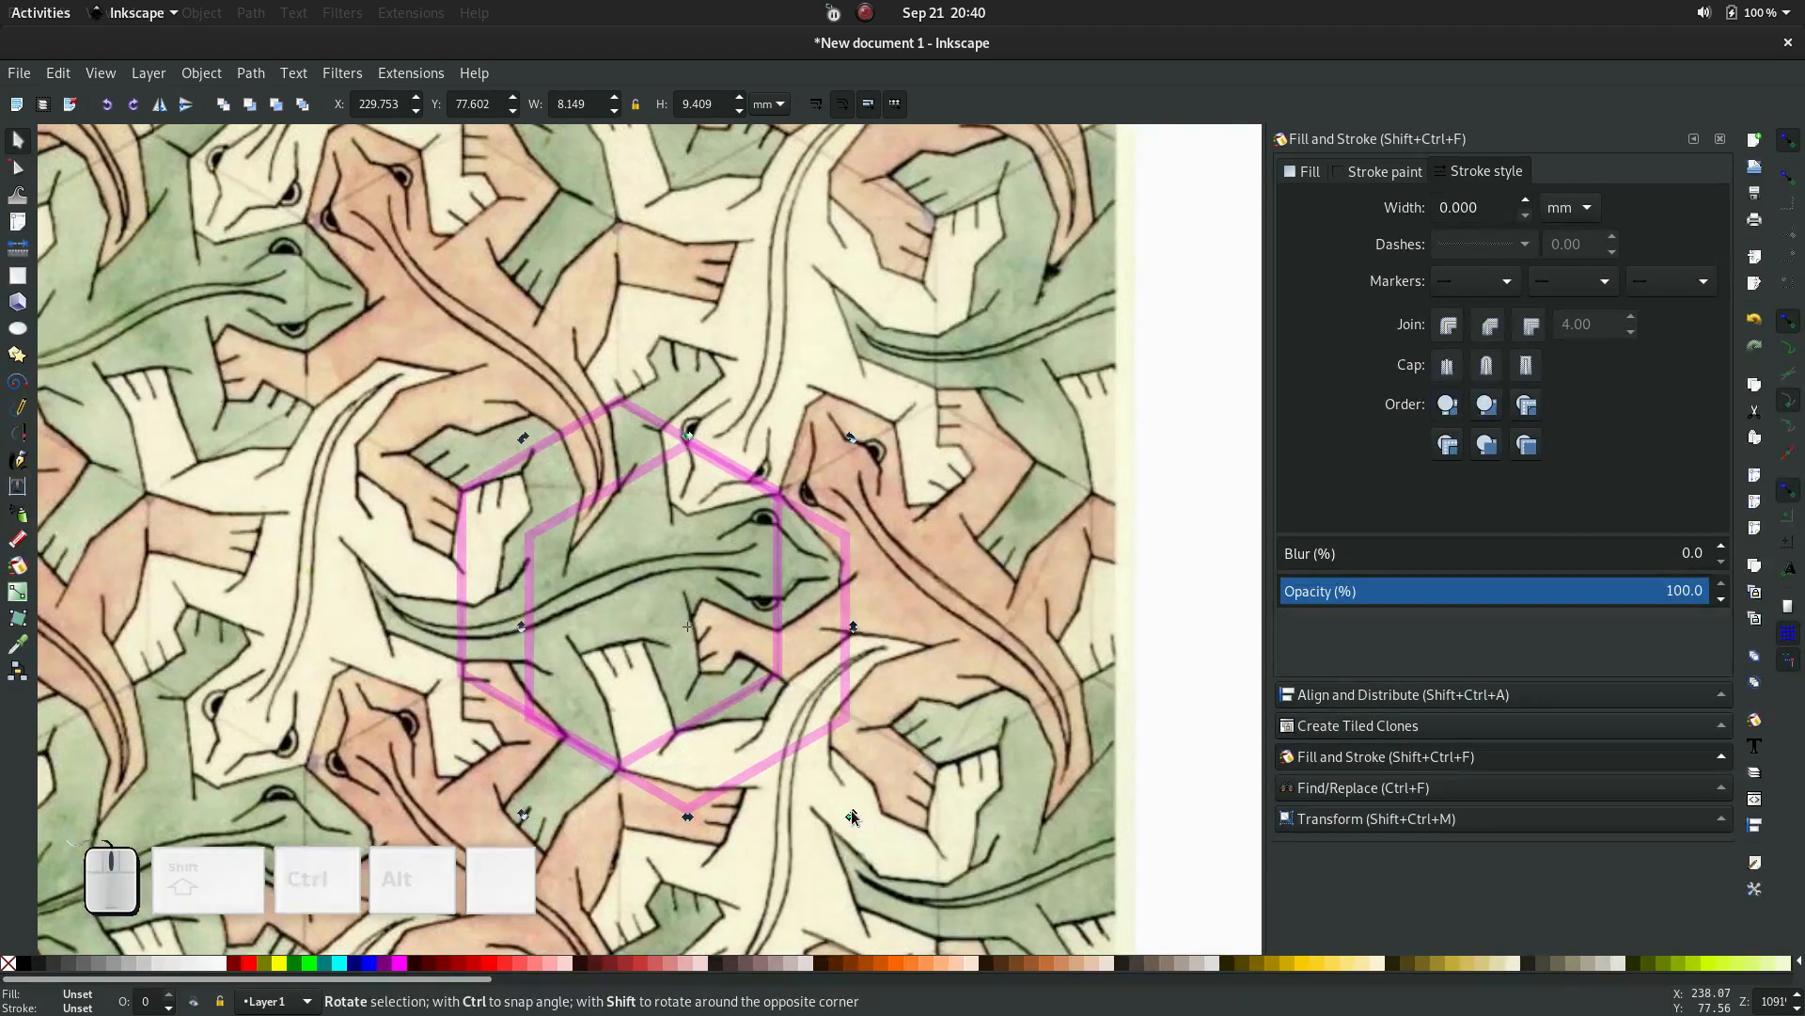
pyautogui.moveTo(852, 816)
pyautogui.mouseDown()
pyautogui.moveTo(914, 729)
pyautogui.moveTo(925, 602)
pyautogui.moveTo(877, 468)
pyautogui.moveTo(799, 387)
pyautogui.mouseUp()
pyautogui.moveTo(850, 436); pyautogui.dragTo(867, 454)
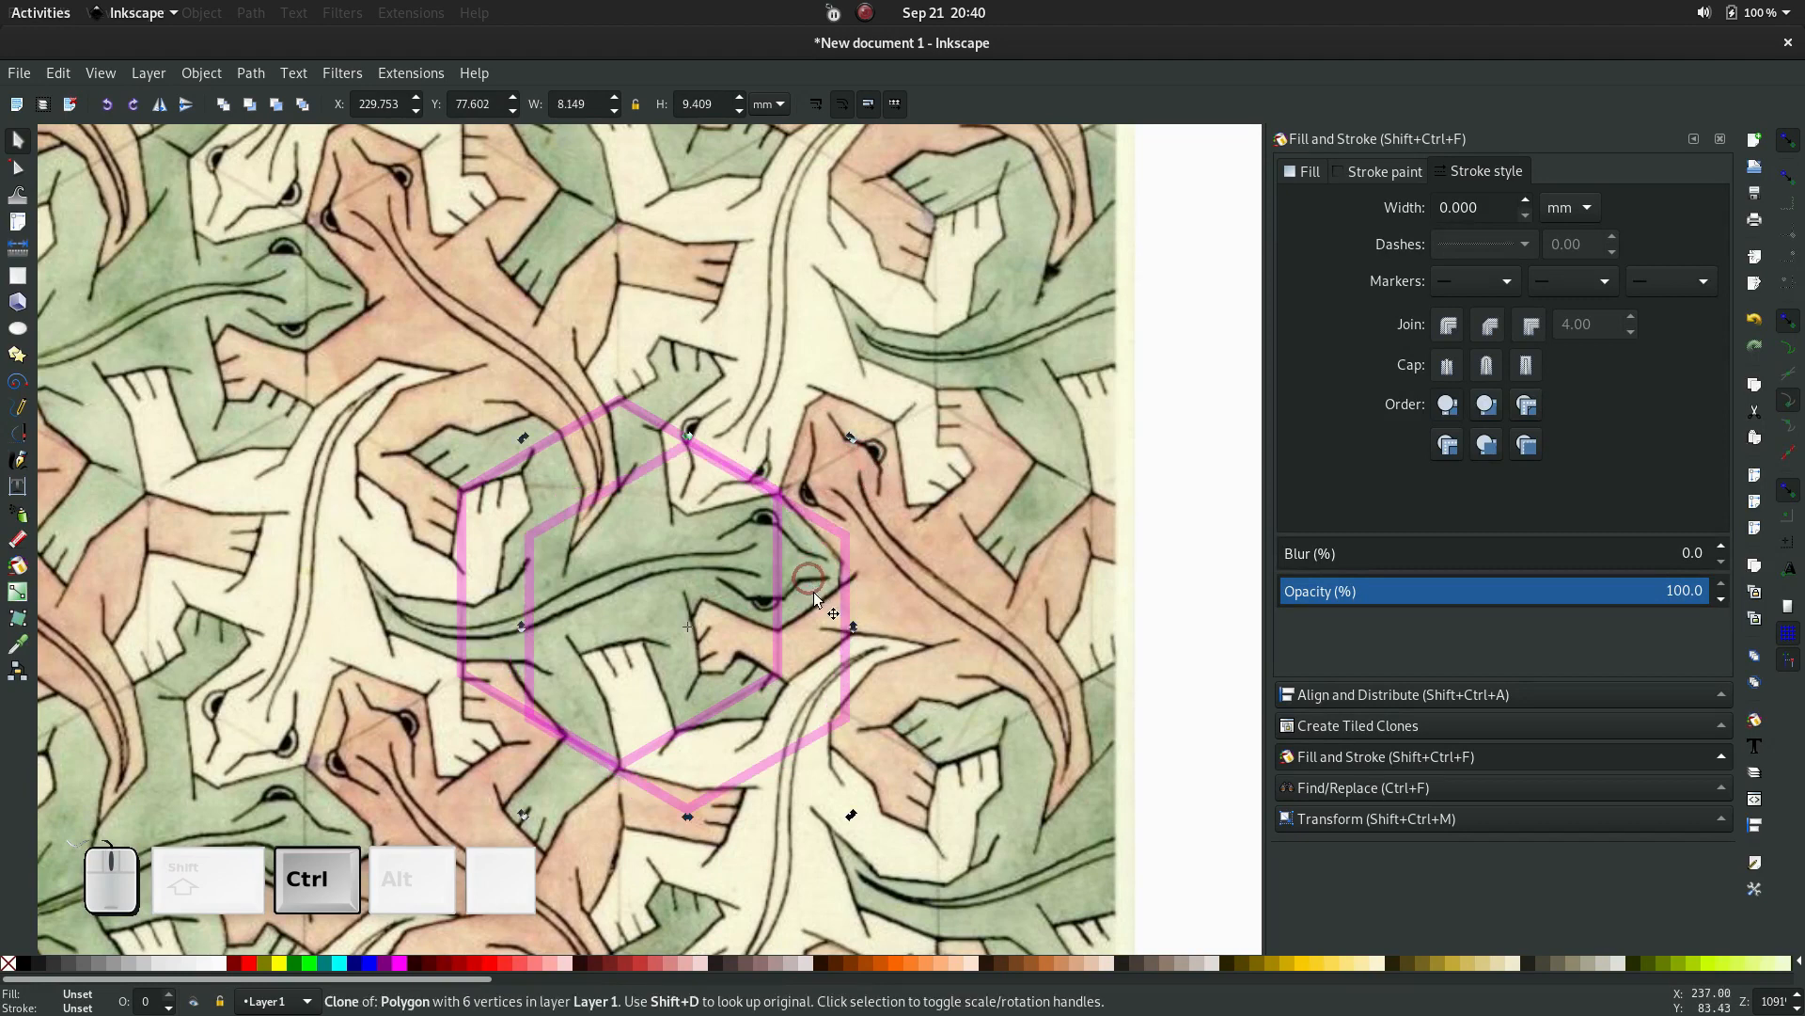
pyautogui.moveTo(845, 583); pyautogui.dragTo(1101, 527)
pyautogui.scroll(-1, 1038, 426)
pyautogui.scroll(1, 805, 427)
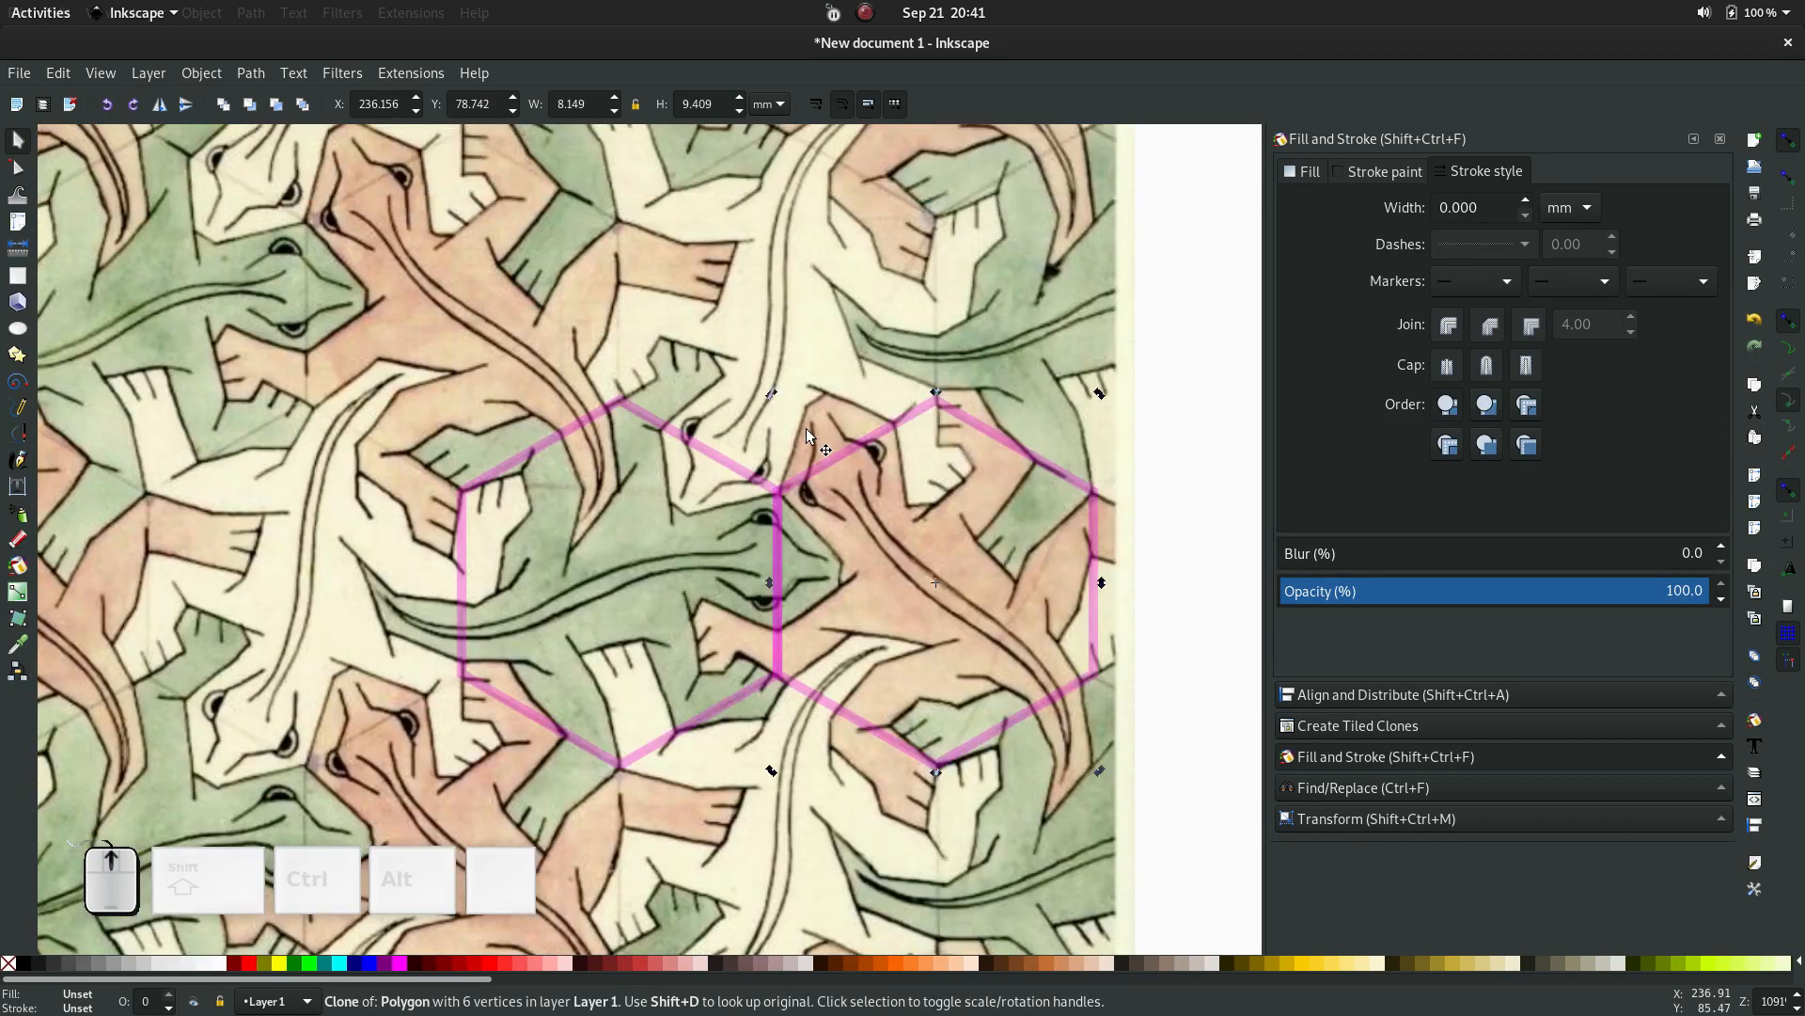
pyautogui.scroll(-1, 805, 427)
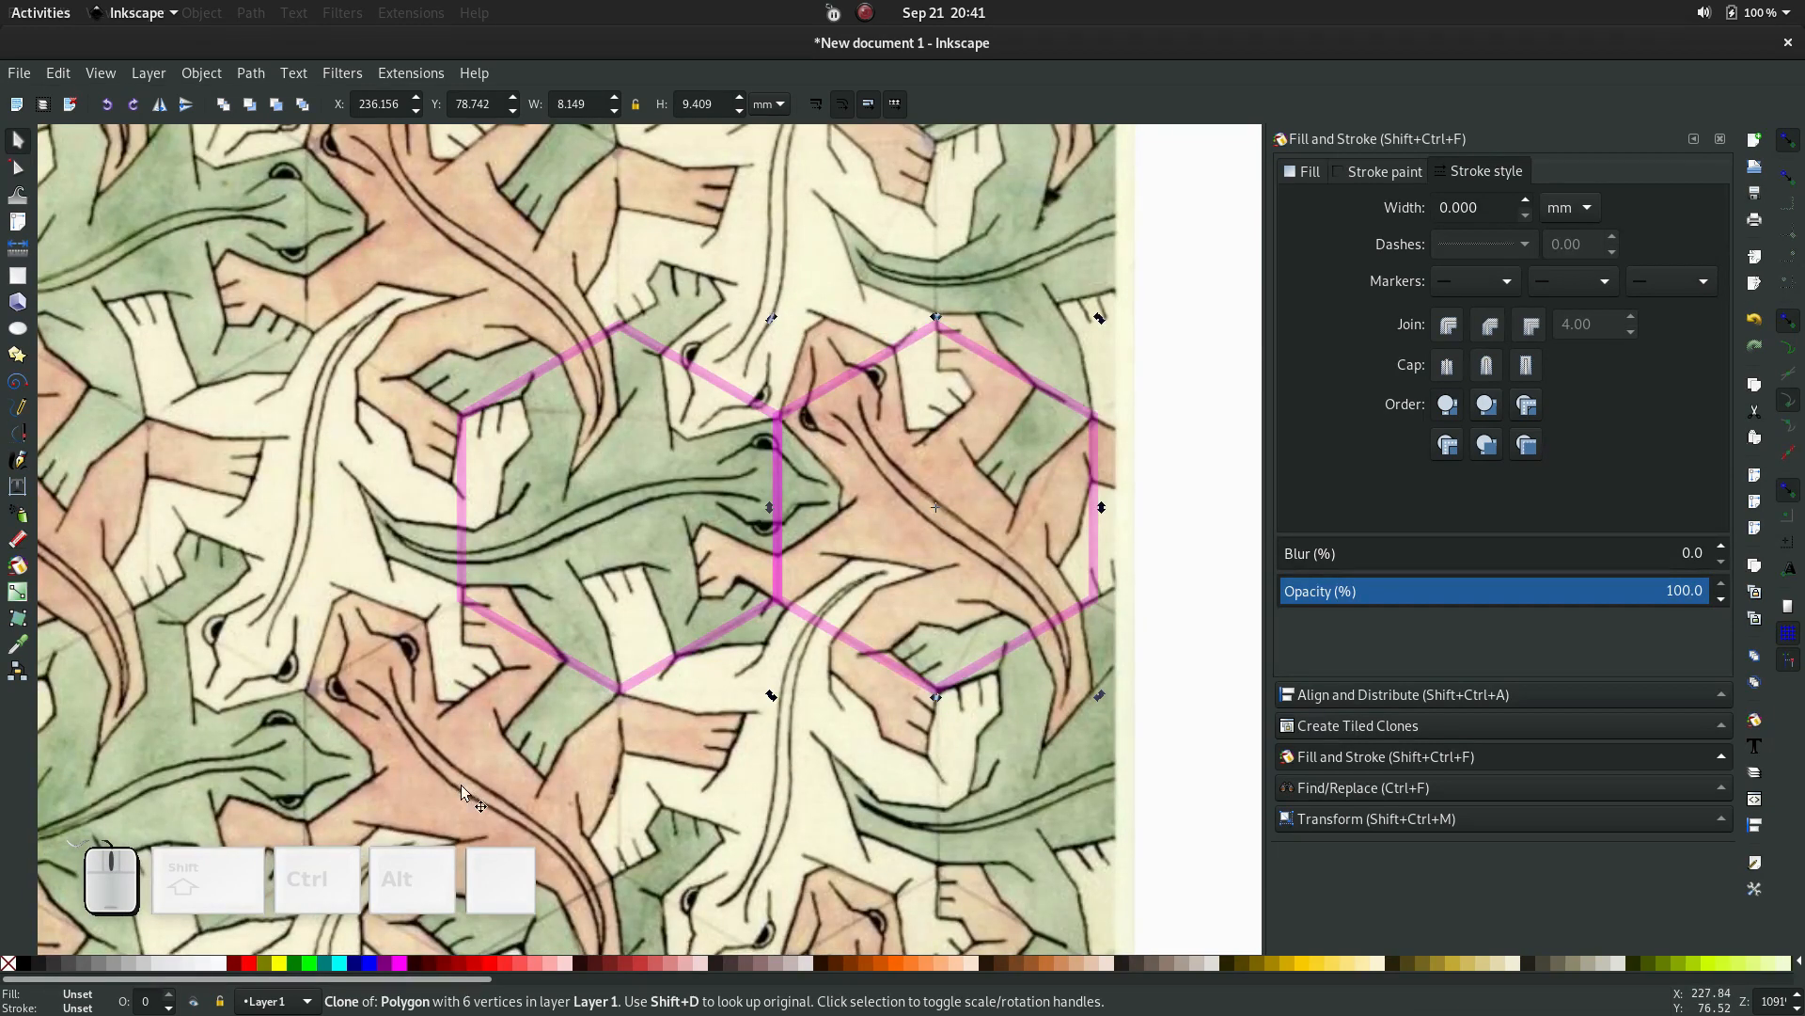
pyautogui.click(879, 671)
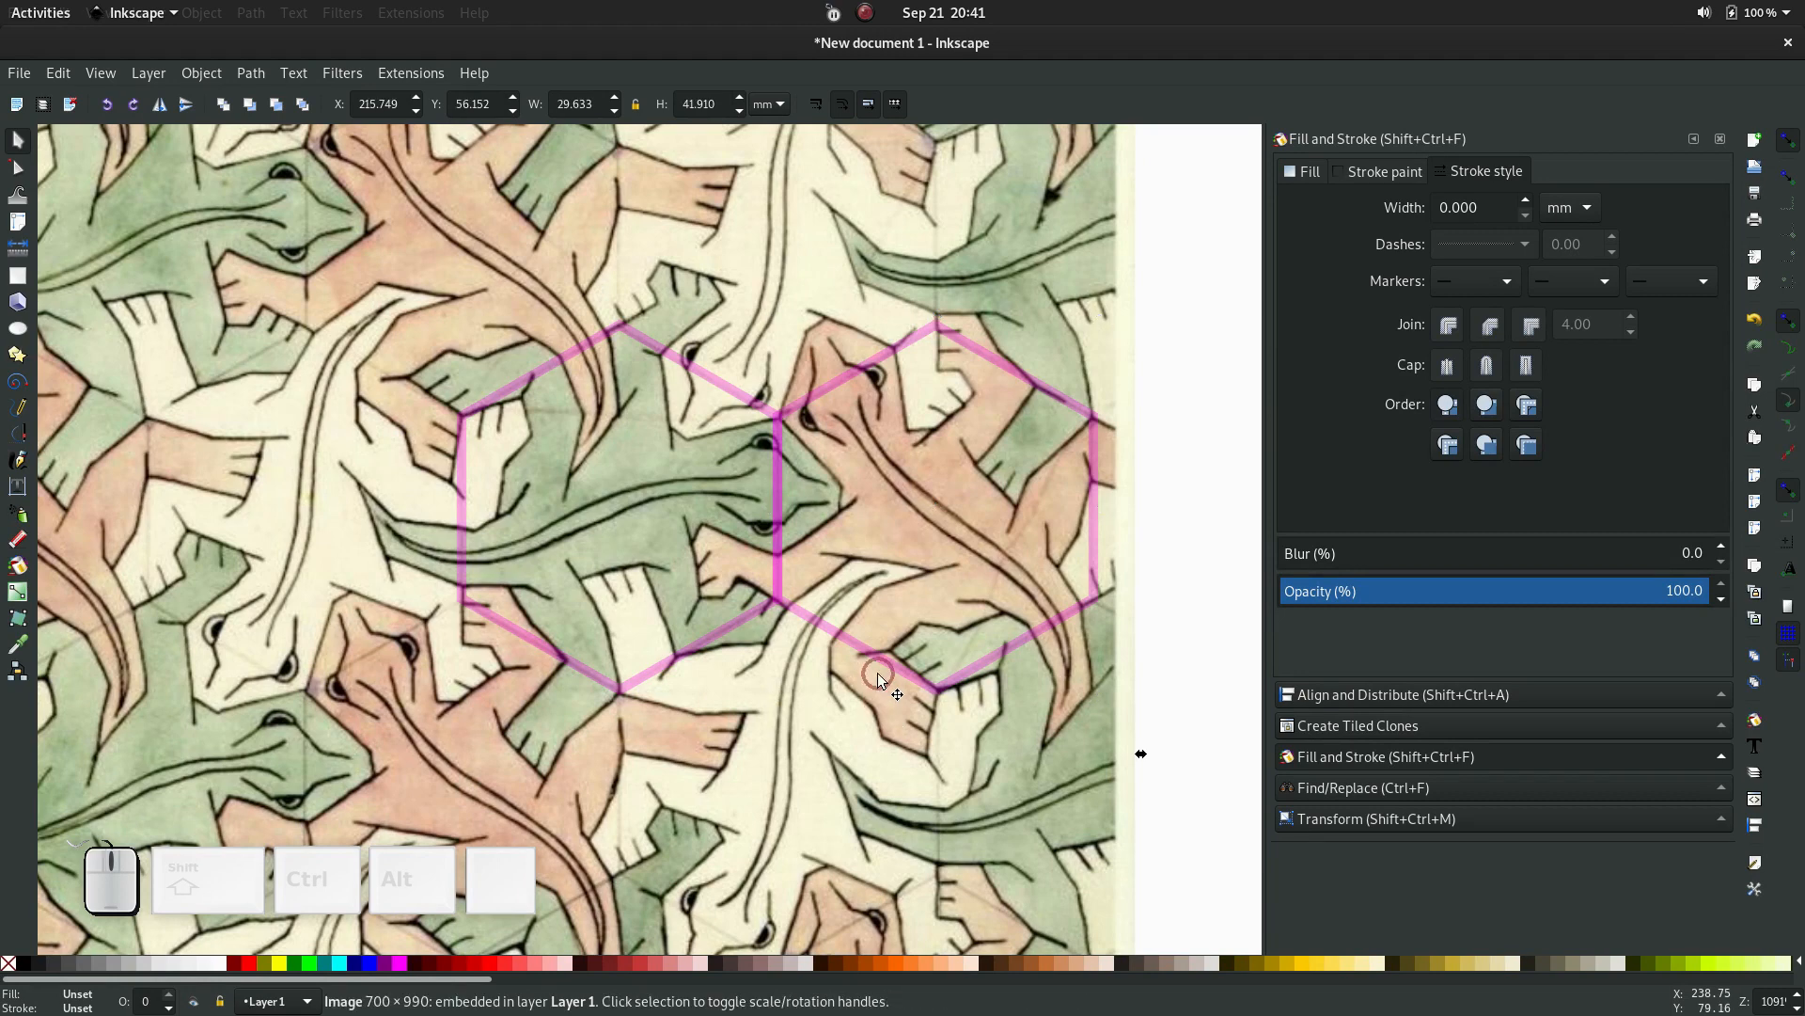
pyautogui.click(882, 659)
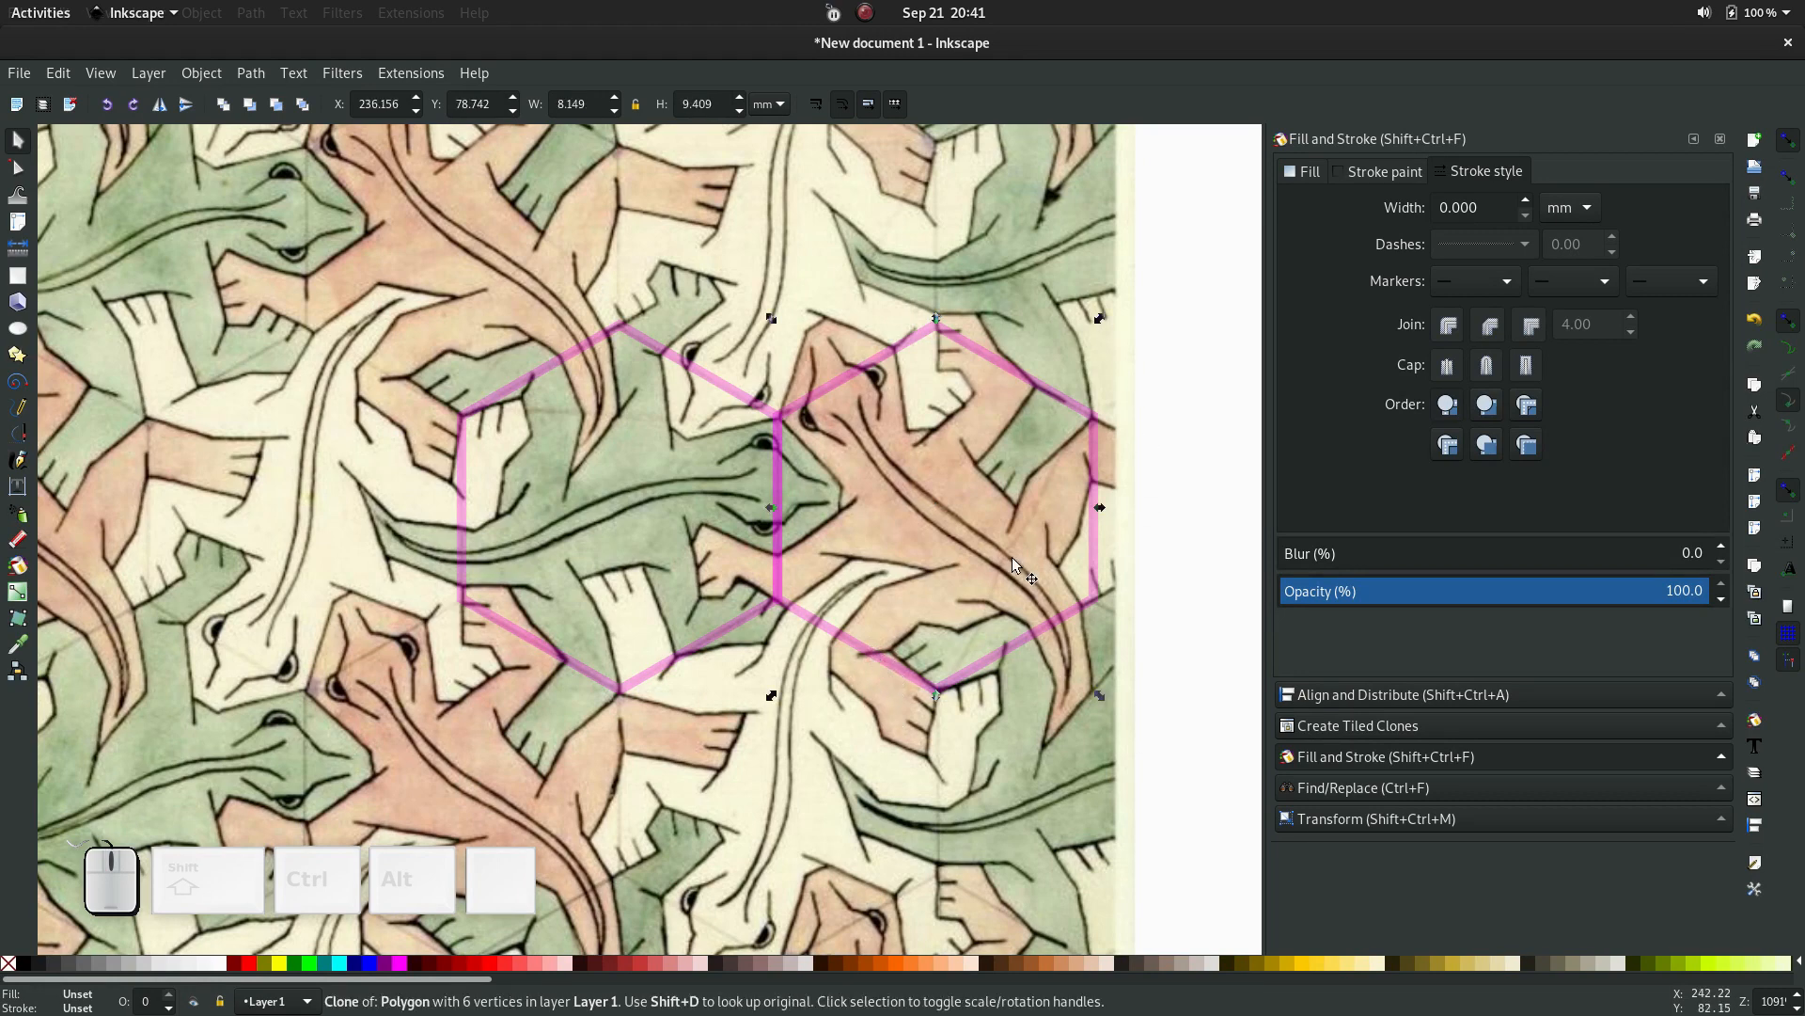
pyautogui.hotkey('alt', 'd')
pyautogui.moveTo(879, 656); pyautogui.dragTo(791, 779)
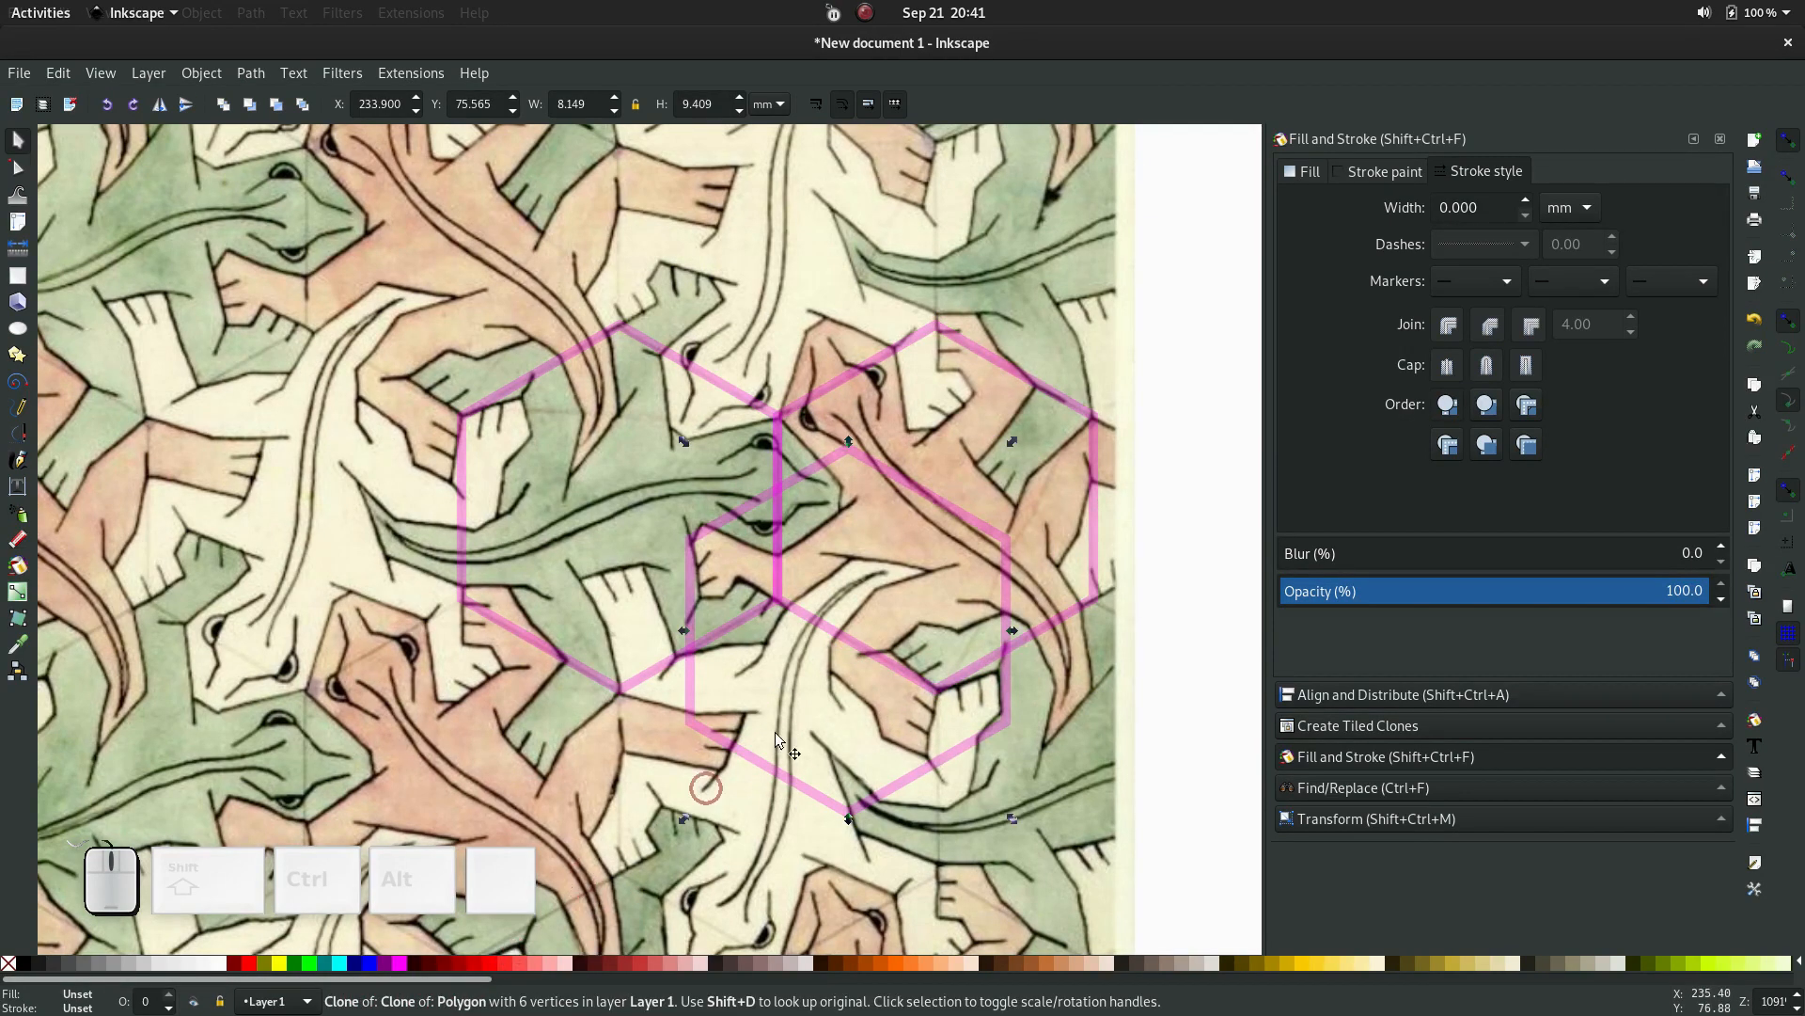
pyautogui.moveTo(934, 758); pyautogui.dragTo(899, 782)
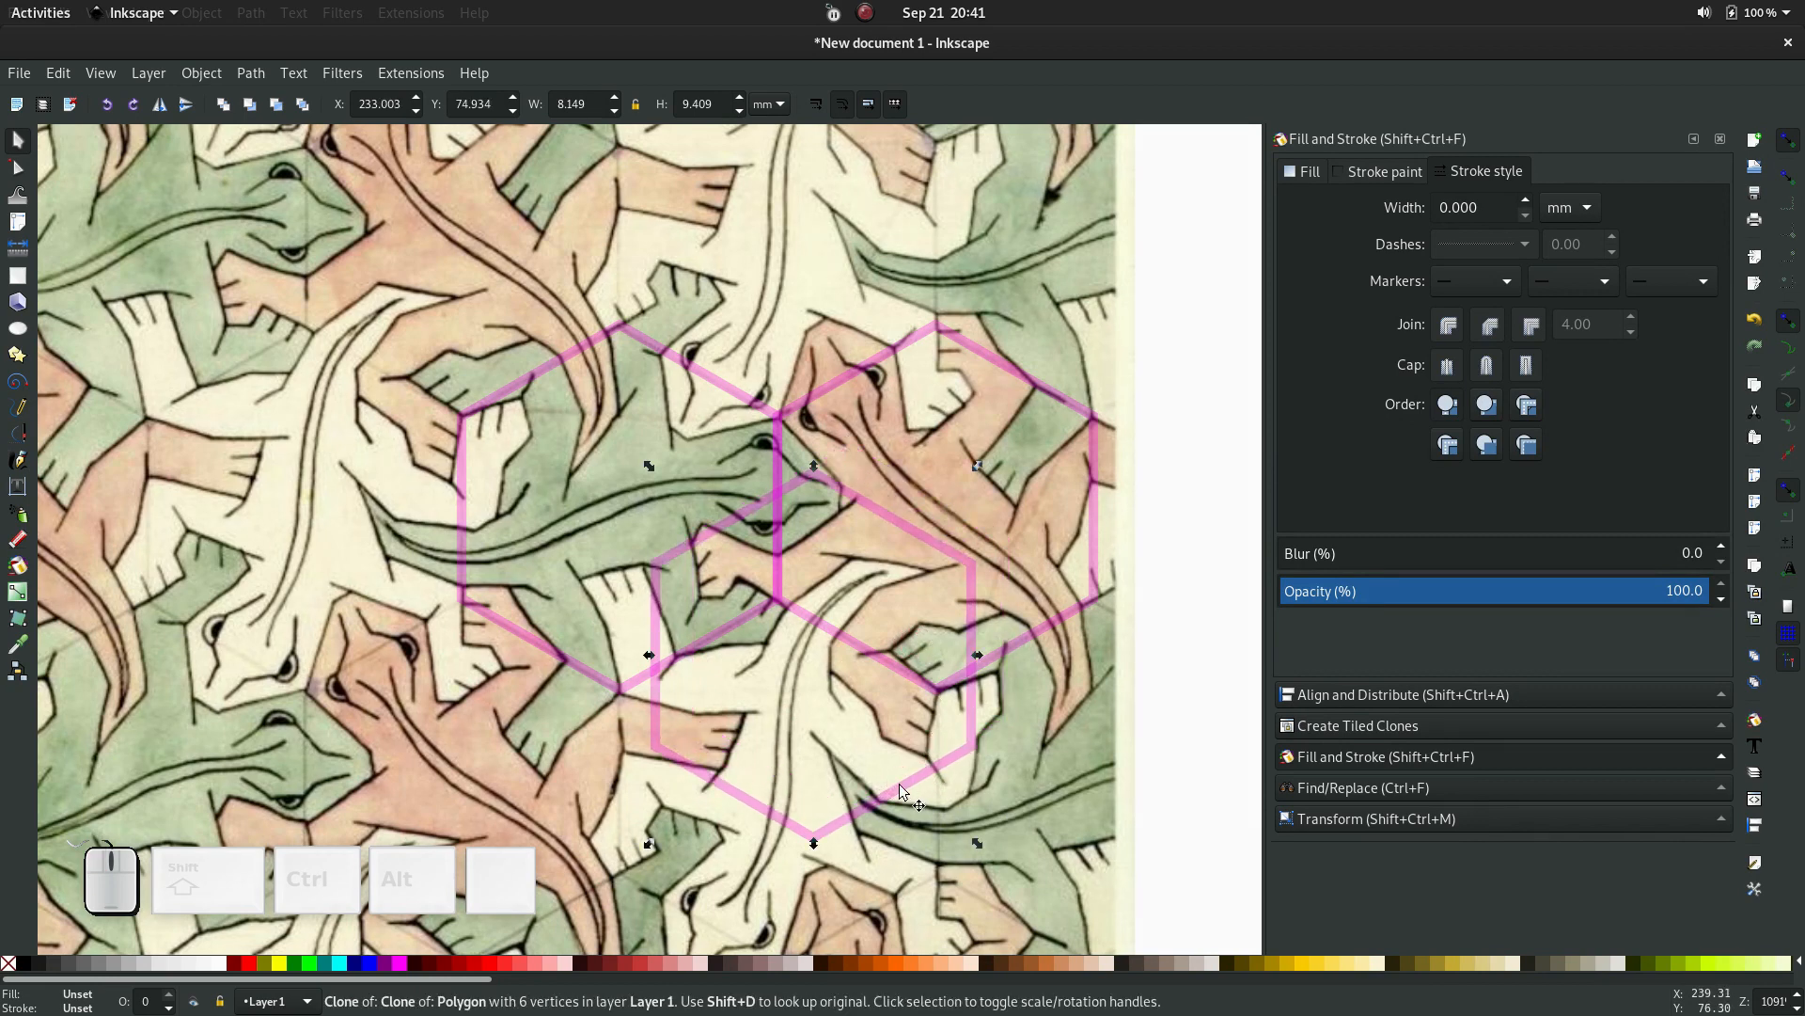
pyautogui.press('Delete')
# Duplicate the cloned hexagon on the red lizard and place copies over the other two red lizards surrounding the green one
pyautogui.click(963, 668)
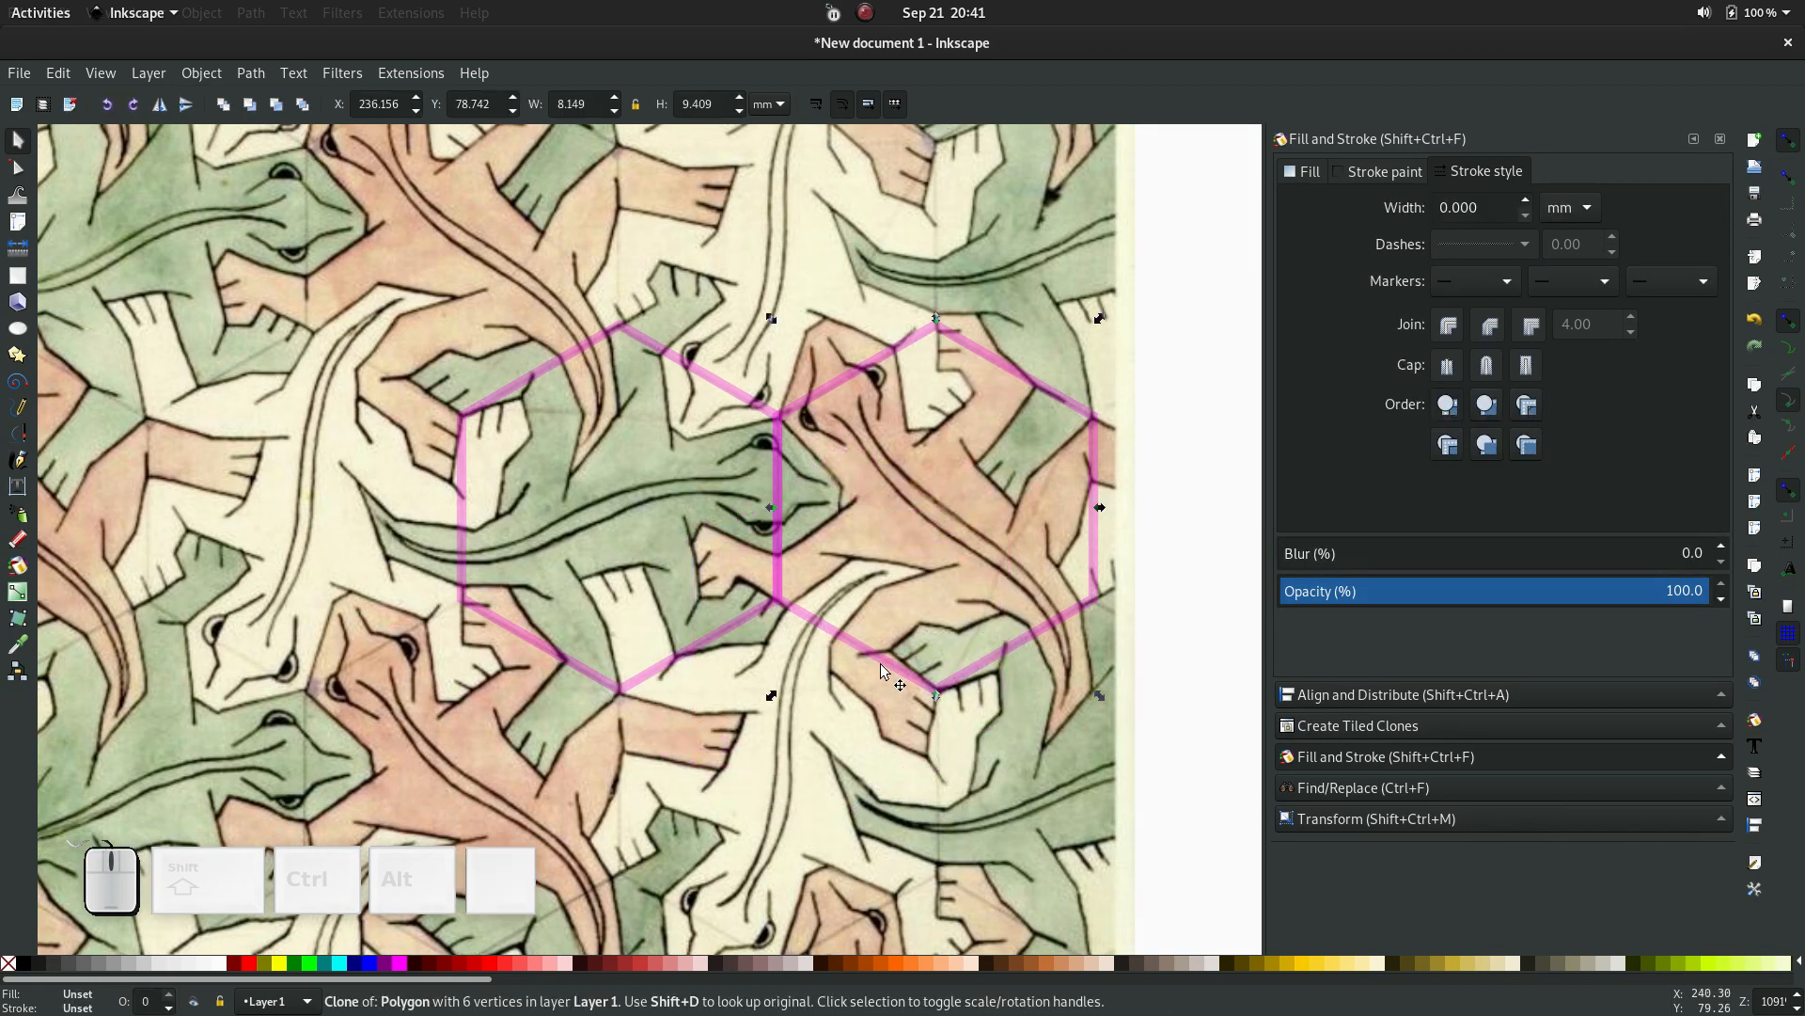
pyautogui.click(64, 80)
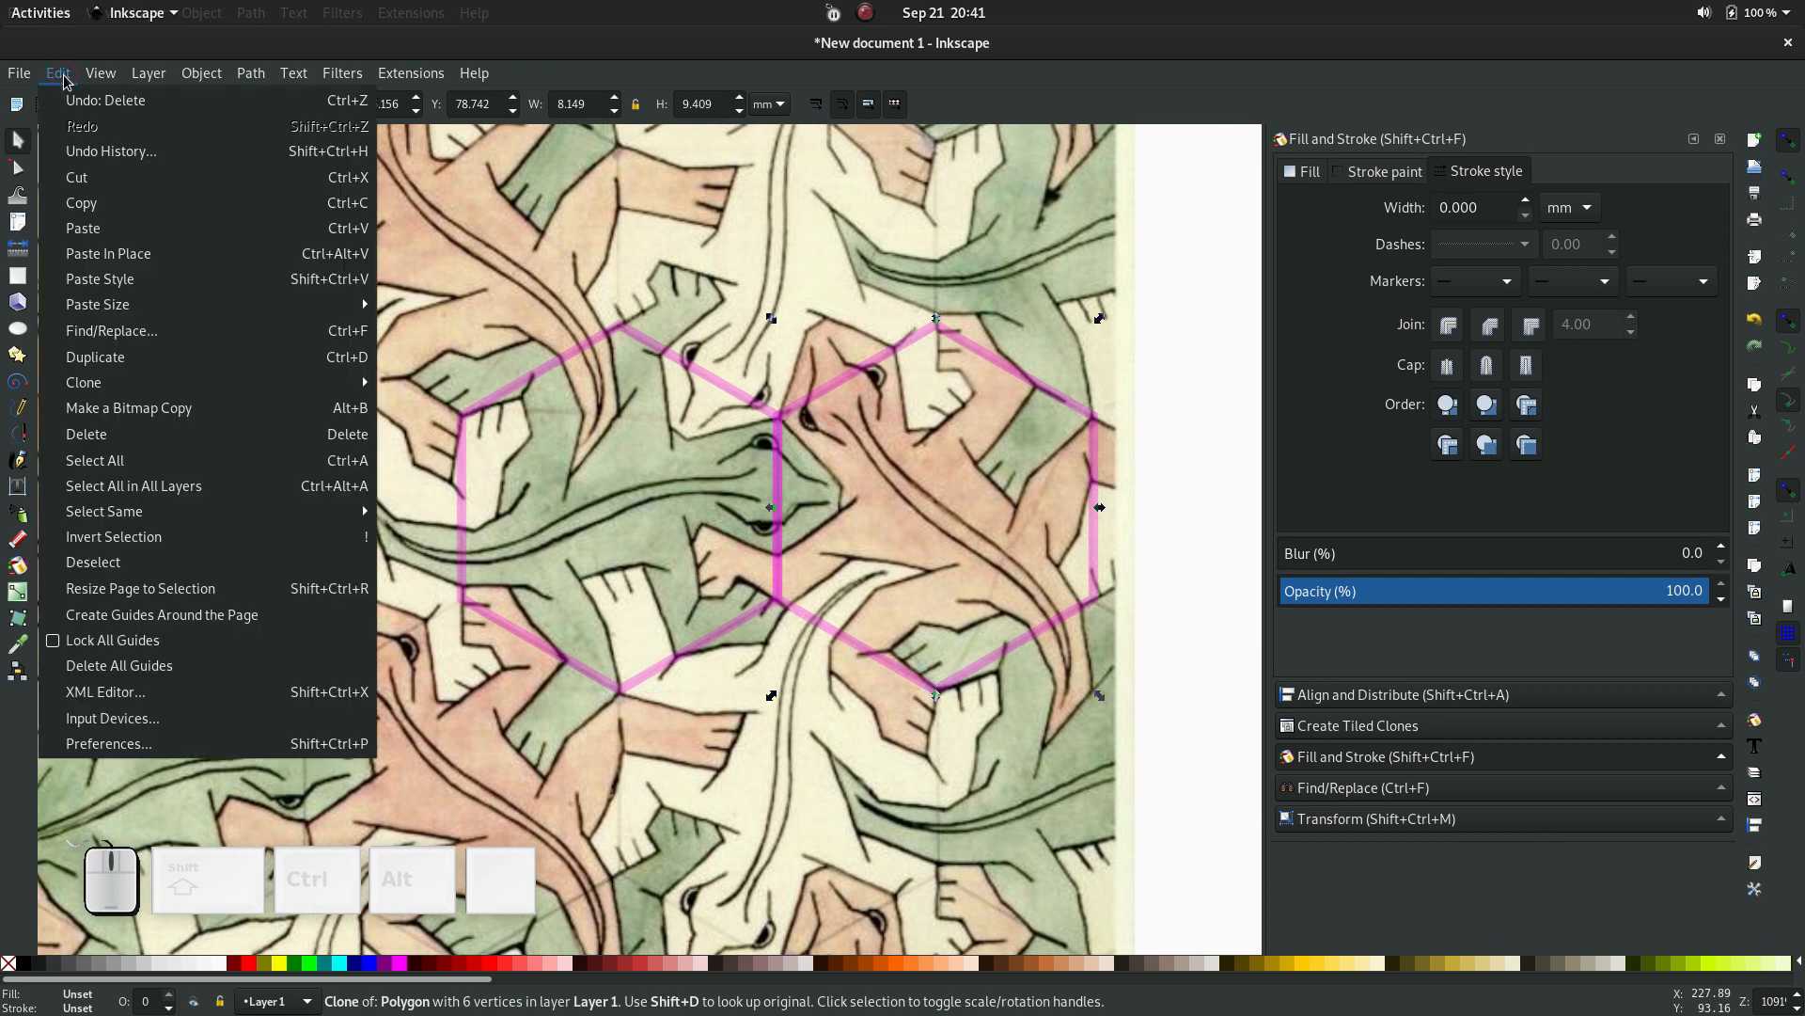
pyautogui.click(288, 364)
pyautogui.moveTo(1024, 638)
pyautogui.mouseDown()
pyautogui.moveTo(809, 827)
pyautogui.moveTo(543, 912)
pyautogui.moveTo(488, 782)
pyautogui.moveTo(542, 355)
pyautogui.mouseUp()
pyautogui.press('space')
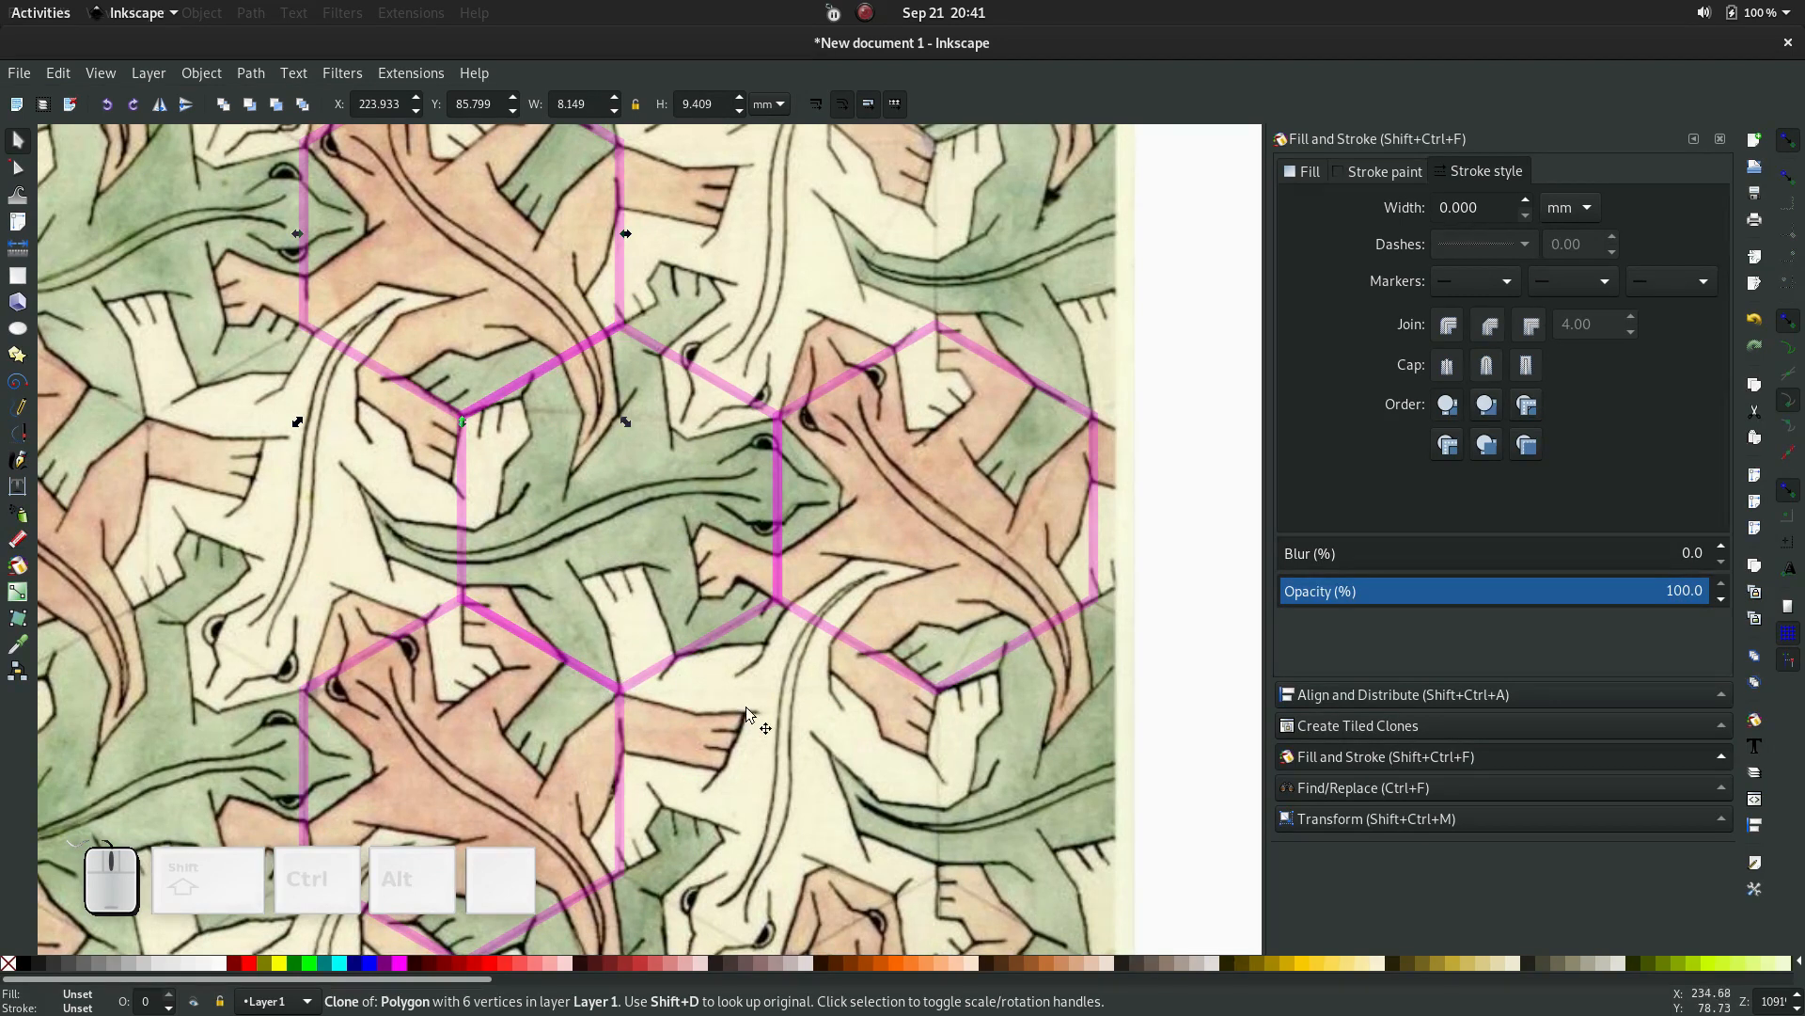
# Create another linked clone of the central hexagon and offset it diagonally towards the white lizard below right
pyautogui.click(706, 645)
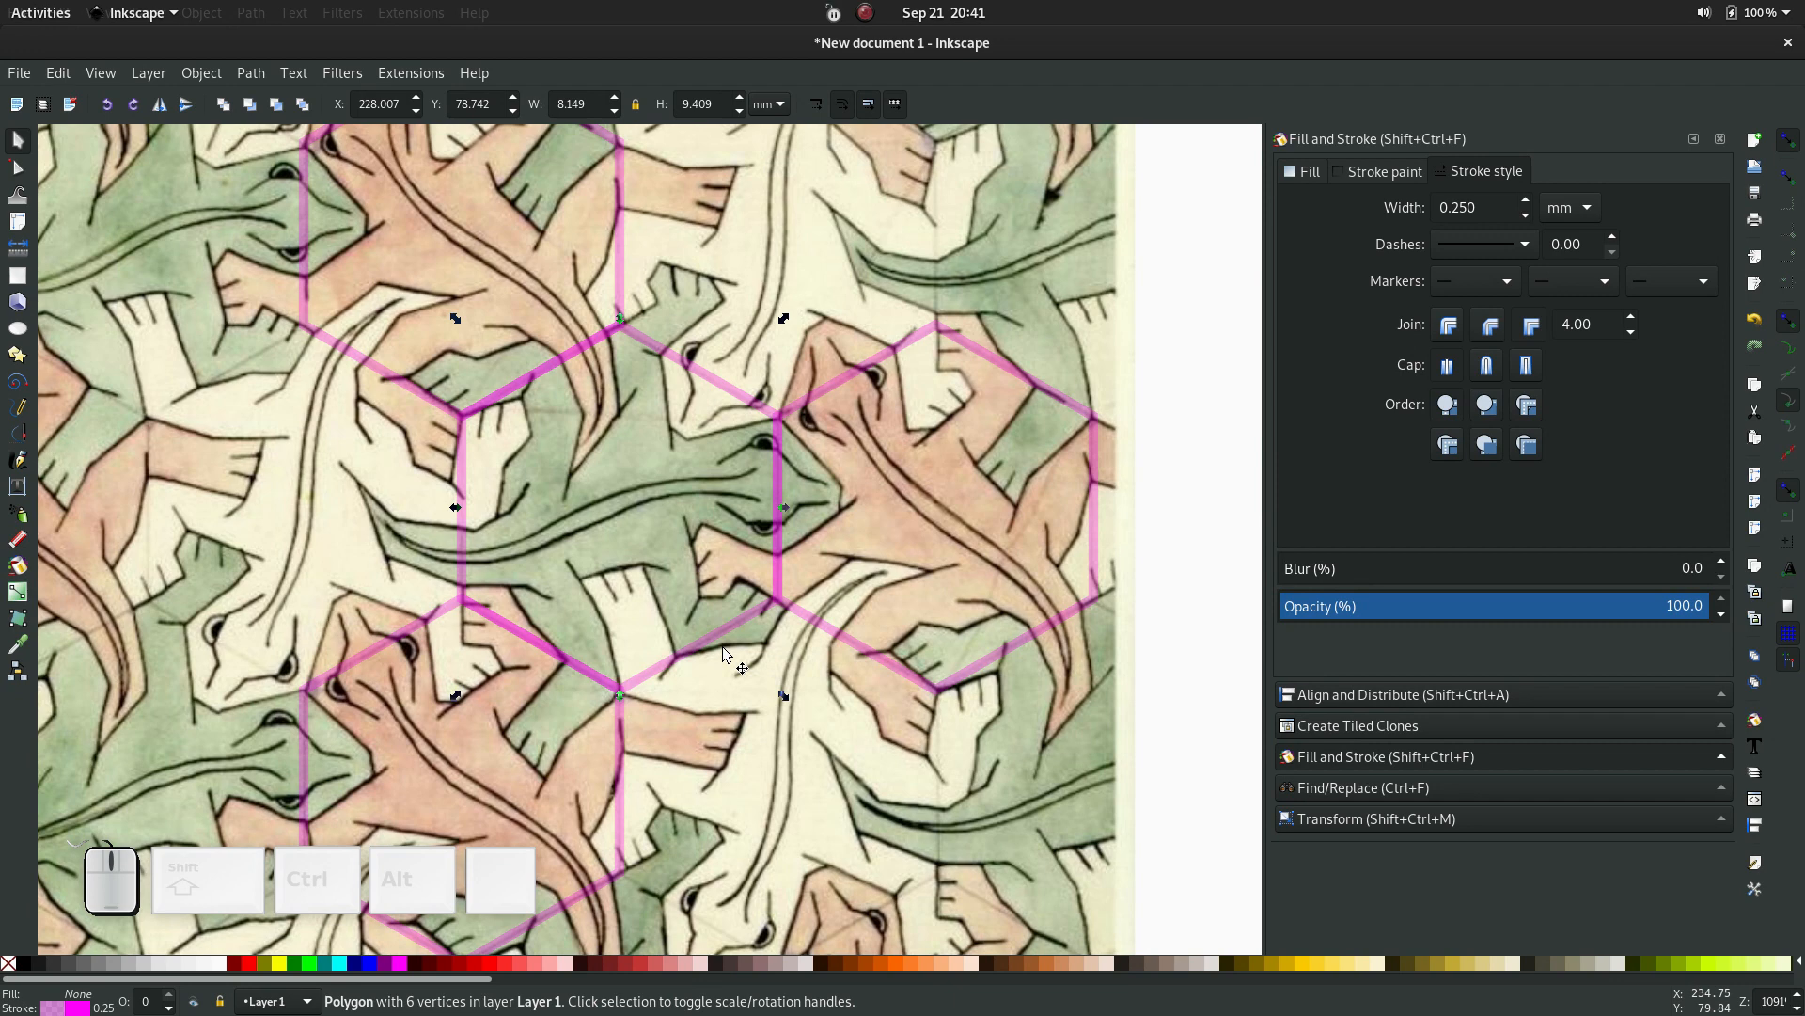
pyautogui.hotkey('alt', 'd')
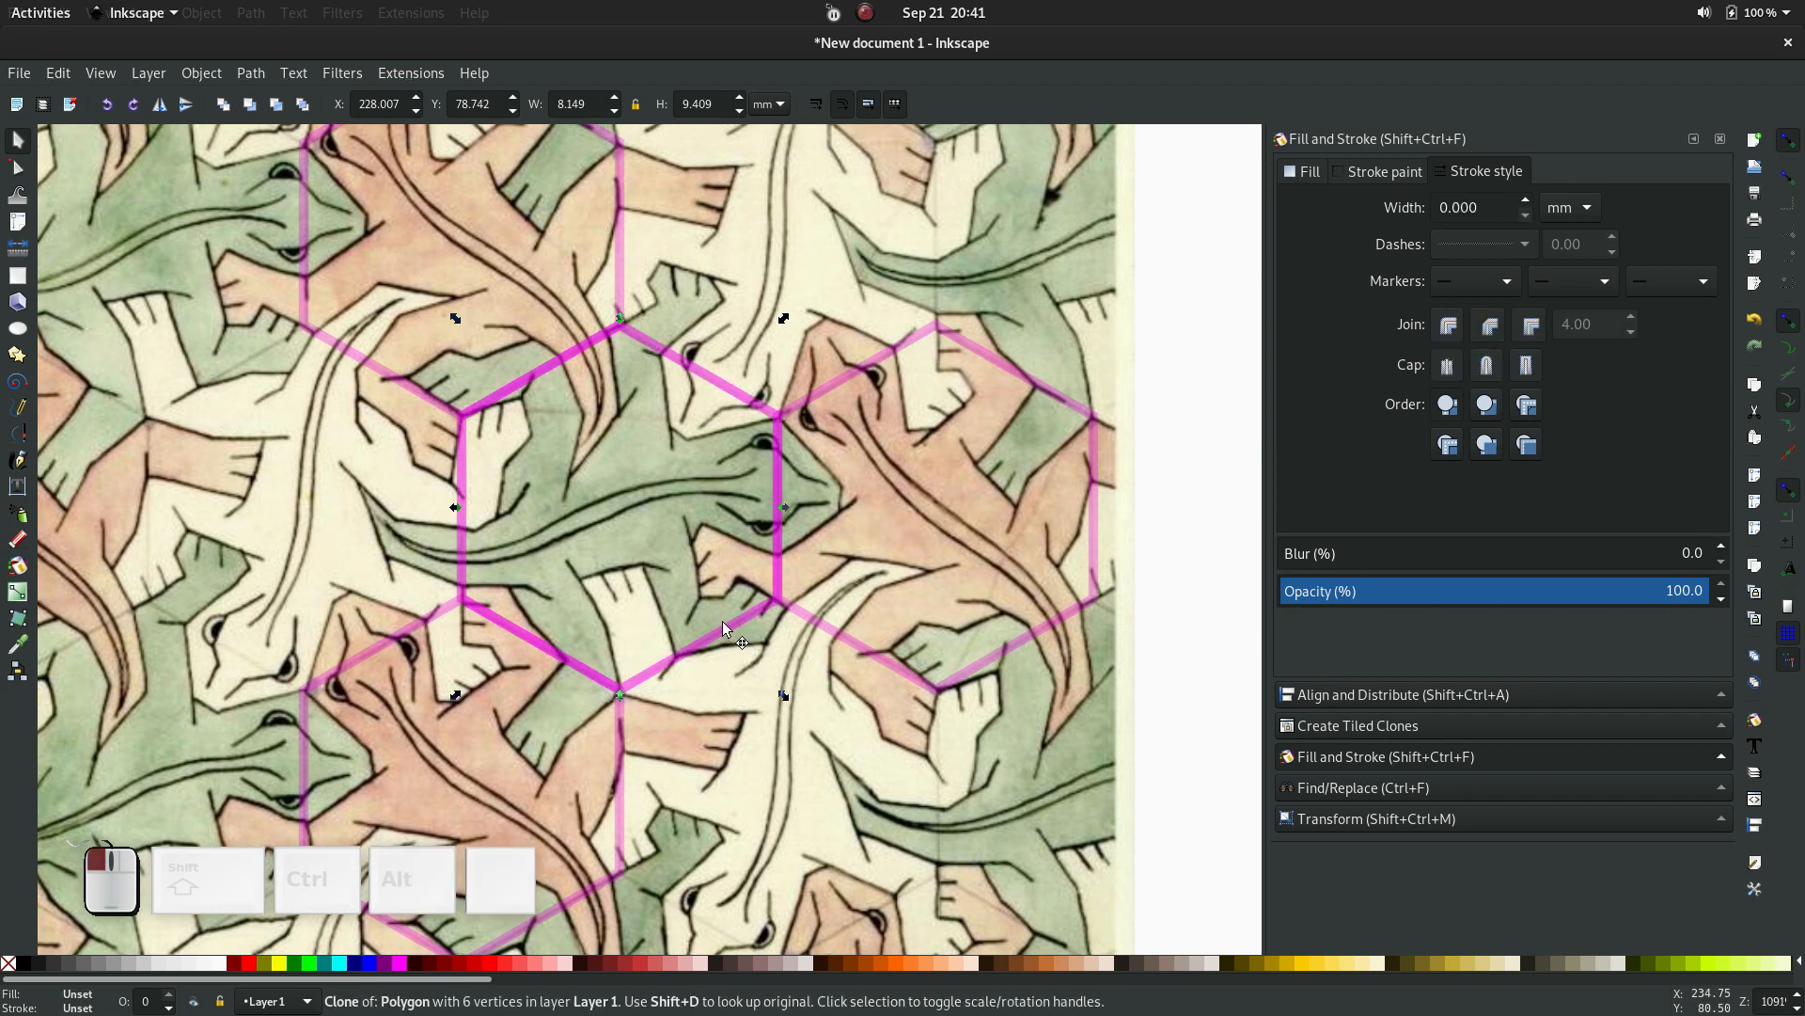
pyautogui.moveTo(722, 621); pyautogui.dragTo(792, 701)
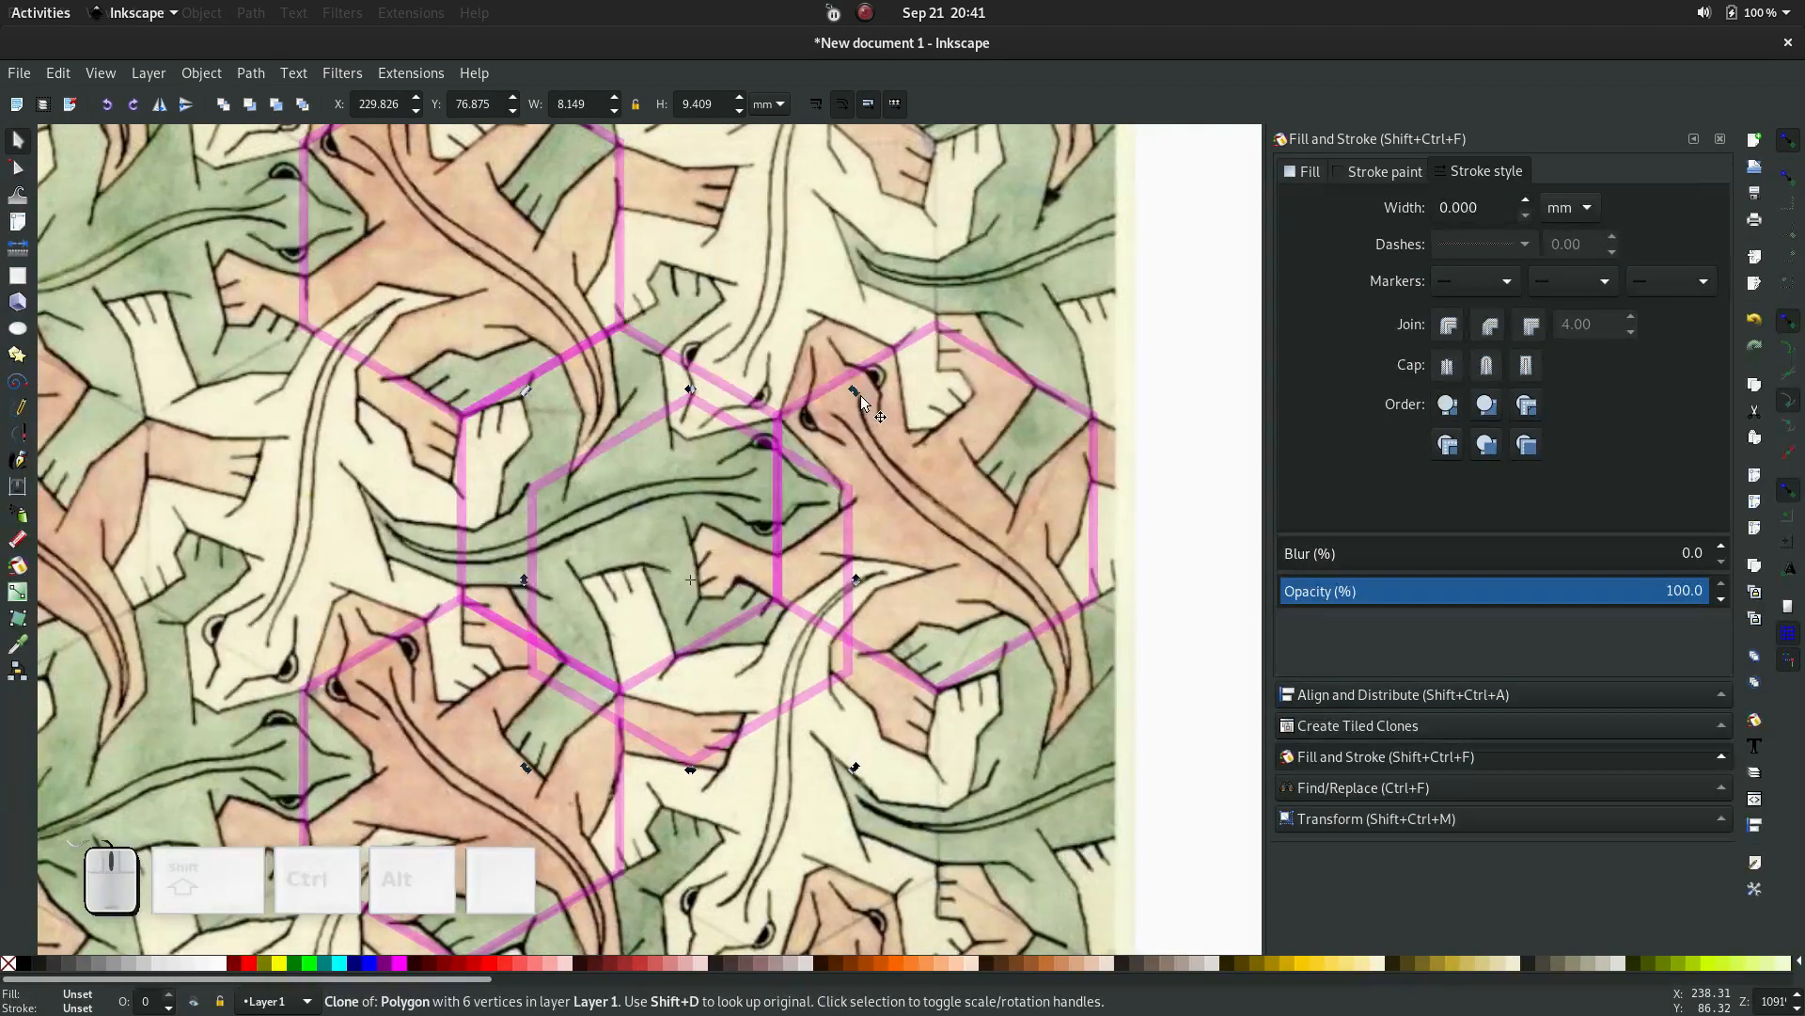
# Rotate the new clone and snap copies of it over the three white lizards surrounding the green one
pyautogui.moveTo(860, 395)
pyautogui.mouseDown()
pyautogui.moveTo(888, 483)
pyautogui.moveTo(878, 393)
pyautogui.mouseUp()
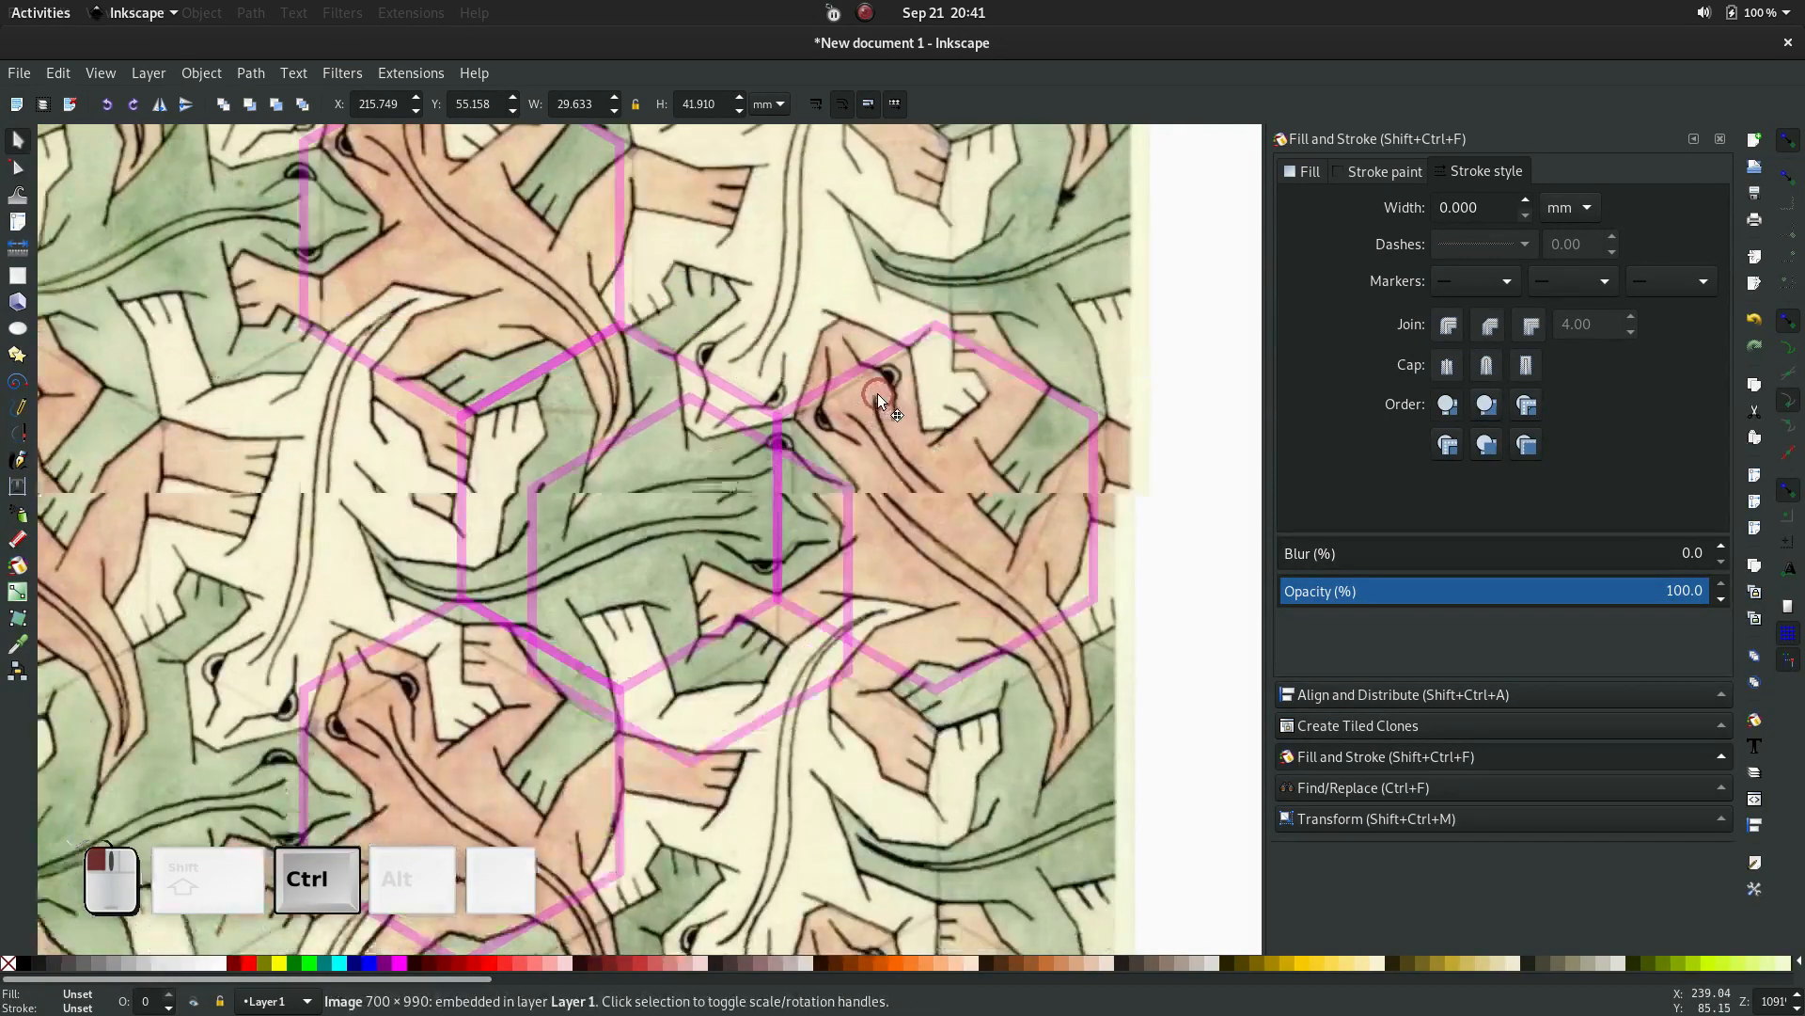
pyautogui.keyDown('ctrl'); pyautogui.click(846, 643); pyautogui.keyUp('ctrl')
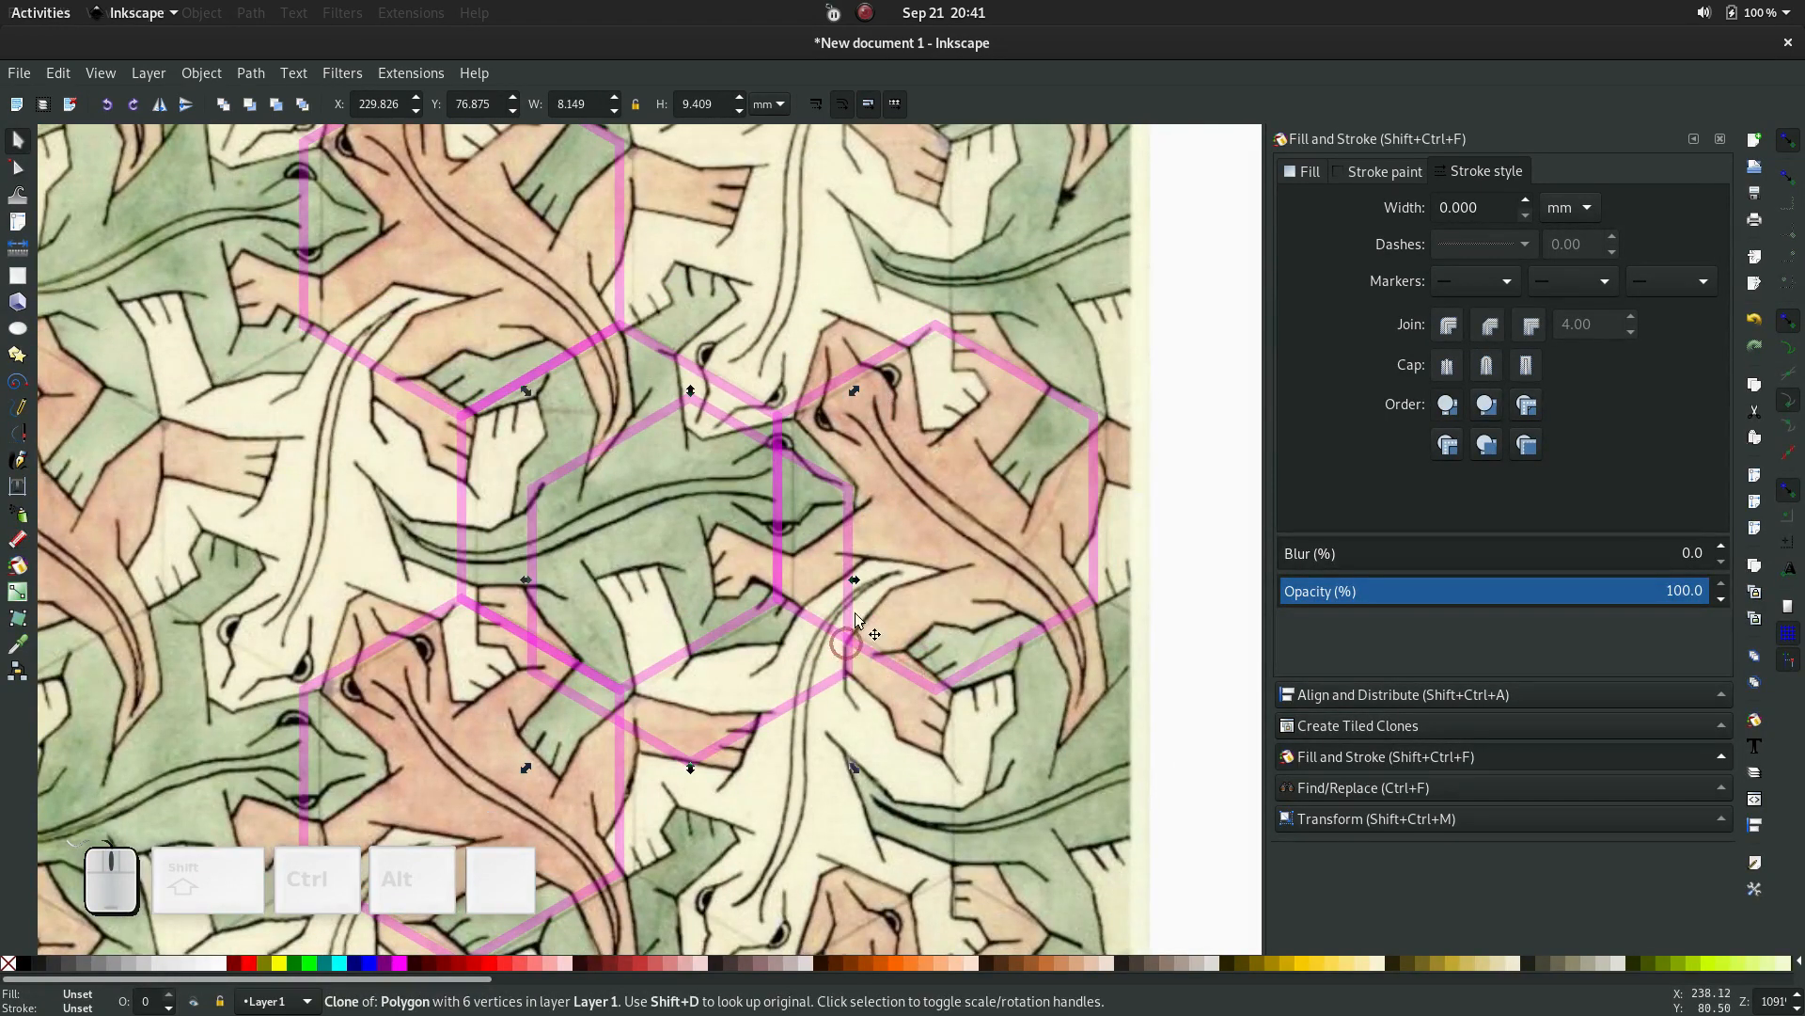
pyautogui.click(852, 494)
pyautogui.moveTo(856, 386)
pyautogui.mouseDown()
pyautogui.moveTo(895, 487)
pyautogui.moveTo(886, 632)
pyautogui.moveTo(848, 689)
pyautogui.moveTo(766, 741)
pyautogui.moveTo(883, 889)
pyautogui.moveTo(878, 924)
pyautogui.moveTo(408, 645)
pyautogui.moveTo(821, 412)
pyautogui.moveTo(884, 355)
pyautogui.mouseUp()
pyautogui.press('space')
pyautogui.press('space')
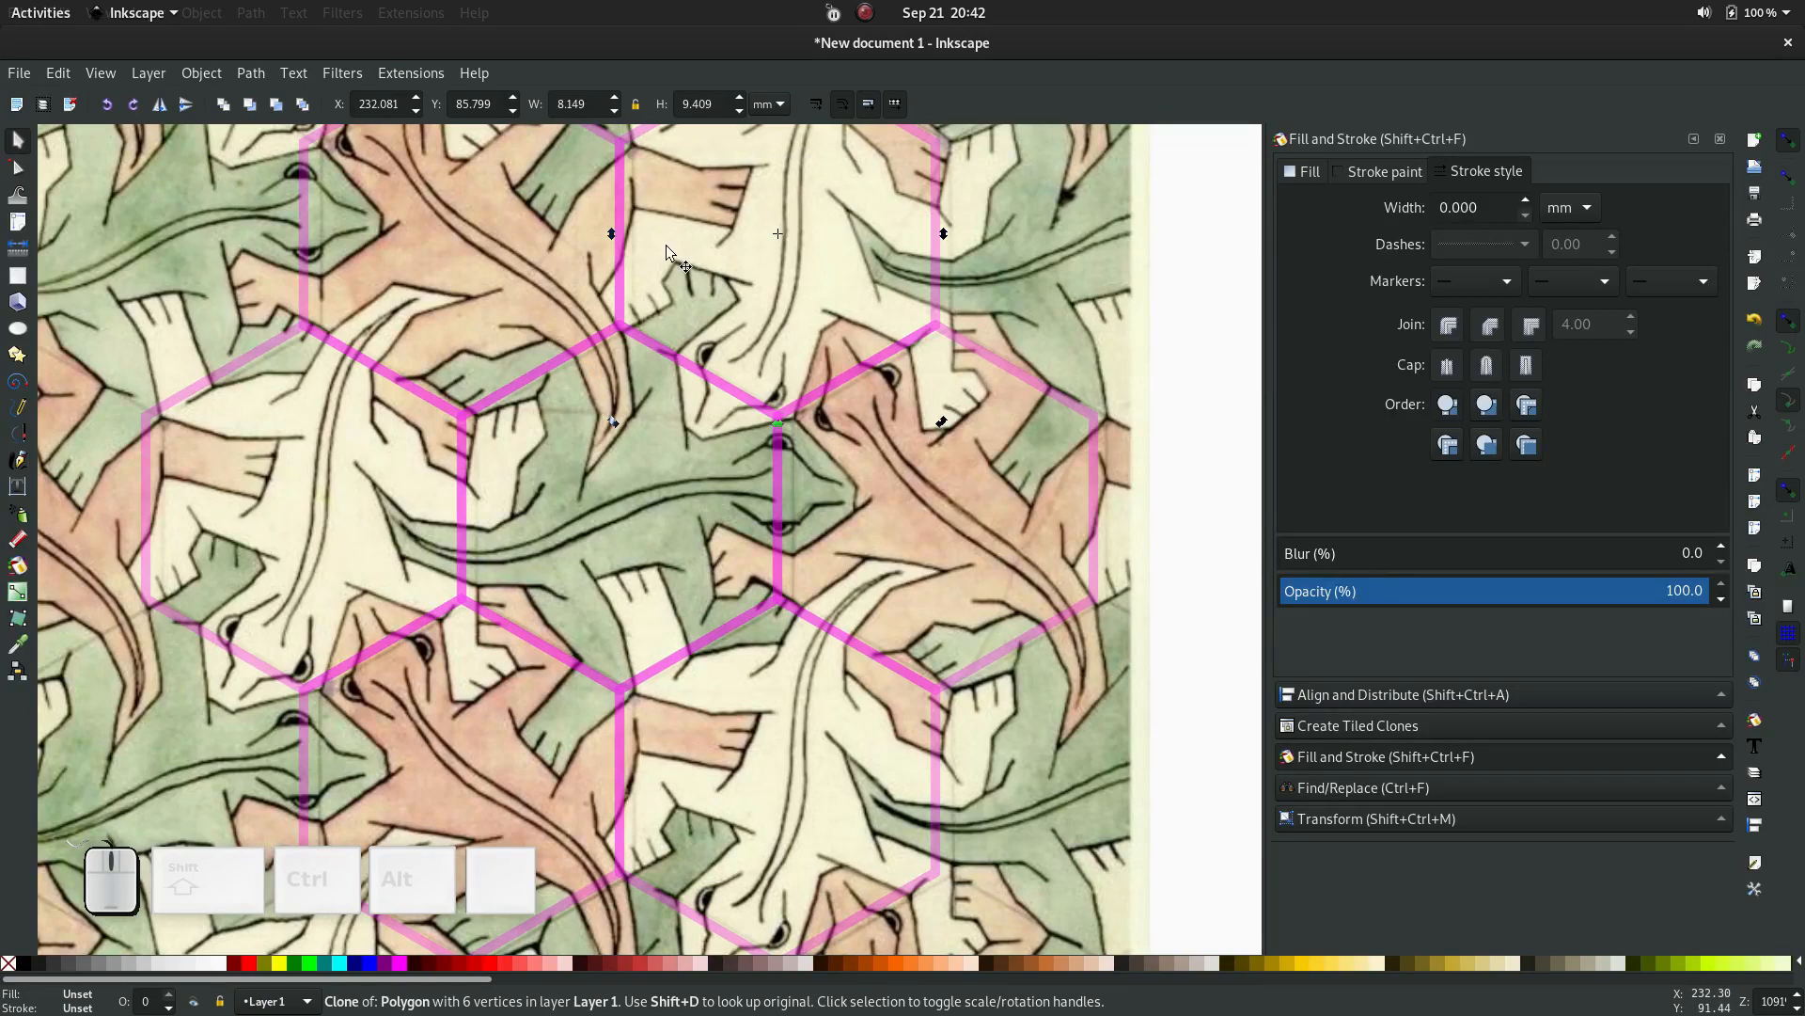
# Select the clone's original hexagon, raise it to the top of the stack and reselect it
pyautogui.click(58, 72)
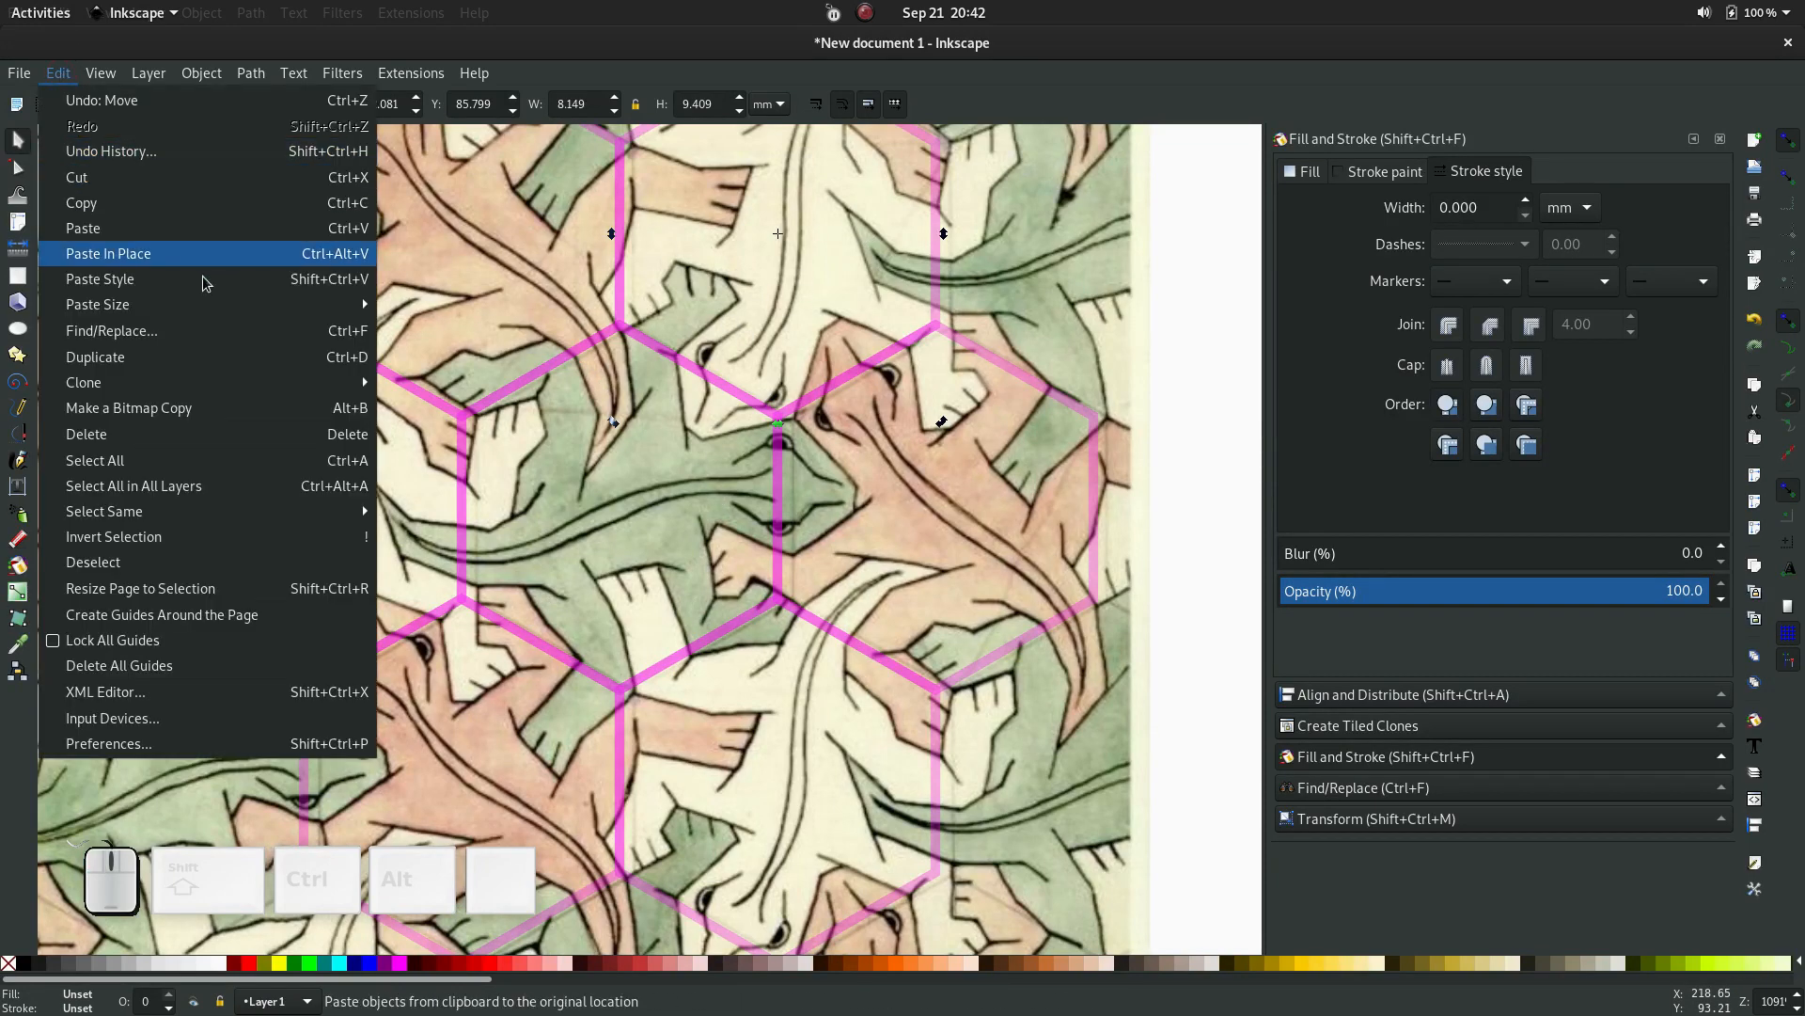
pyautogui.moveTo(254, 378)
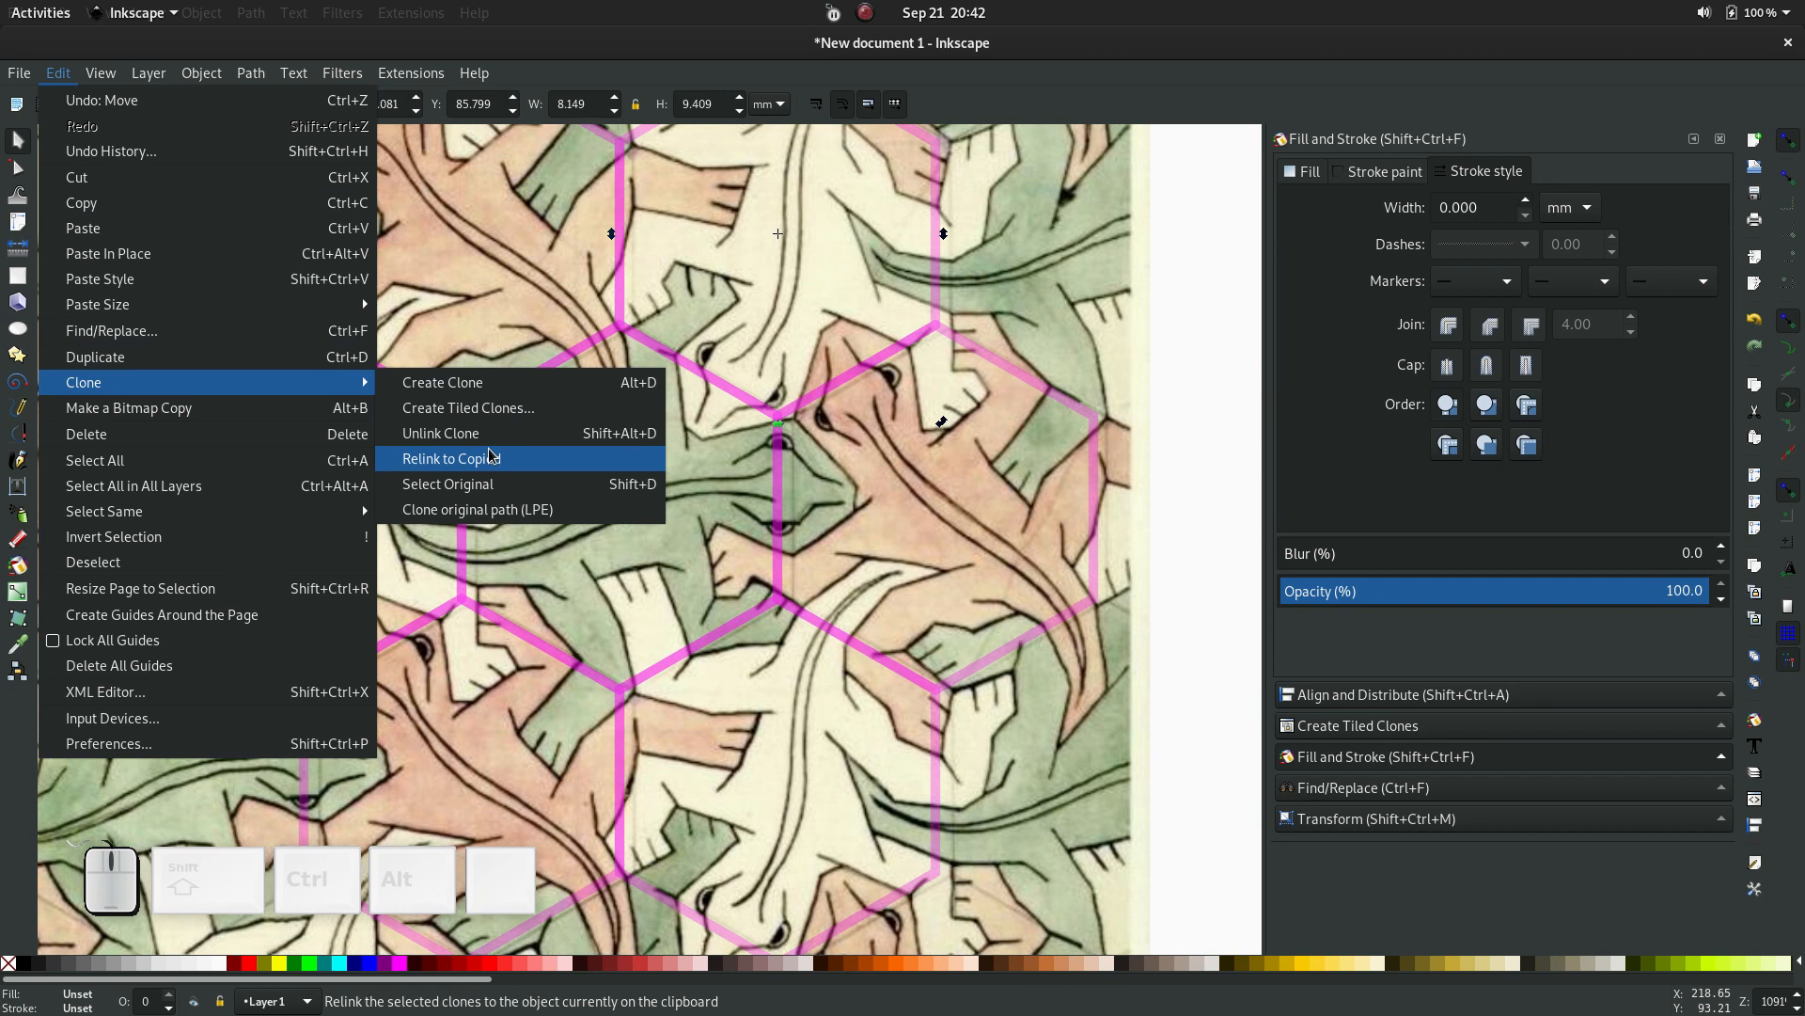
pyautogui.click(491, 483)
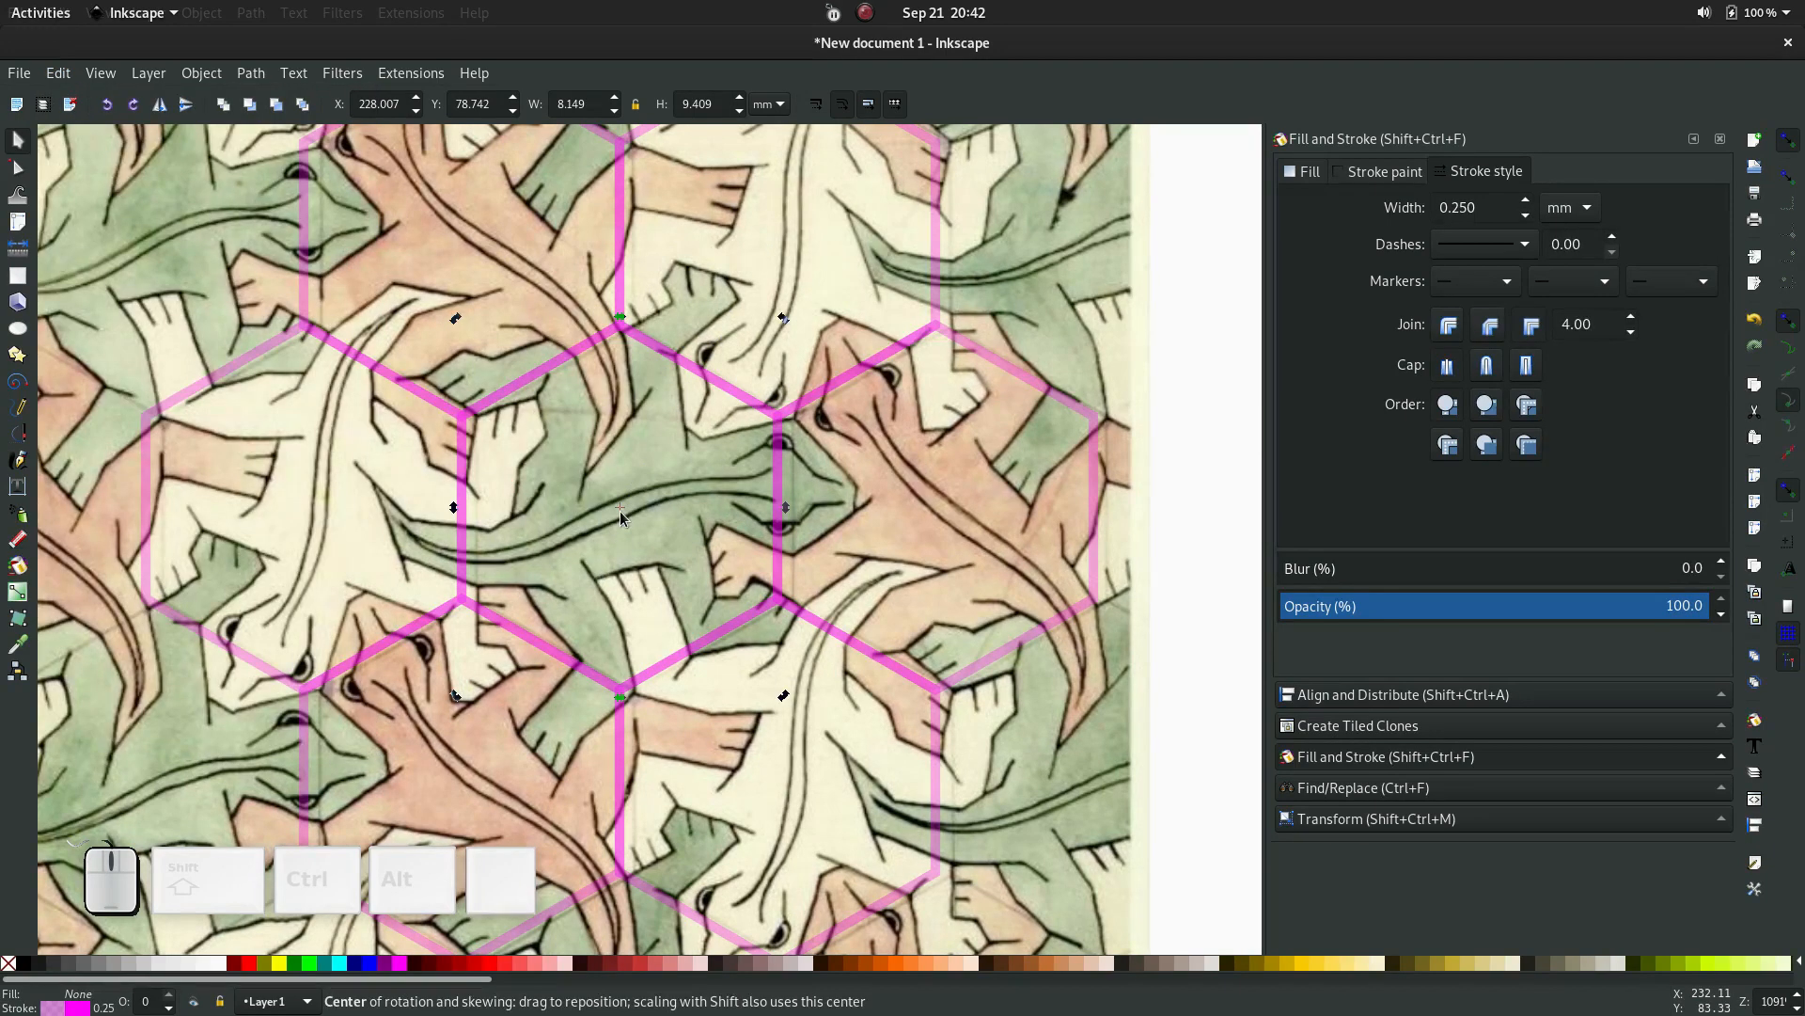
pyautogui.press('Home')
pyautogui.click(788, 500)
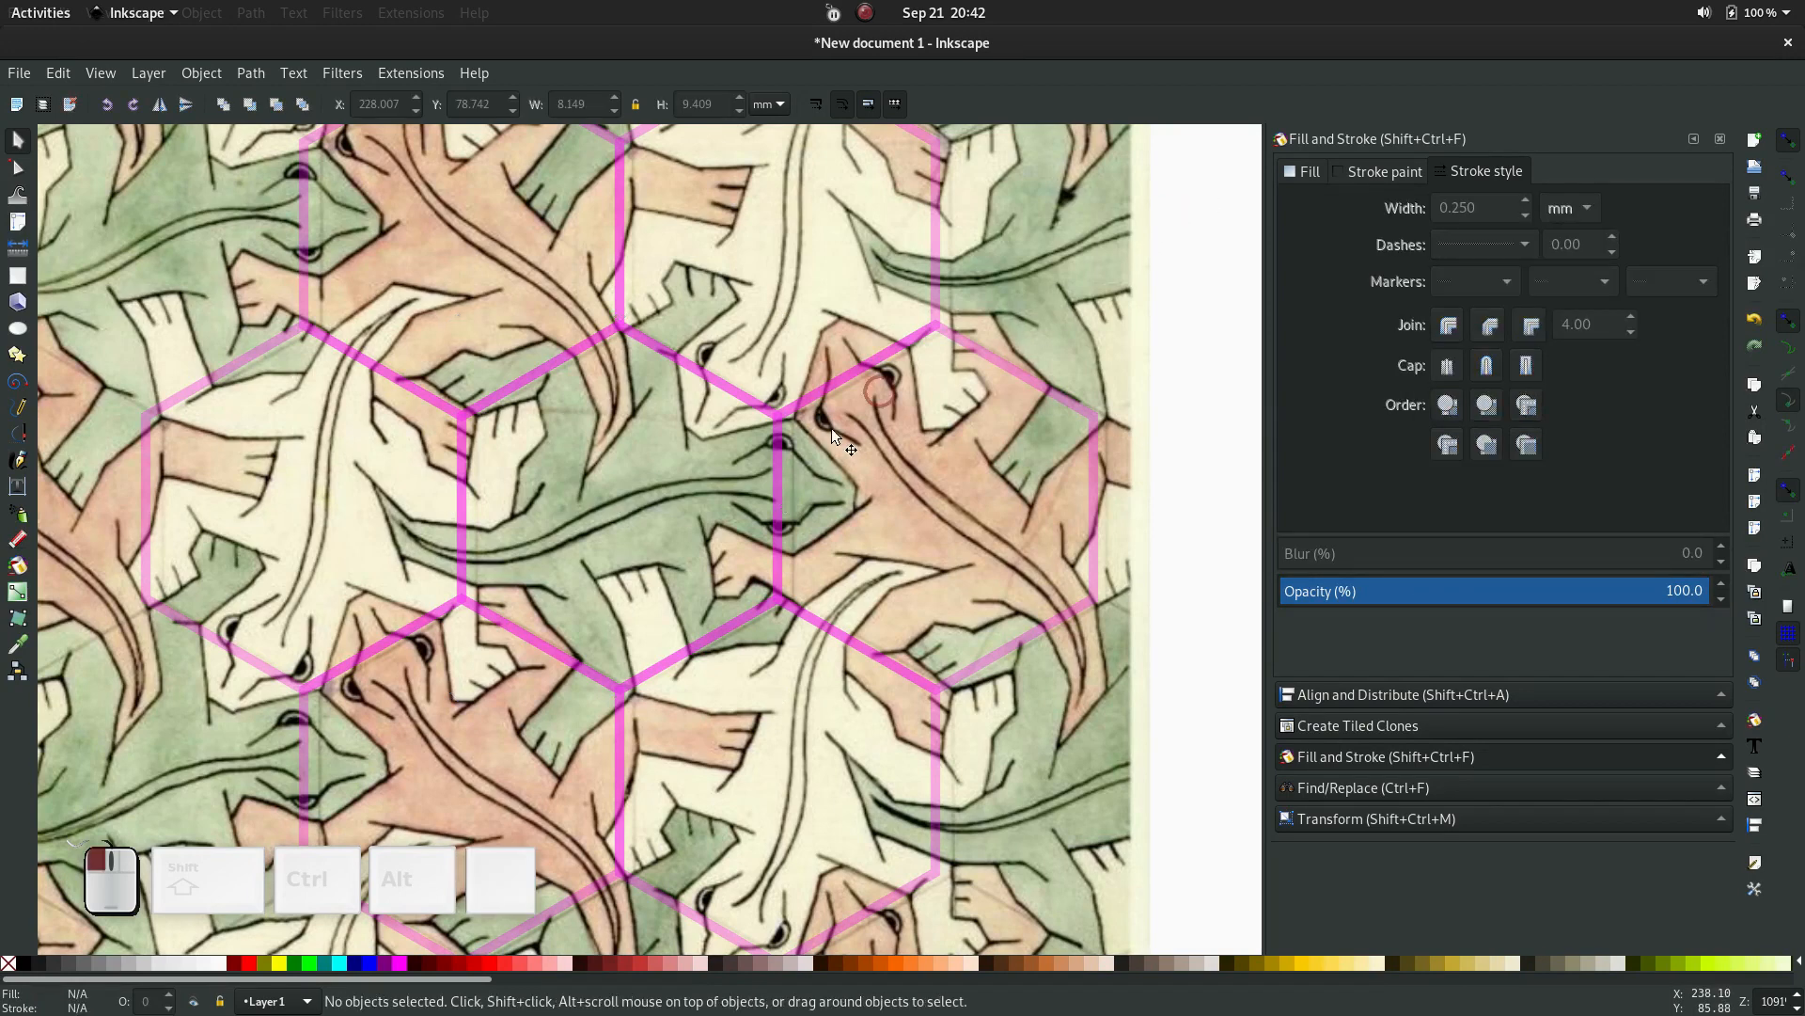
pyautogui.click(784, 506)
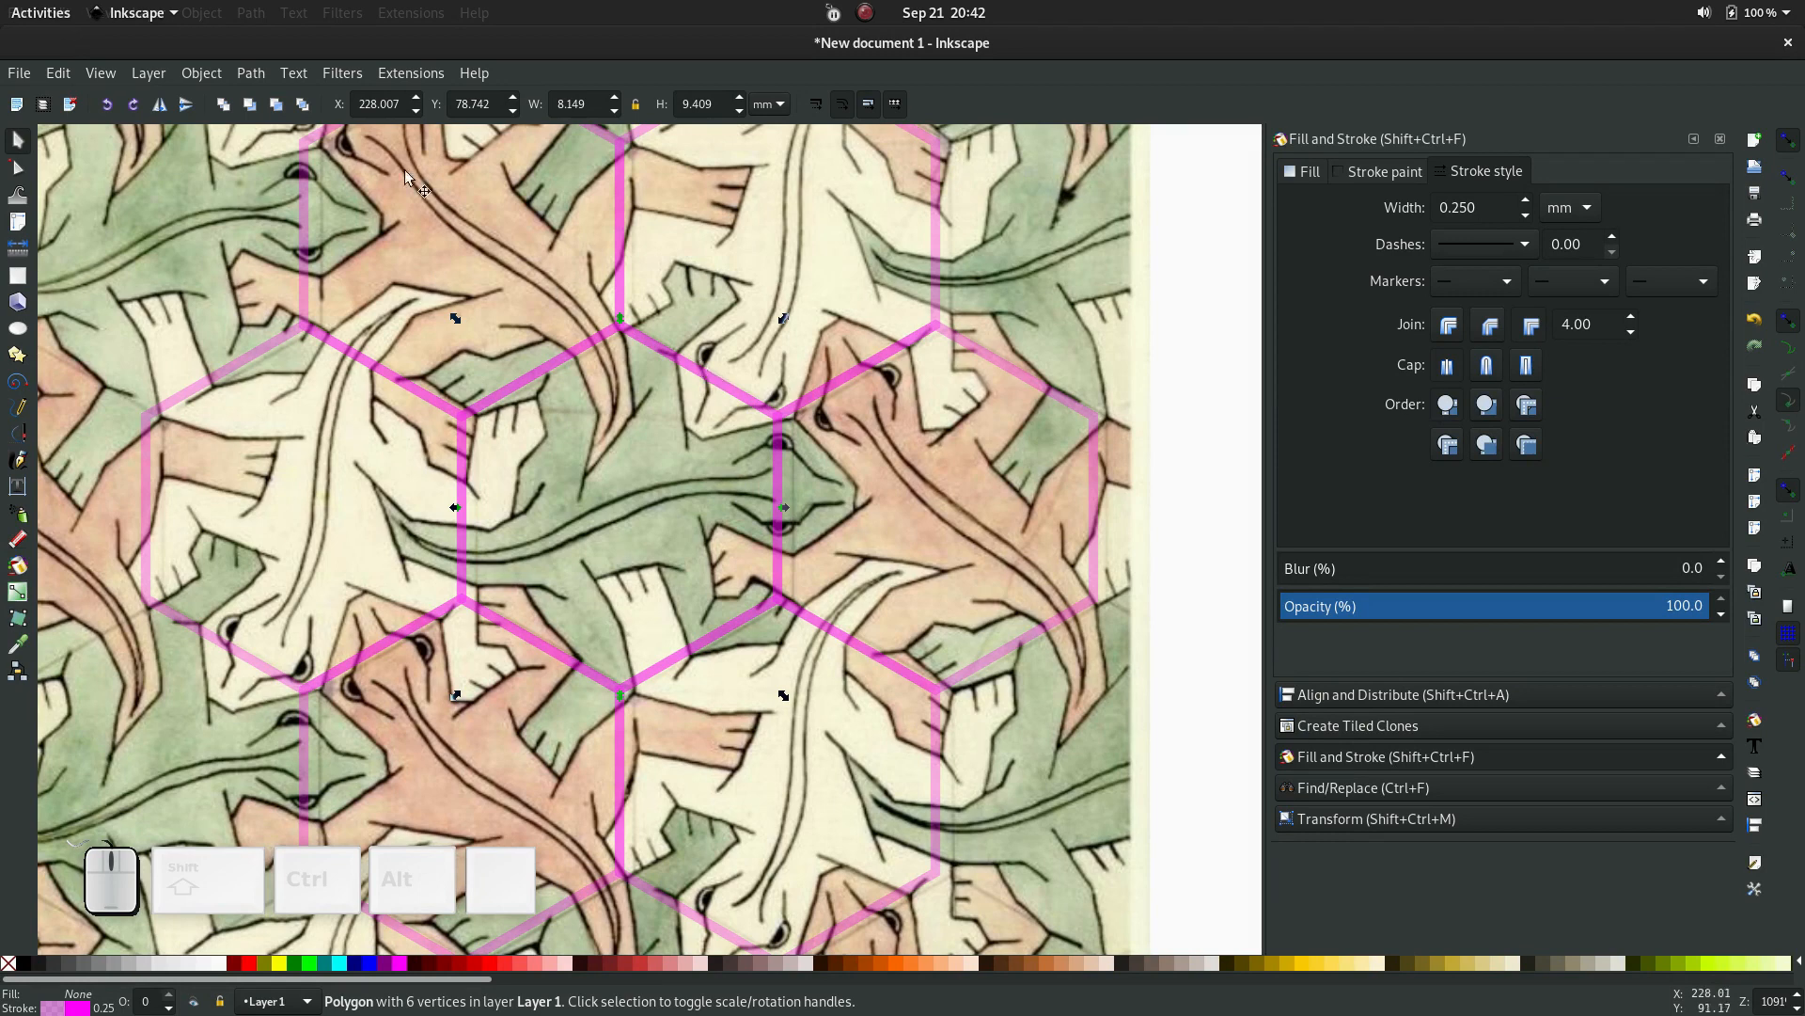
# Convert the original hexagon to a path and switch to node editing
pyautogui.click(251, 72)
pyautogui.click(292, 104)
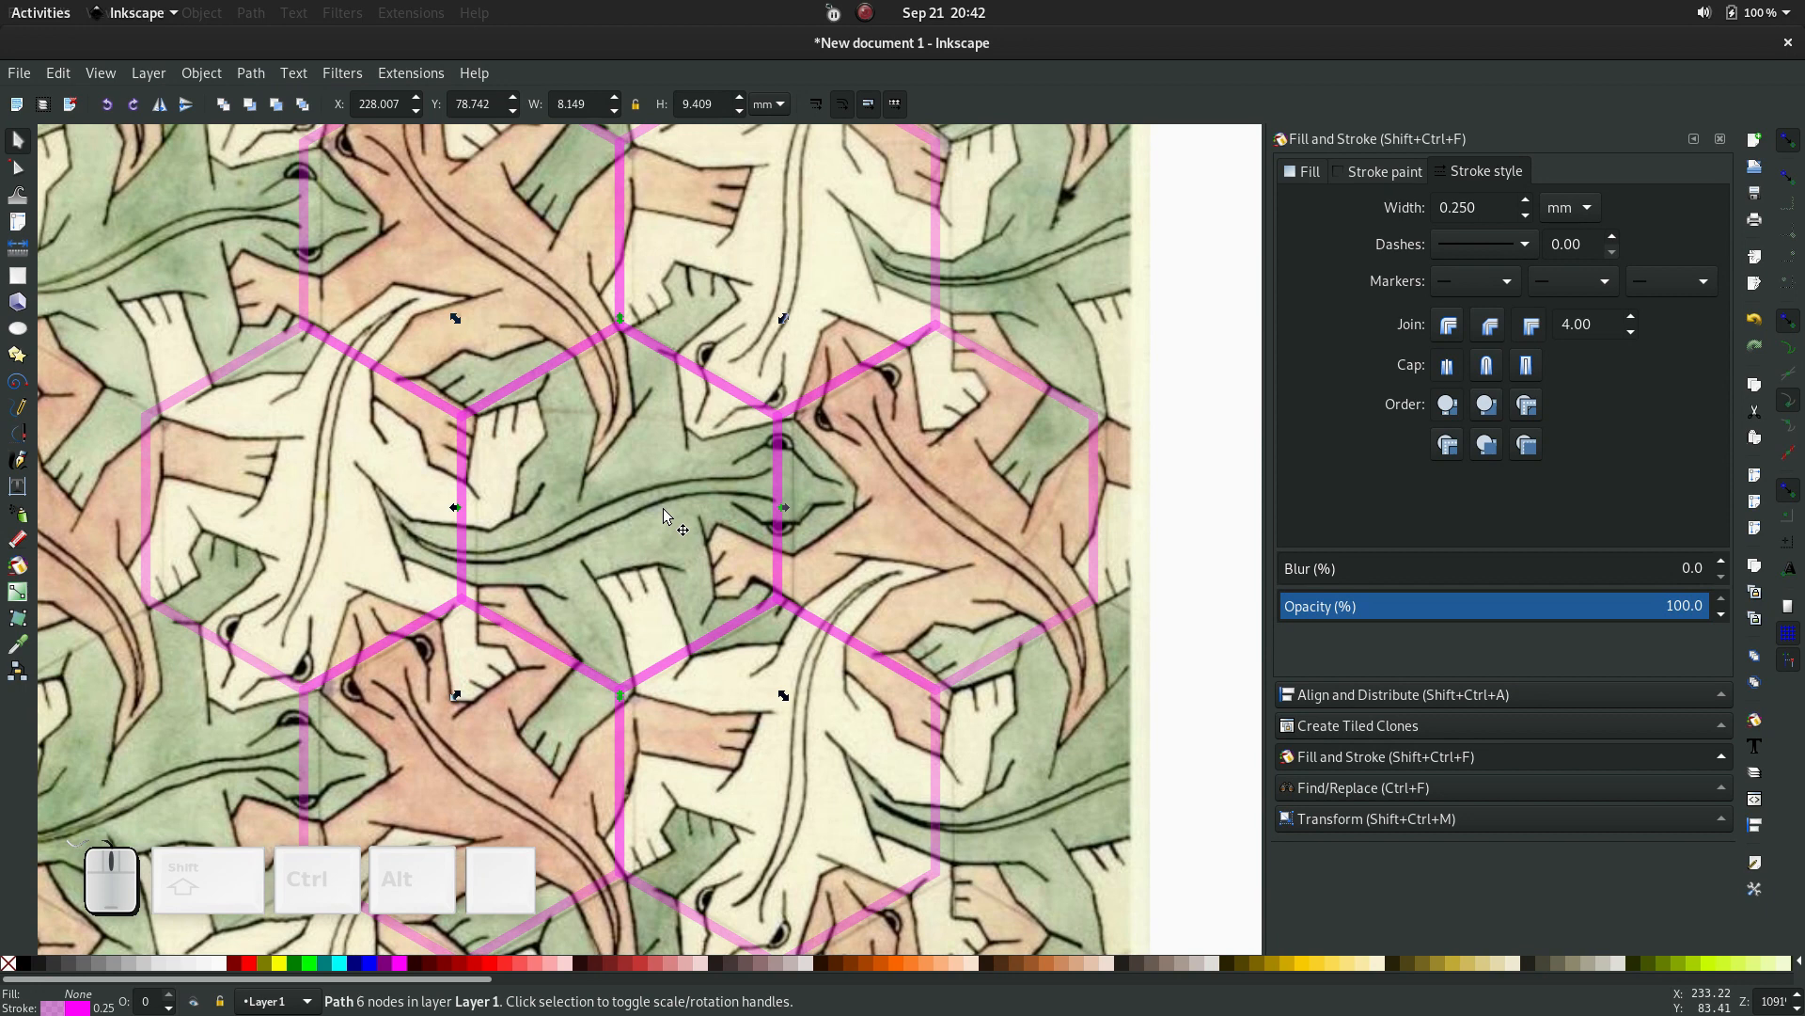
pyautogui.press('n')
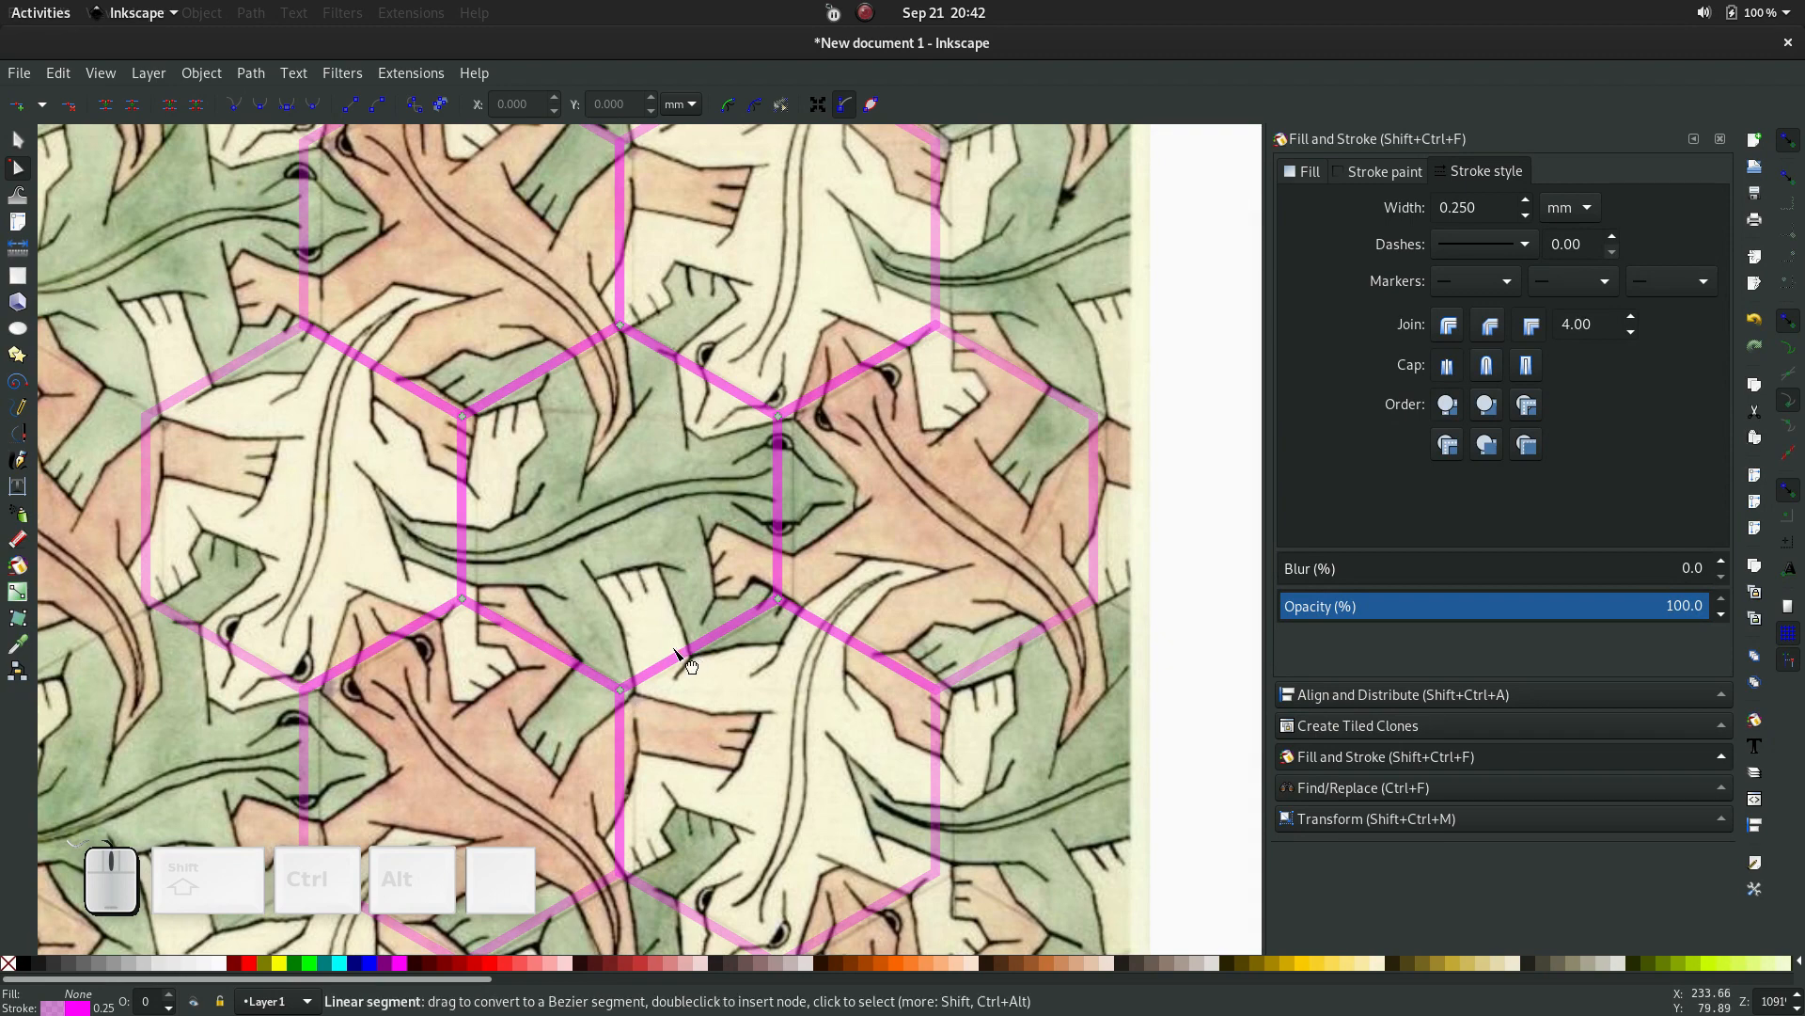
# Nudge the reference artwork so the lizard outlines line up with the hexagon grid
pyautogui.scroll(2, 577, 654)
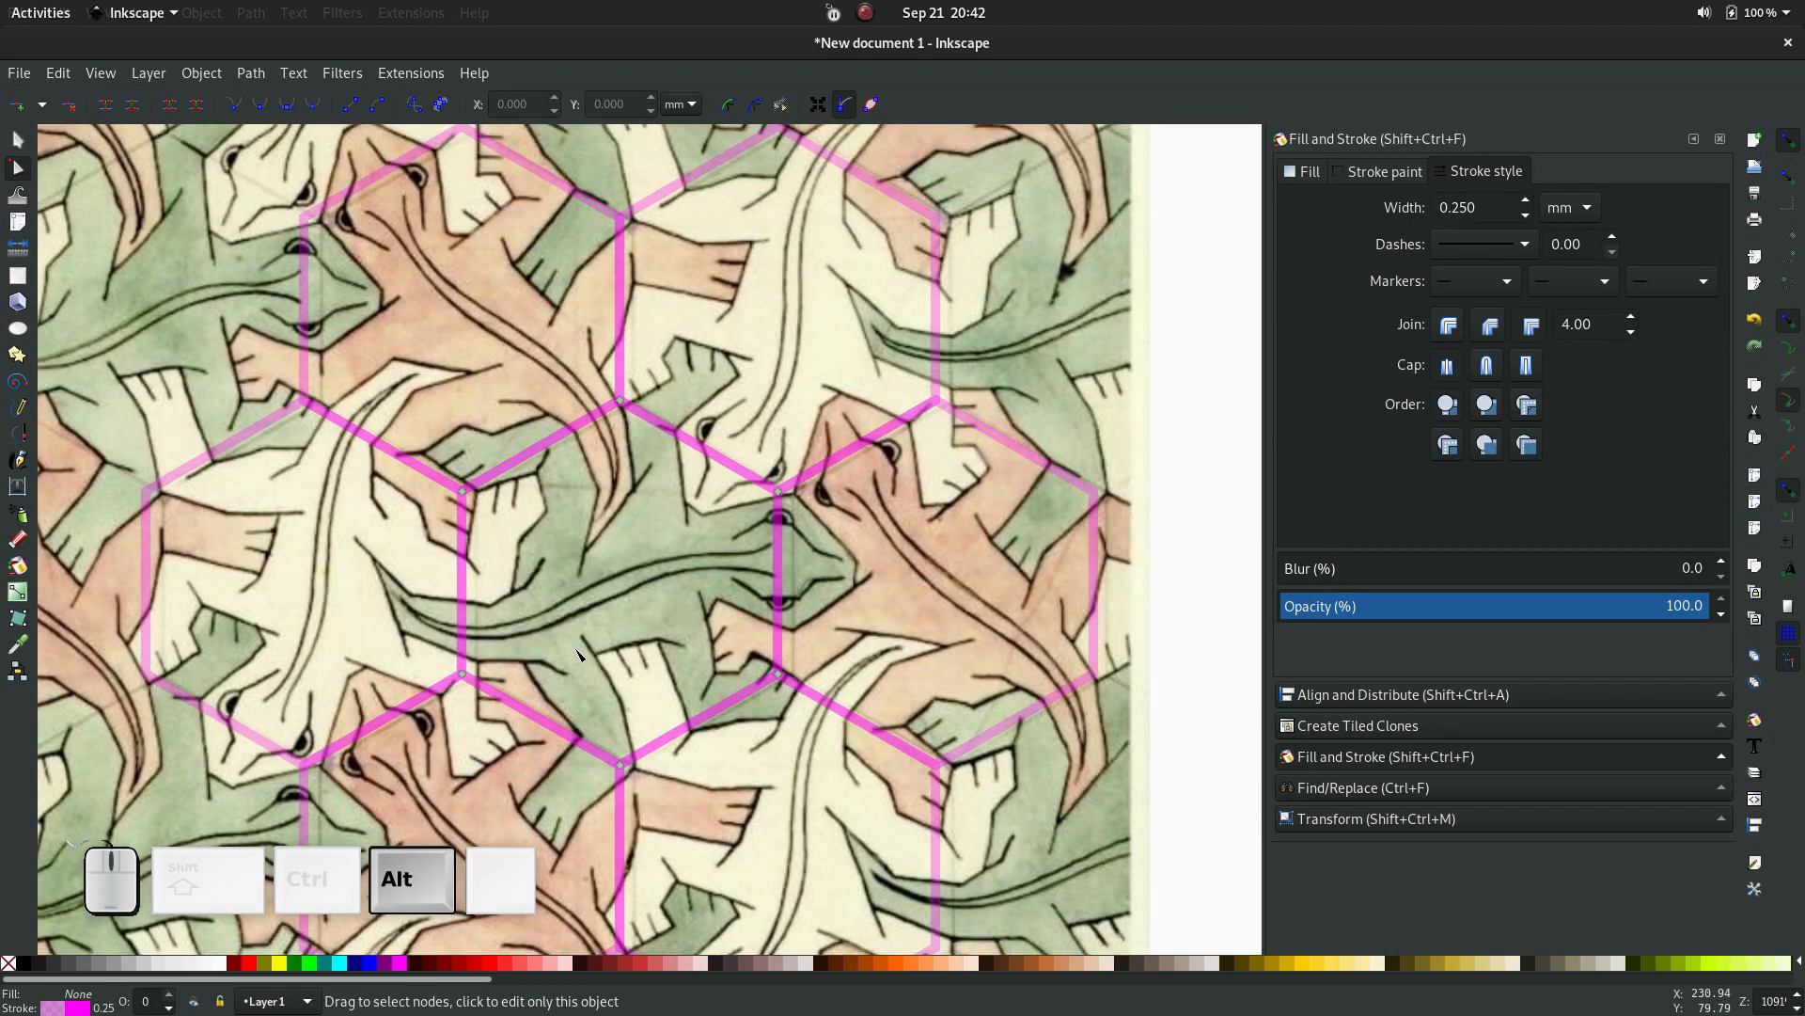
pyautogui.scroll(4, 577, 654)
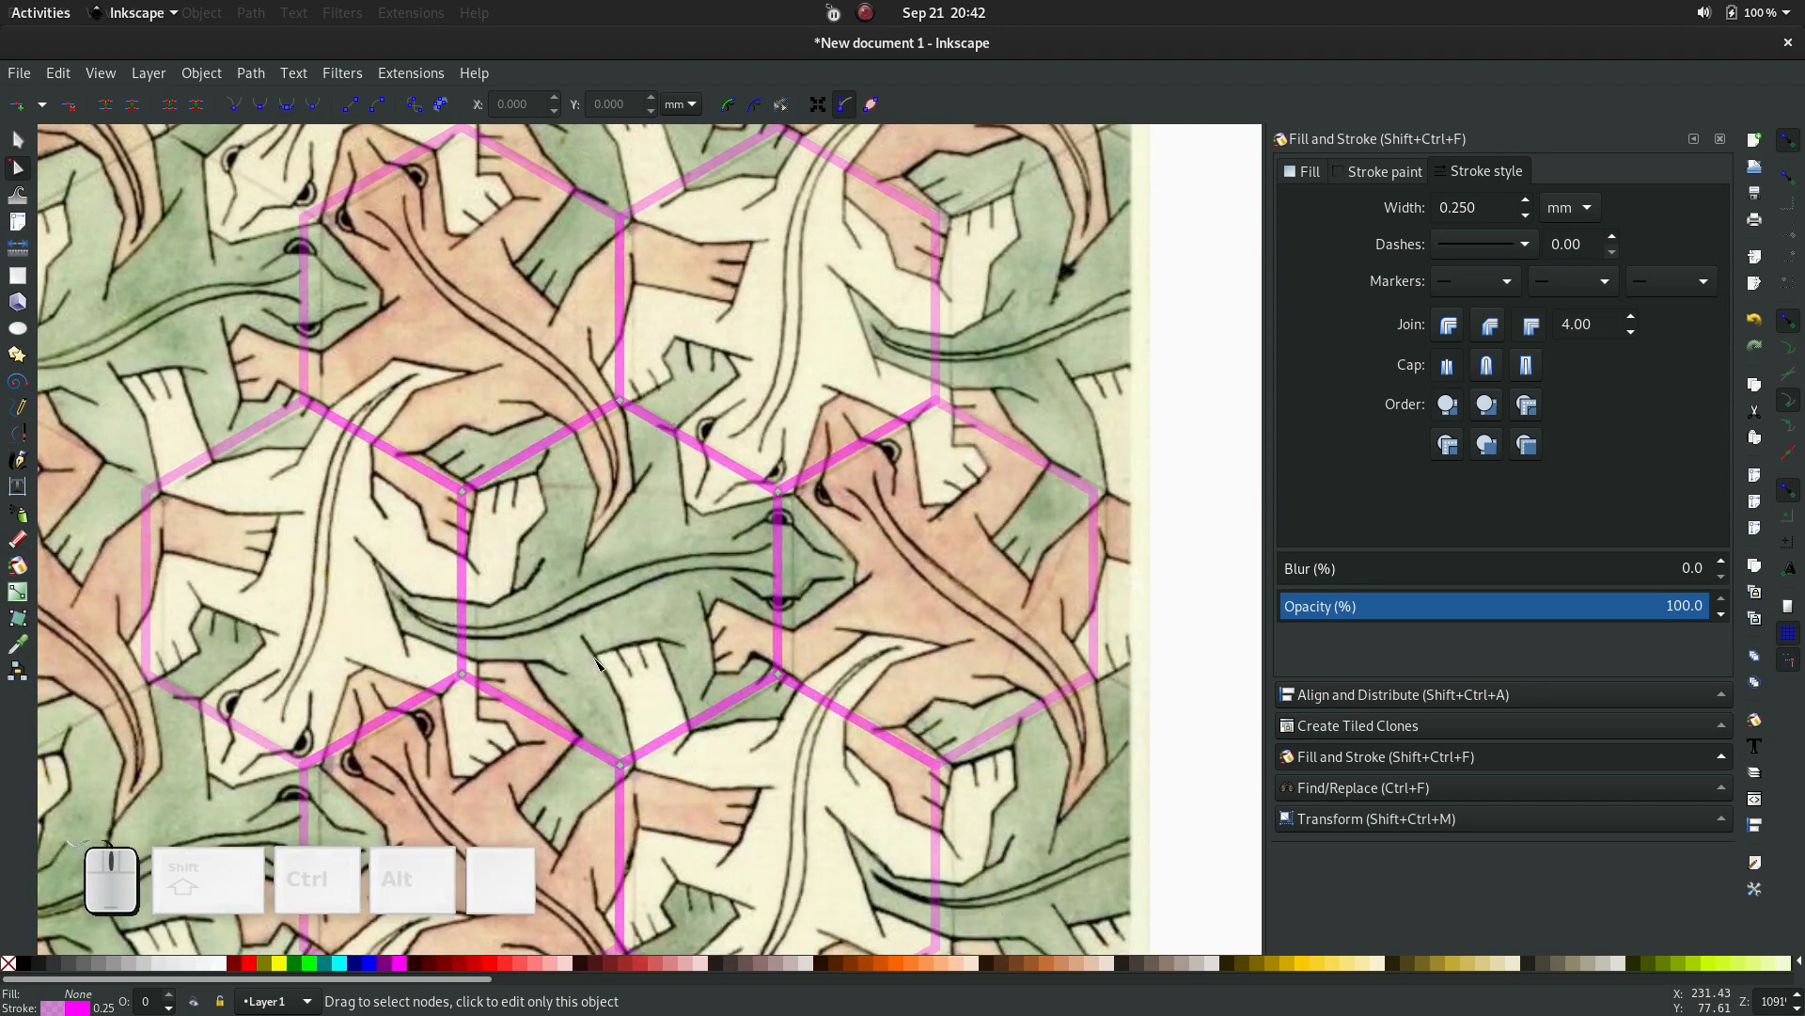
pyautogui.scroll(6, 691, 602)
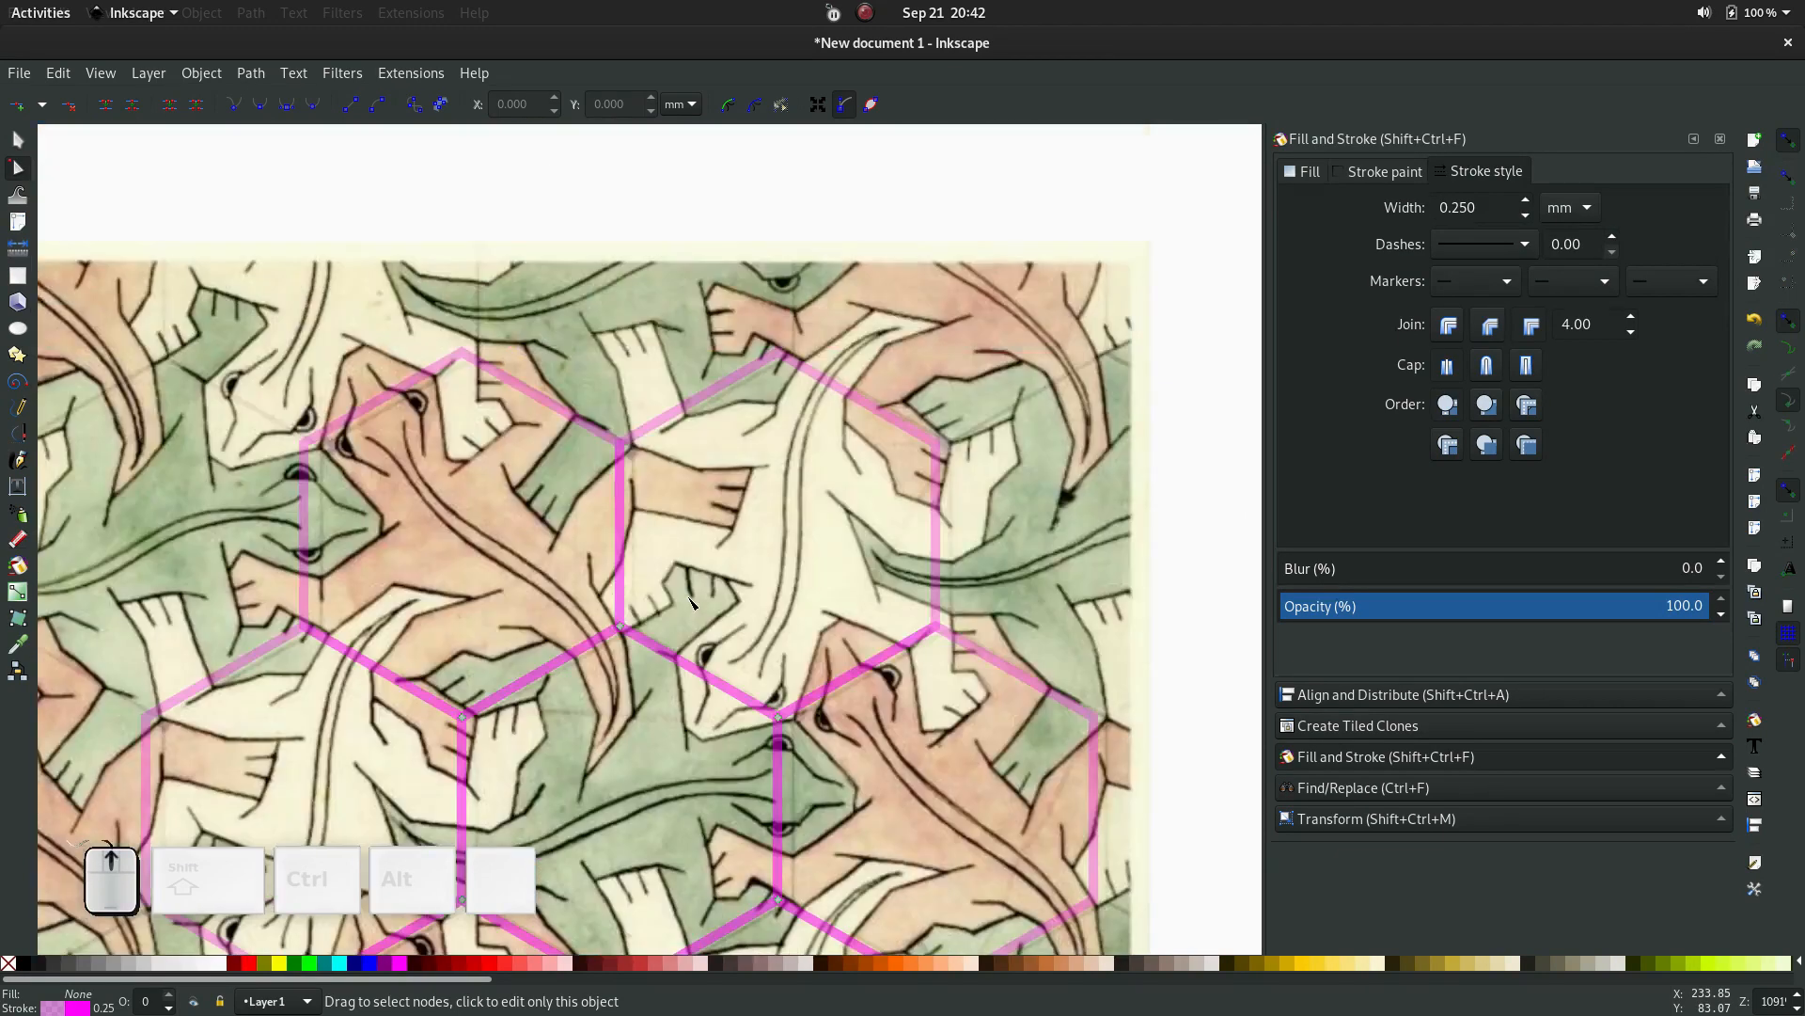
pyautogui.scroll(-4, 691, 602)
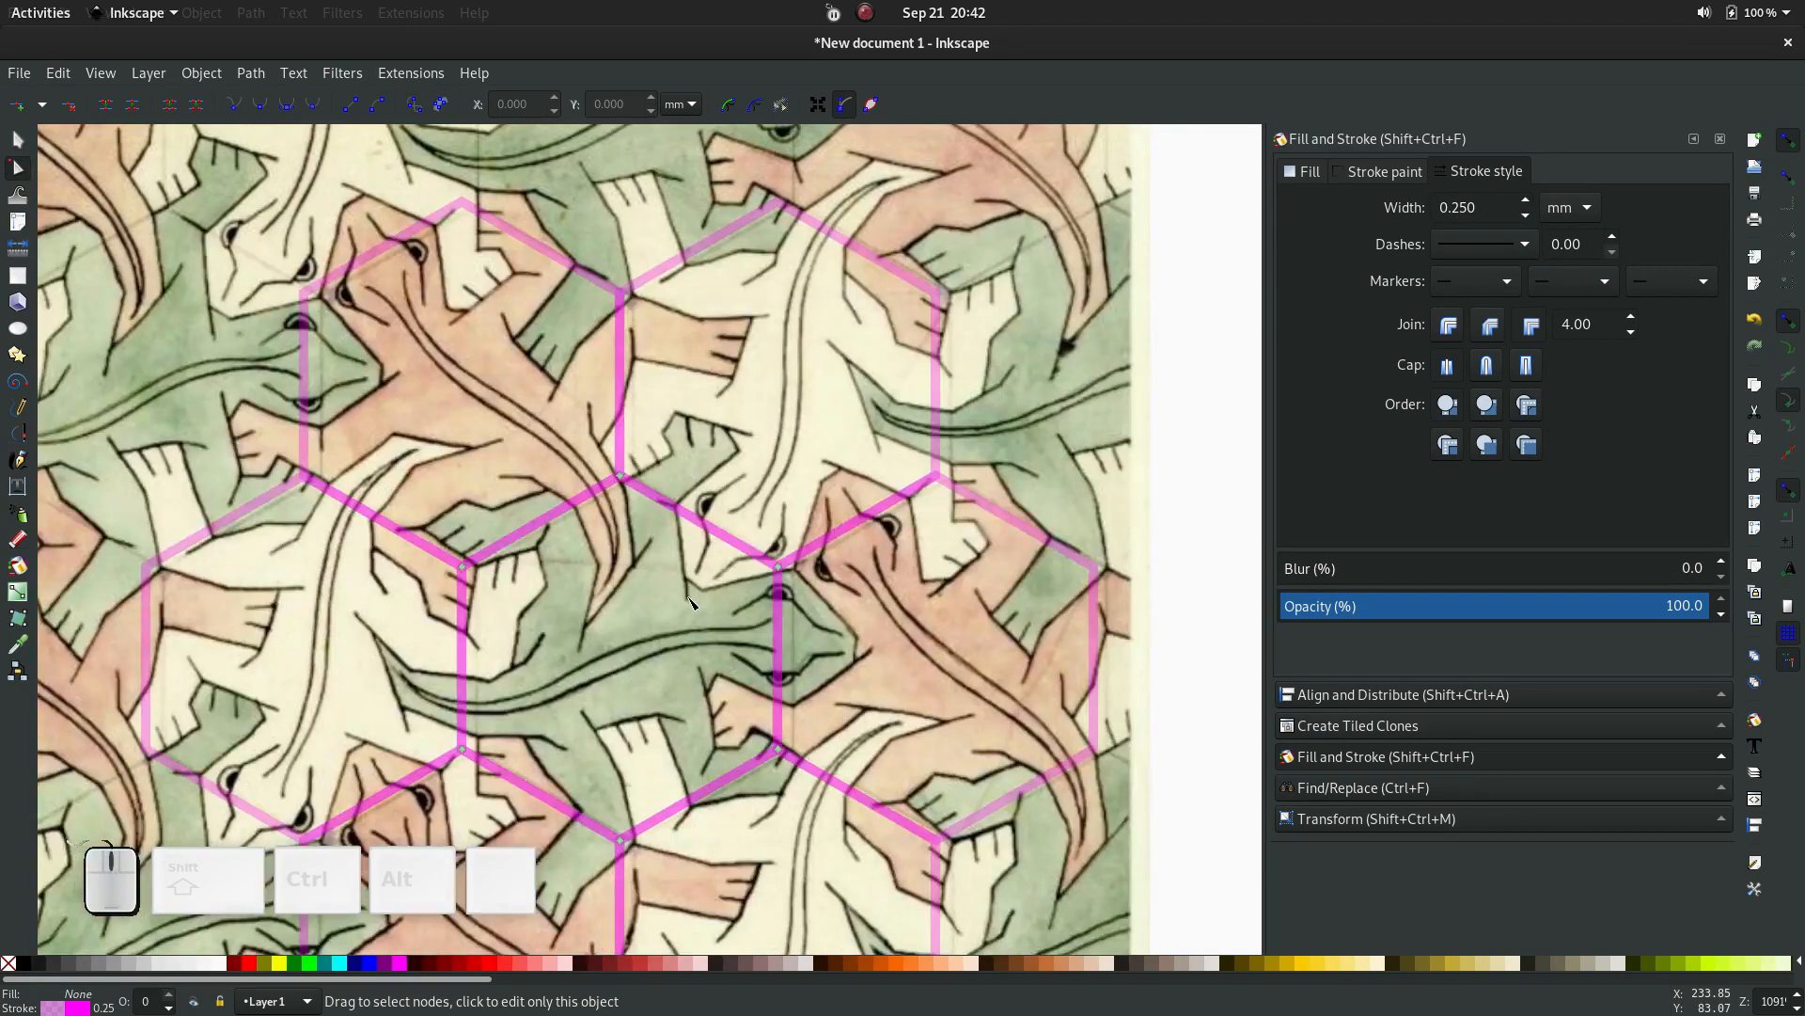
pyautogui.scroll(-2, 692, 601)
pyautogui.scroll(2, 691, 602)
pyautogui.press('F1')
pyautogui.moveTo(1057, 348); pyautogui.dragTo(1039, 344)
pyautogui.keyDown('ctrl'); pyautogui.scroll(2, 736, 729); pyautogui.keyUp('ctrl')
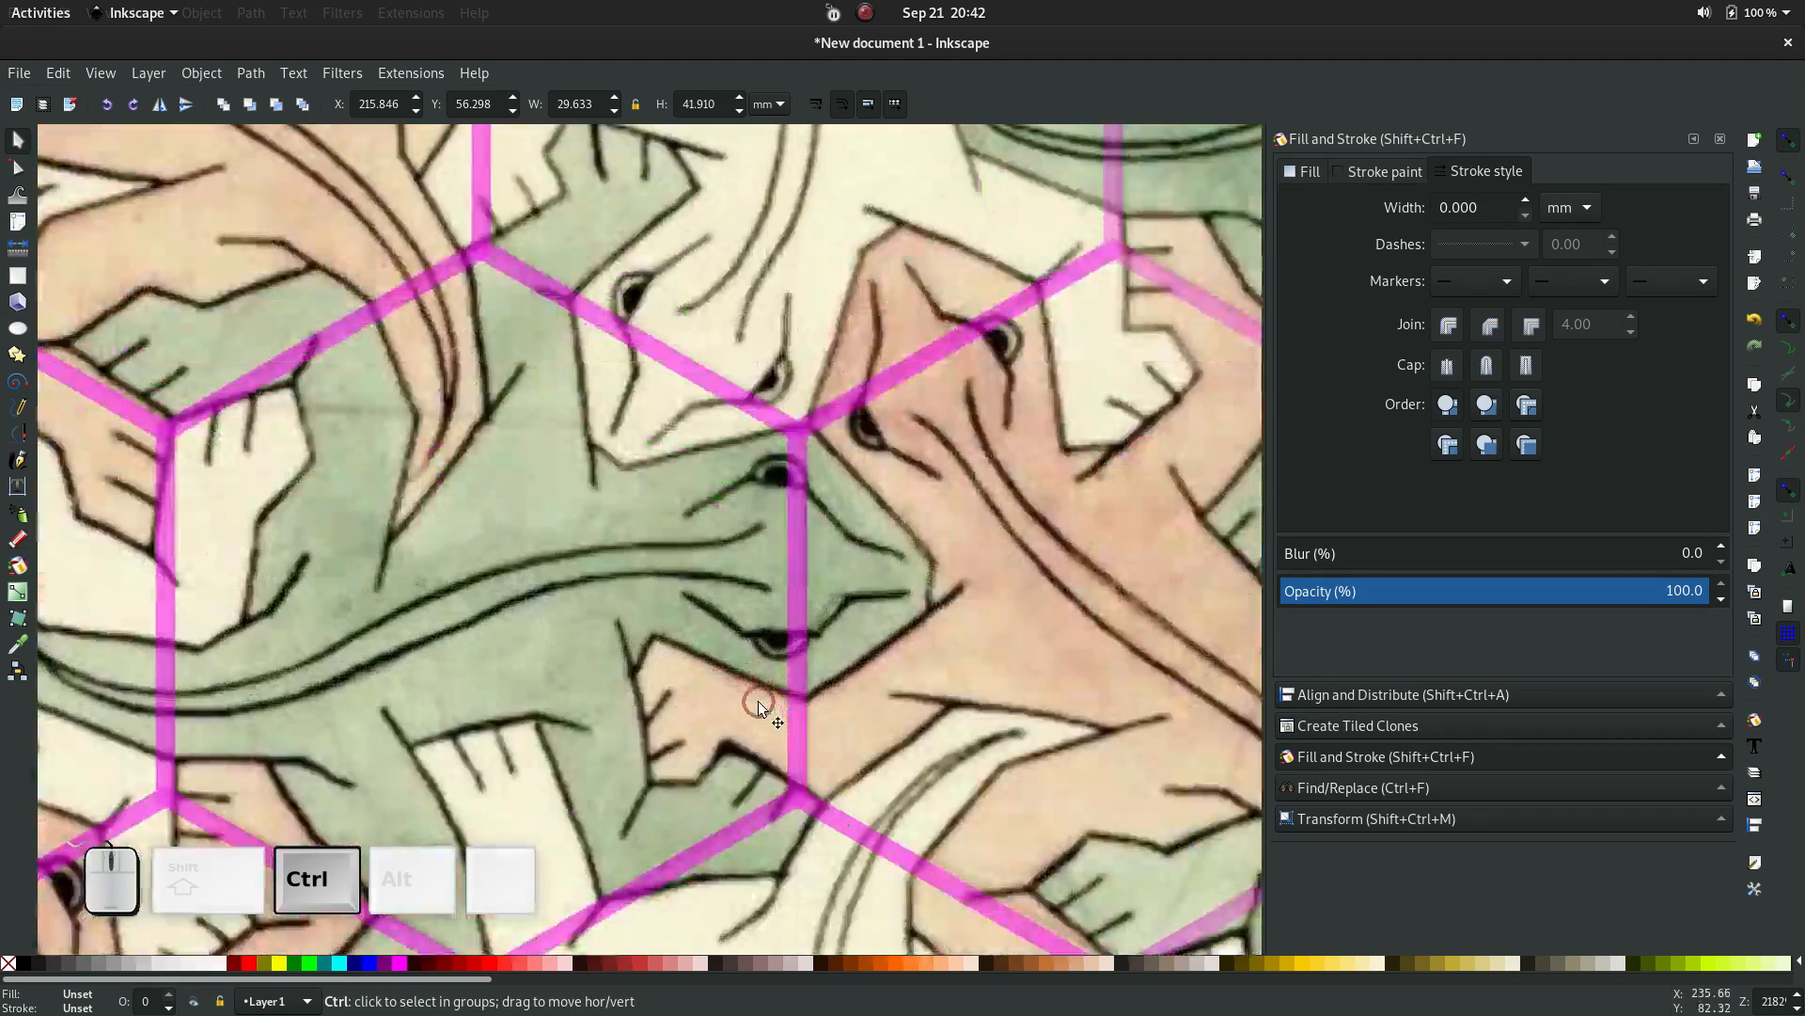
pyautogui.keyDown('ctrl'); pyautogui.scroll(-1, 780, 652); pyautogui.keyUp('ctrl')
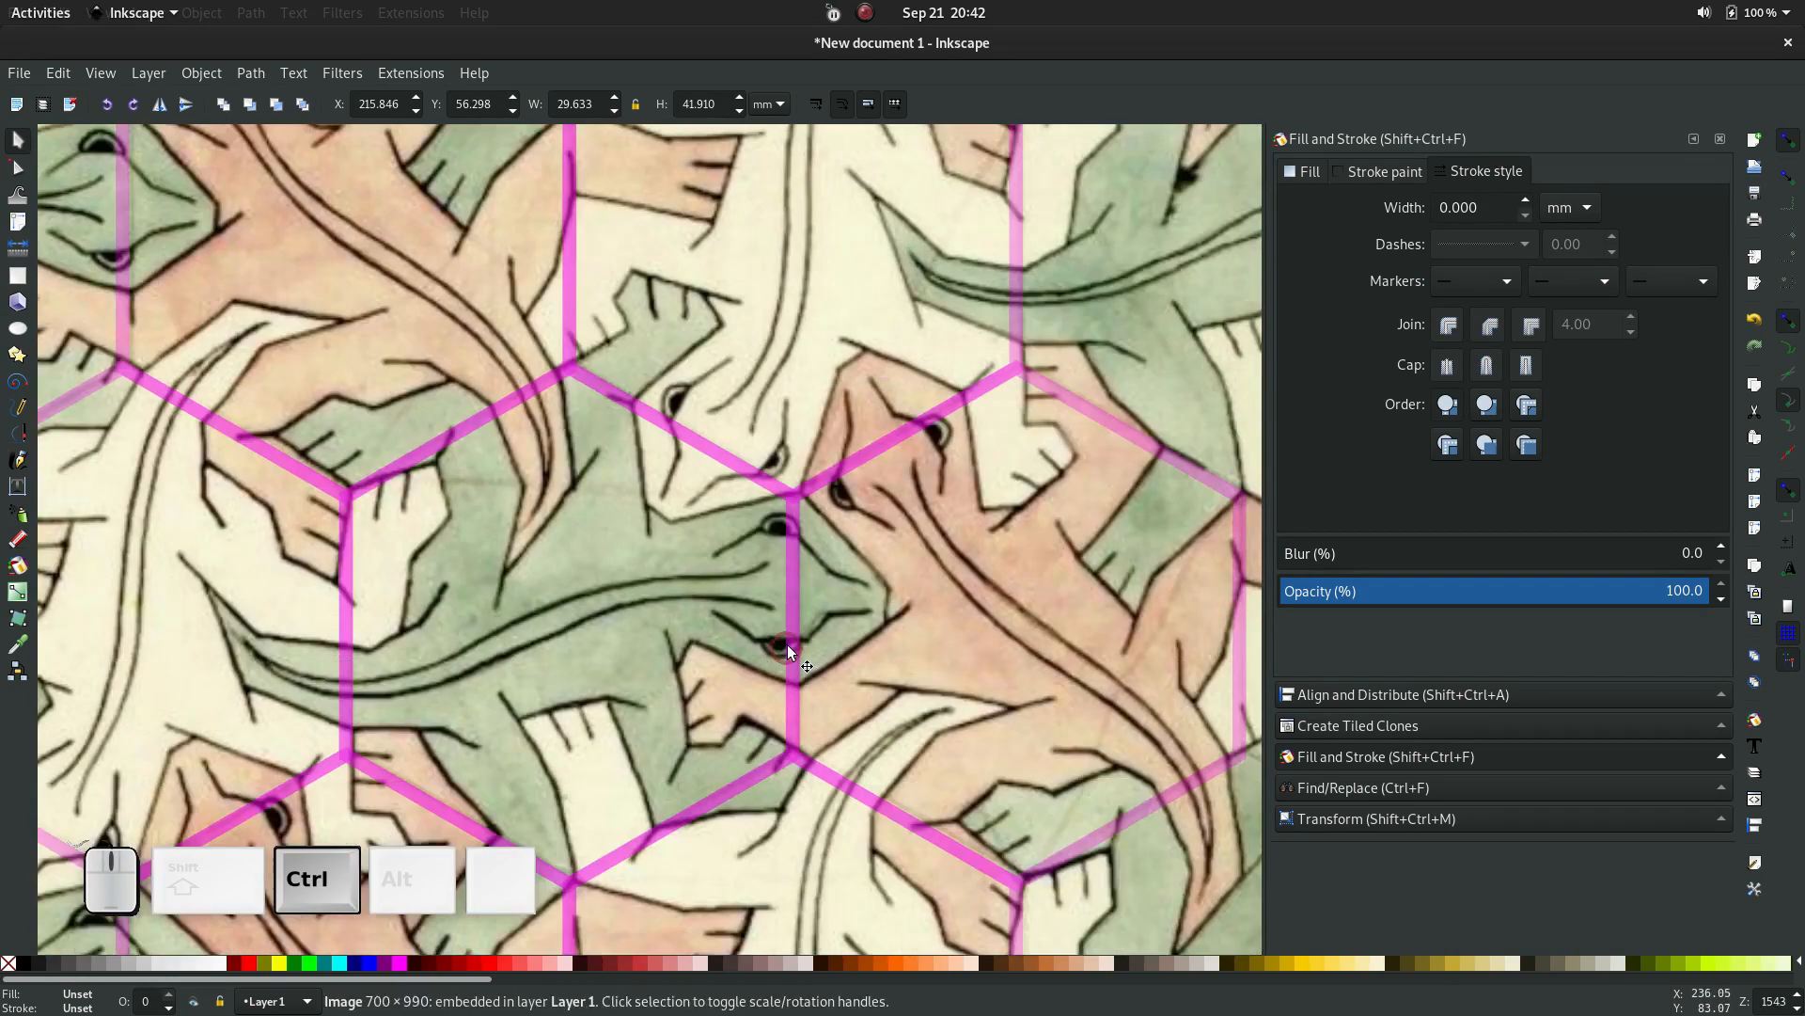
pyautogui.keyDown('ctrl'); pyautogui.scroll(-1, 788, 645); pyautogui.keyUp('ctrl')
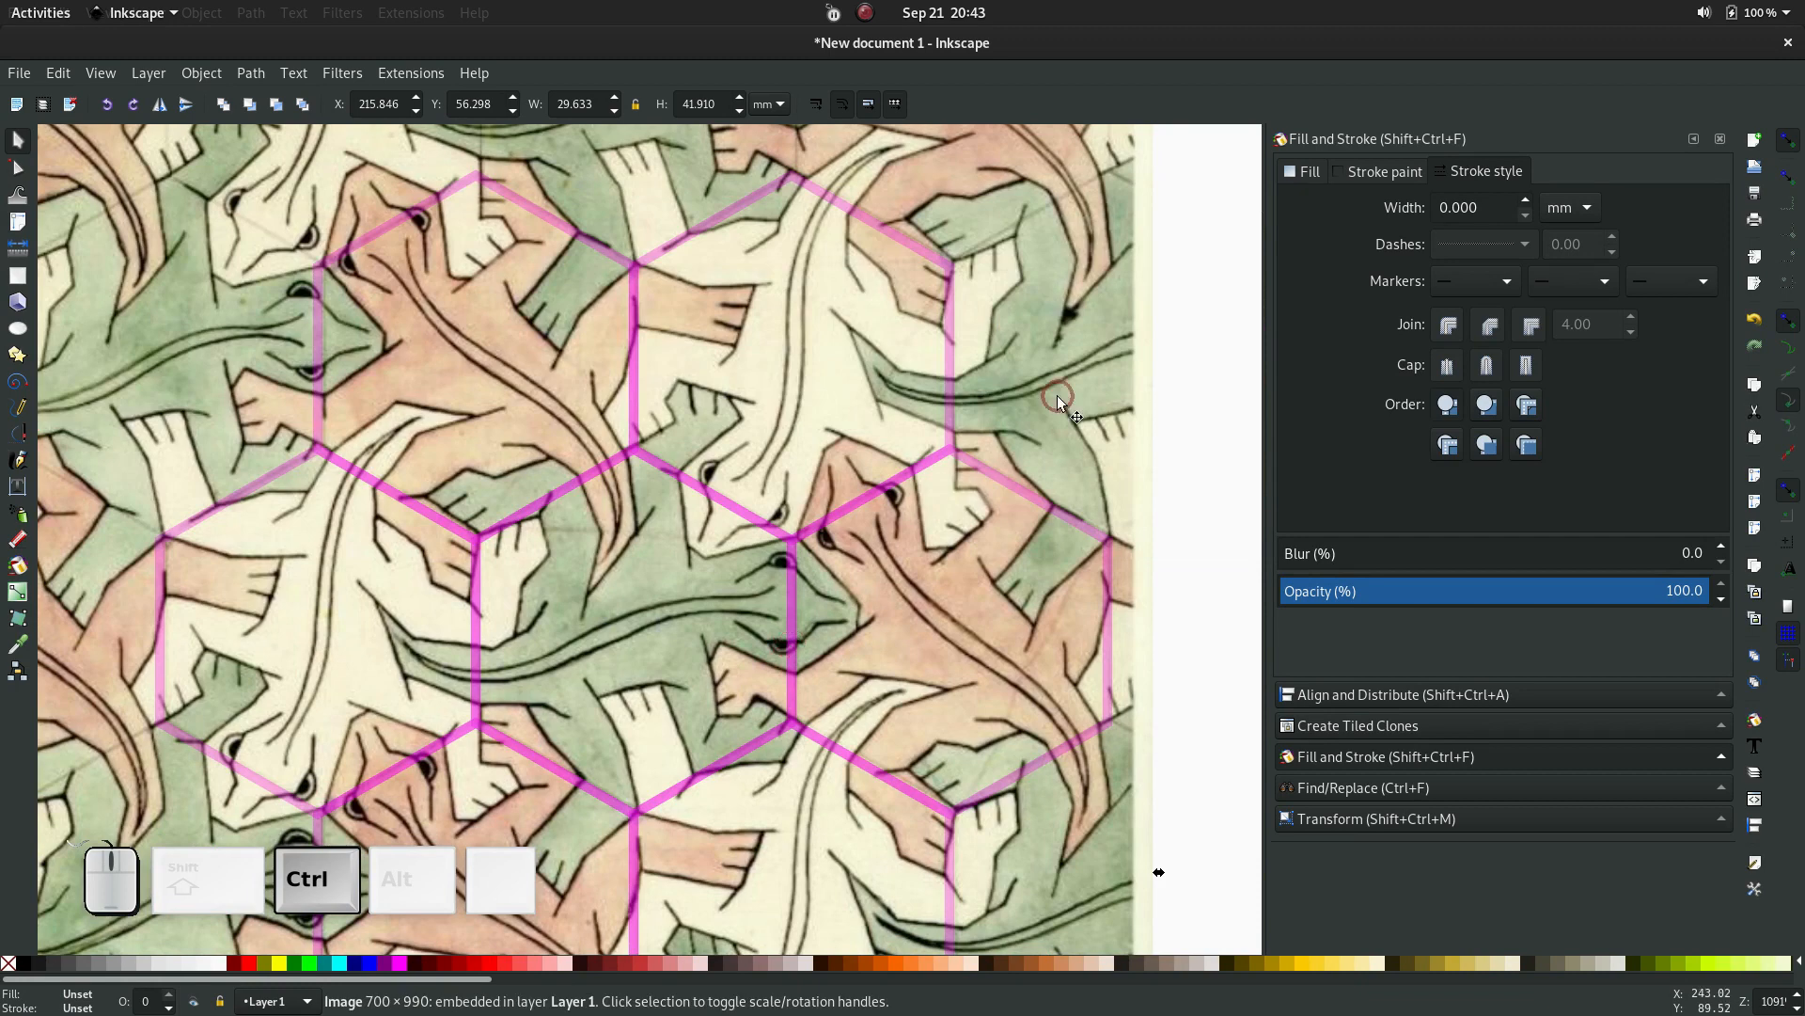
pyautogui.moveTo(1059, 395)
pyautogui.mouseDown()
pyautogui.moveTo(1072, 380)
pyautogui.moveTo(1049, 402)
pyautogui.mouseUp()
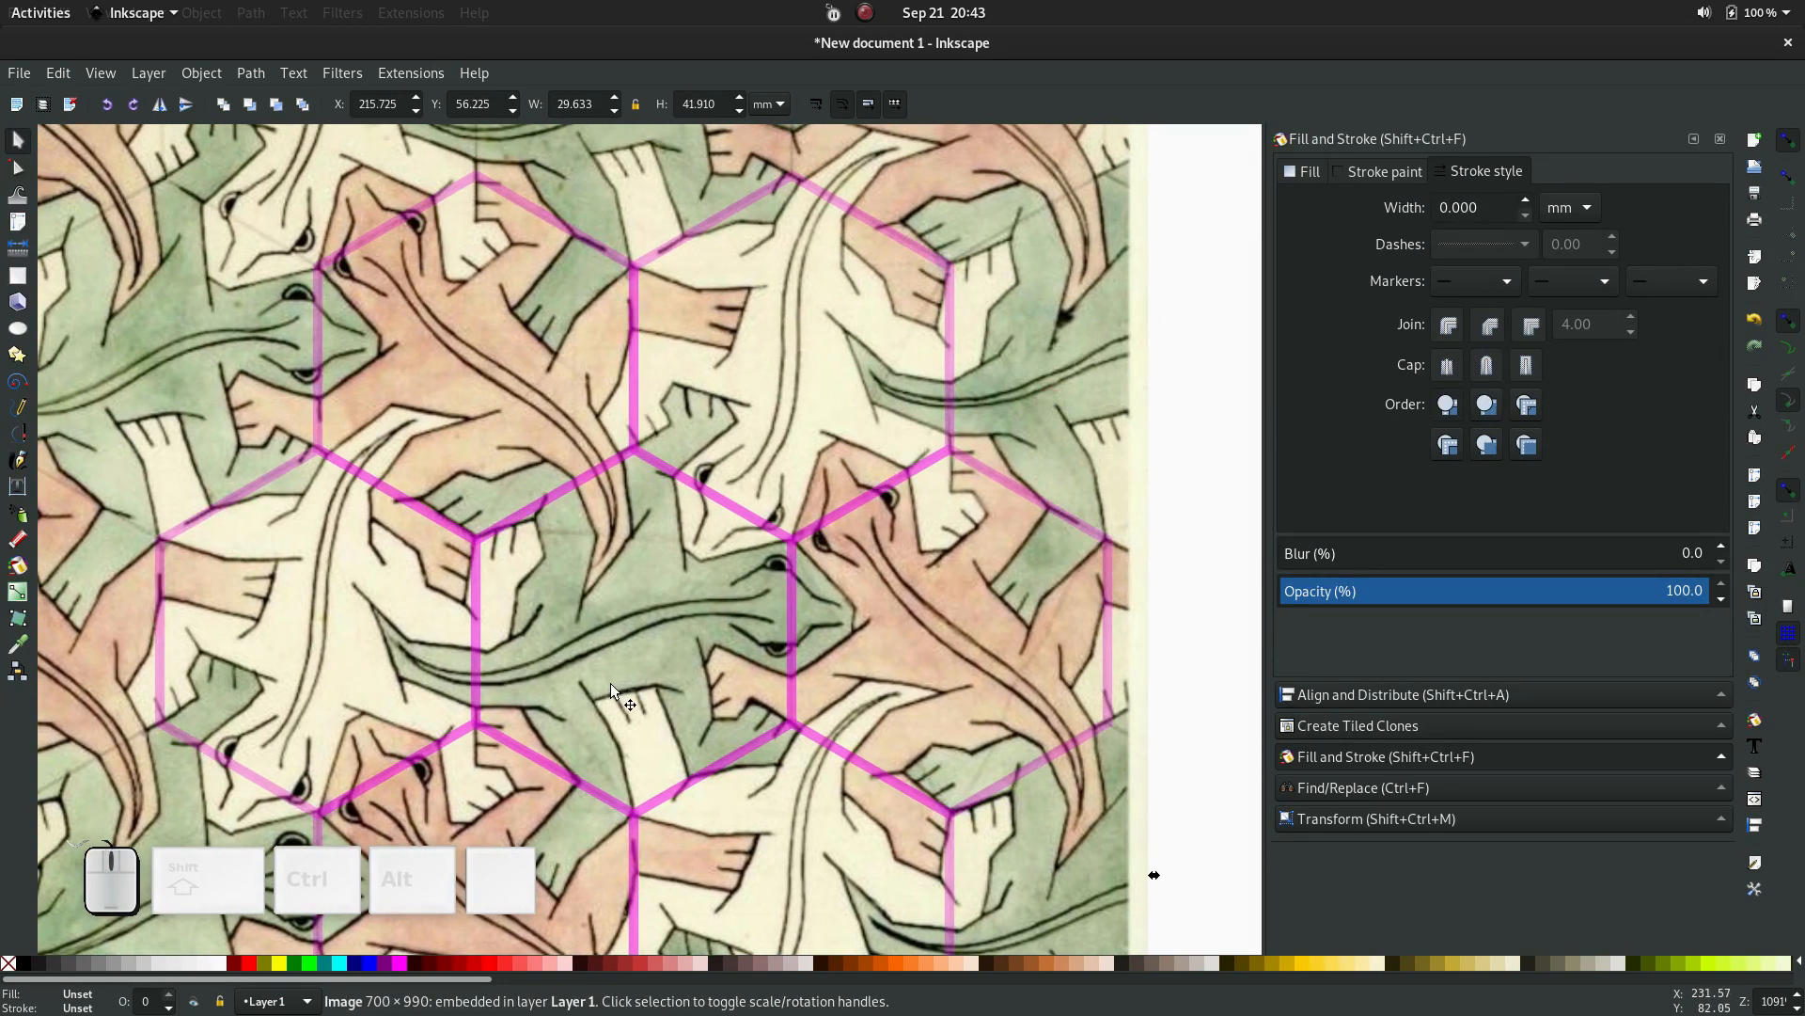
pyautogui.keyDown('ctrl'); pyautogui.scroll(3, 605, 668); pyautogui.keyUp('ctrl')
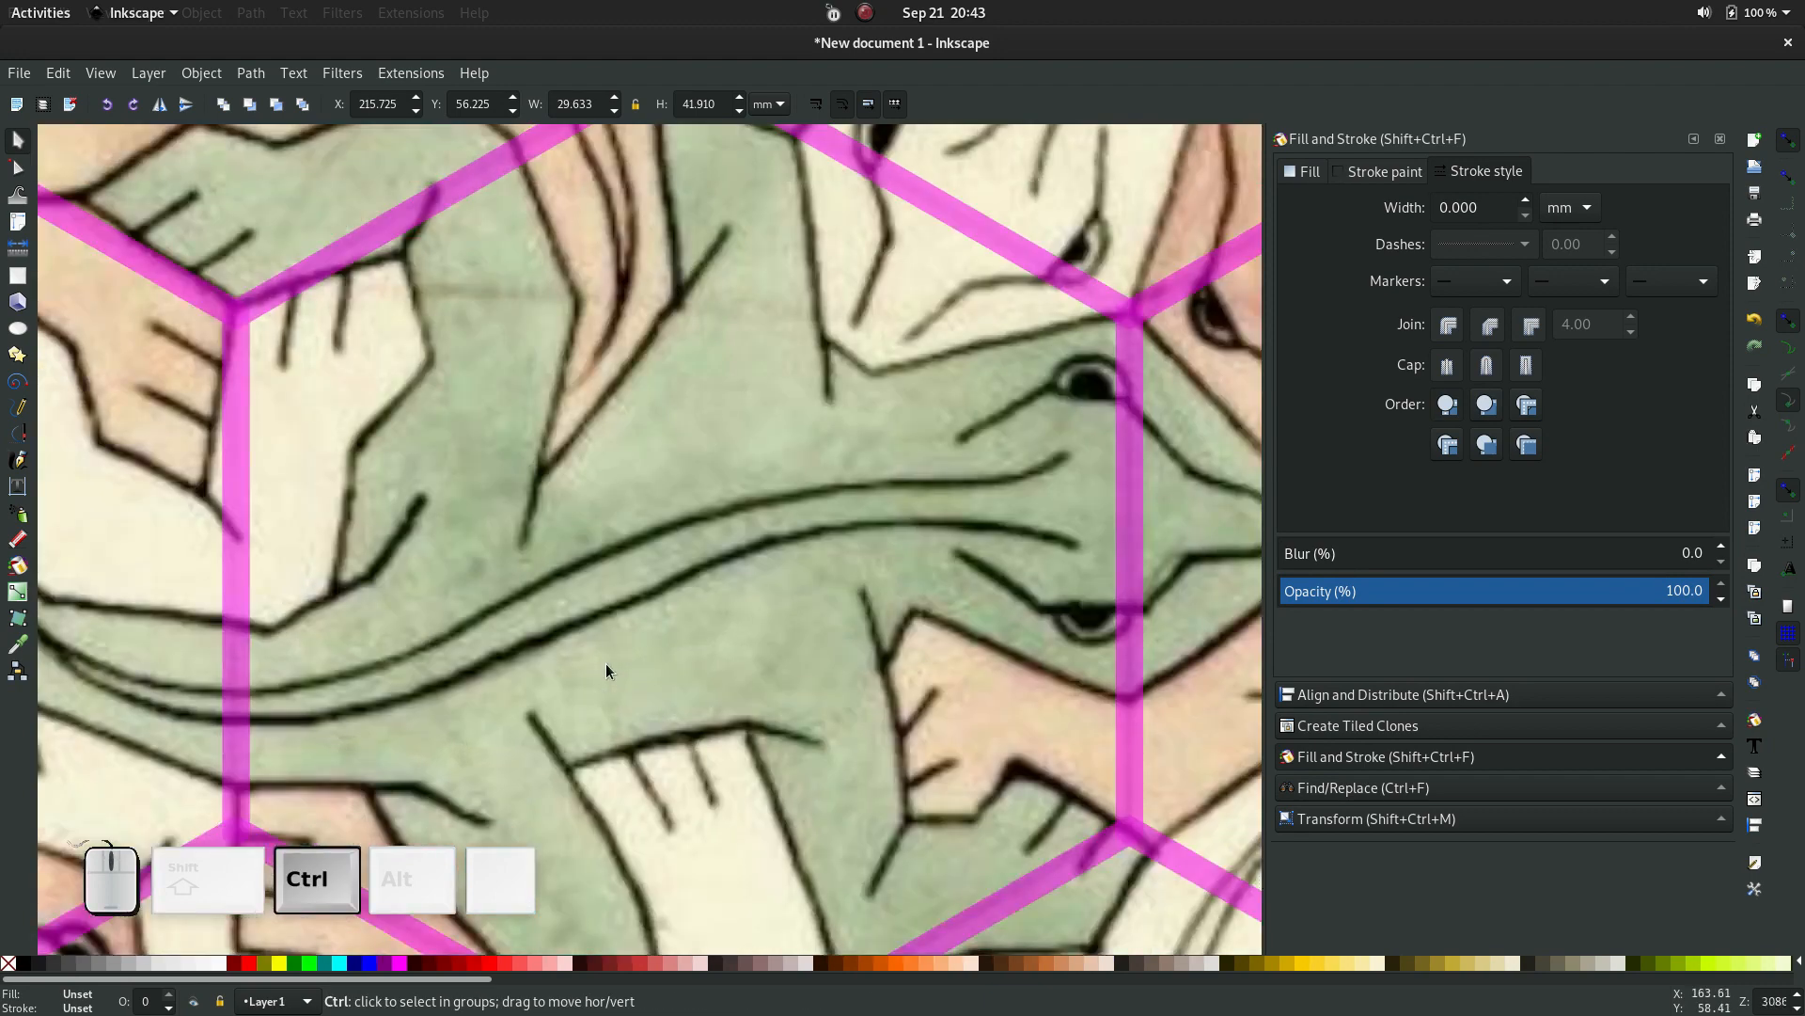
pyautogui.keyDown('ctrl'); pyautogui.scroll(-3, 606, 665); pyautogui.keyUp('ctrl')
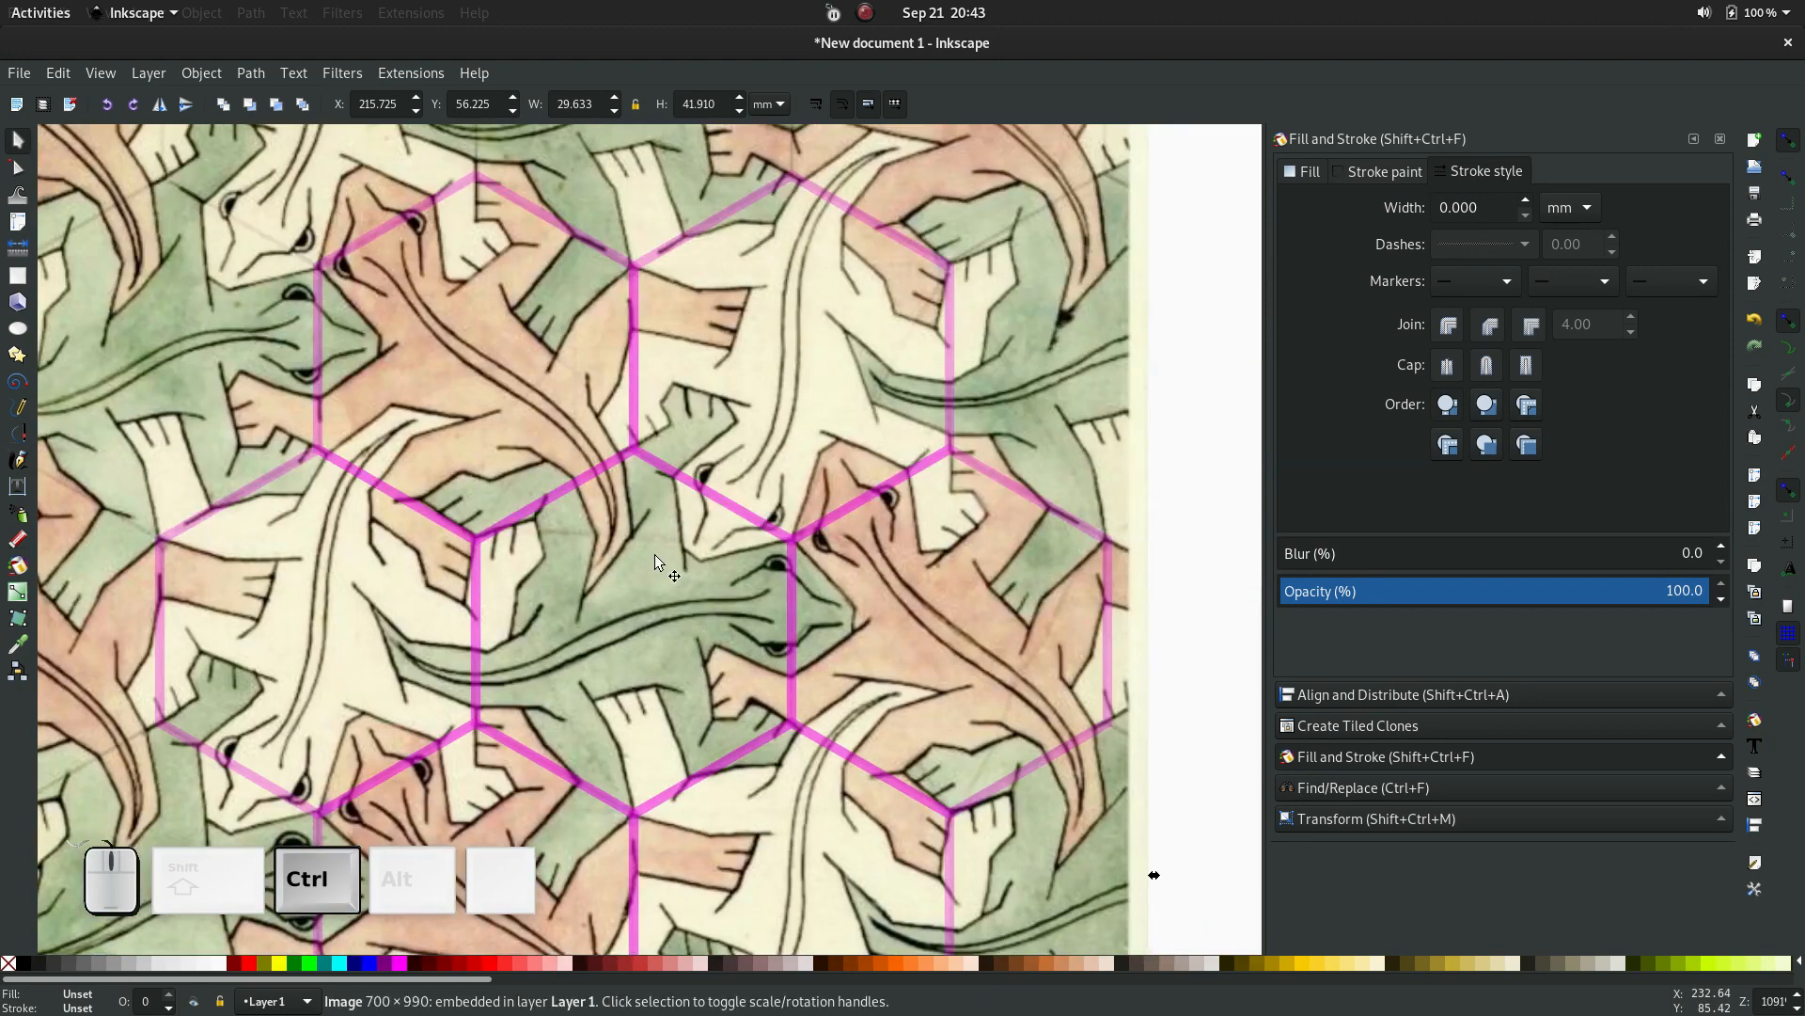
# Add a node on the central hexagon's lower-left side and move it onto the bend of the green lizard's lower leg
pyautogui.click(715, 498)
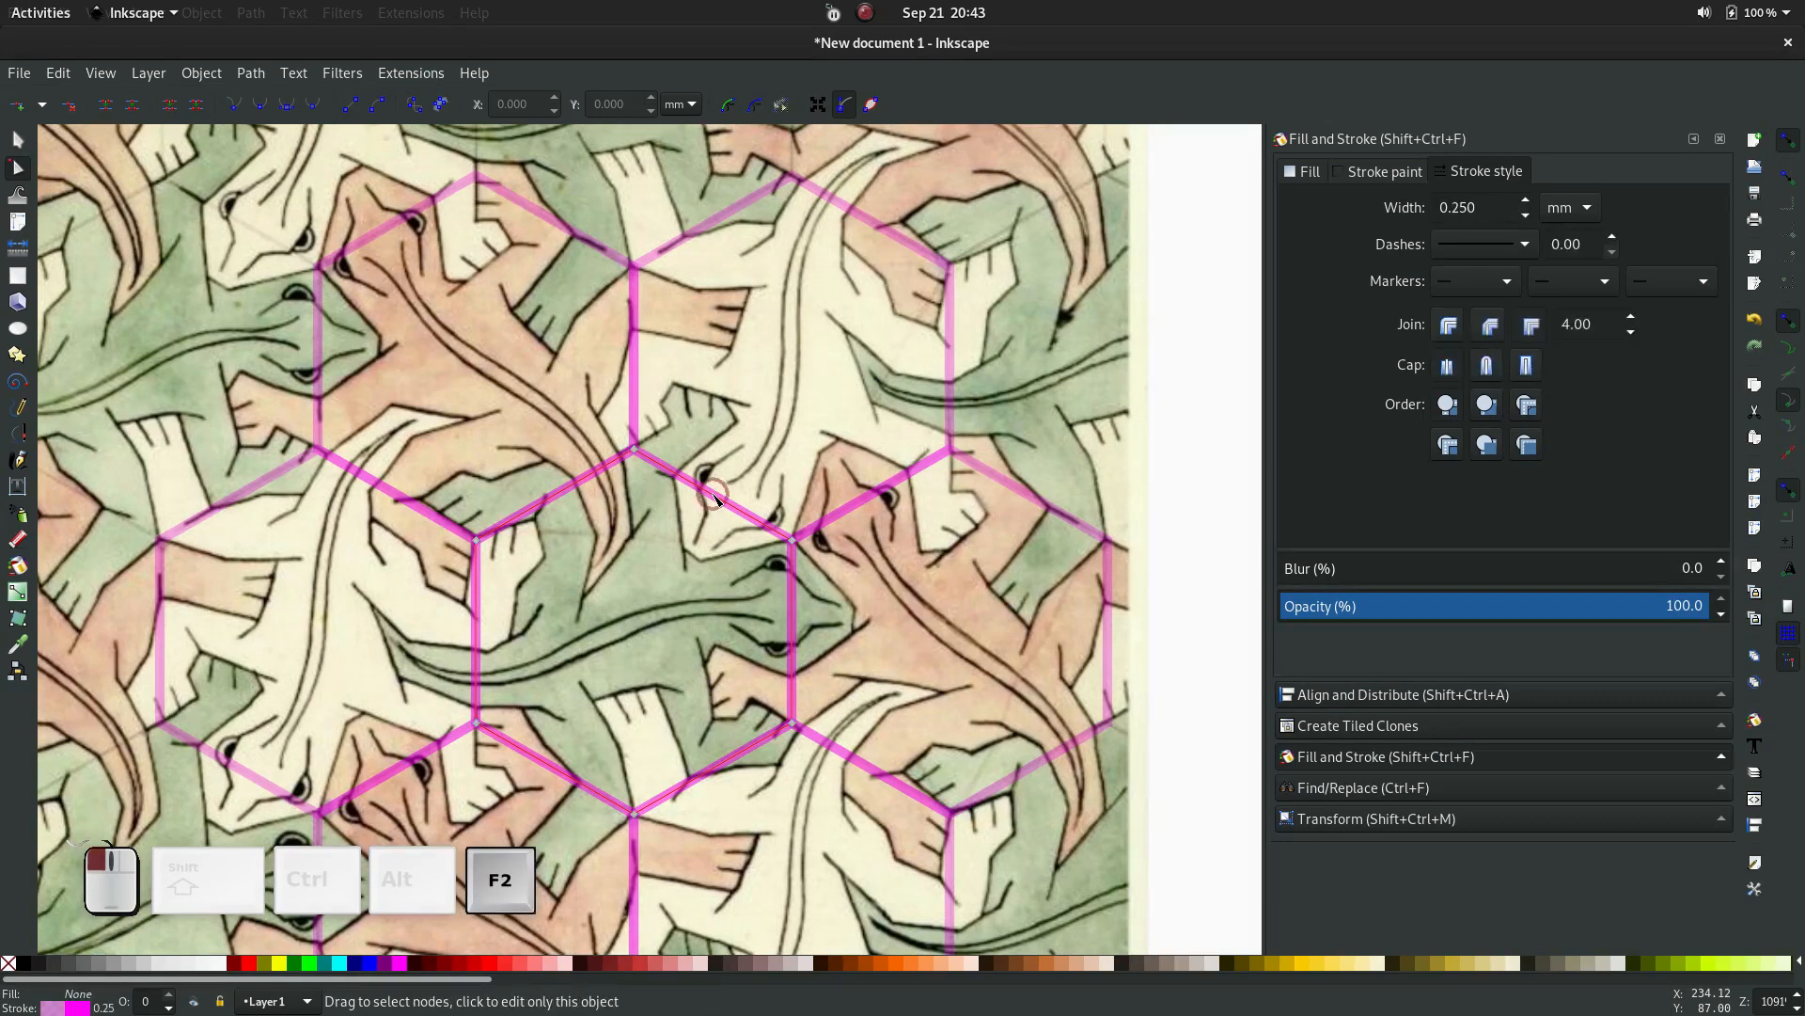
pyautogui.scroll(-4, 647, 703)
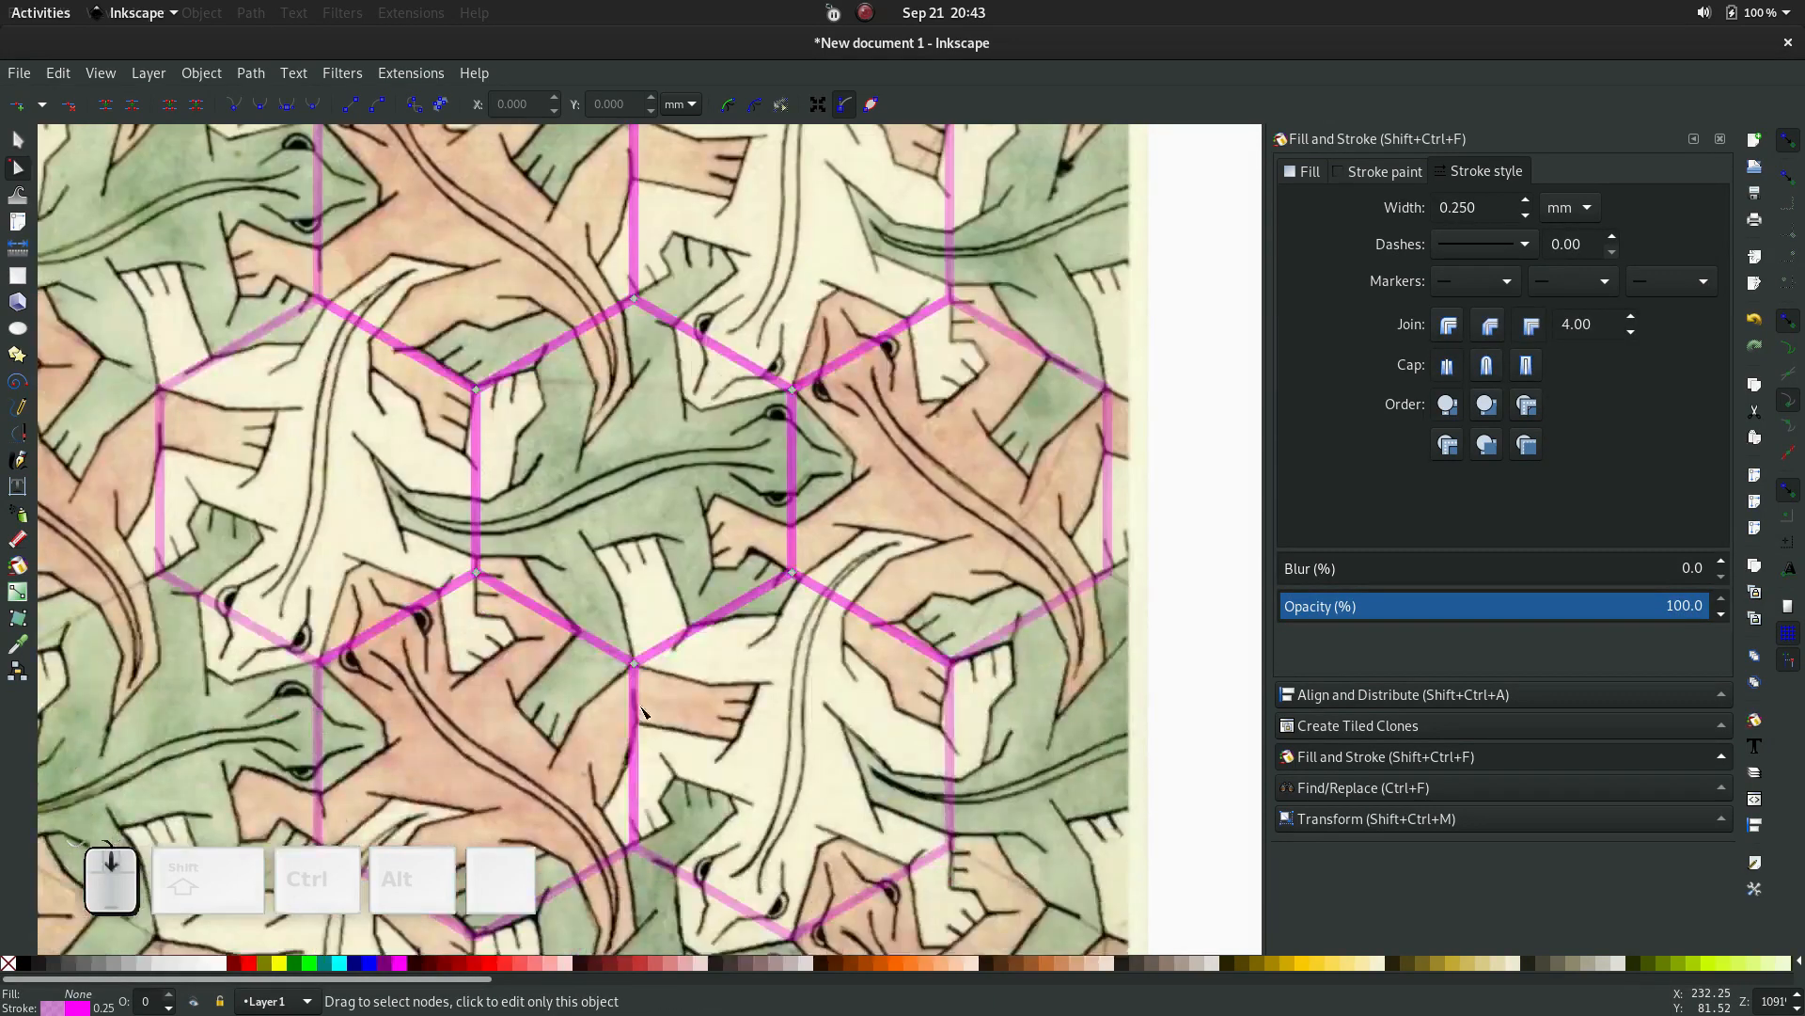
pyautogui.keyDown('ctrl'); pyautogui.scroll(1, 603, 645); pyautogui.keyUp('ctrl')
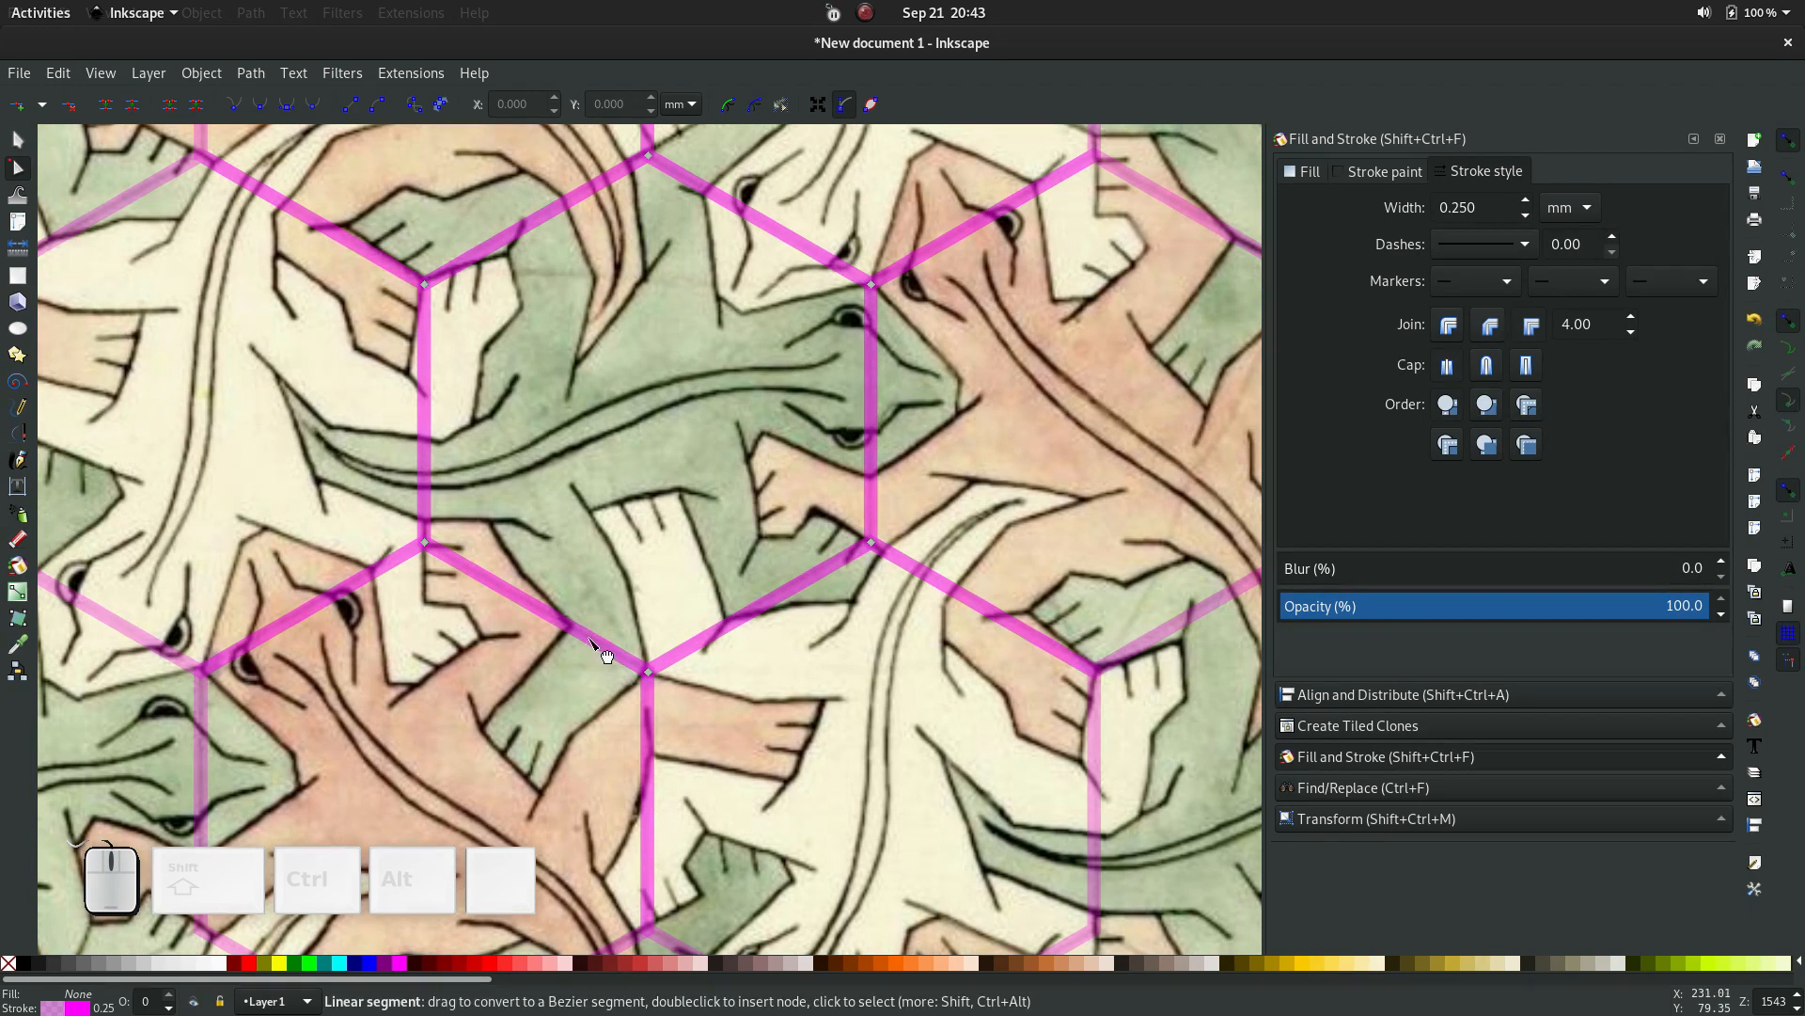
pyautogui.doubleClick(589, 639)
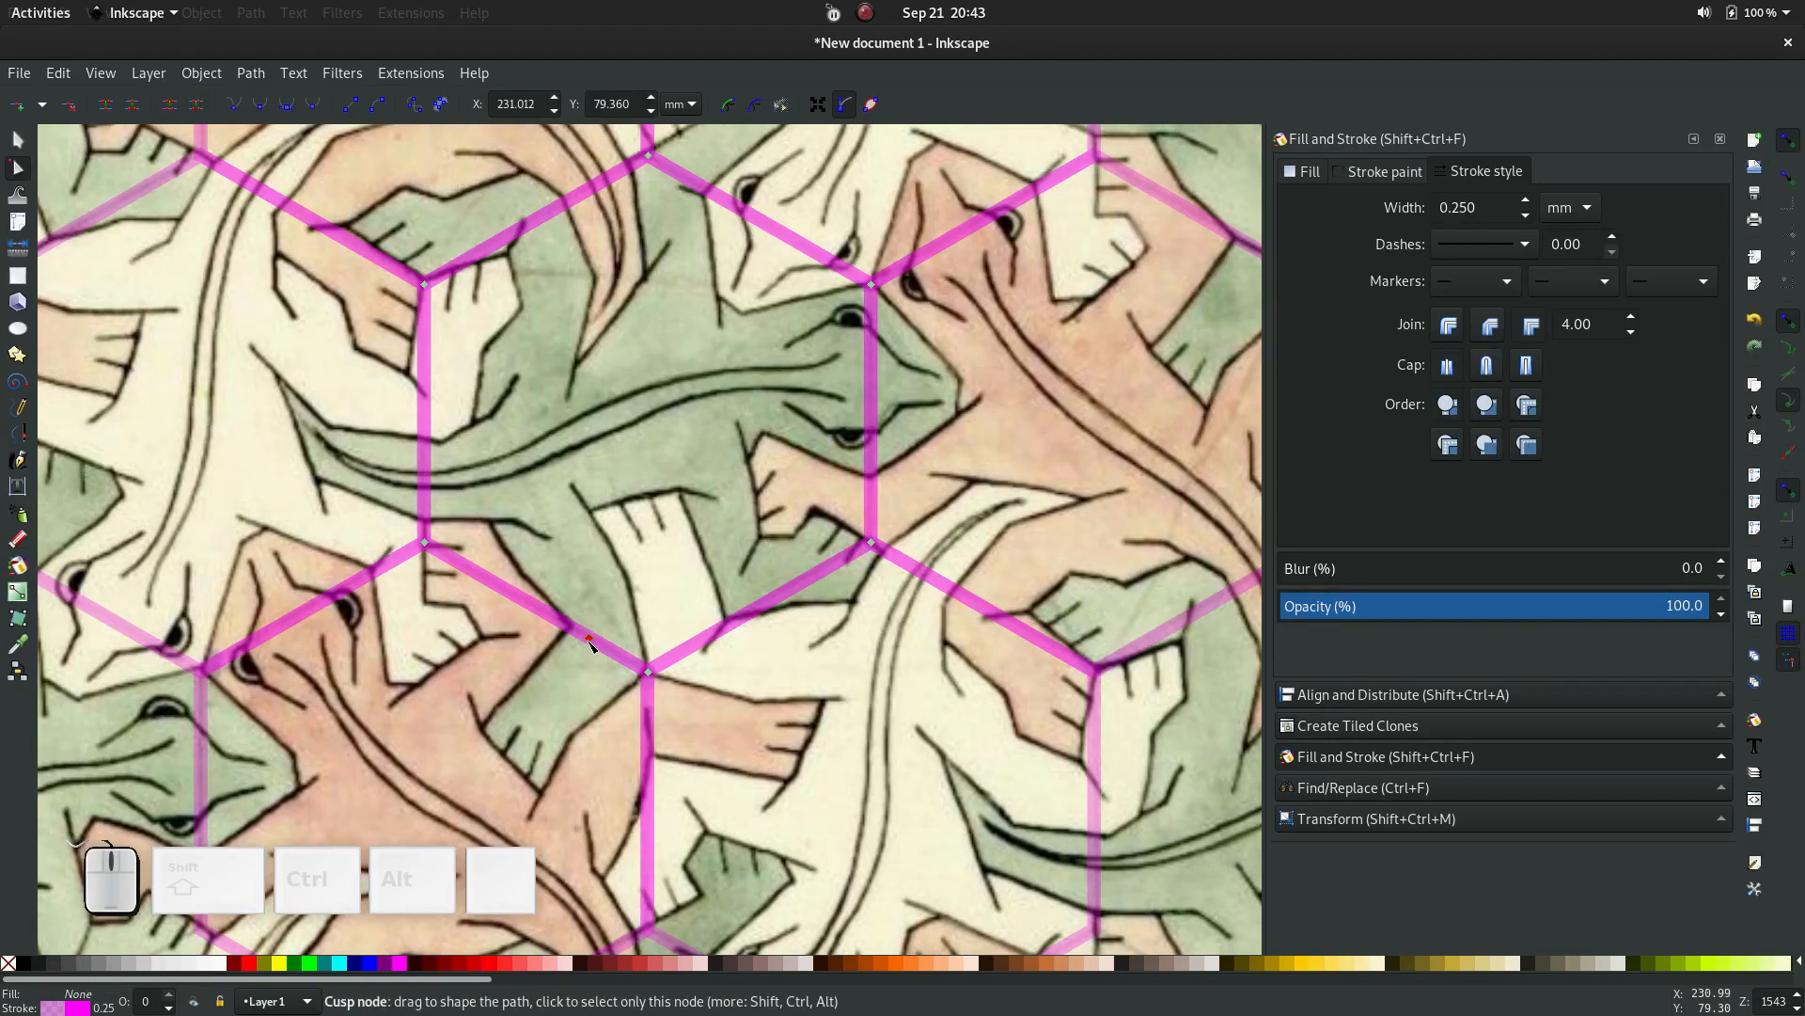
pyautogui.moveTo(590, 644); pyautogui.dragTo(578, 738)
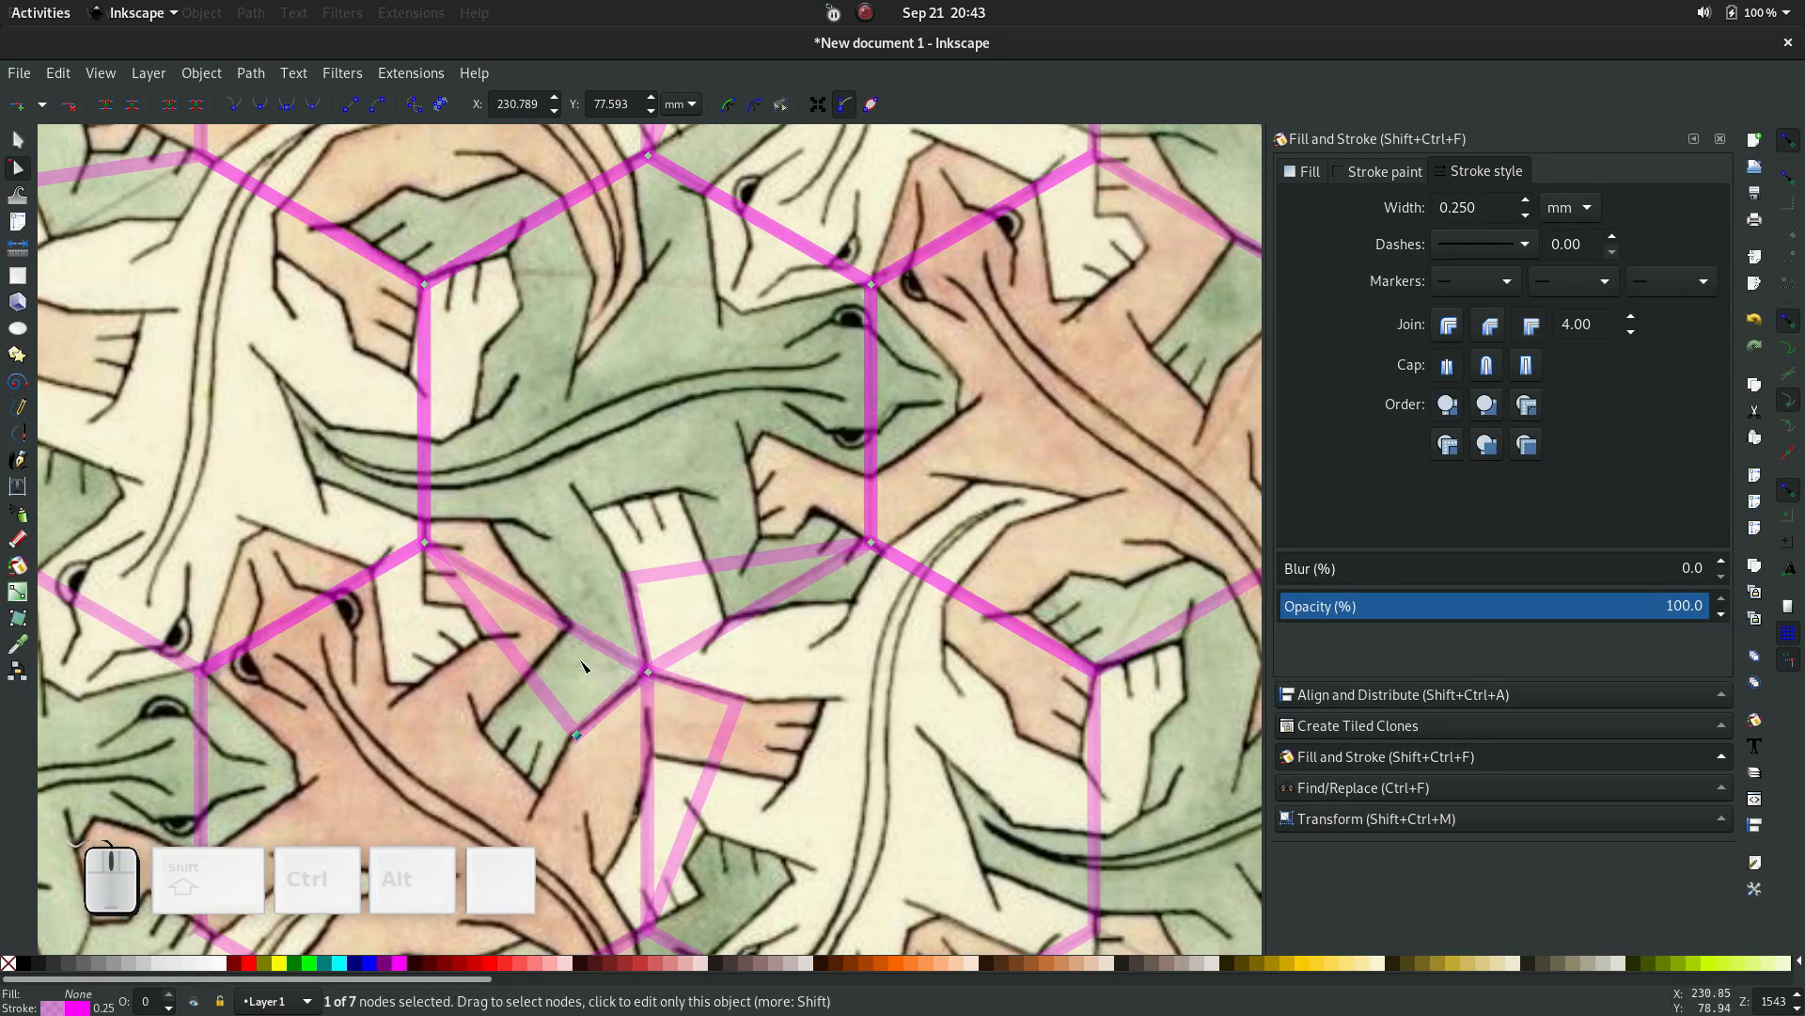
# Add two more nodes to the same side and place them on the outer and inner corners of the green lizard's foot
pyautogui.doubleClick(527, 671)
pyautogui.moveTo(528, 673); pyautogui.dragTo(546, 795)
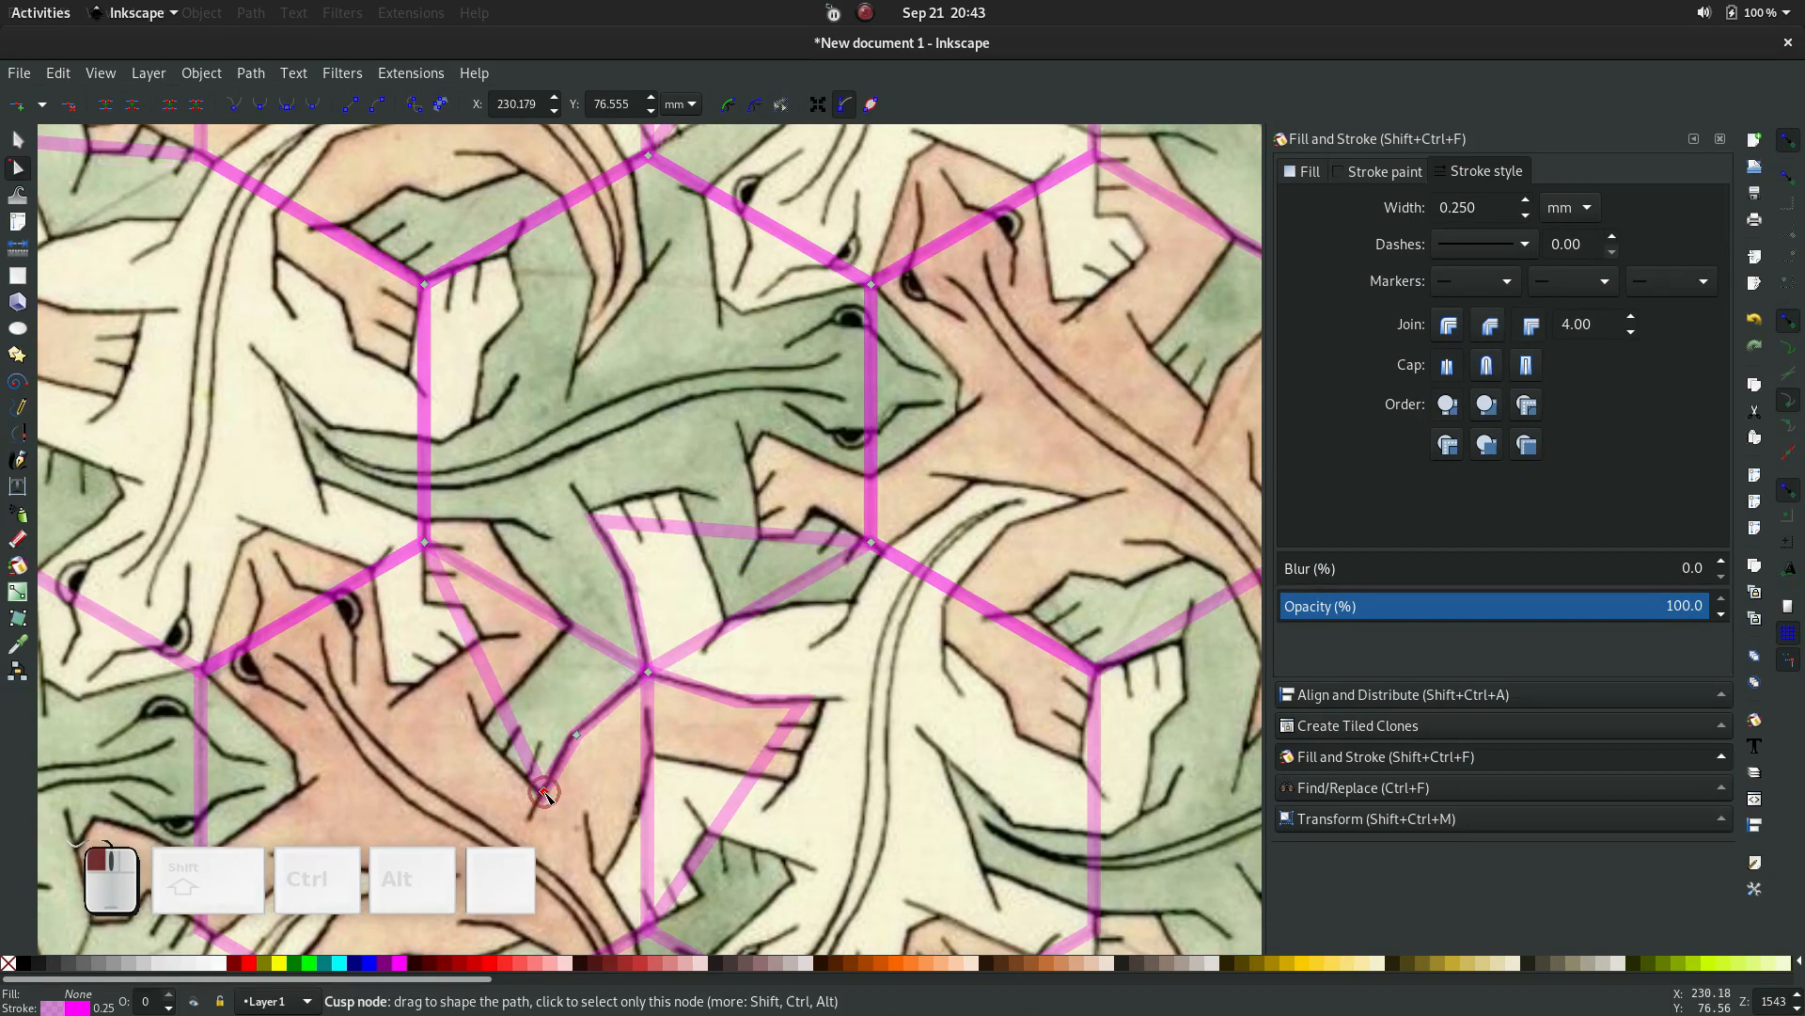
pyautogui.keyDown('ctrl'); pyautogui.scroll(2, 546, 795); pyautogui.keyUp('ctrl')
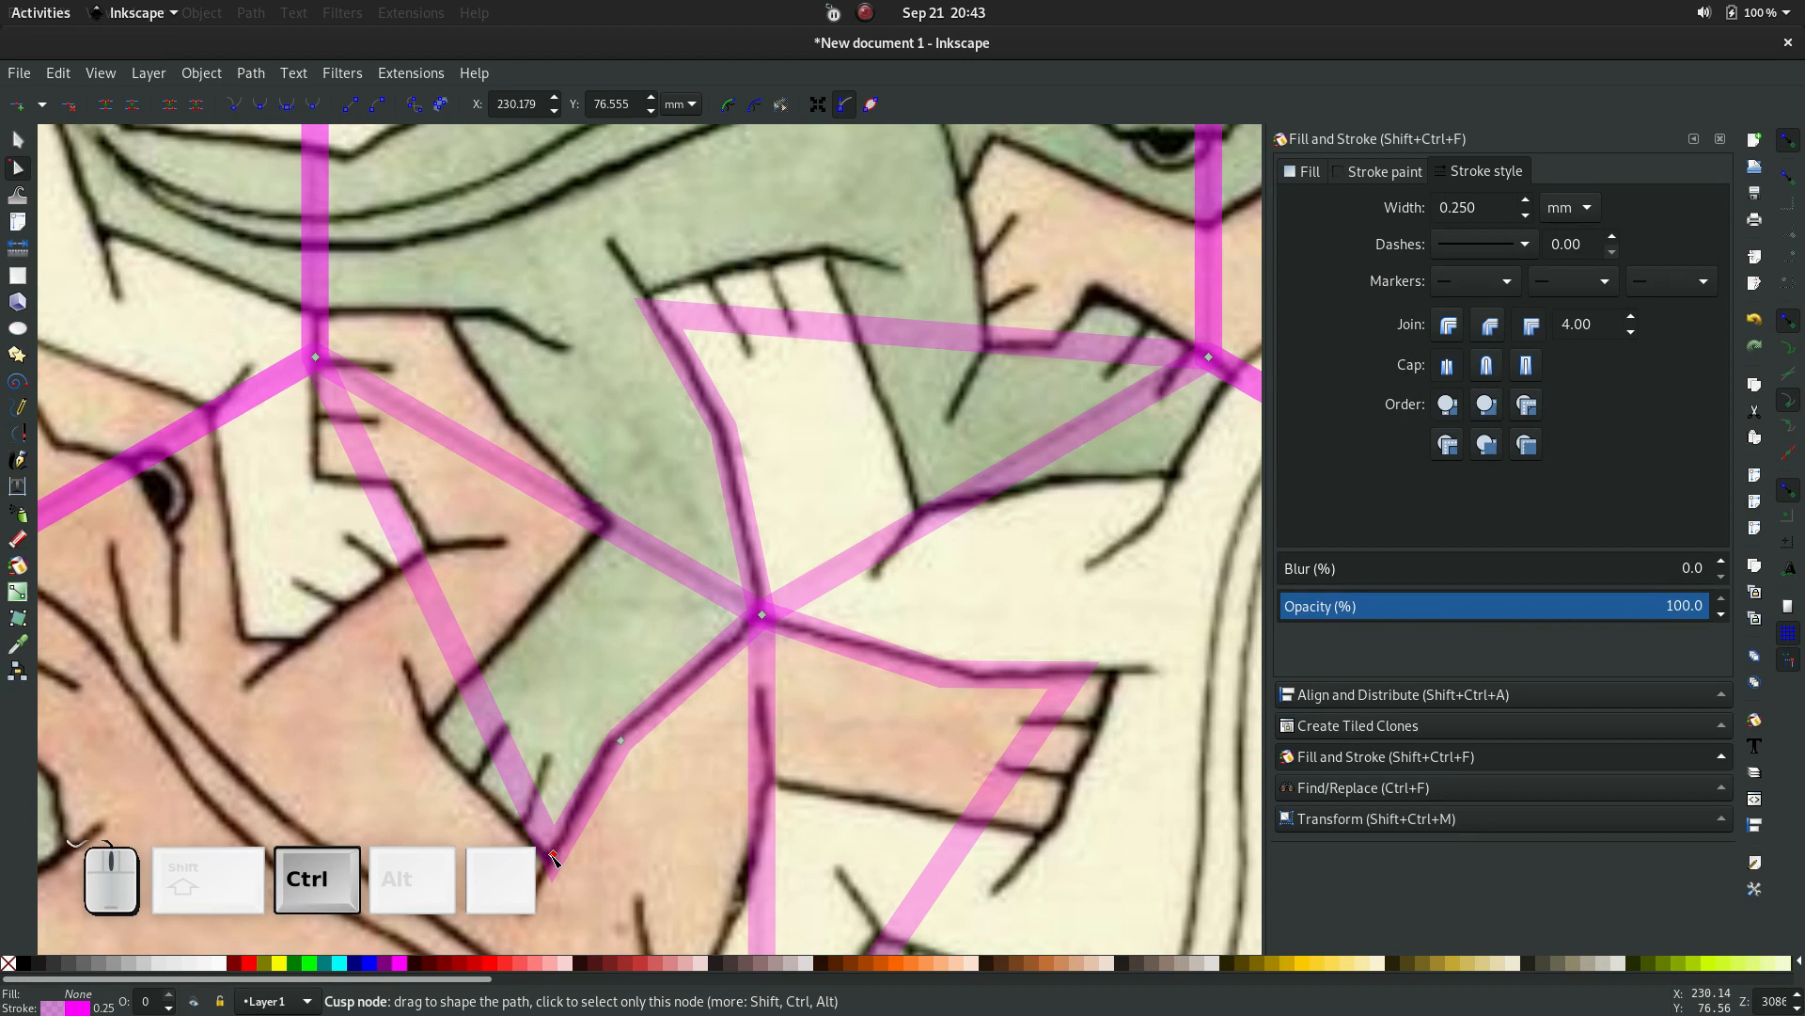
pyautogui.doubleClick(508, 749)
pyautogui.moveTo(508, 749); pyautogui.dragTo(432, 734)
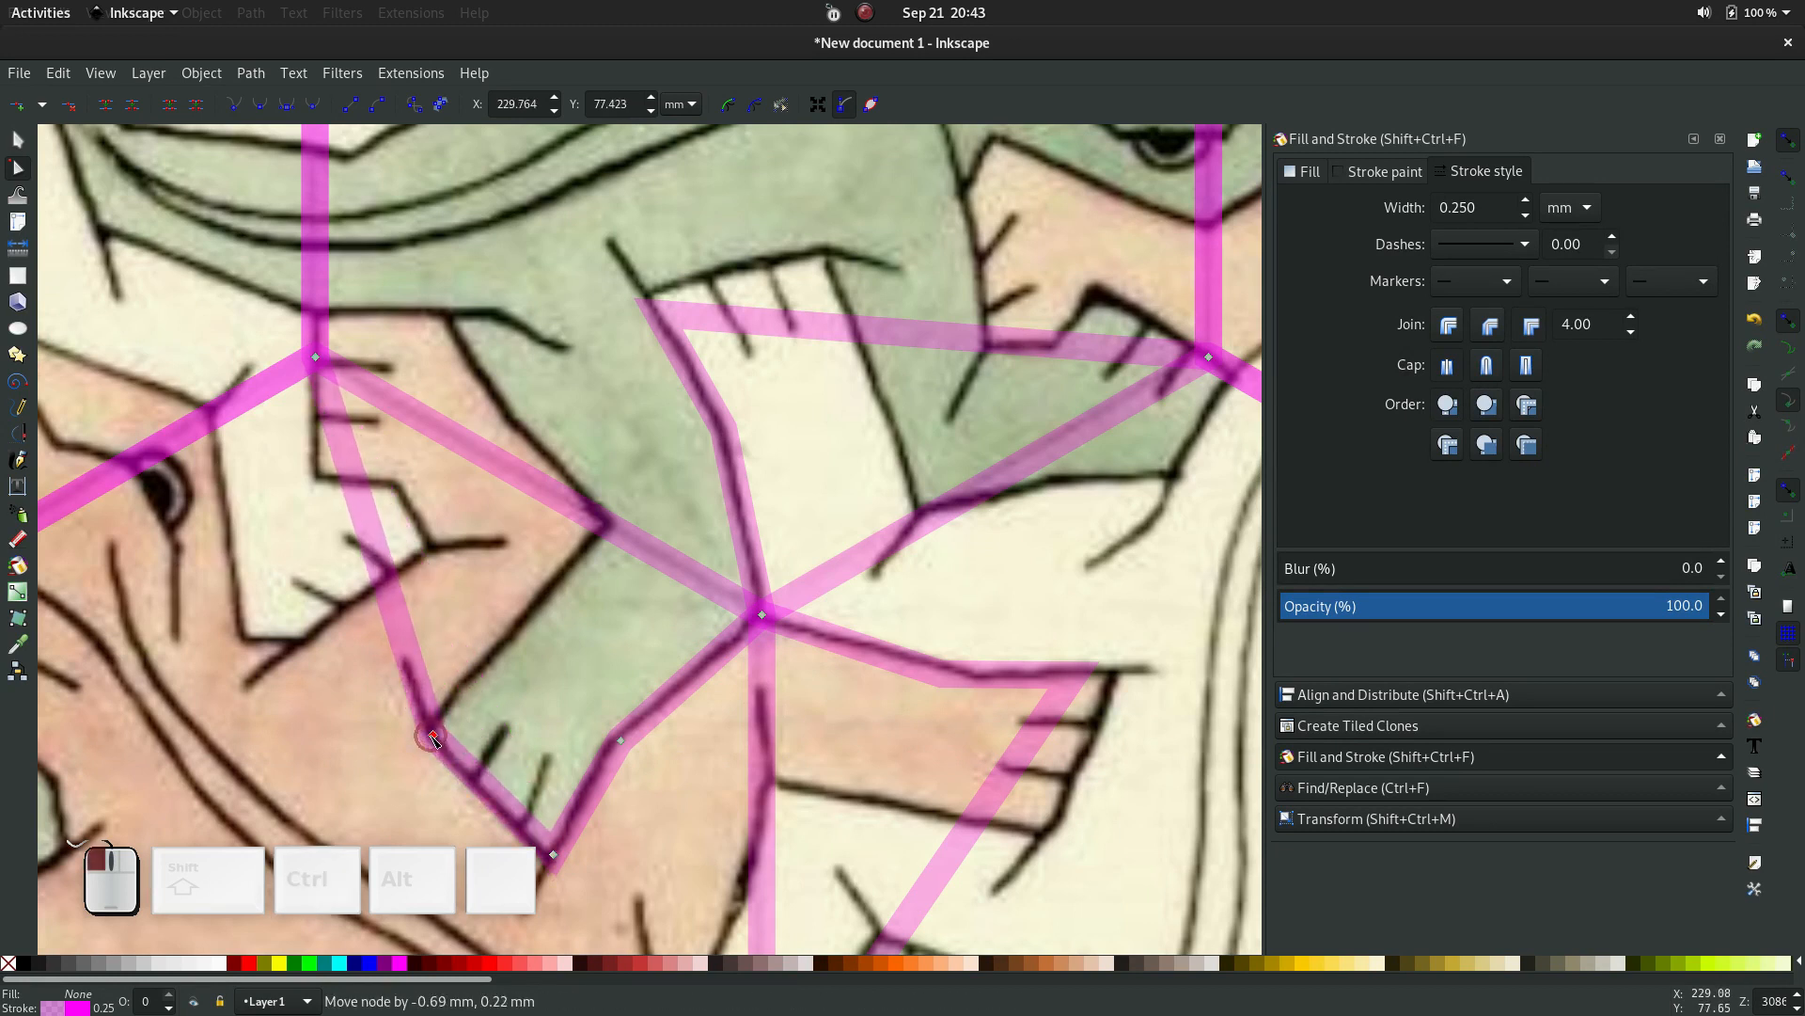
# Add nodes from the foot up the green lizard's leg, following its outline to the underside near the tail
pyautogui.doubleClick(401, 632)
pyautogui.moveTo(423, 626); pyautogui.dragTo(489, 318)
pyautogui.doubleClick(527, 484)
pyautogui.hscroll(-1, 476, 369)
pyautogui.click(480, 404)
pyautogui.doubleClick(479, 404)
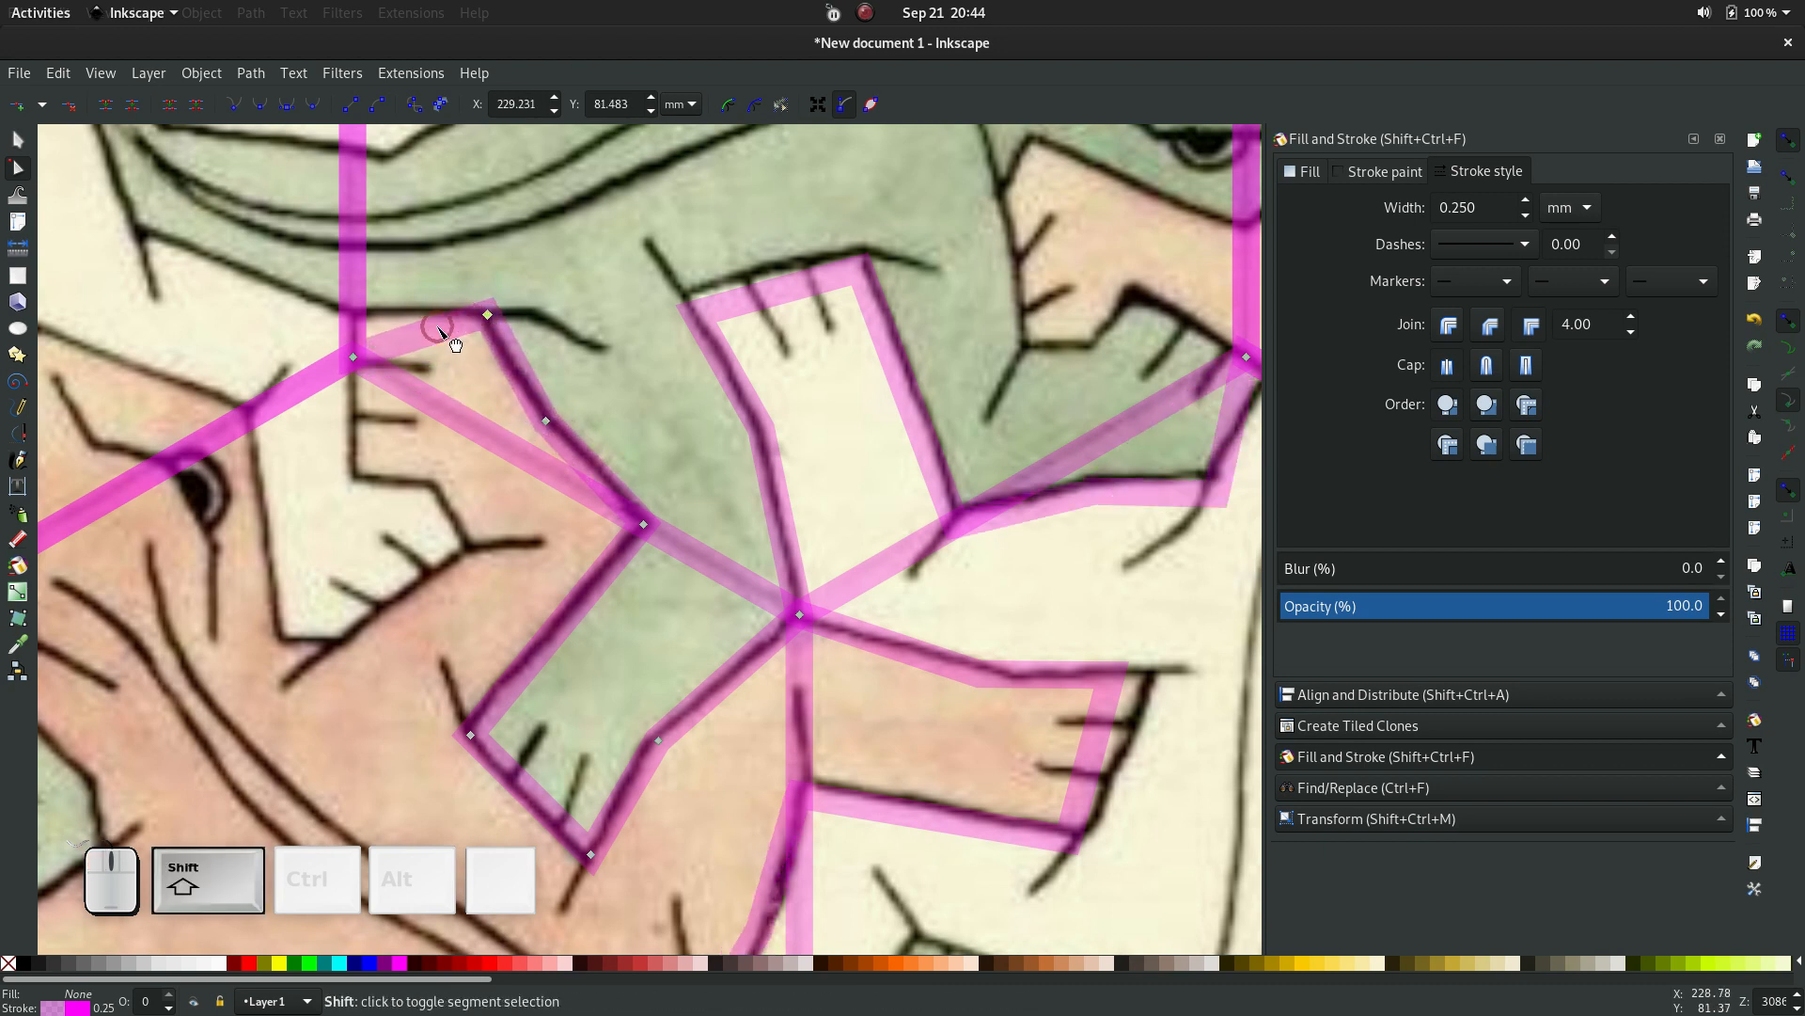
# Move the hexagon's lower-left corner onto the lizard outline and add nodes along the tail's underside and around its tip
pyautogui.hscroll(-3, 475, 346)
pyautogui.scroll(1, 475, 346)
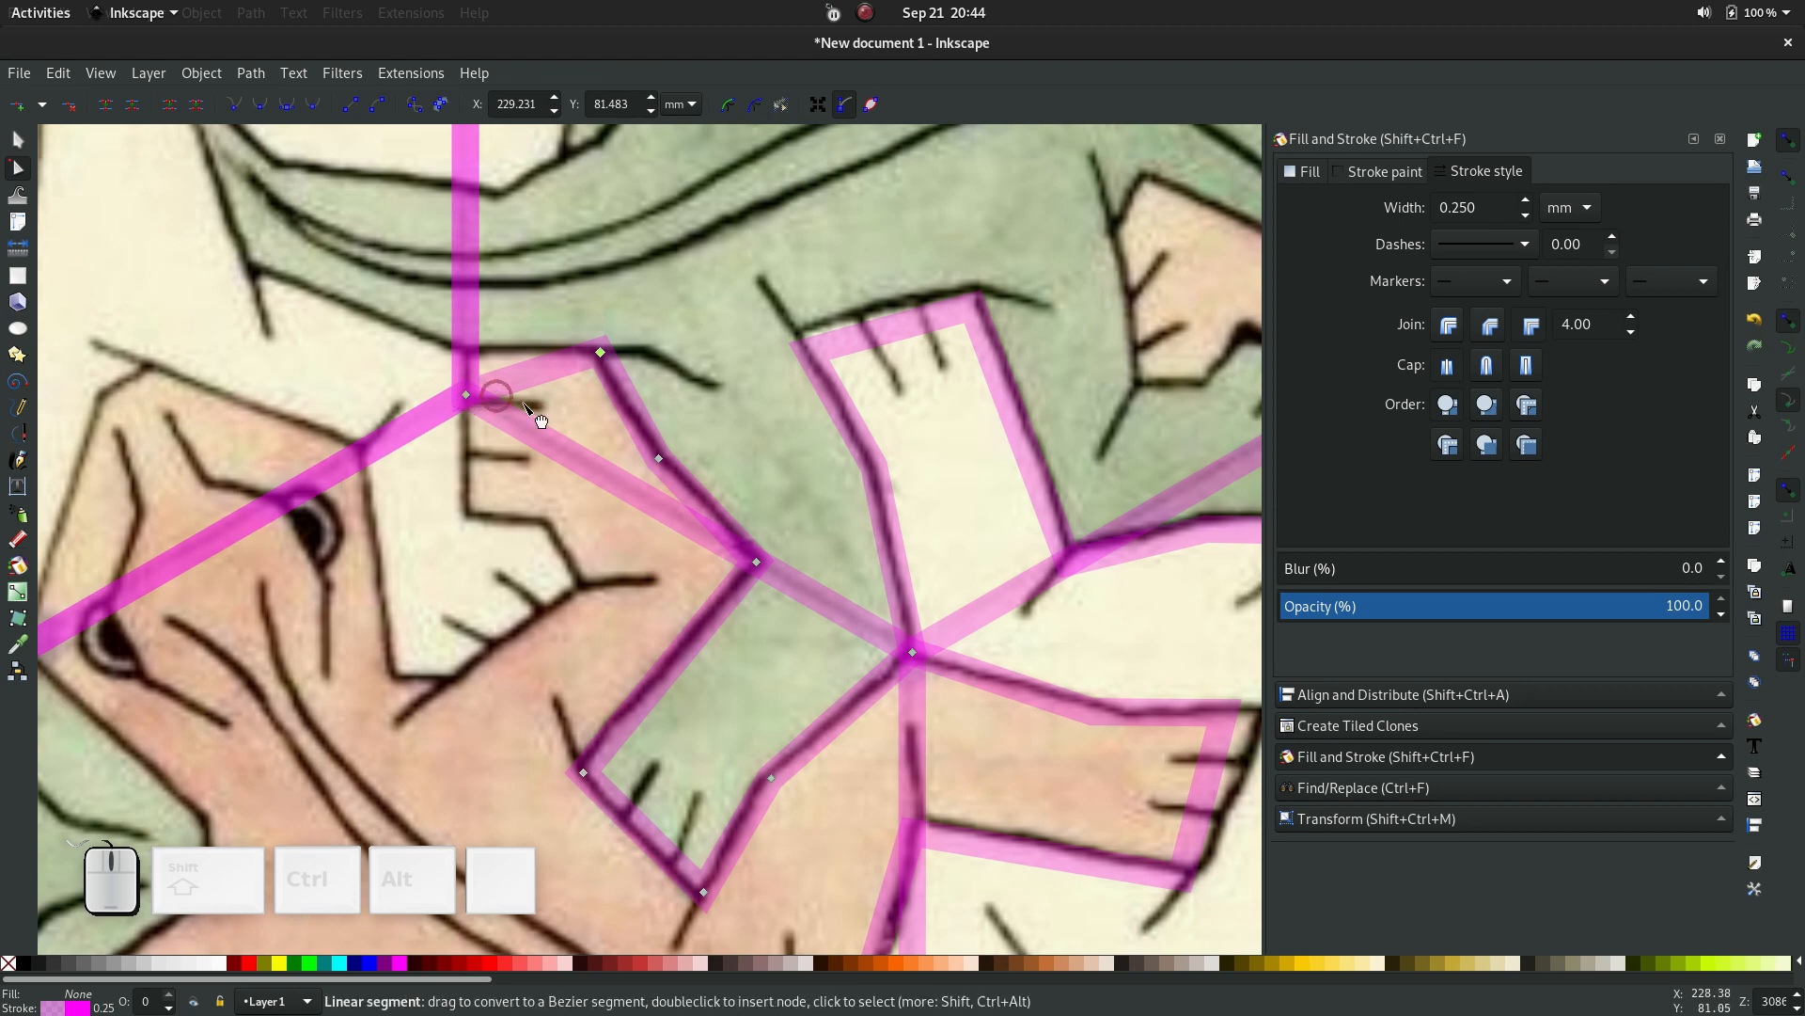
pyautogui.scroll(4, 528, 404)
pyautogui.moveTo(467, 547); pyautogui.dragTo(249, 420)
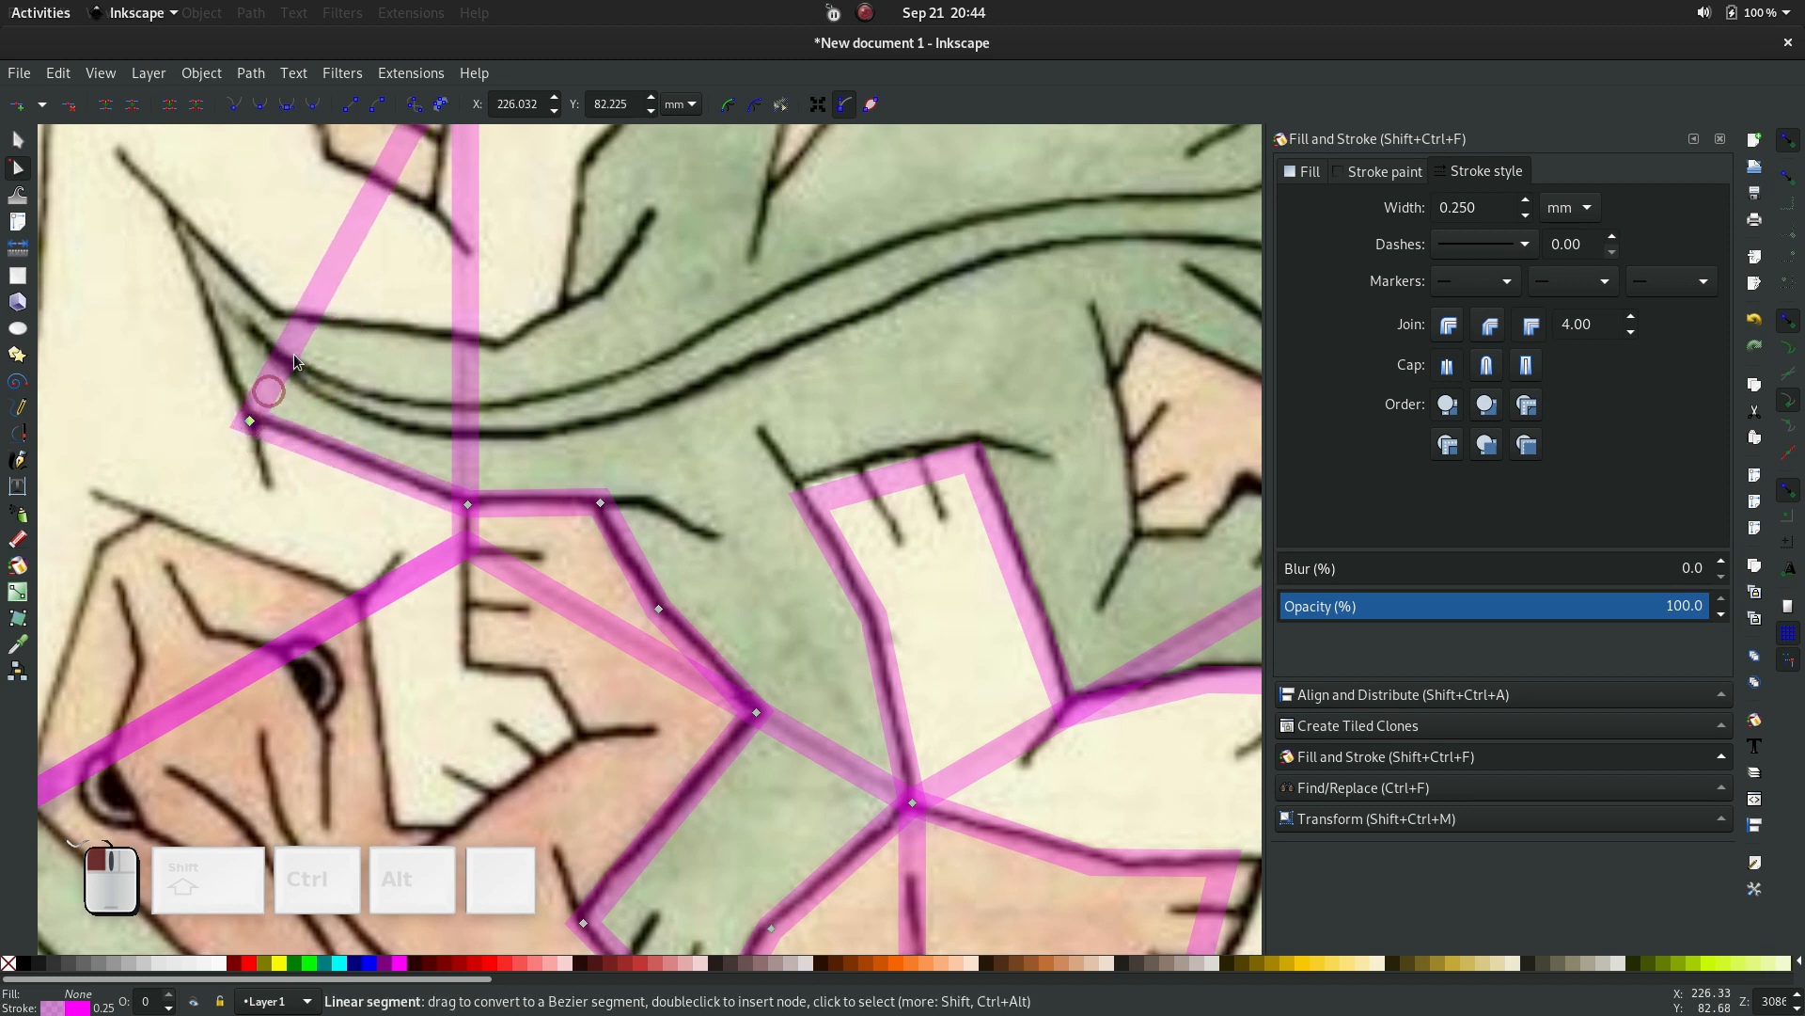
pyautogui.moveTo(294, 347)
pyautogui.mouseDown()
pyautogui.moveTo(161, 177)
pyautogui.moveTo(169, 202)
pyautogui.moveTo(234, 178)
pyautogui.moveTo(274, 322)
pyautogui.mouseUp()
pyautogui.doubleClick(237, 164)
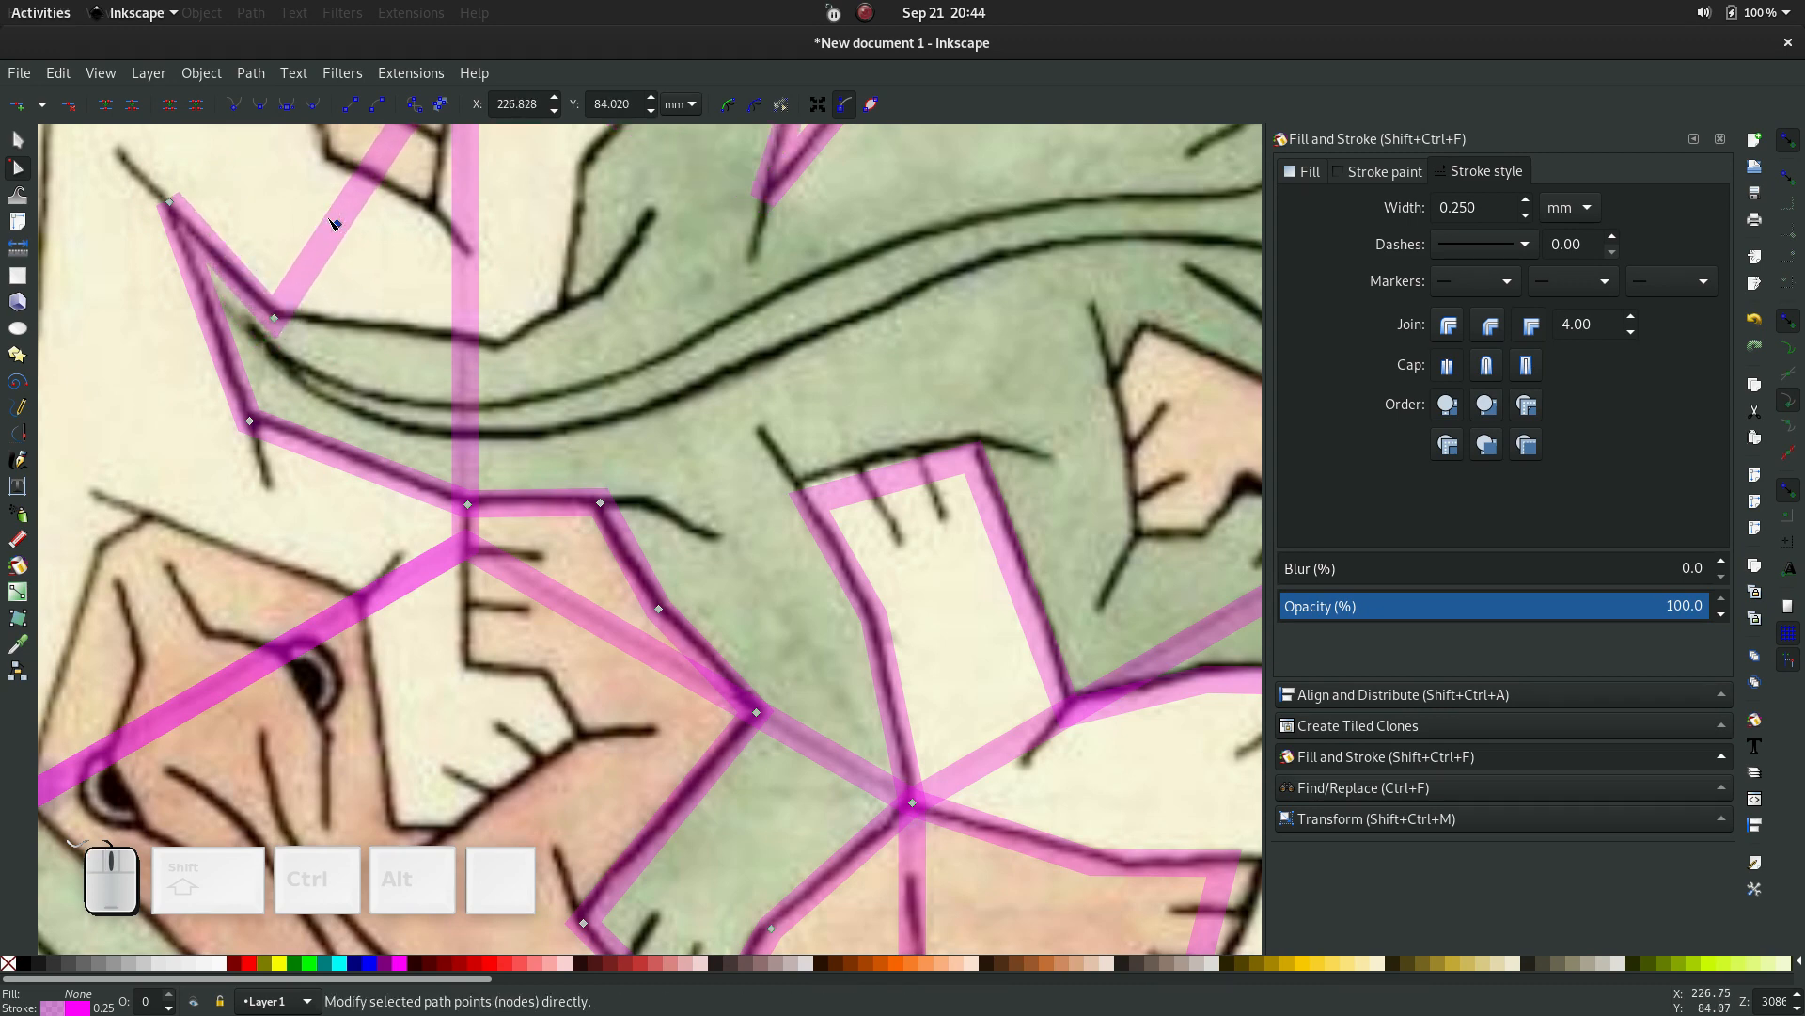
# Add two nodes on the hexagon's left side and place them along the upper edge of the green lizard's tail up to its base
pyautogui.doubleClick(339, 230)
pyautogui.moveTo(338, 229); pyautogui.dragTo(504, 347)
pyautogui.scroll(-1, 540, 307)
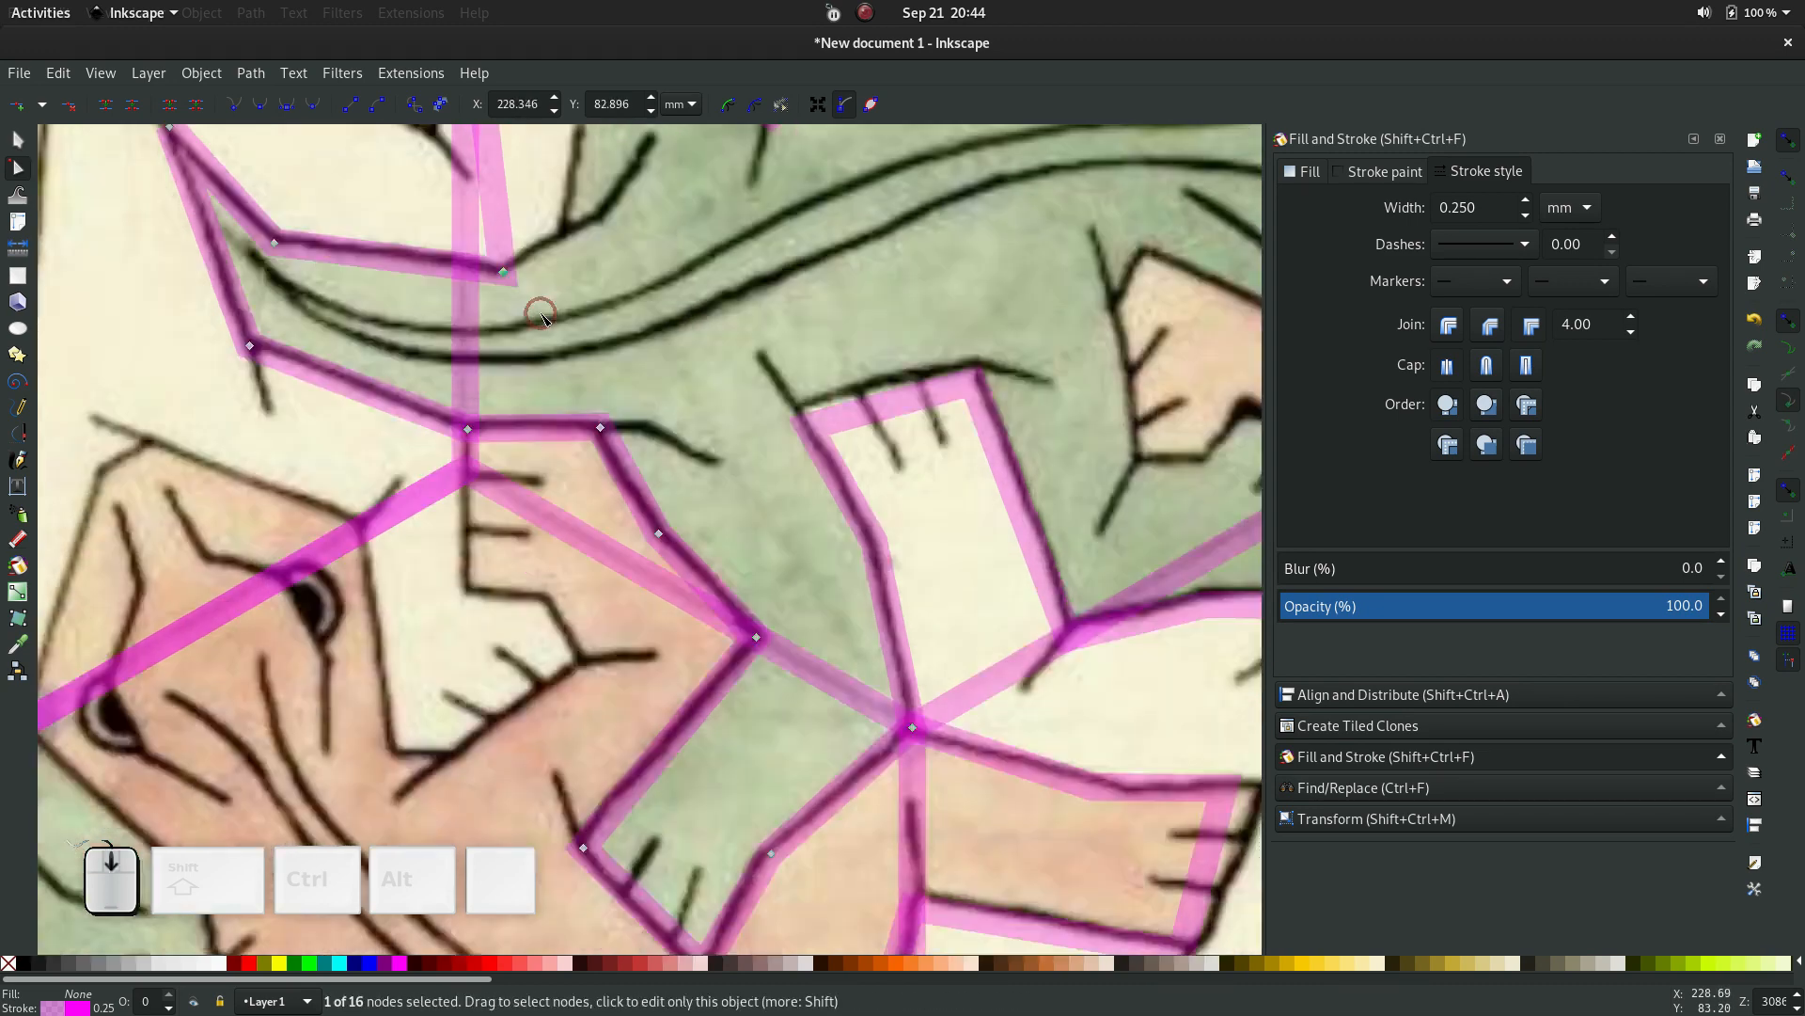
pyautogui.scroll(2, 582, 270)
pyautogui.hscroll(2, 547, 359)
pyautogui.scroll(4, 547, 360)
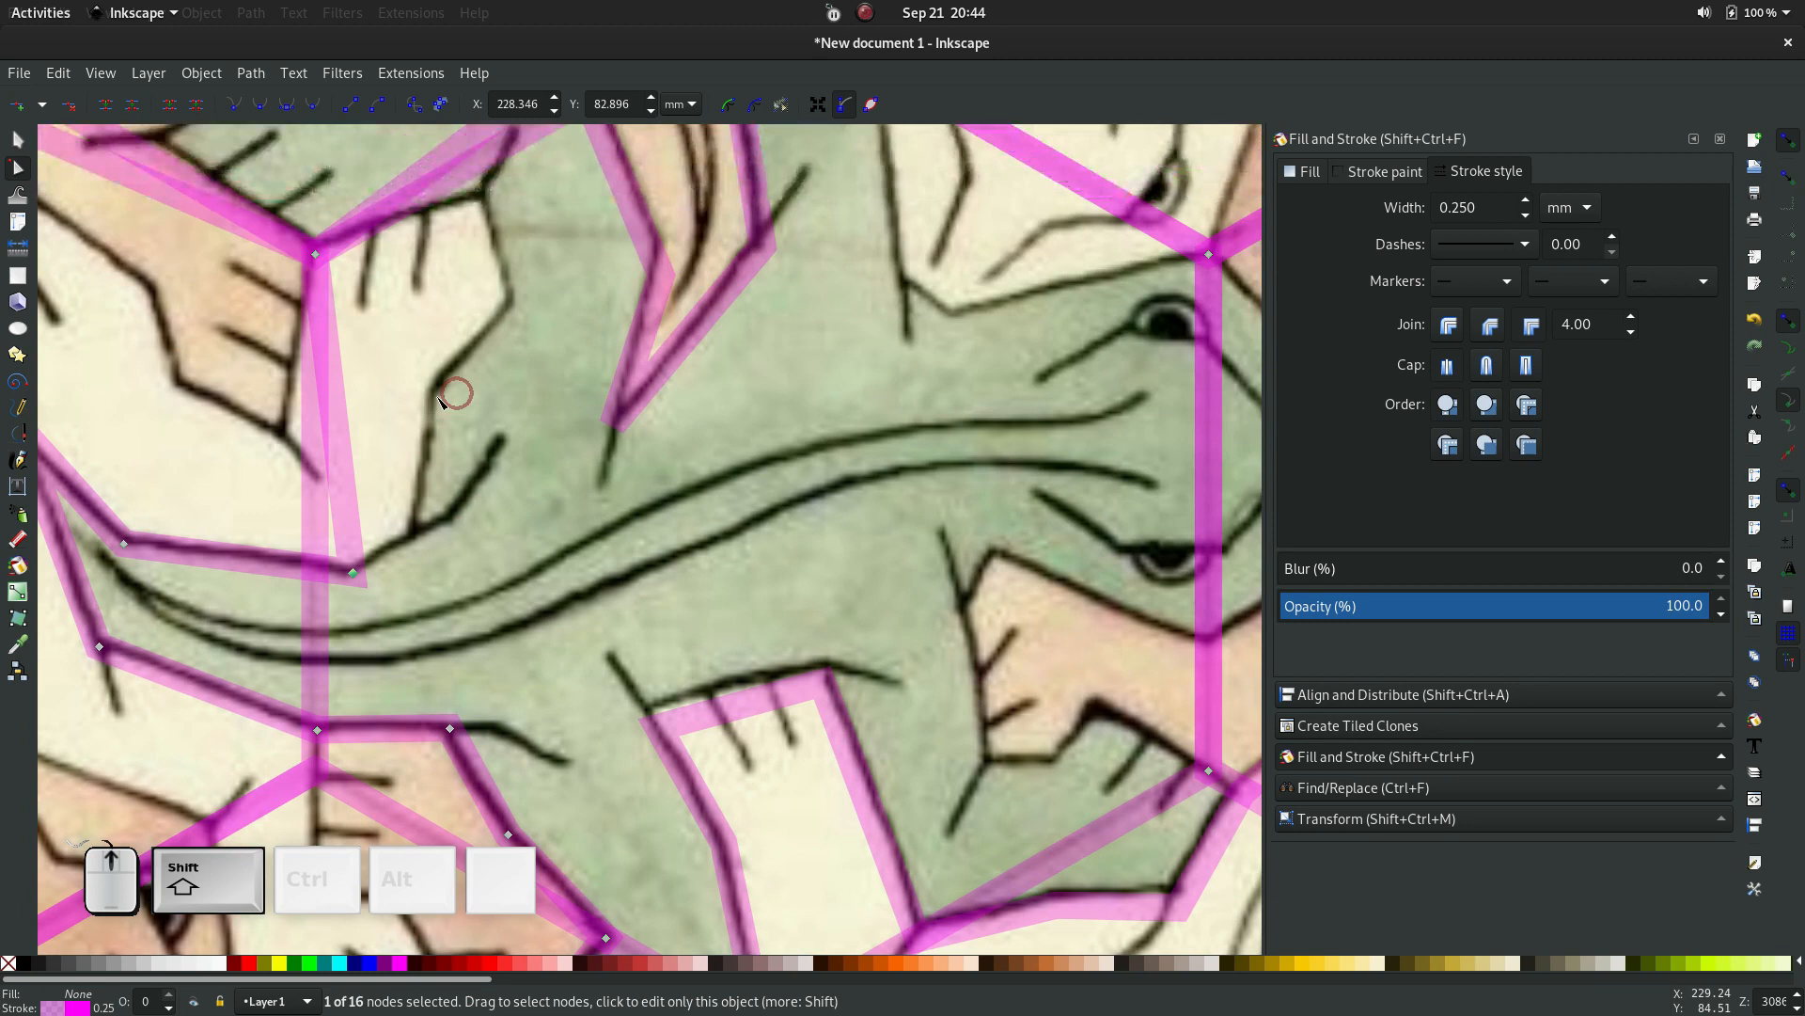
pyautogui.doubleClick(336, 423)
pyautogui.moveTo(336, 422); pyautogui.dragTo(414, 529)
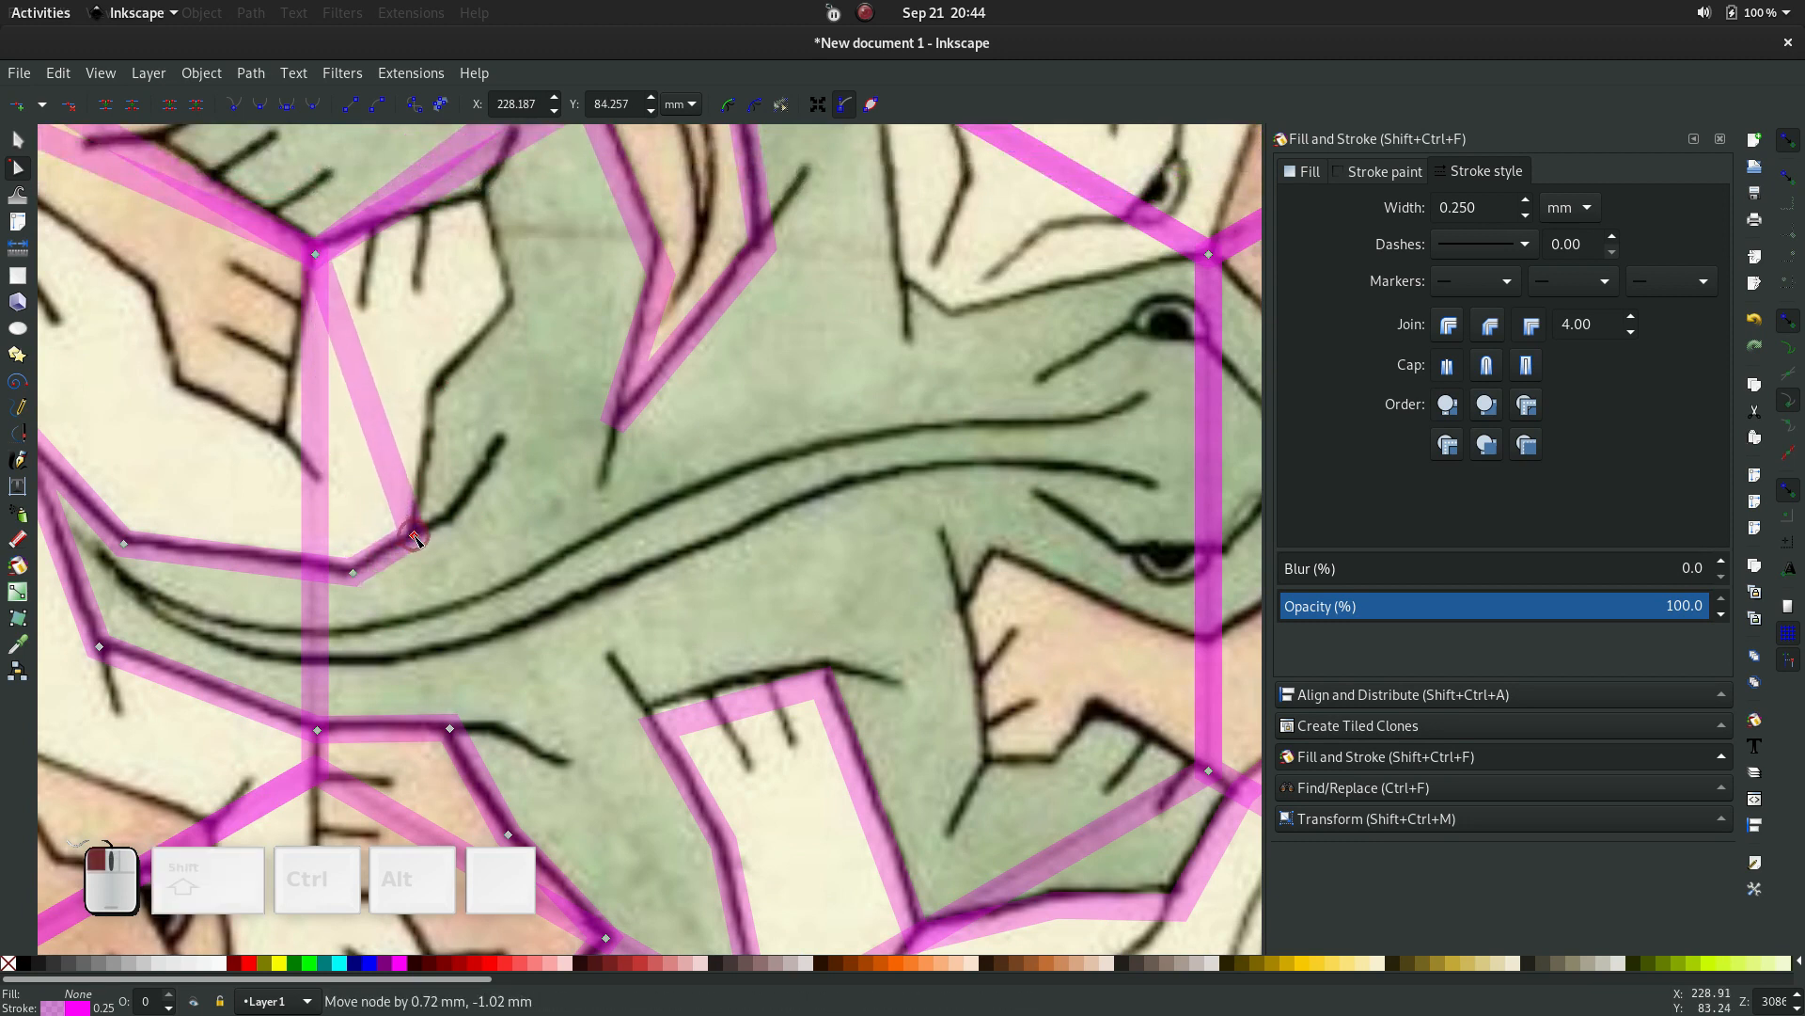
# Add three nodes between the tail base and the hexagon's upper-left corner, following the outline around the white lizard's foot
pyautogui.doubleClick(374, 420)
pyautogui.moveTo(374, 421); pyautogui.dragTo(483, 193)
pyautogui.doubleClick(394, 345)
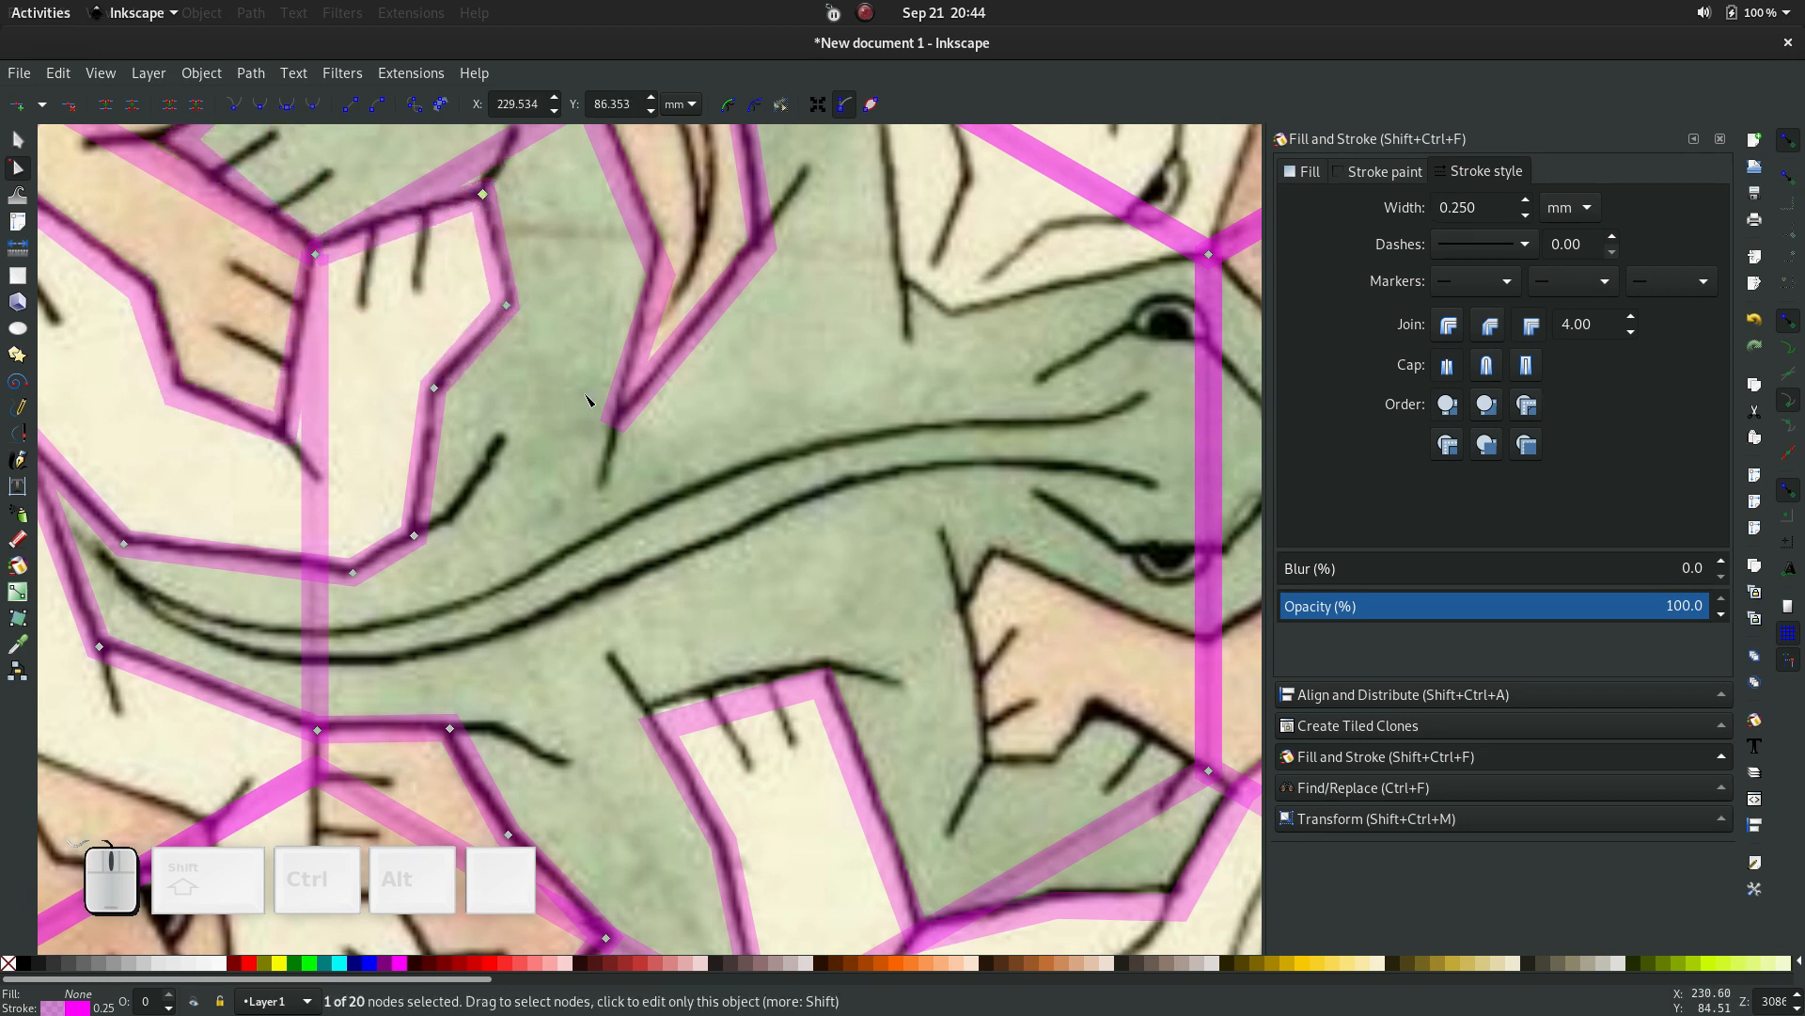
# Select the hexagon's top corner node and toggle snapping to cusp nodes
pyautogui.keyDown('ctrl'); pyautogui.scroll(-1, 574, 395); pyautogui.keyUp('ctrl')
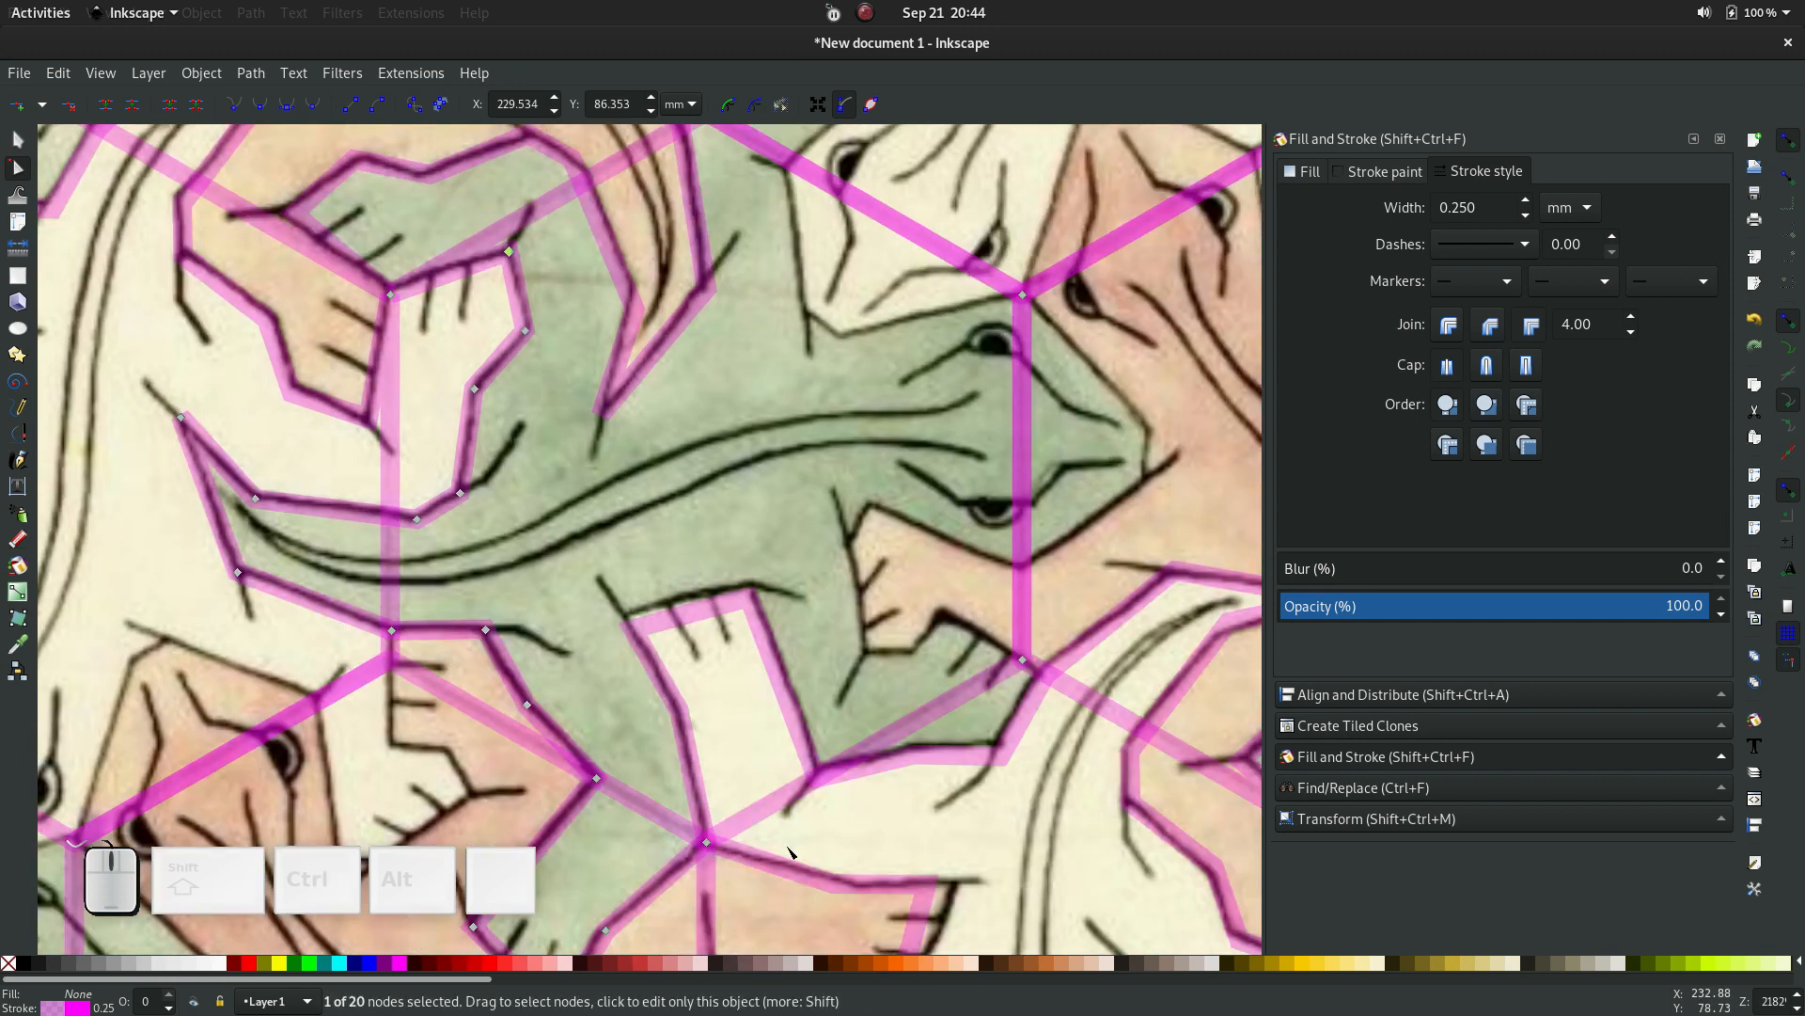
pyautogui.scroll(-2, 780, 652)
pyautogui.scroll(8, 780, 653)
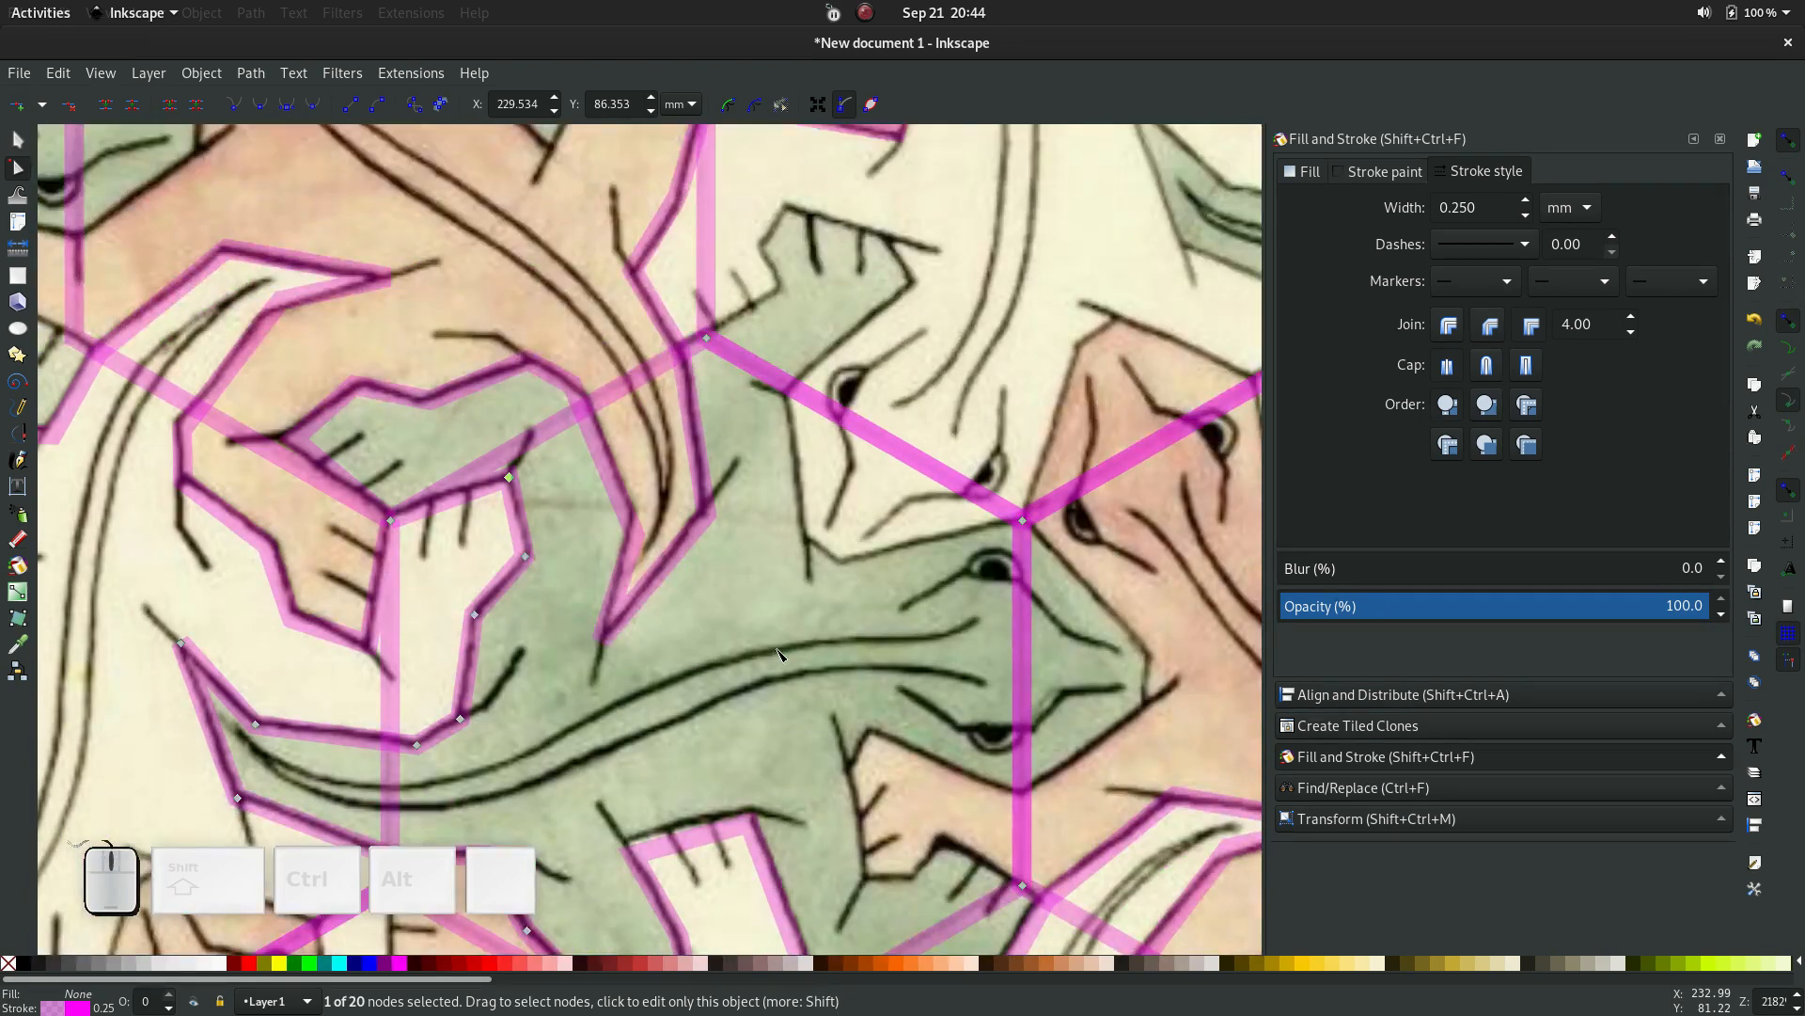
pyautogui.scroll(-8, 780, 652)
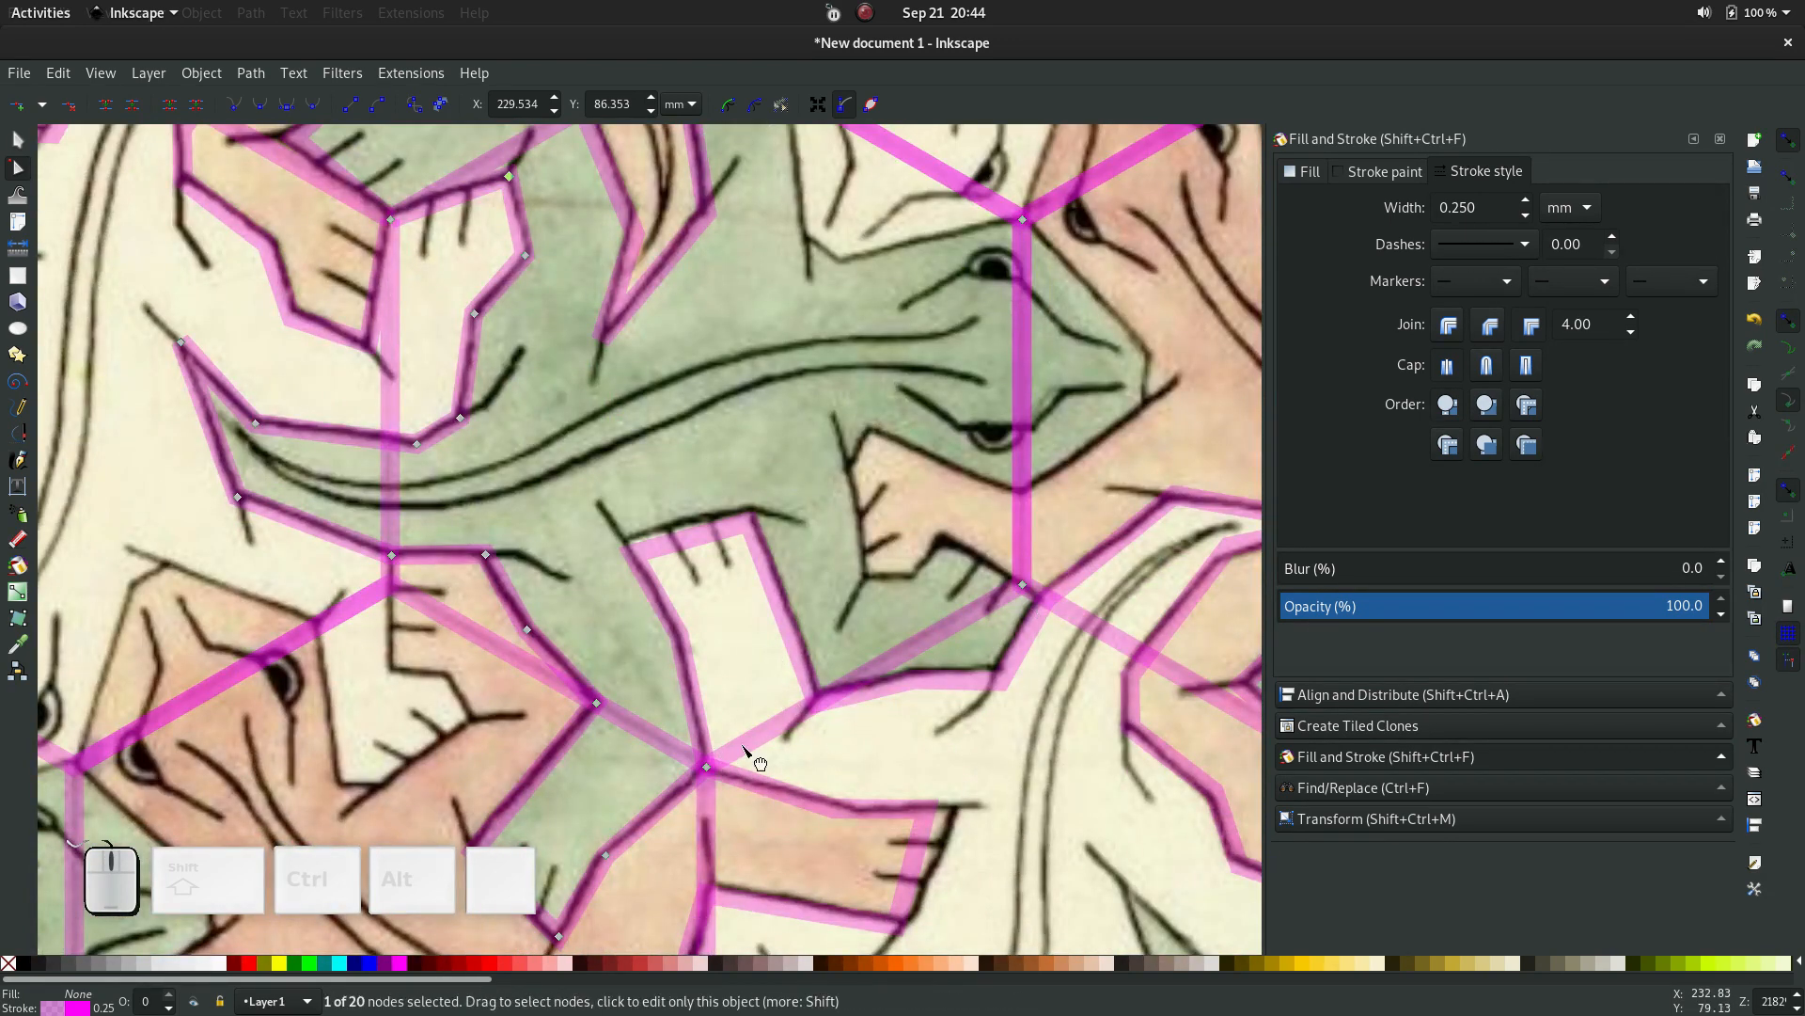
pyautogui.scroll(4, 753, 761)
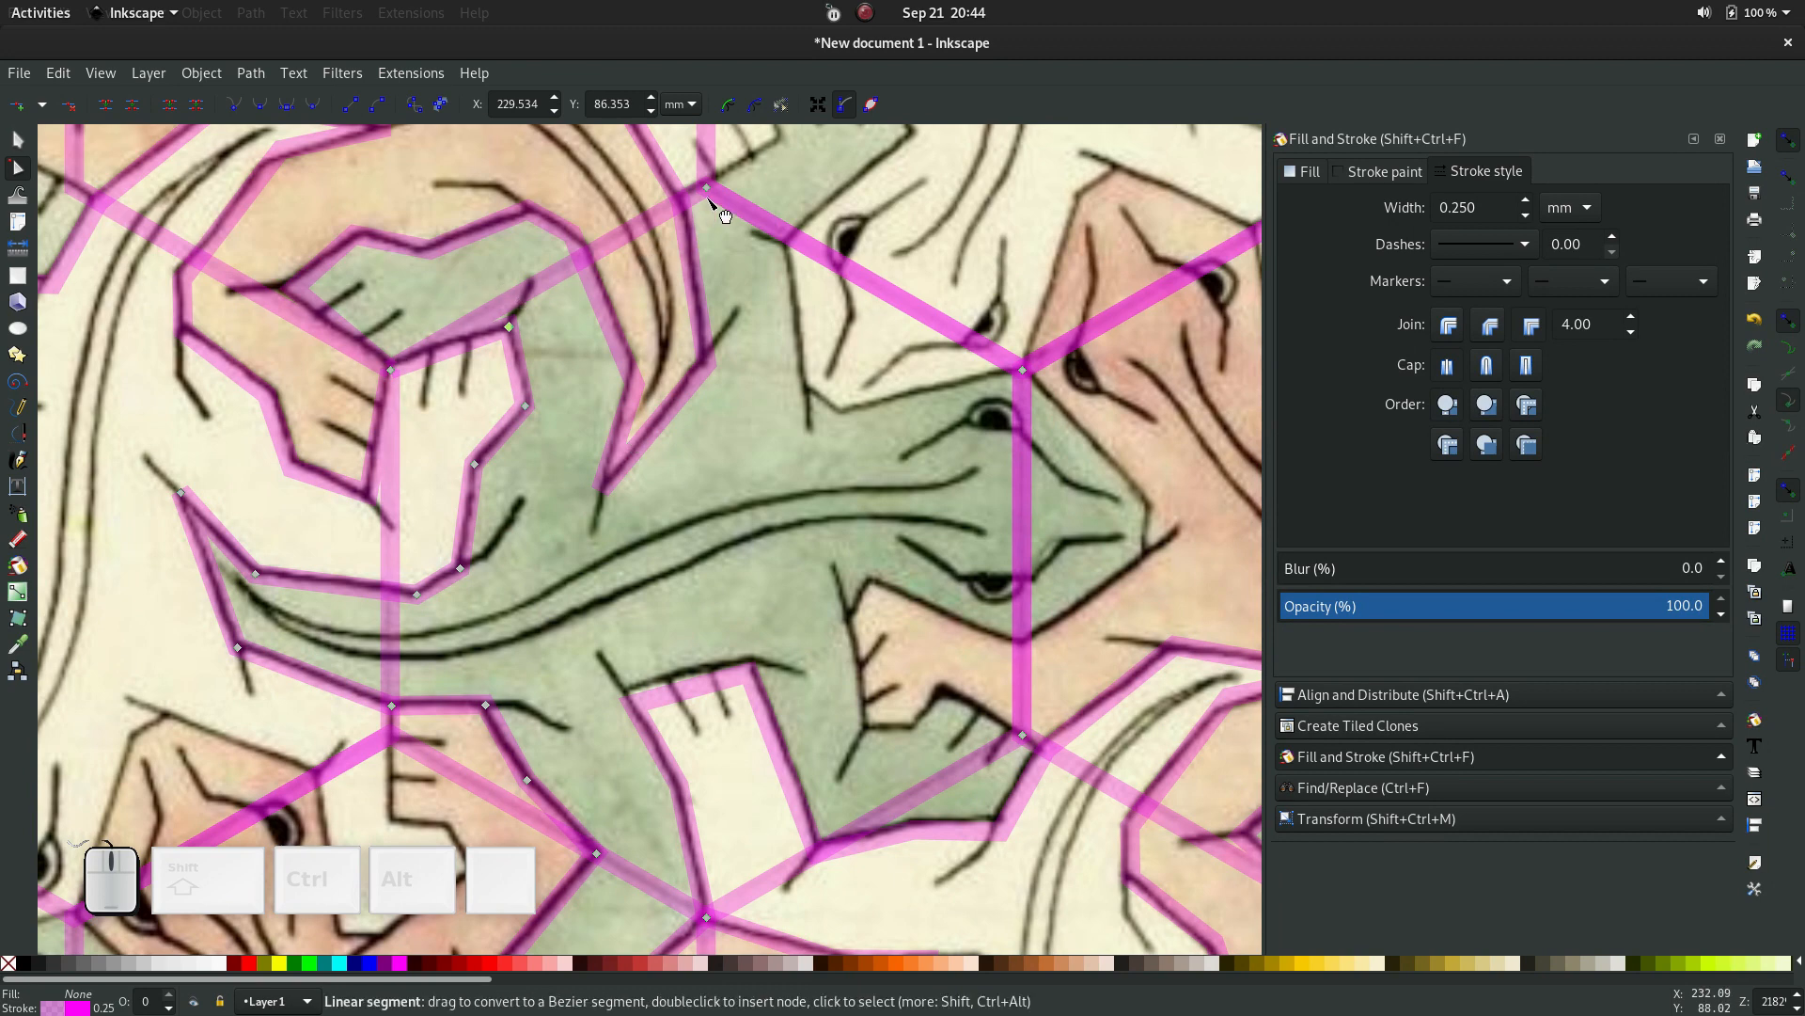
pyautogui.scroll(2, 758, 318)
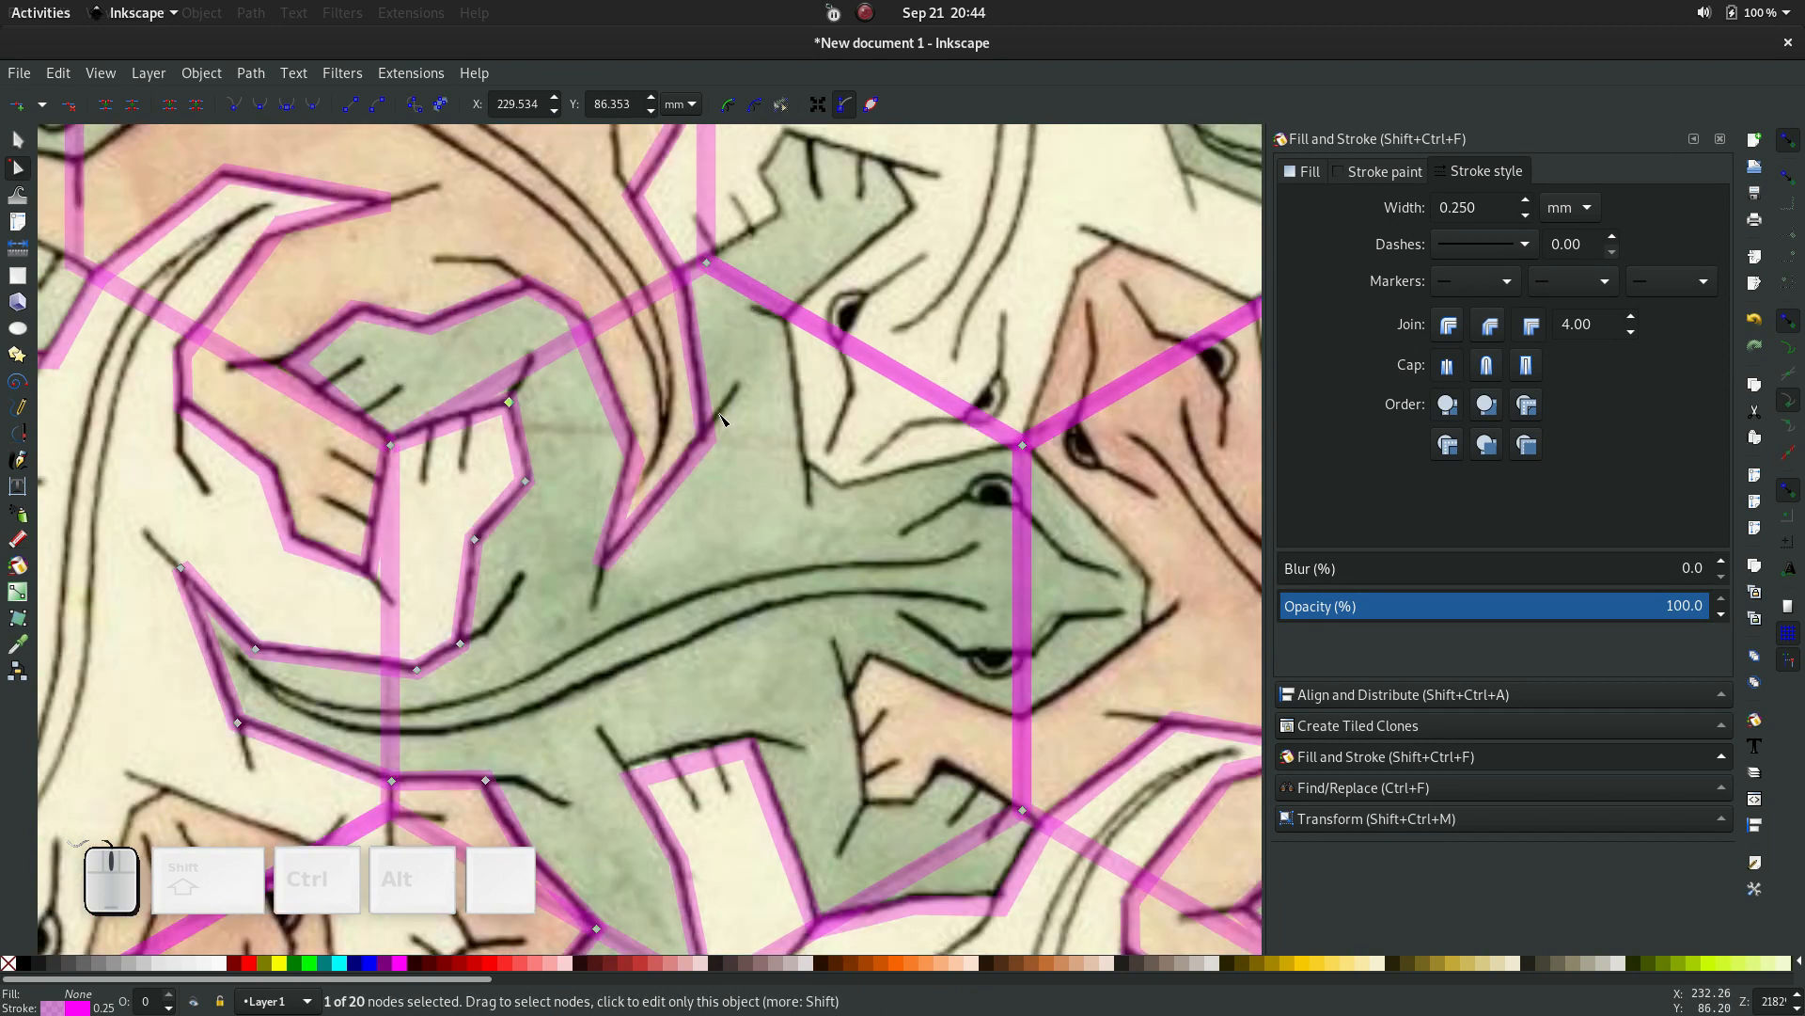
pyautogui.click(786, 316)
pyautogui.keyDown('ctrl'); pyautogui.scroll(2, 786, 316); pyautogui.keyUp('ctrl')
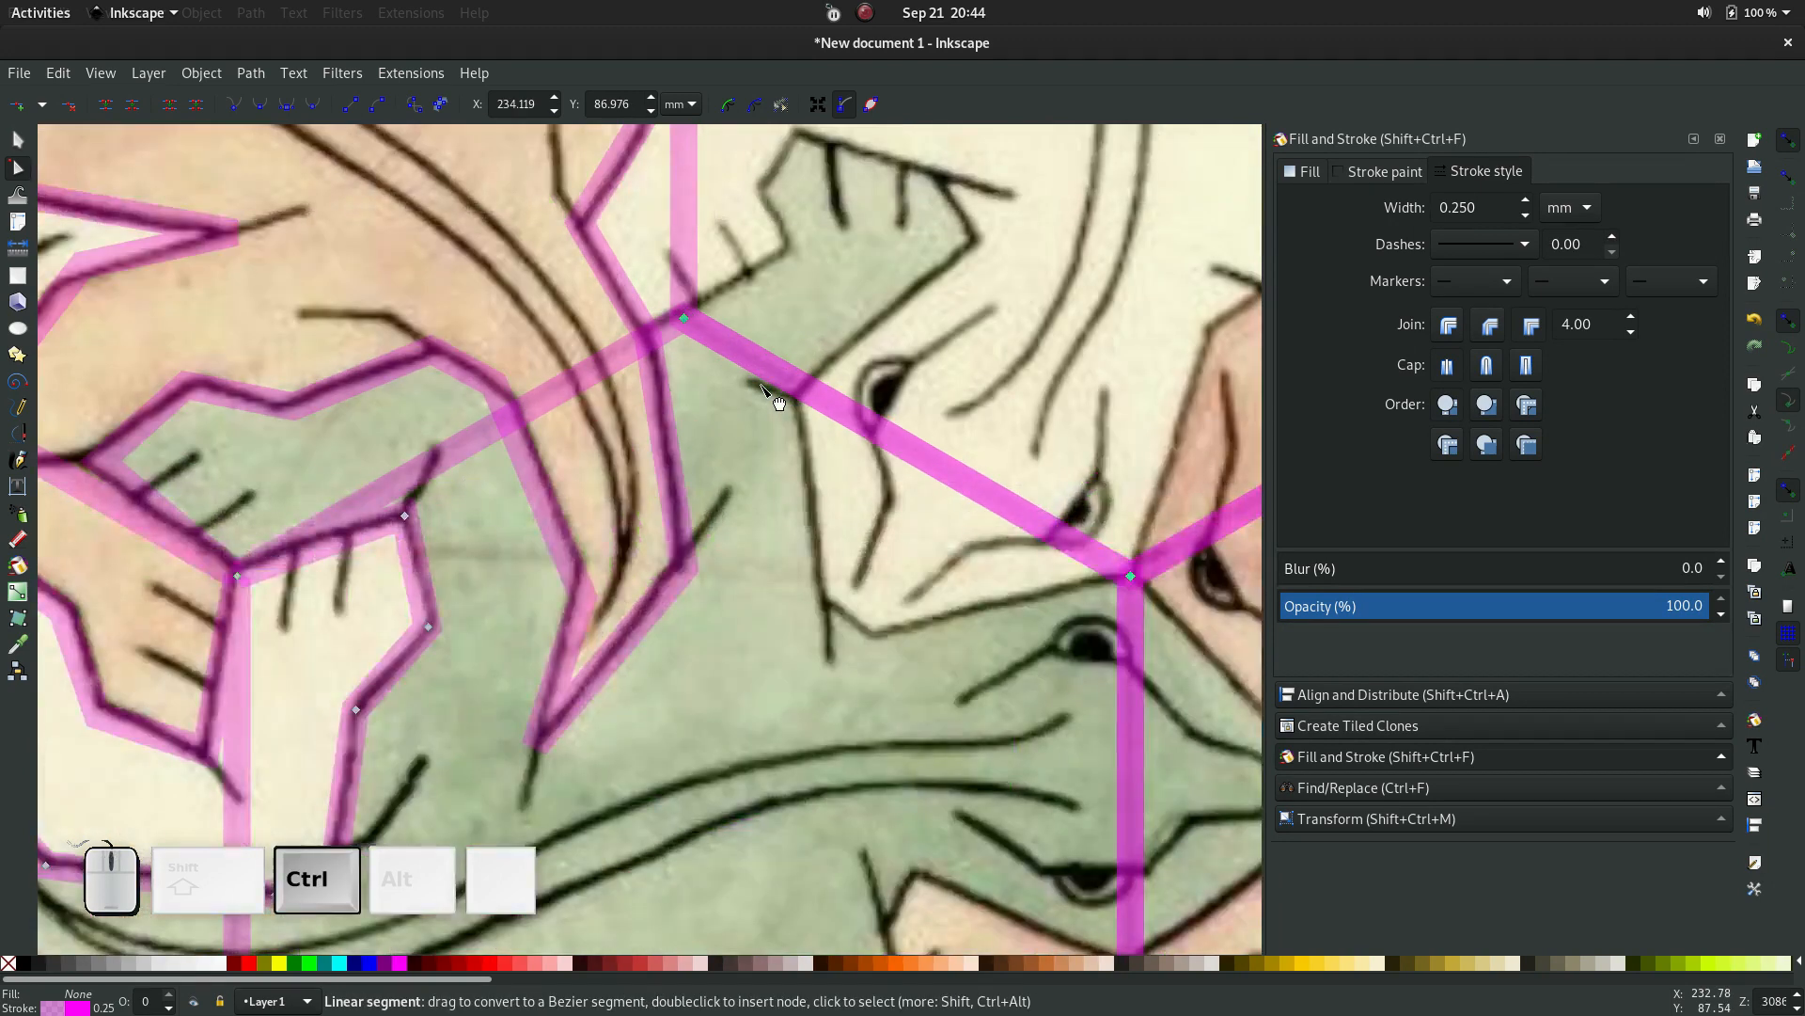
pyautogui.click(684, 320)
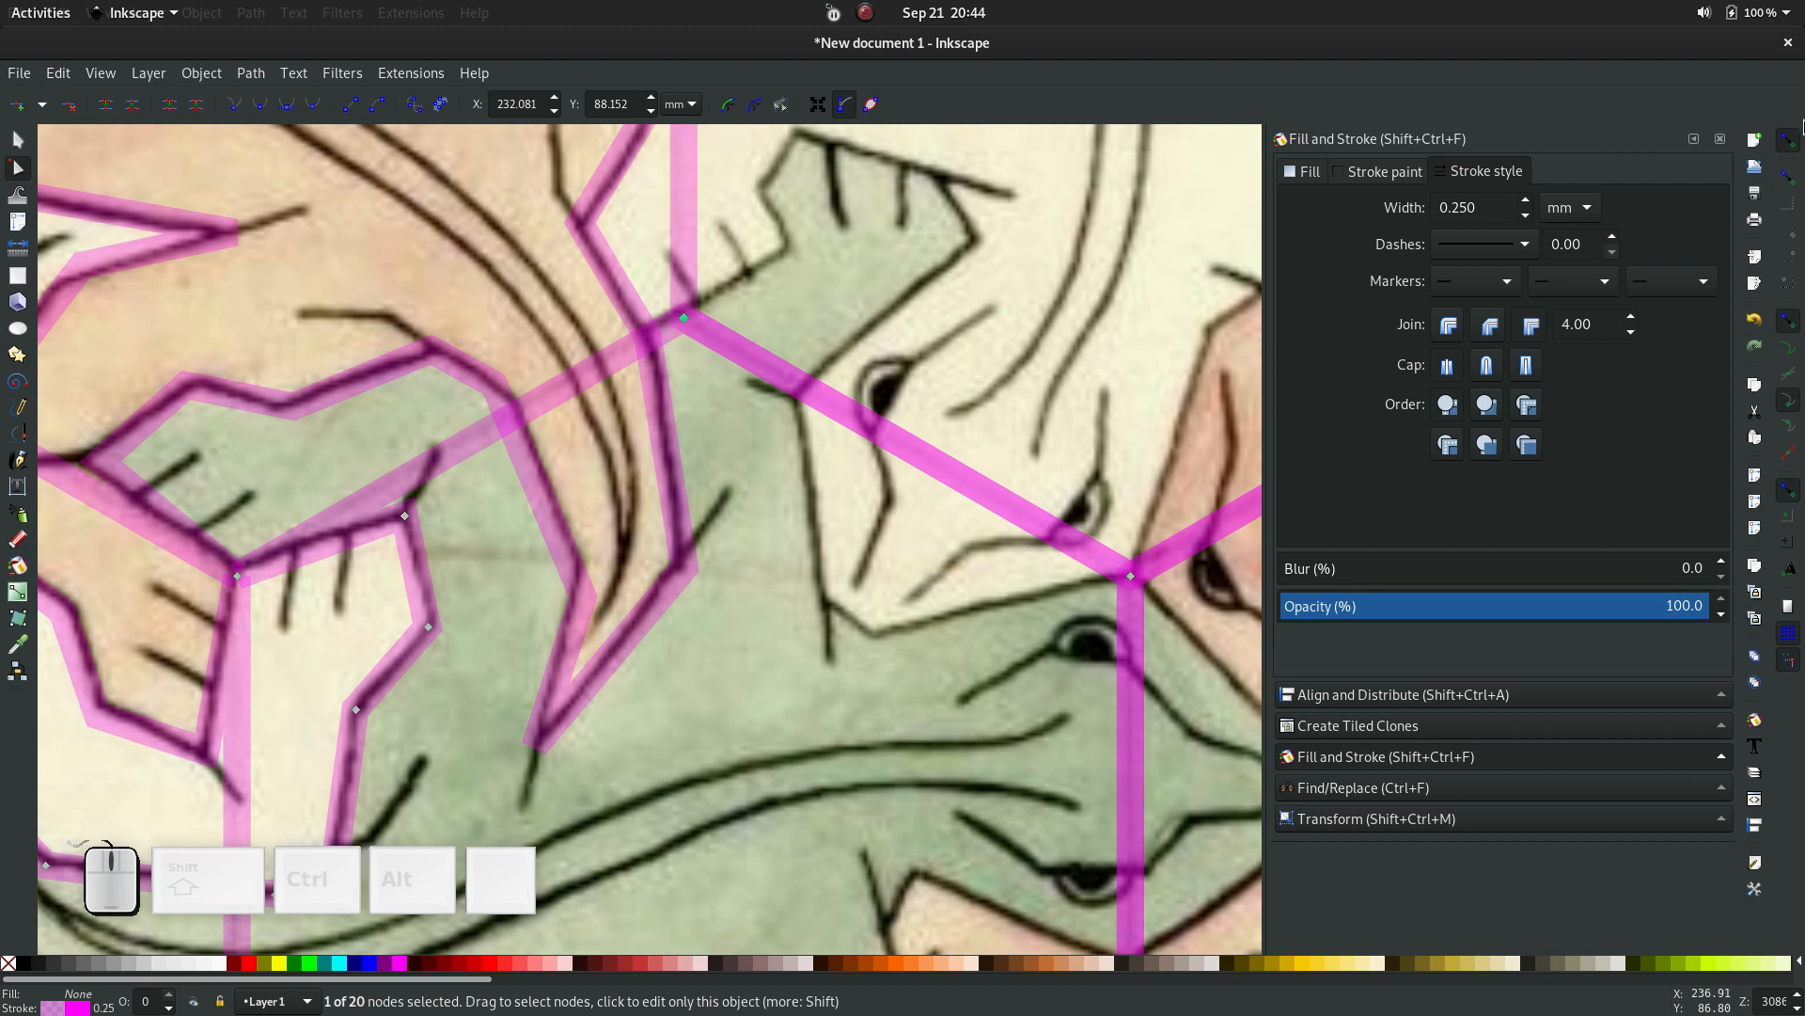
pyautogui.click(1793, 145)
pyautogui.click(1793, 145)
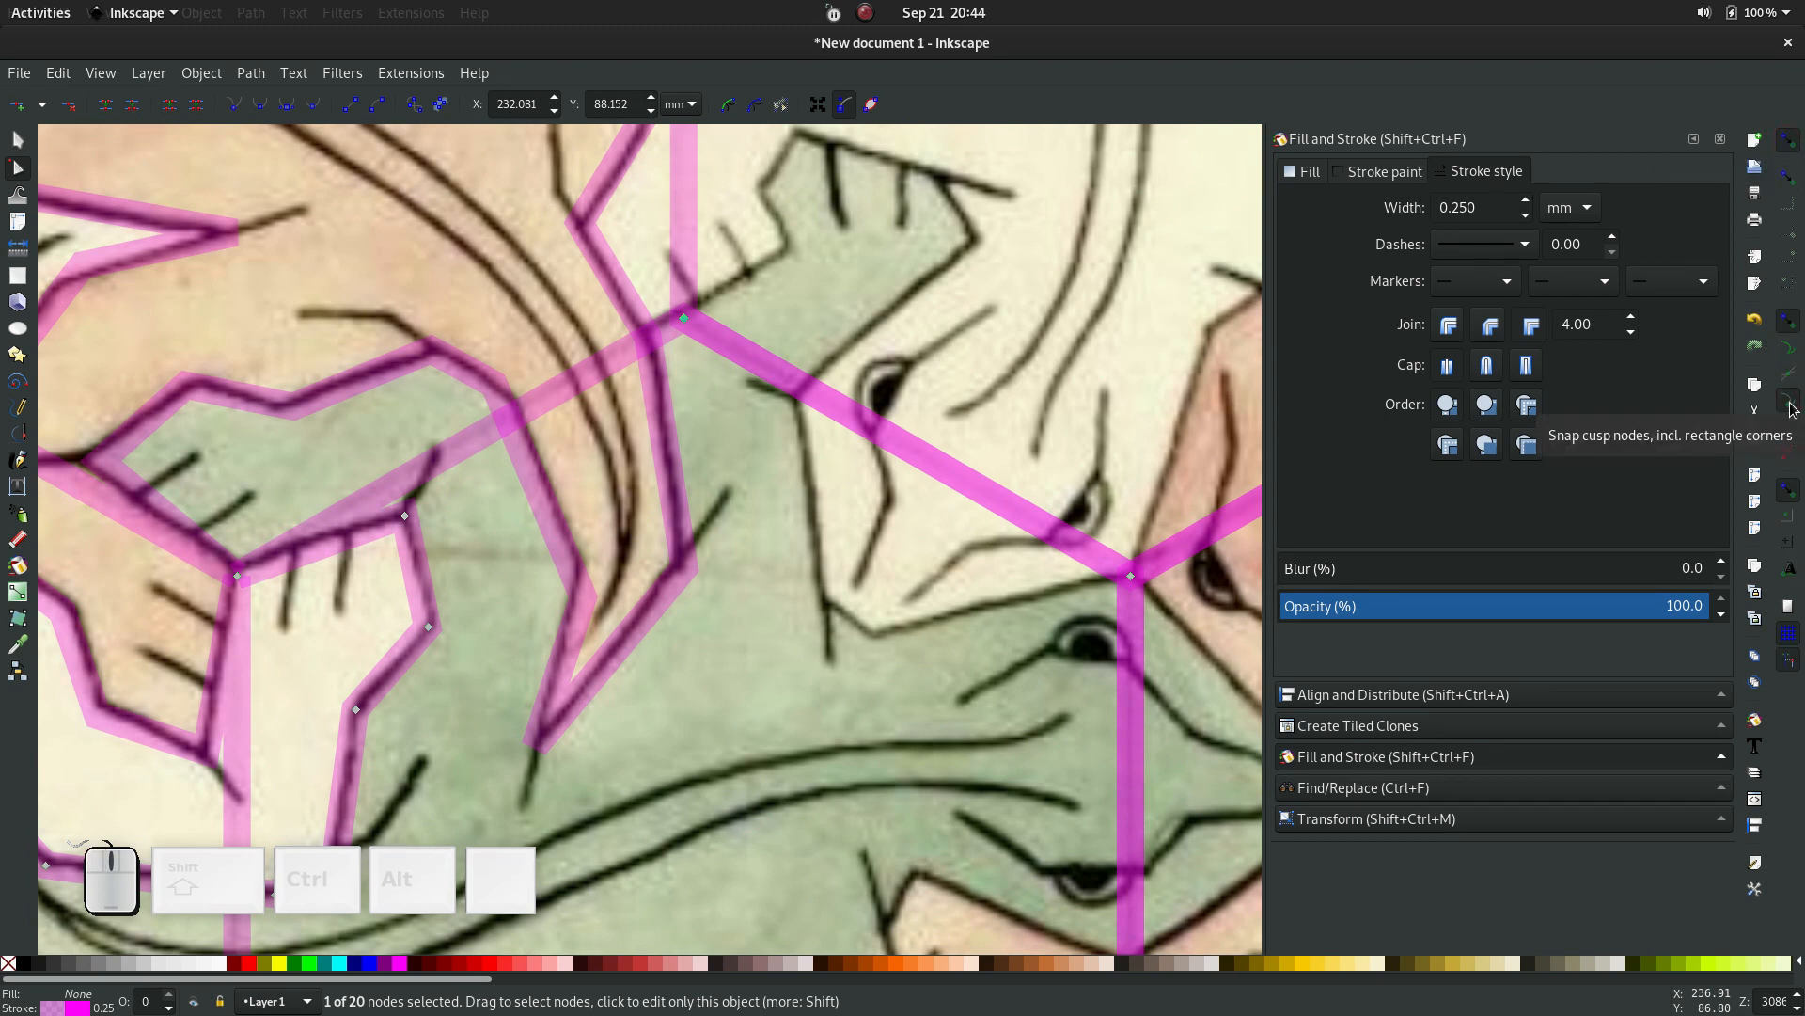
pyautogui.click(1790, 405)
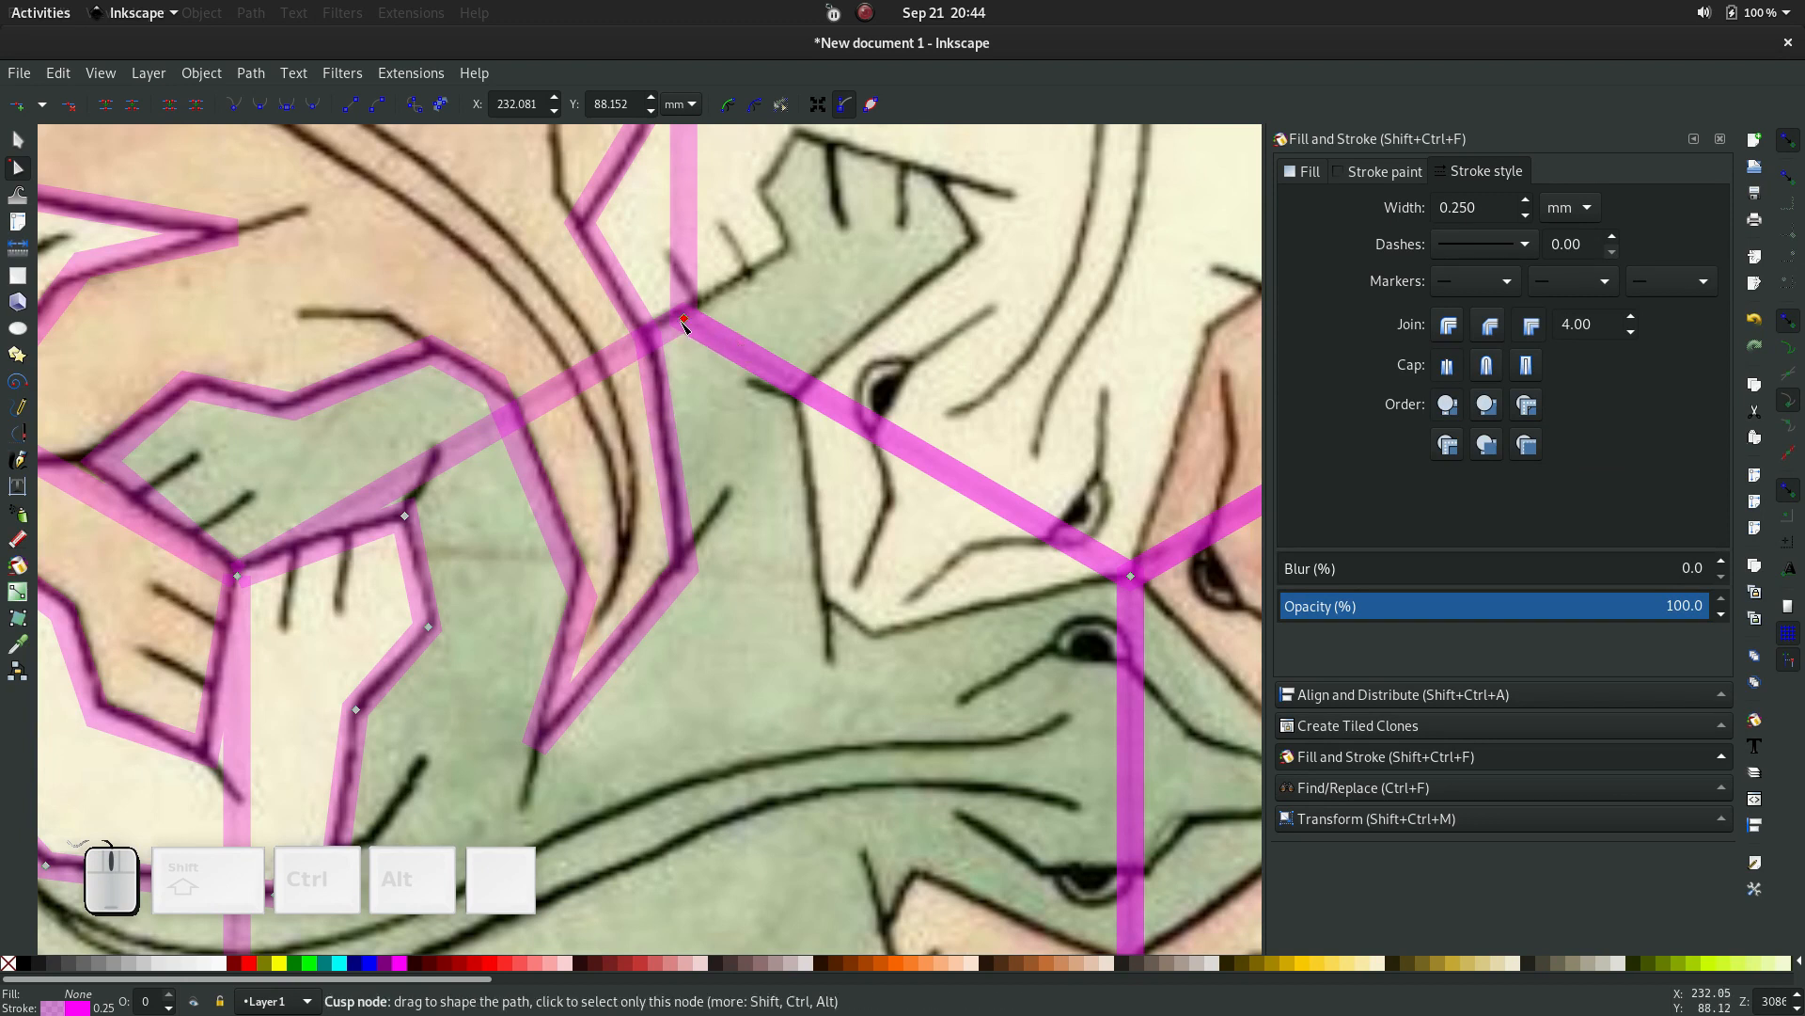
# Place the hexagon's top corner and added nodes along the upper edge of the green lizard's front leg to the start of its foot
pyautogui.moveTo(684, 325); pyautogui.dragTo(786, 250)
pyautogui.doubleClick(753, 391)
pyautogui.scroll(4, 786, 250)
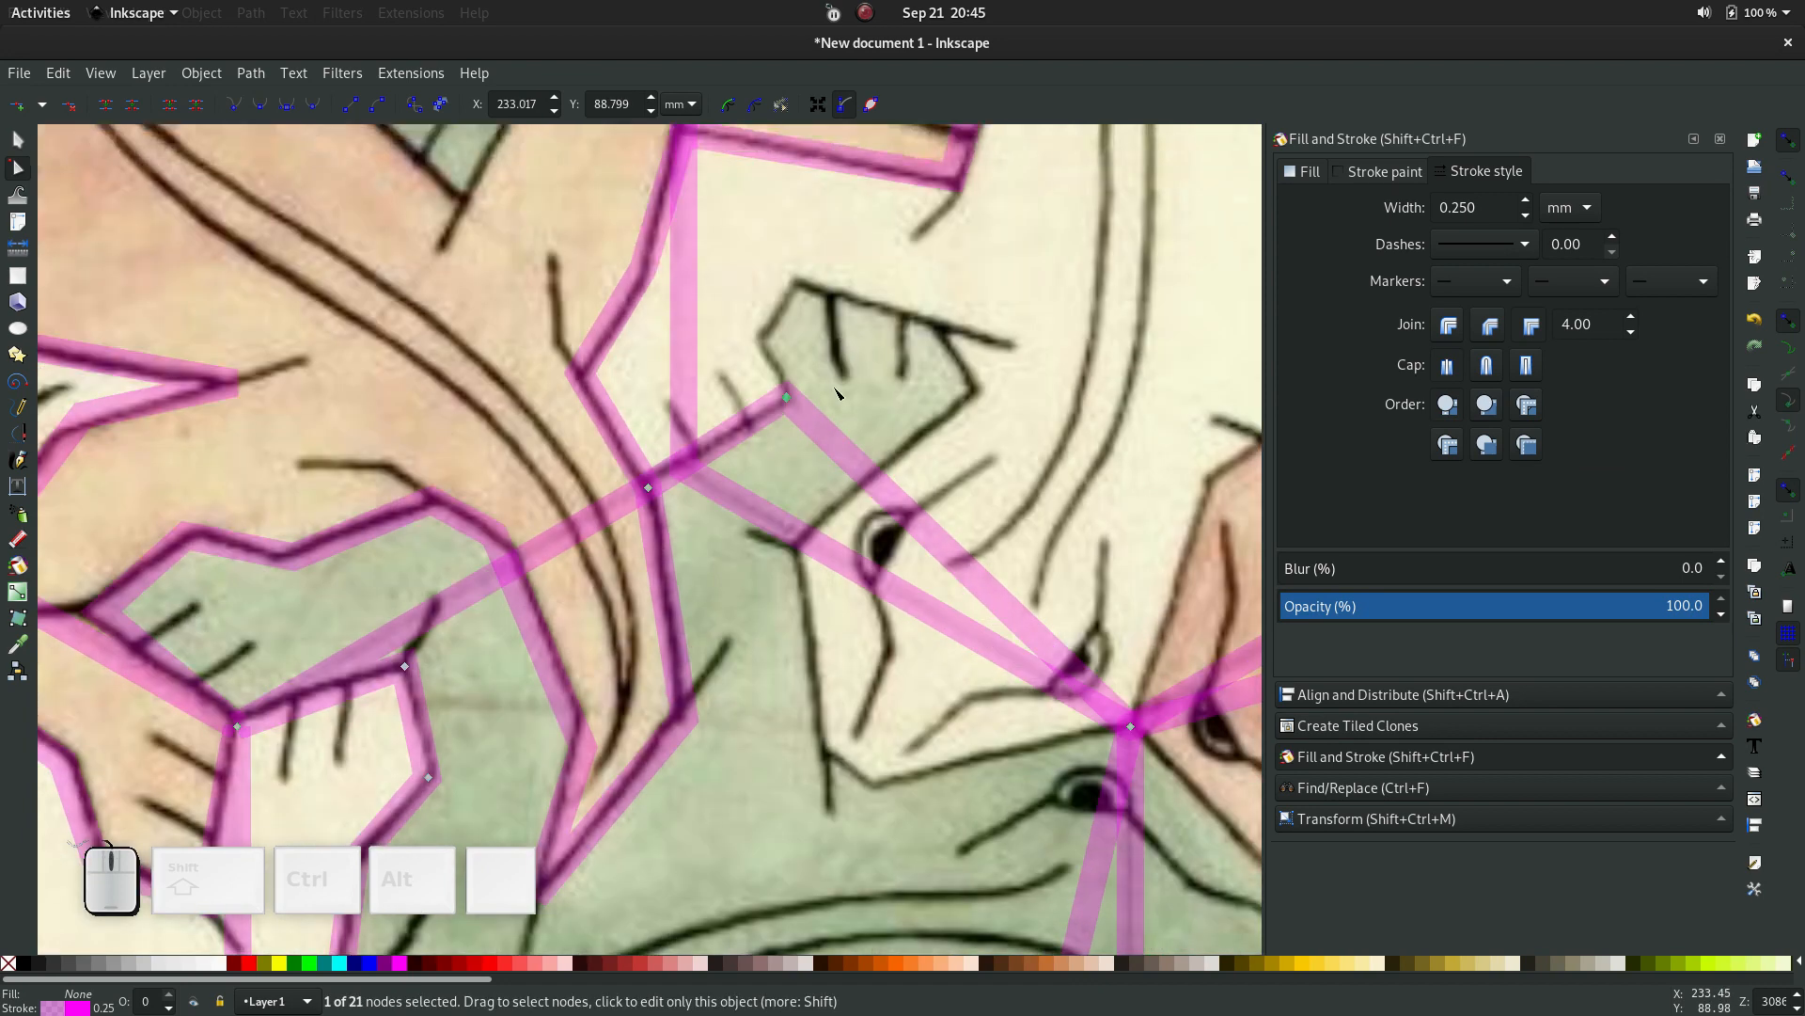
pyautogui.doubleClick(831, 439)
pyautogui.moveTo(830, 439); pyautogui.dragTo(764, 338)
pyautogui.click(822, 415)
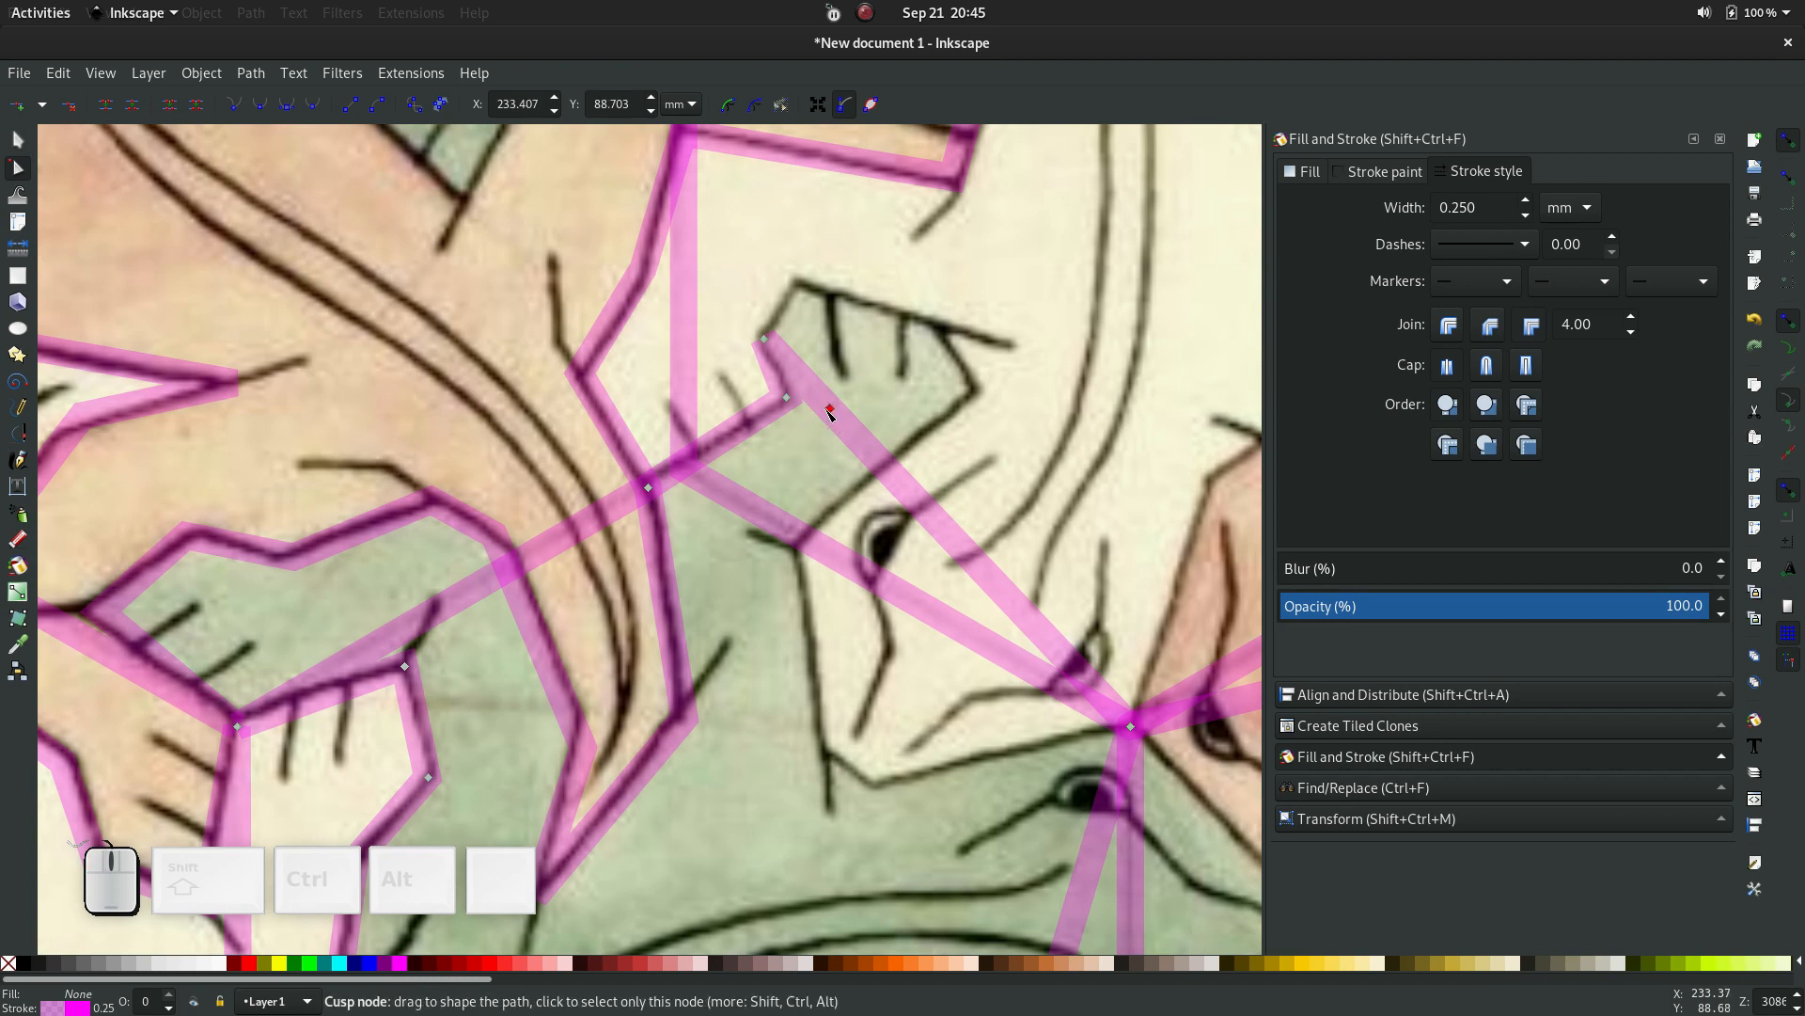
# Add nodes around the toes of the green lizard's front foot, following its outline to the outer corner
pyautogui.doubleClick(824, 415)
pyautogui.moveTo(824, 415); pyautogui.dragTo(800, 282)
pyautogui.click(843, 341)
pyautogui.doubleClick(842, 340)
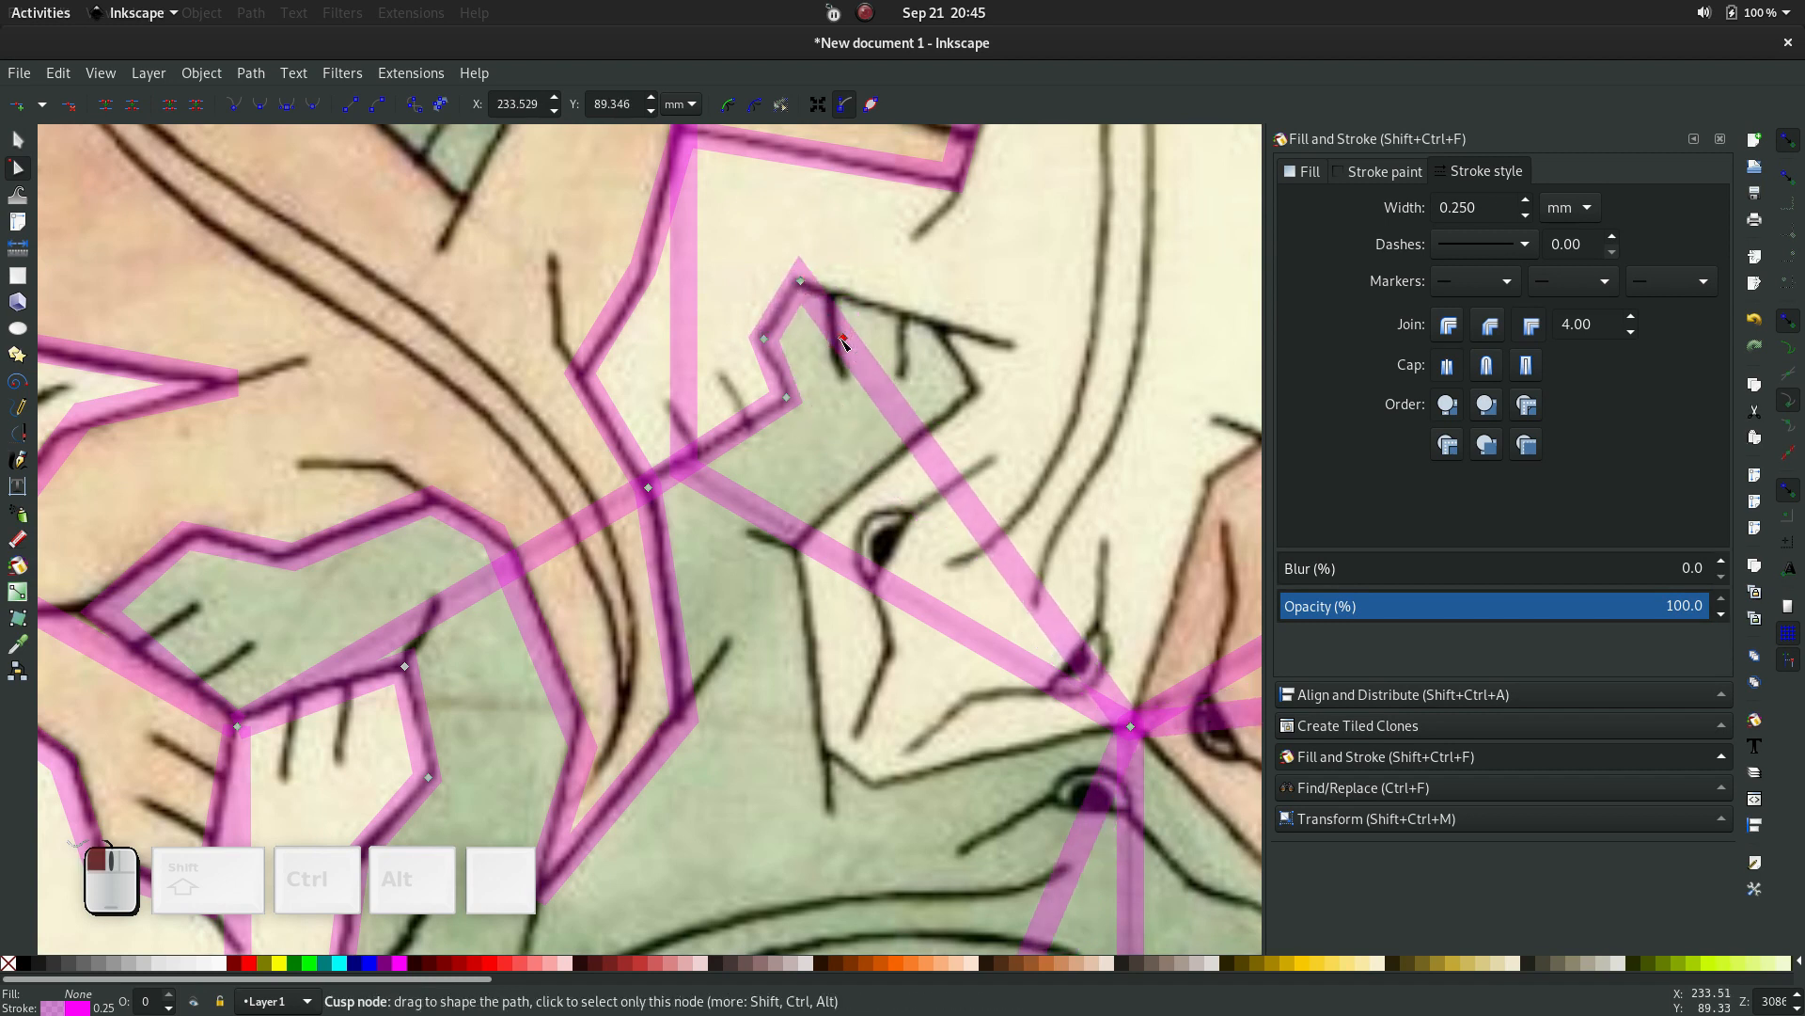
pyautogui.moveTo(843, 340); pyautogui.dragTo(936, 327)
pyautogui.doubleClick(982, 402)
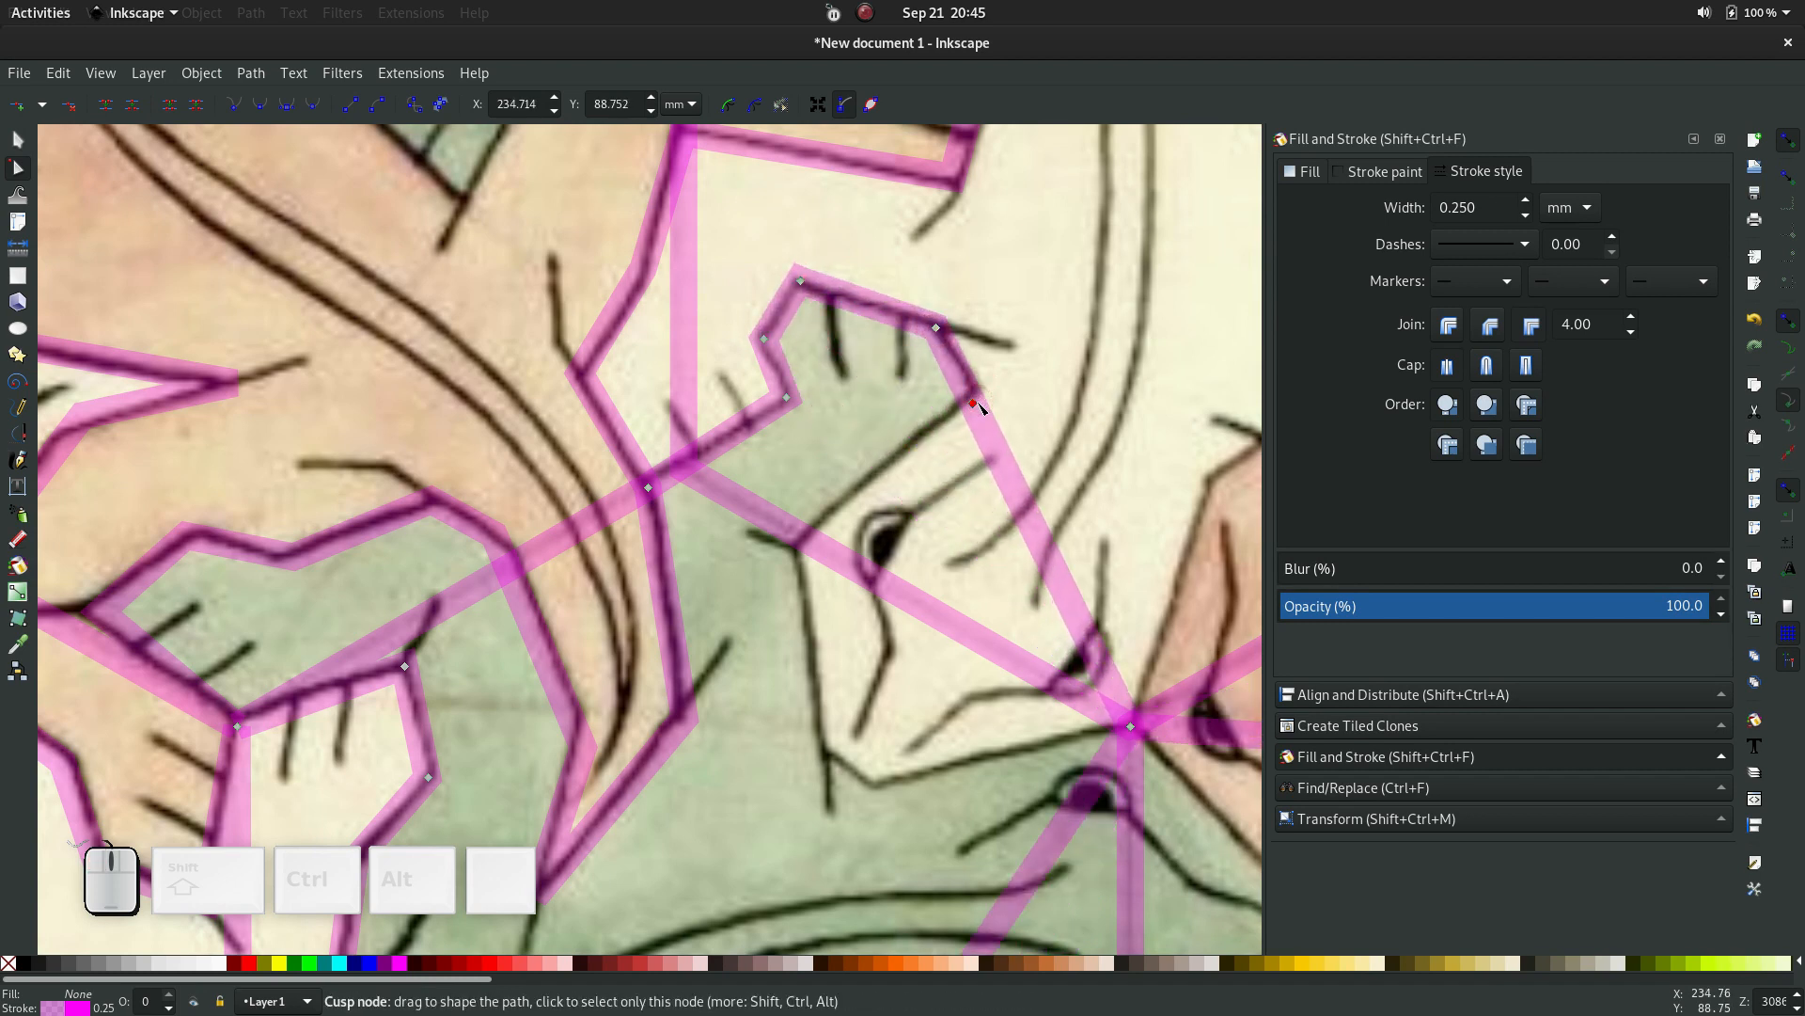
# Place a node where the green lizard's front leg meets the white lizard's head and refine the foot's outer corner node
pyautogui.moveTo(982, 403); pyautogui.dragTo(795, 547)
pyautogui.doubleClick(993, 427)
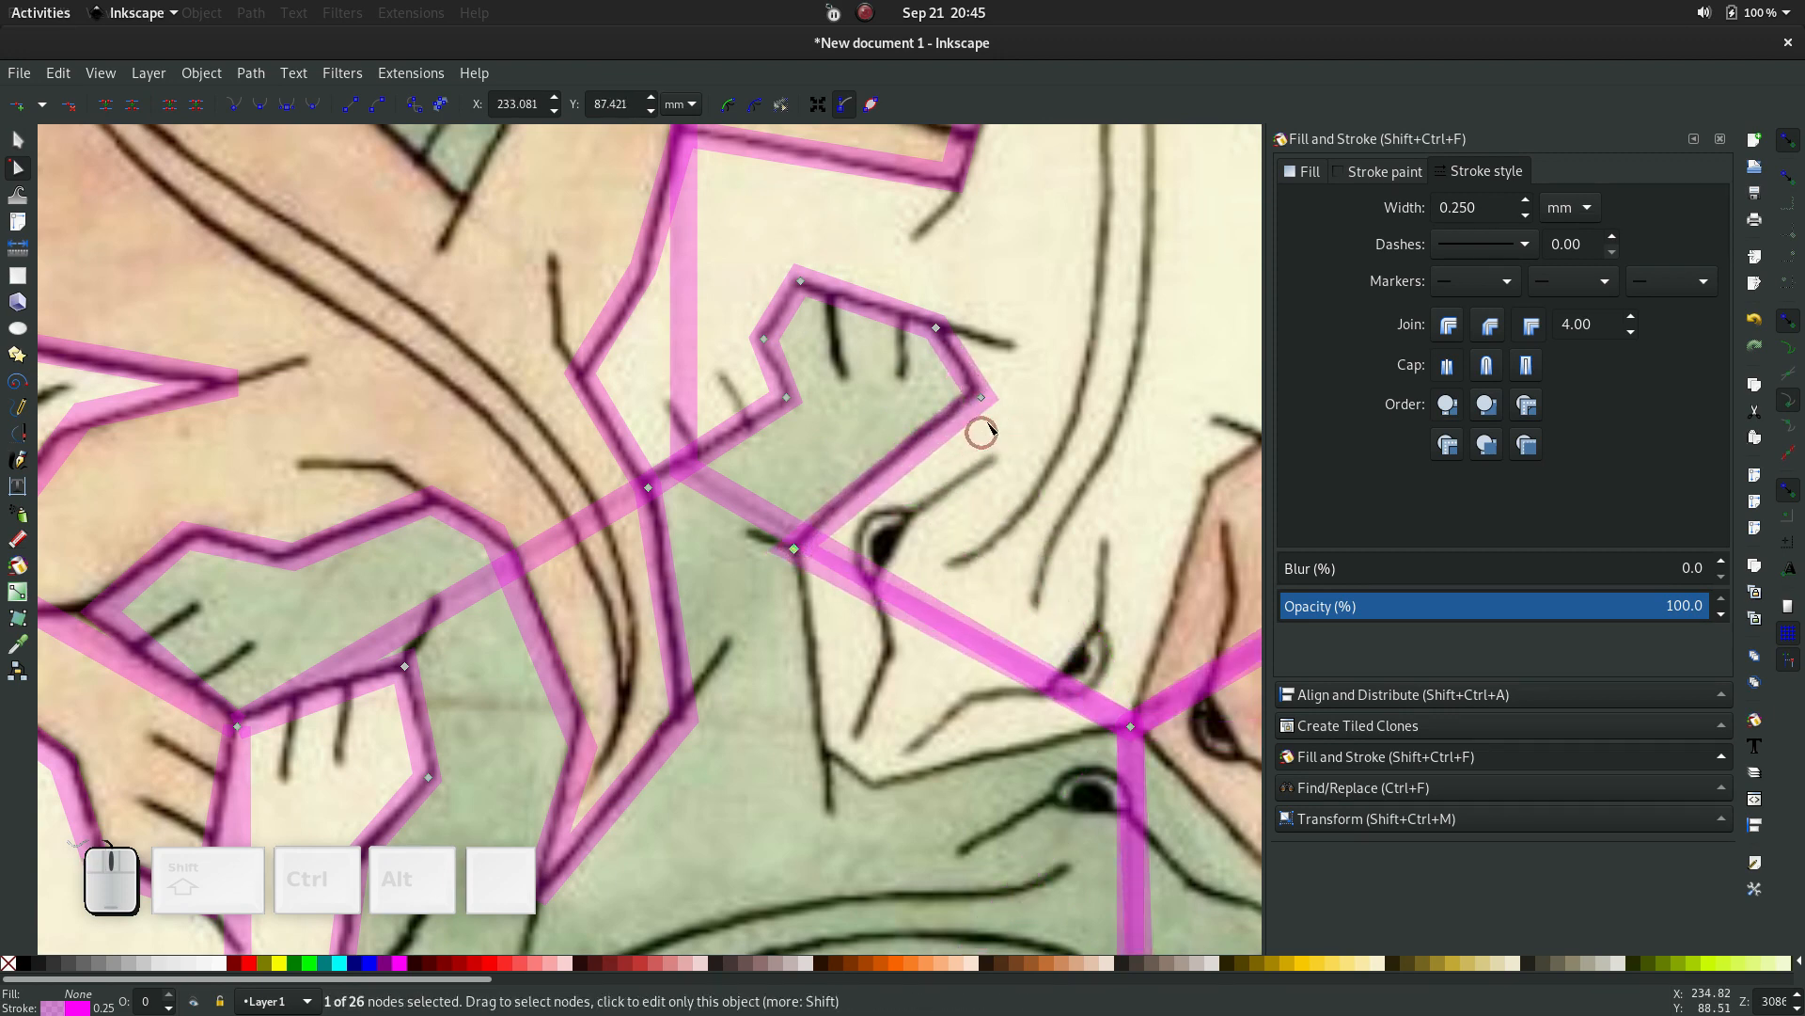
pyautogui.moveTo(979, 391); pyautogui.dragTo(973, 395)
pyautogui.scroll(-4, 917, 536)
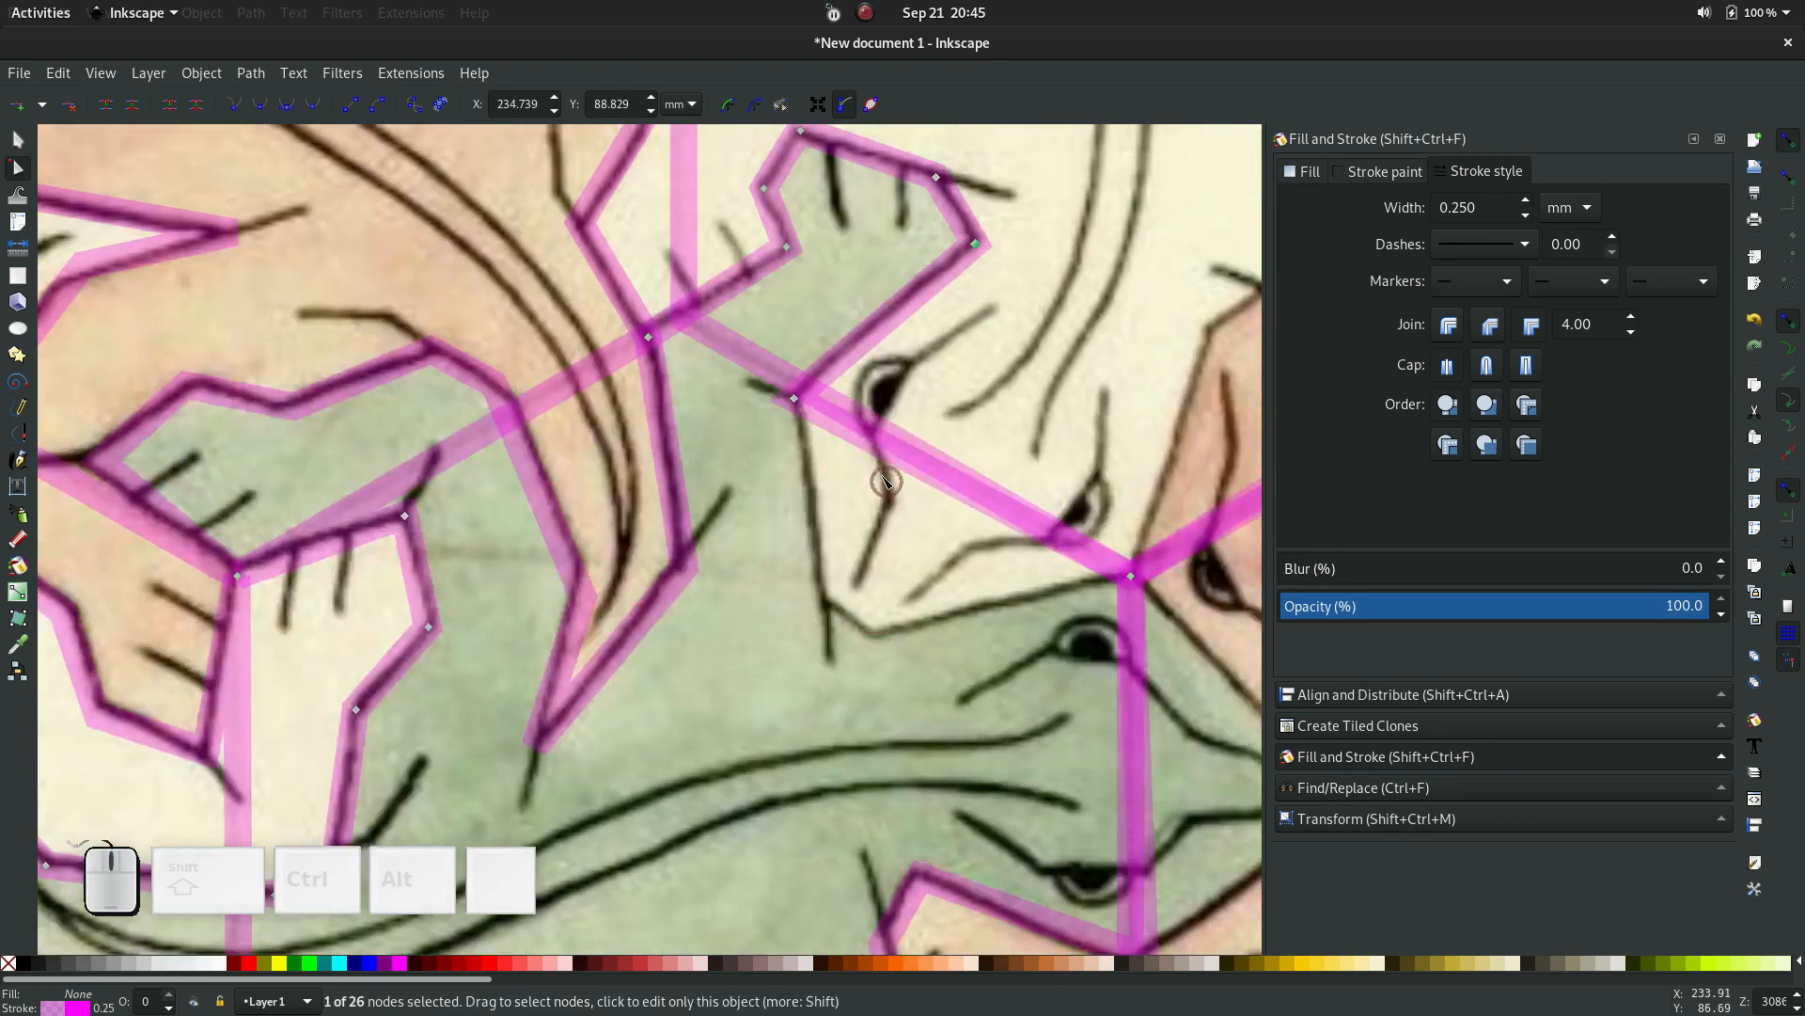
# Add two nodes on the remaining upper-right side and place them at the green lizard's neck, around the white lizard's snout
pyautogui.doubleClick(881, 444)
pyautogui.moveTo(881, 444); pyautogui.dragTo(881, 644)
pyautogui.doubleClick(898, 603)
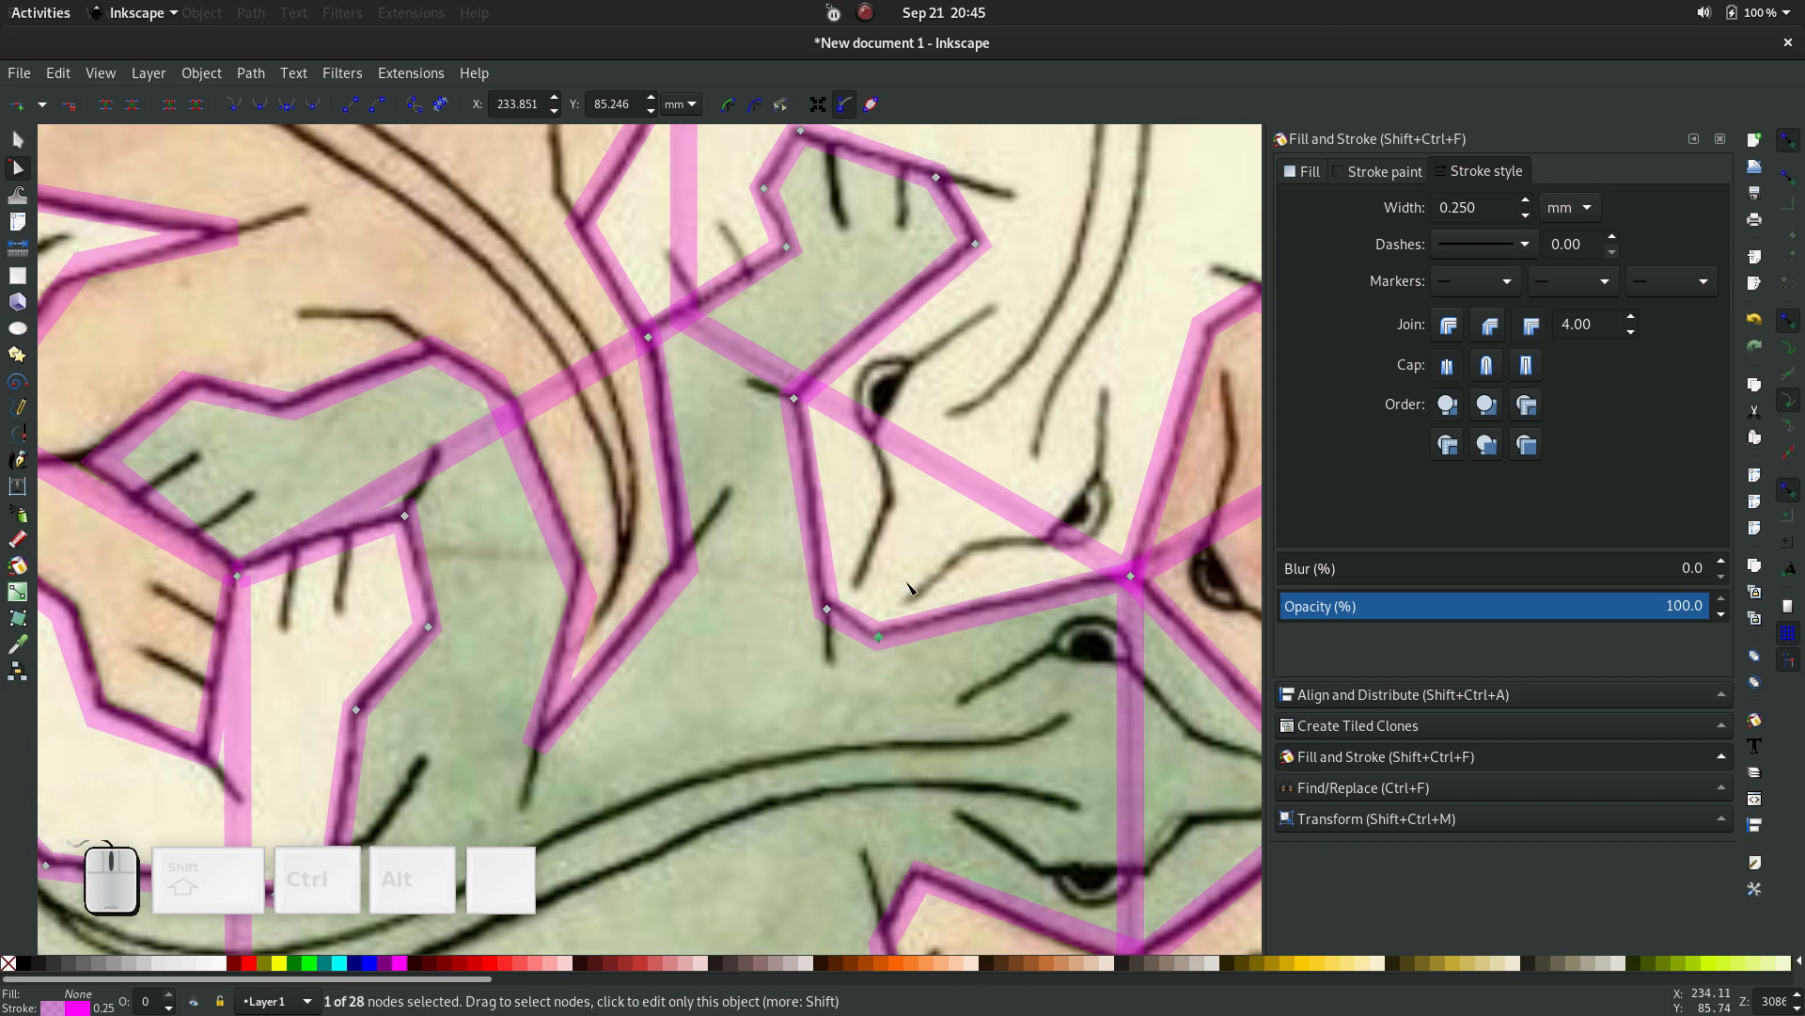
# Move the reference picture to the left, clear of the traced outlines
pyautogui.scroll(-4, 881, 642)
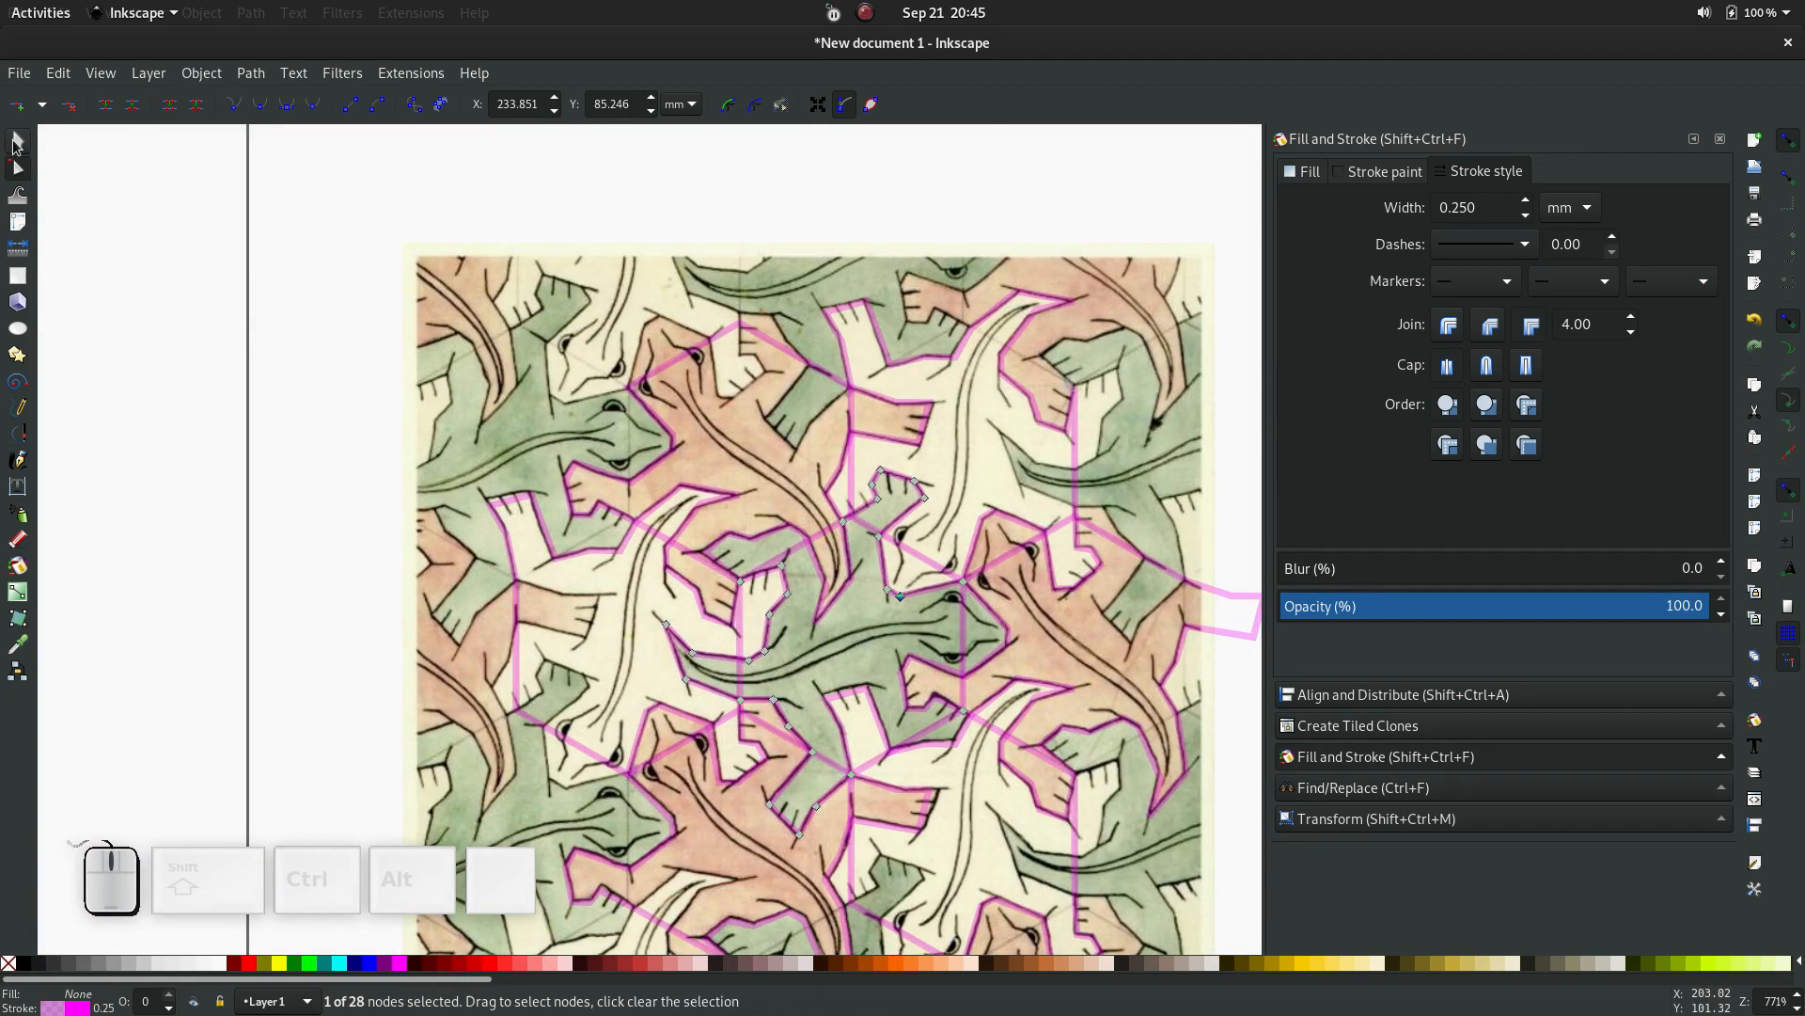
pyautogui.click(17, 141)
pyautogui.moveTo(834, 302); pyautogui.dragTo(184, 325)
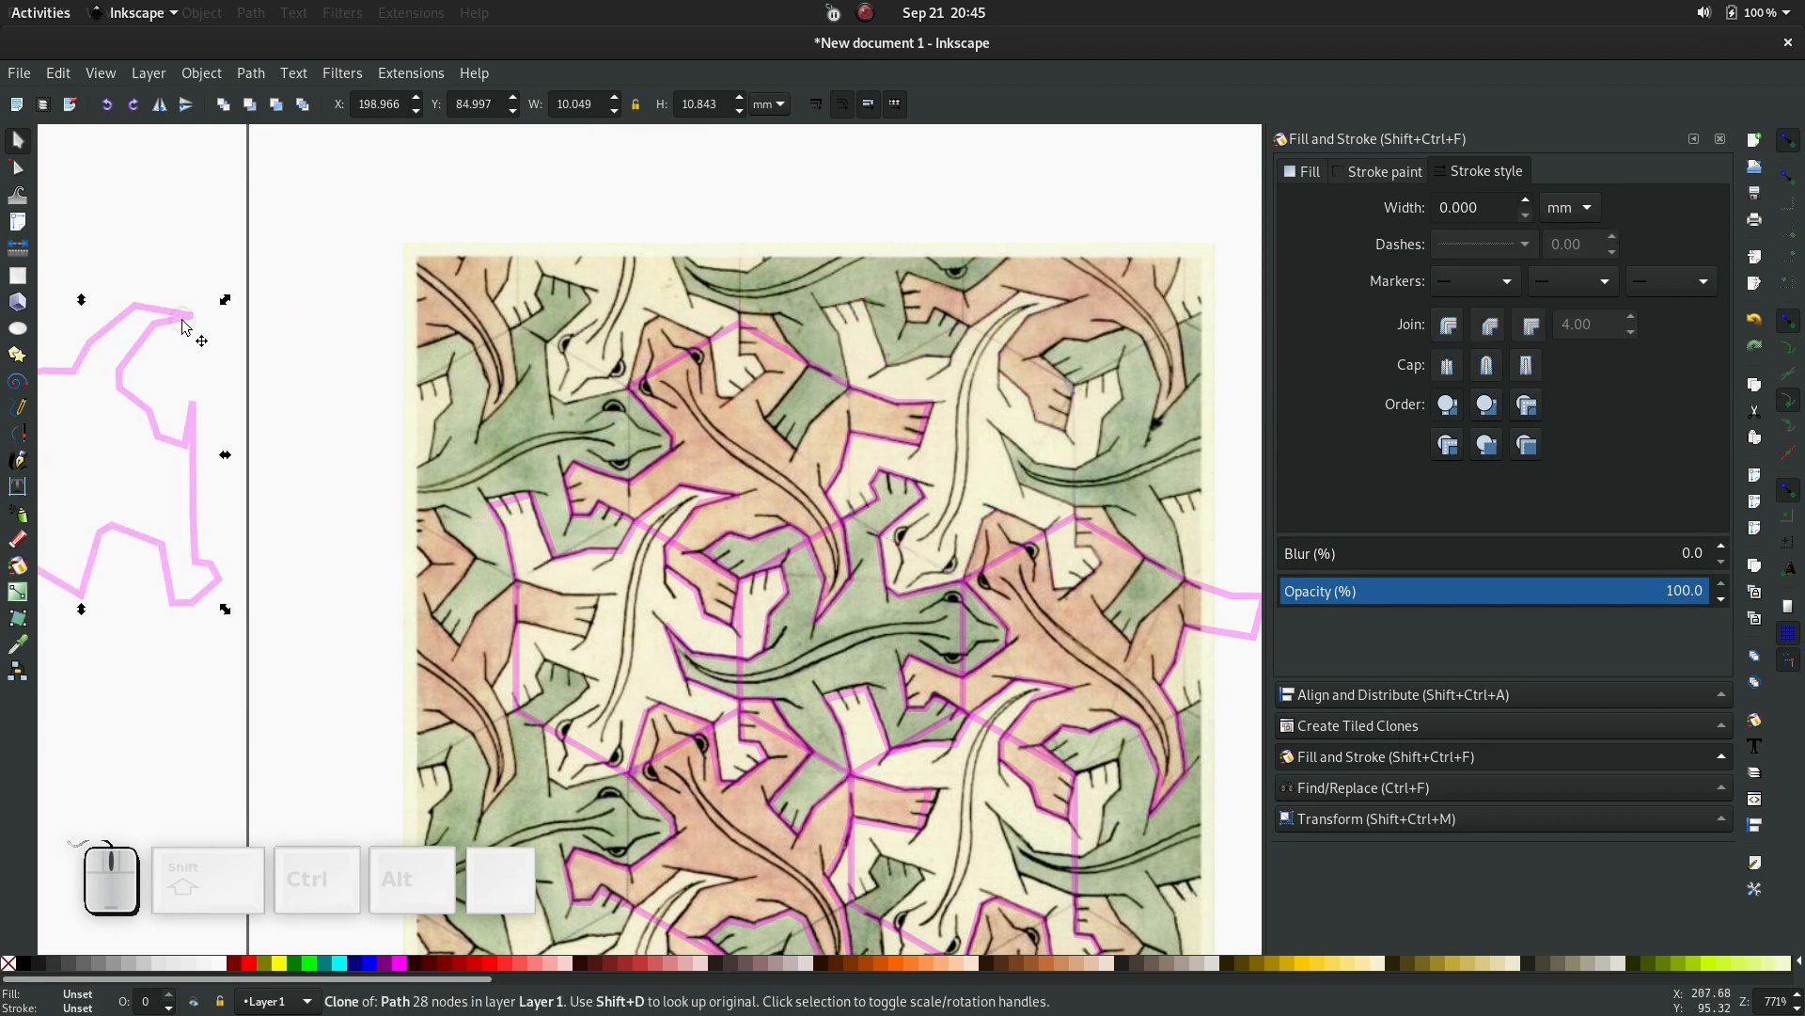
pyautogui.hotkey('ctrl', 'z')
pyautogui.moveTo(775, 275); pyautogui.dragTo(3, 291)
pyautogui.scroll(-2, 872, 381)
pyautogui.click(717, 311)
pyautogui.hscroll(10, 715, 309)
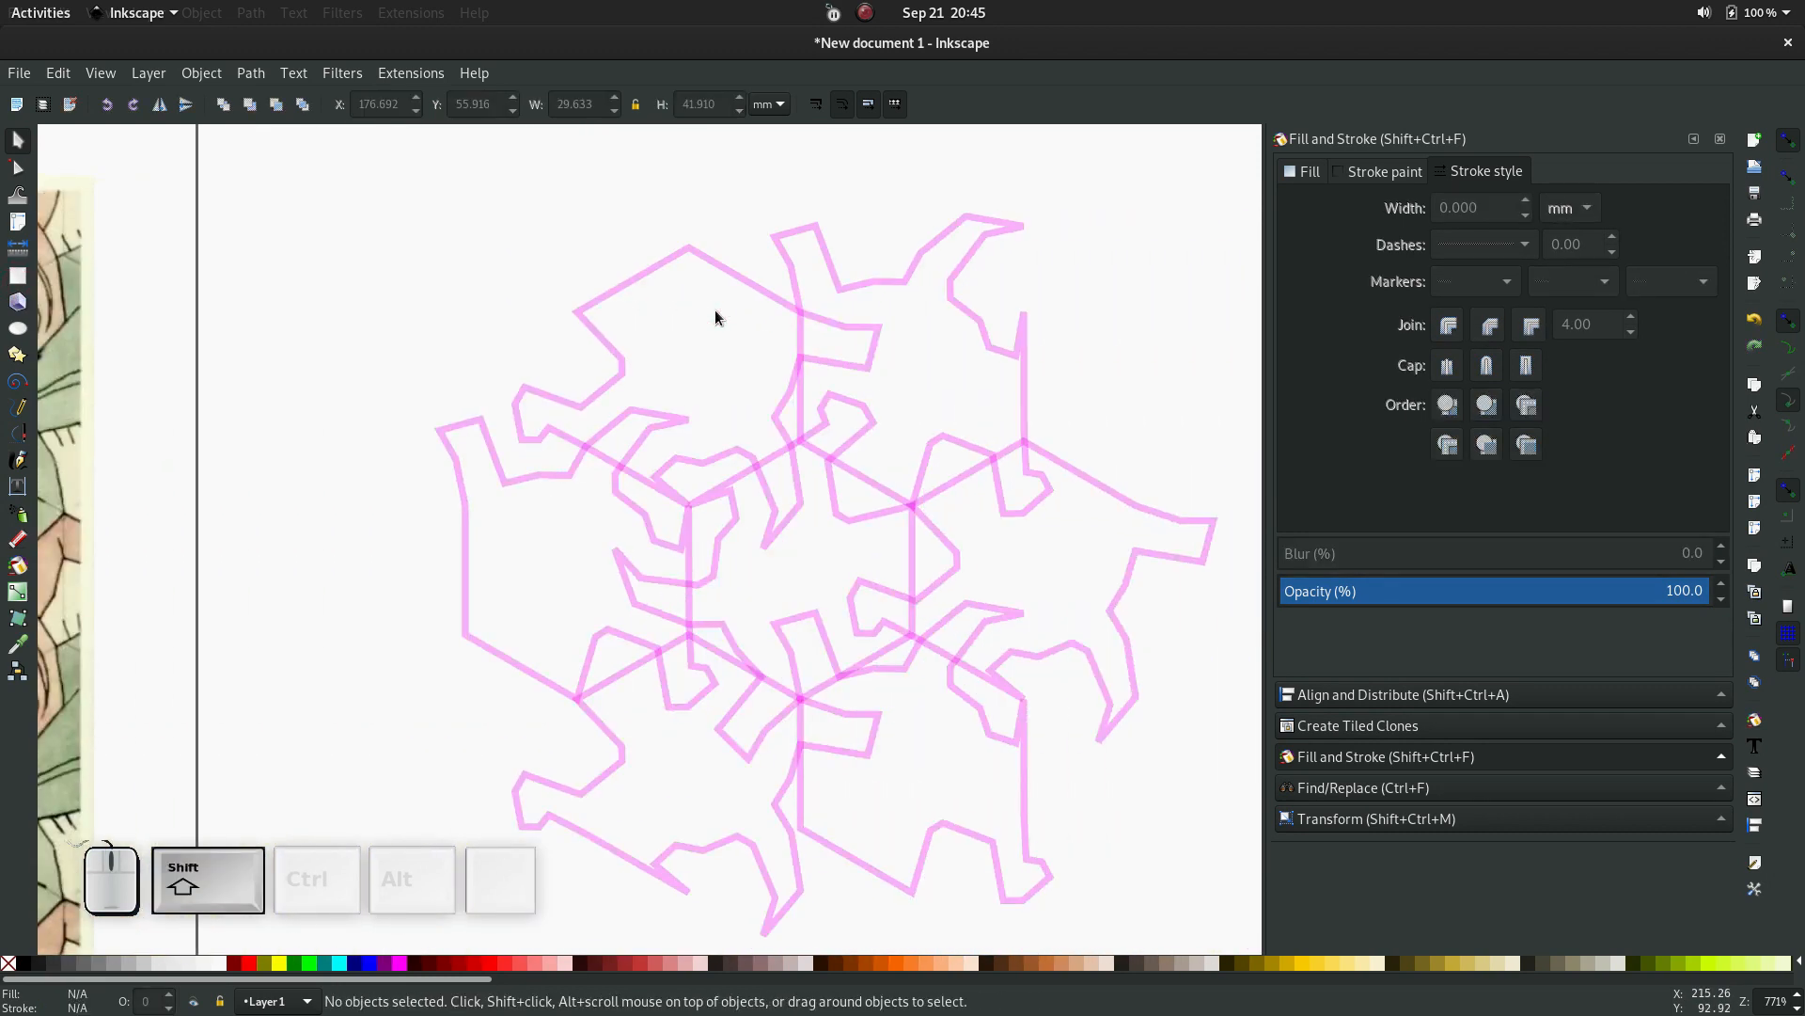
# Delete the upper-right, left and lower-left clones around the original lizard outline
pyautogui.scroll(-1, 714, 317)
pyautogui.hscroll(1, 715, 317)
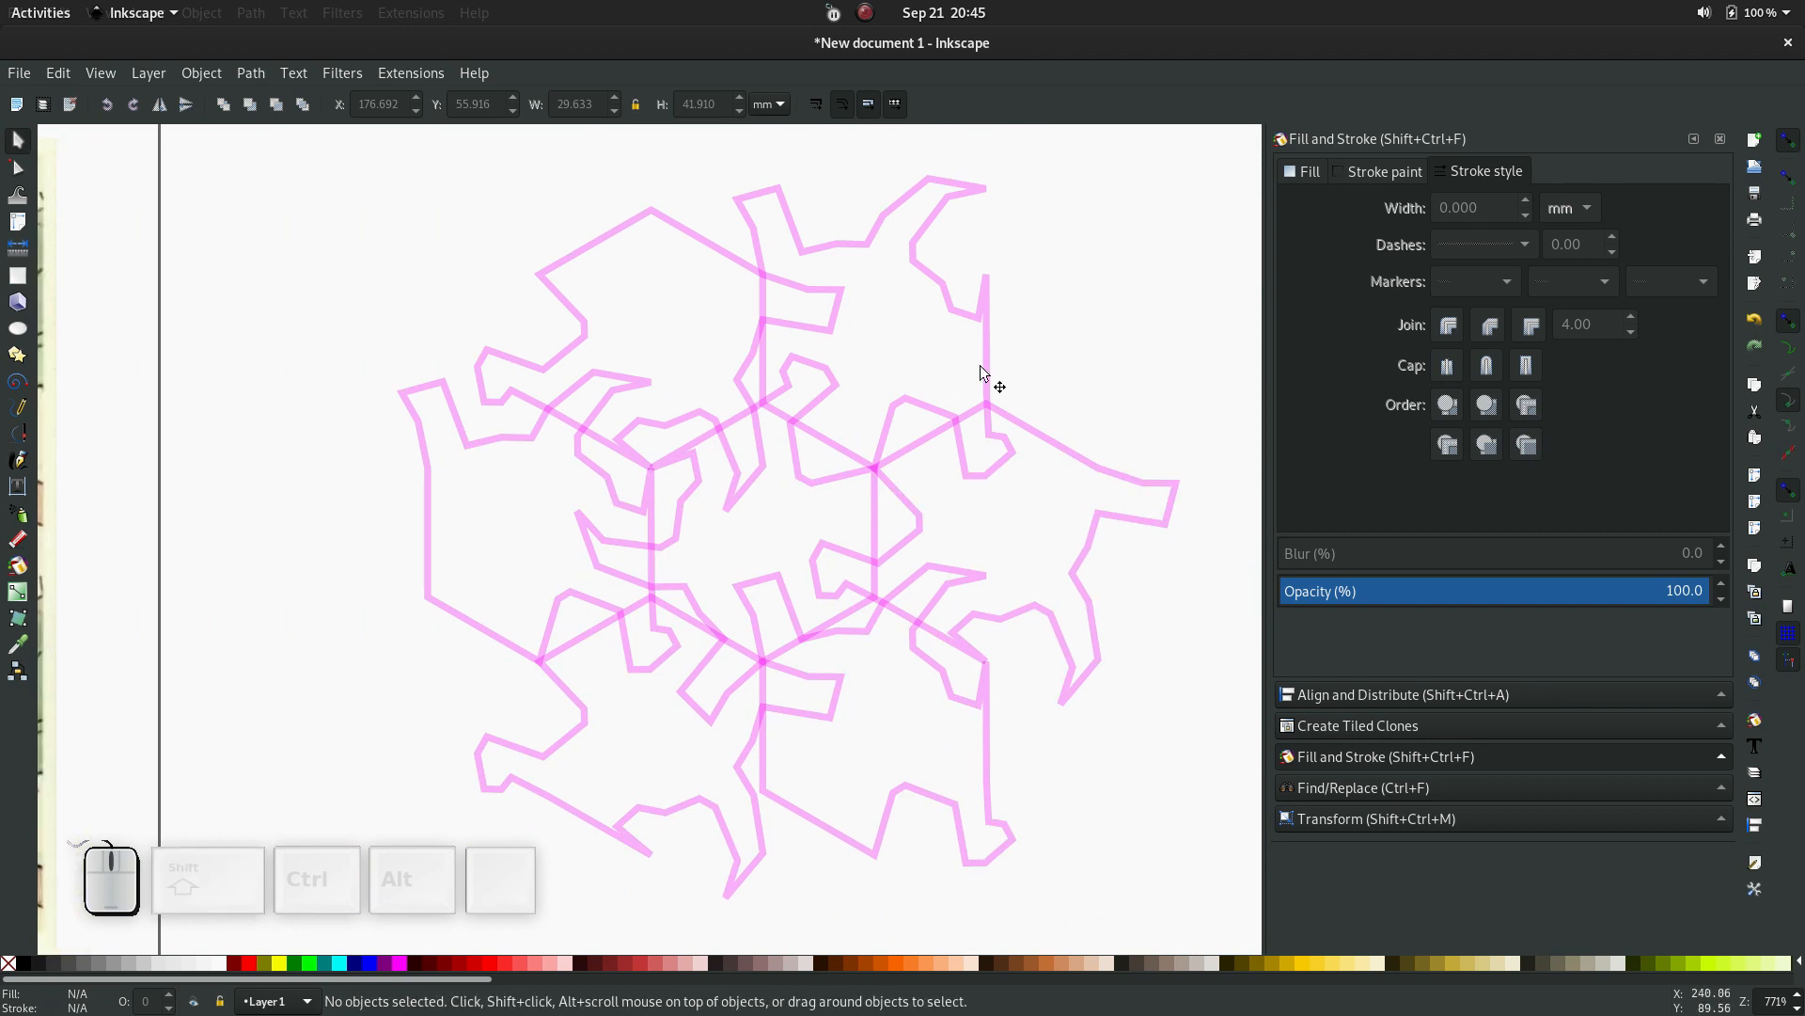
pyautogui.moveTo(980, 366); pyautogui.dragTo(1093, 293)
pyautogui.press('Delete')
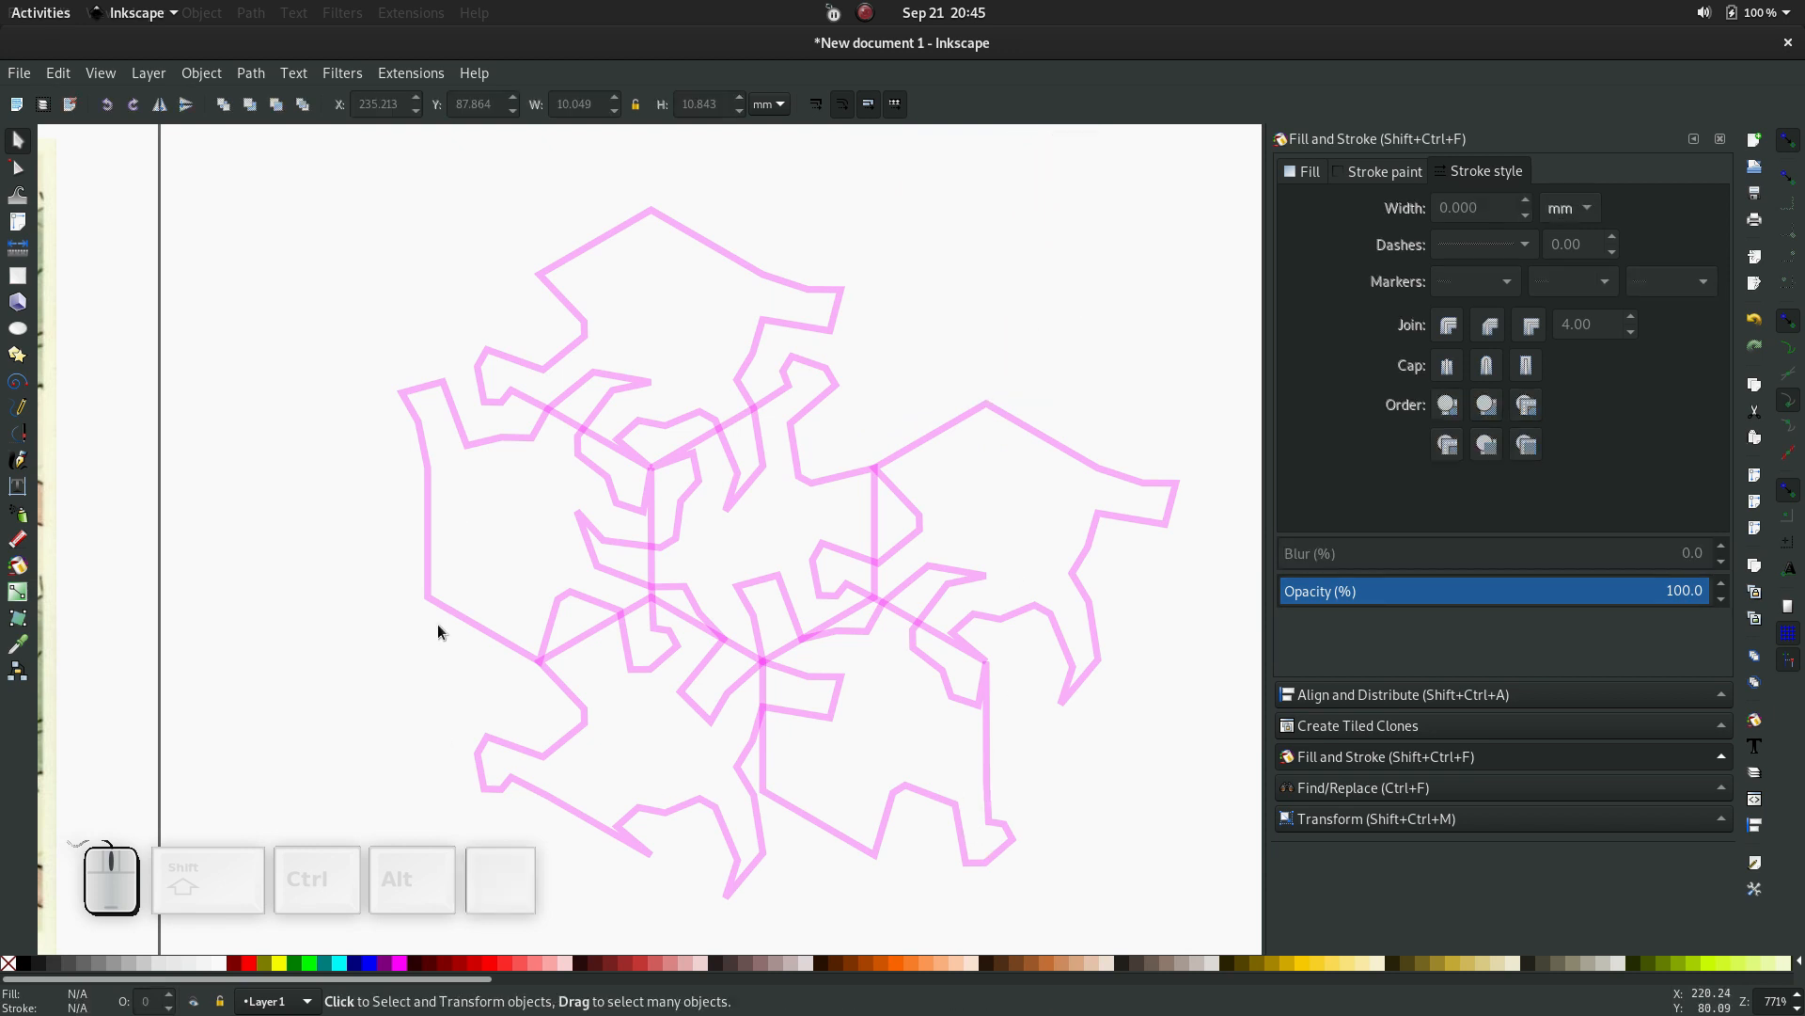
pyautogui.moveTo(455, 617); pyautogui.dragTo(312, 645)
pyautogui.press('Delete')
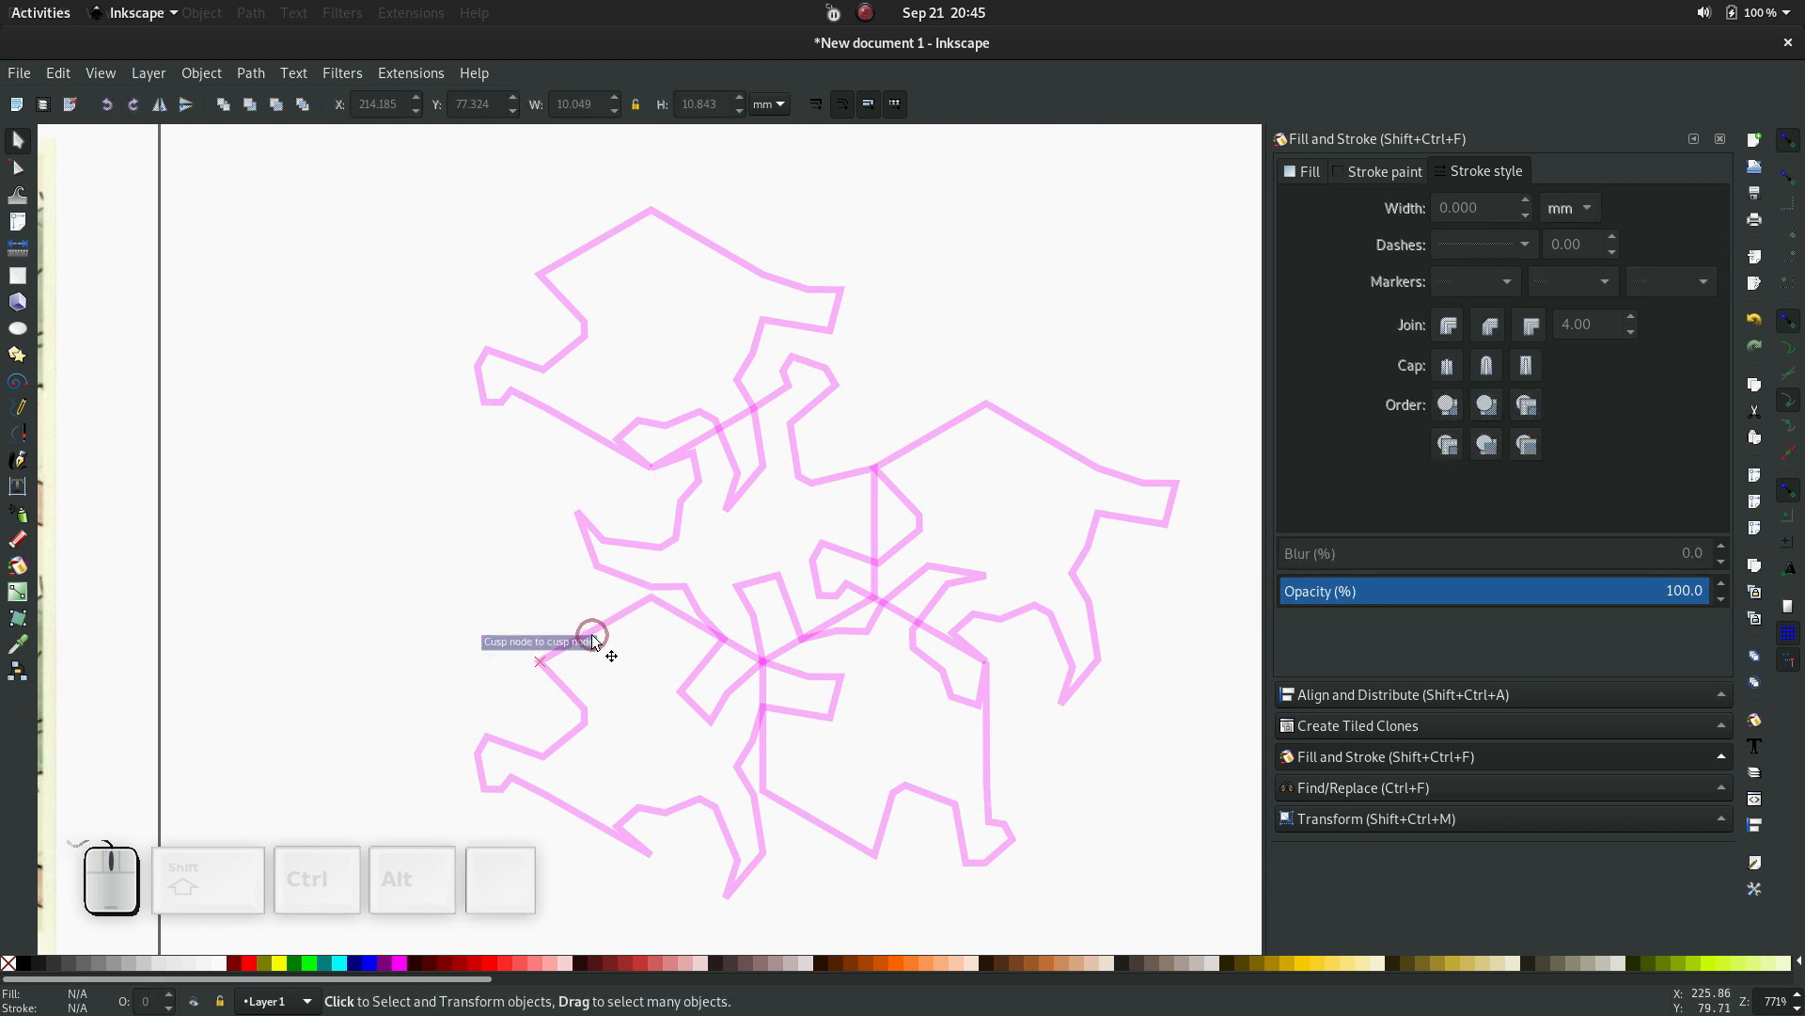
pyautogui.moveTo(592, 640)
pyautogui.mouseDown()
pyautogui.moveTo(415, 670)
pyautogui.moveTo(318, 649)
pyautogui.mouseUp()
pyautogui.press('Delete')
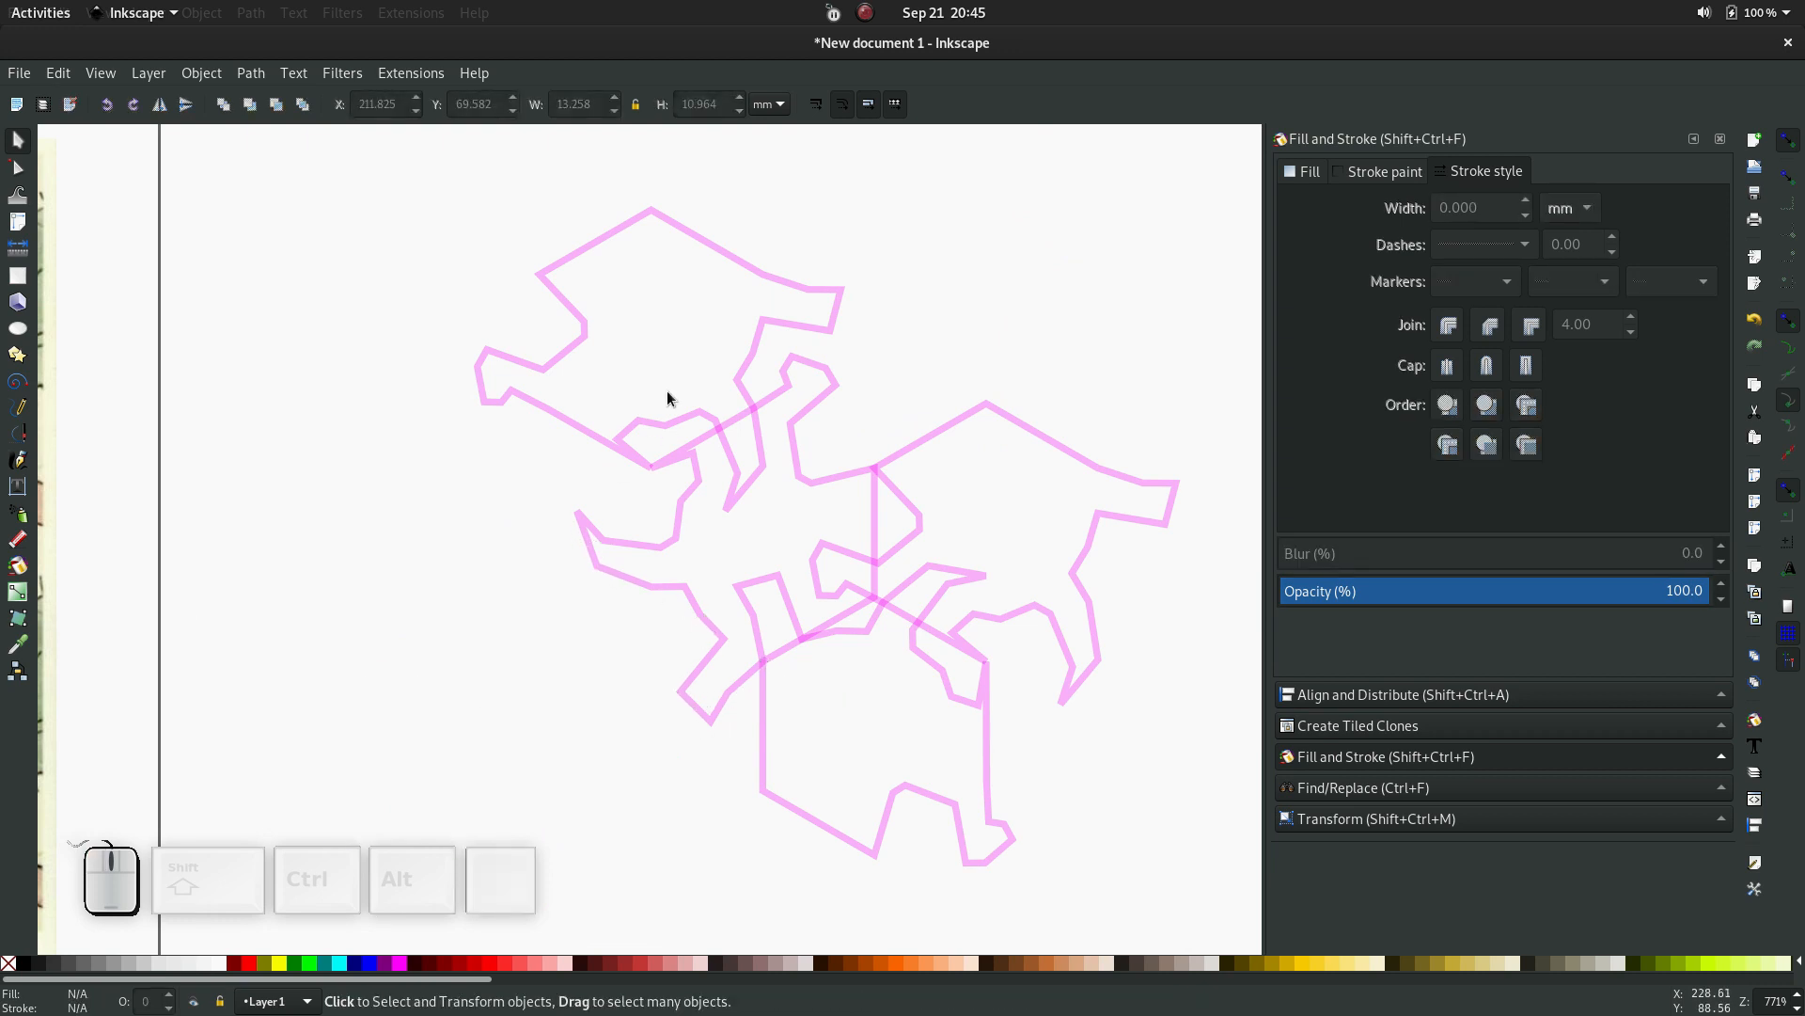
# Select the original and the three remaining clones, unlink the clones into standalone paths and clear the selection
pyautogui.moveTo(368, 174)
pyautogui.mouseDown()
pyautogui.moveTo(669, 325)
pyautogui.moveTo(1143, 920)
pyautogui.moveTo(1203, 924)
pyautogui.mouseUp()
pyautogui.click(59, 72)
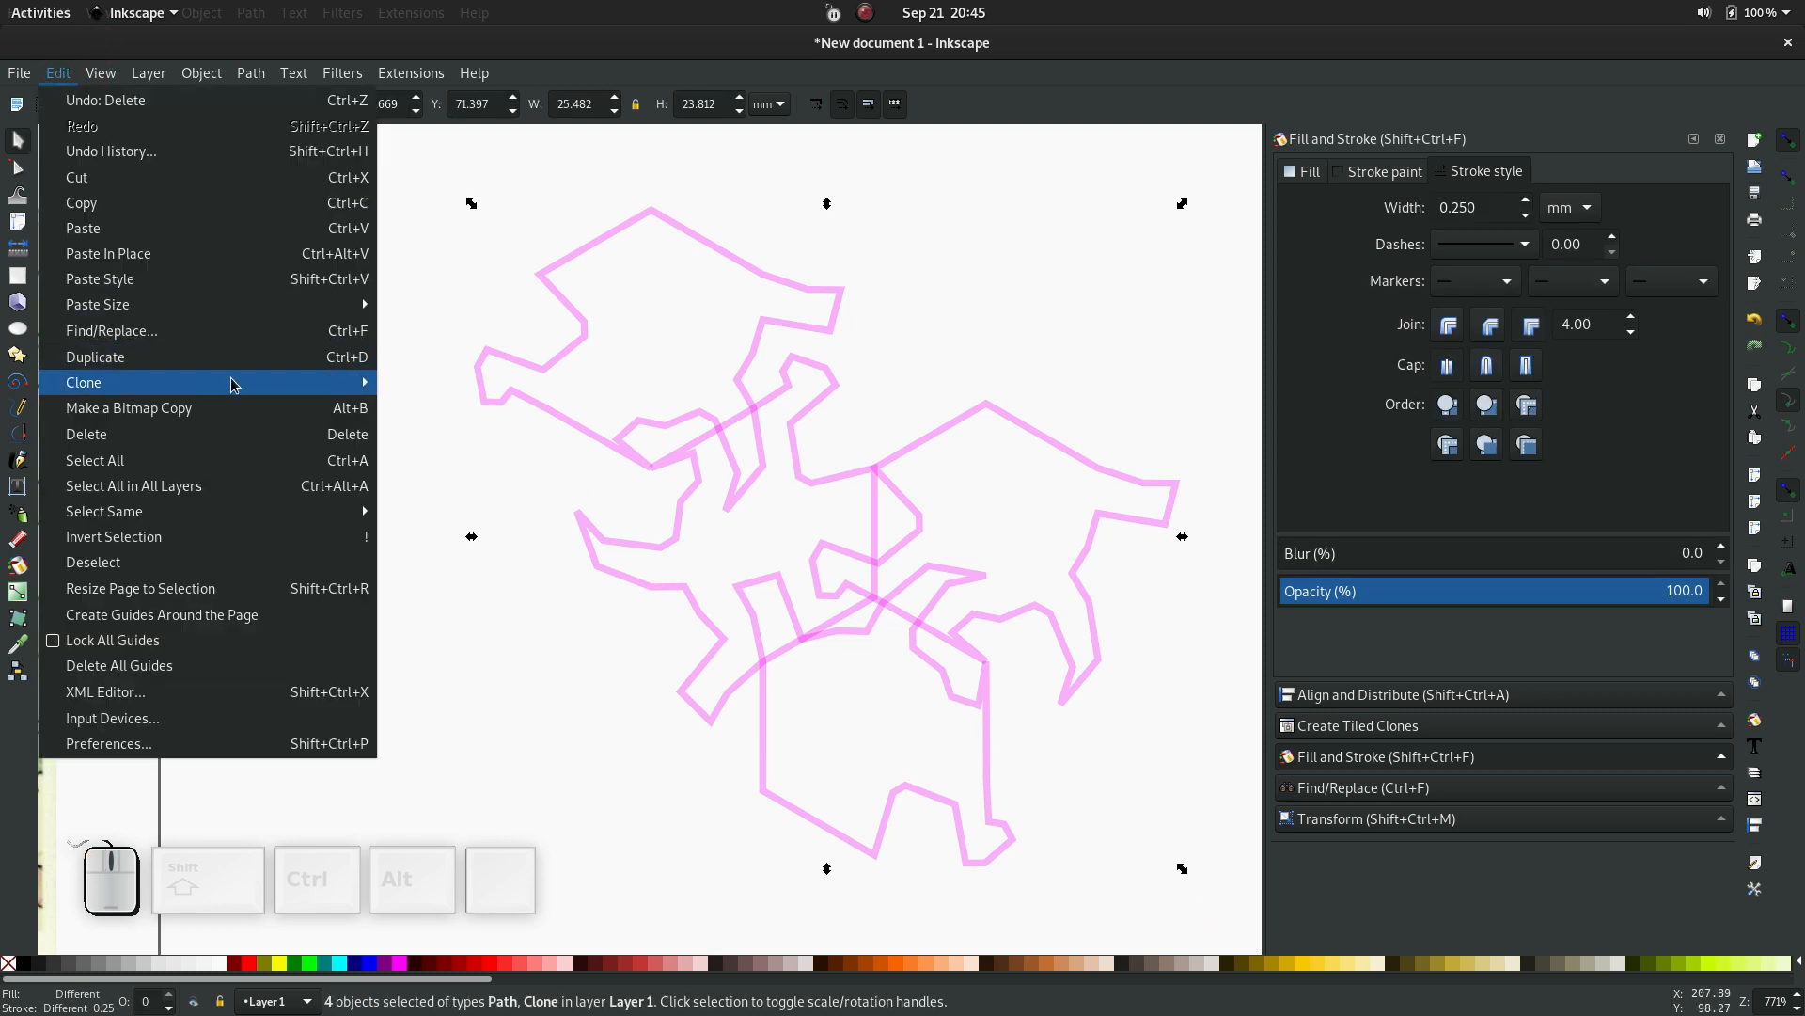
pyautogui.moveTo(229, 383)
pyautogui.click(524, 444)
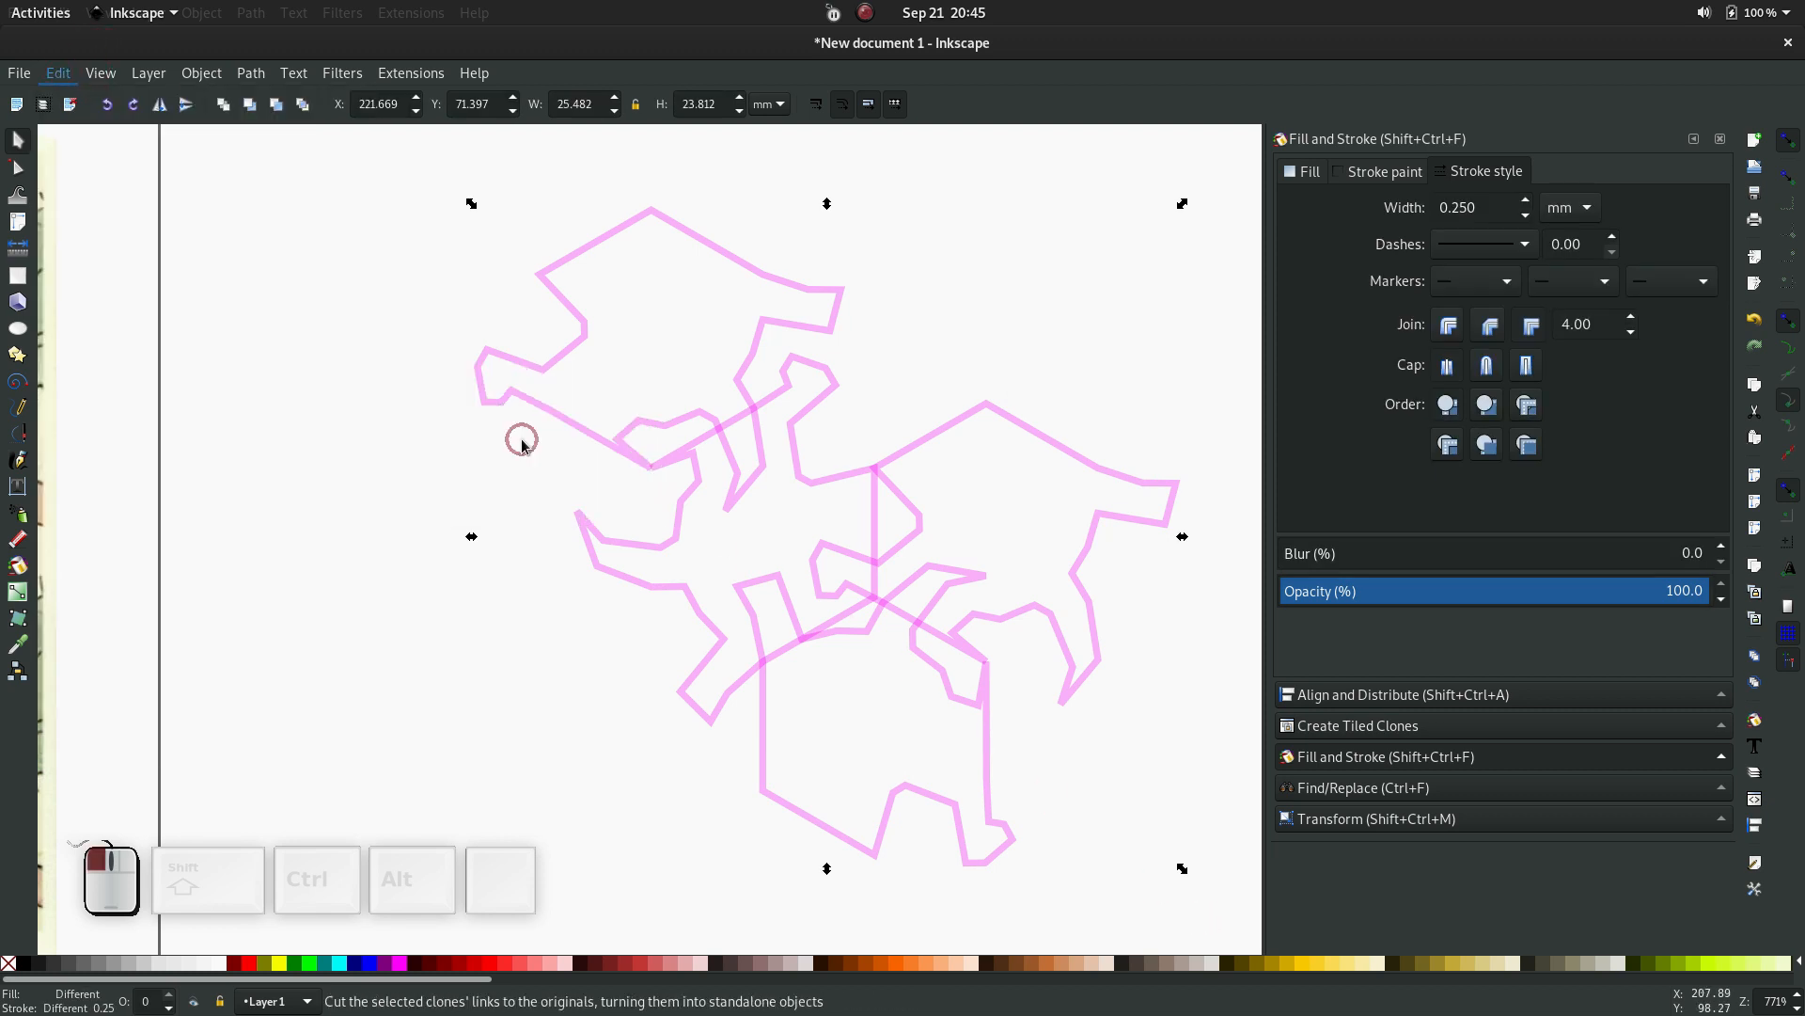
pyautogui.keyDown('shift'); pyautogui.click(677, 515); pyautogui.keyUp('shift')
# Select the three outlines surrounding the central lizard and set their stroke colour to black
pyautogui.click(581, 421)
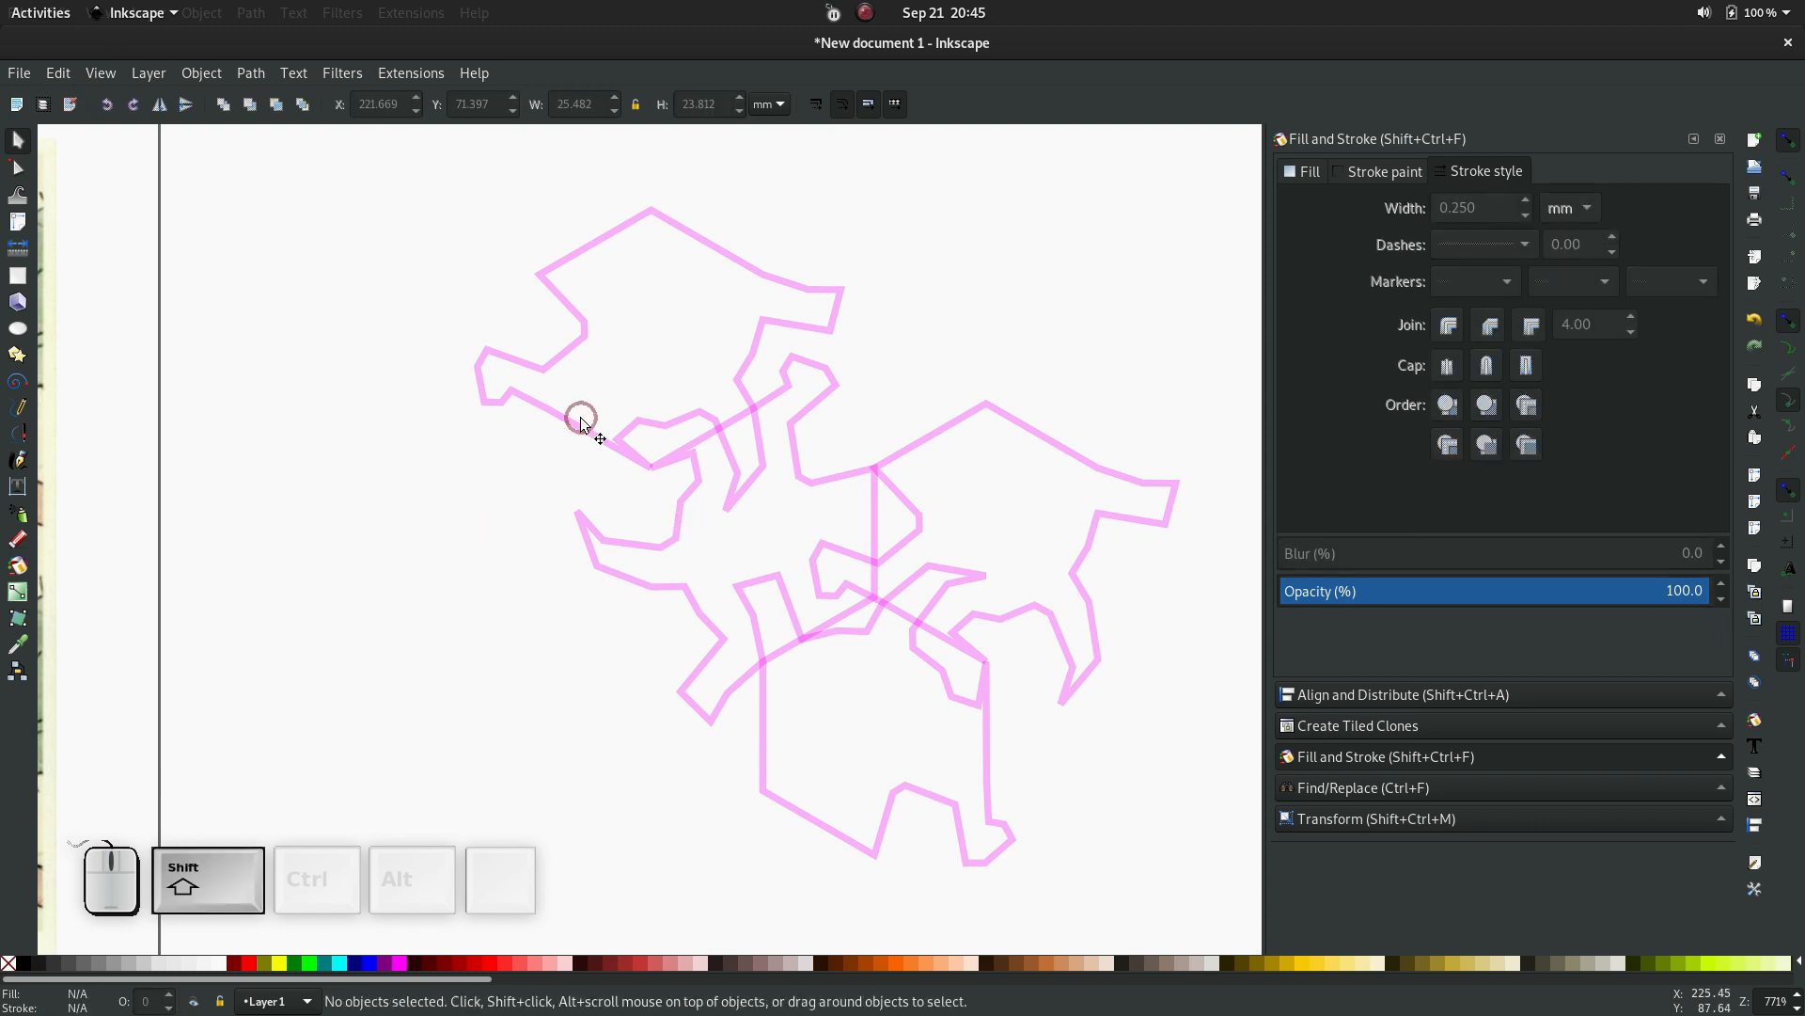
pyautogui.keyDown('shift'); pyautogui.click(568, 428); pyautogui.keyUp('shift')
pyautogui.keyDown('shift'); pyautogui.click(1112, 475); pyautogui.keyUp('shift')
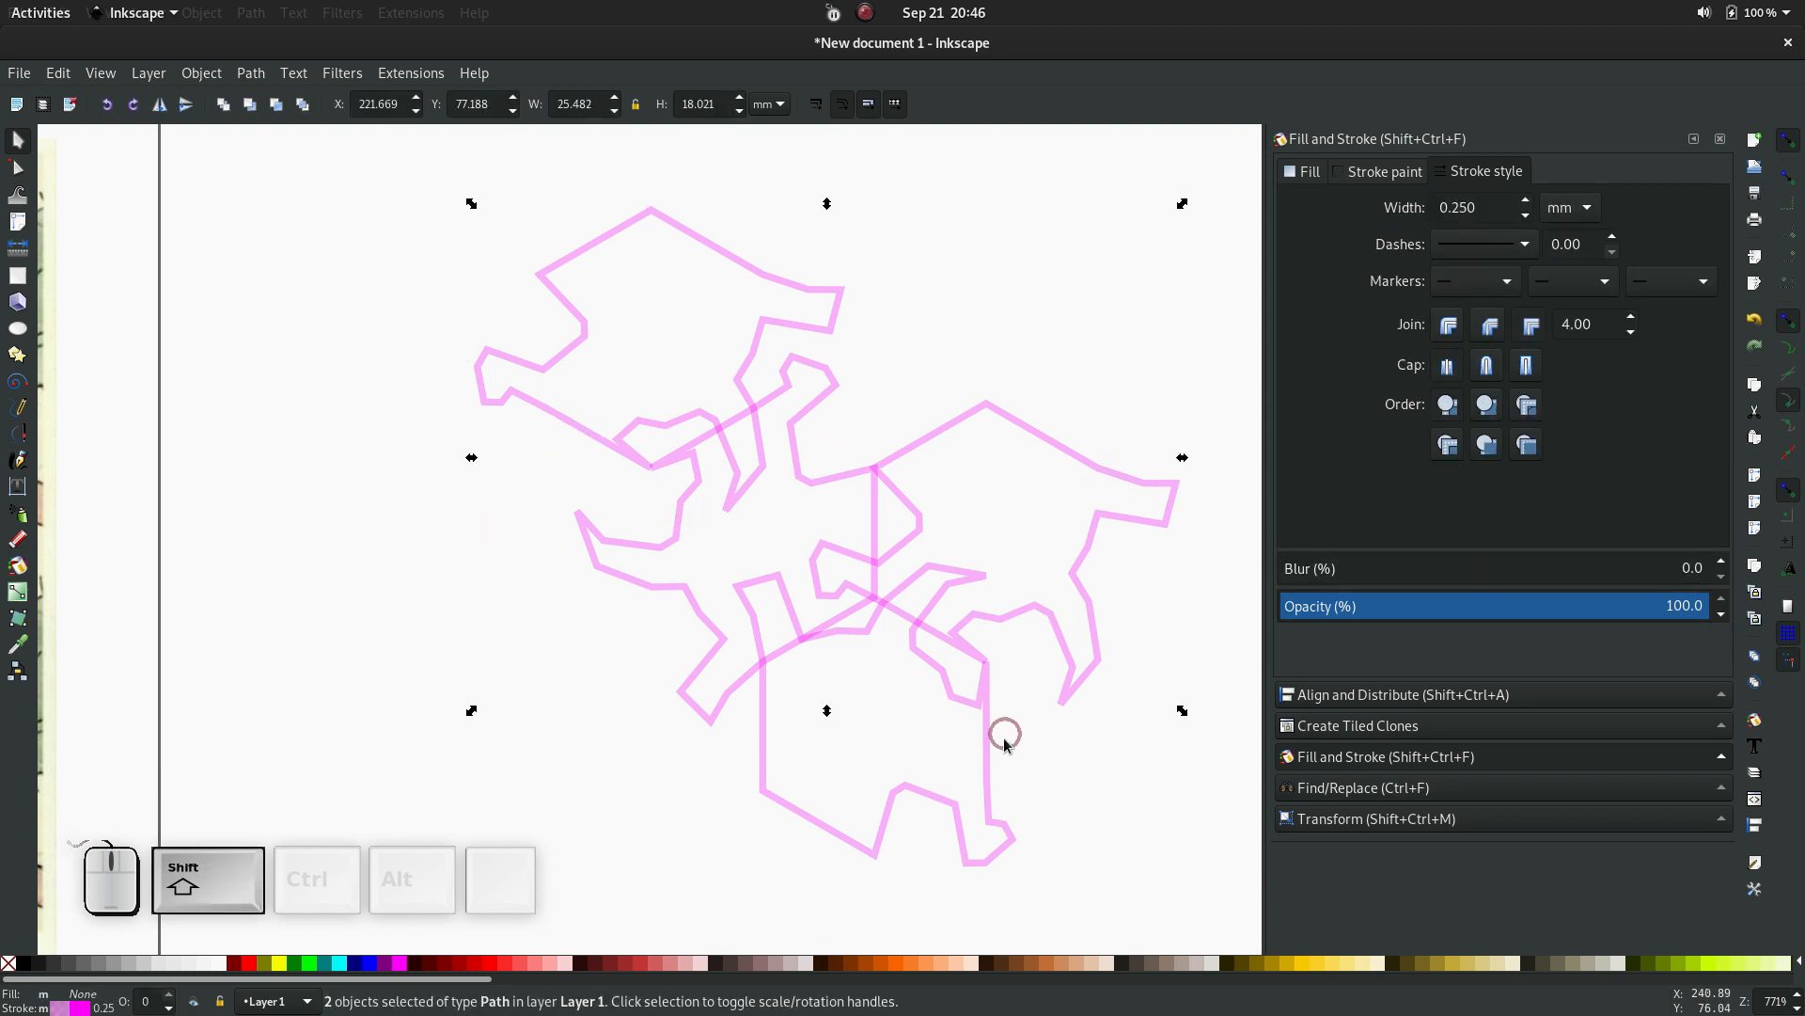
pyautogui.keyDown('shift'); pyautogui.click(28, 963); pyautogui.keyUp('shift')
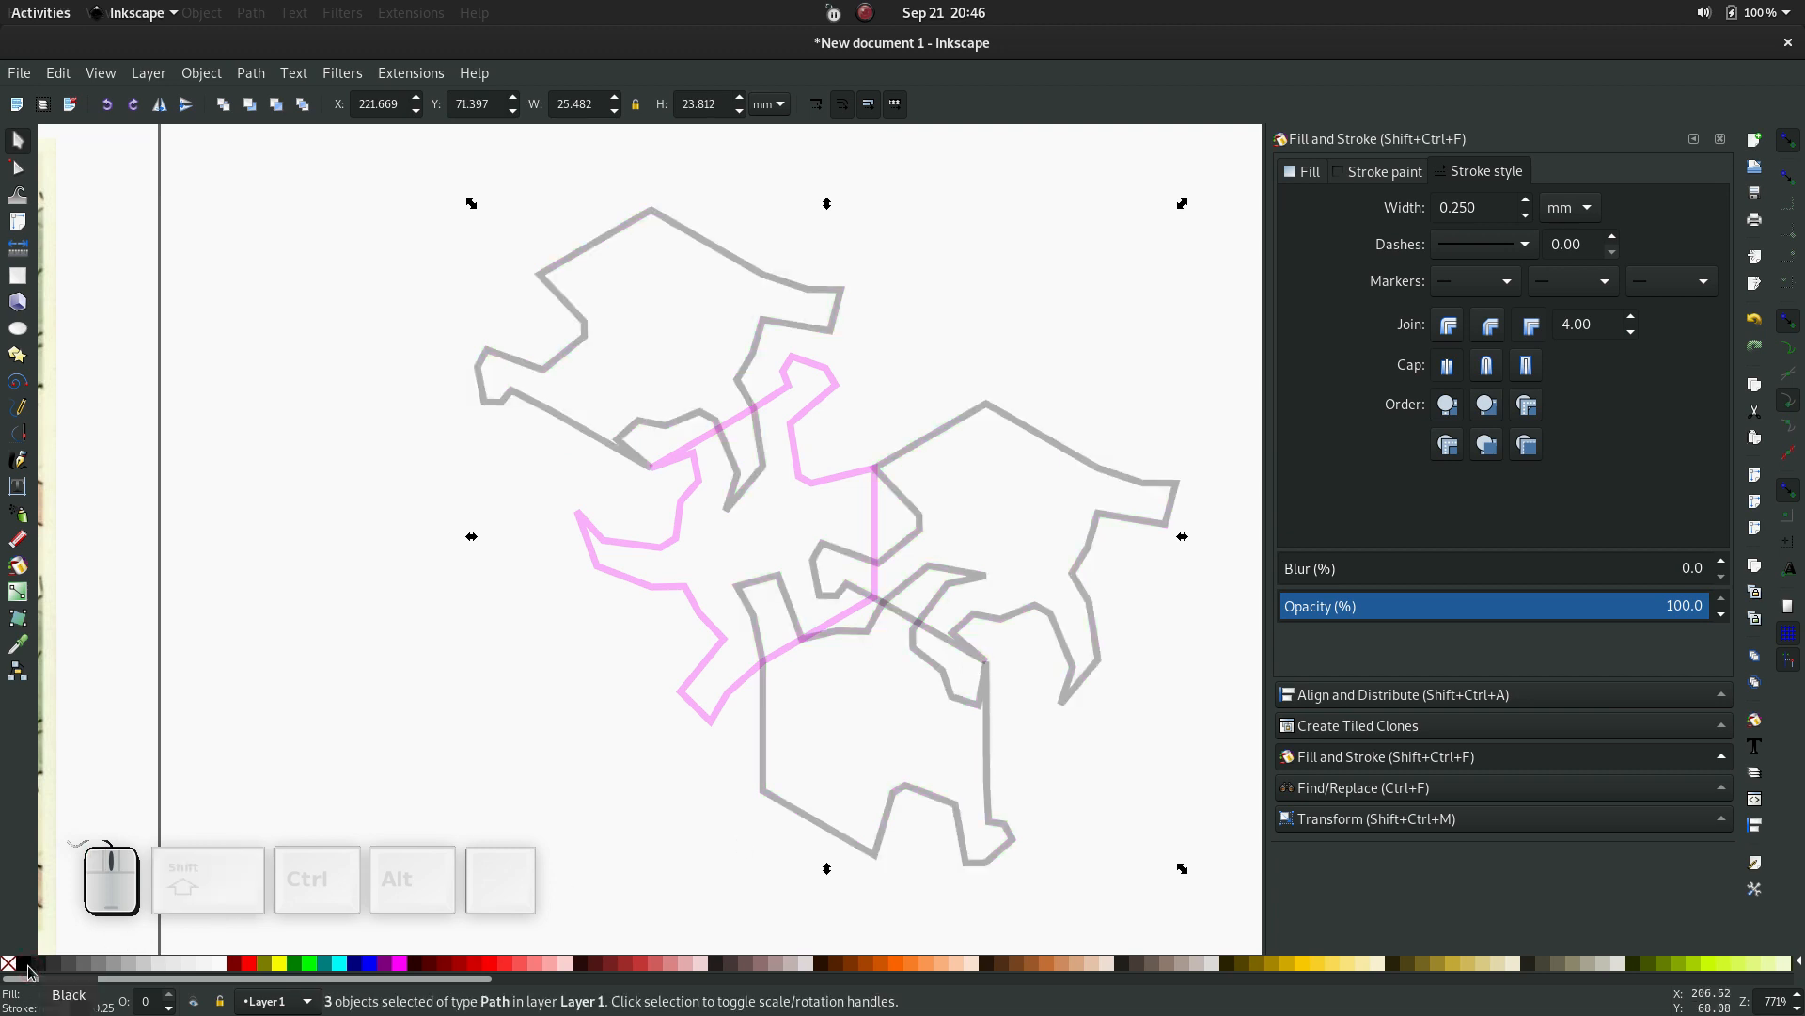
# Delete the three straight segments of the central pink lizard outline at its upper-left, right and lower-right sides
pyautogui.click(849, 476)
pyautogui.keyDown('ctrl'); pyautogui.scroll(1, 849, 477); pyautogui.keyUp('ctrl')
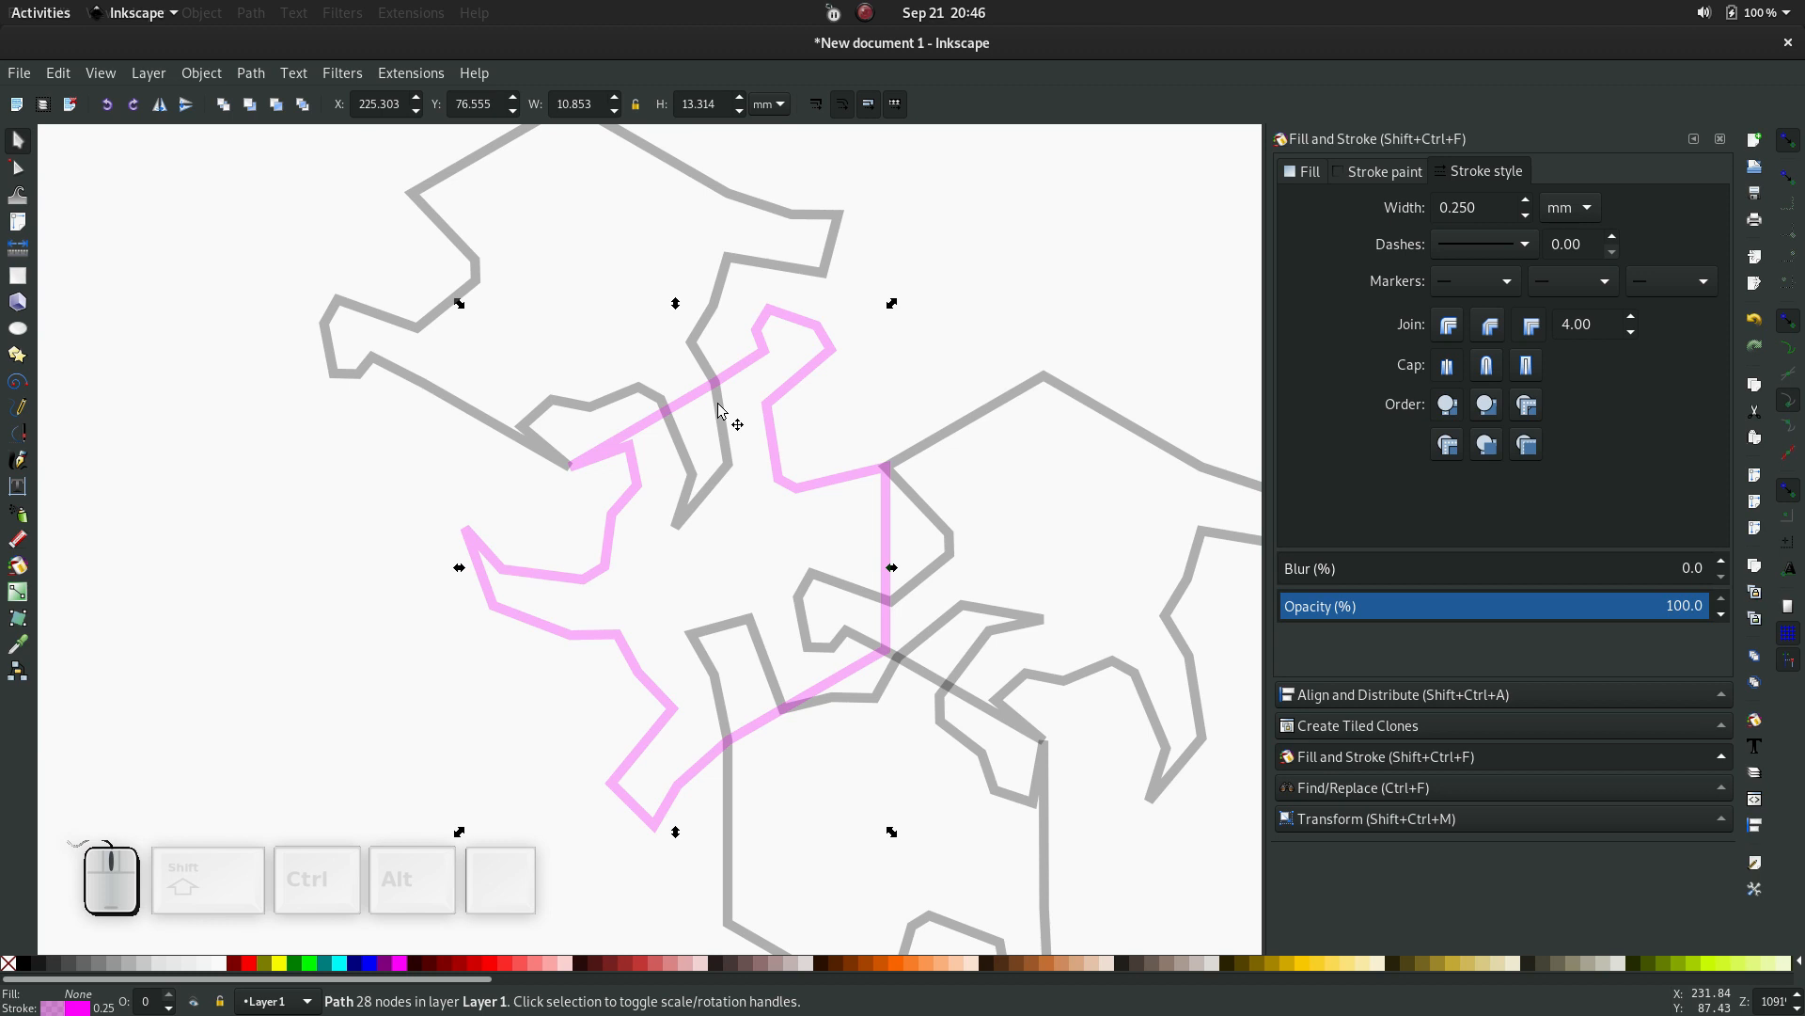
pyautogui.press('n')
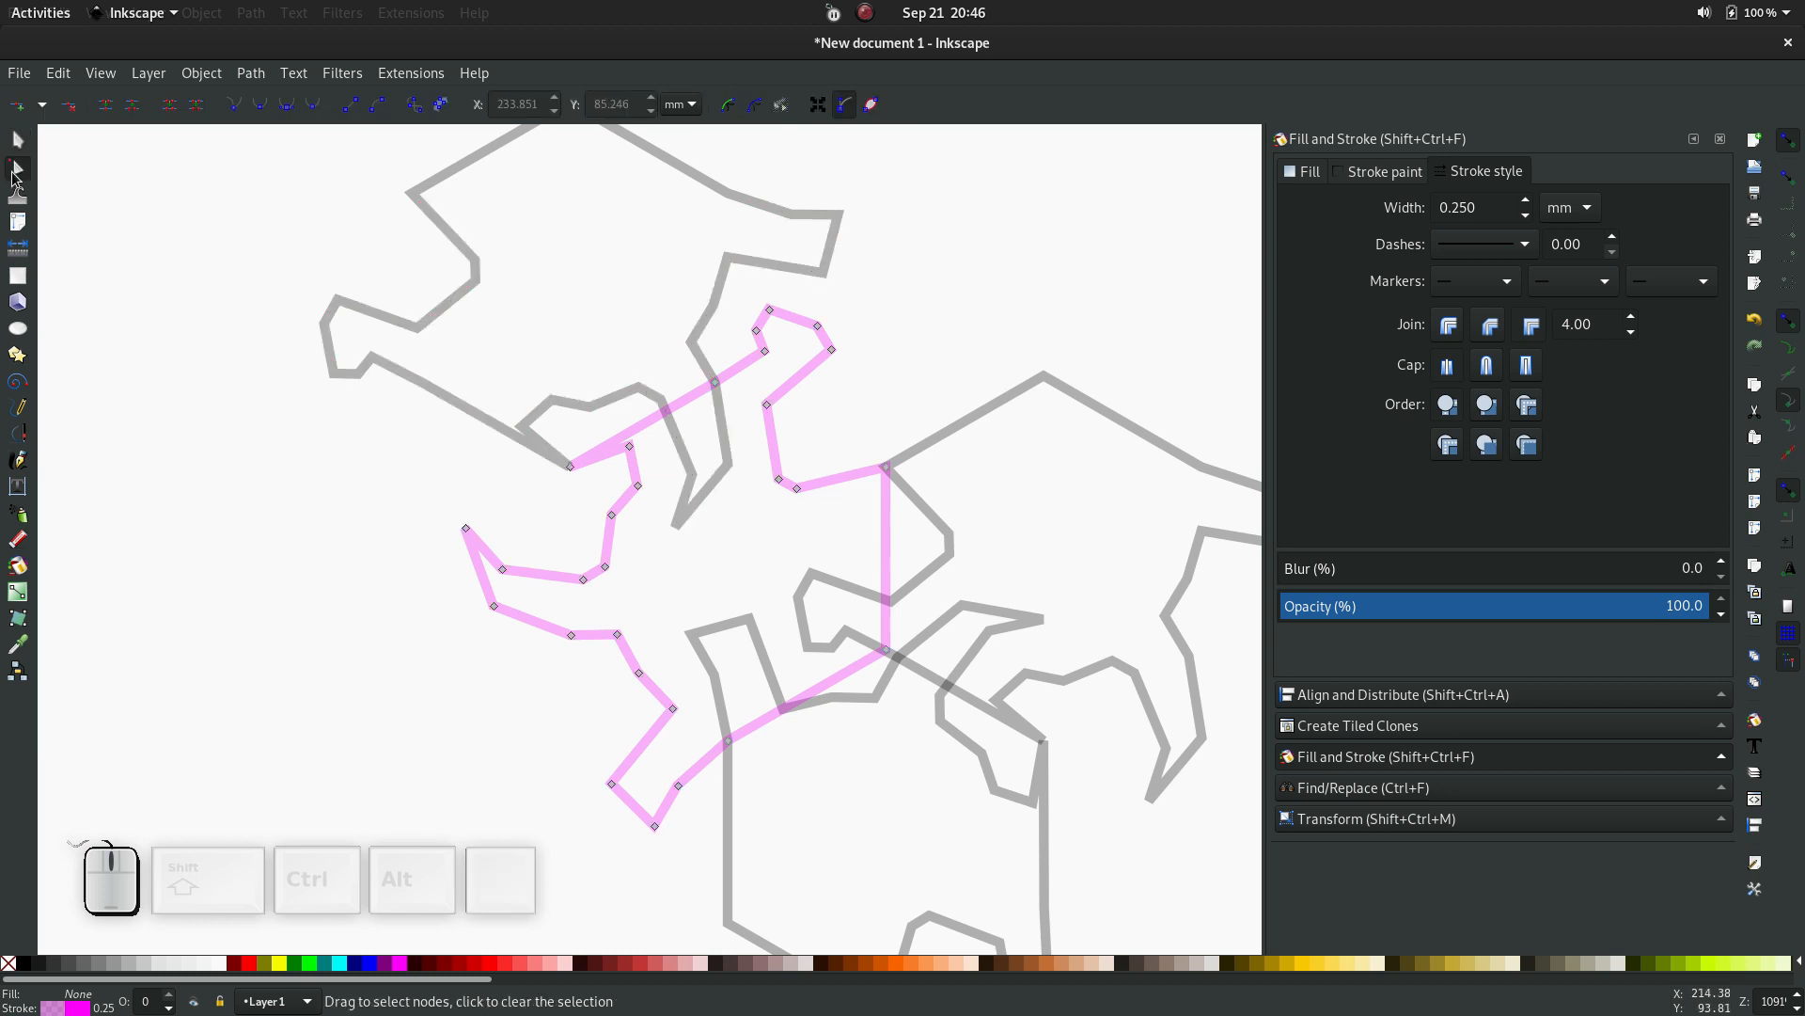
pyautogui.click(686, 401)
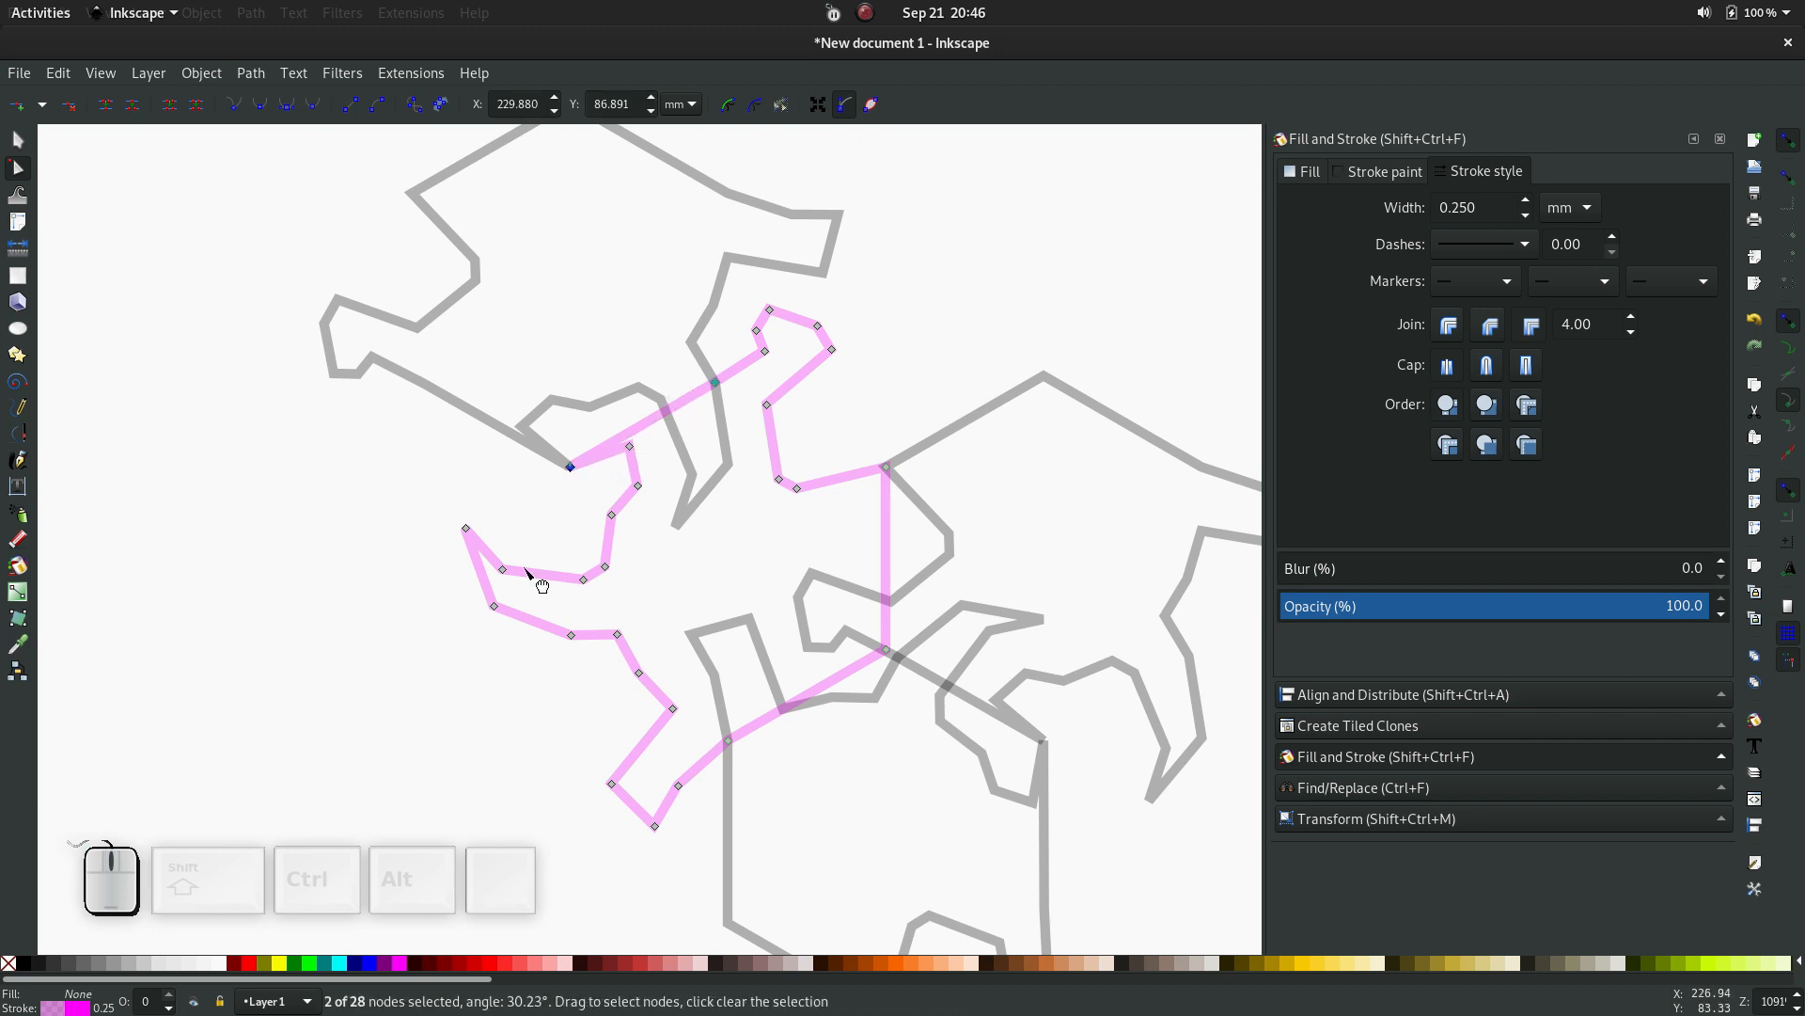
pyautogui.click(807, 375)
pyautogui.click(686, 399)
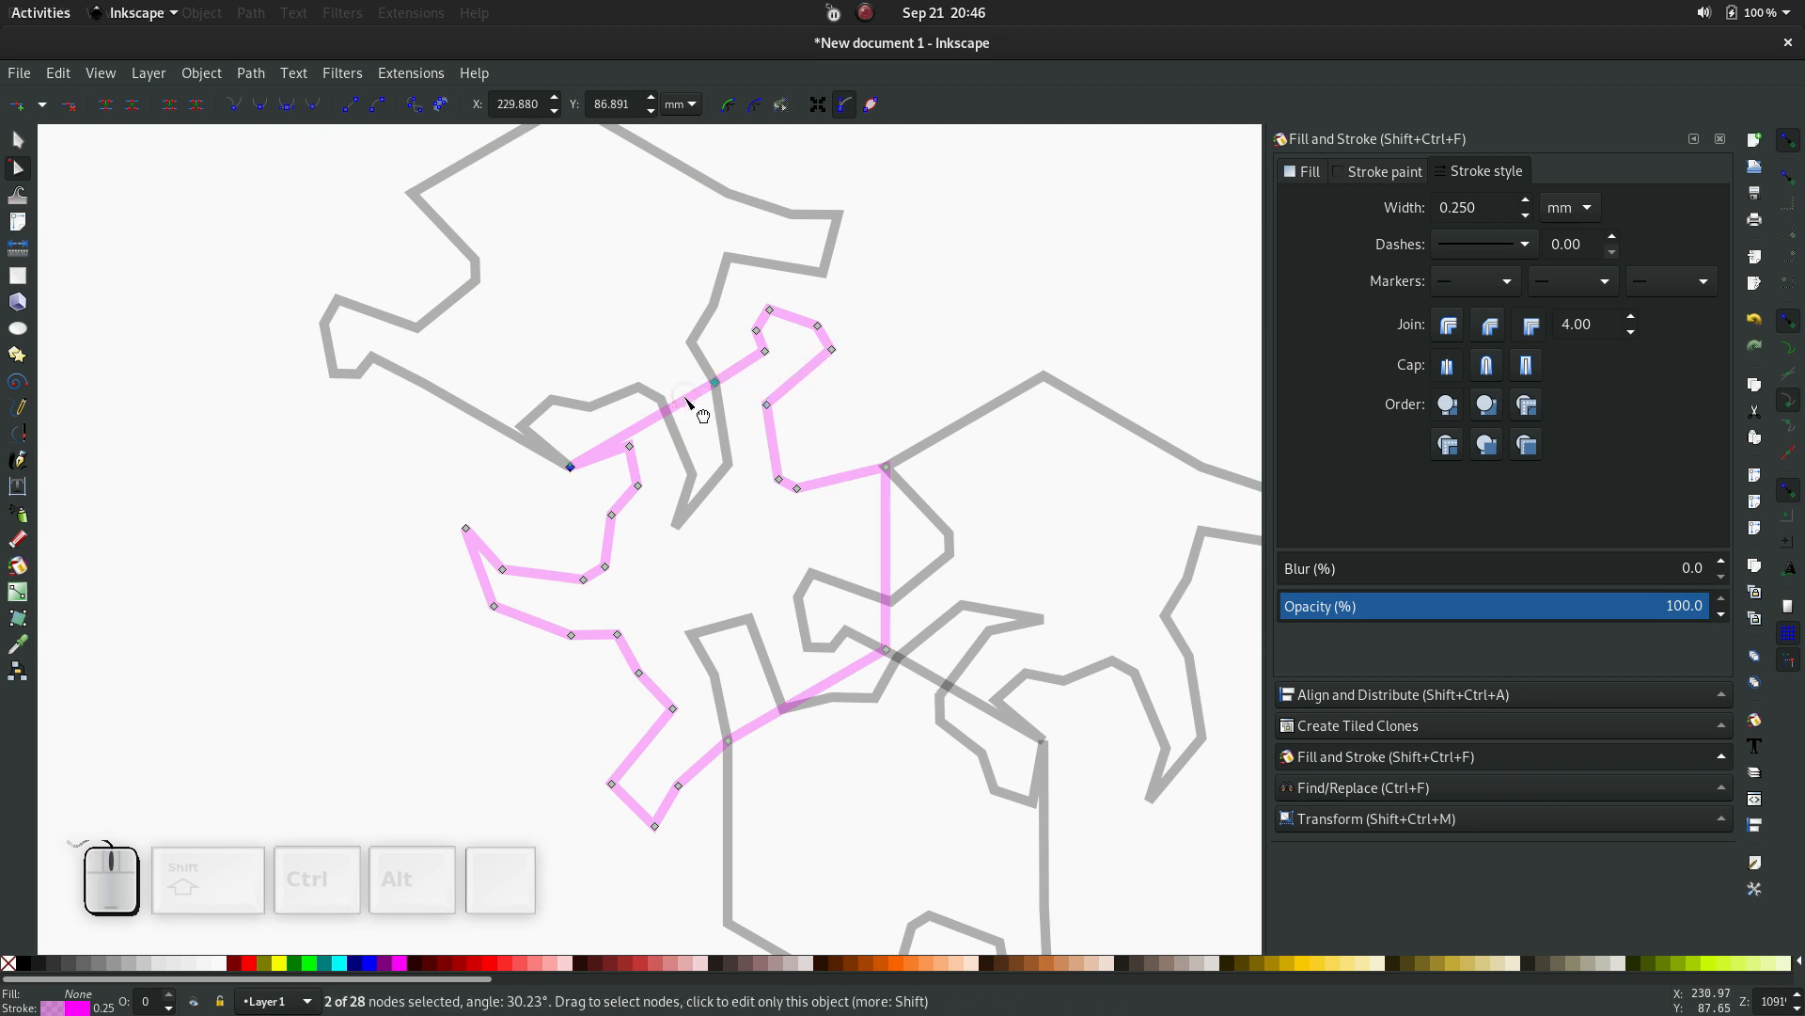
pyautogui.click(196, 106)
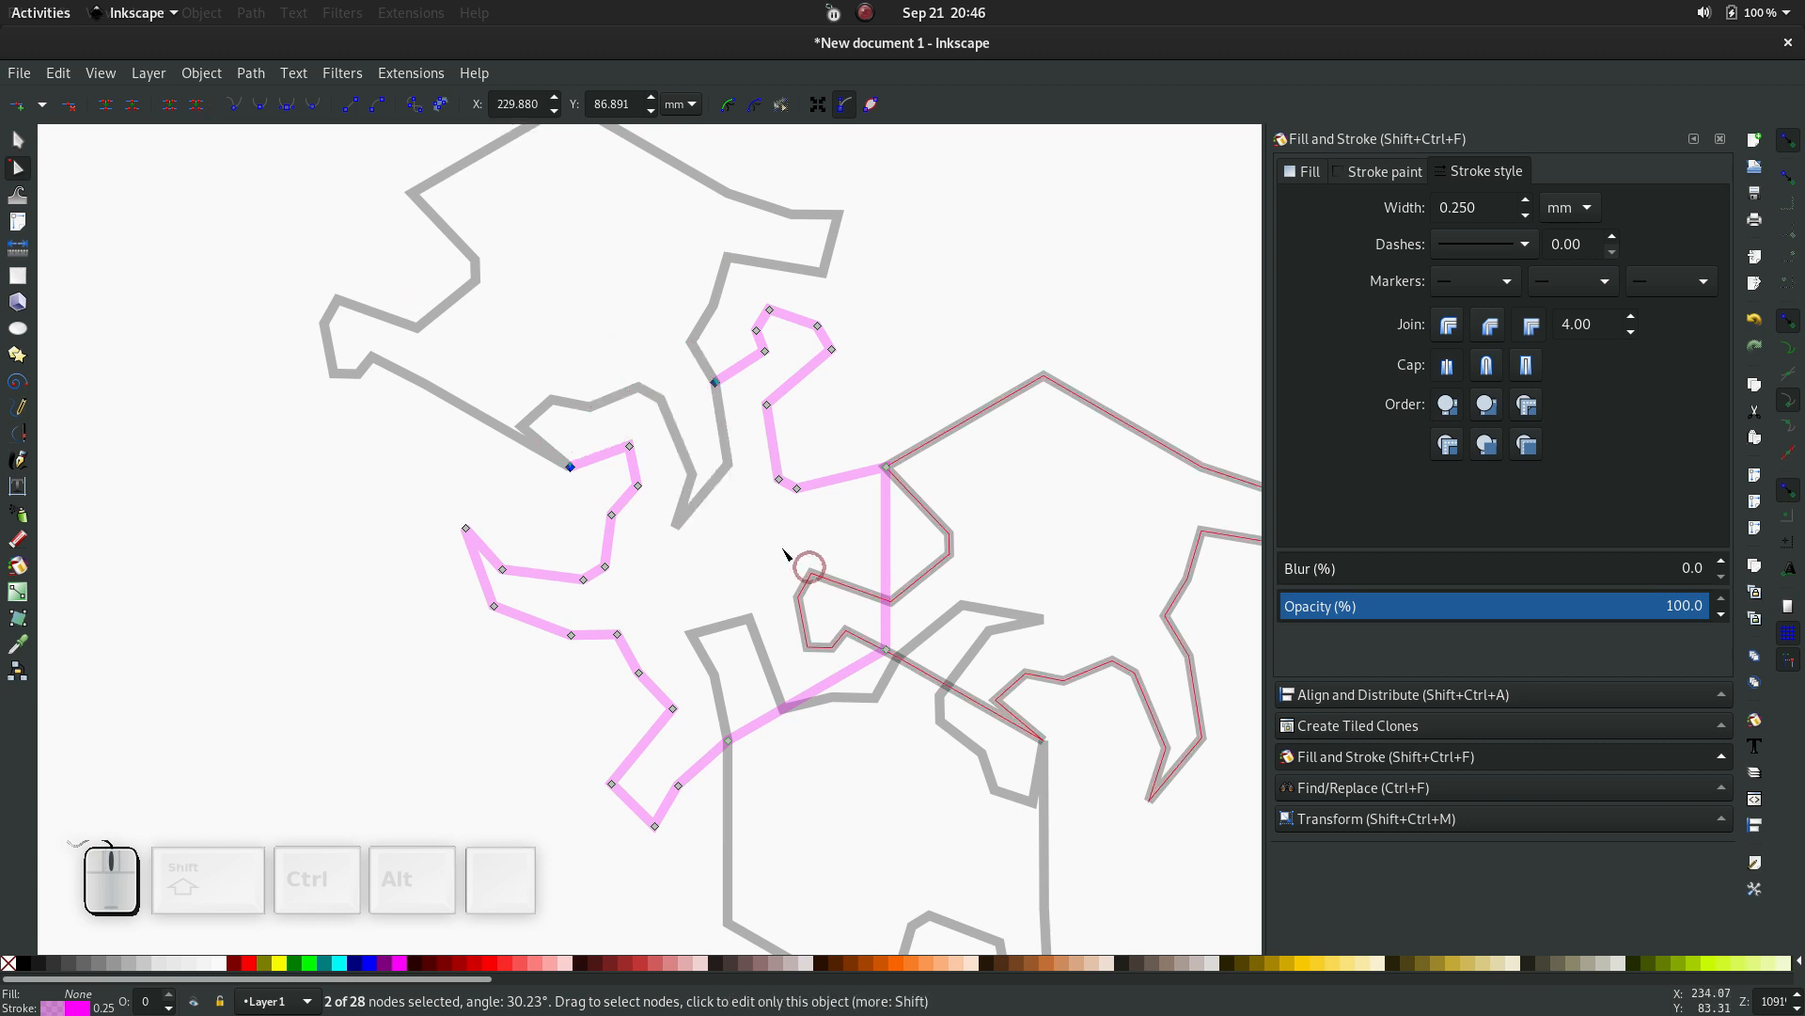
pyautogui.click(884, 523)
pyautogui.click(196, 107)
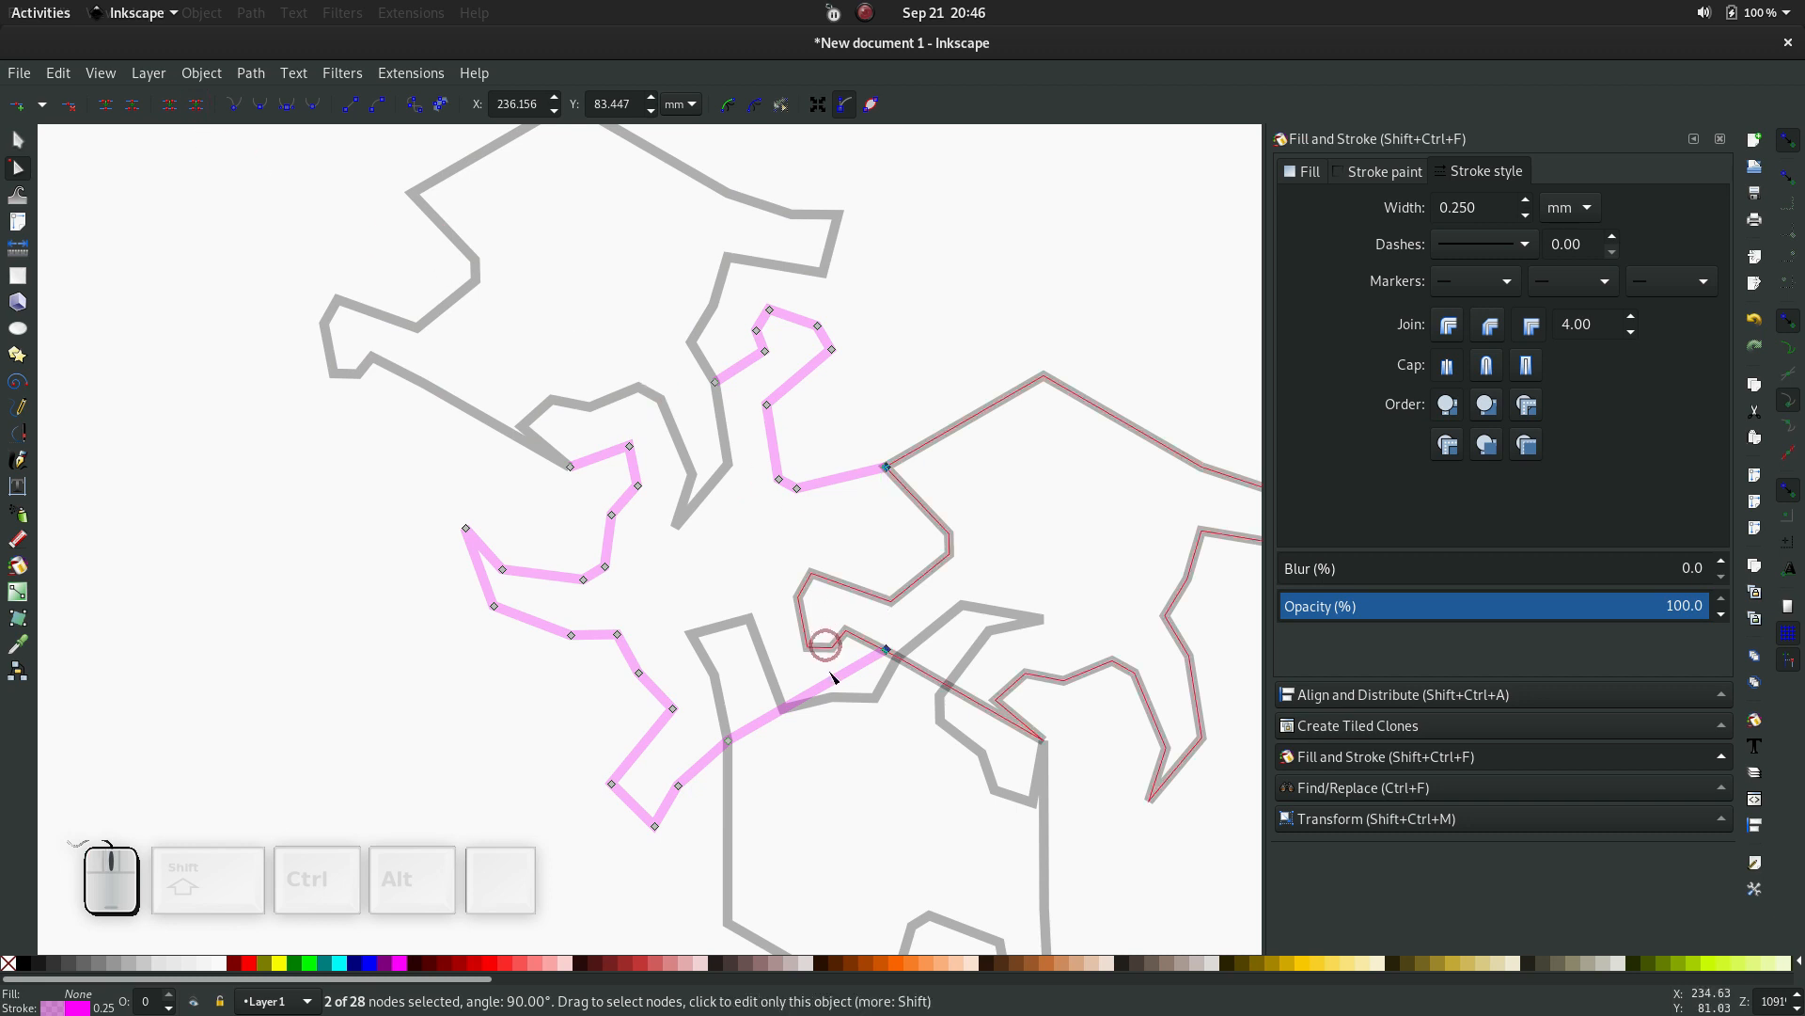
pyautogui.click(195, 104)
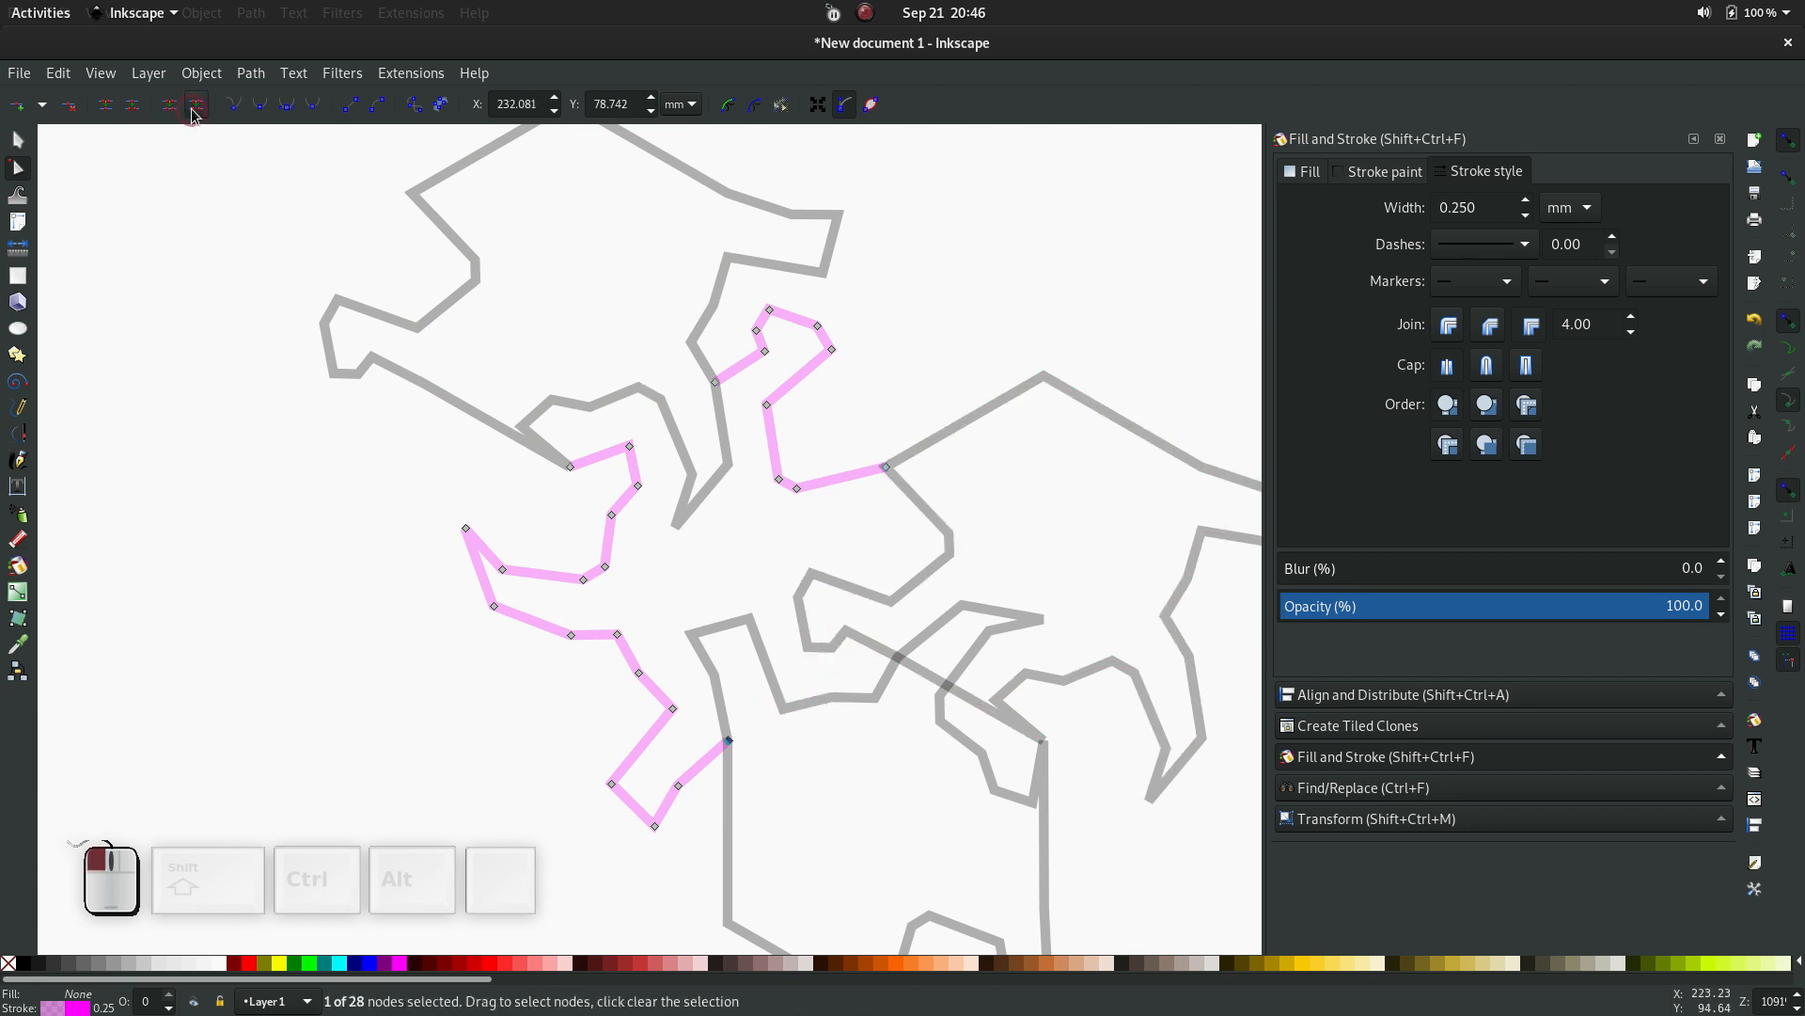
# Break the upper-left black outline at the two nodes where it meets the pink outline and break it apart into separate paths
pyautogui.click(724, 292)
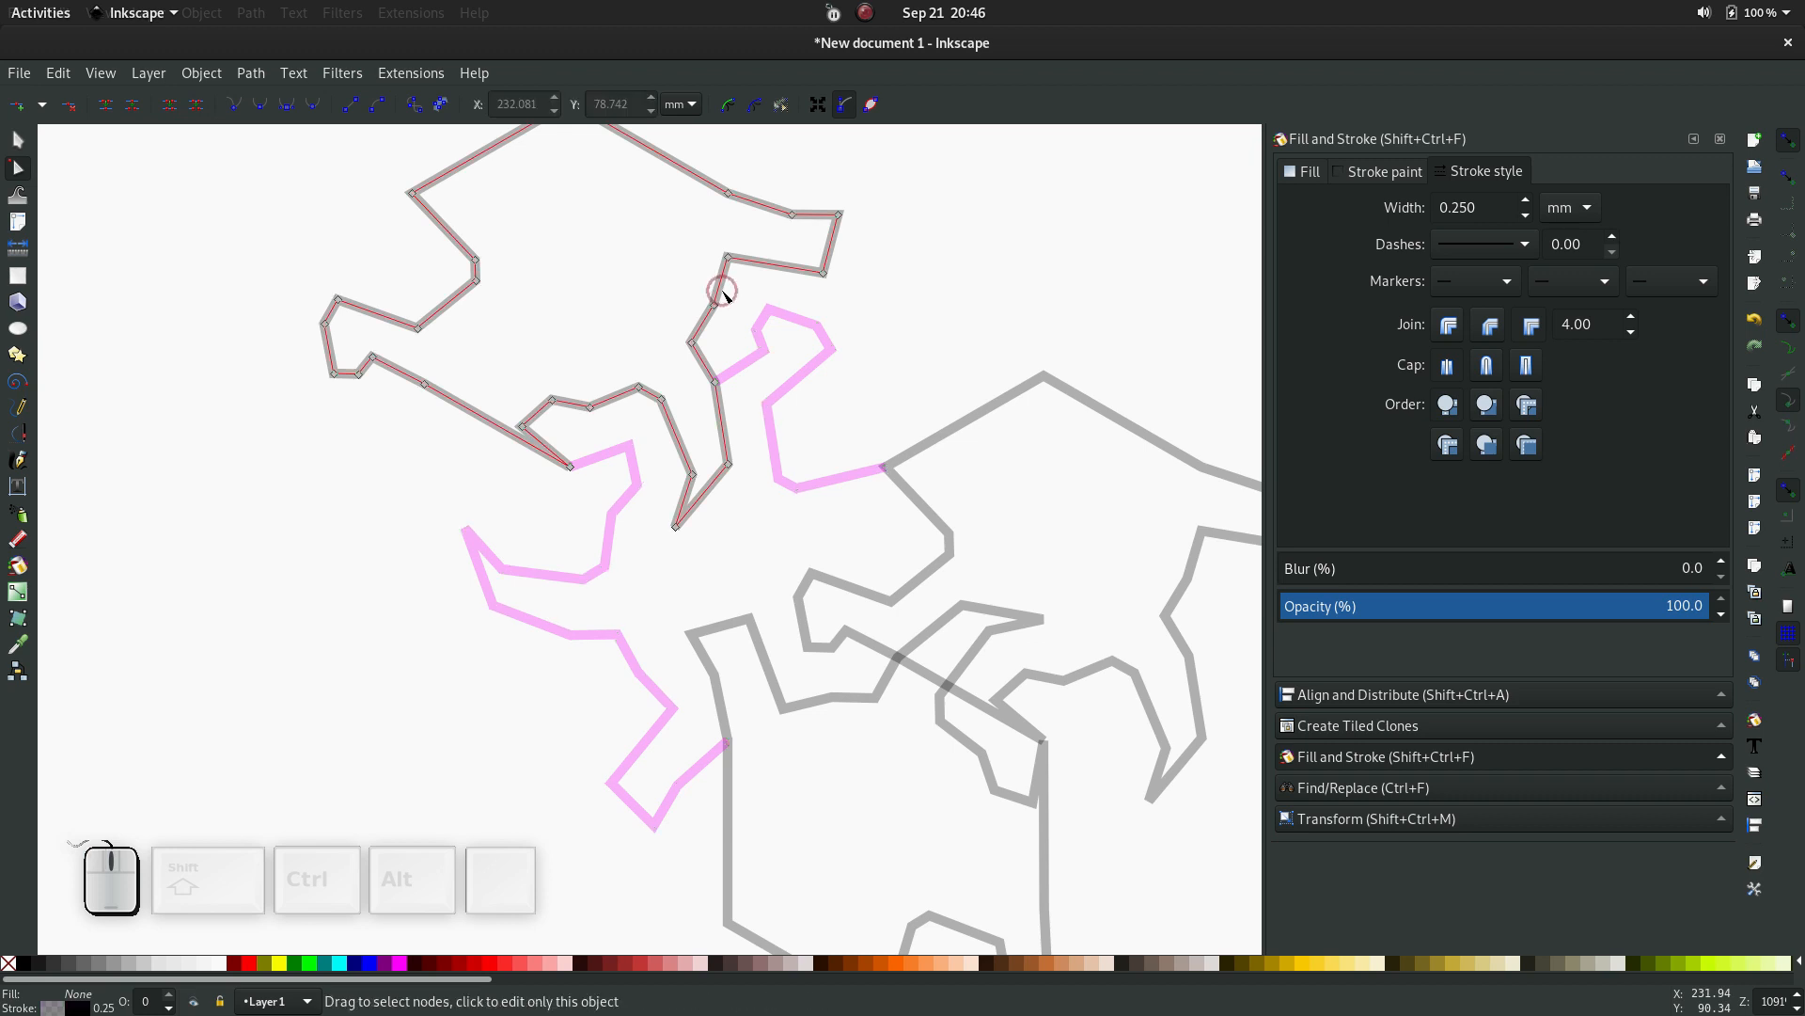
pyautogui.click(715, 384)
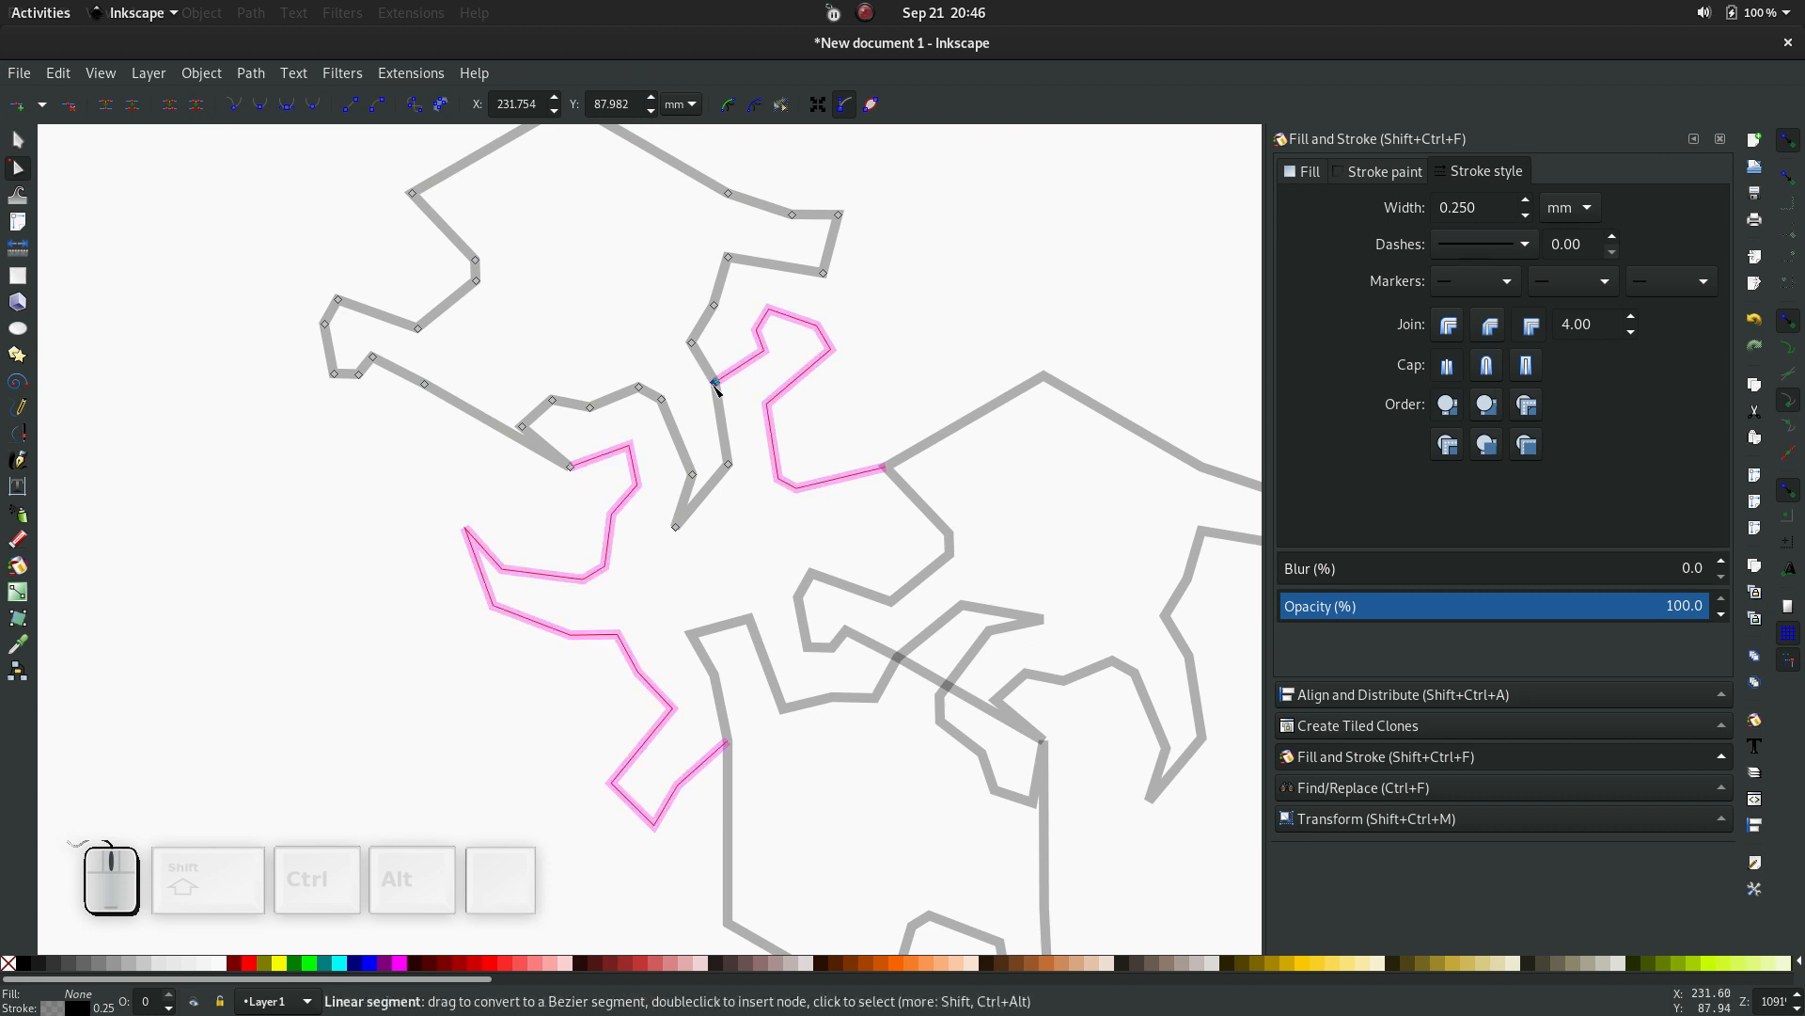
pyautogui.keyDown('shift'); pyautogui.click(570, 466); pyautogui.keyUp('shift')
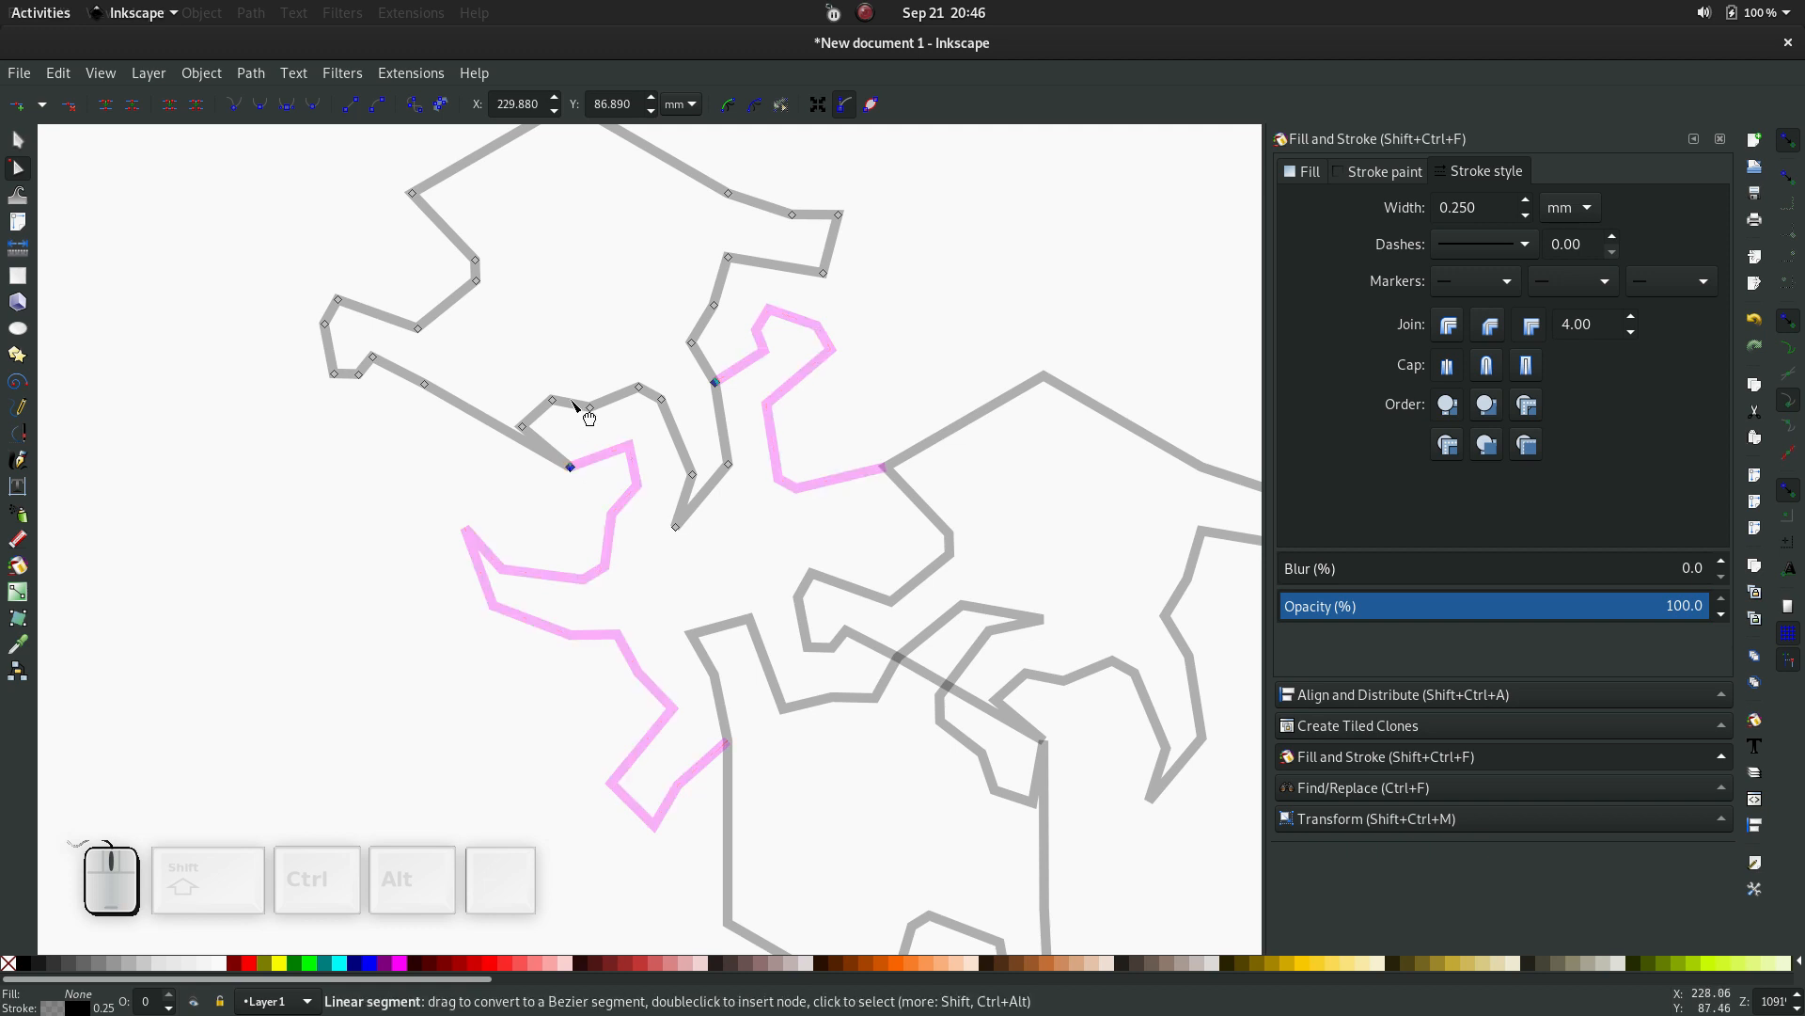
pyautogui.click(133, 110)
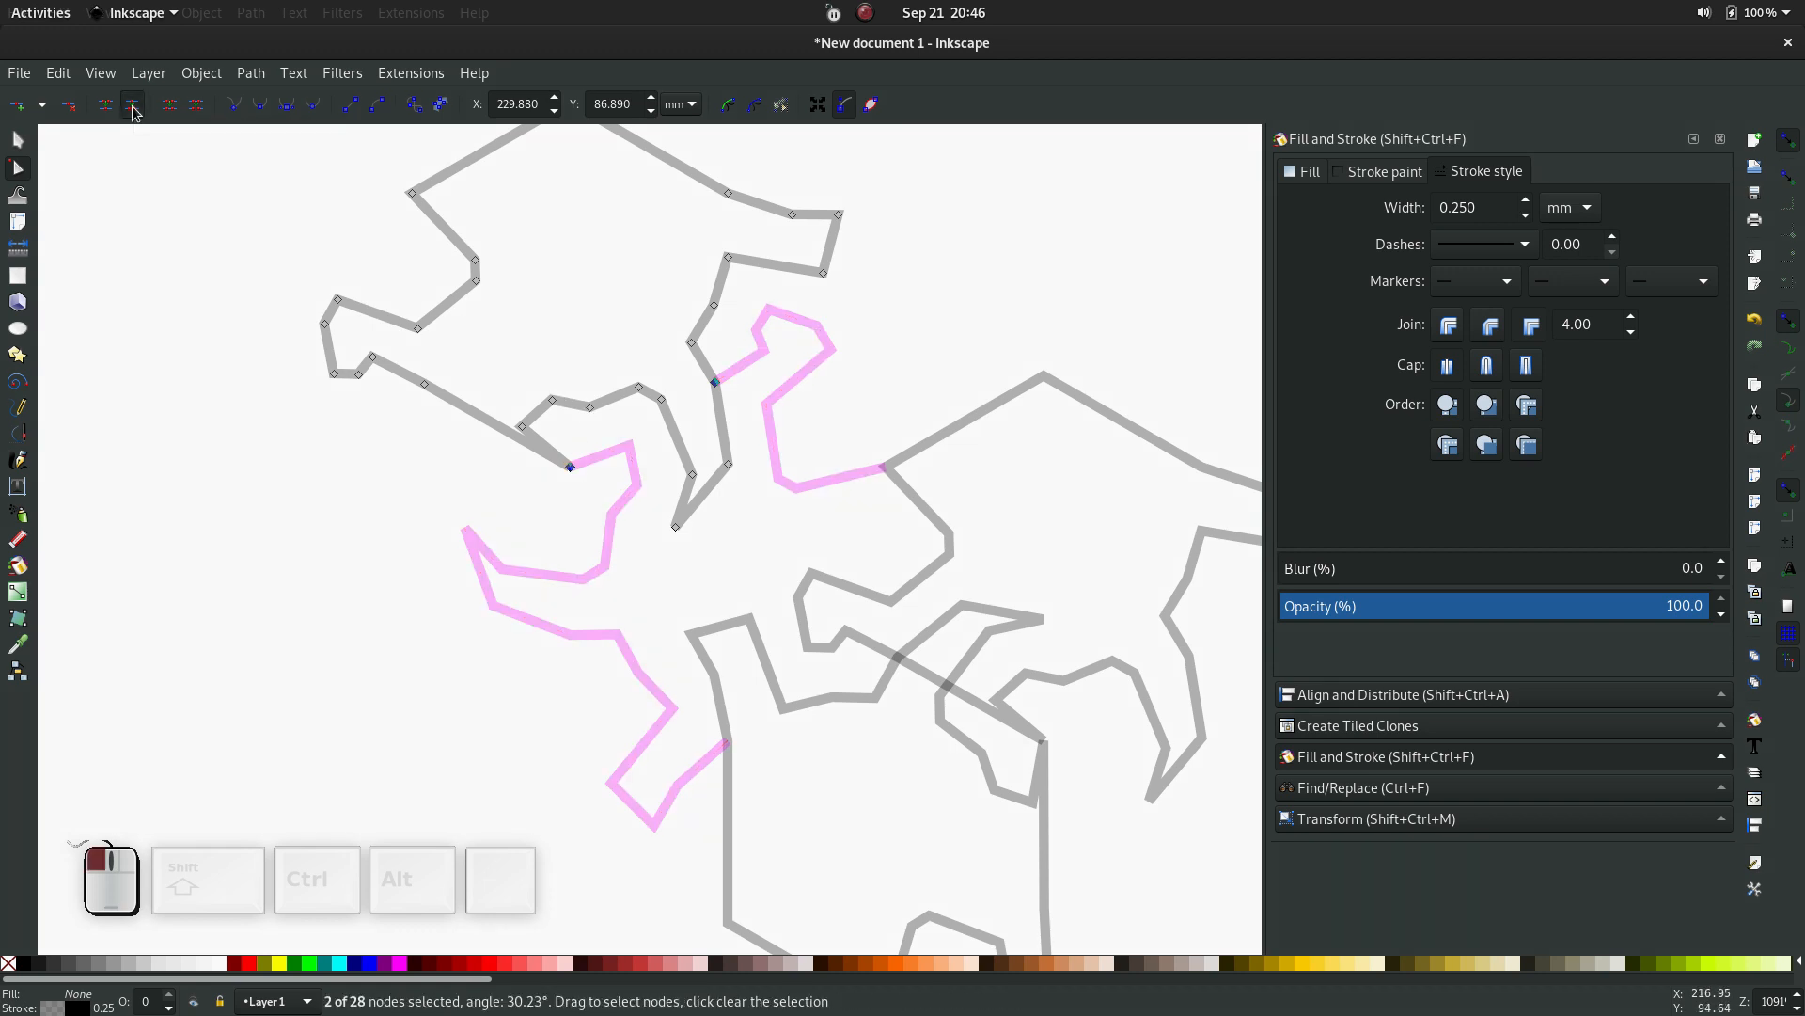
pyautogui.click(250, 73)
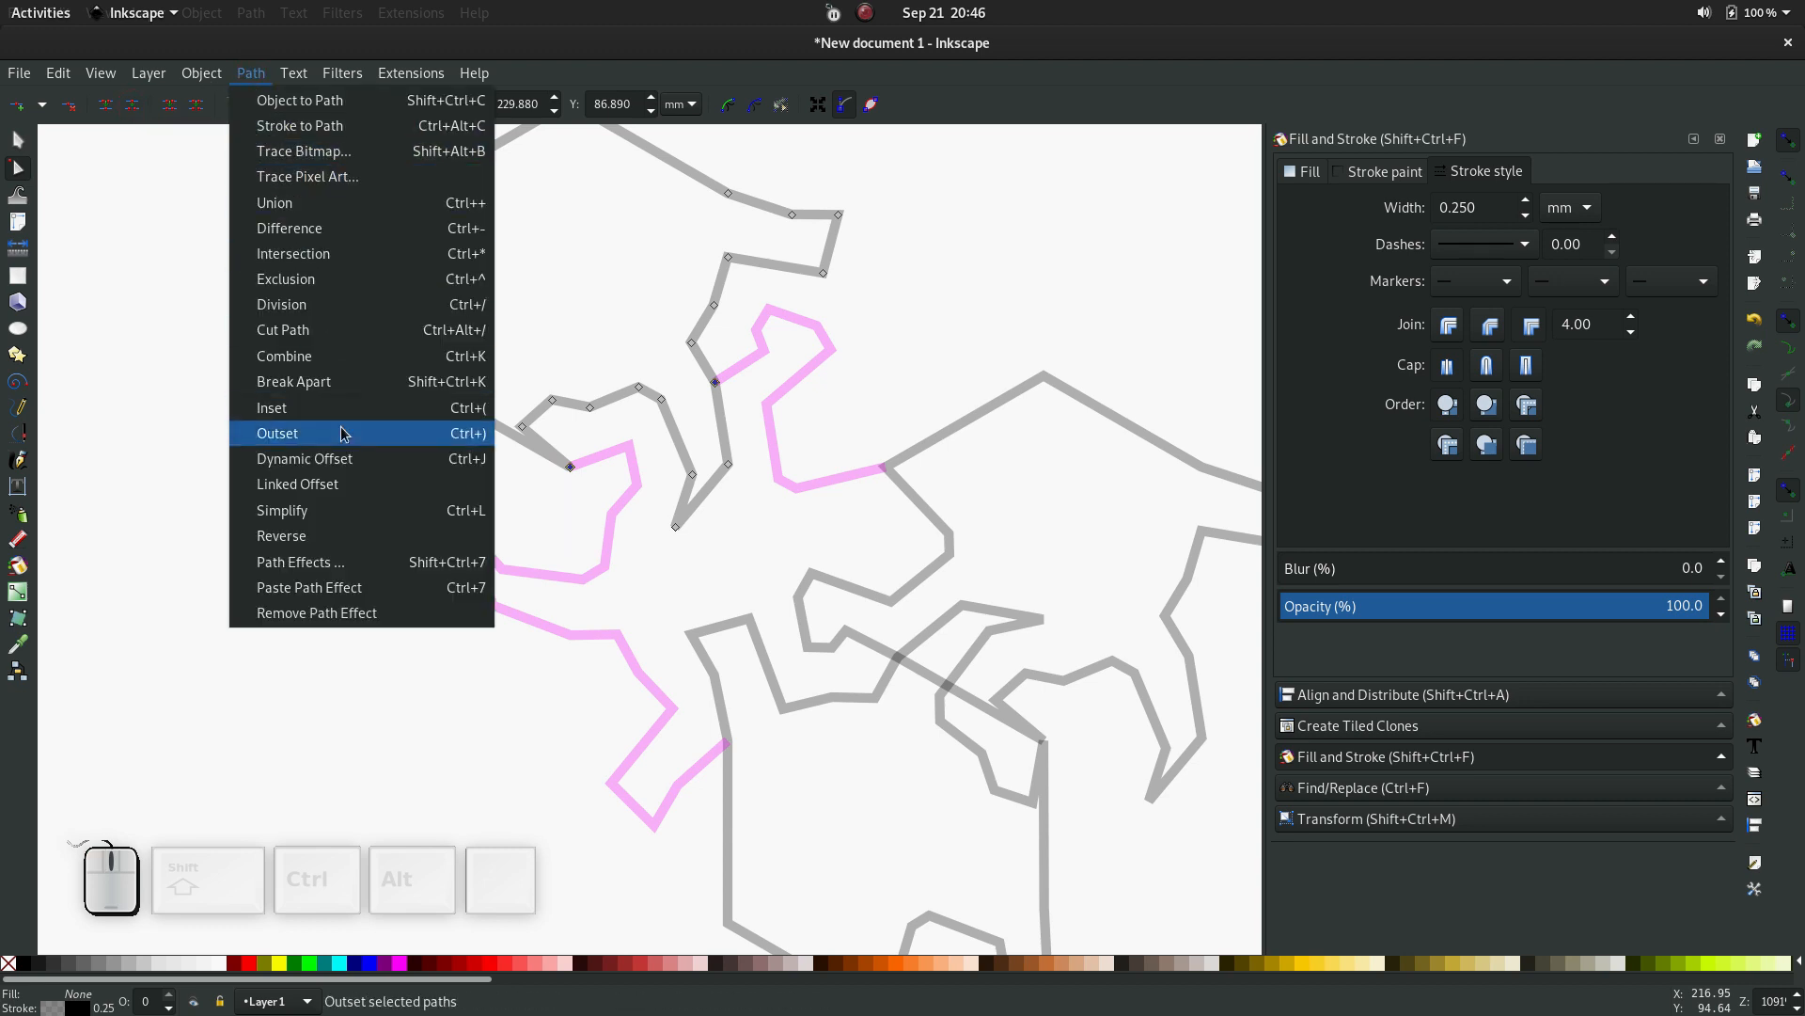
pyautogui.click(345, 381)
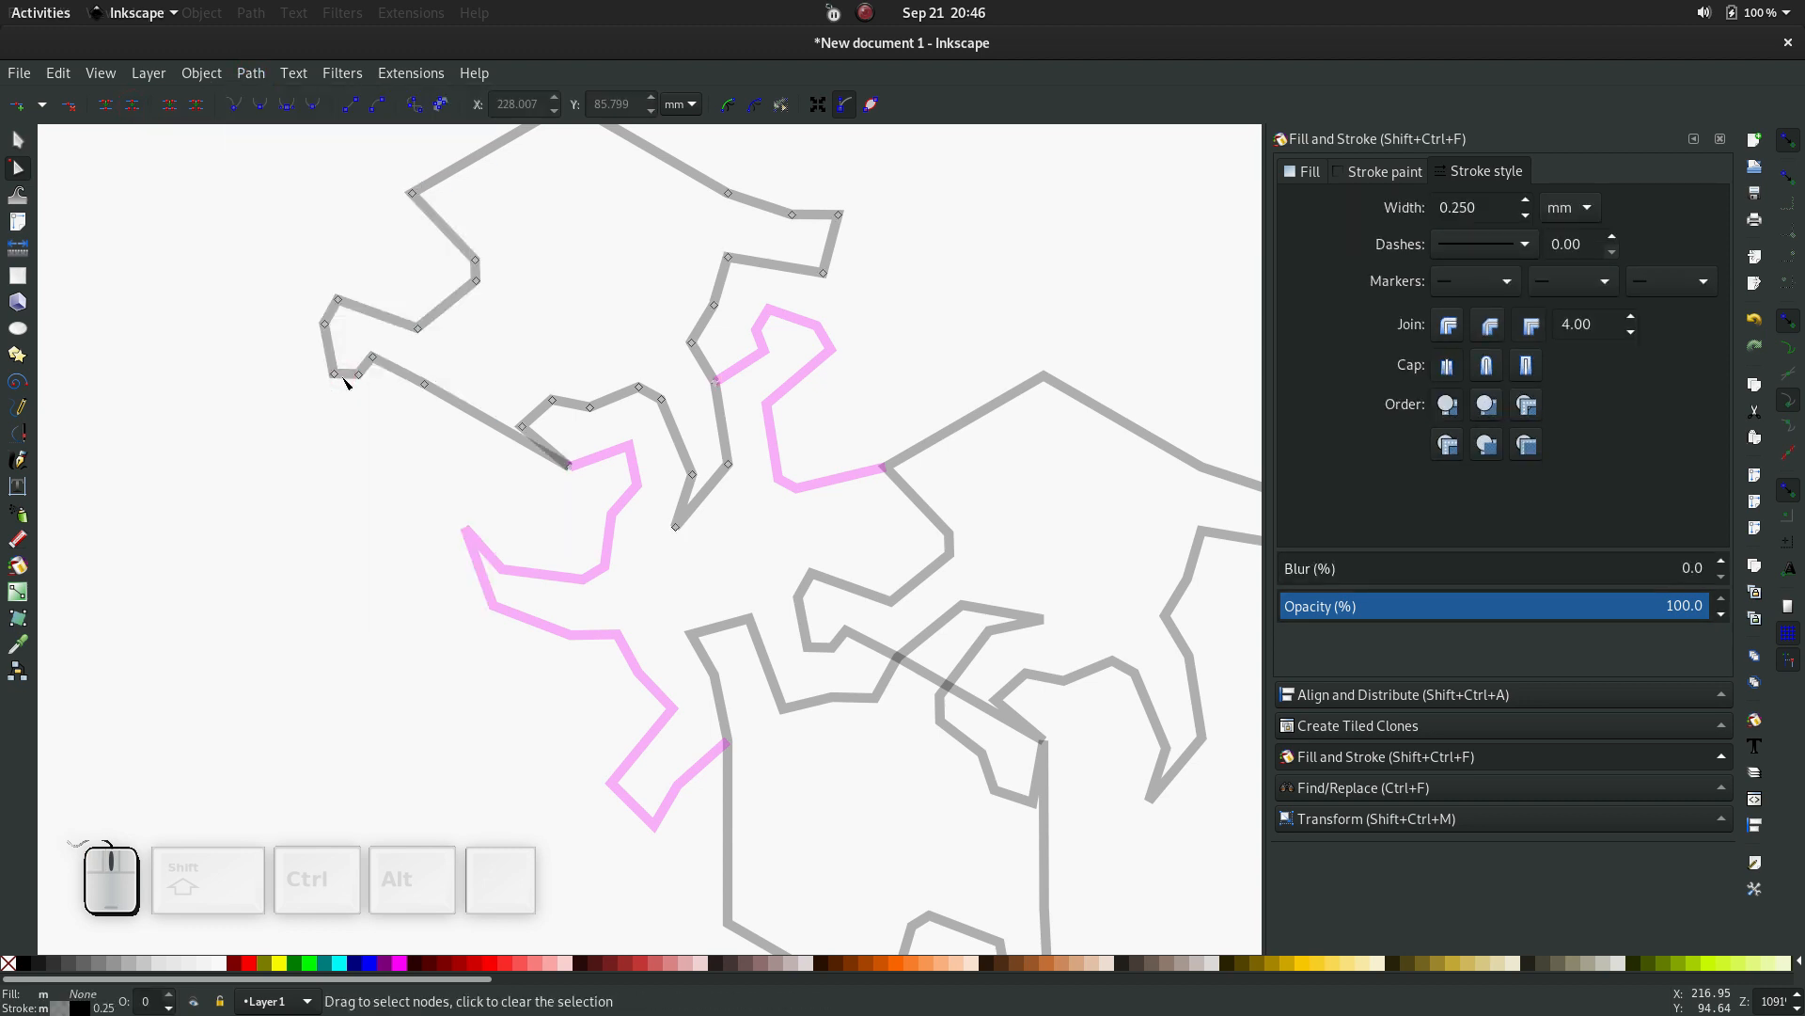
# Pull the outer piece of the upper-left black outline away and delete it, keeping the edge that fills the pink outline's gap
pyautogui.press('F1')
pyautogui.click(386, 469)
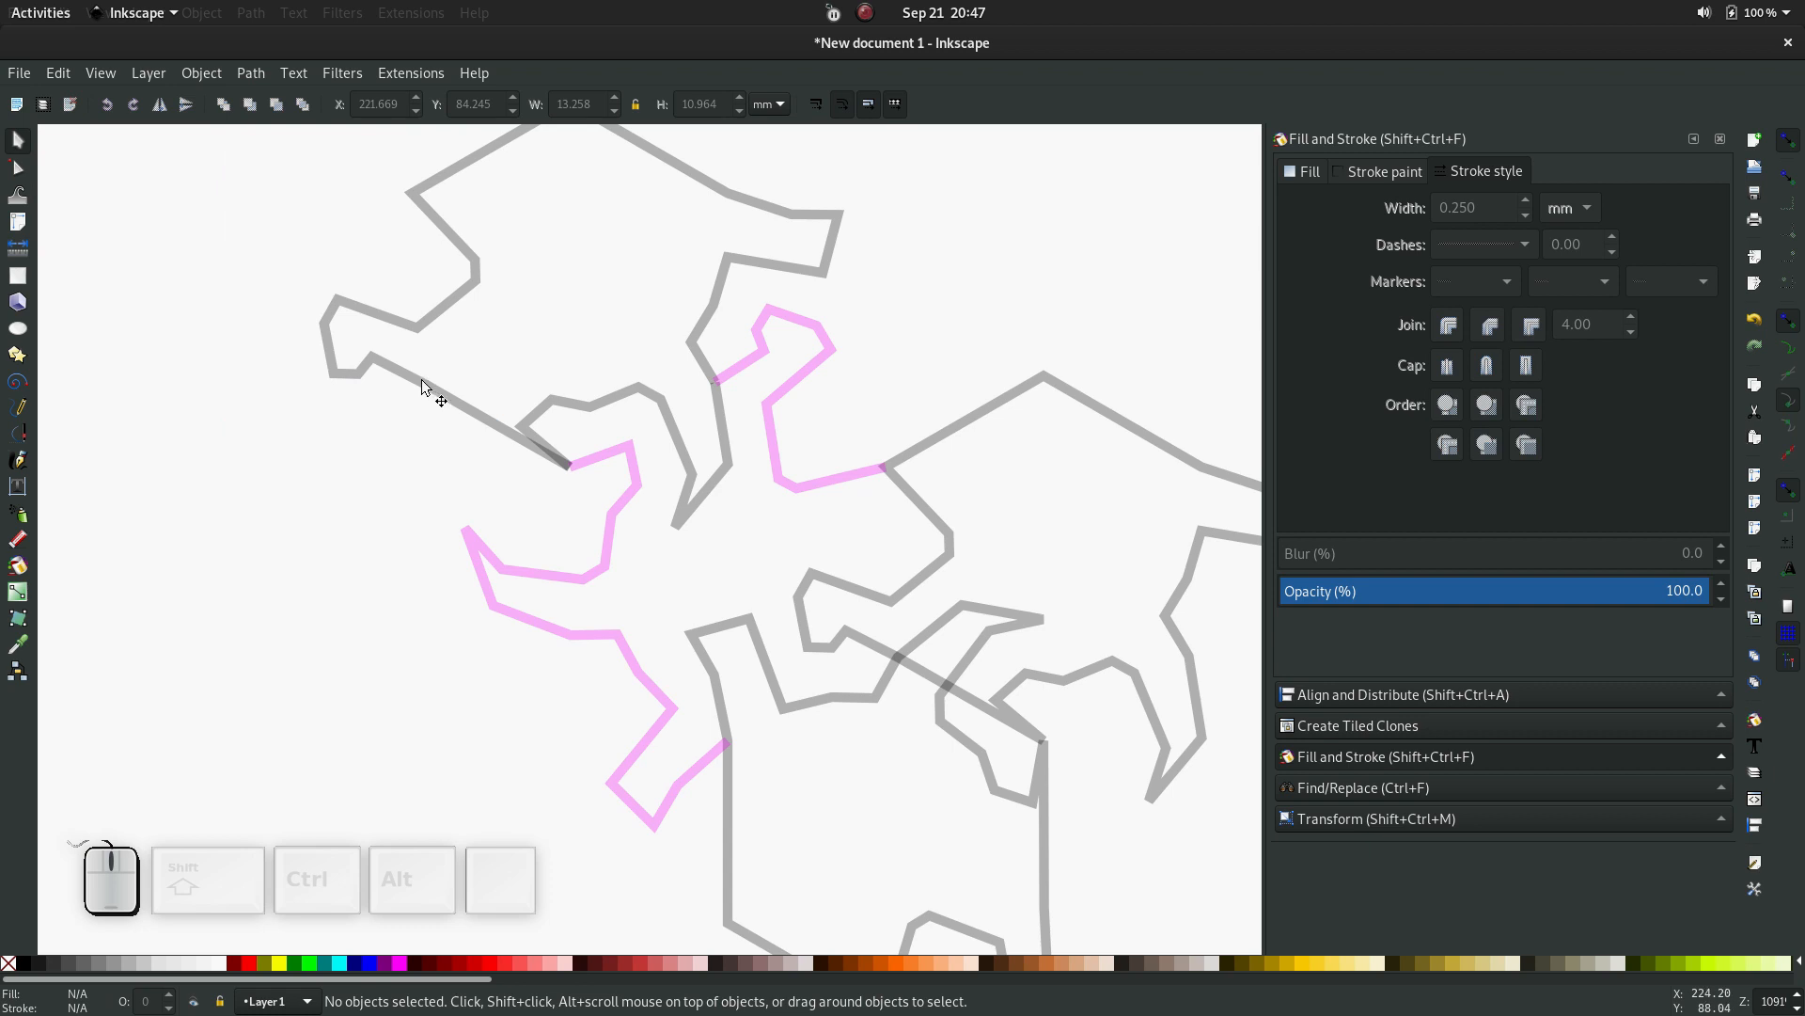
pyautogui.moveTo(423, 387); pyautogui.dragTo(252, 353)
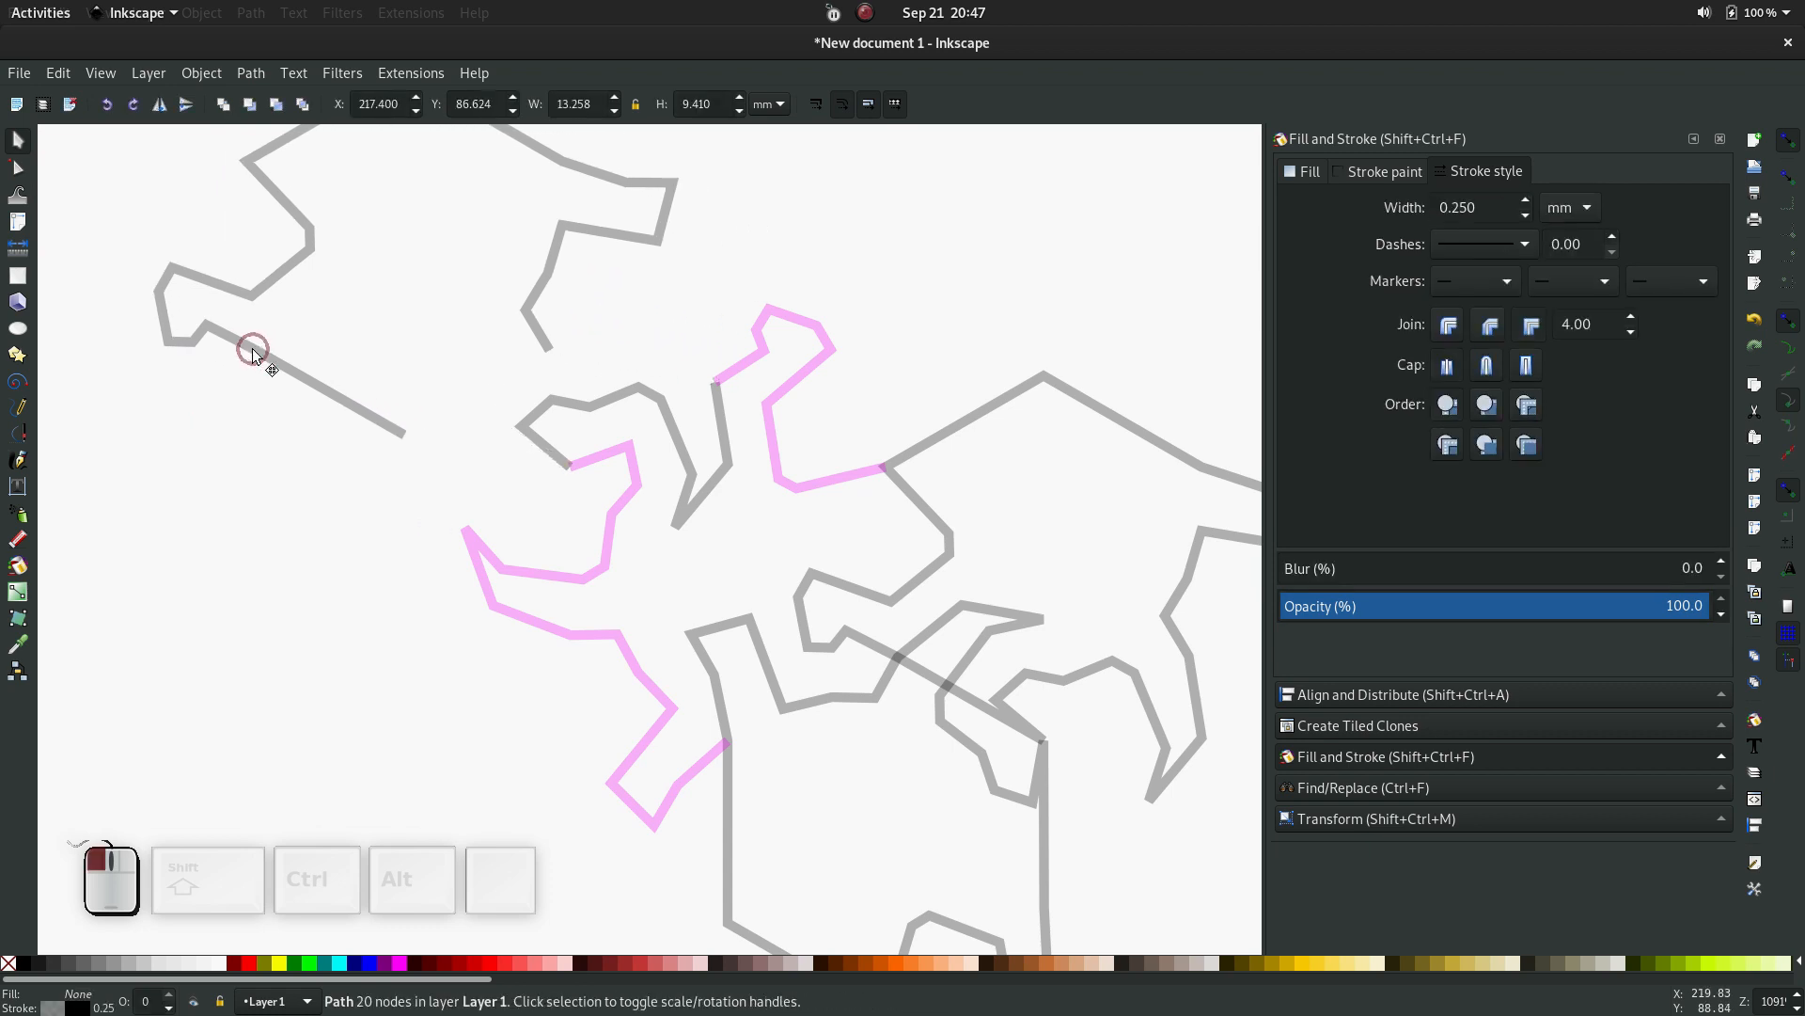
pyautogui.press('Delete')
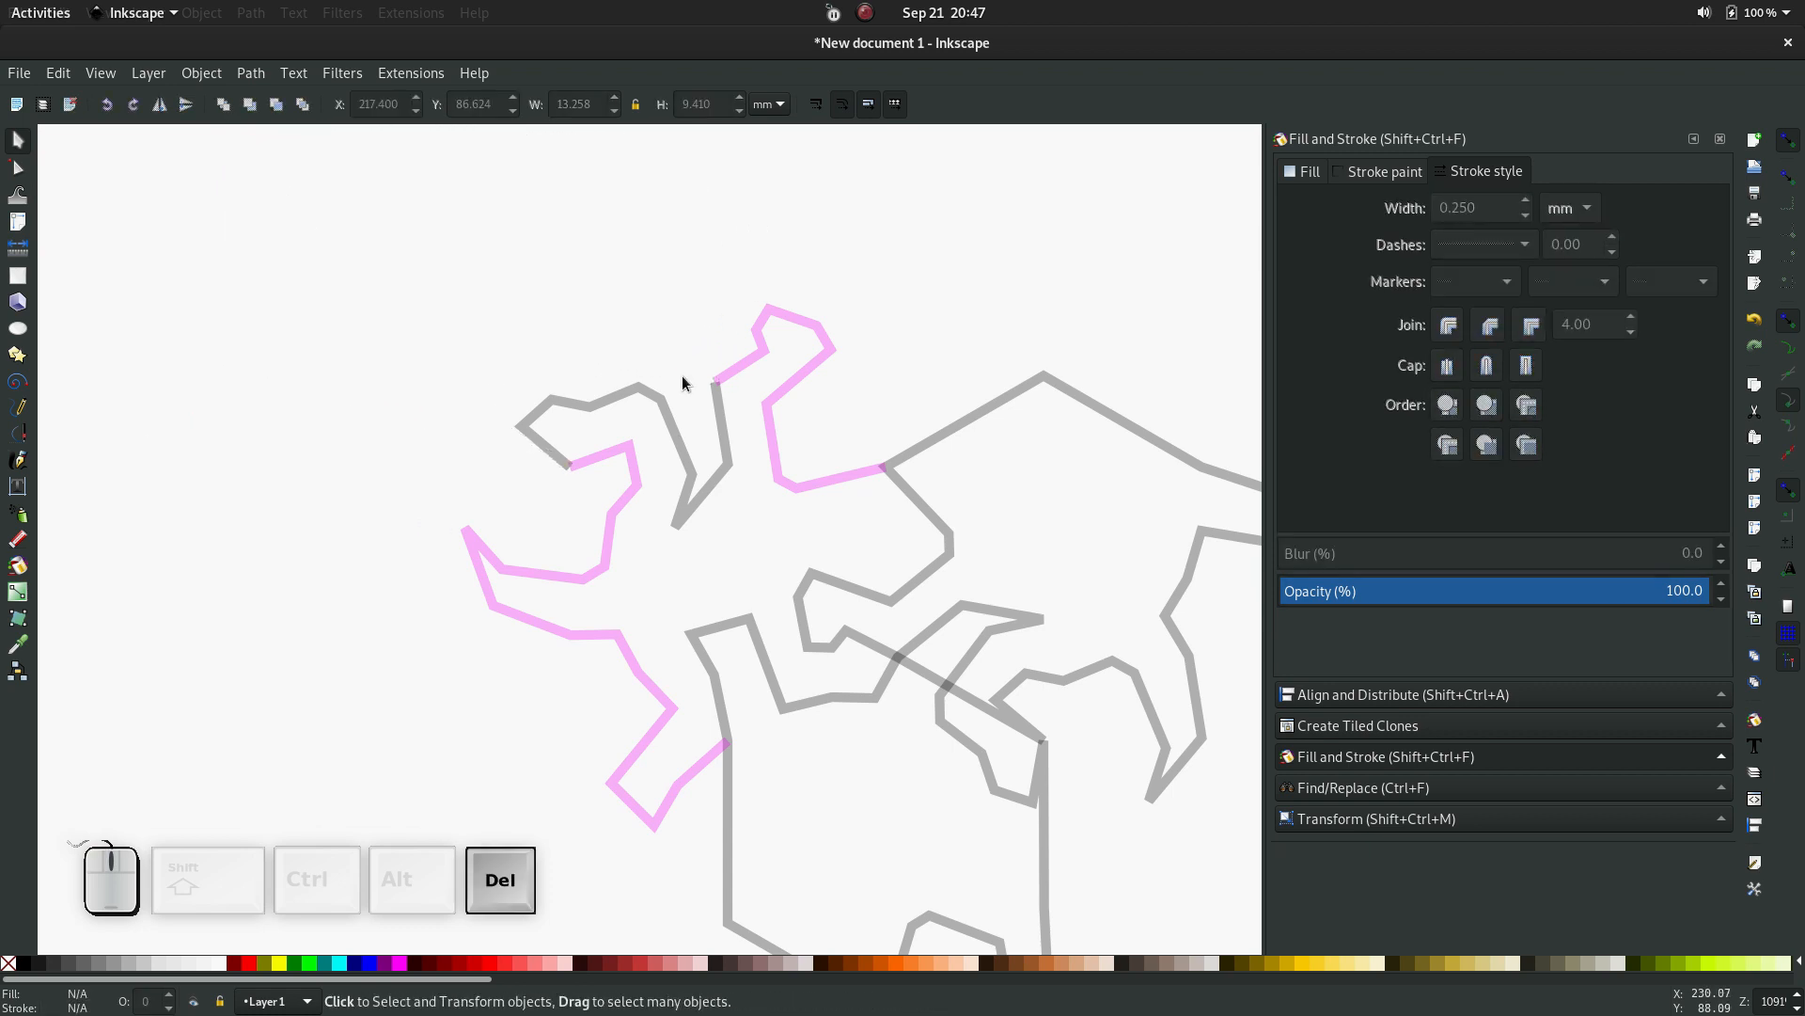
# Join the remaining upper-left black edge to the pink lizard outline at both of its end nodes
pyautogui.click(724, 427)
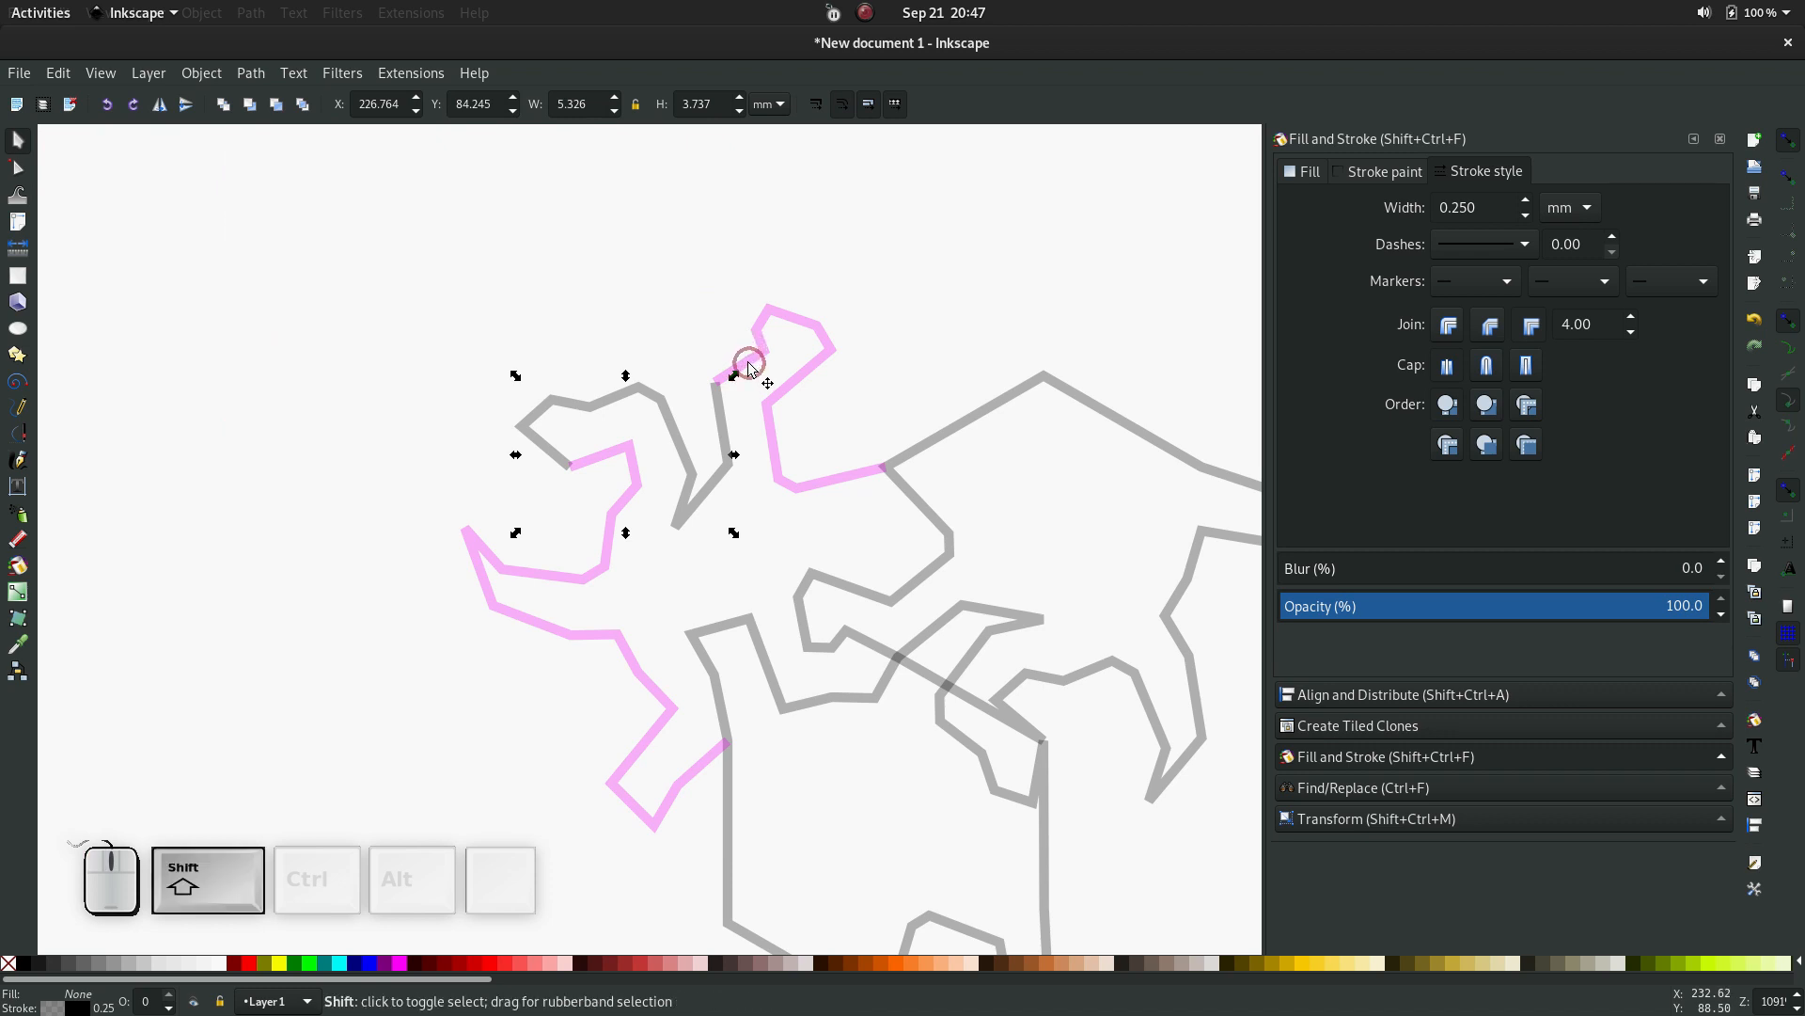
pyautogui.keyDown('shift'); pyautogui.click(747, 363); pyautogui.keyUp('shift')
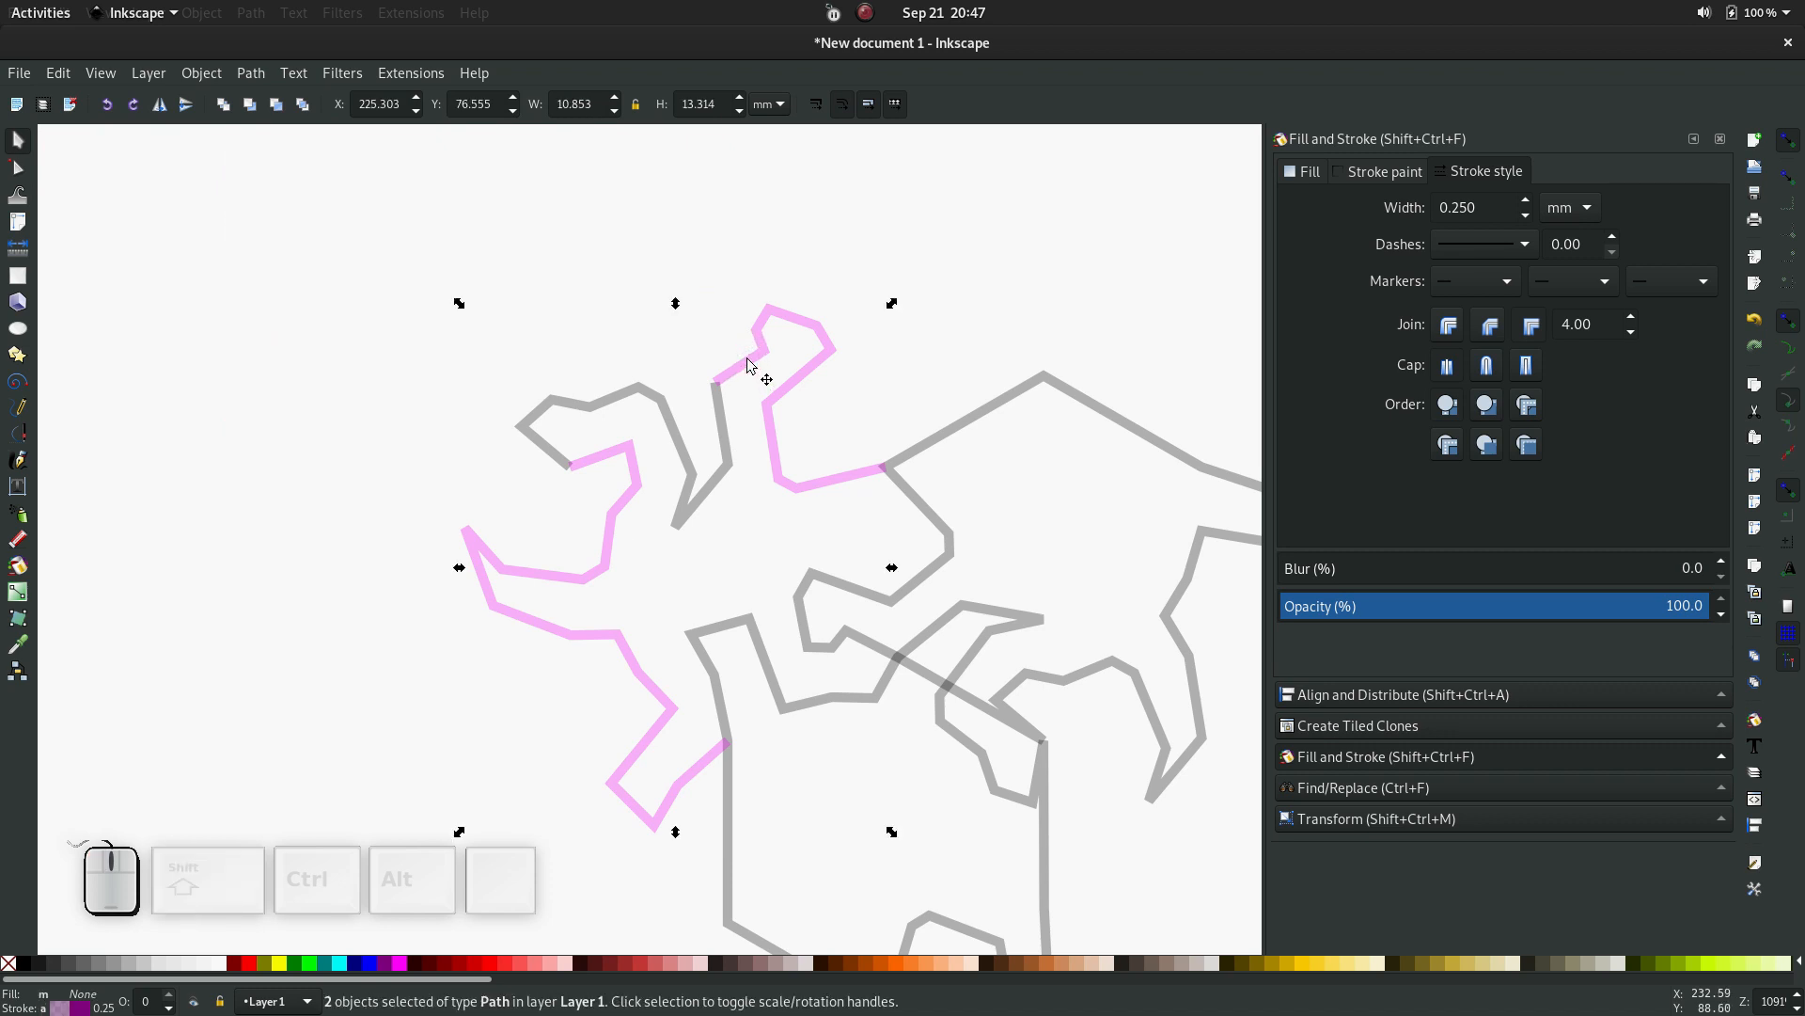
pyautogui.press('n')
pyautogui.keyDown('ctrl'); pyautogui.scroll(1, 710, 411); pyautogui.keyUp('ctrl')
pyautogui.keyDown('ctrl'); pyautogui.scroll(2, 724, 423); pyautogui.keyUp('ctrl')
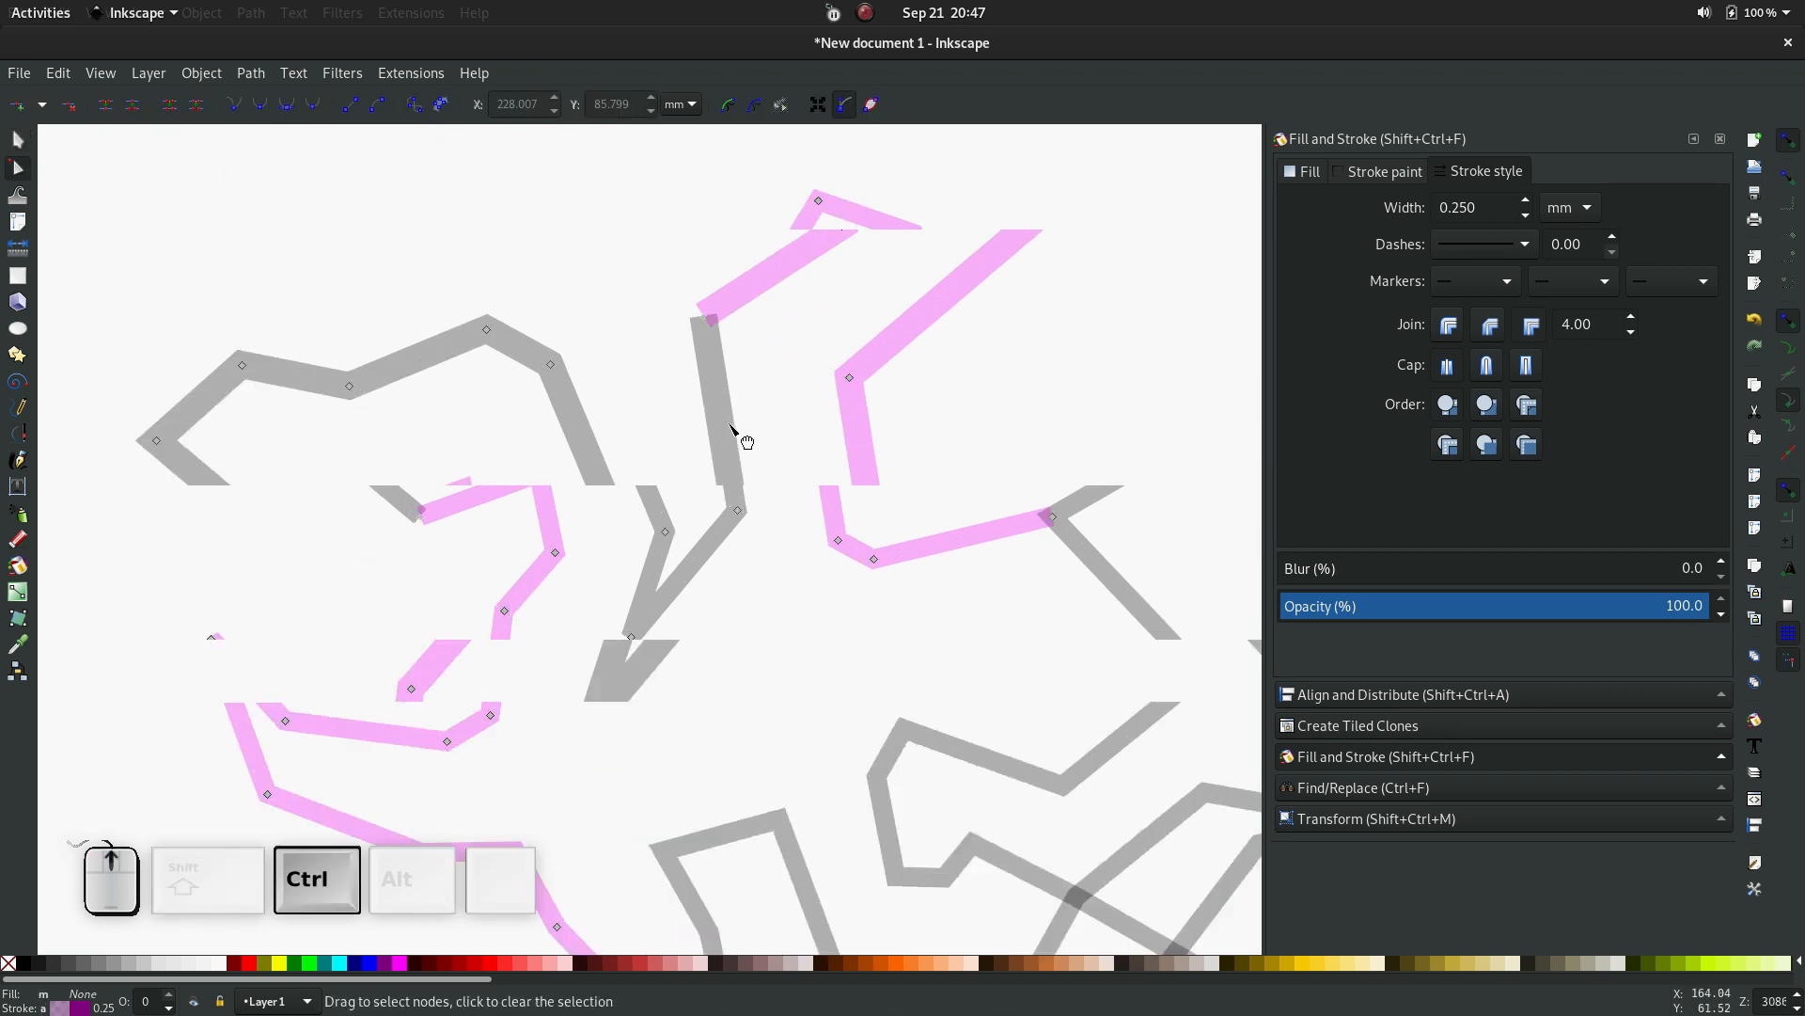
pyautogui.moveTo(663, 249); pyautogui.dragTo(749, 381)
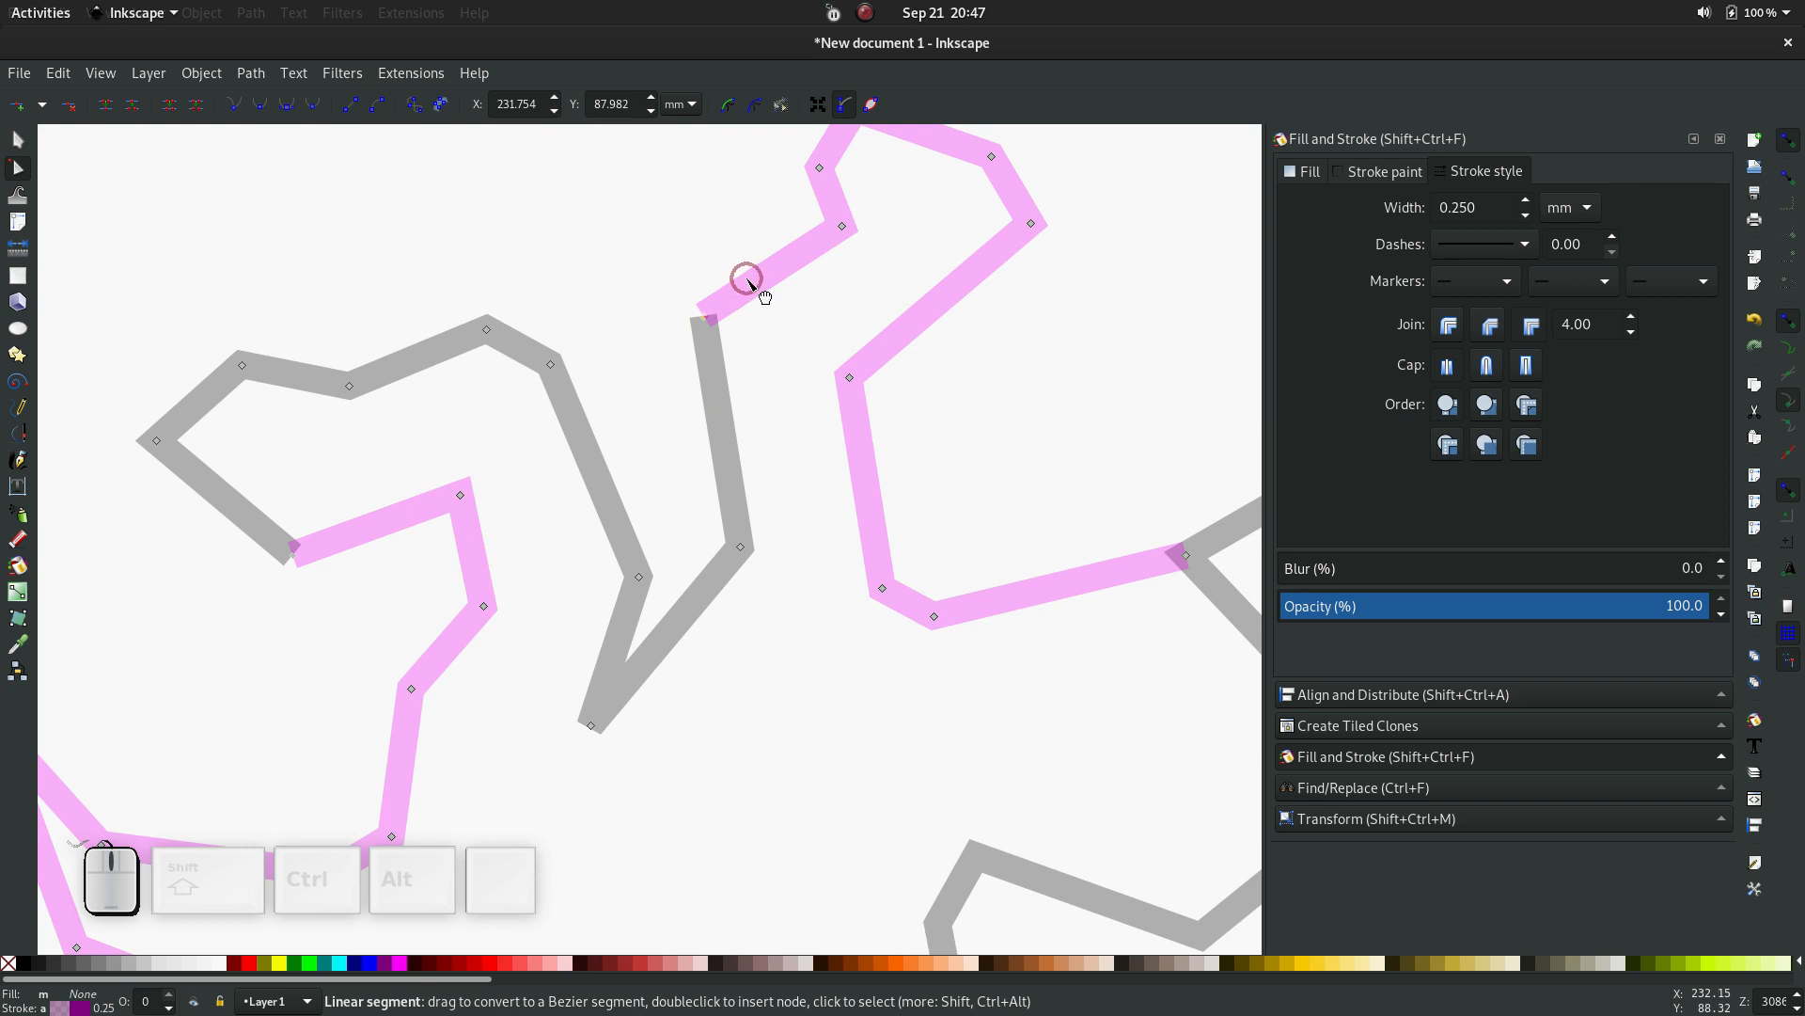
pyautogui.moveTo(648, 258); pyautogui.dragTo(764, 378)
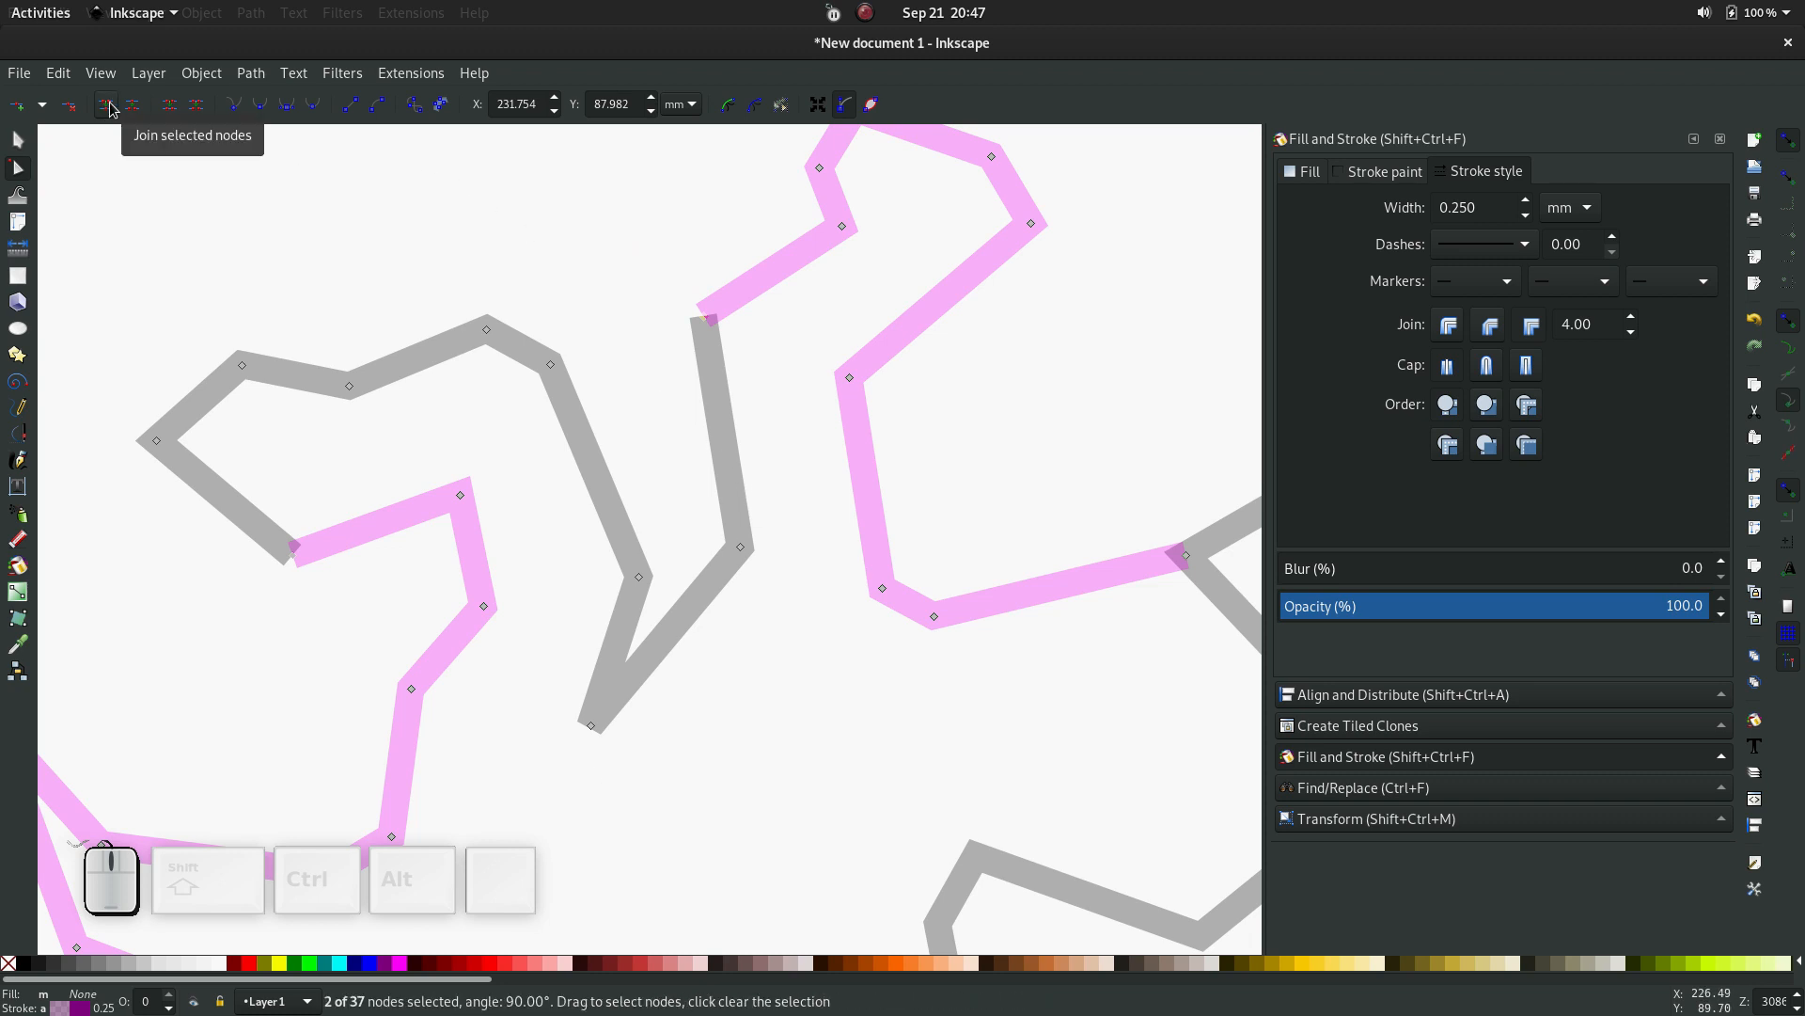
pyautogui.hotkey('shift', 'j')
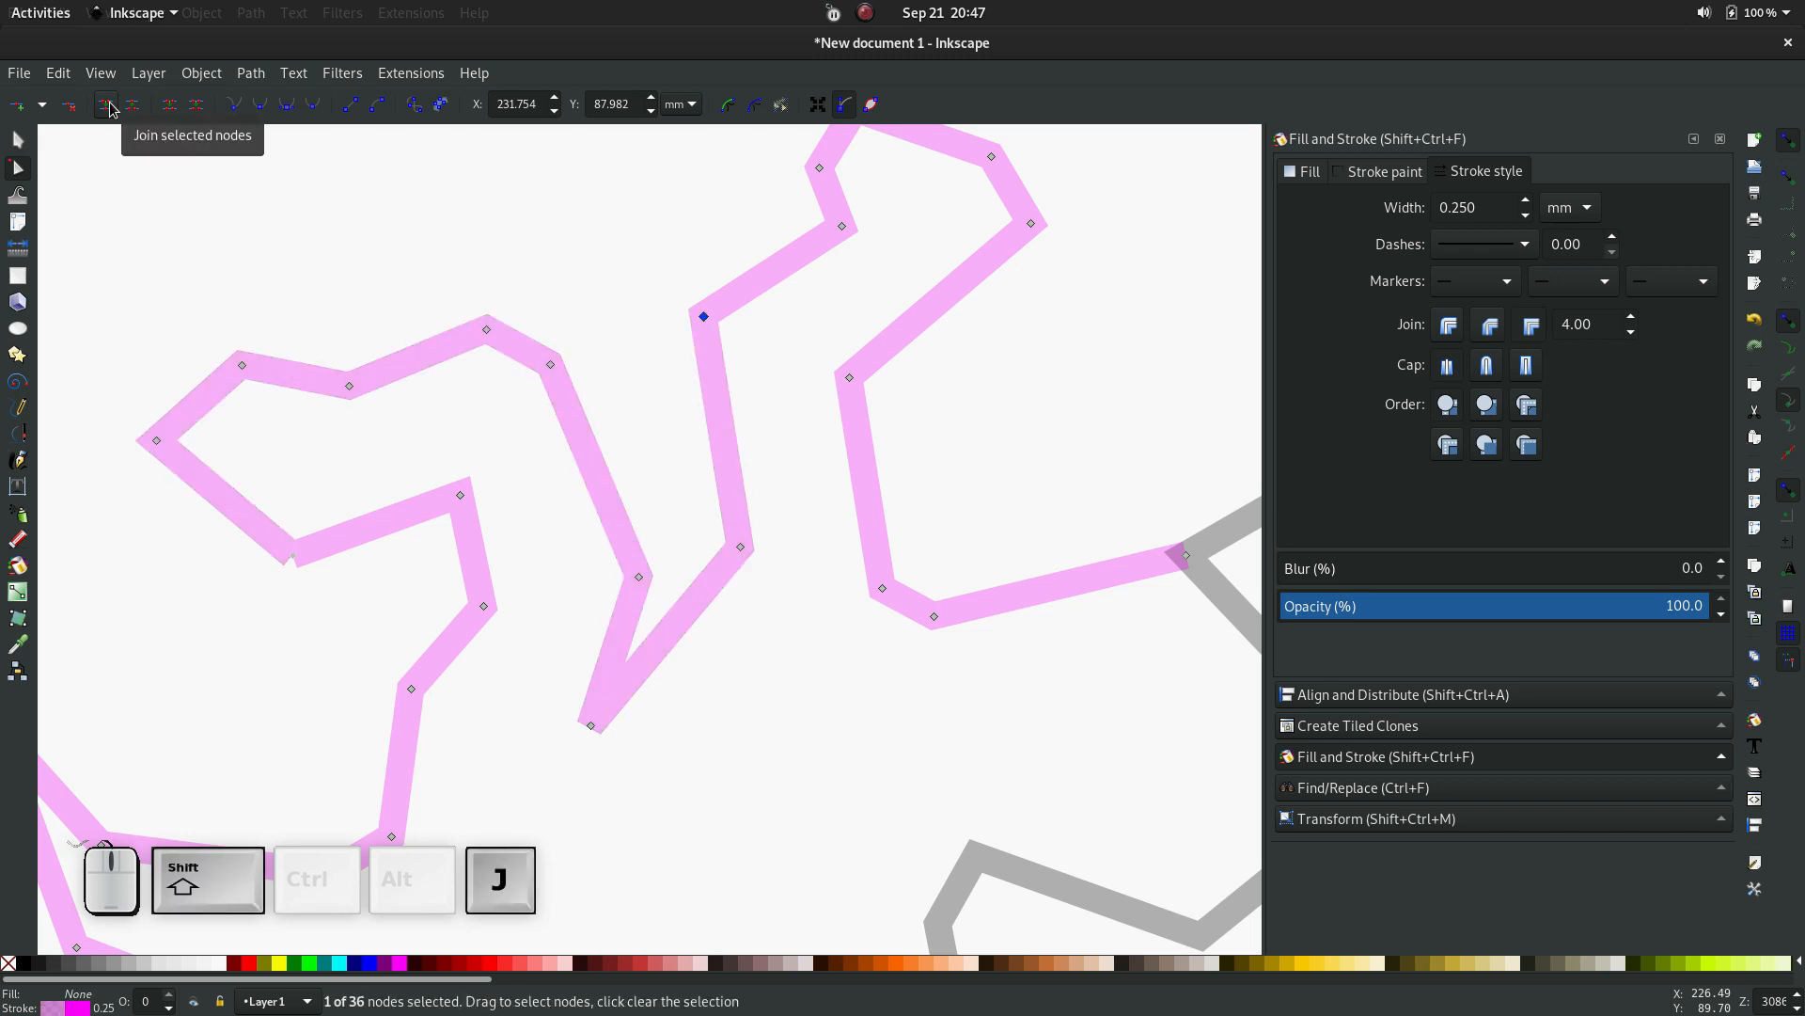
pyautogui.scroll(-2, 369, 583)
pyautogui.moveTo(334, 518); pyautogui.dragTo(241, 414)
pyautogui.hotkey('shift', 'j')
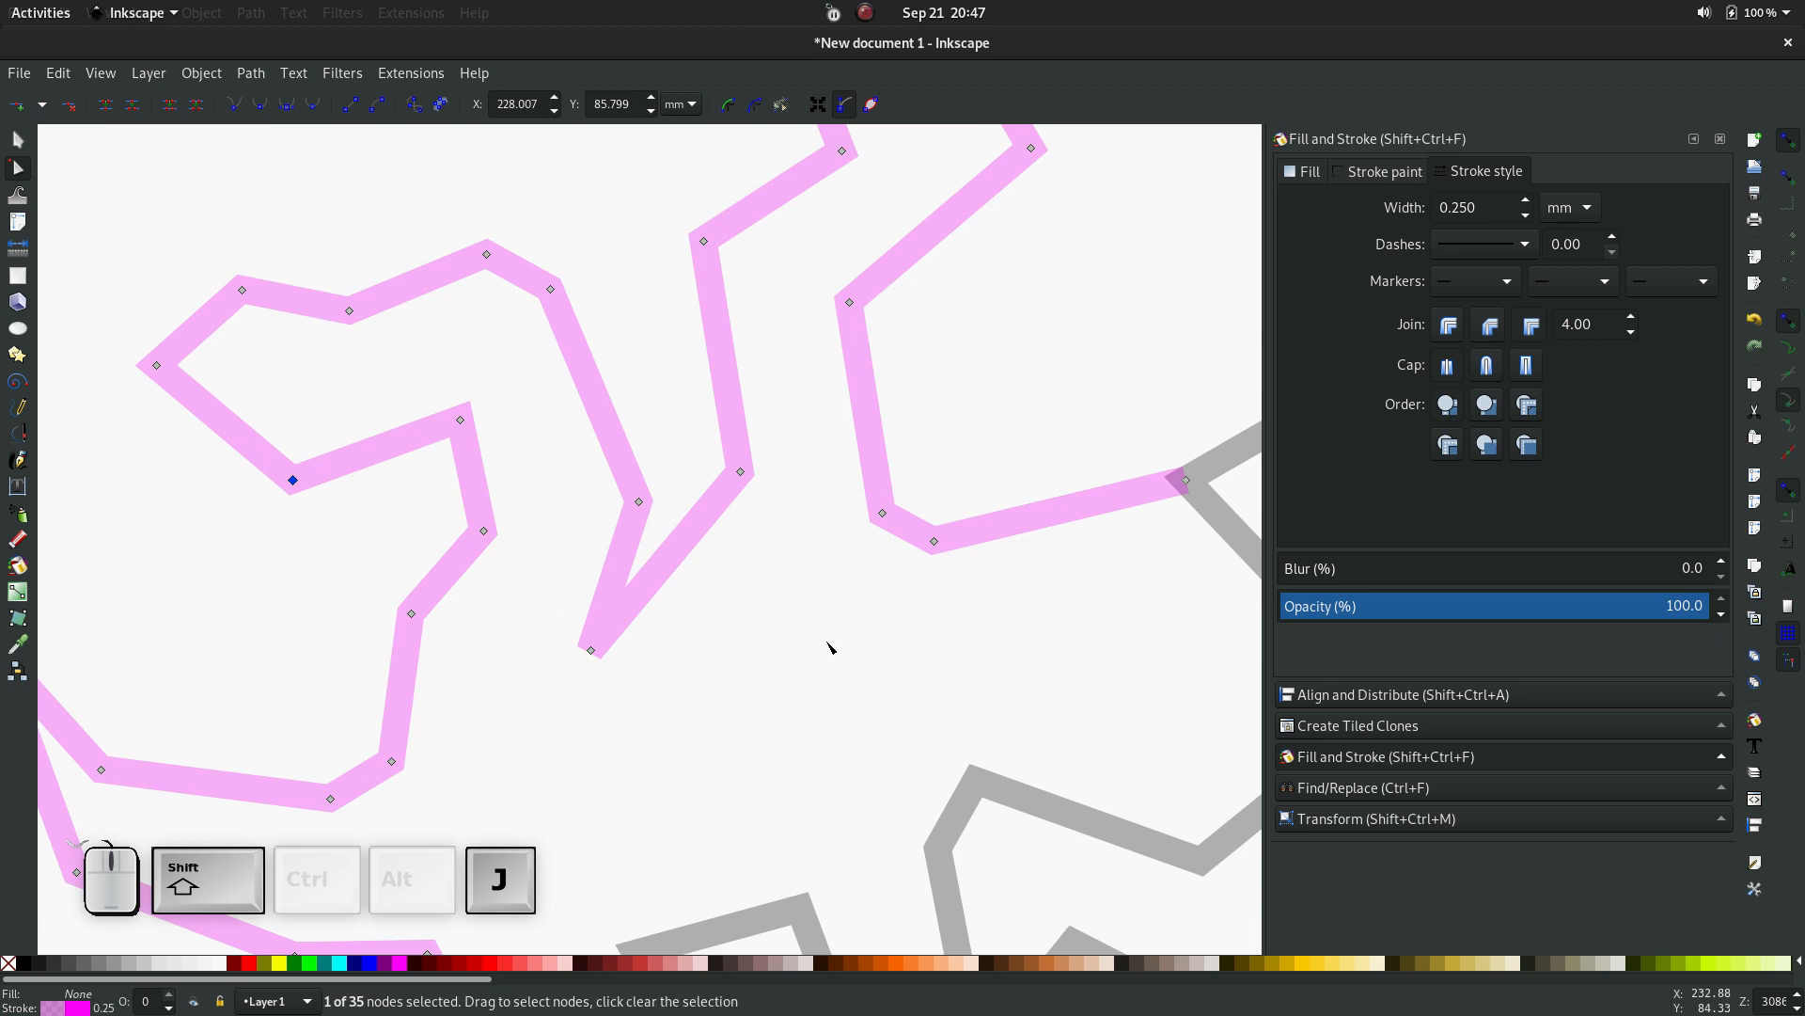
# Break the right black outline at the two nodes bounding the pink outline's right gap and break it apart into separate paths
pyautogui.keyDown('ctrl'); pyautogui.scroll(-2, 831, 645); pyautogui.keyUp('ctrl')
pyautogui.scroll(-3, 938, 576)
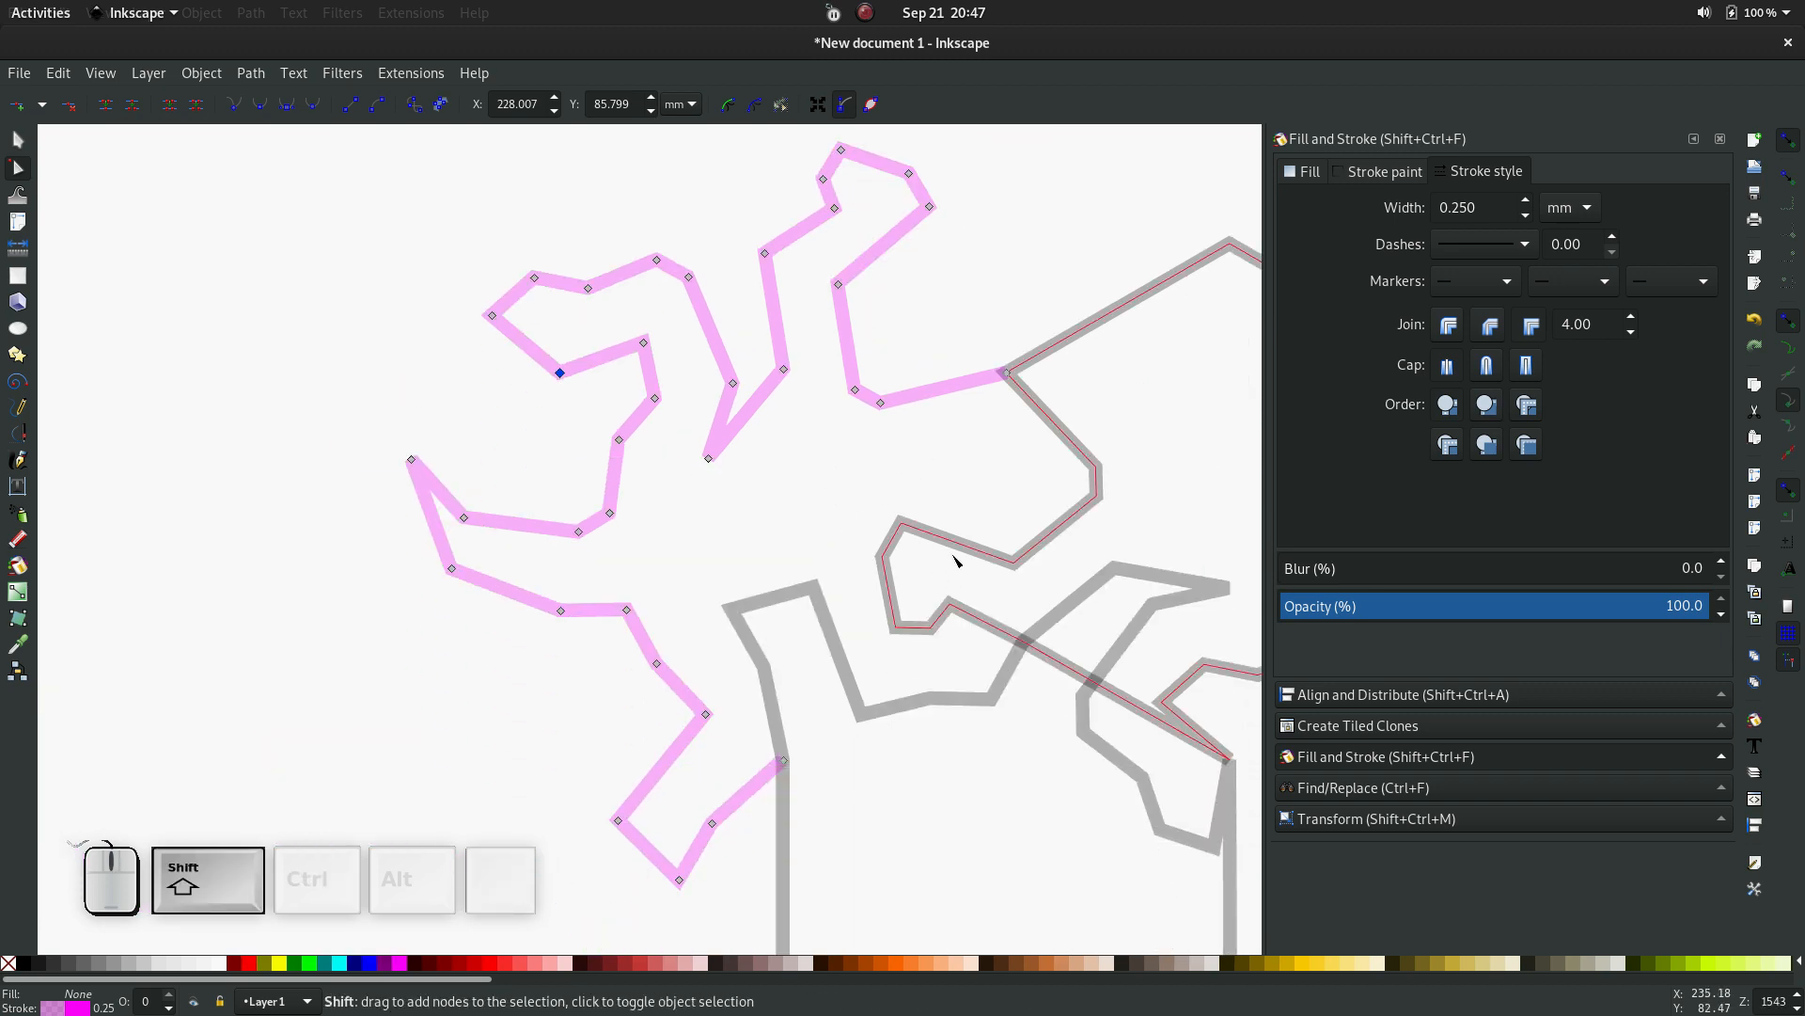
pyautogui.keyDown('shift'); pyautogui.hscroll(6, 950, 569); pyautogui.keyUp('shift')
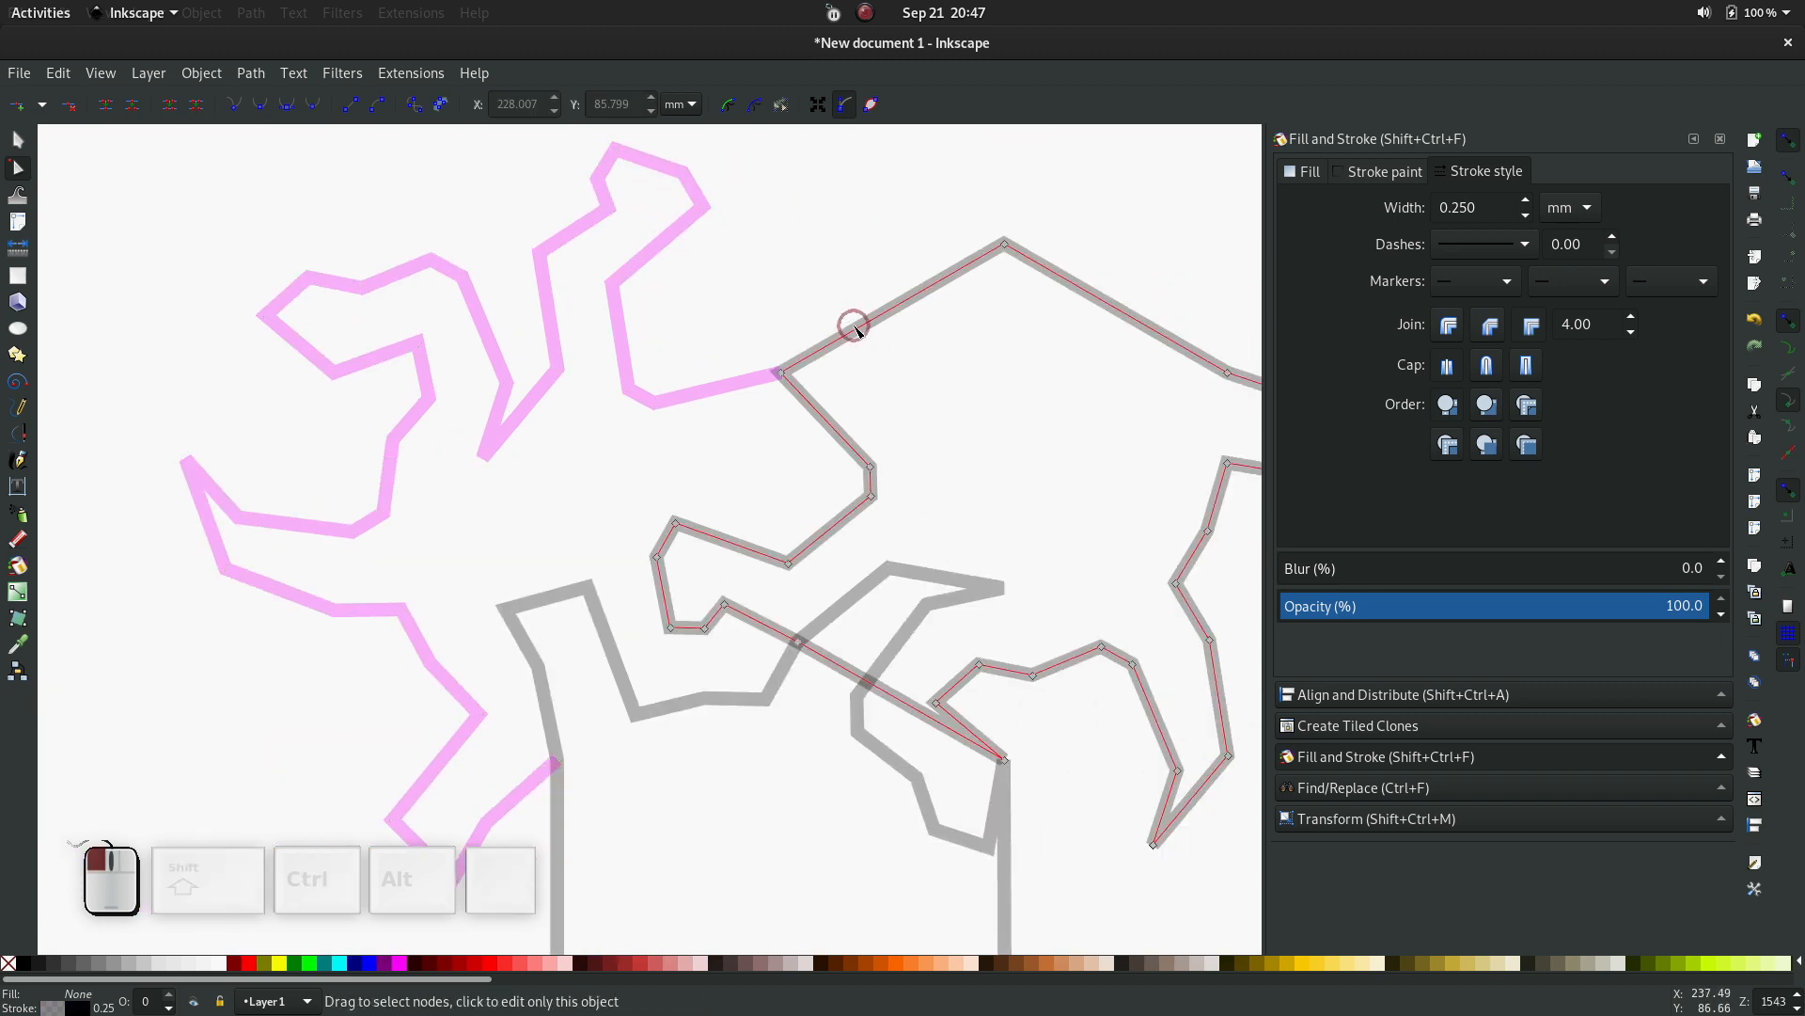
pyautogui.click(788, 381)
pyautogui.click(783, 375)
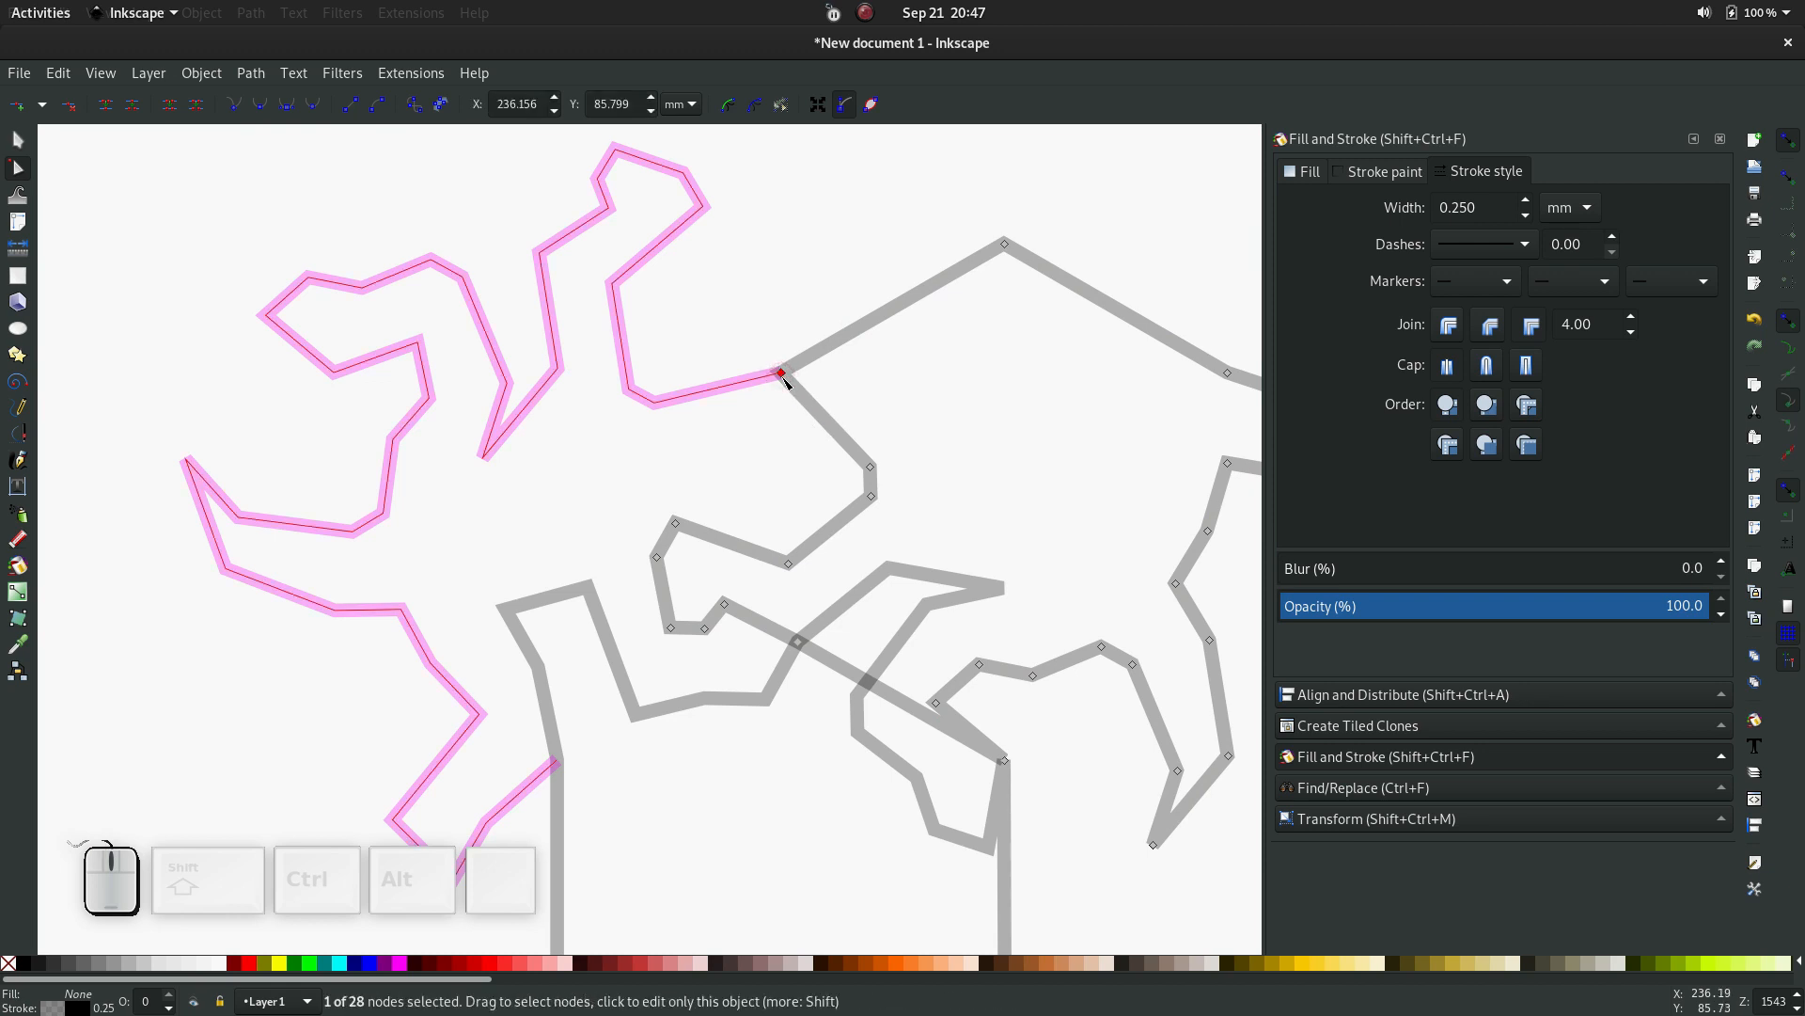
pyautogui.keyDown('shift'); pyautogui.click(800, 646); pyautogui.keyUp('shift')
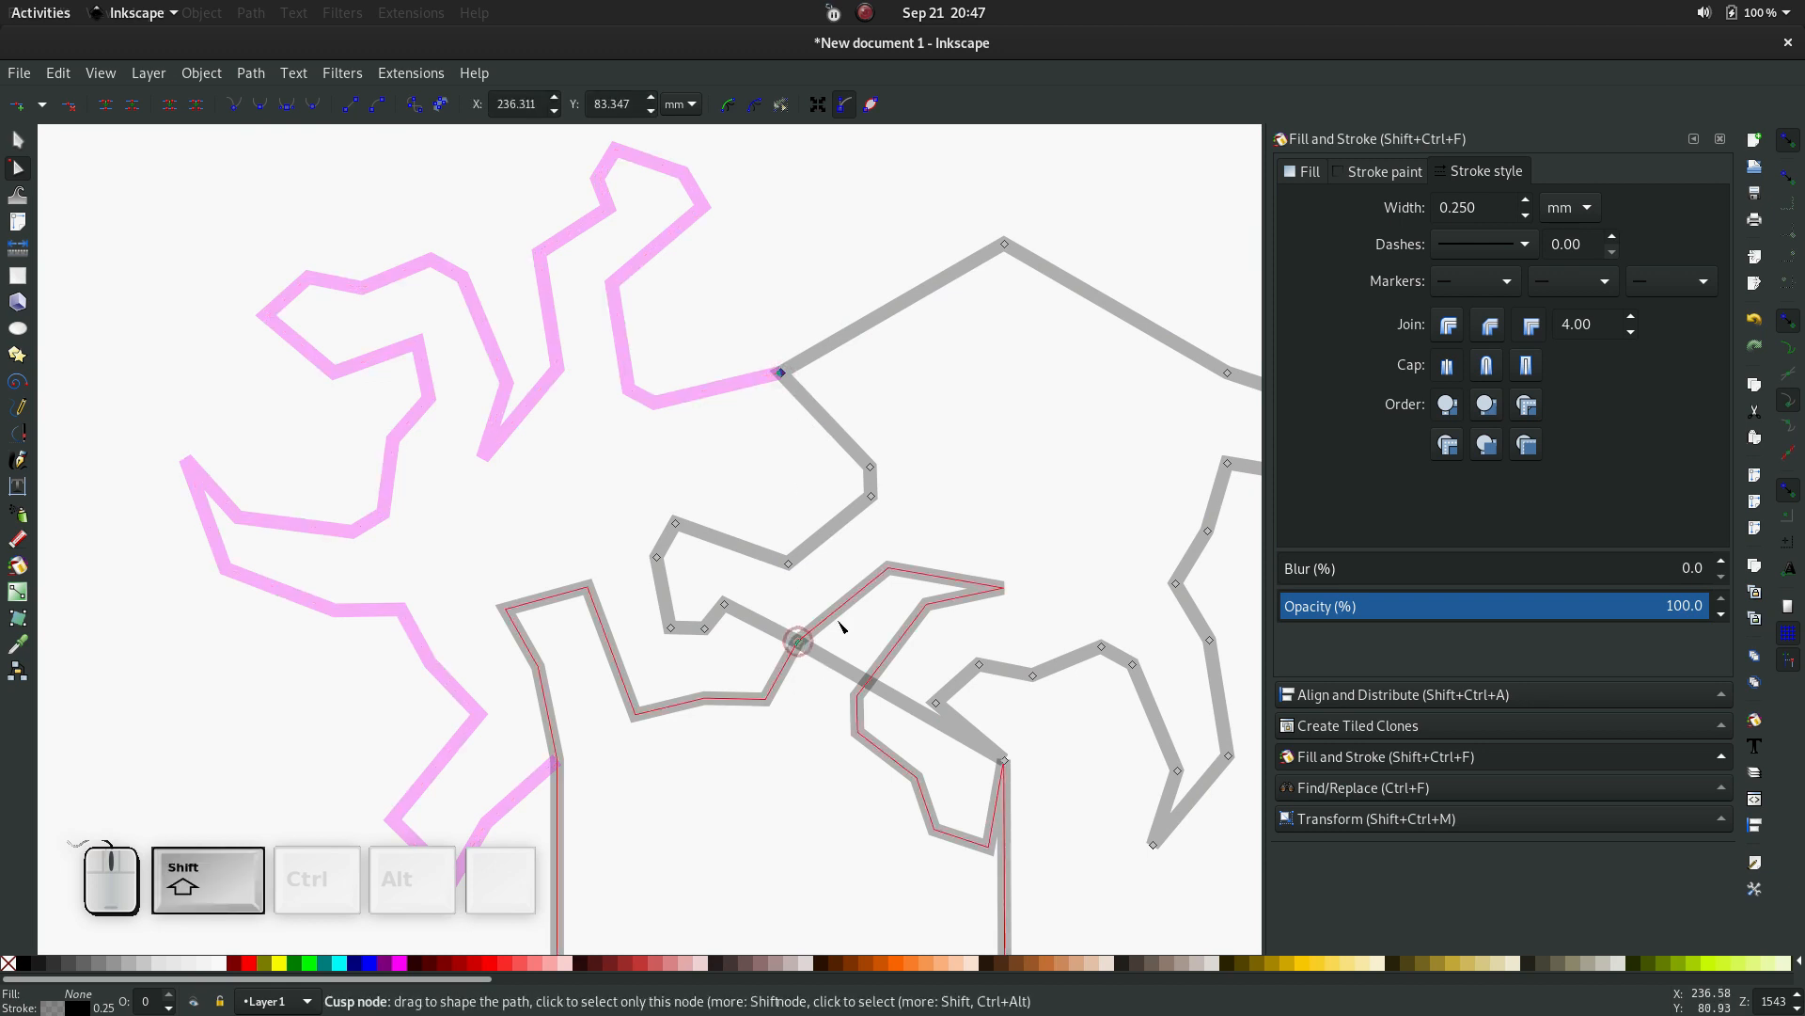
pyautogui.click(138, 106)
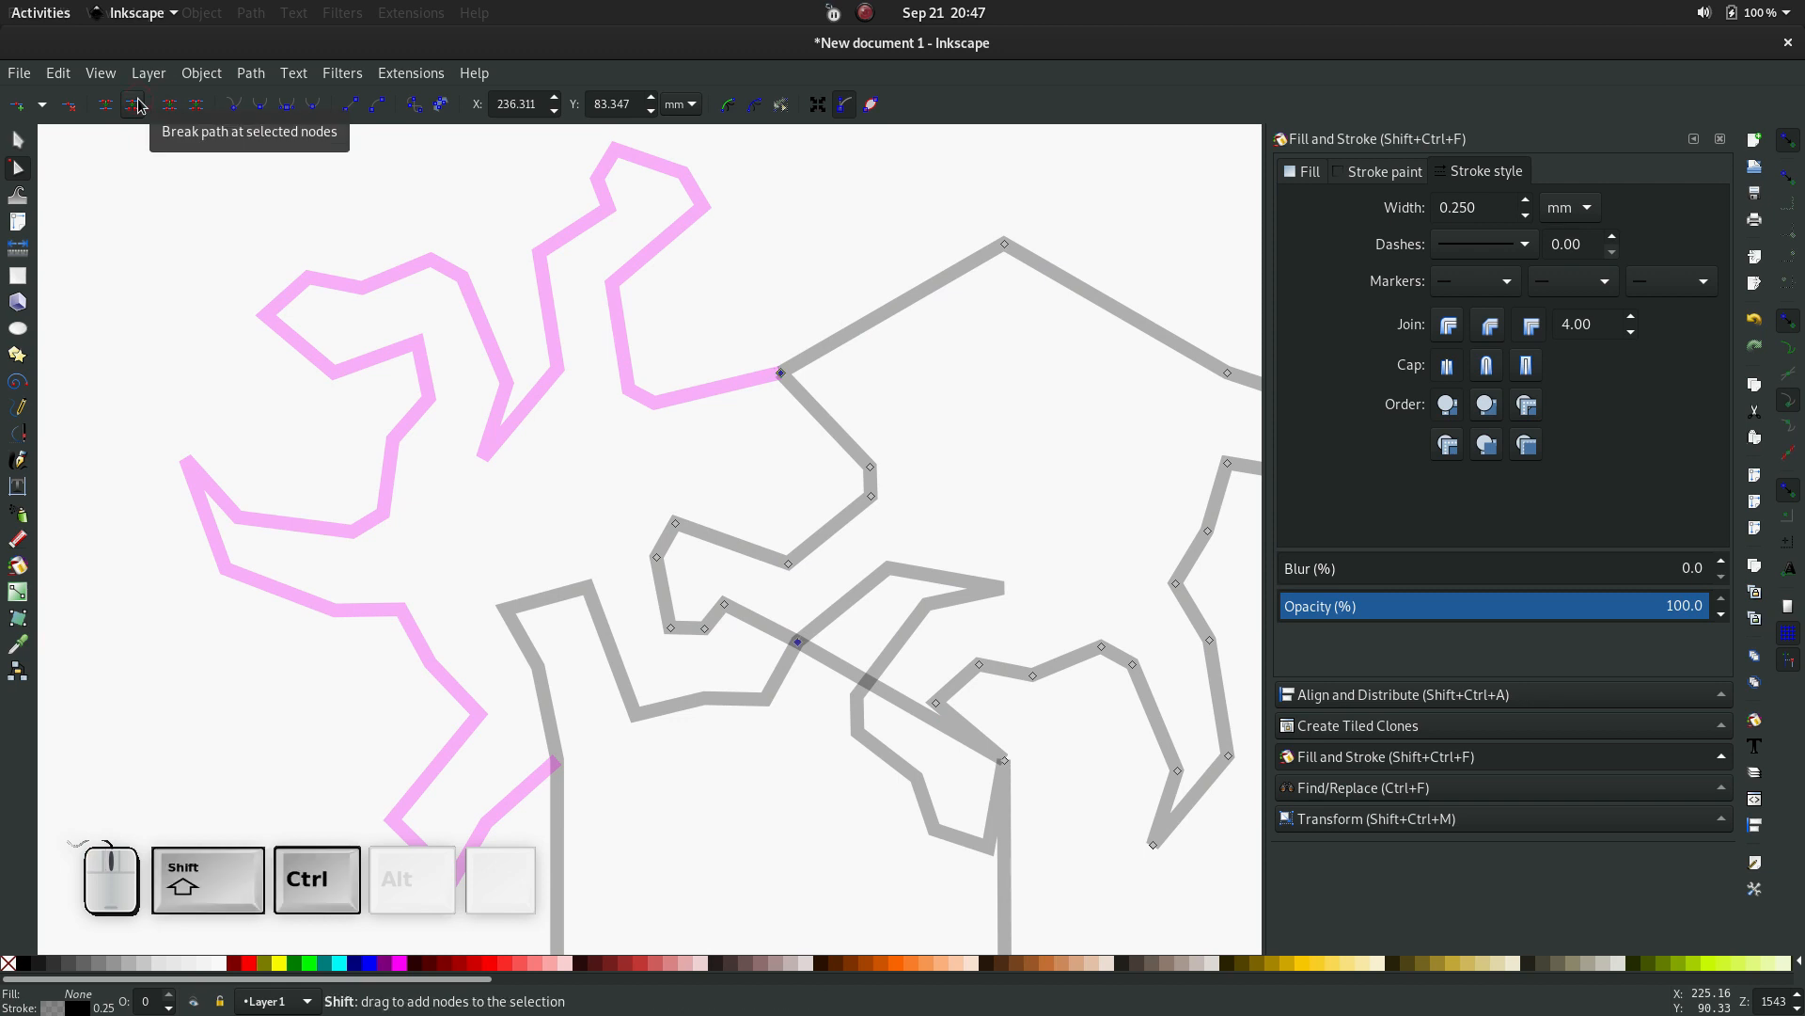
pyautogui.hotkey('ctrl', 'shift', 'k')
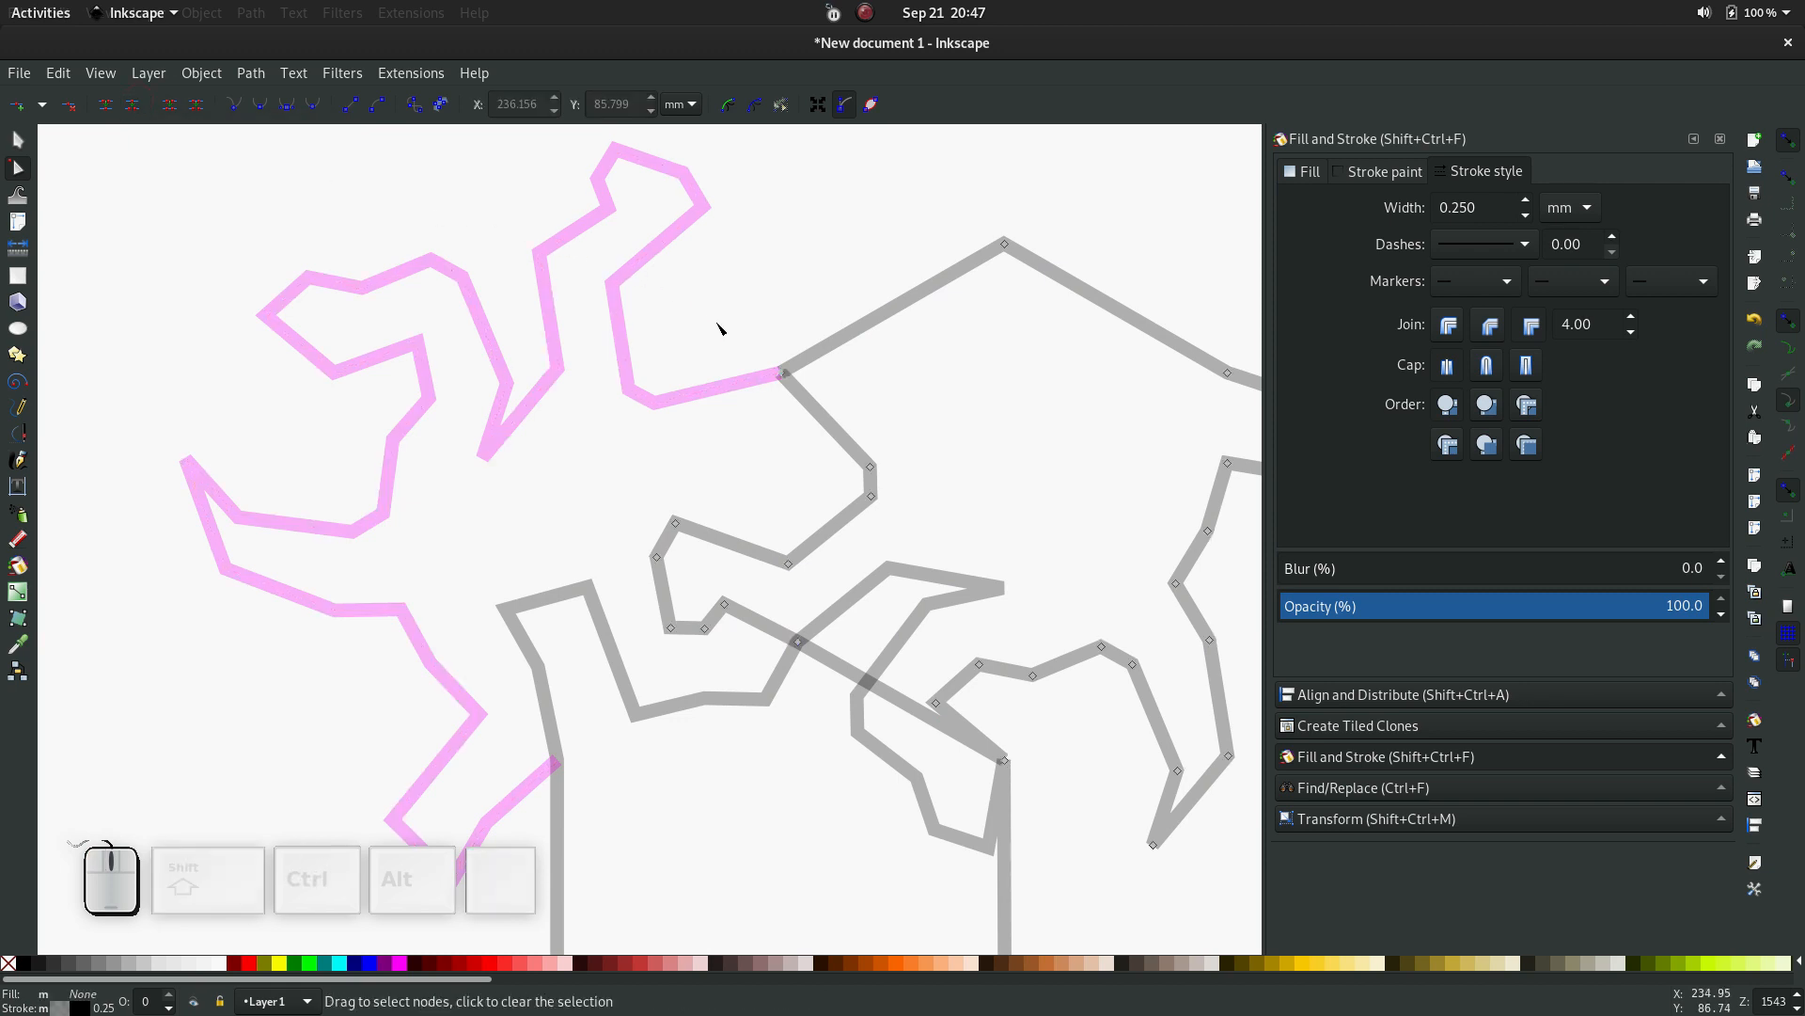
# Pull the outer piece of the right black outline away and delete it, keeping the edge that bounds the central lizard
pyautogui.press('F1')
pyautogui.click(777, 246)
pyautogui.moveTo(895, 302); pyautogui.dragTo(989, 242)
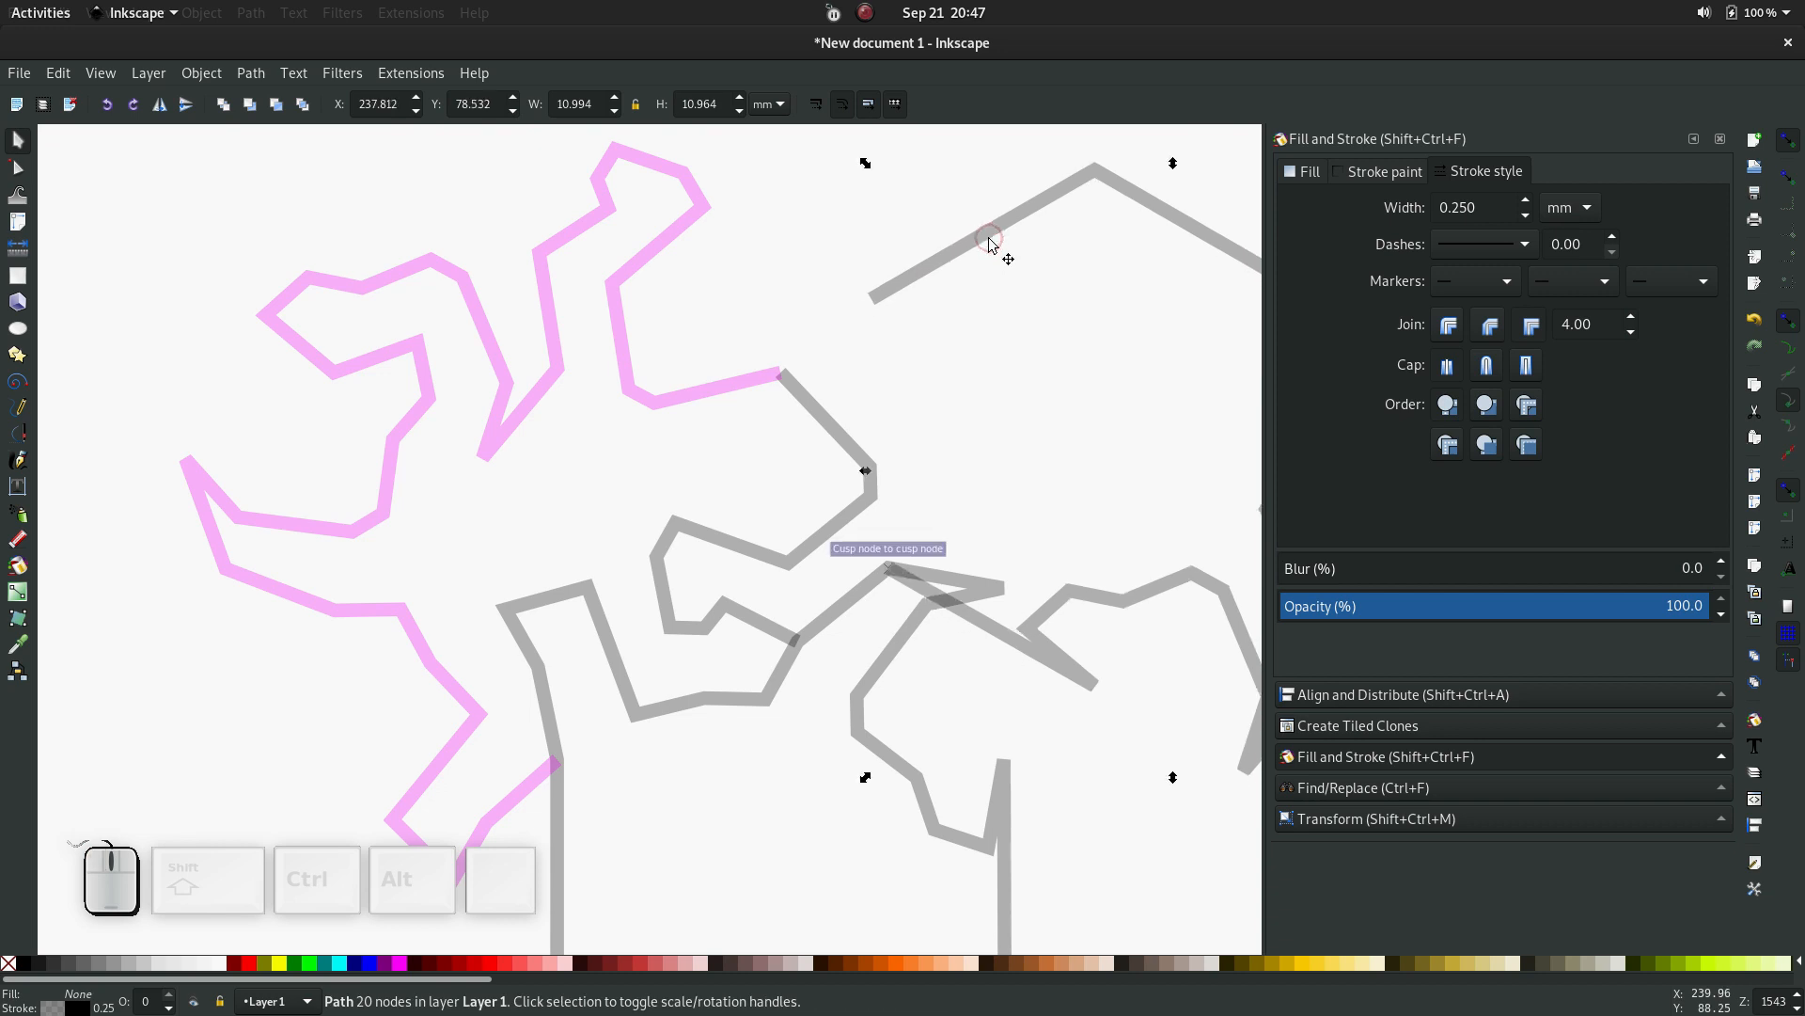
pyautogui.press('Delete')
# Break the lower black outline at the two nodes bounding the central lizard's bottom gap and break it apart into separate paths
pyautogui.scroll(-2, 923, 604)
pyautogui.click(862, 616)
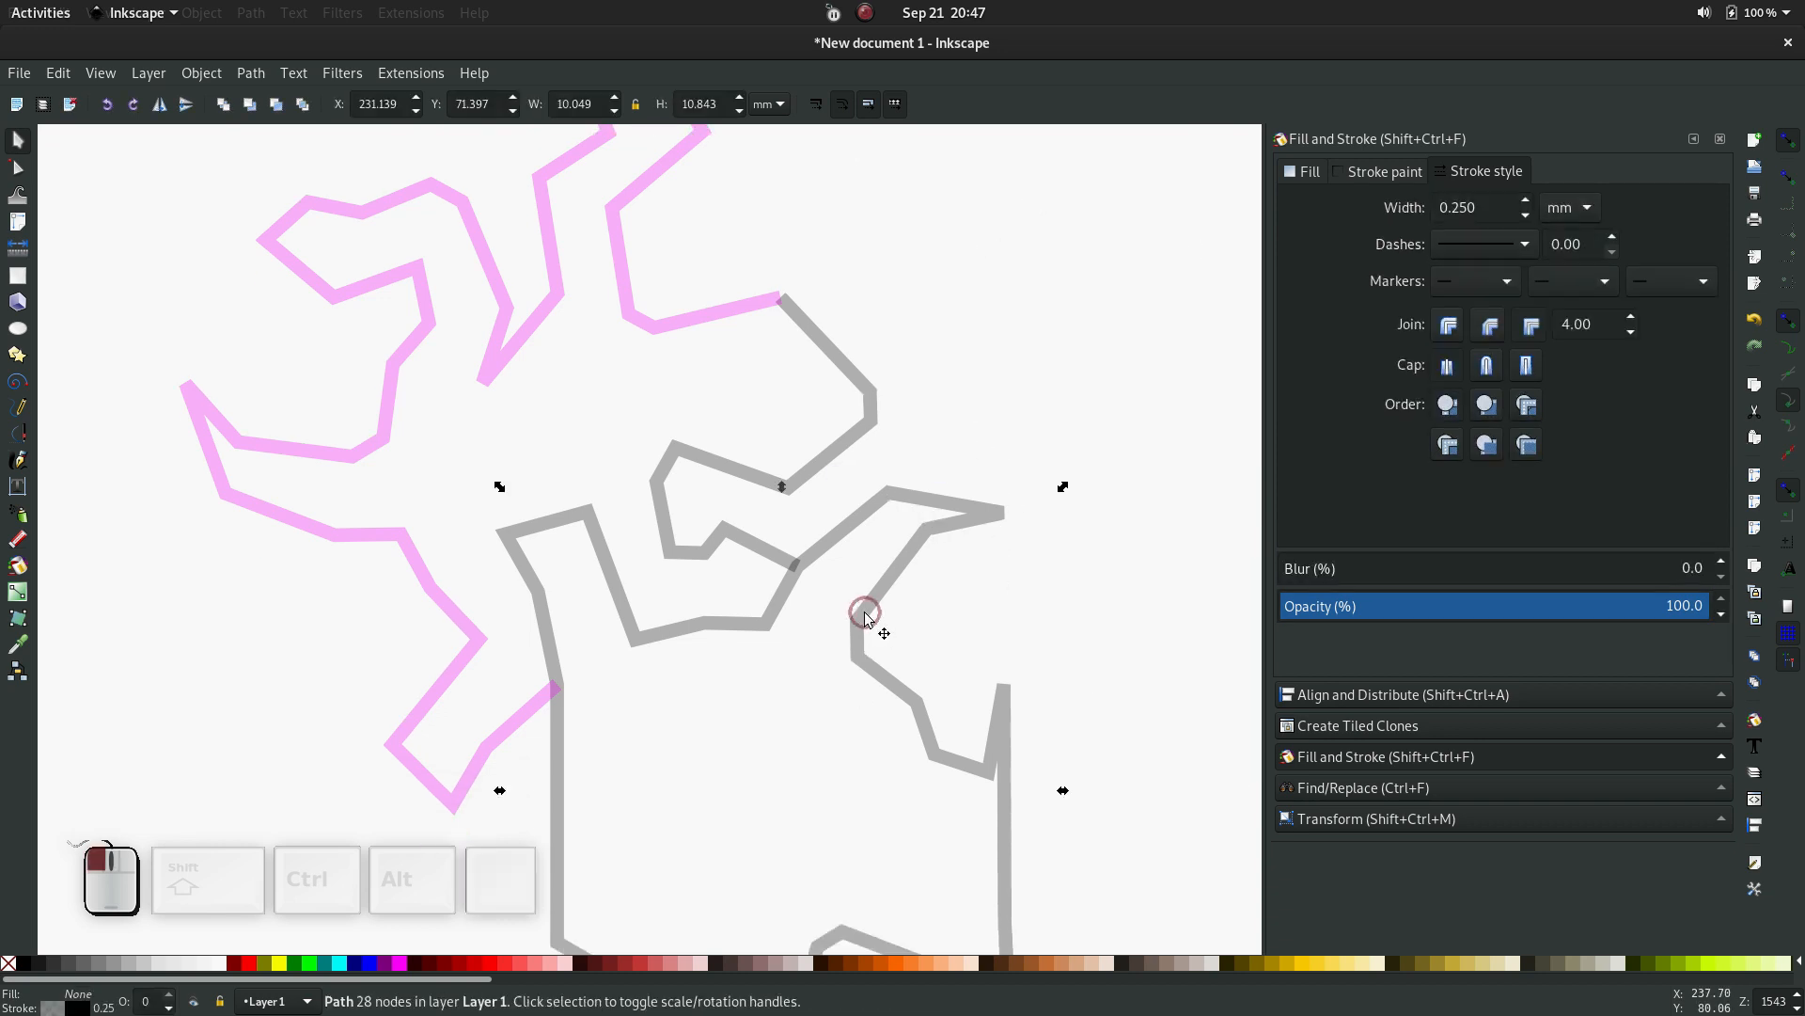
pyautogui.press('F2')
pyautogui.click(800, 573)
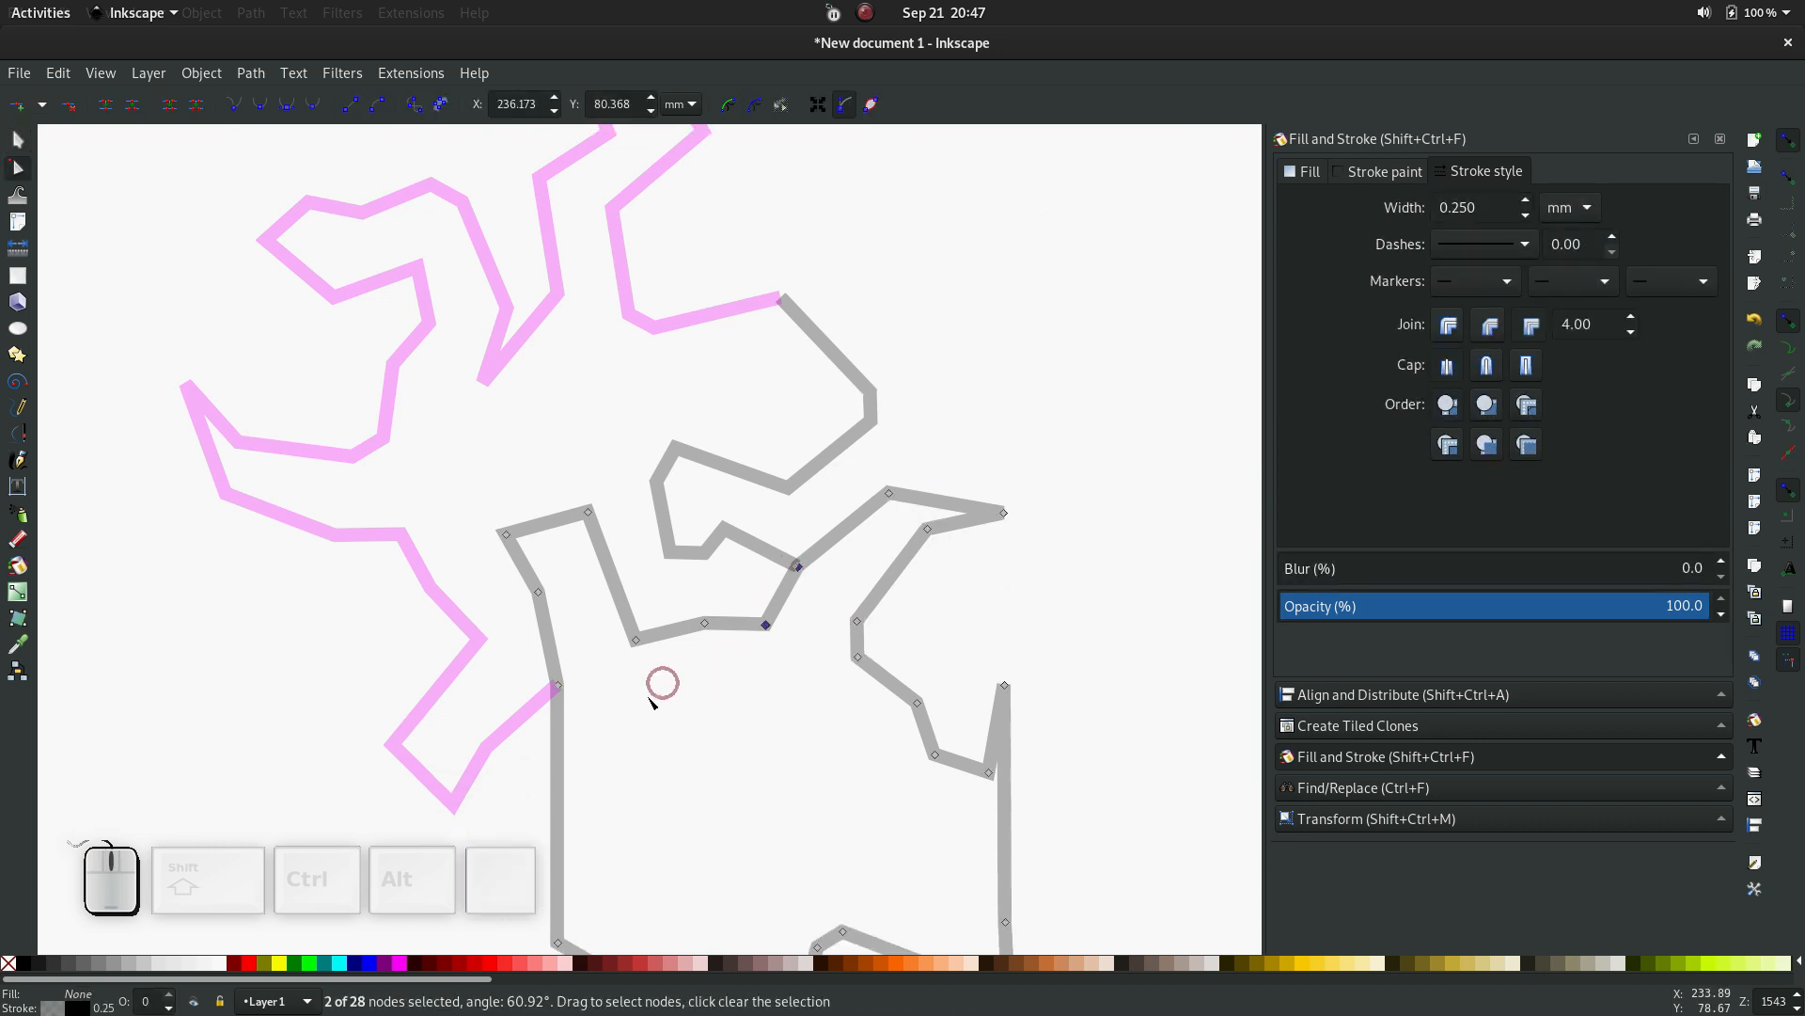
pyautogui.click(795, 567)
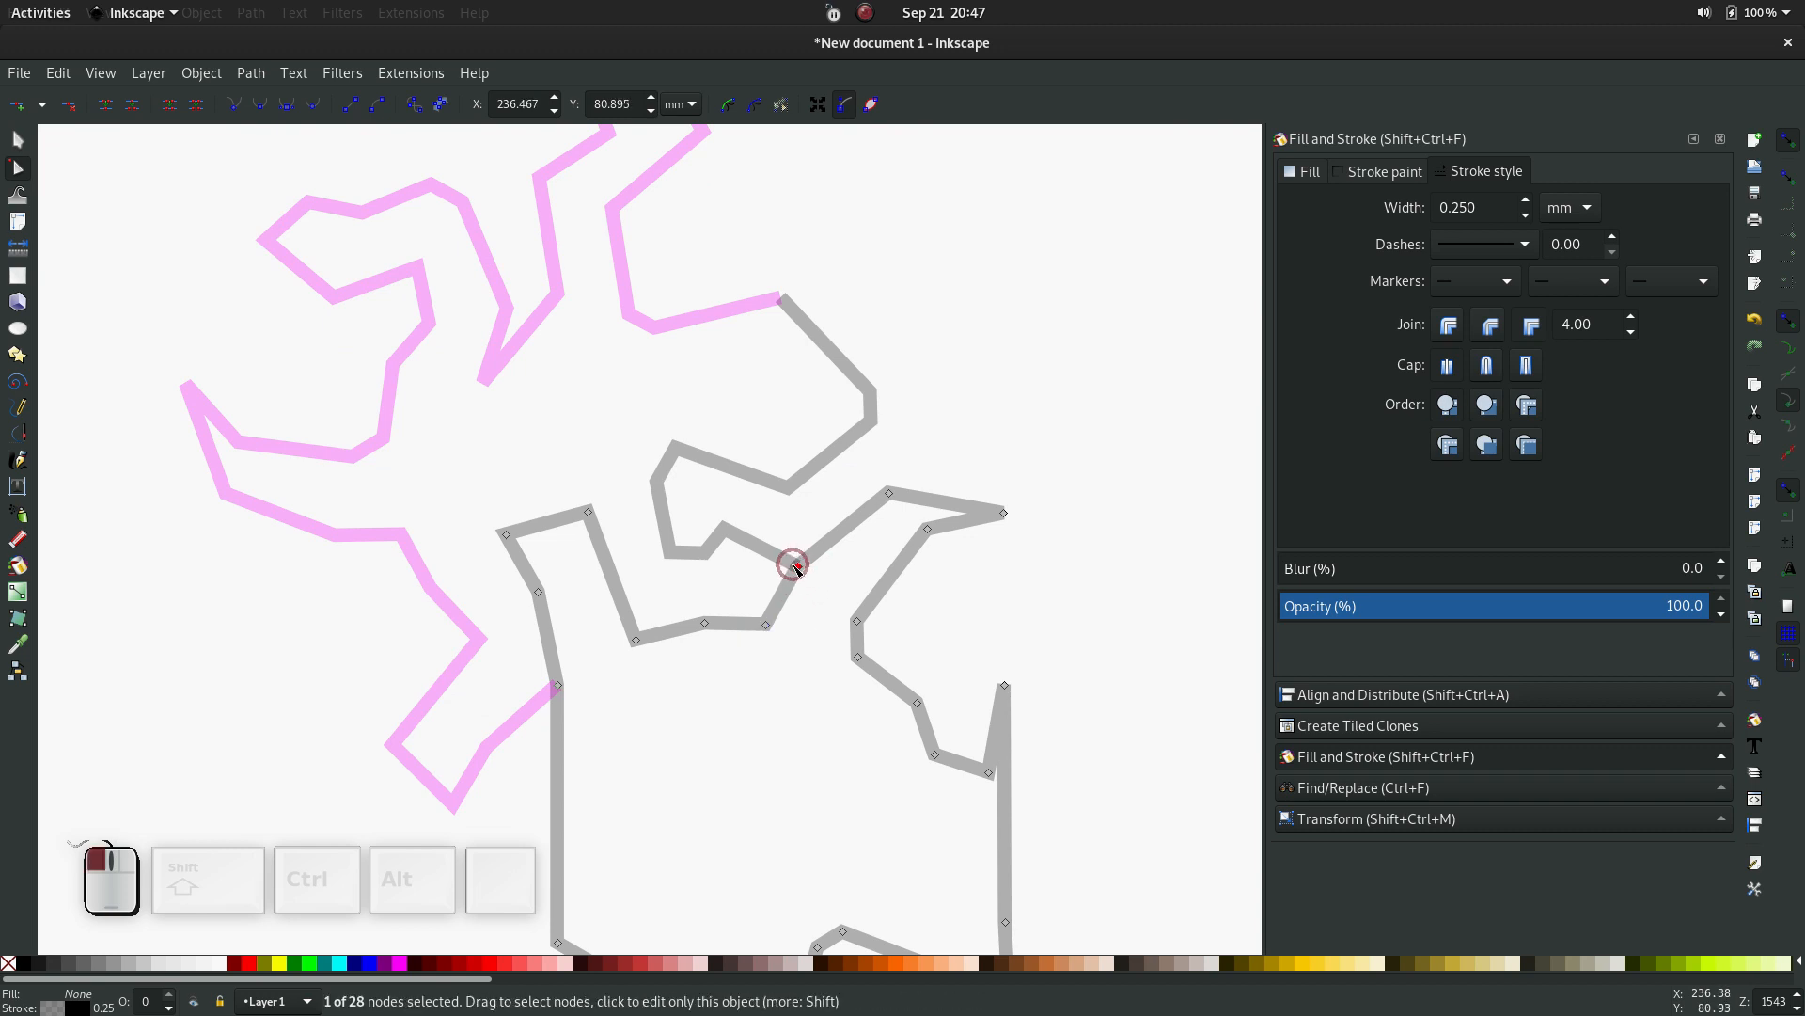
pyautogui.keyDown('shift'); pyautogui.click(559, 687); pyautogui.keyUp('shift')
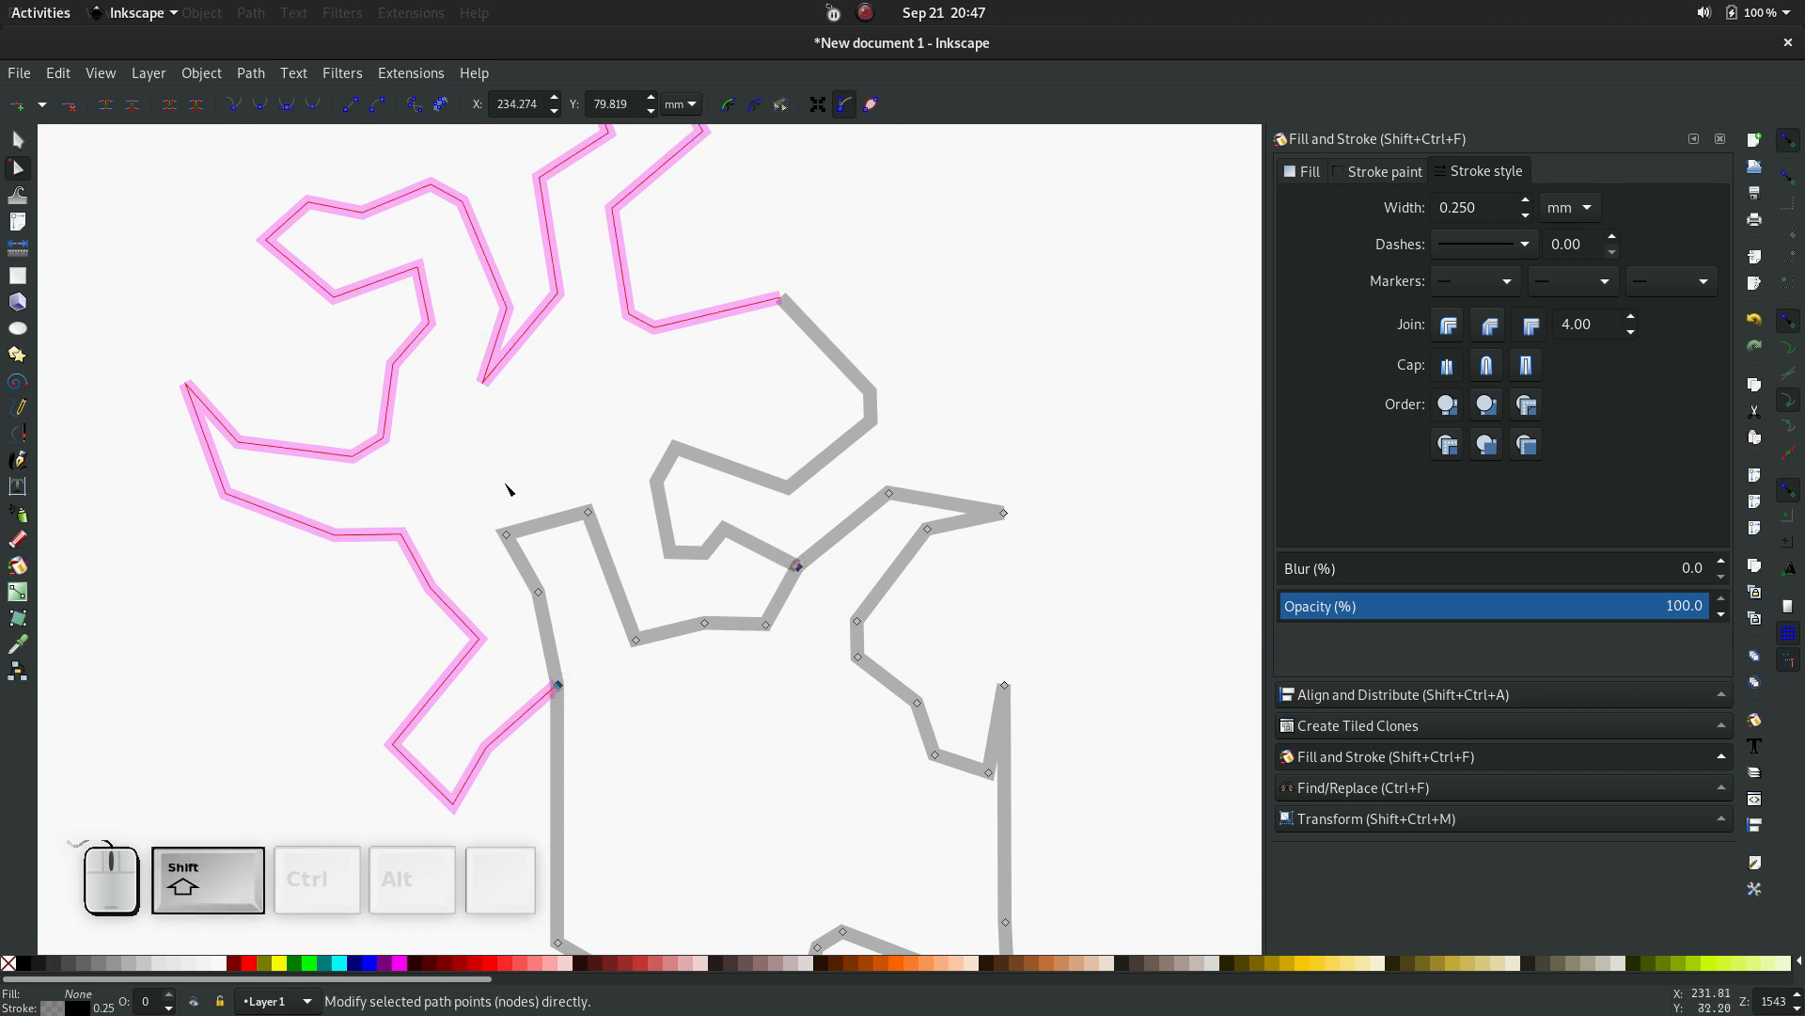
pyautogui.click(128, 106)
pyautogui.hotkey('ctrl', 'shift', 'k')
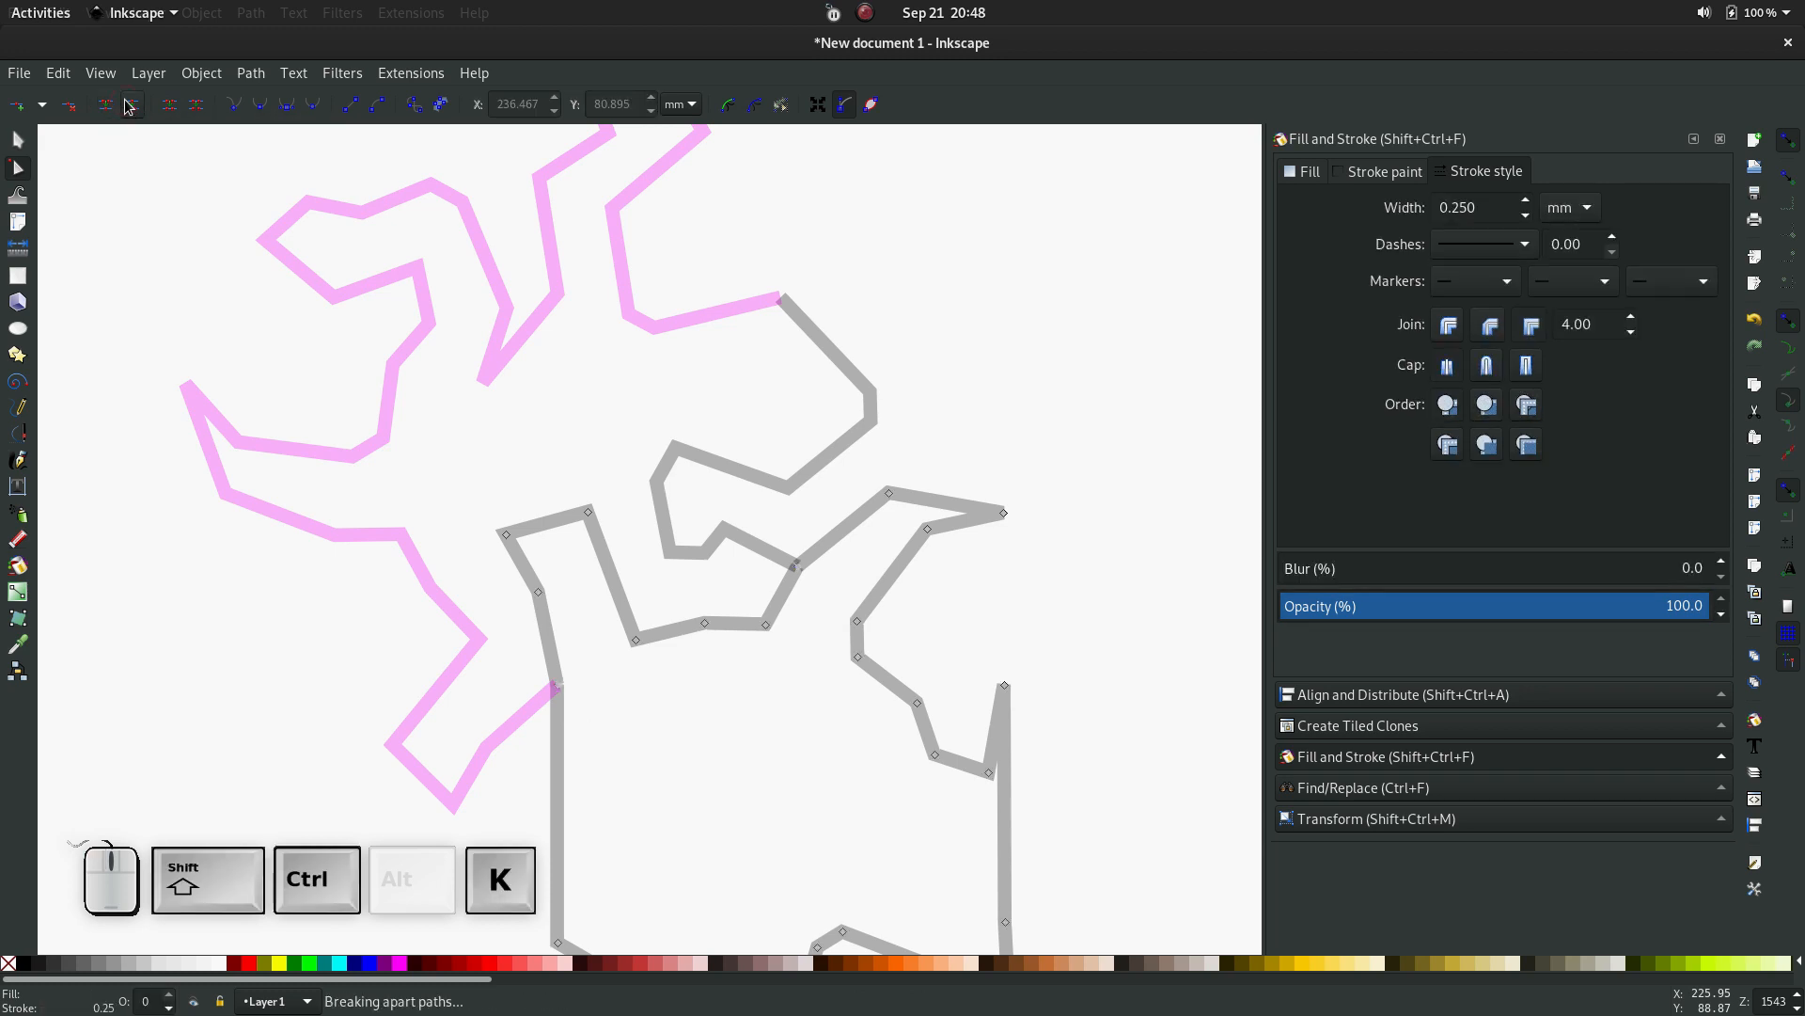
# Delete the outer leftover piece of the lower black outline, keeping the edge that bounds the central lizard
pyautogui.press('F1')
pyautogui.click(937, 637)
pyautogui.click(899, 722)
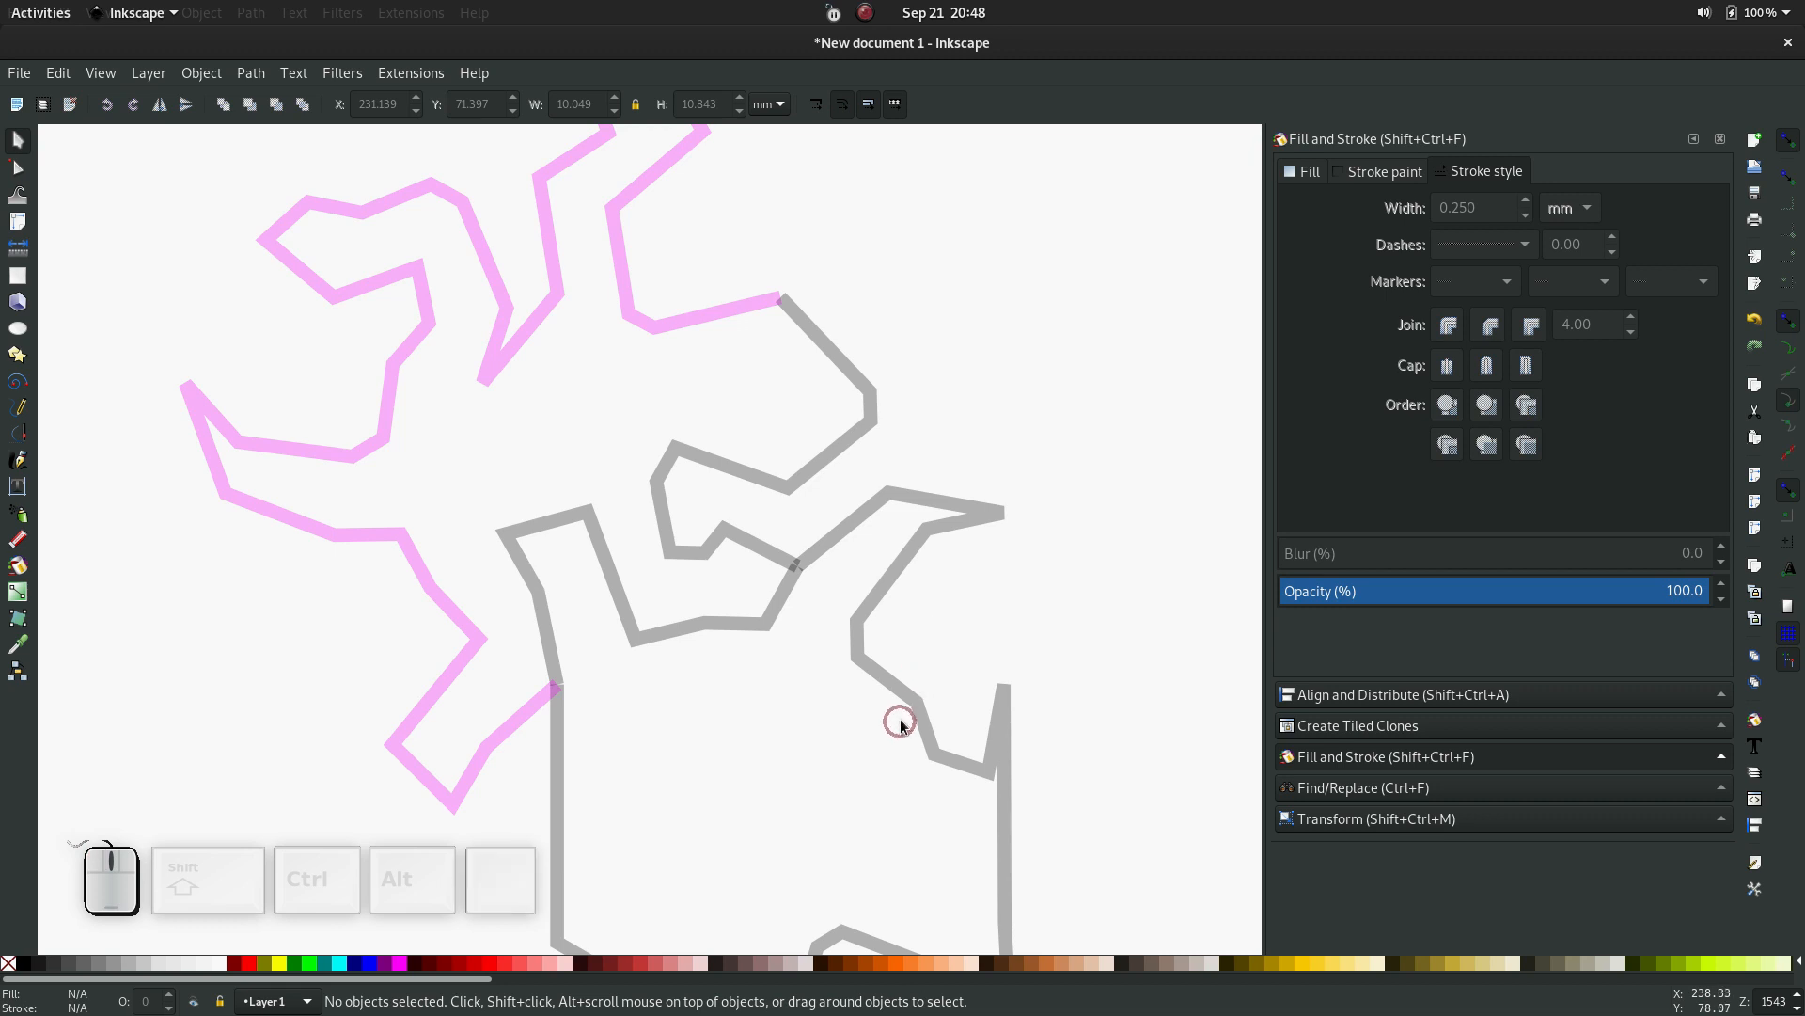
pyautogui.click(910, 711)
pyautogui.press('Delete')
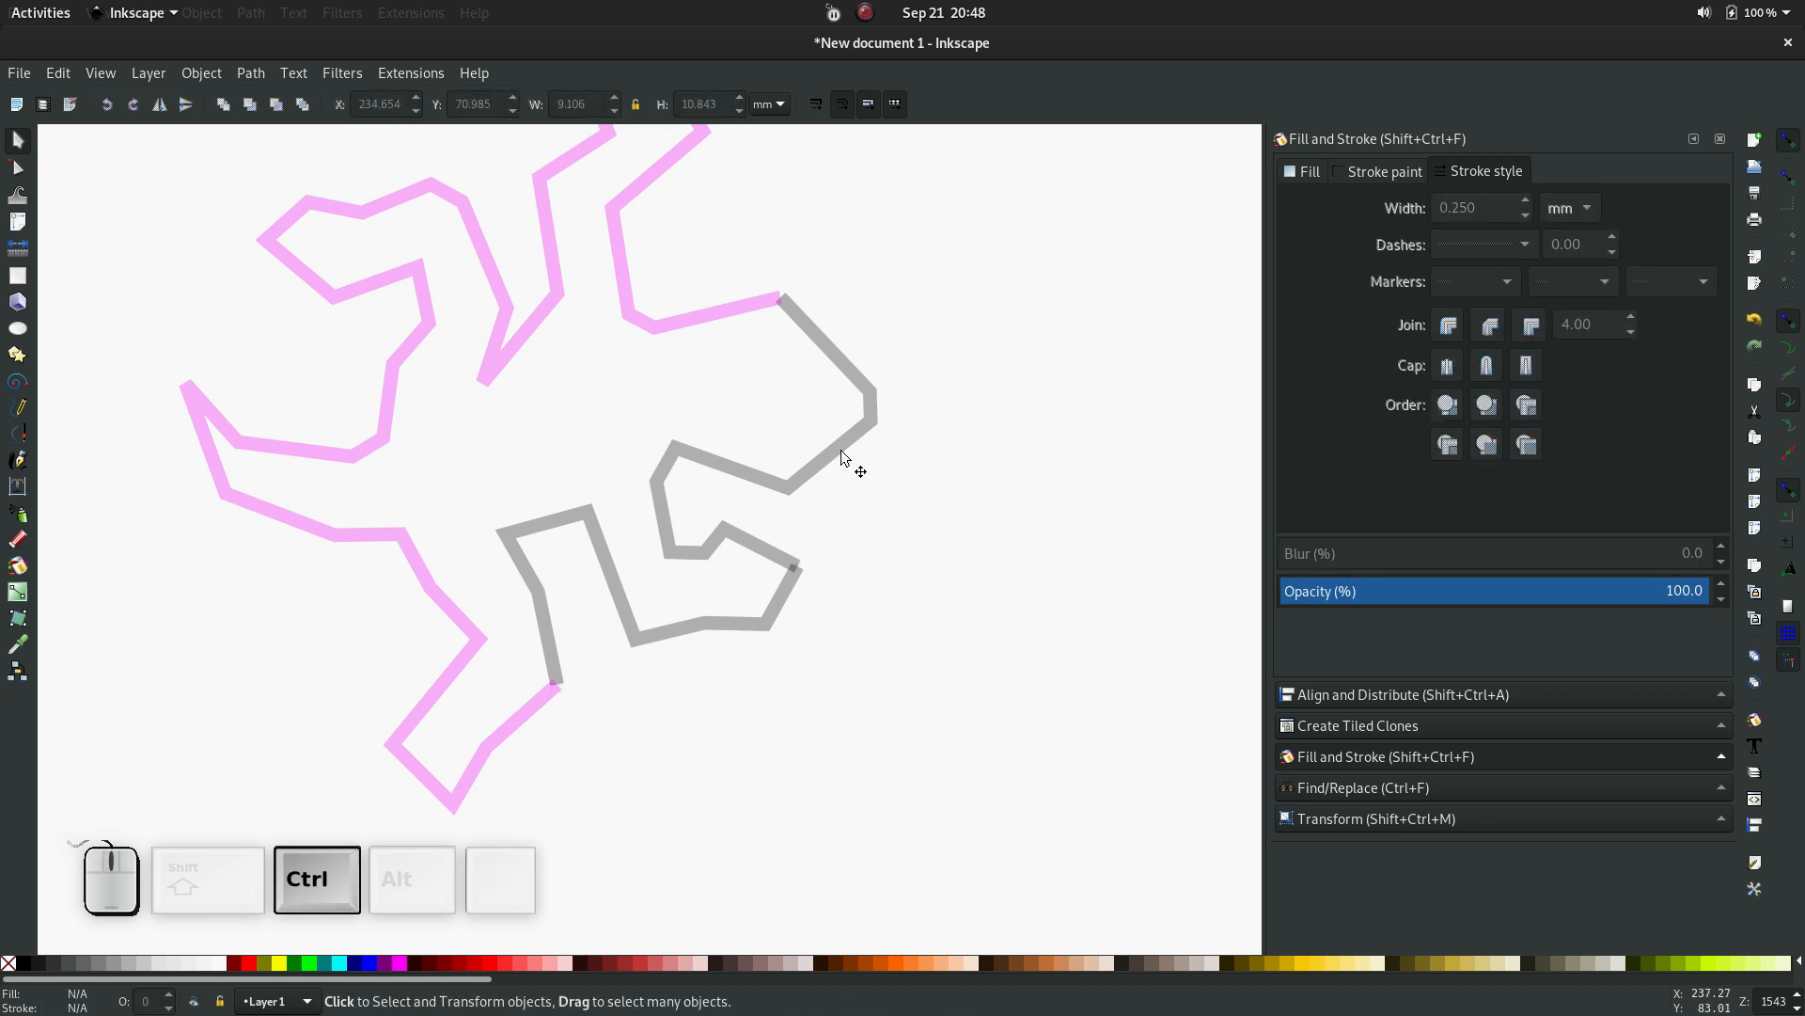
# Join the pink outline and the two remaining black edges into one closed lizard path at their three pairs of coinciding end nodes
pyautogui.keyDown('ctrl'); pyautogui.scroll(2, 843, 454); pyautogui.keyUp('ctrl')
pyautogui.keyDown('ctrl'); pyautogui.scroll(-4, 815, 461); pyautogui.keyUp('ctrl')
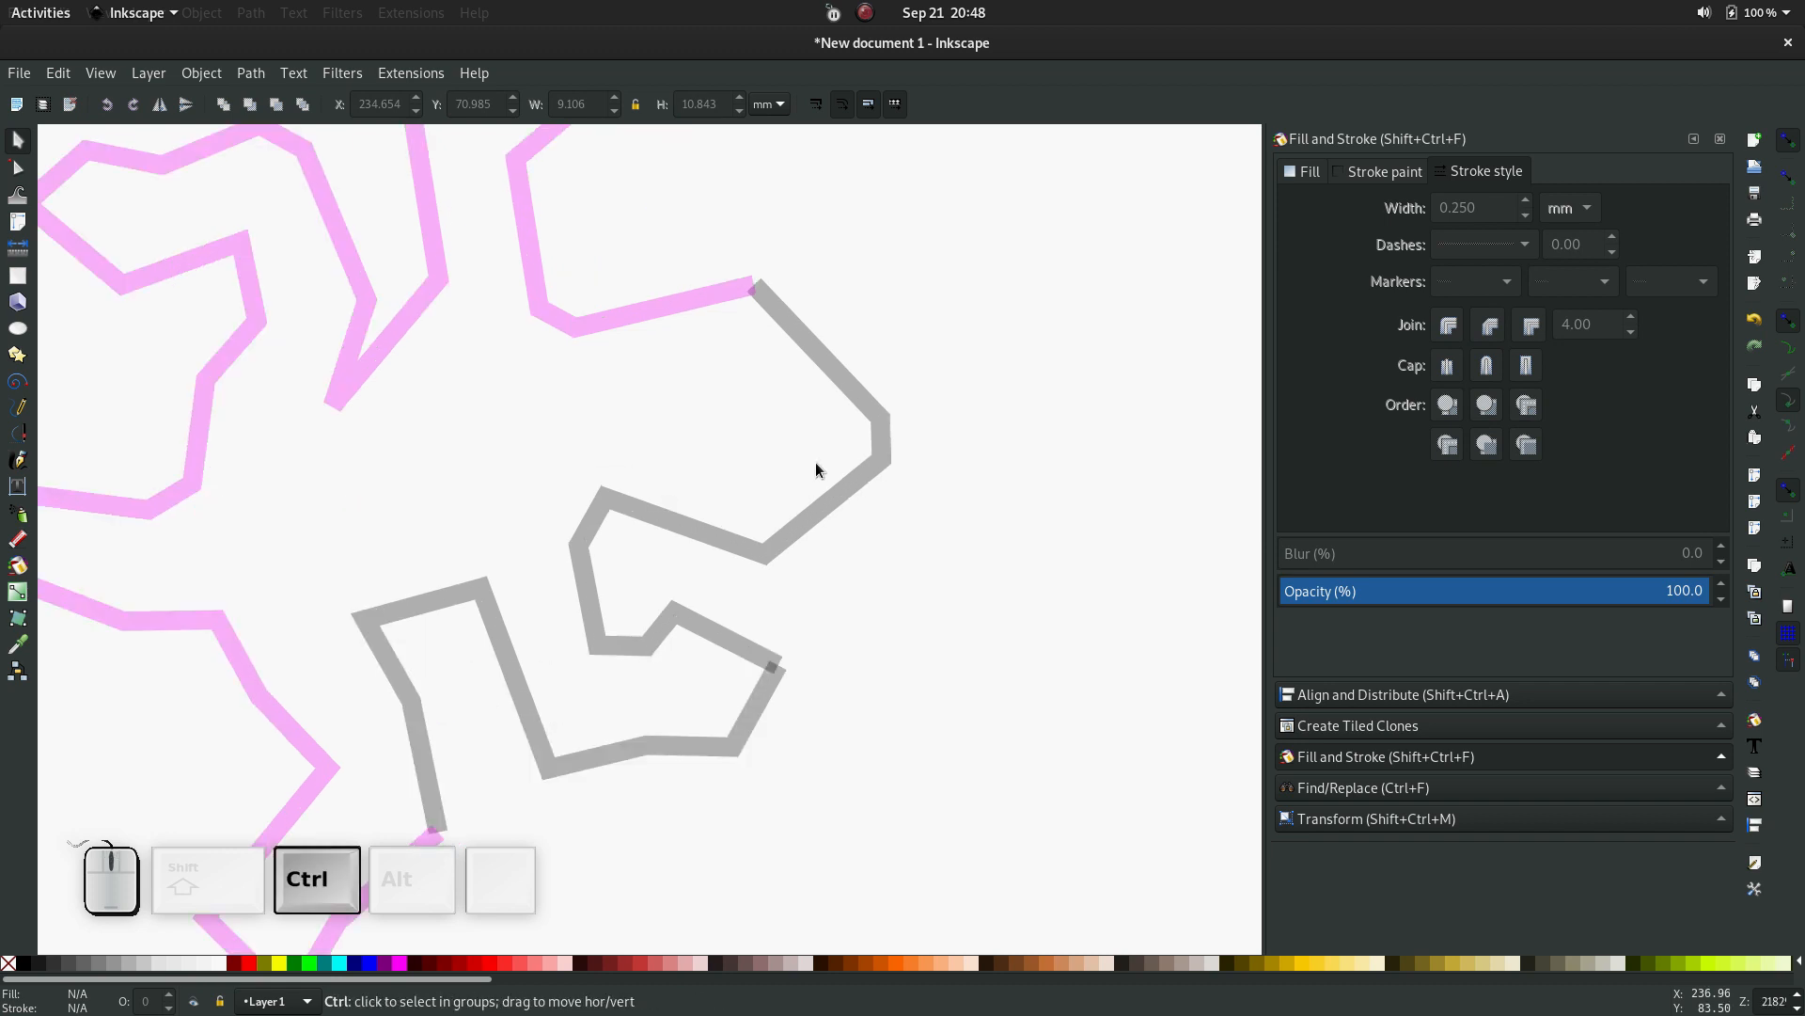
pyautogui.moveTo(261, 164)
pyautogui.mouseDown()
pyautogui.moveTo(536, 234)
pyautogui.moveTo(995, 782)
pyautogui.mouseUp()
pyautogui.press('n')
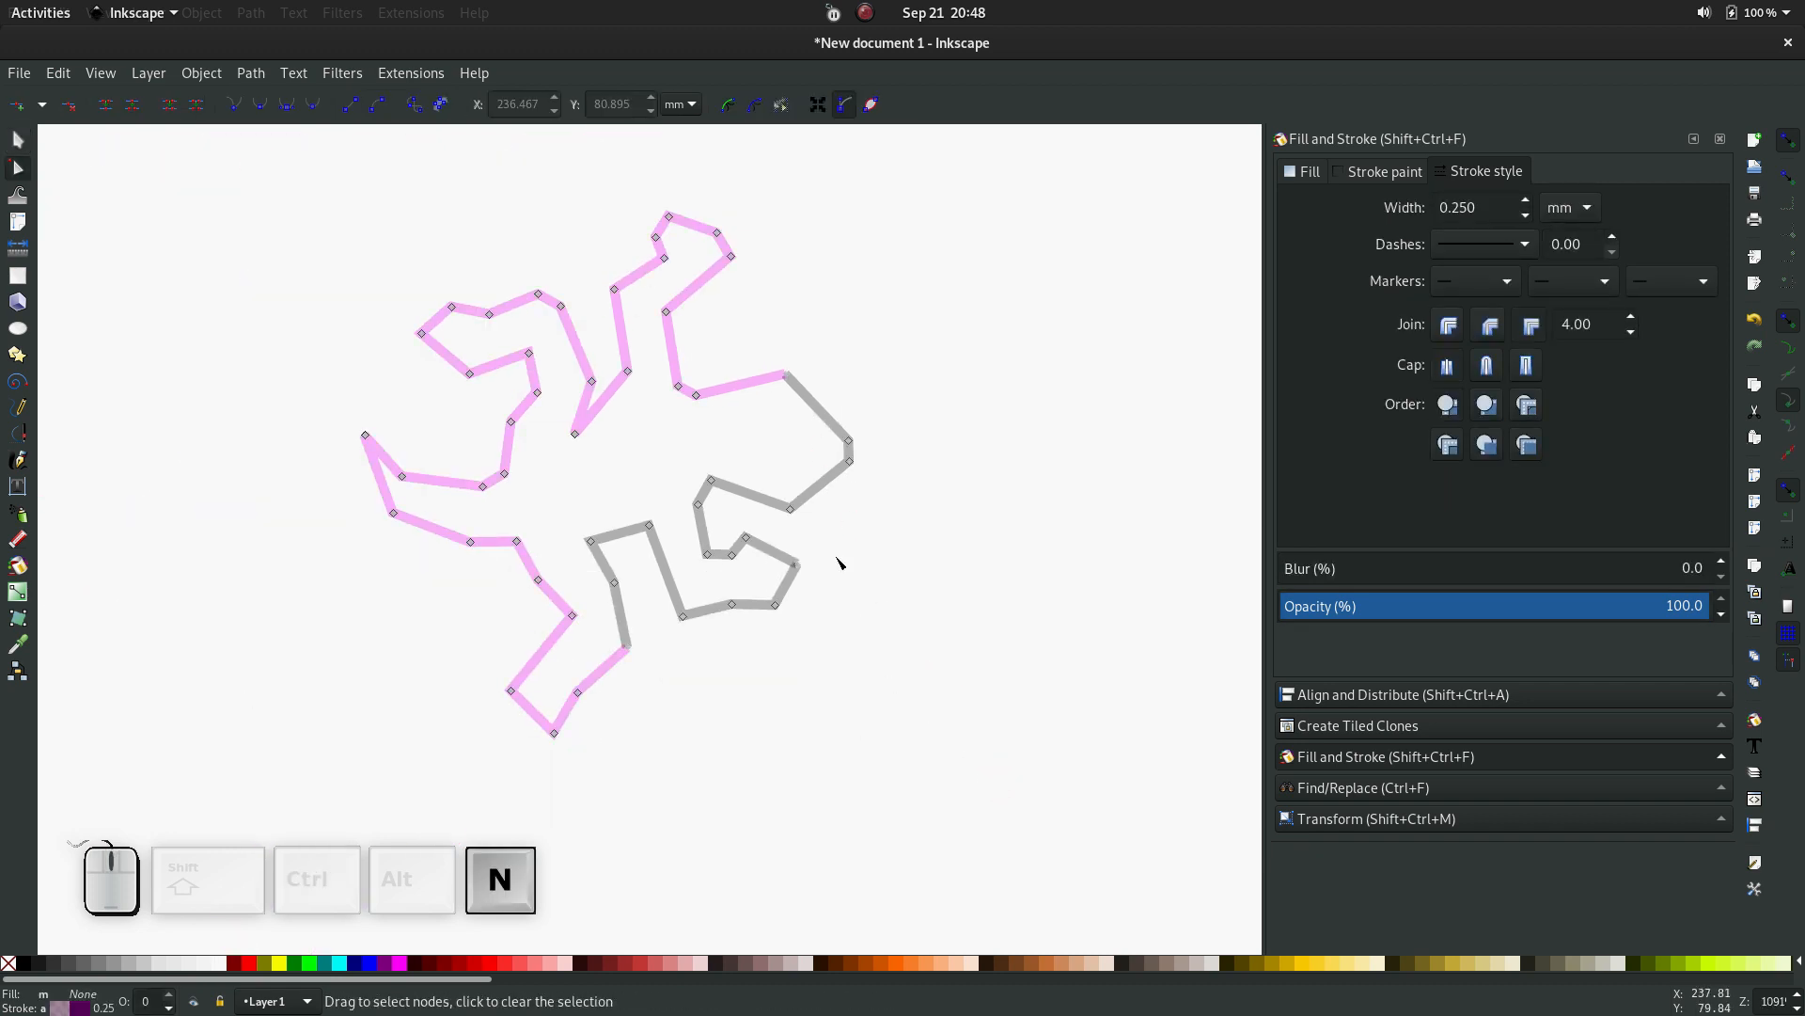
pyautogui.moveTo(766, 328); pyautogui.dragTo(817, 424)
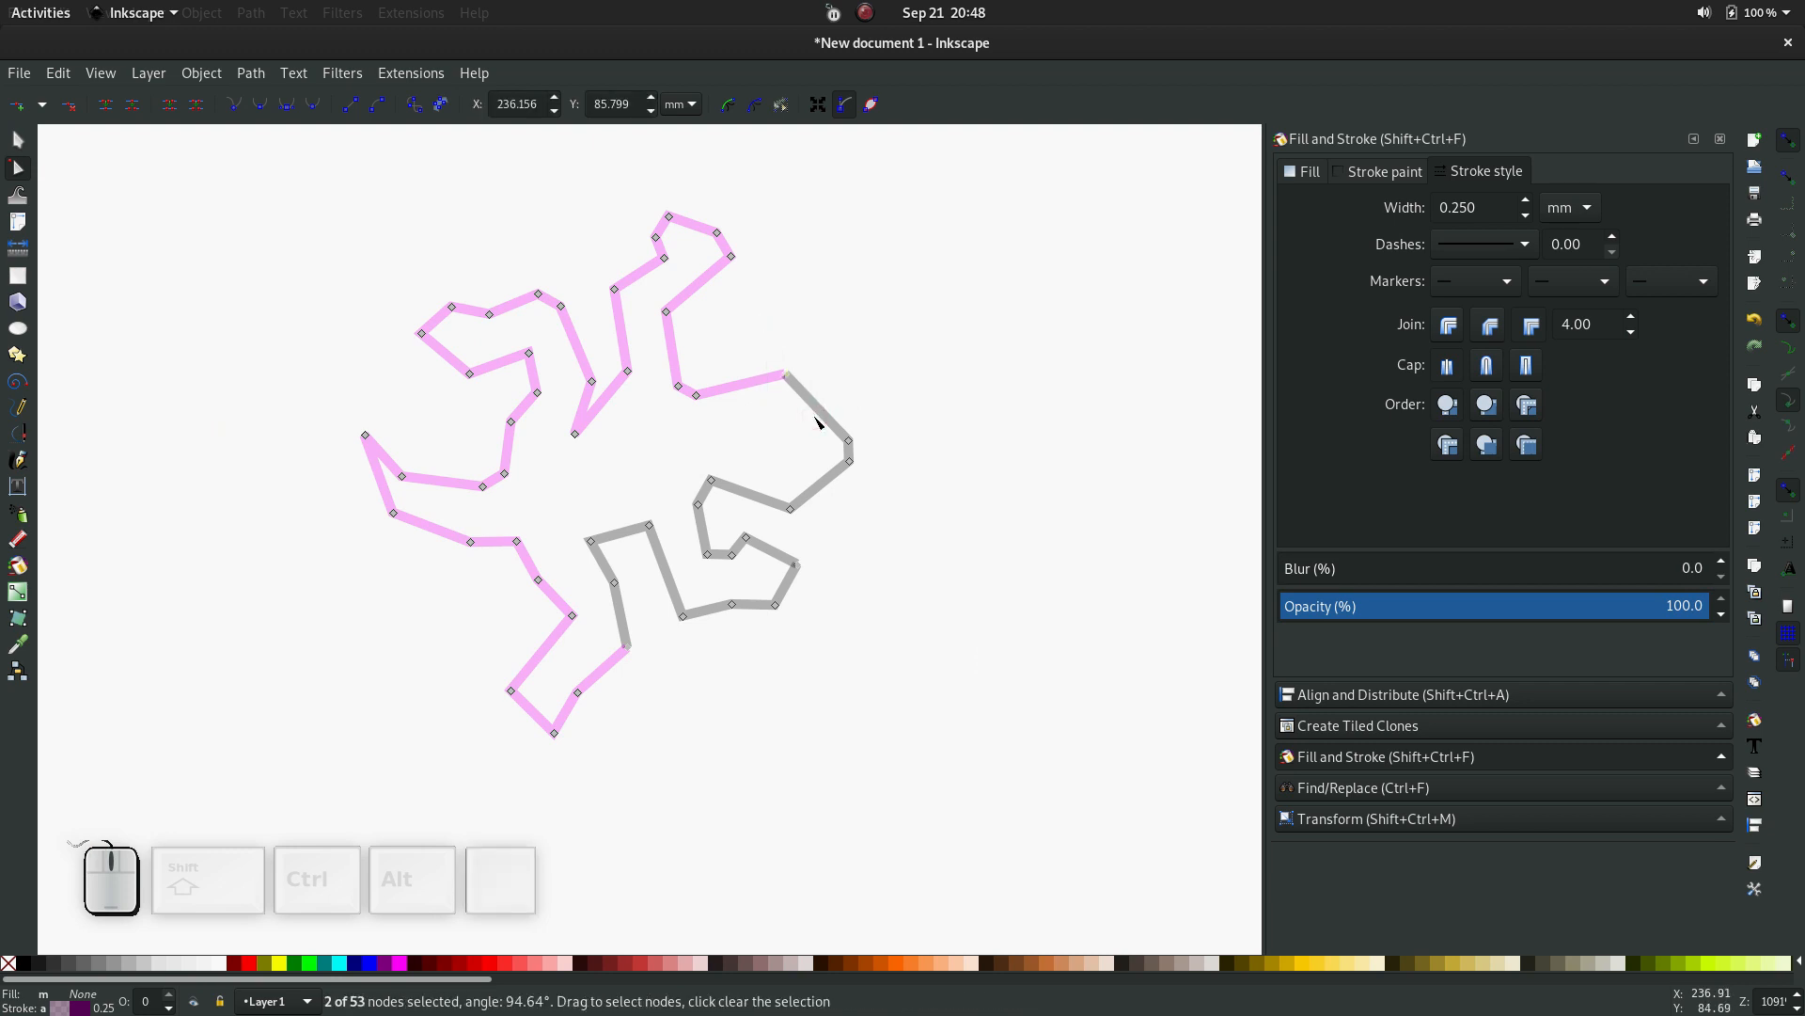
pyautogui.hotkey('shift', 'j')
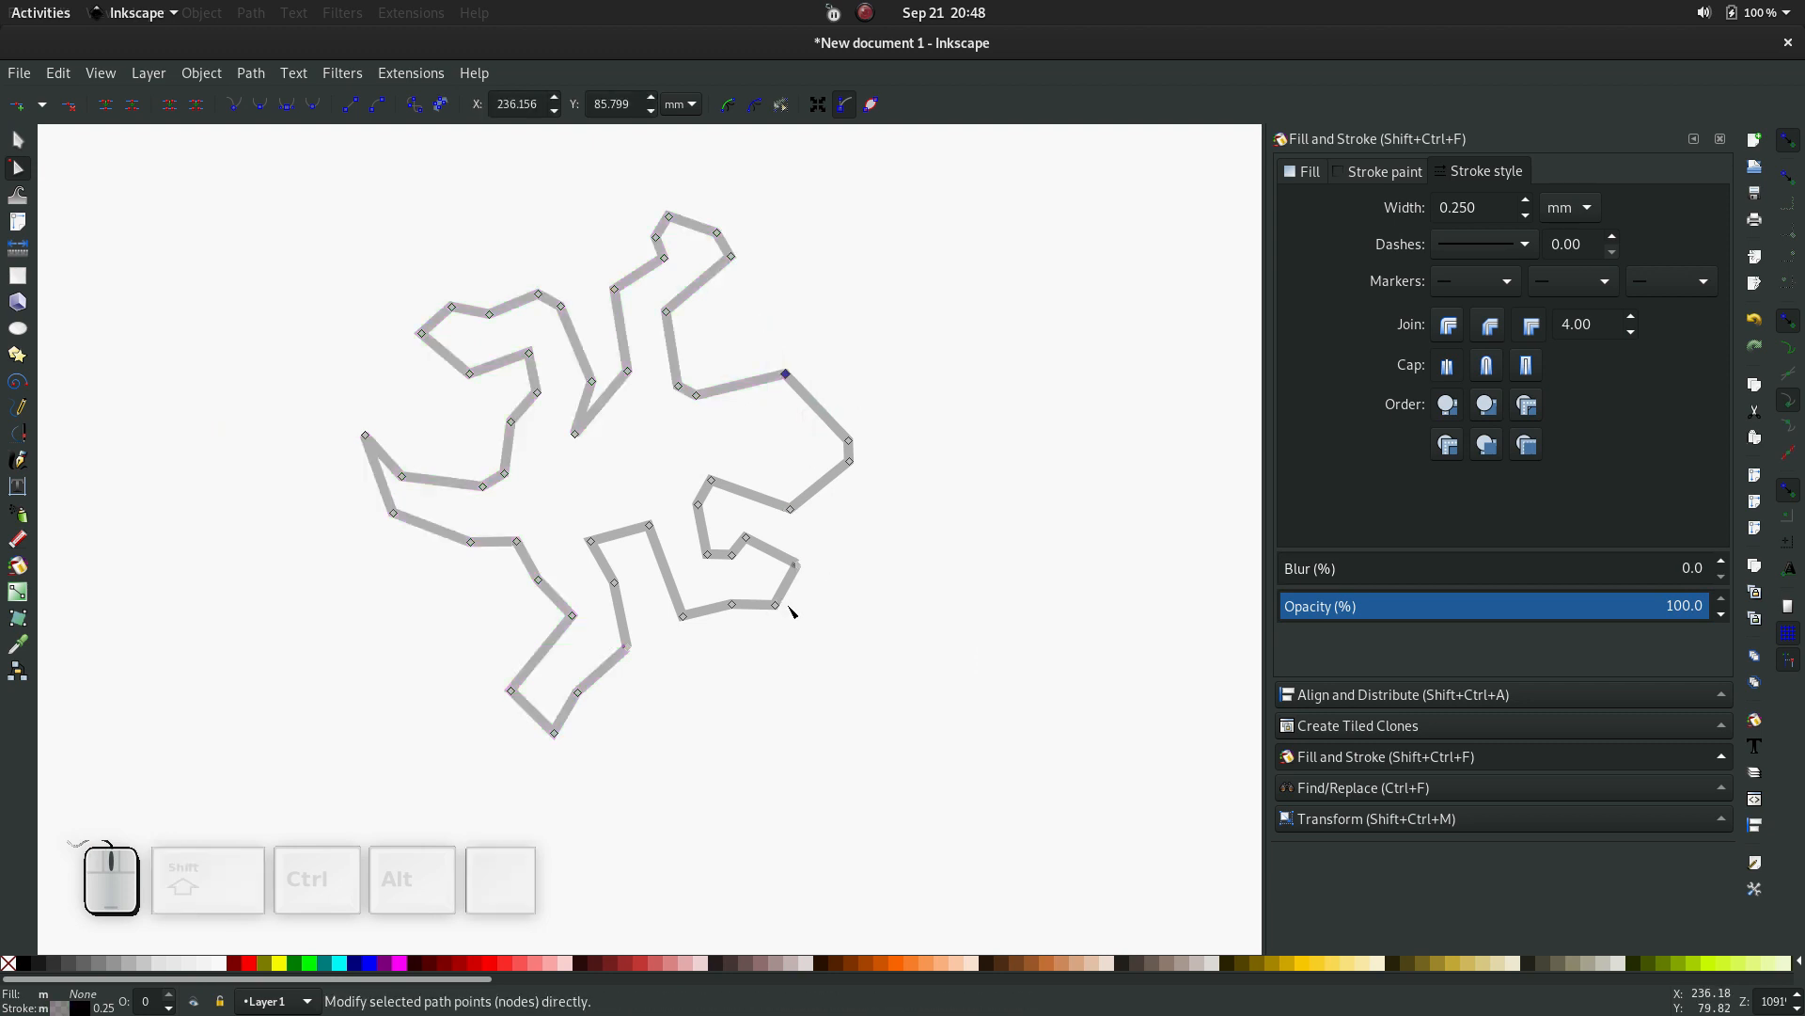
pyautogui.moveTo(833, 594); pyautogui.dragTo(777, 533)
pyautogui.hotkey('shift', 'j')
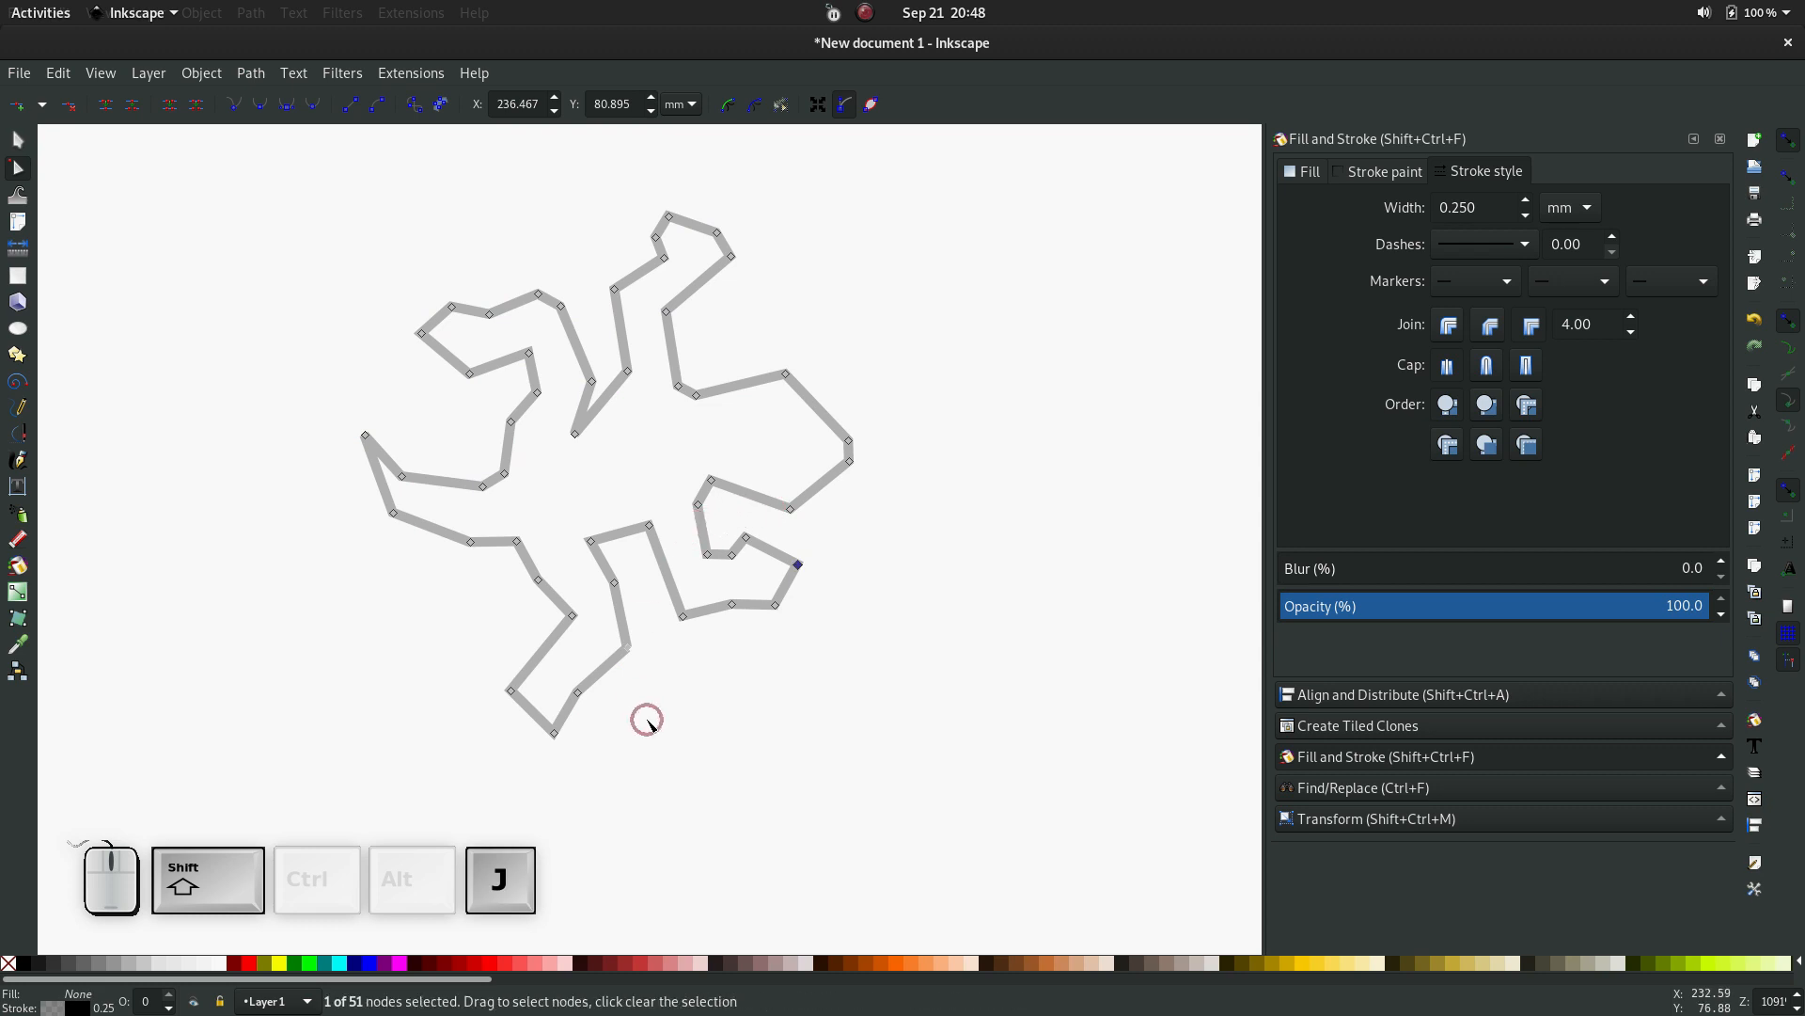
pyautogui.moveTo(645, 669); pyautogui.dragTo(601, 629)
pyautogui.hotkey('shift', 'j')
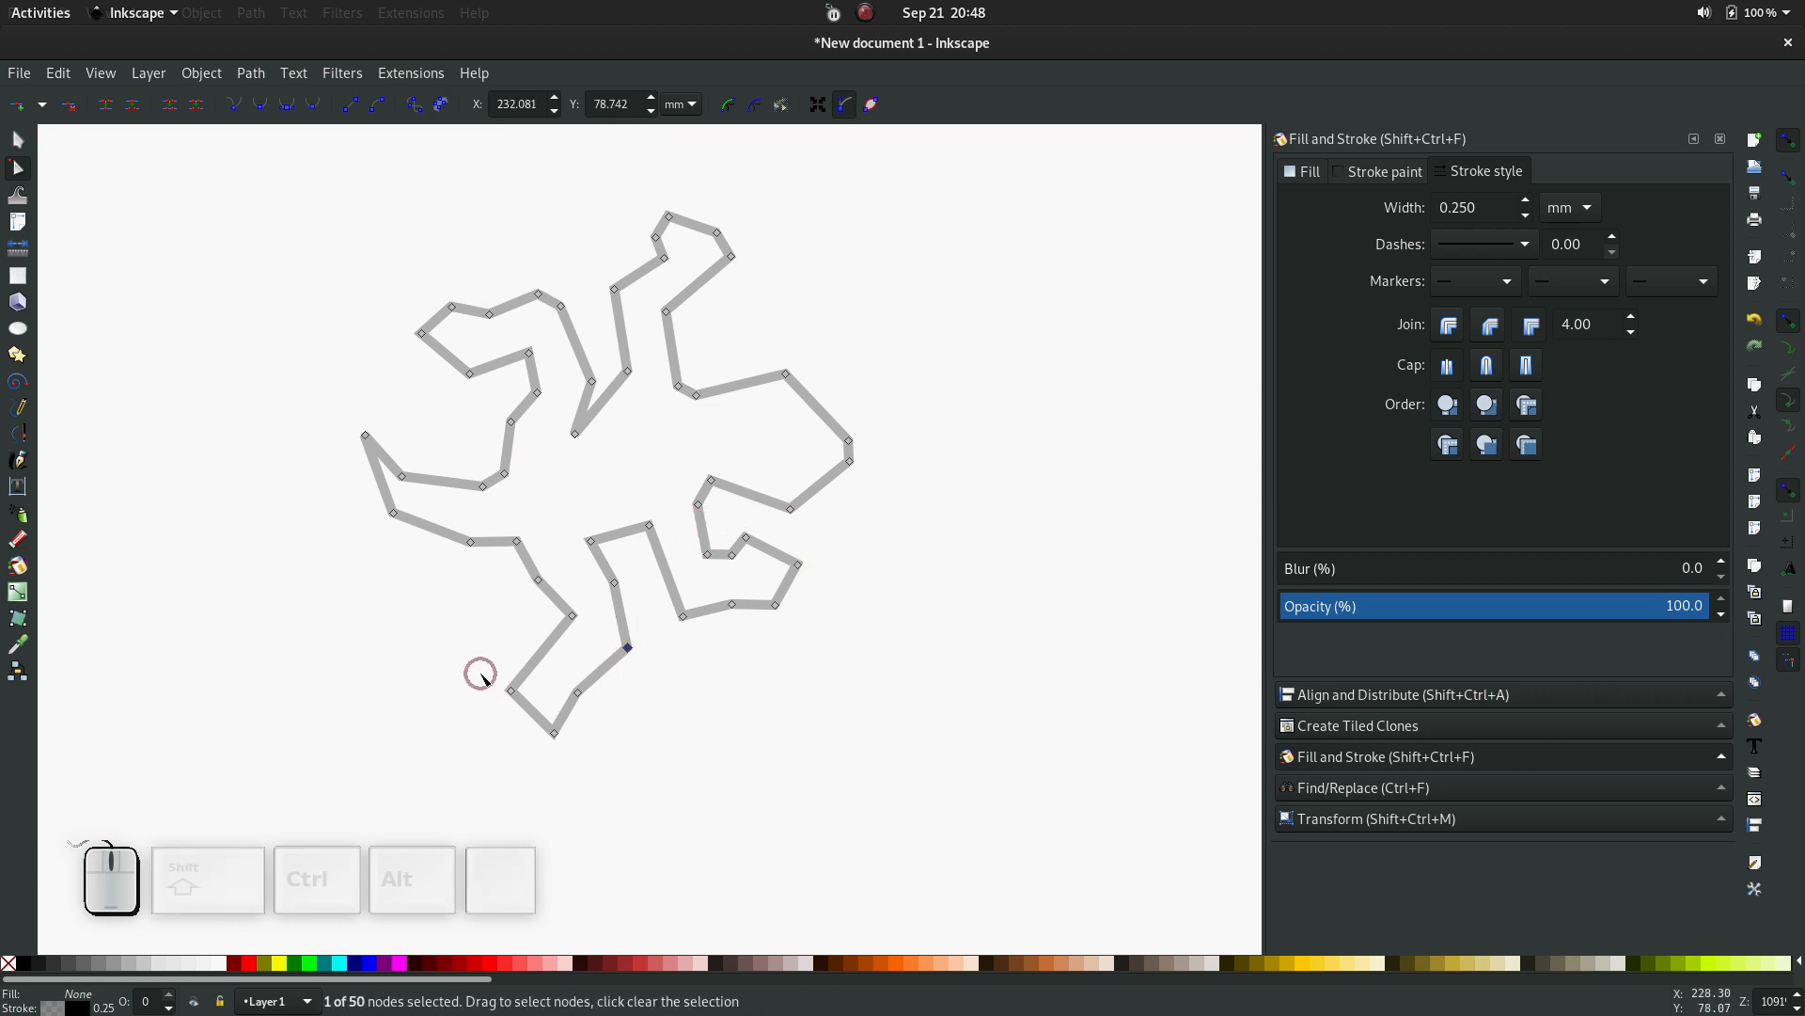
pyautogui.keyDown('ctrl'); pyautogui.scroll(1, 684, 659); pyautogui.keyUp('ctrl')
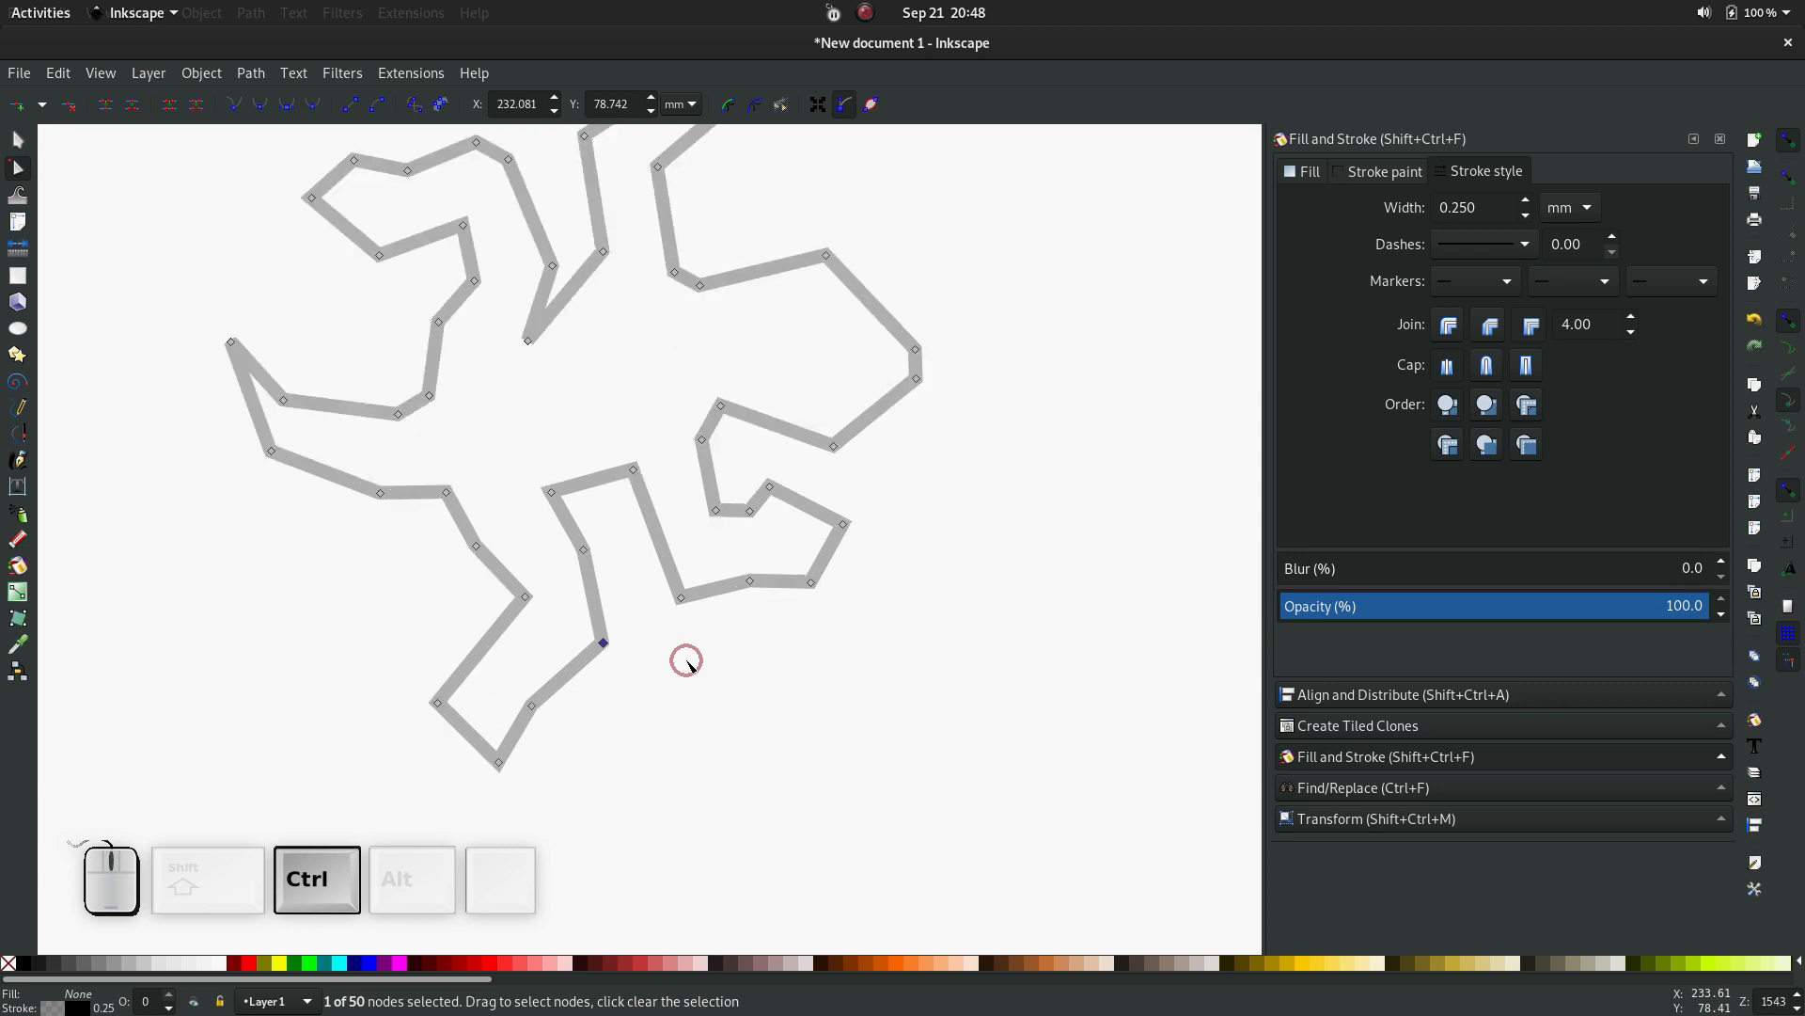
pyautogui.keyDown('ctrl'); pyautogui.scroll(-1, 687, 662); pyautogui.keyUp('ctrl')
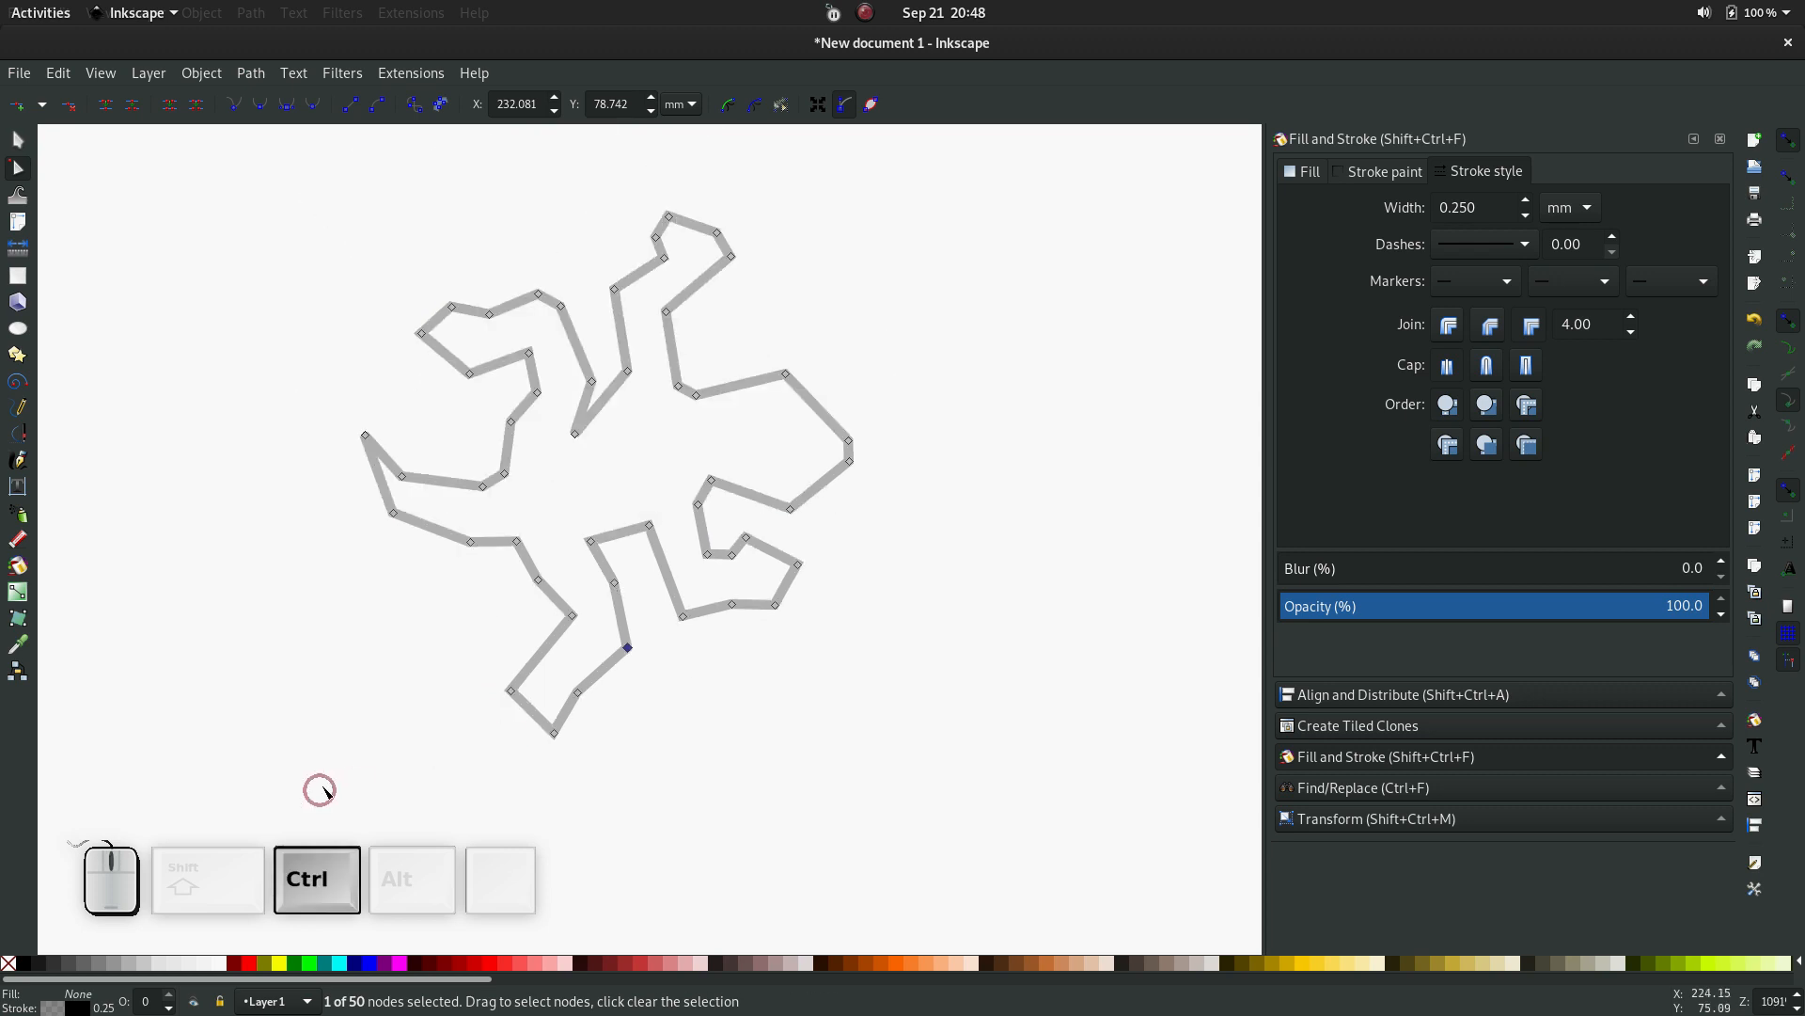
# Select the completed lizard outline as a whole object and shift it slightly down and to the left
pyautogui.press('F1')
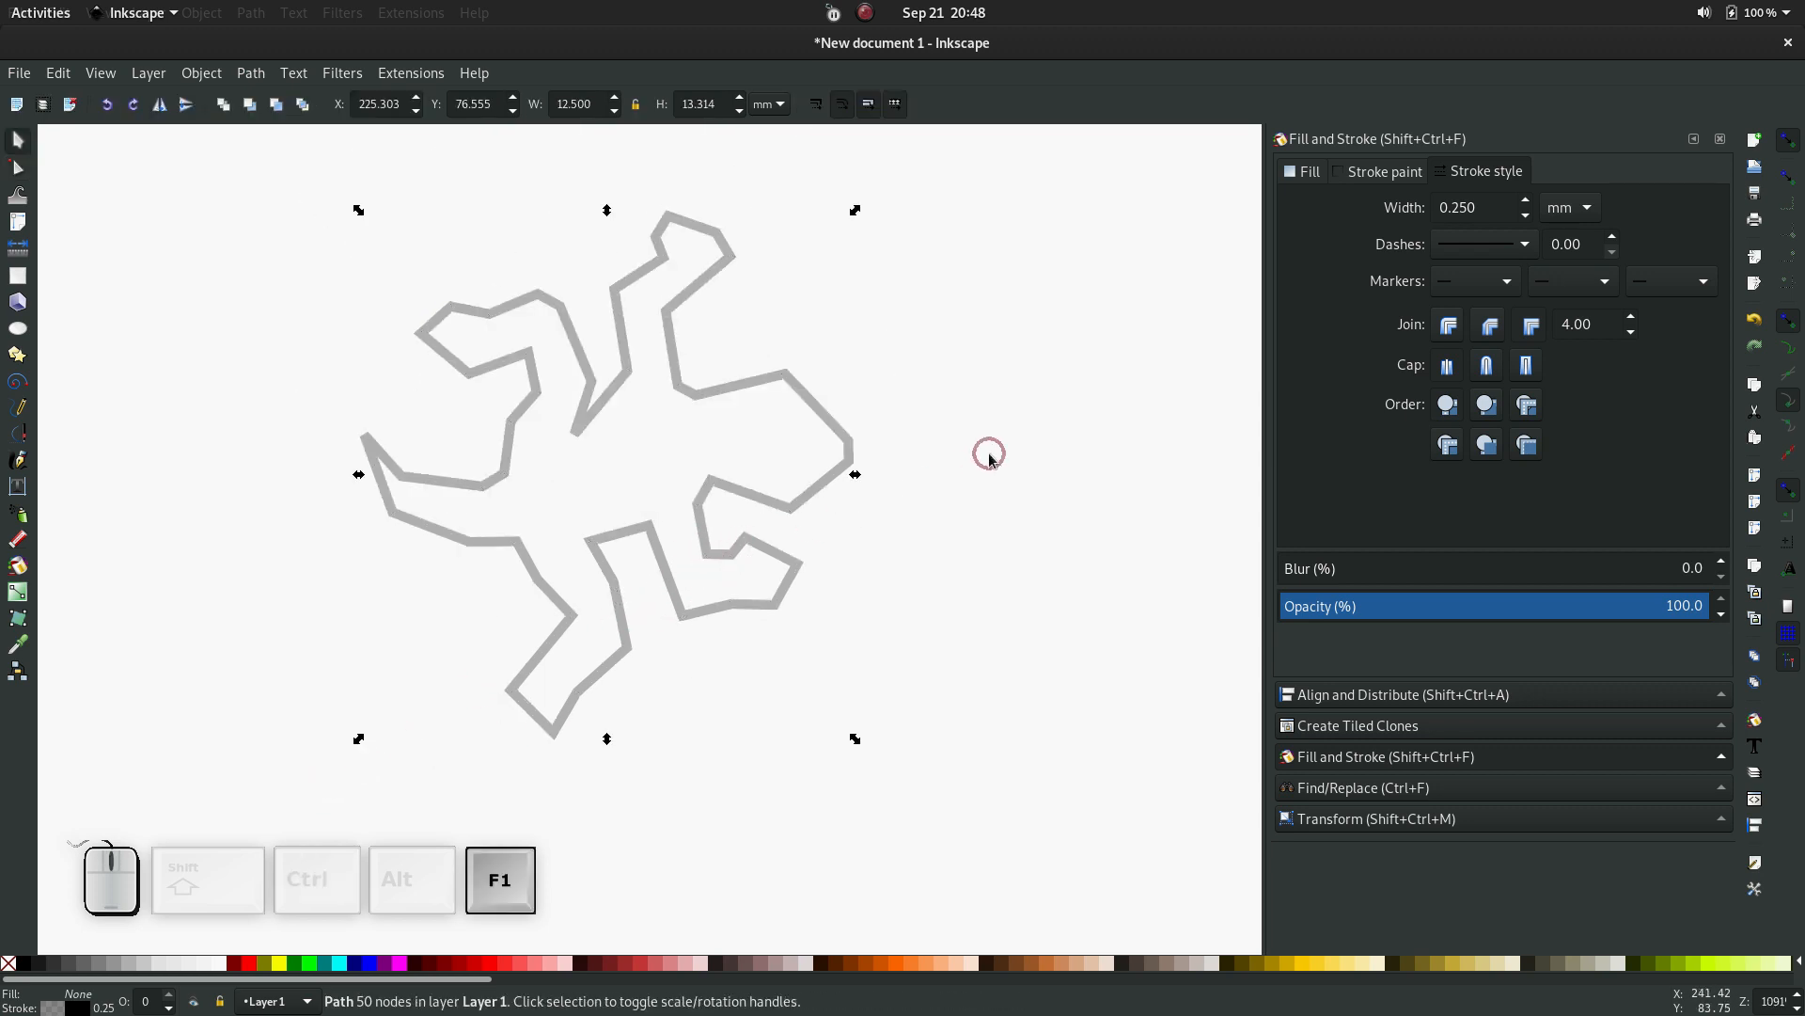
pyautogui.click(827, 492)
pyautogui.moveTo(819, 487); pyautogui.dragTo(794, 517)
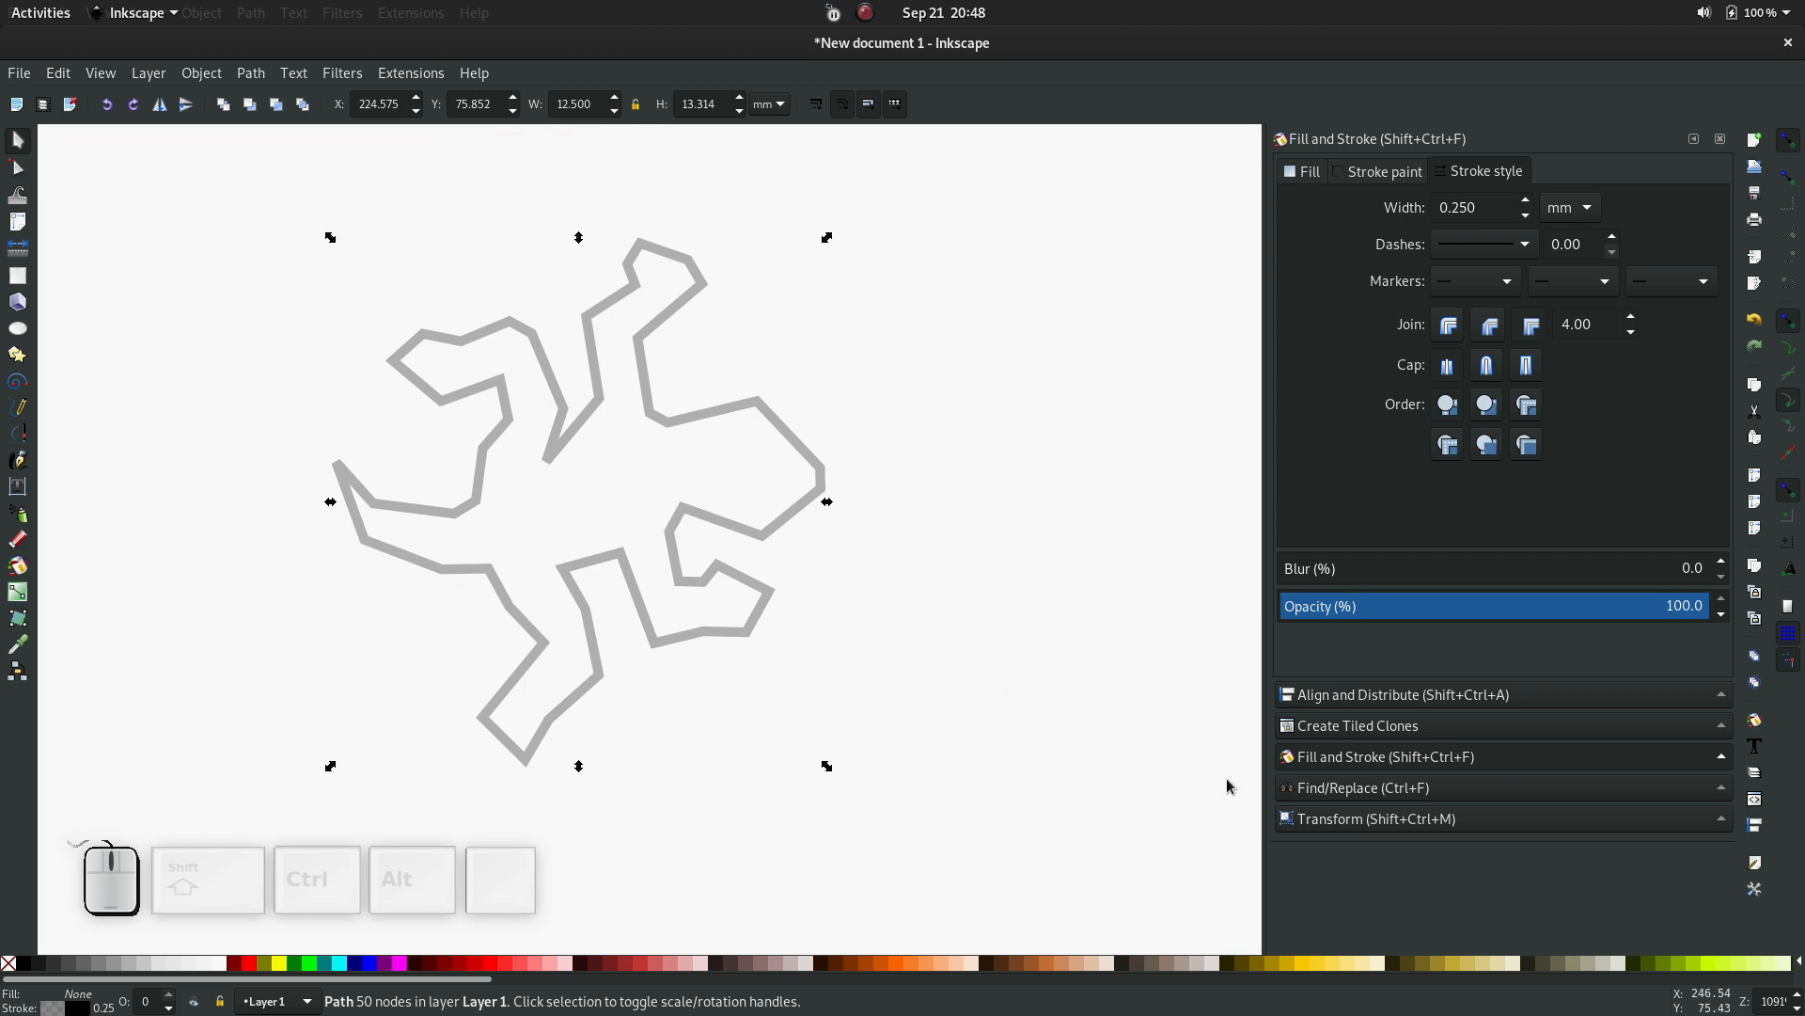
# Set the Transform rotation angle to 120°, duplicate the lizard outline and rotate the copy by that angle
pyautogui.click(1407, 820)
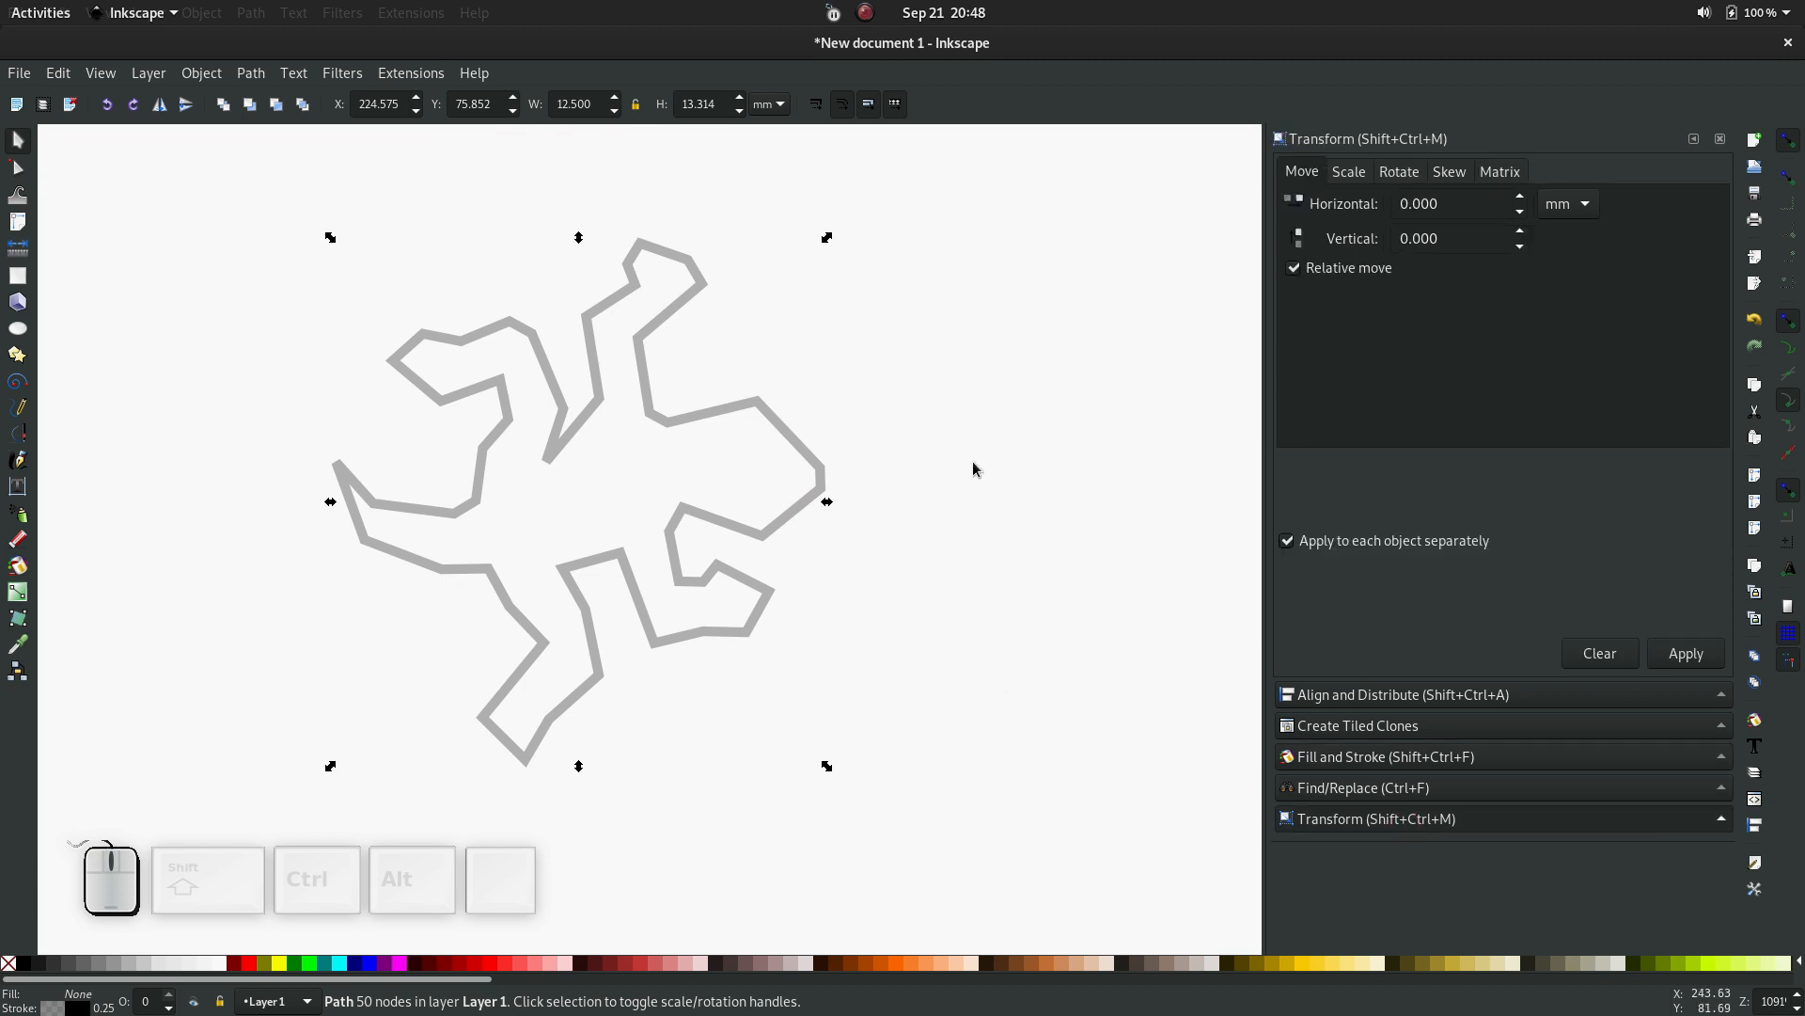
pyautogui.click(201, 73)
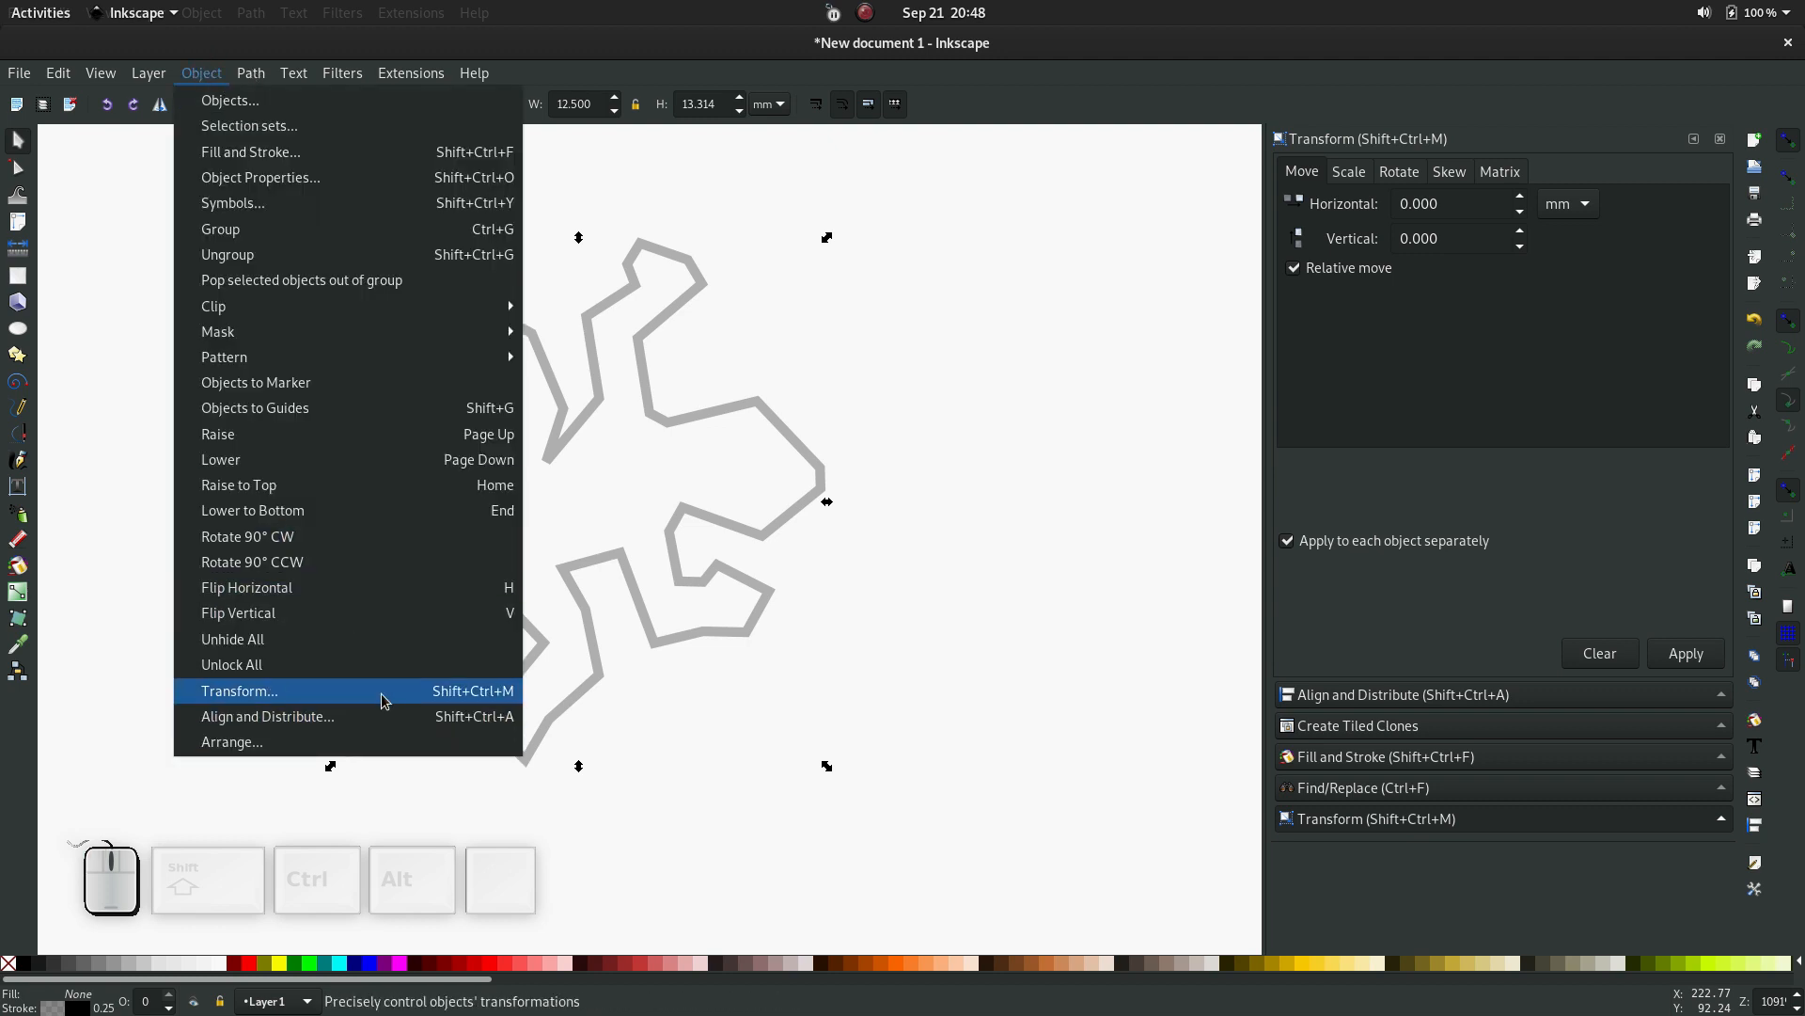
pyautogui.click(1401, 179)
pyautogui.click(1405, 181)
pyautogui.doubleClick(1429, 207)
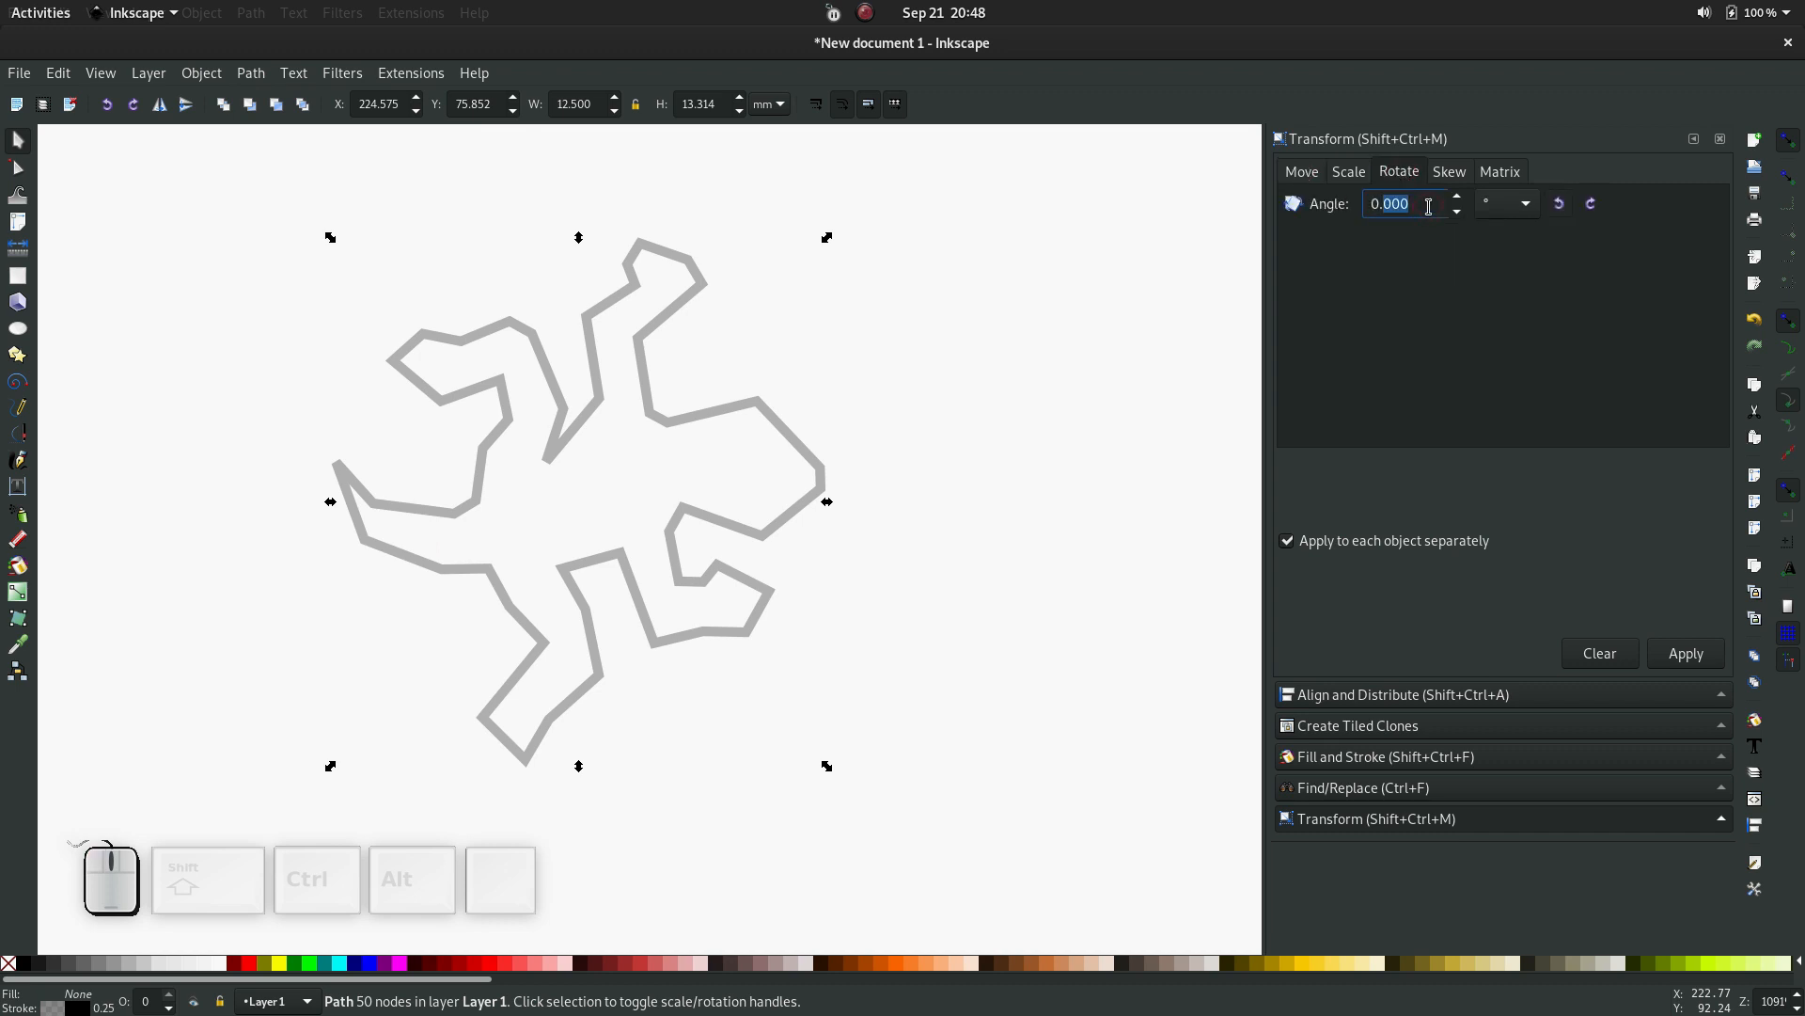
pyautogui.press('BackSpace')
pyautogui.write('120')
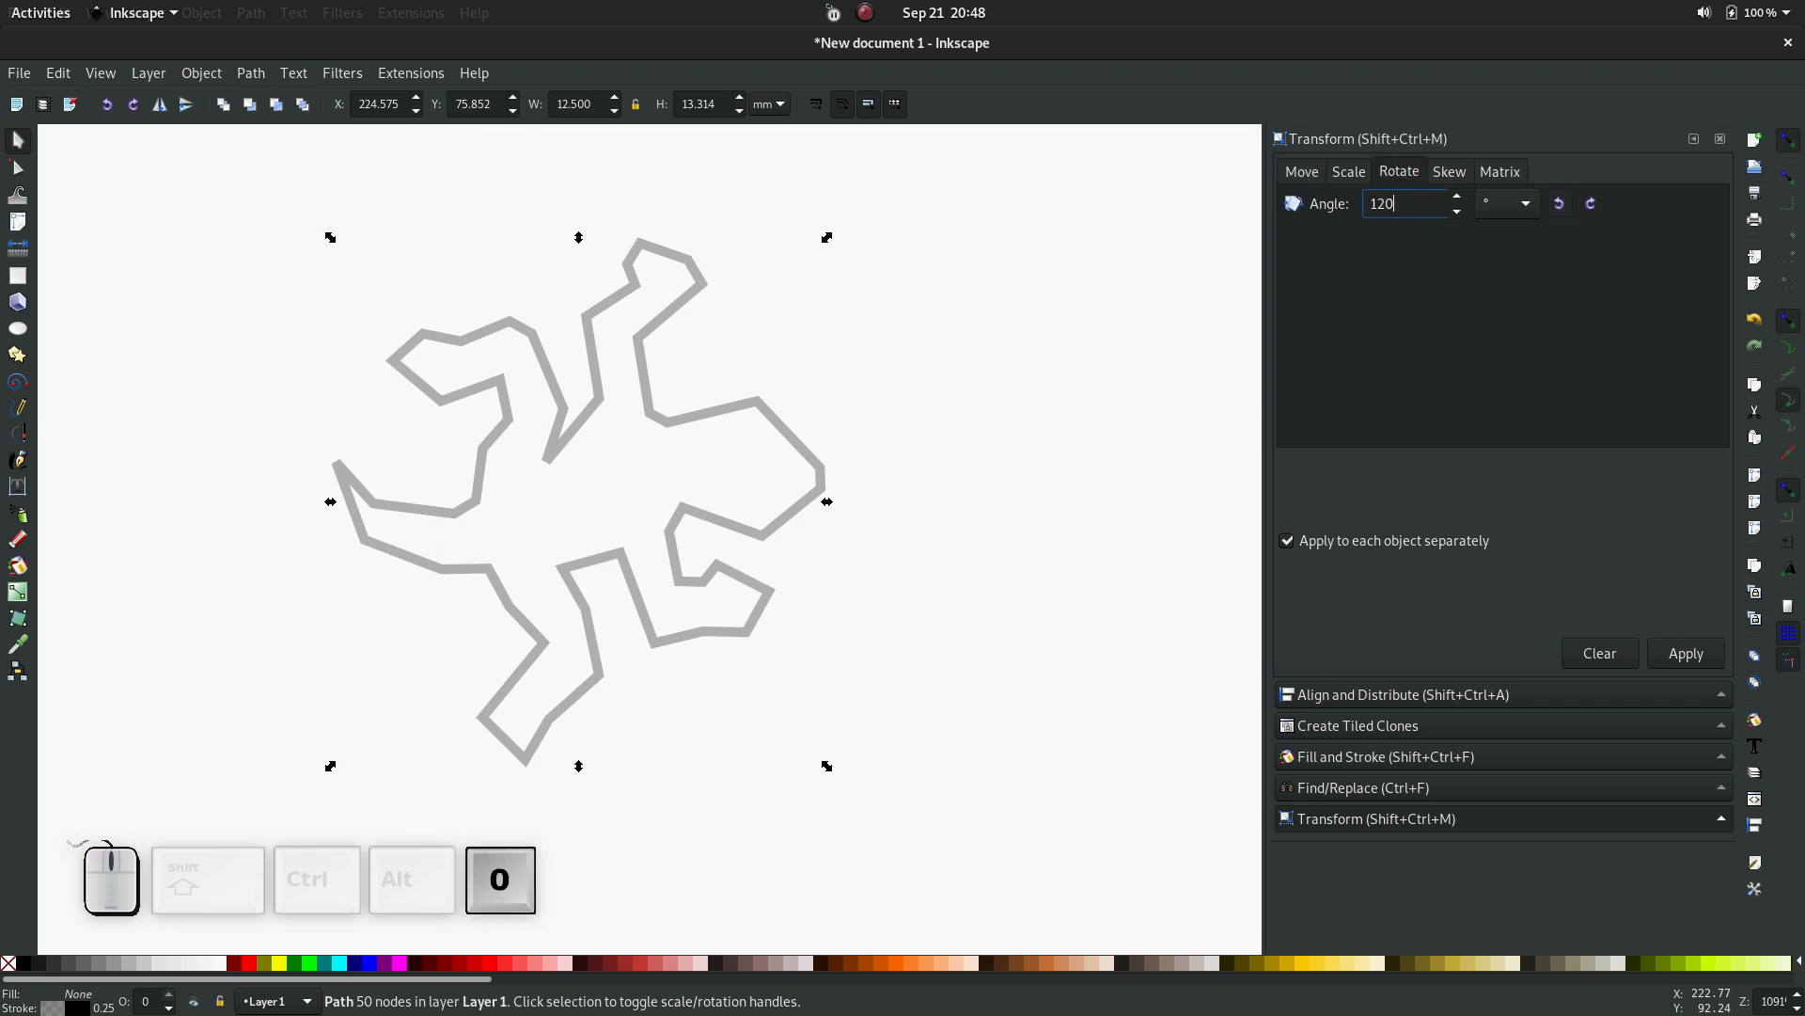
pyautogui.moveTo(788, 526); pyautogui.dragTo(754, 500)
pyautogui.hotkey('ctrl', 'd')
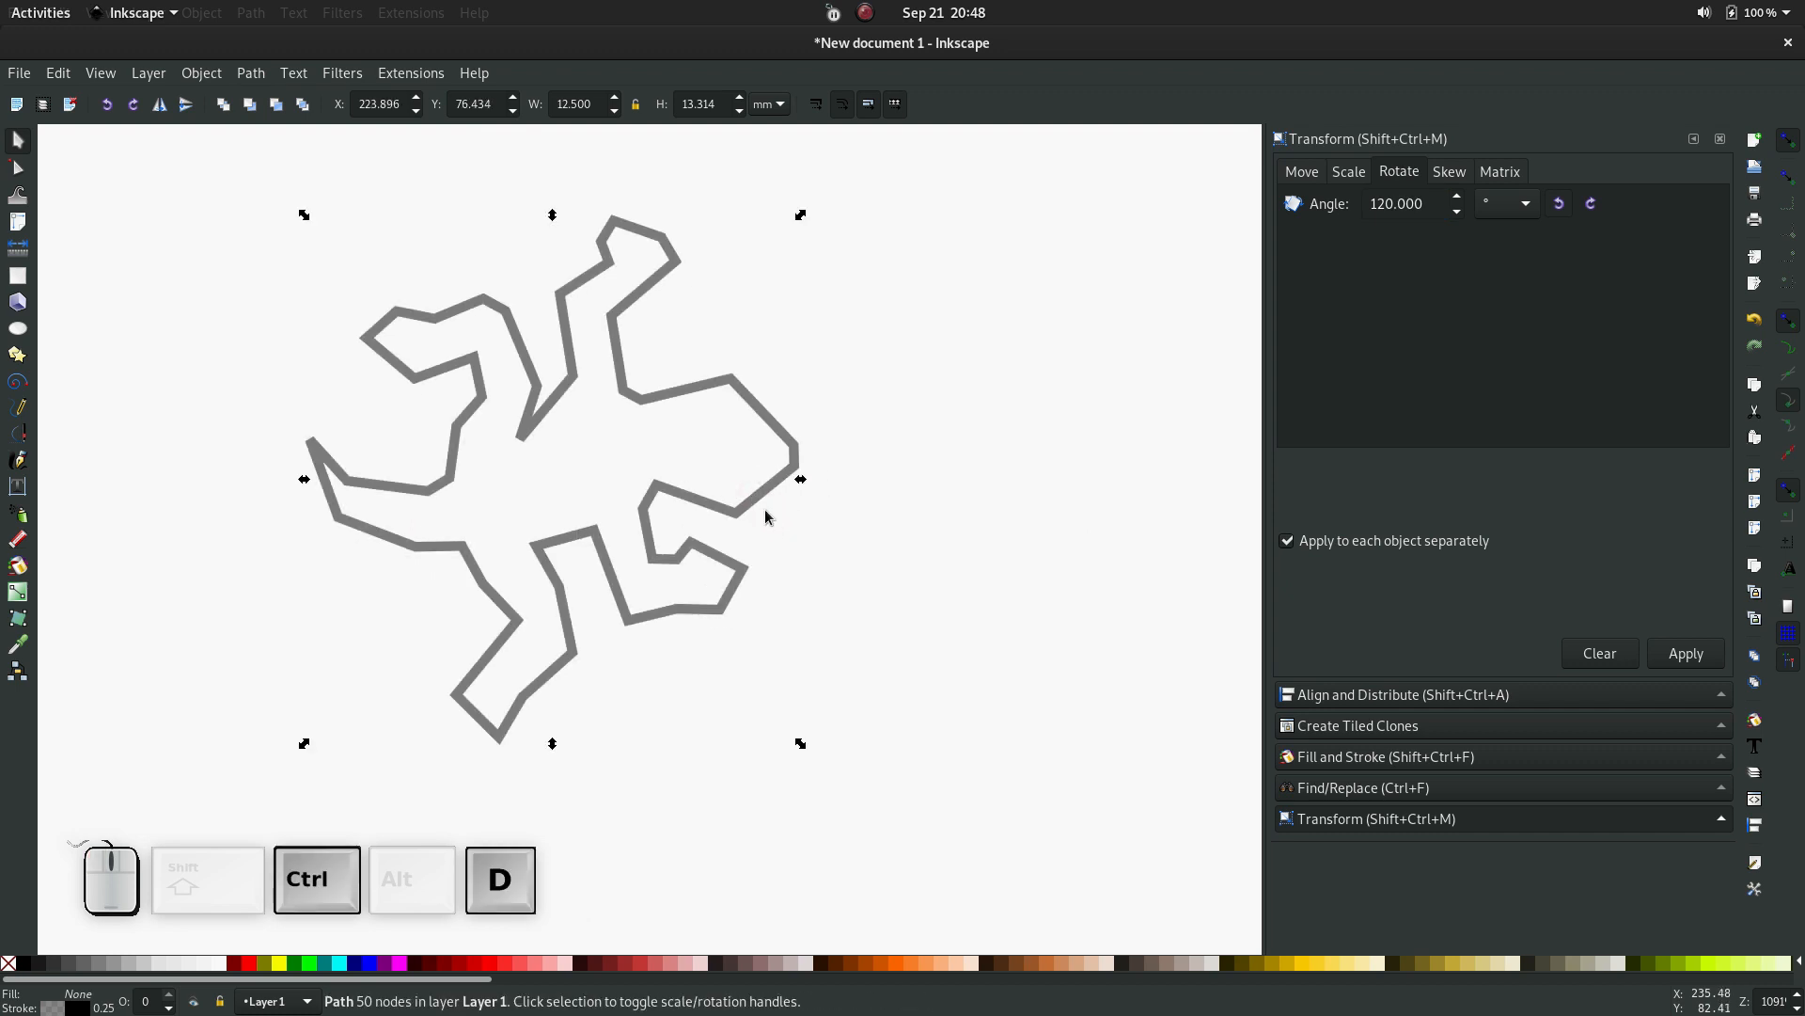
pyautogui.click(1685, 652)
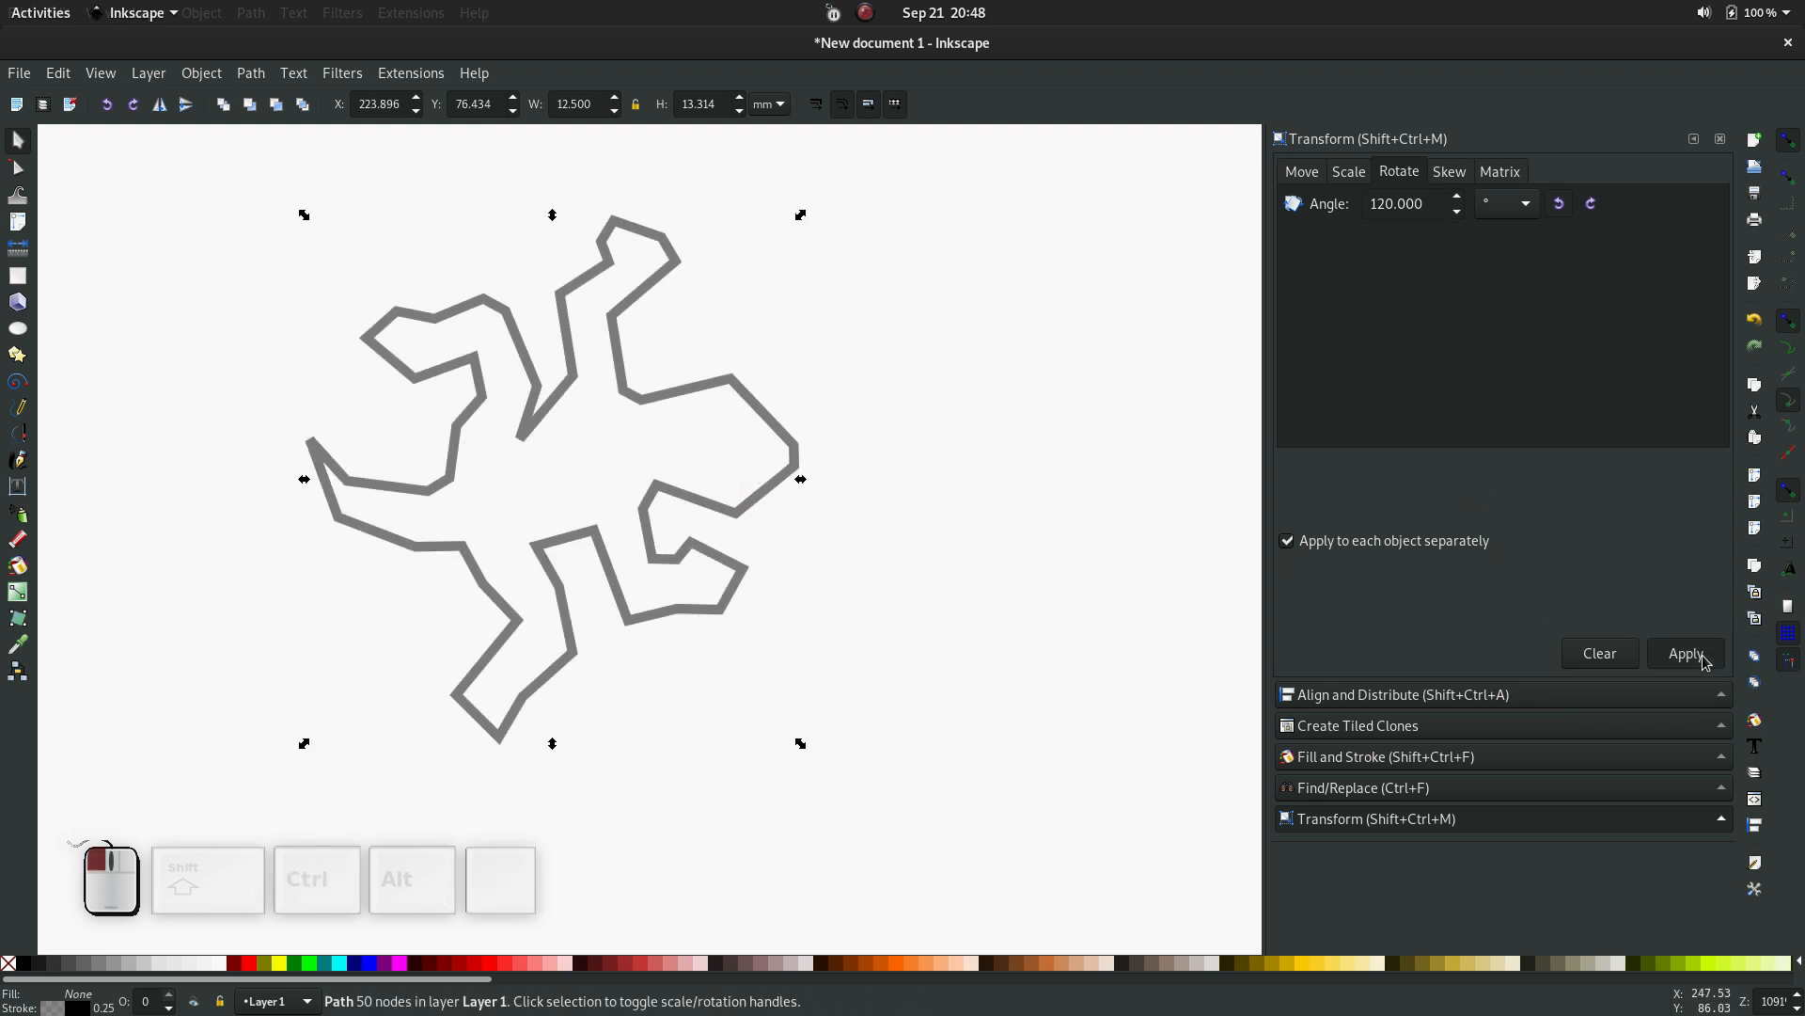
# Give the rotated copy a red stroke and stamp it into three positions snapped to matching edges of the central lizard
pyautogui.moveTo(719, 447); pyautogui.dragTo(940, 541)
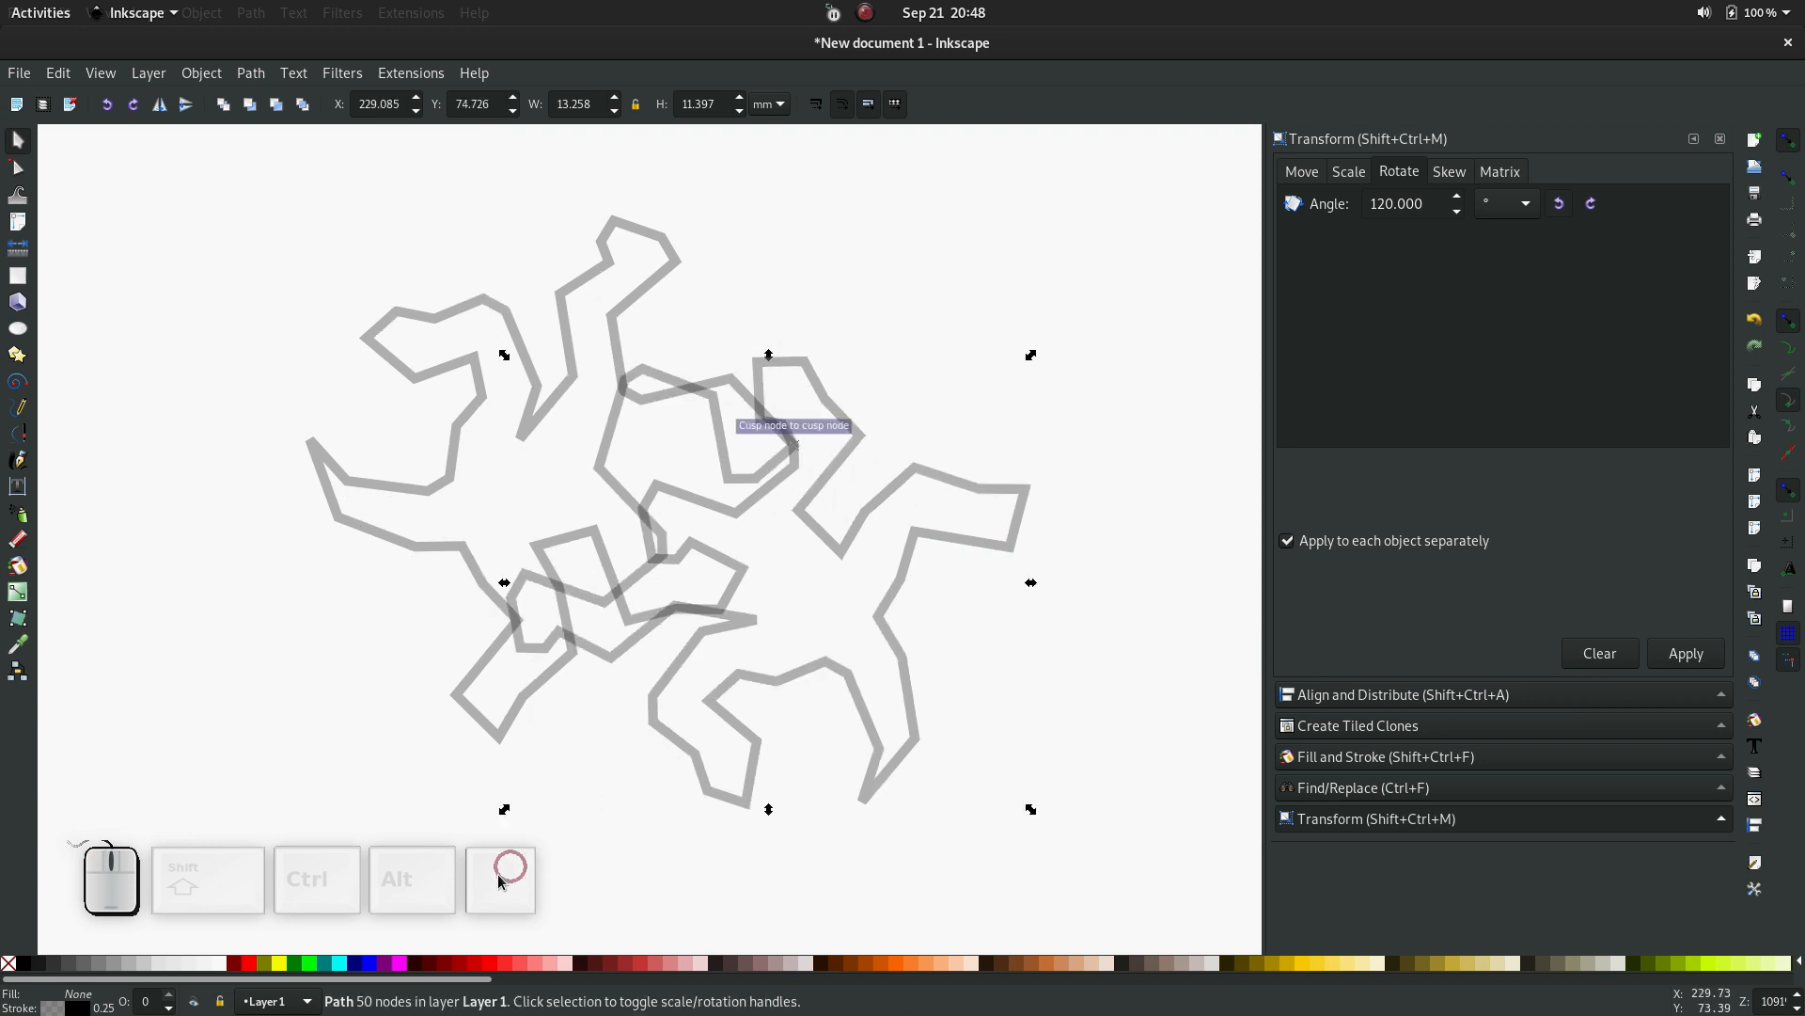
pyautogui.keyDown('shift'); pyautogui.click(476, 963); pyautogui.keyUp('shift')
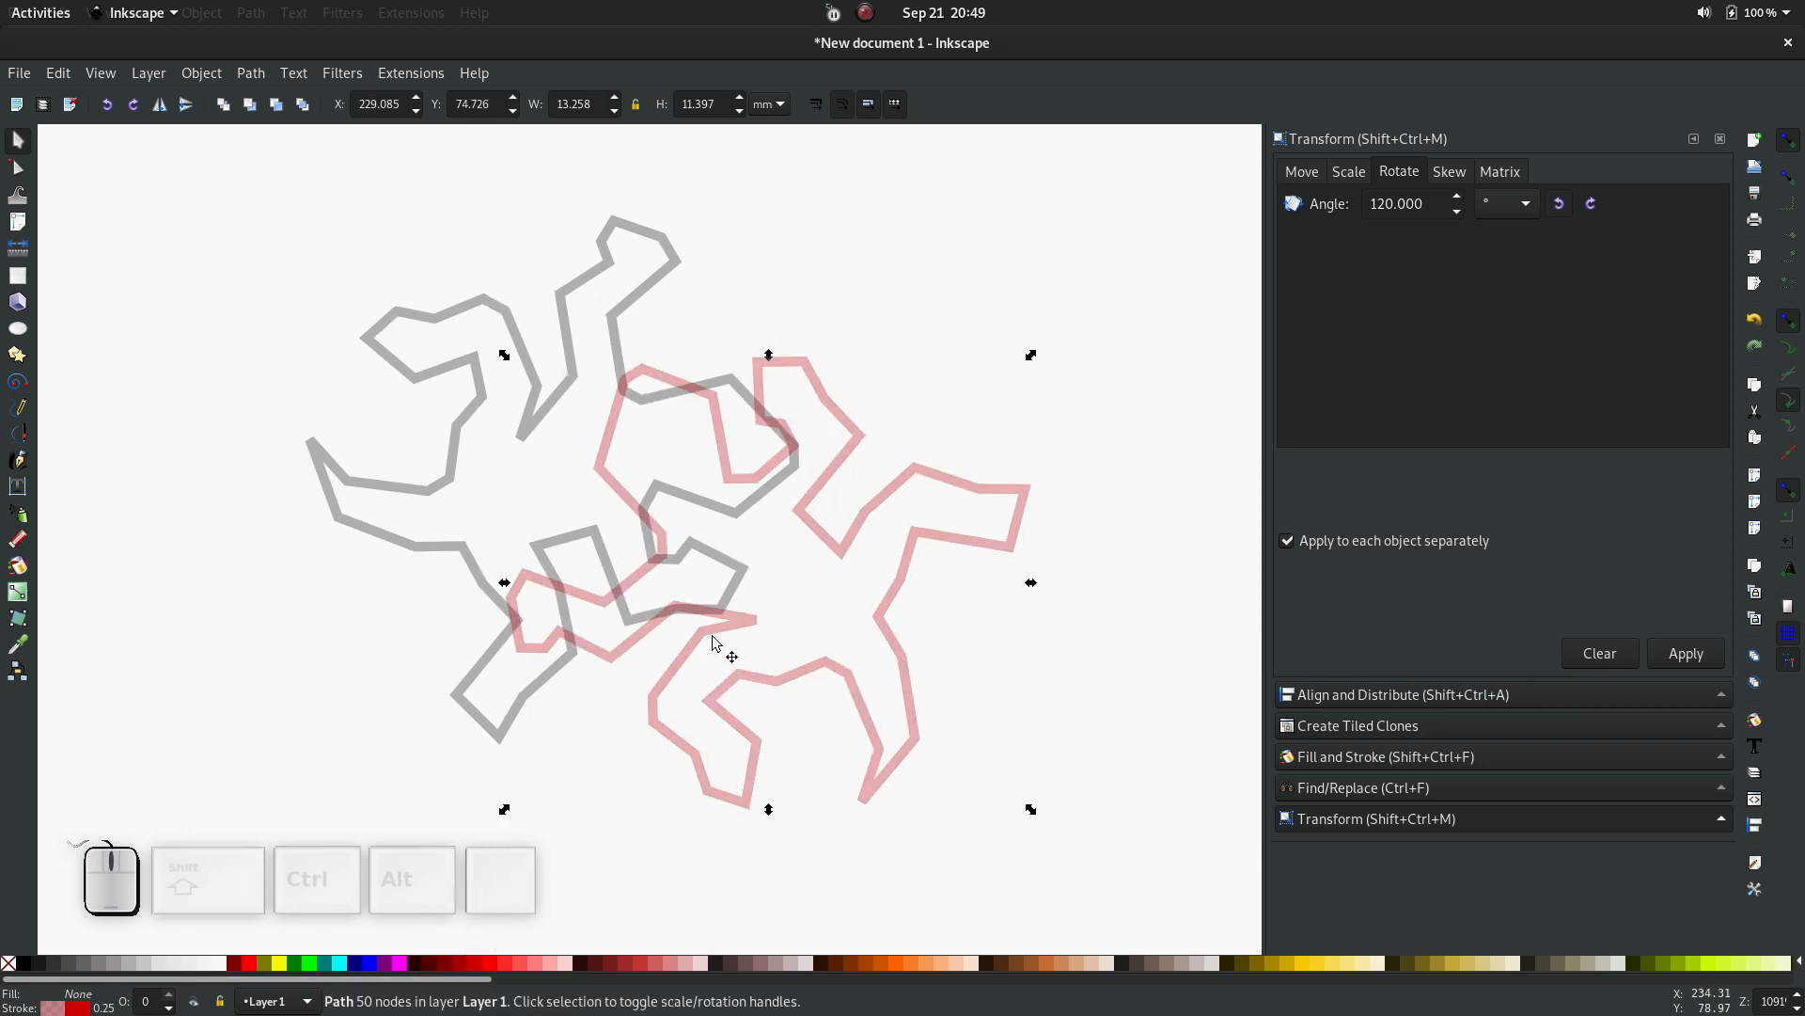
pyautogui.moveTo(712, 634)
pyautogui.mouseDown()
pyautogui.moveTo(875, 599)
pyautogui.moveTo(871, 535)
pyautogui.moveTo(717, 612)
pyautogui.moveTo(592, 873)
pyautogui.moveTo(476, 894)
pyautogui.moveTo(355, 866)
pyautogui.moveTo(371, 843)
pyautogui.moveTo(414, 230)
pyautogui.moveTo(372, 269)
pyautogui.mouseUp()
pyautogui.press('space')
pyautogui.press('space')
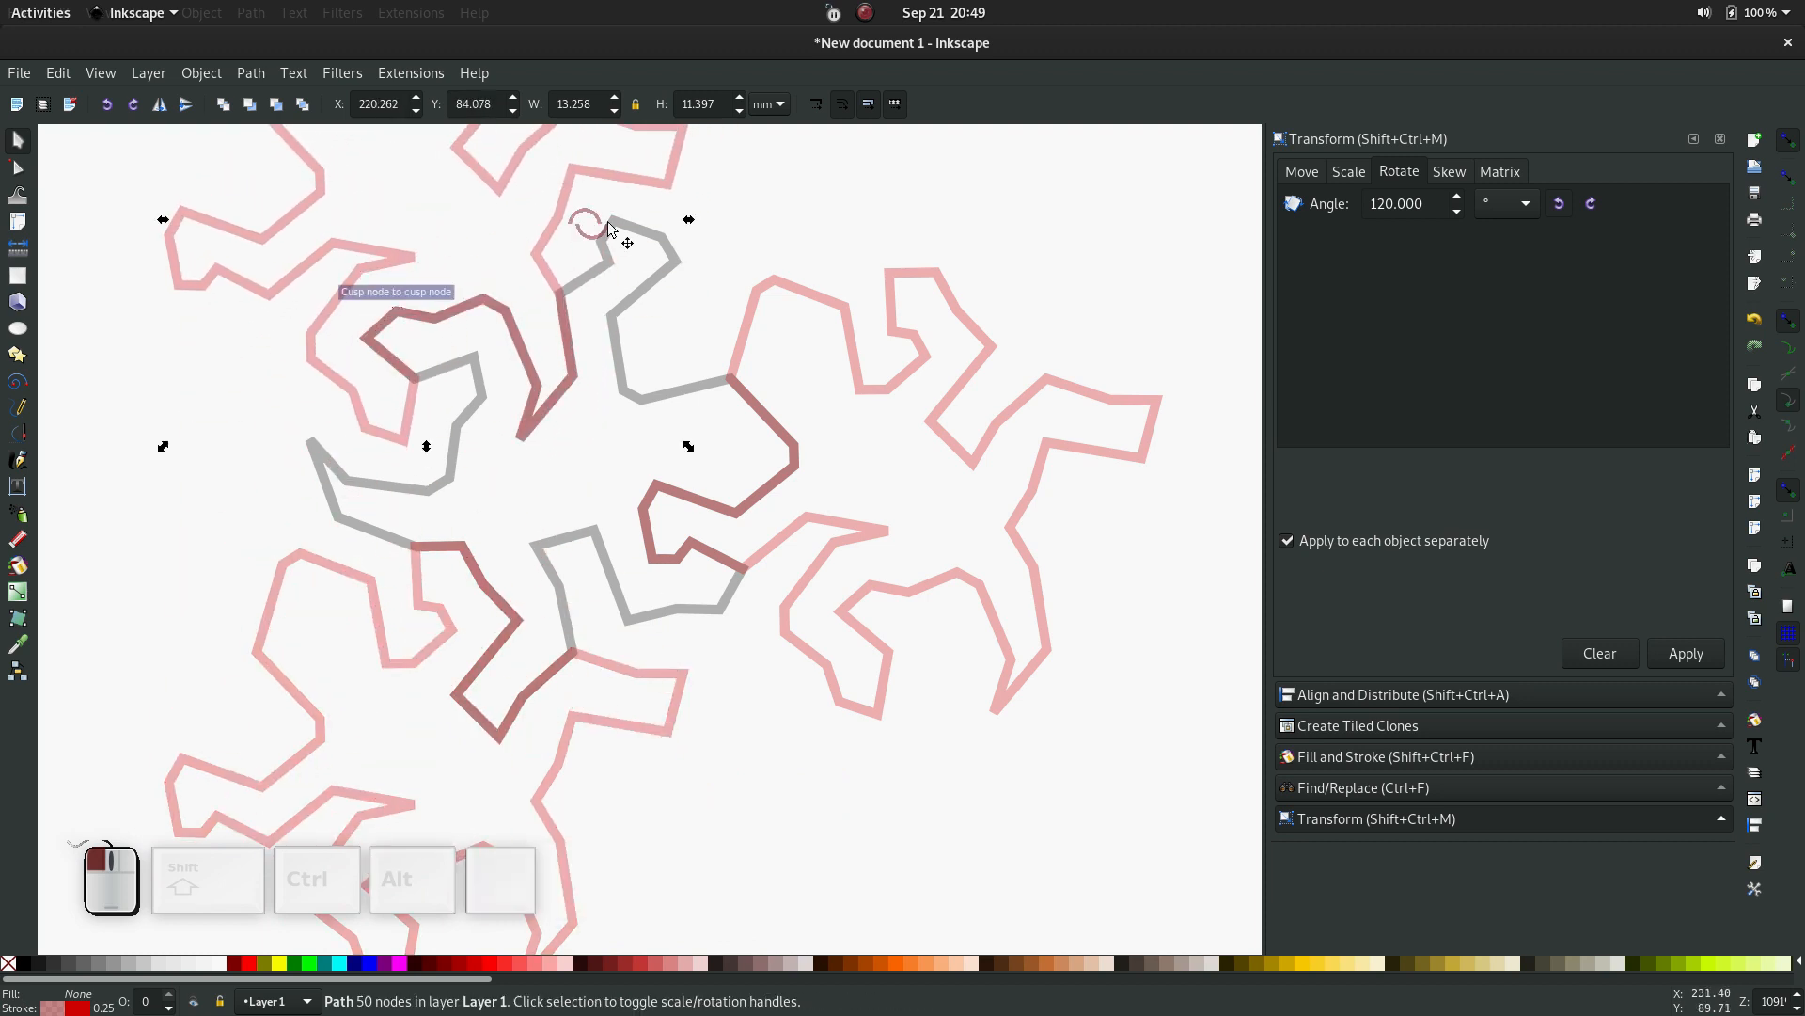
# Duplicate the red lizard on the right of the central one and rotate the duplicate by 120°
pyautogui.click(739, 183)
pyautogui.keyDown('ctrl'); pyautogui.scroll(-1, 754, 277); pyautogui.keyUp('ctrl')
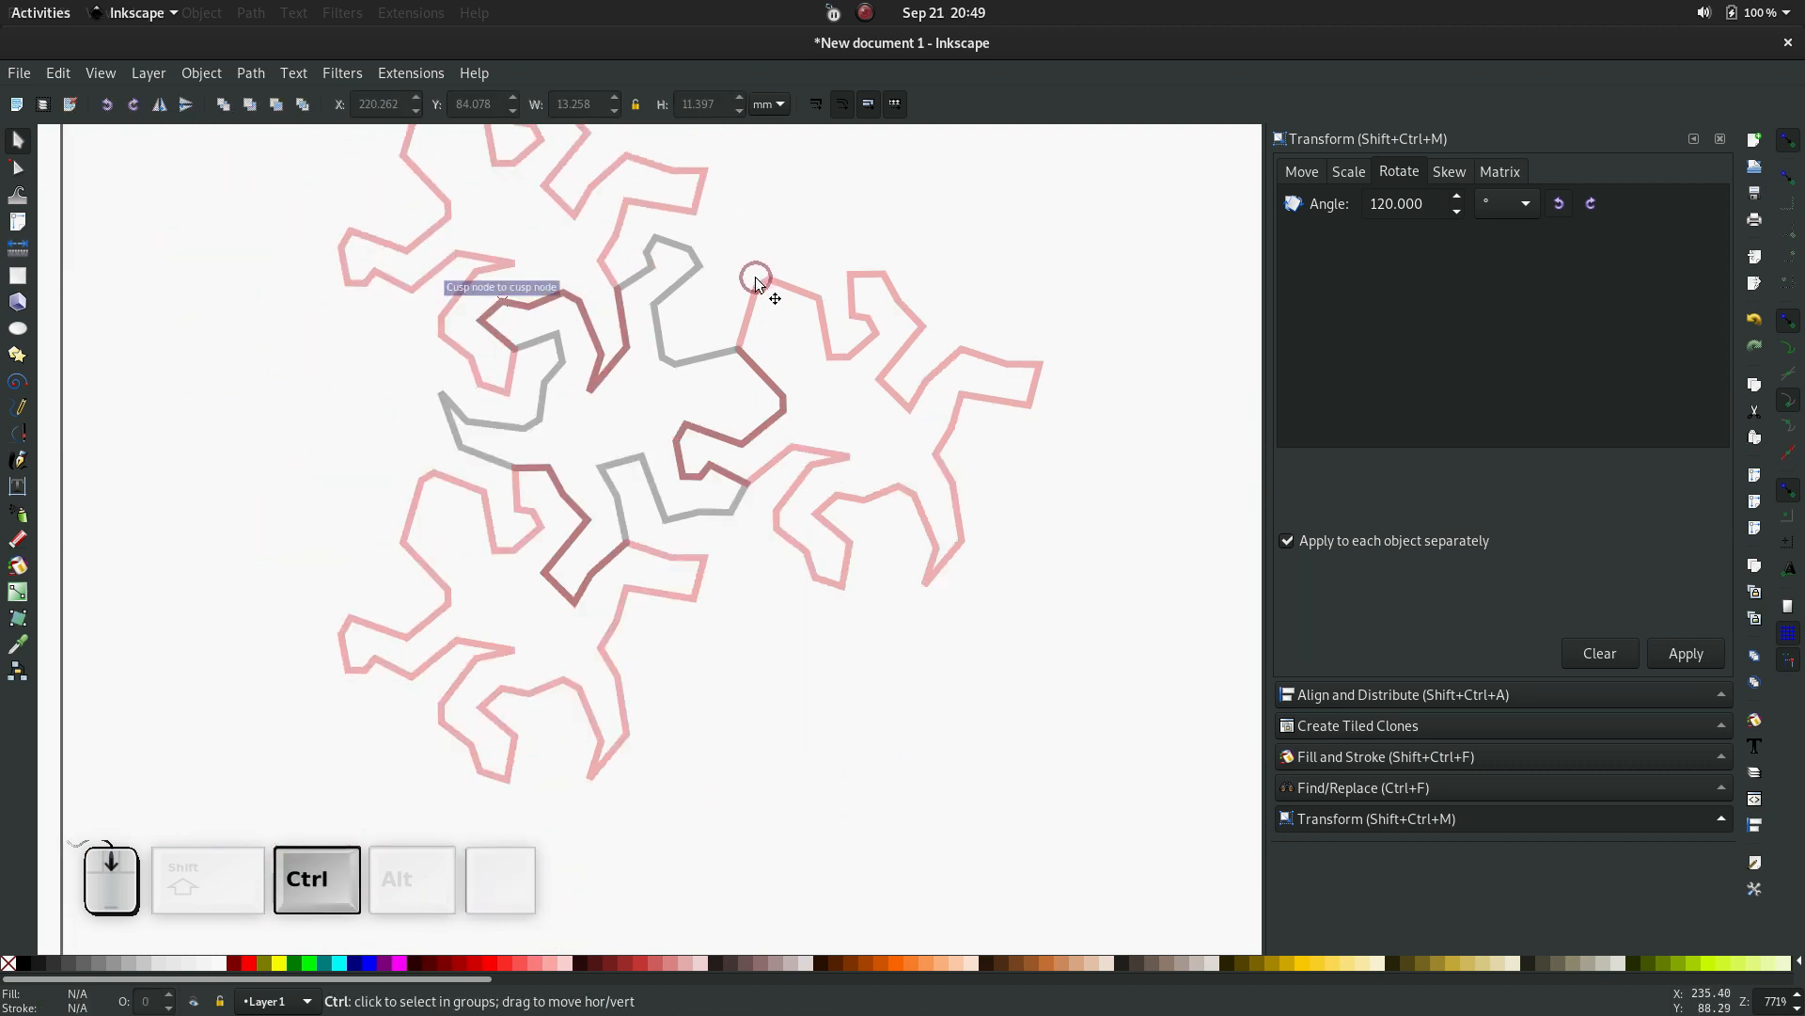
pyautogui.click(823, 320)
pyautogui.scroll(1, 847, 376)
pyautogui.hotkey('ctrl', 'd')
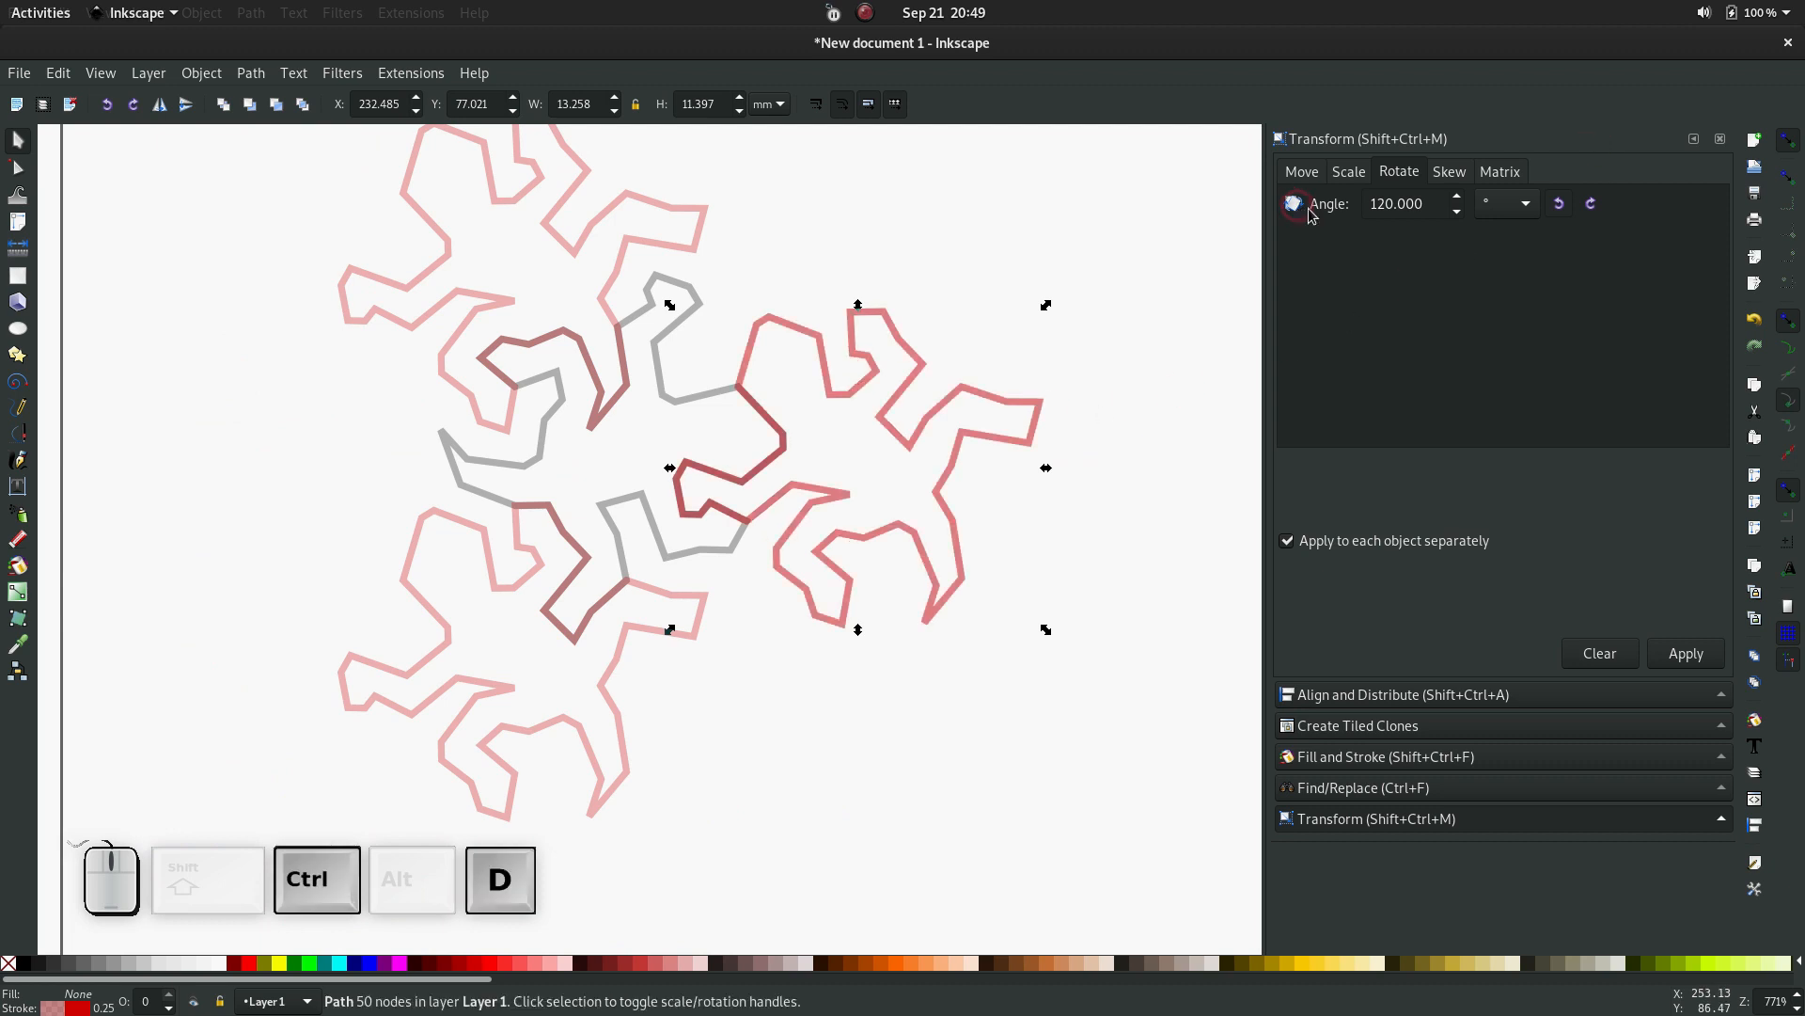
pyautogui.click(1686, 653)
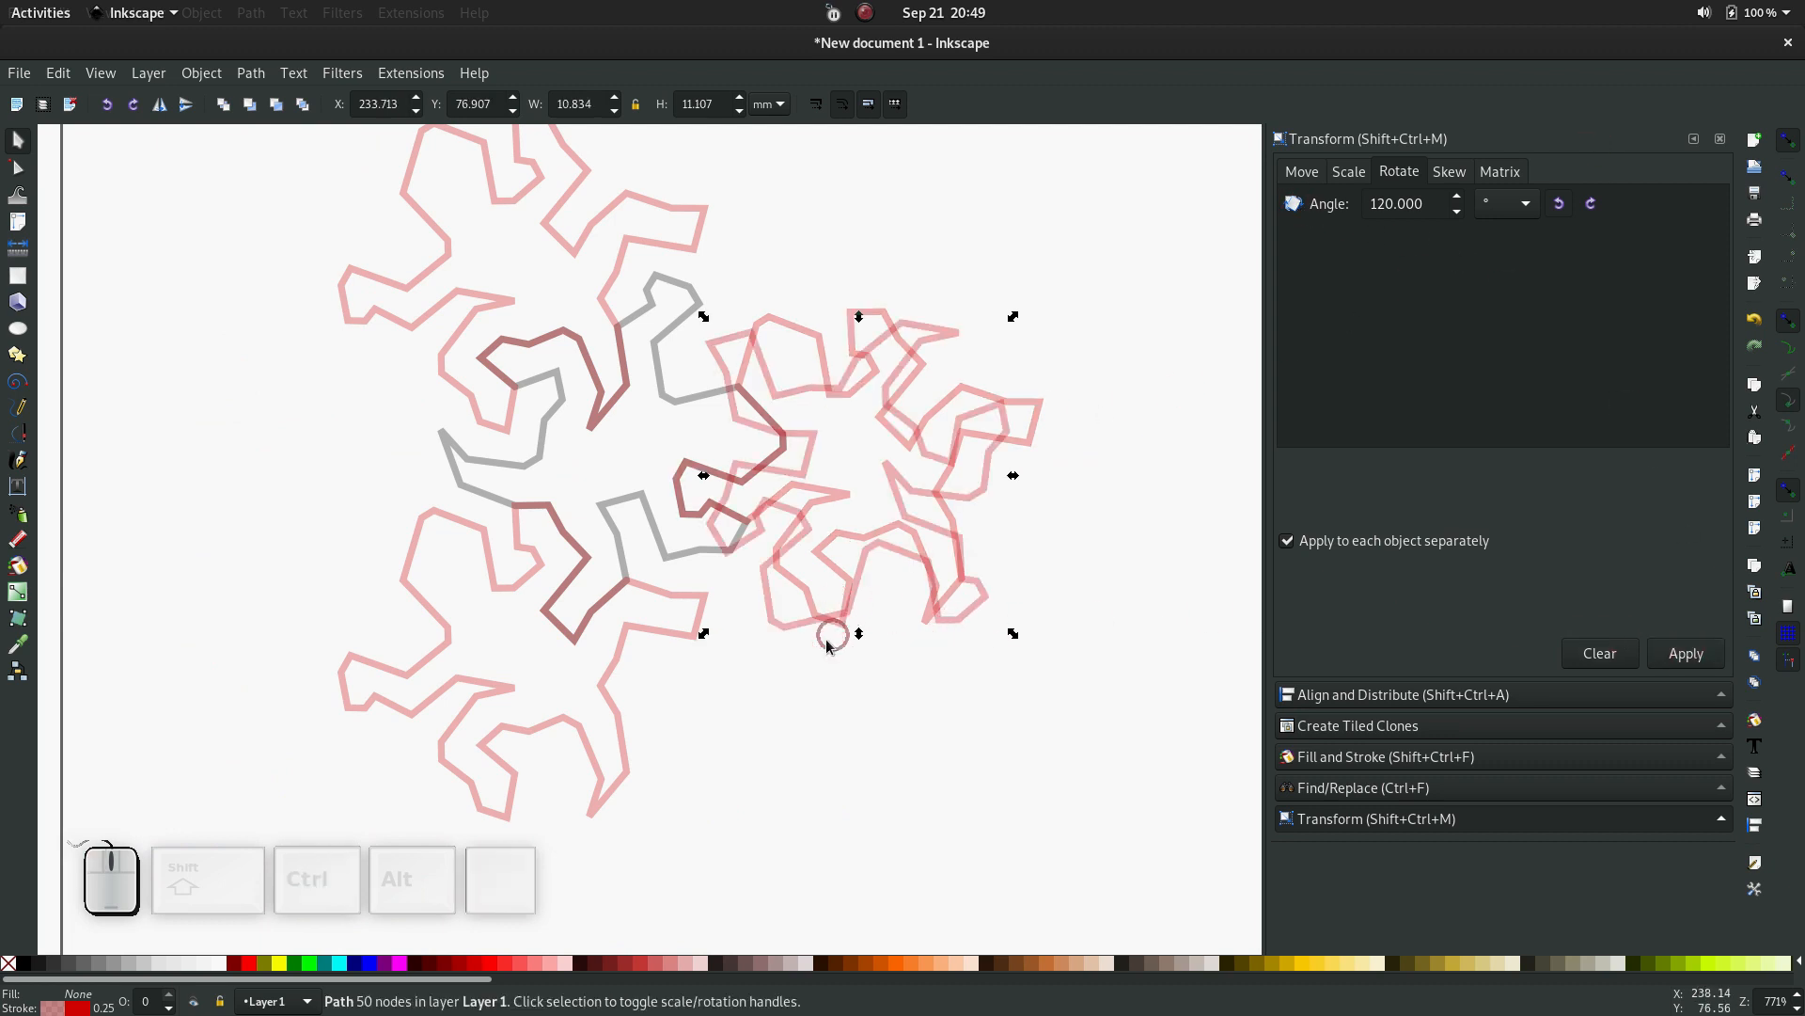
# Give the newly rotated duplicate a green stroke and stamp it into the three remaining gaps around the central lizard, snapped node to node
pyautogui.moveTo(827, 645); pyautogui.dragTo(806, 747)
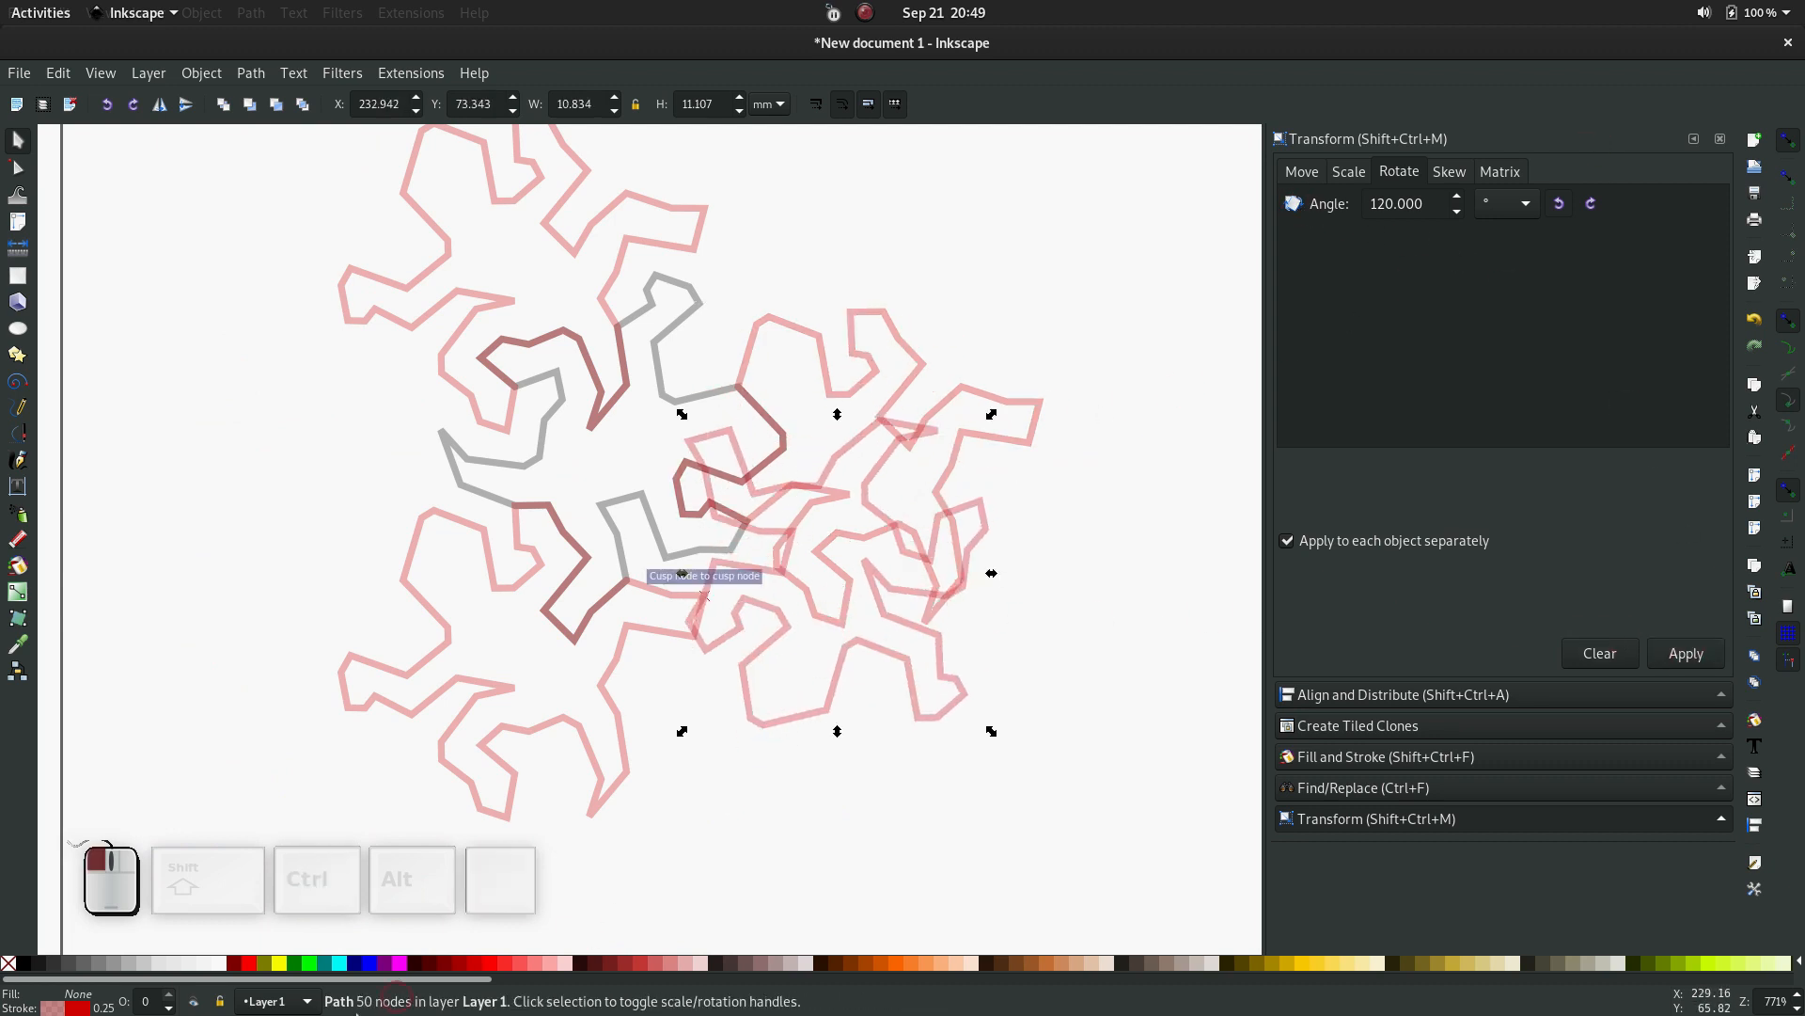
pyautogui.keyDown('shift'); pyautogui.click(300, 963); pyautogui.keyUp('shift')
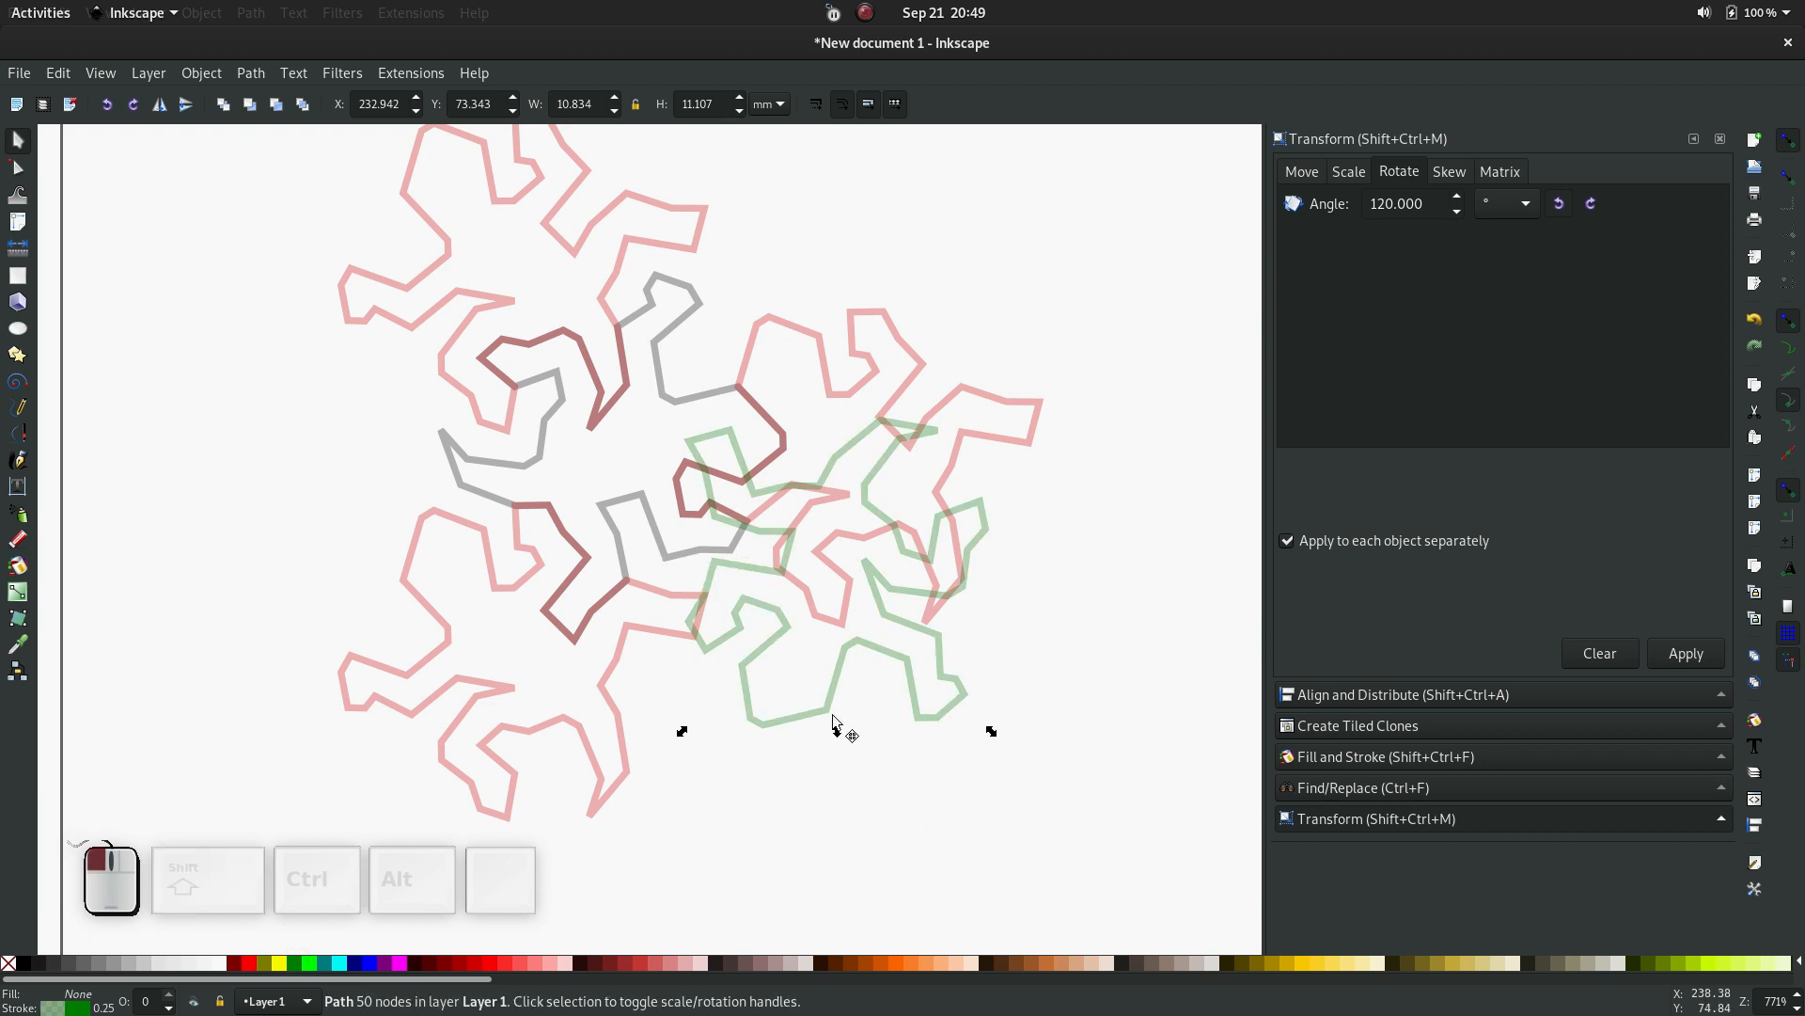
pyautogui.moveTo(833, 715); pyautogui.dragTo(748, 754)
pyautogui.press('space')
pyautogui.press('space')
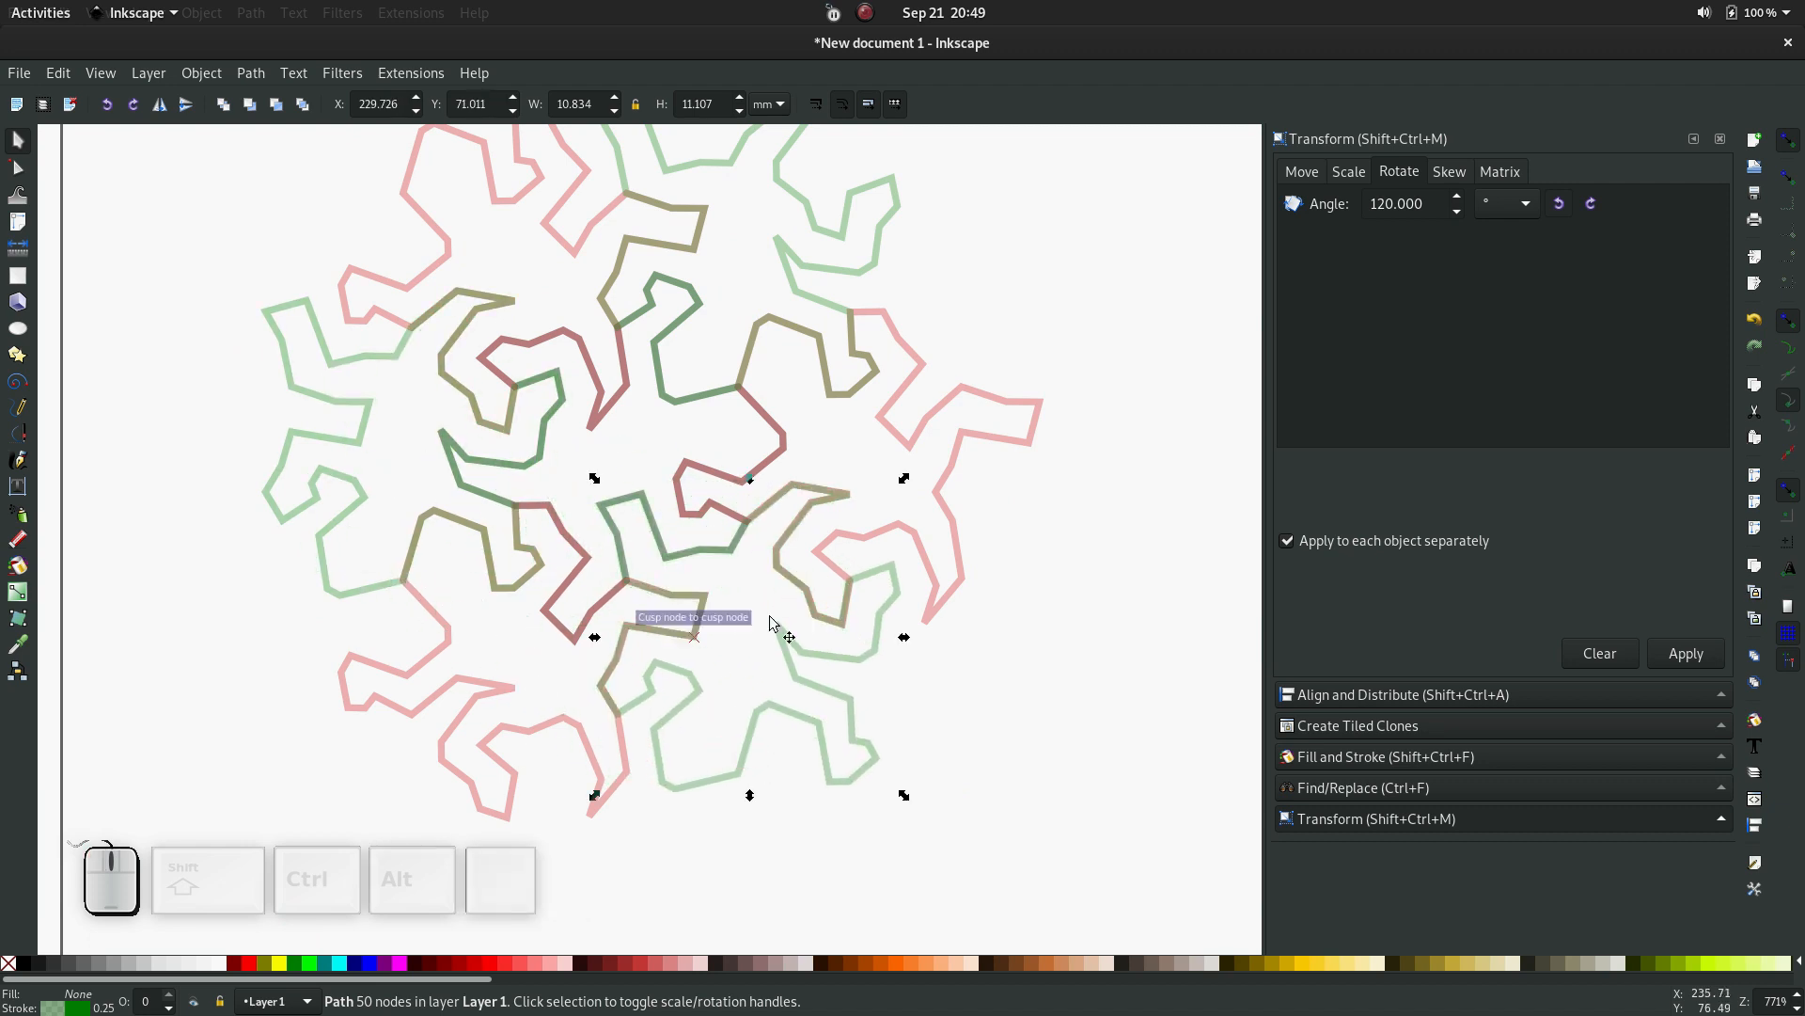
# Switch the colour swatch palette to Tango icons
pyautogui.keyDown('ctrl'); pyautogui.scroll(3, 776, 602); pyautogui.keyUp('ctrl')
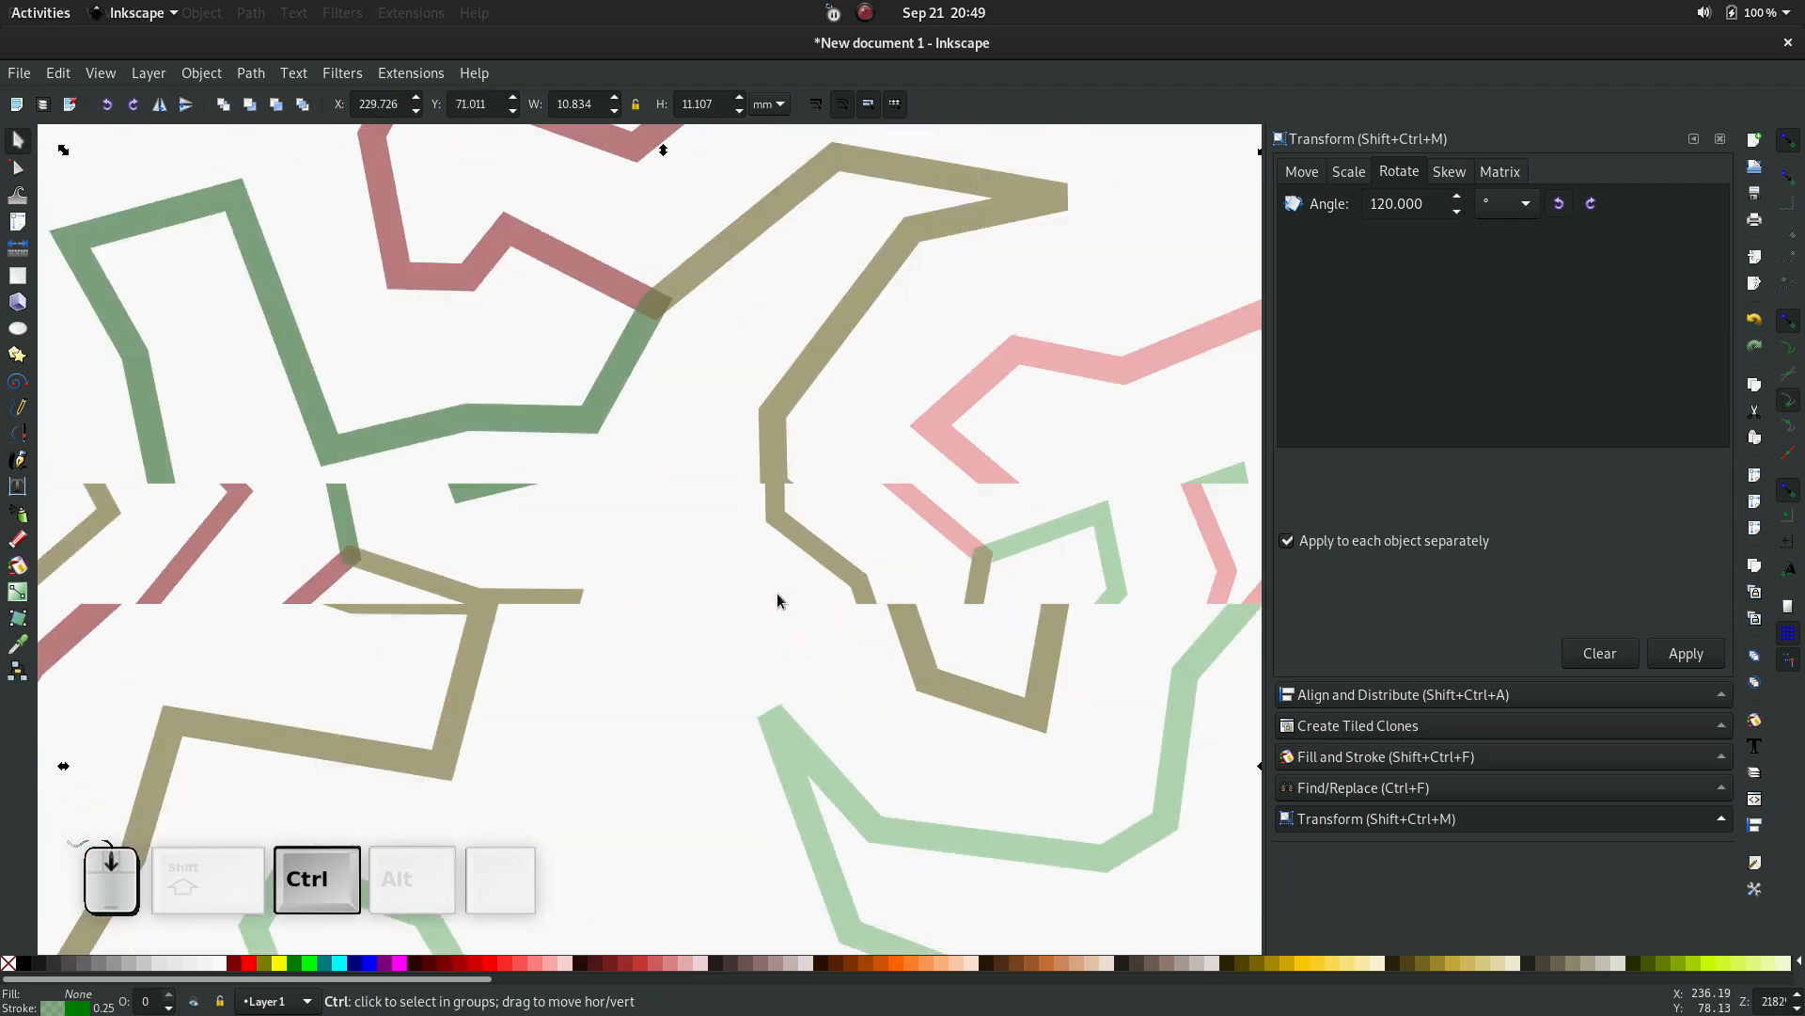
pyautogui.keyDown('ctrl'); pyautogui.scroll(-4, 778, 595); pyautogui.keyUp('ctrl')
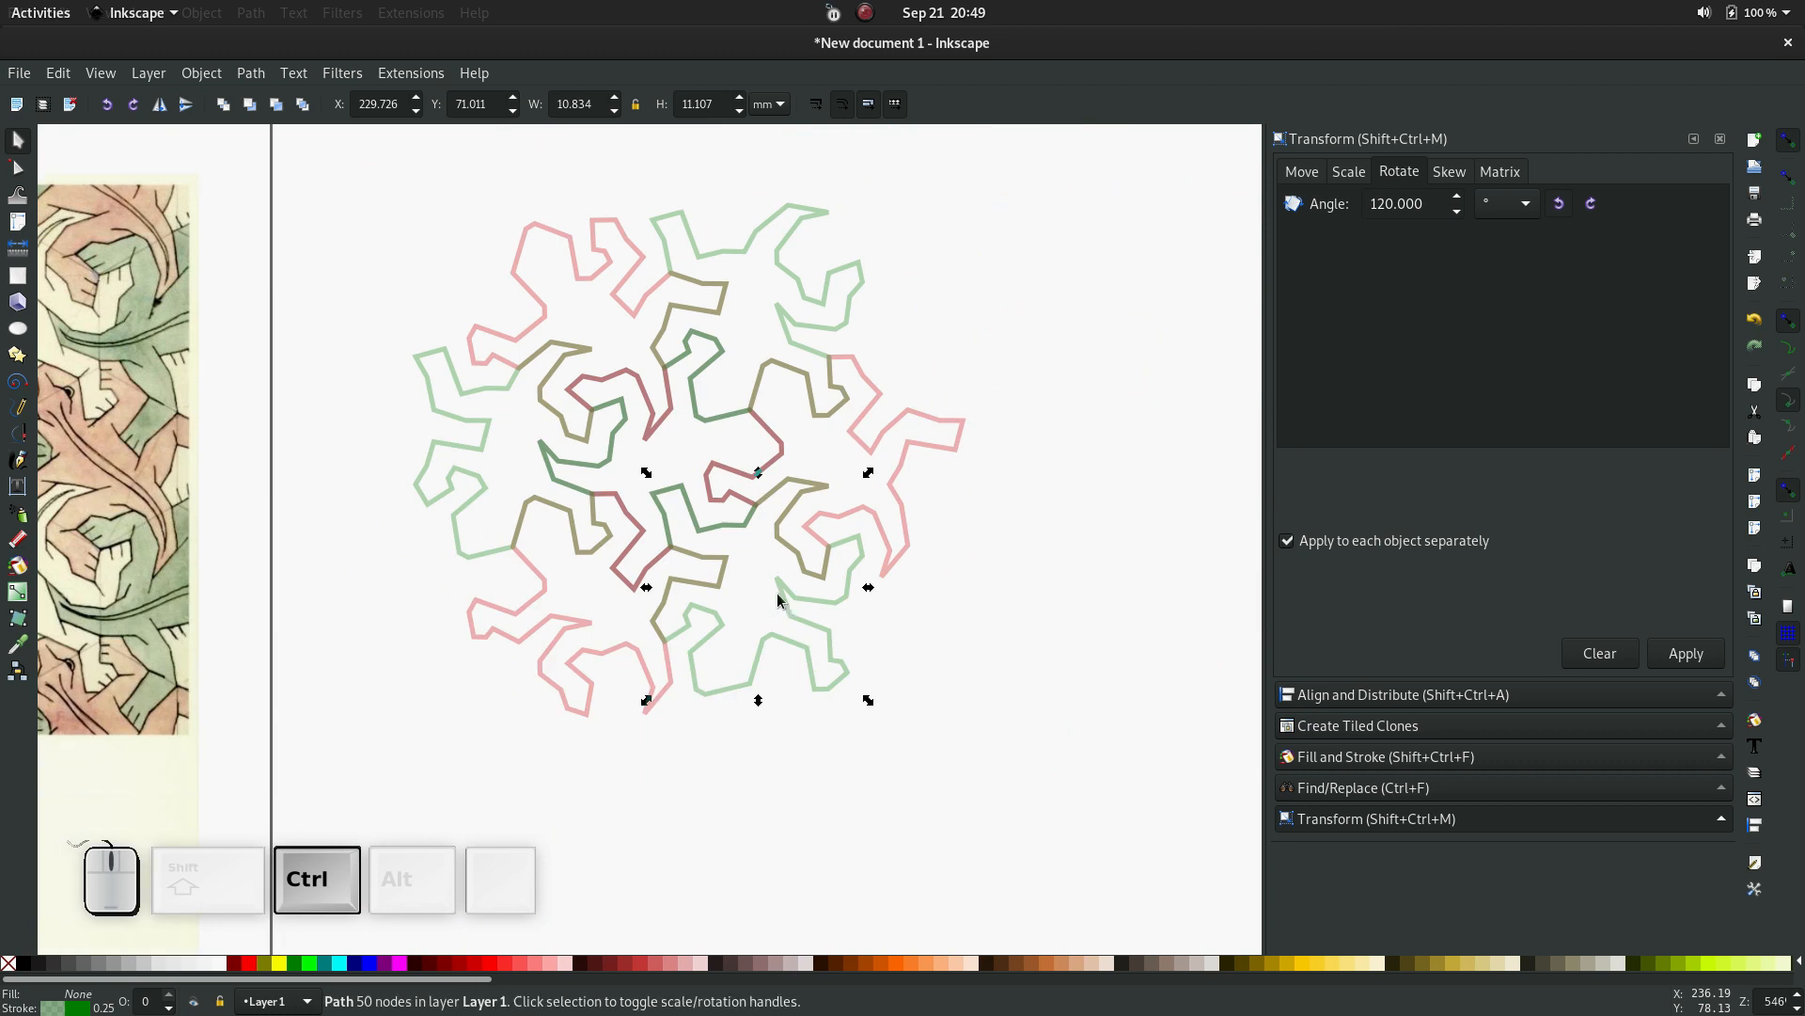
pyautogui.keyDown('ctrl'); pyautogui.scroll(1, 778, 599); pyautogui.keyUp('ctrl')
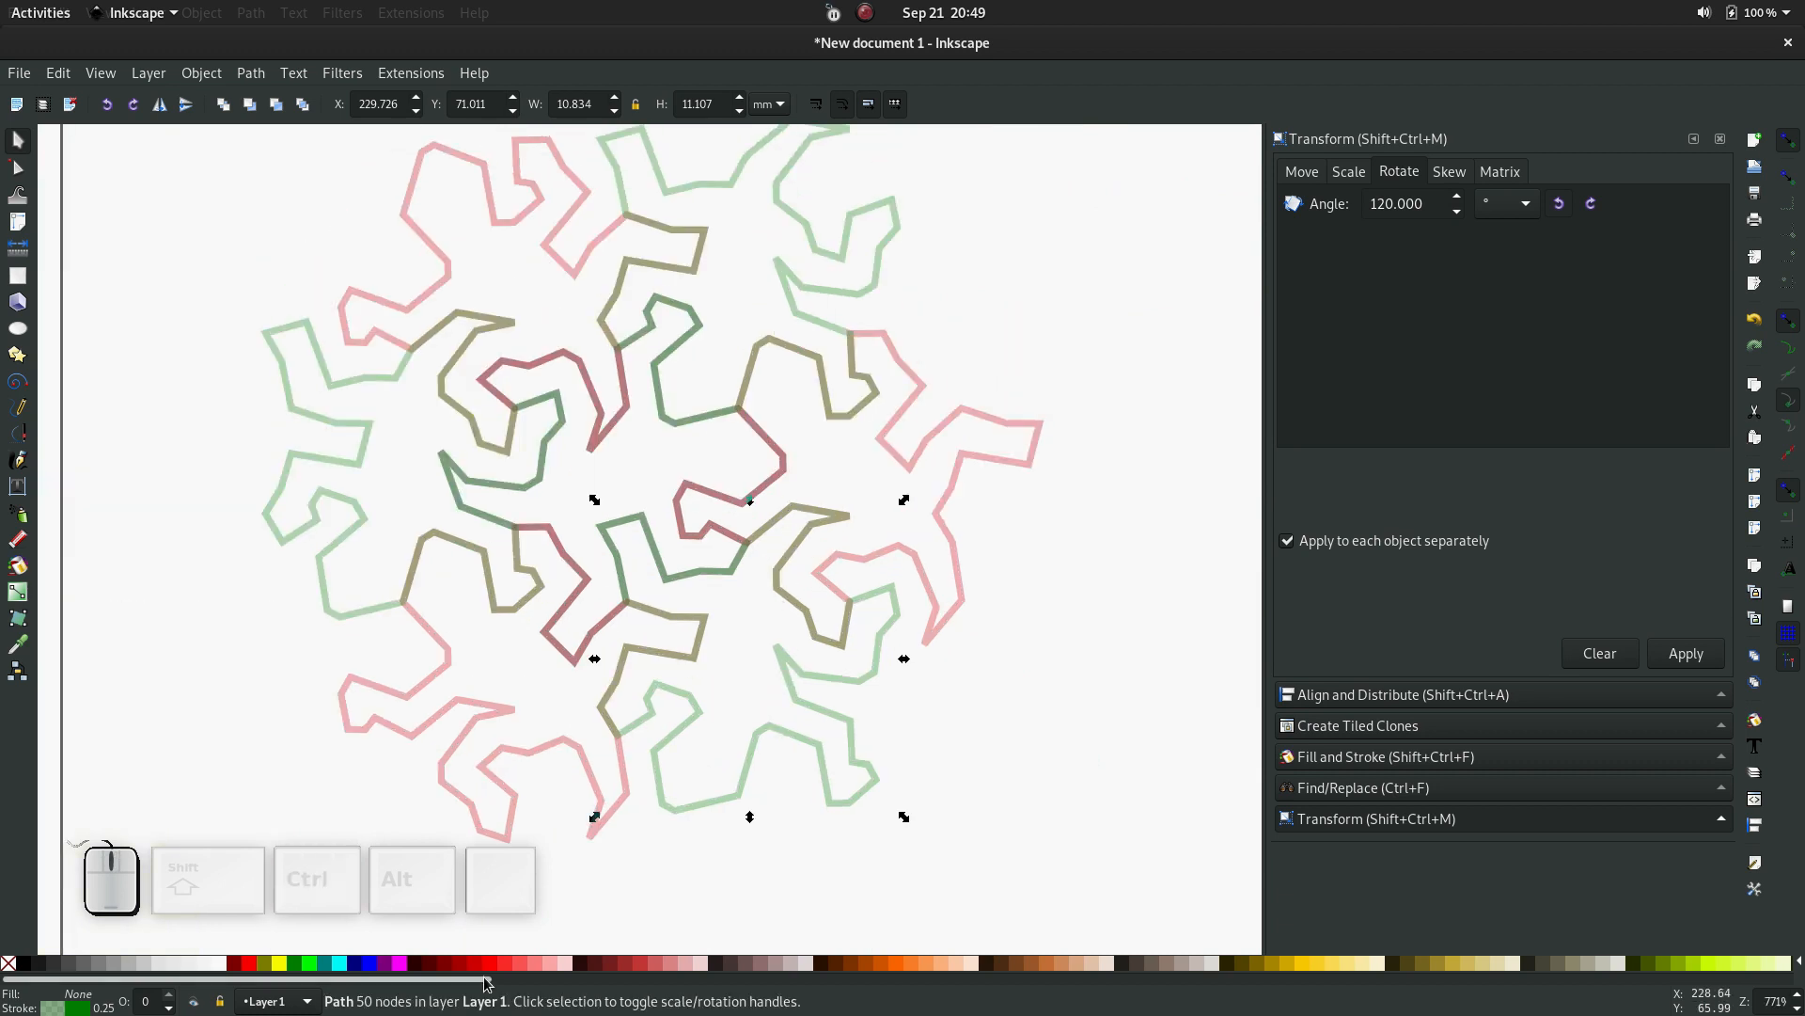
pyautogui.hscroll(4, 473, 983)
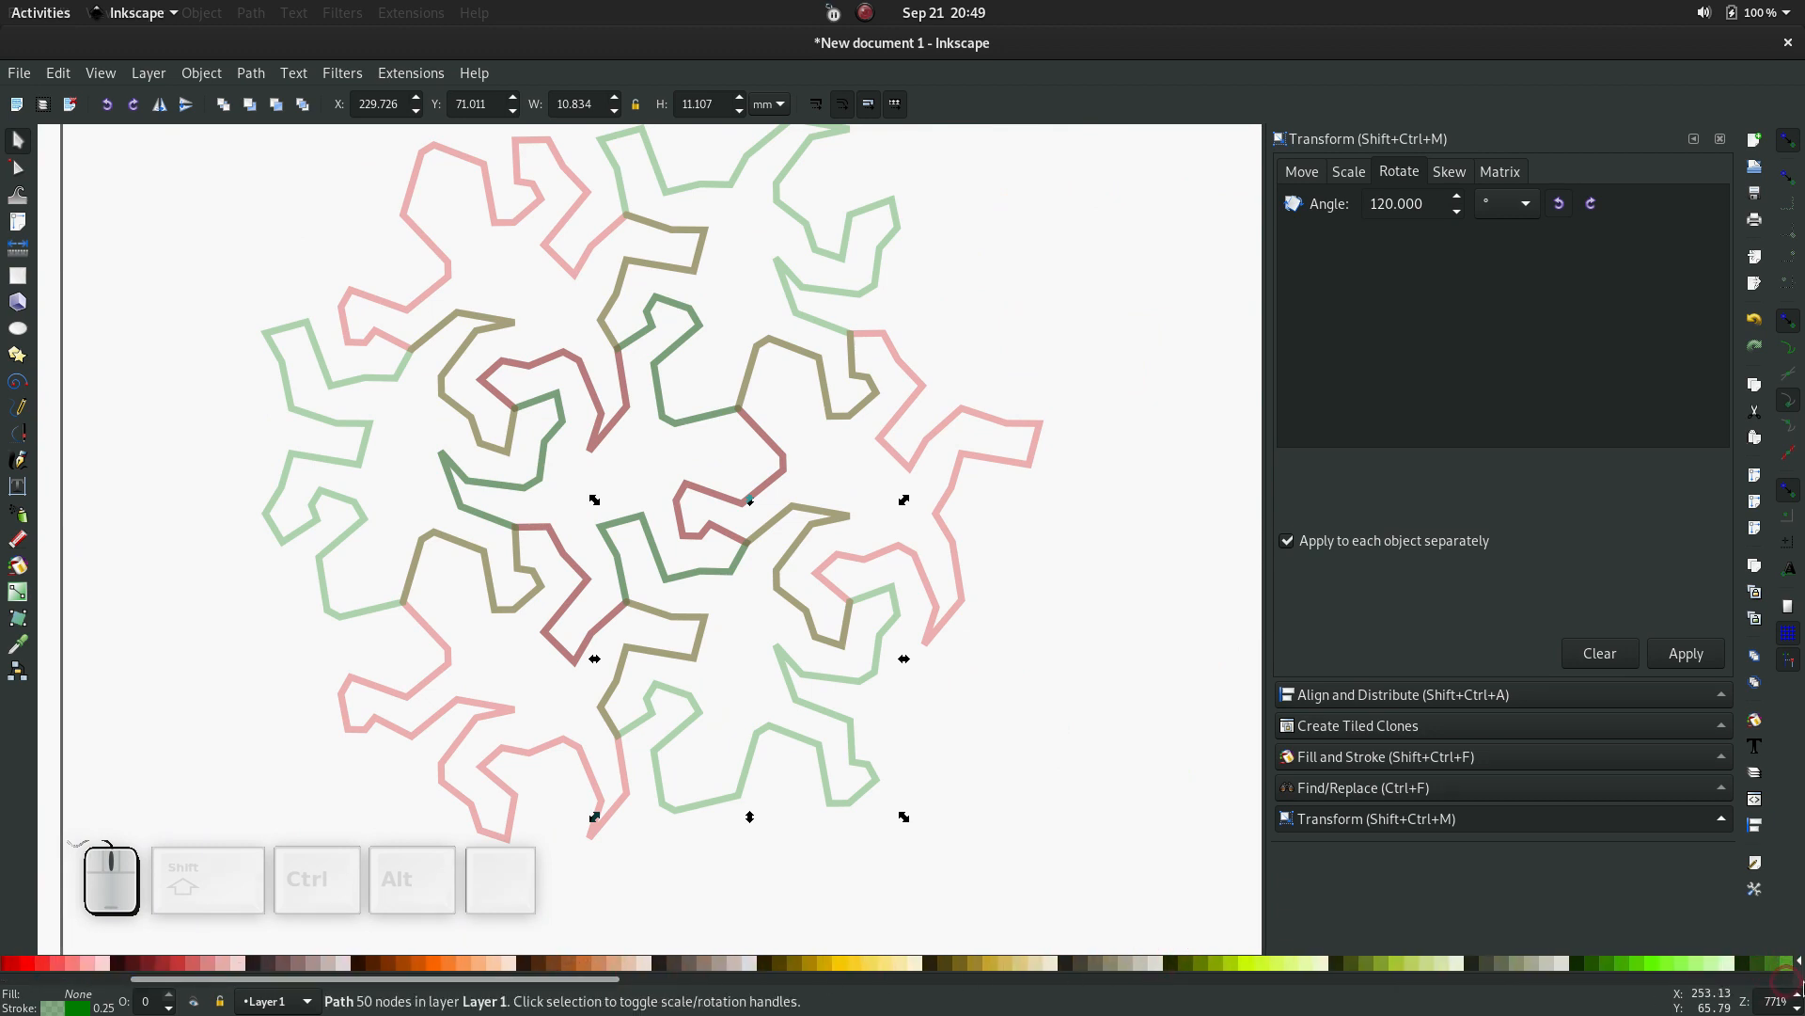
pyautogui.click(1798, 966)
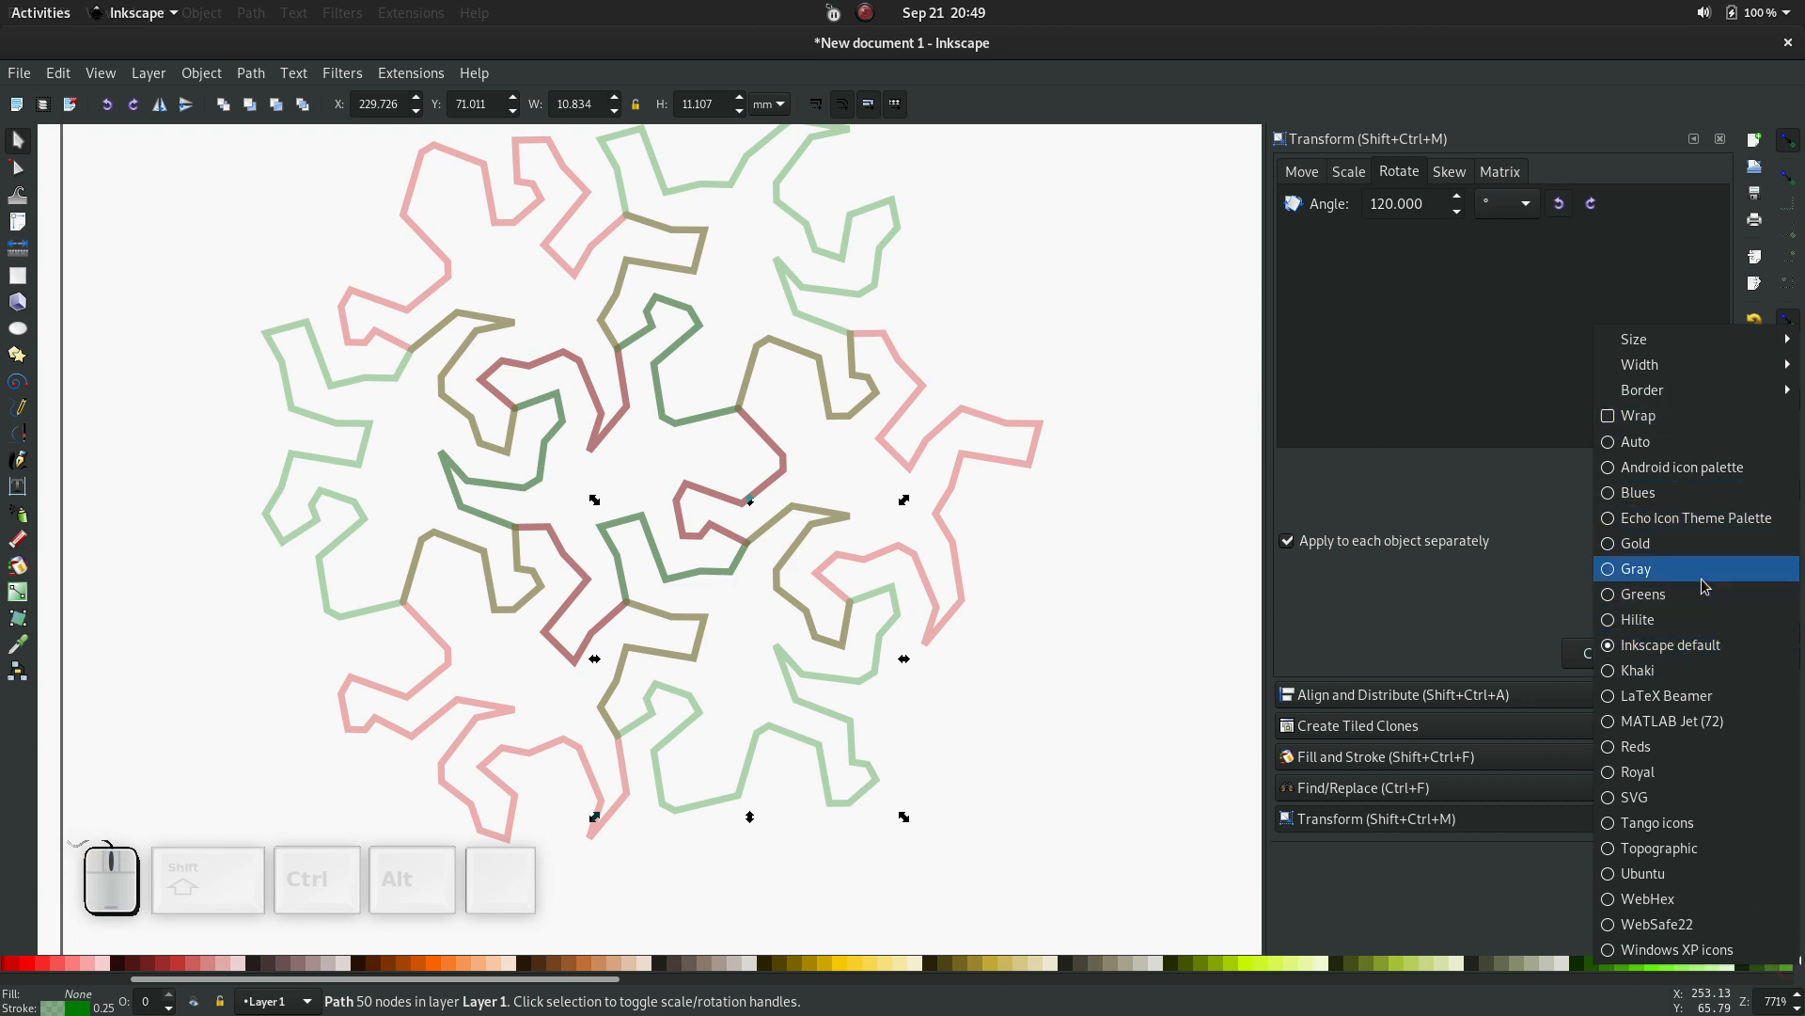
pyautogui.click(1703, 823)
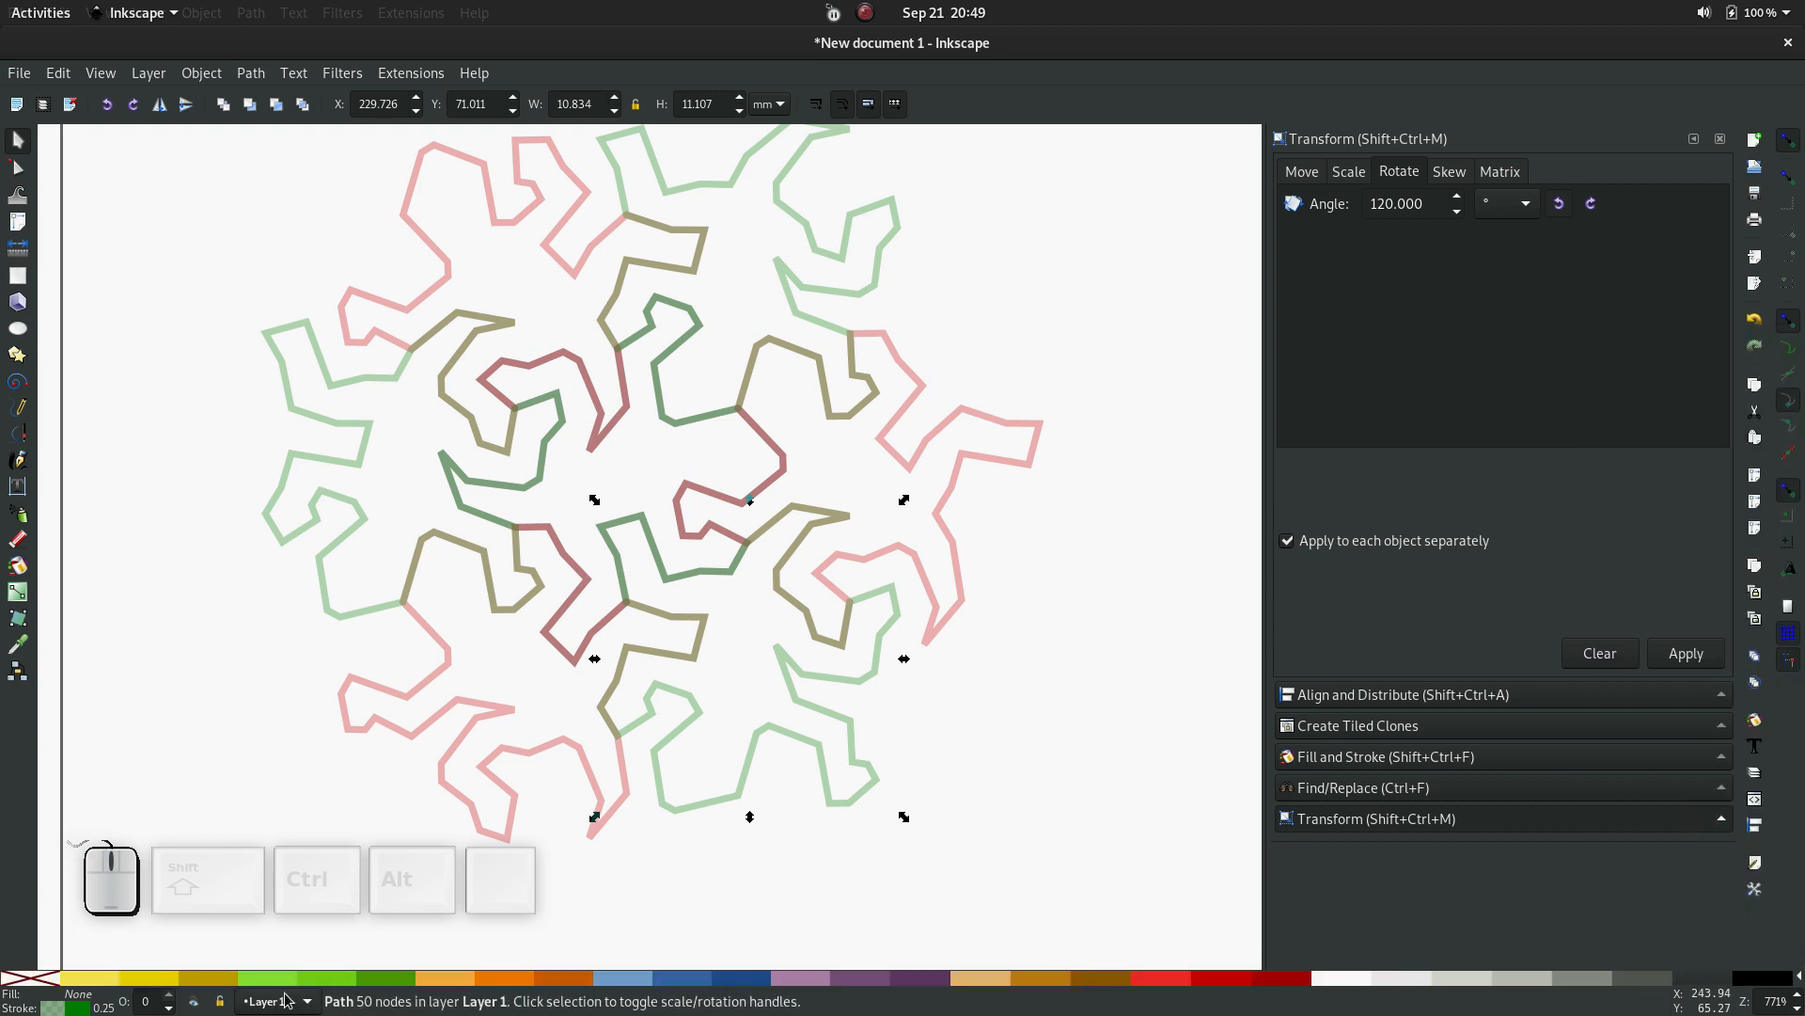
# Try a Tango palette stroke colour on the uppermost green lizard, and undo the colour change
pyautogui.moveTo(858, 297); pyautogui.dragTo(867, 273)
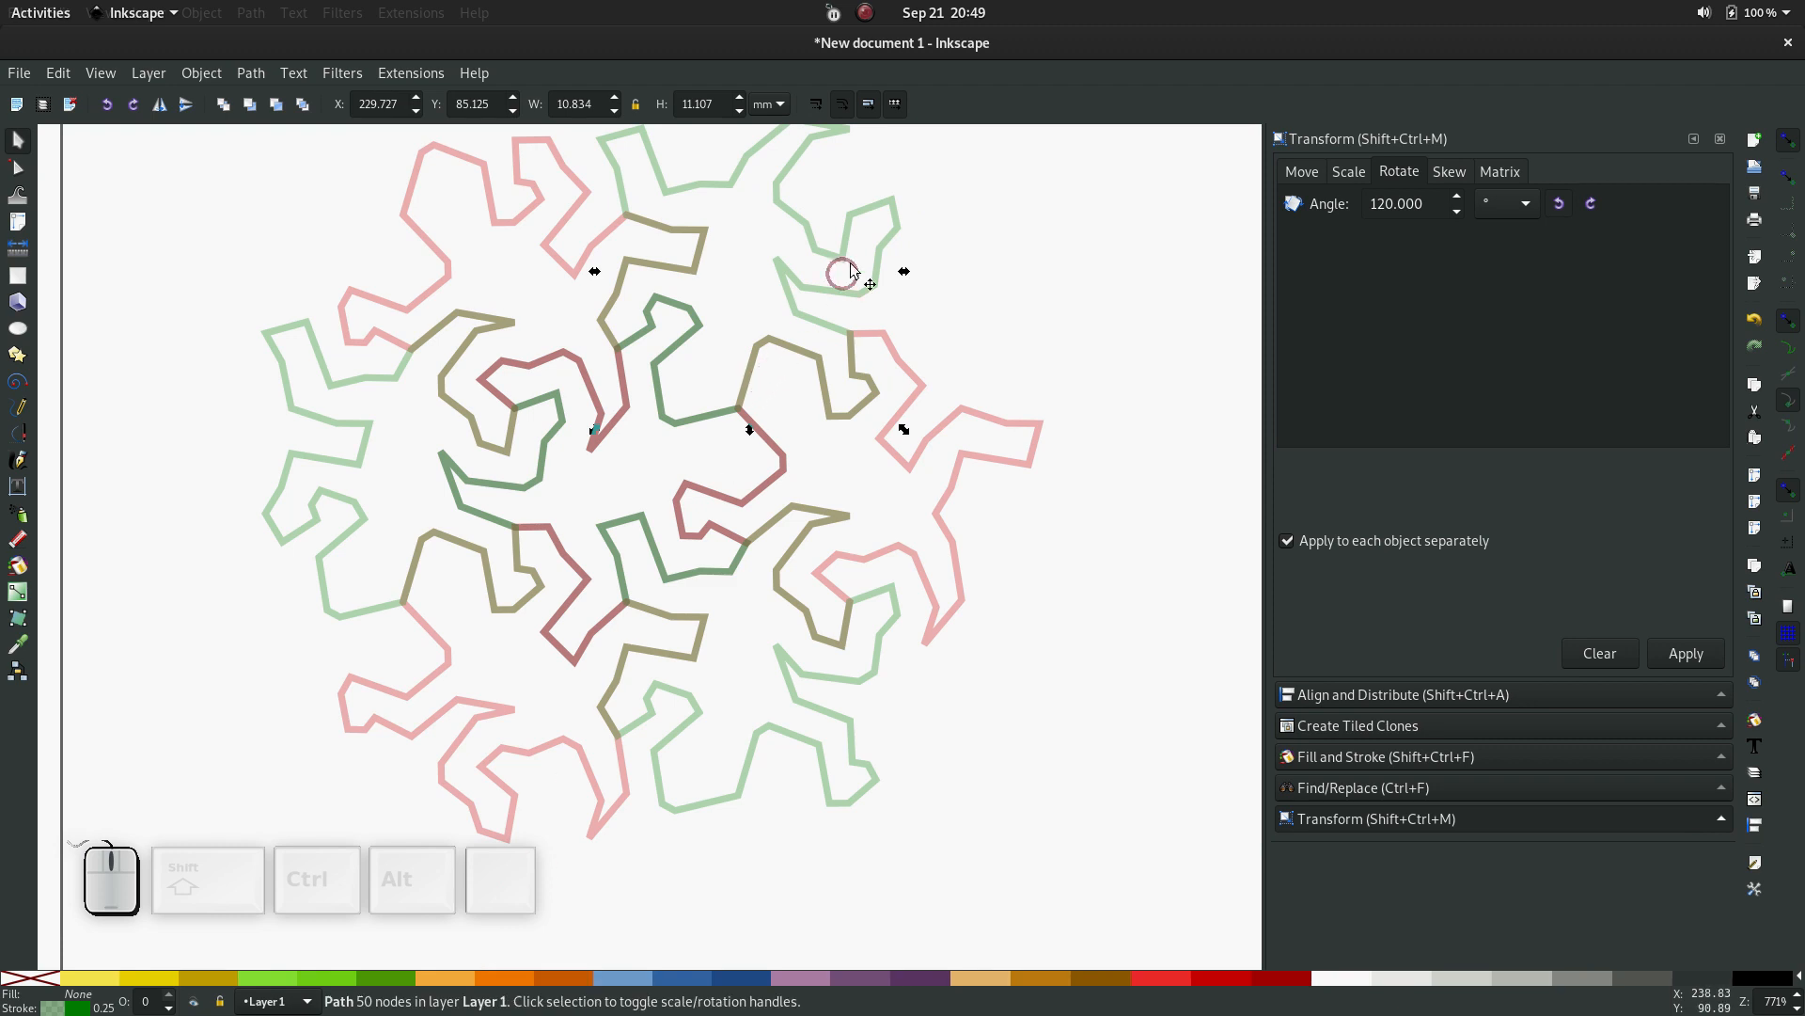
pyautogui.keyDown('shift'); pyautogui.click(521, 979); pyautogui.keyUp('shift')
pyautogui.hotkey('ctrl', 'z')
pyautogui.hscroll(-3, 893, 523)
pyautogui.scroll(2, 893, 523)
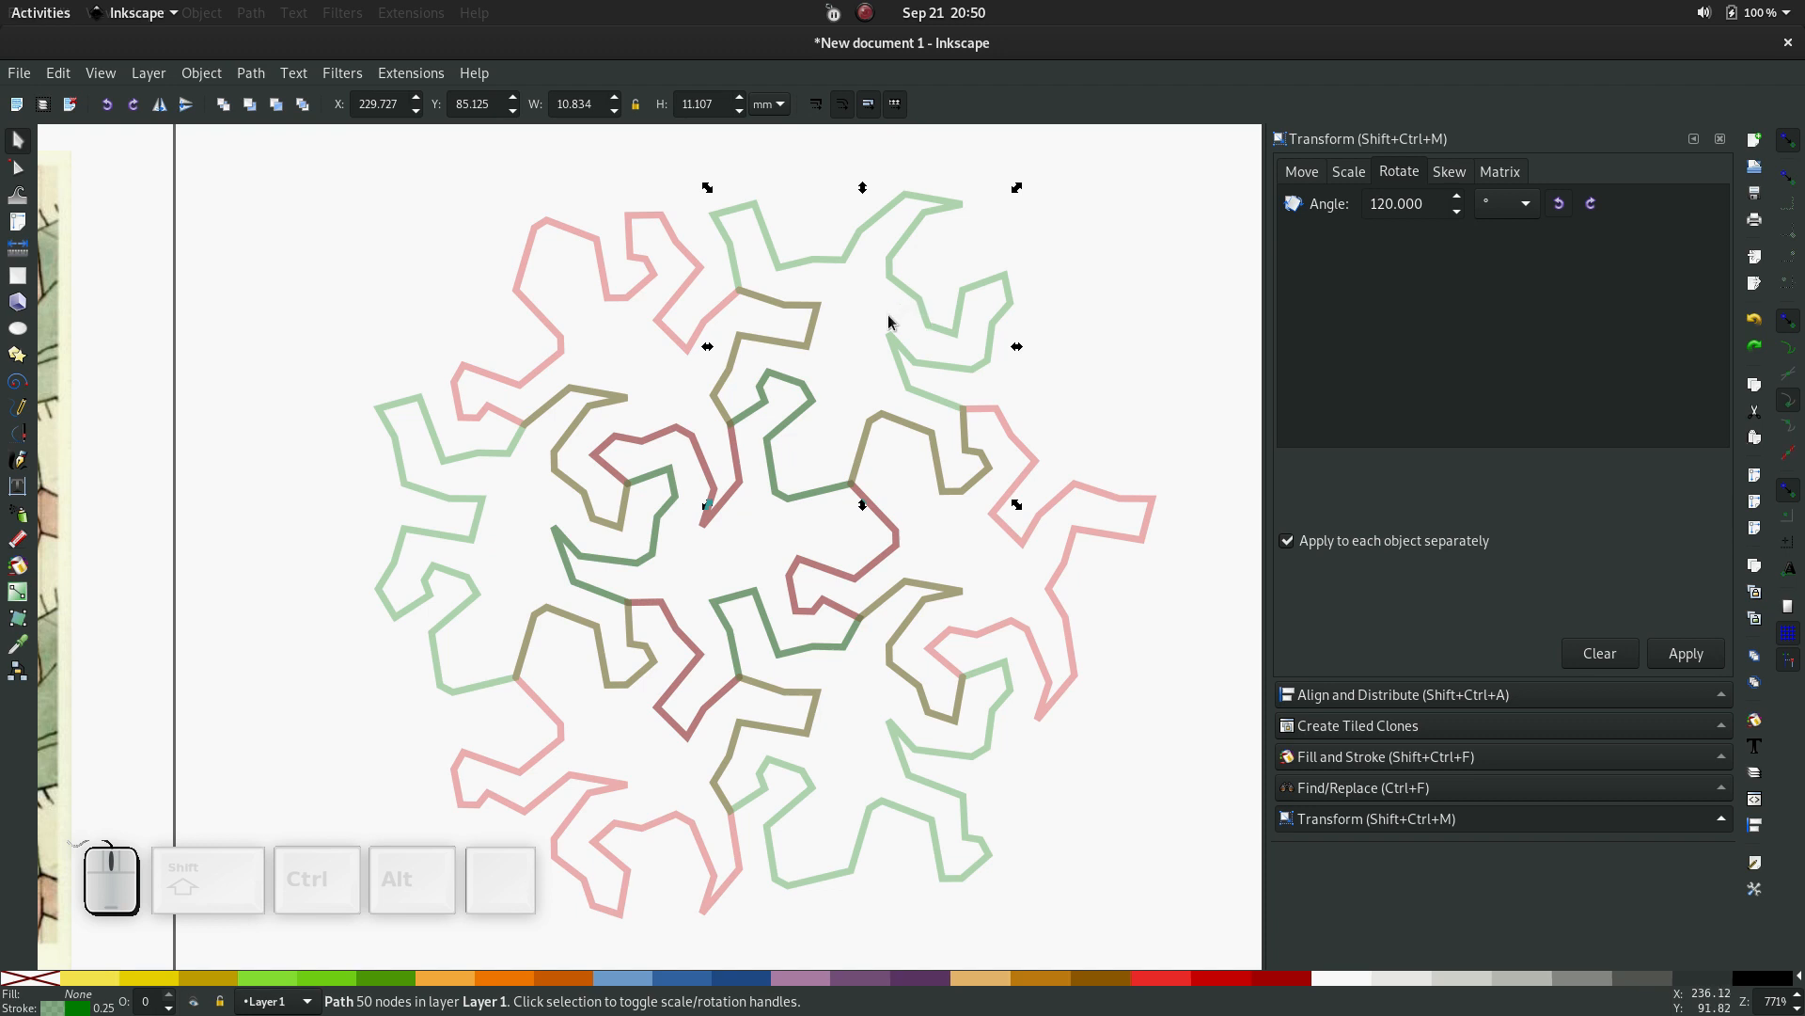
pyautogui.moveTo(500, 457); pyautogui.dragTo(508, 448)
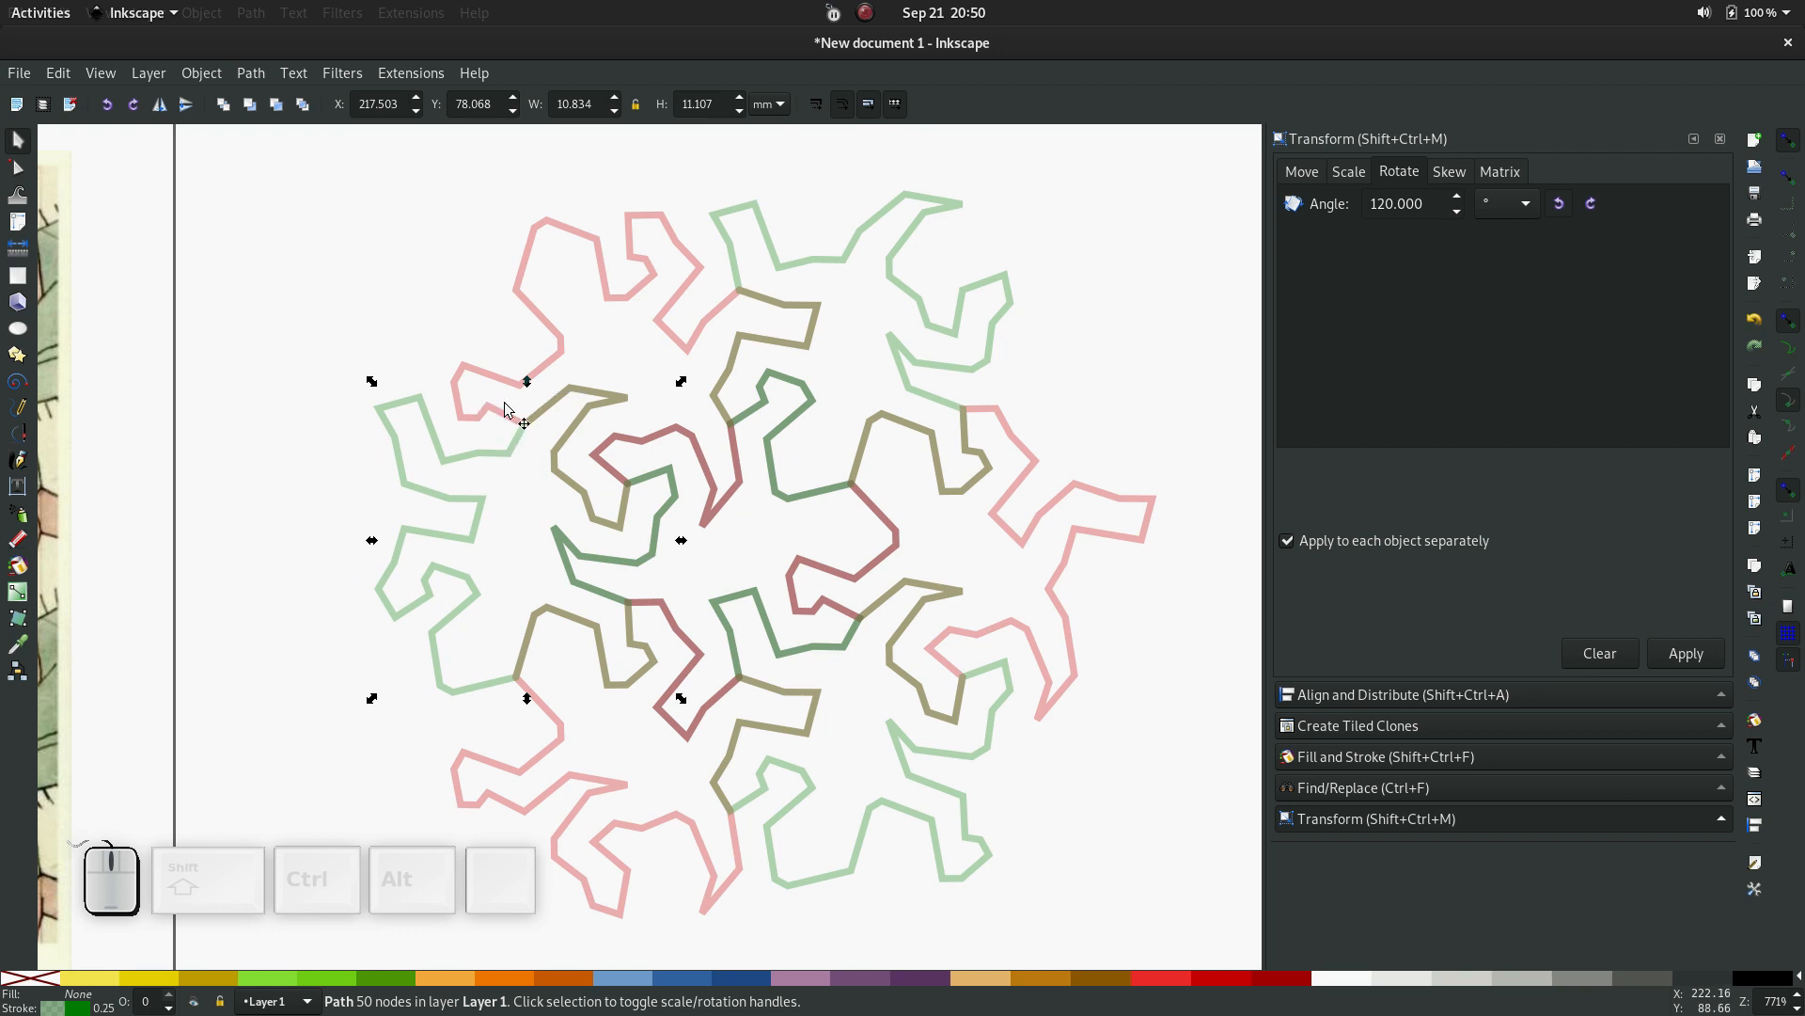
pyautogui.scroll(-1, 835, 534)
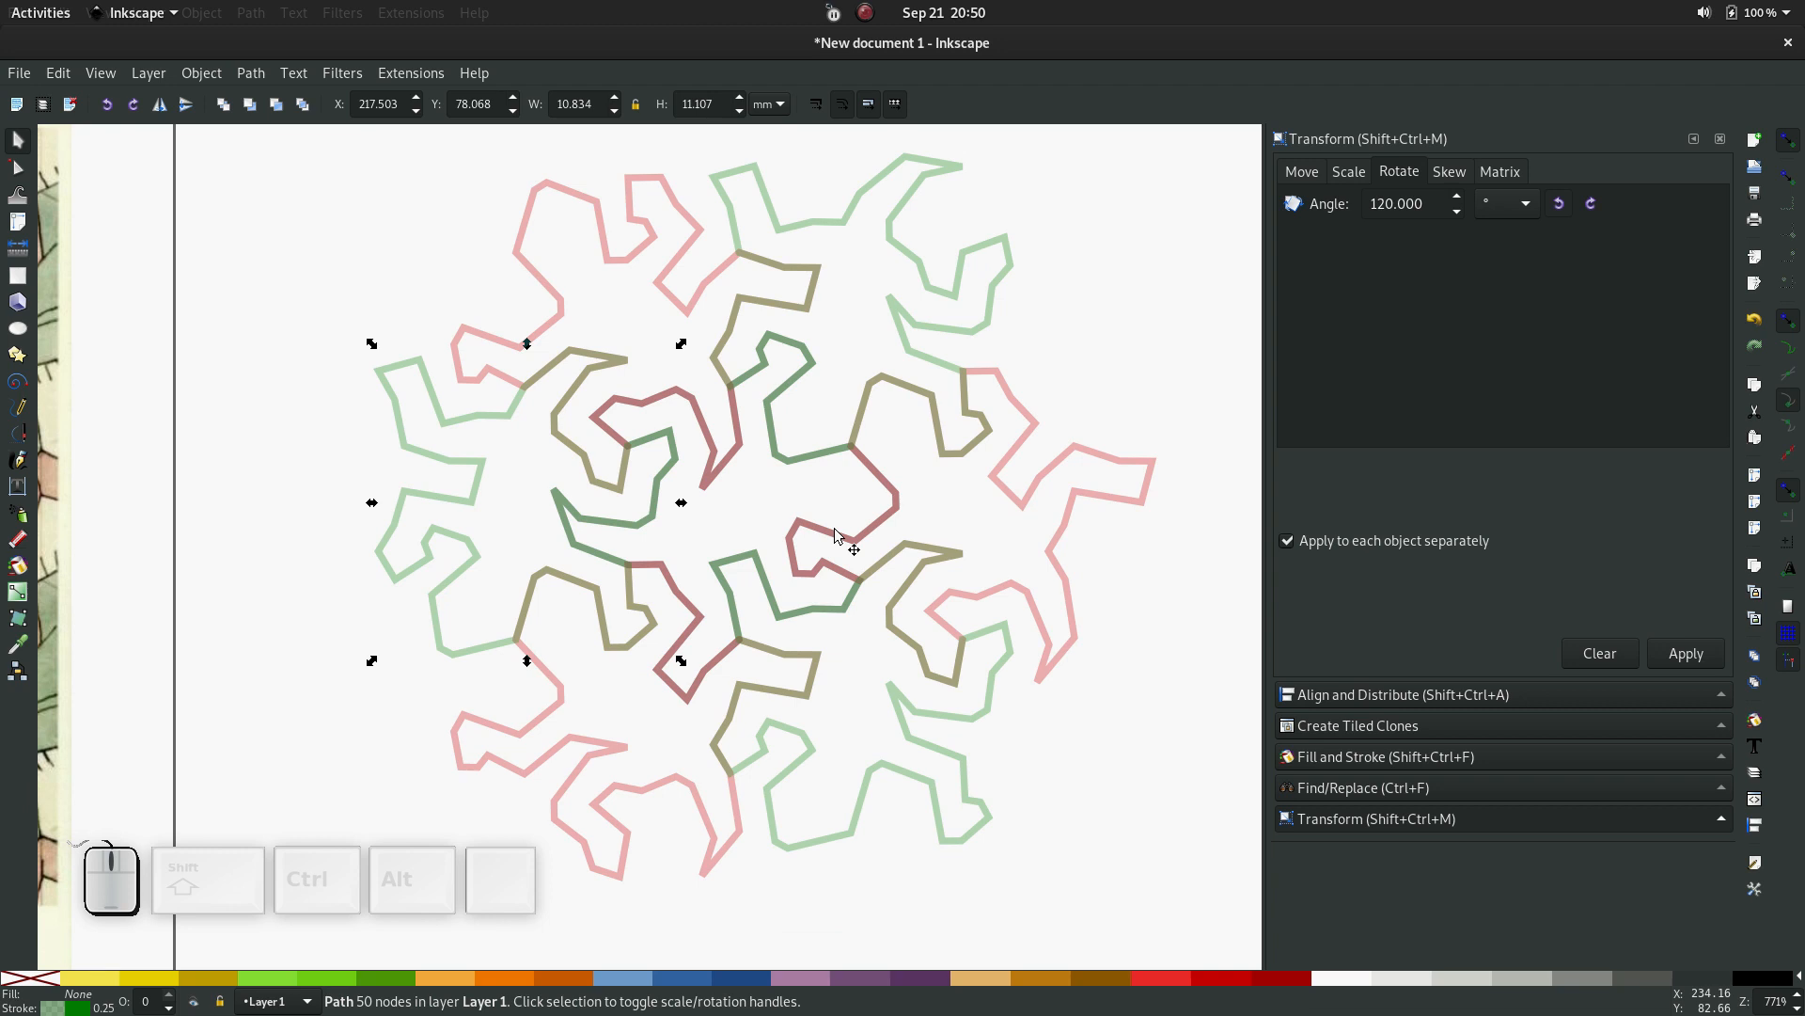
# Switch to Firefox and browse the M.C. Escher symmetry gallery, examining the interlocking animal motifs in the other tessellation drawings
pyautogui.hotkey('alt', 'Tab')
pyautogui.hotkey('alt', 'Tab')
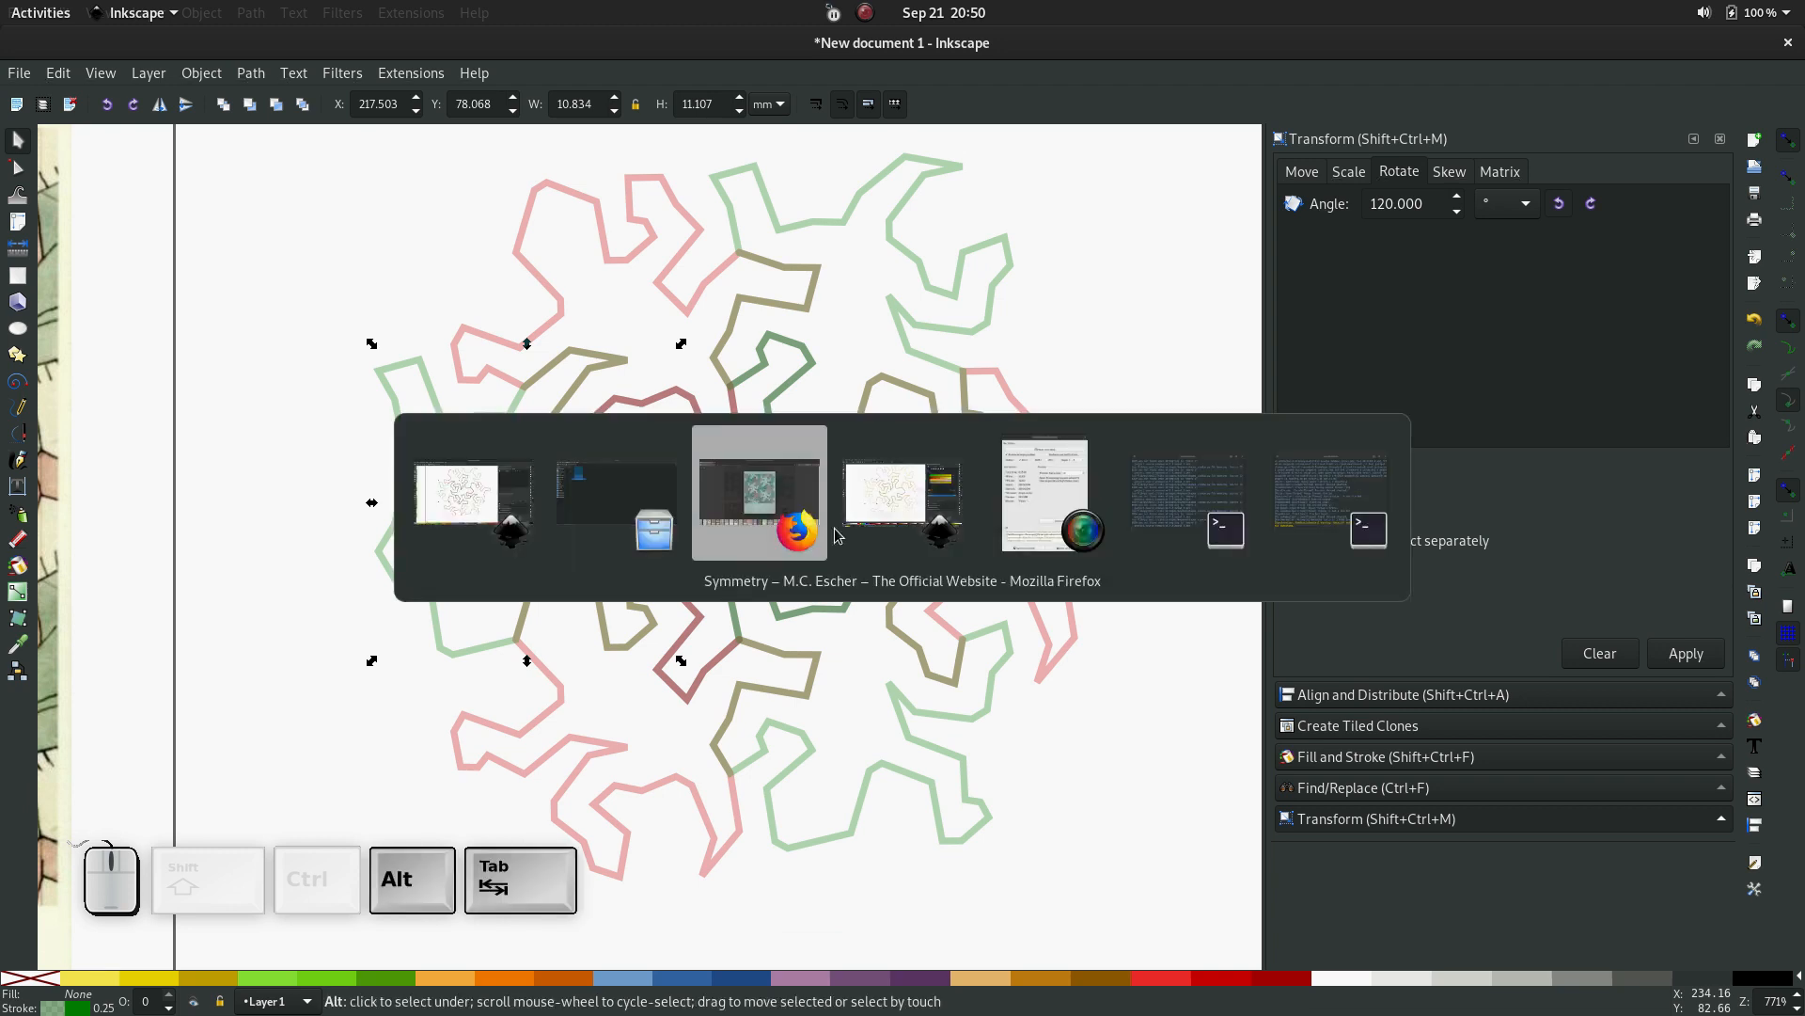
pyautogui.press('Escape')
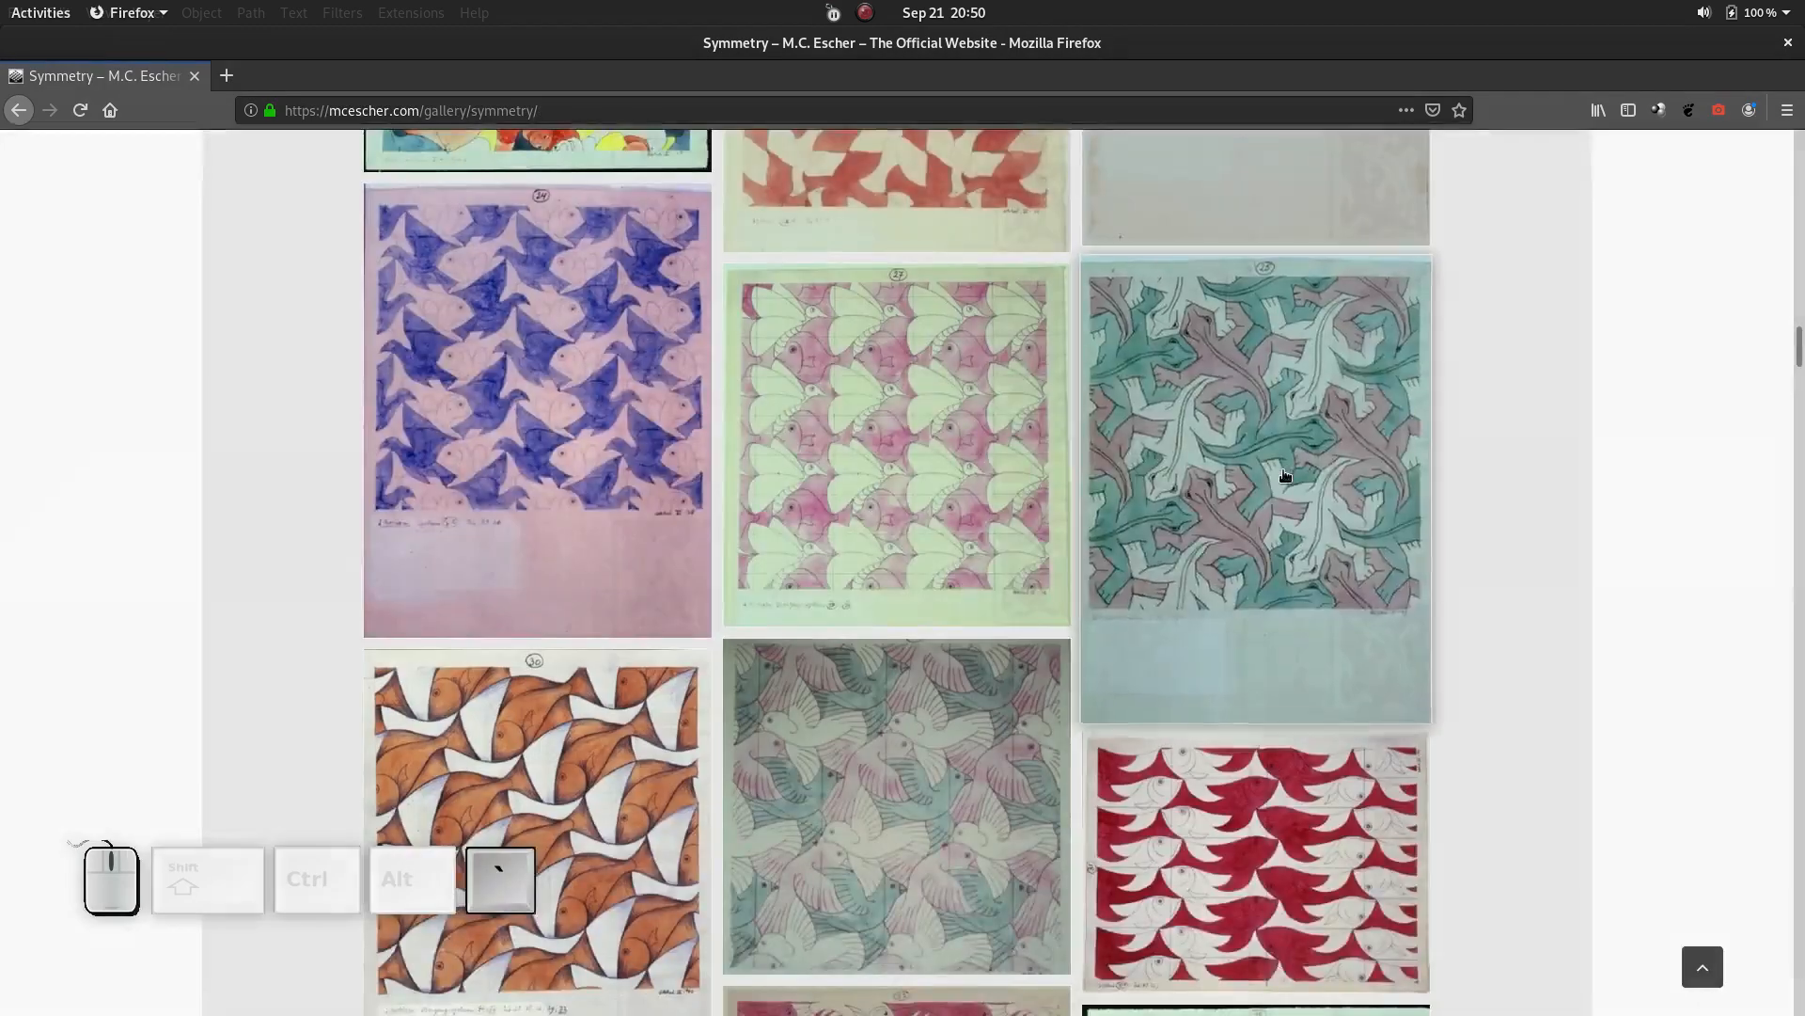
pyautogui.scroll(-2, 1284, 475)
pyautogui.scroll(-7, 1285, 474)
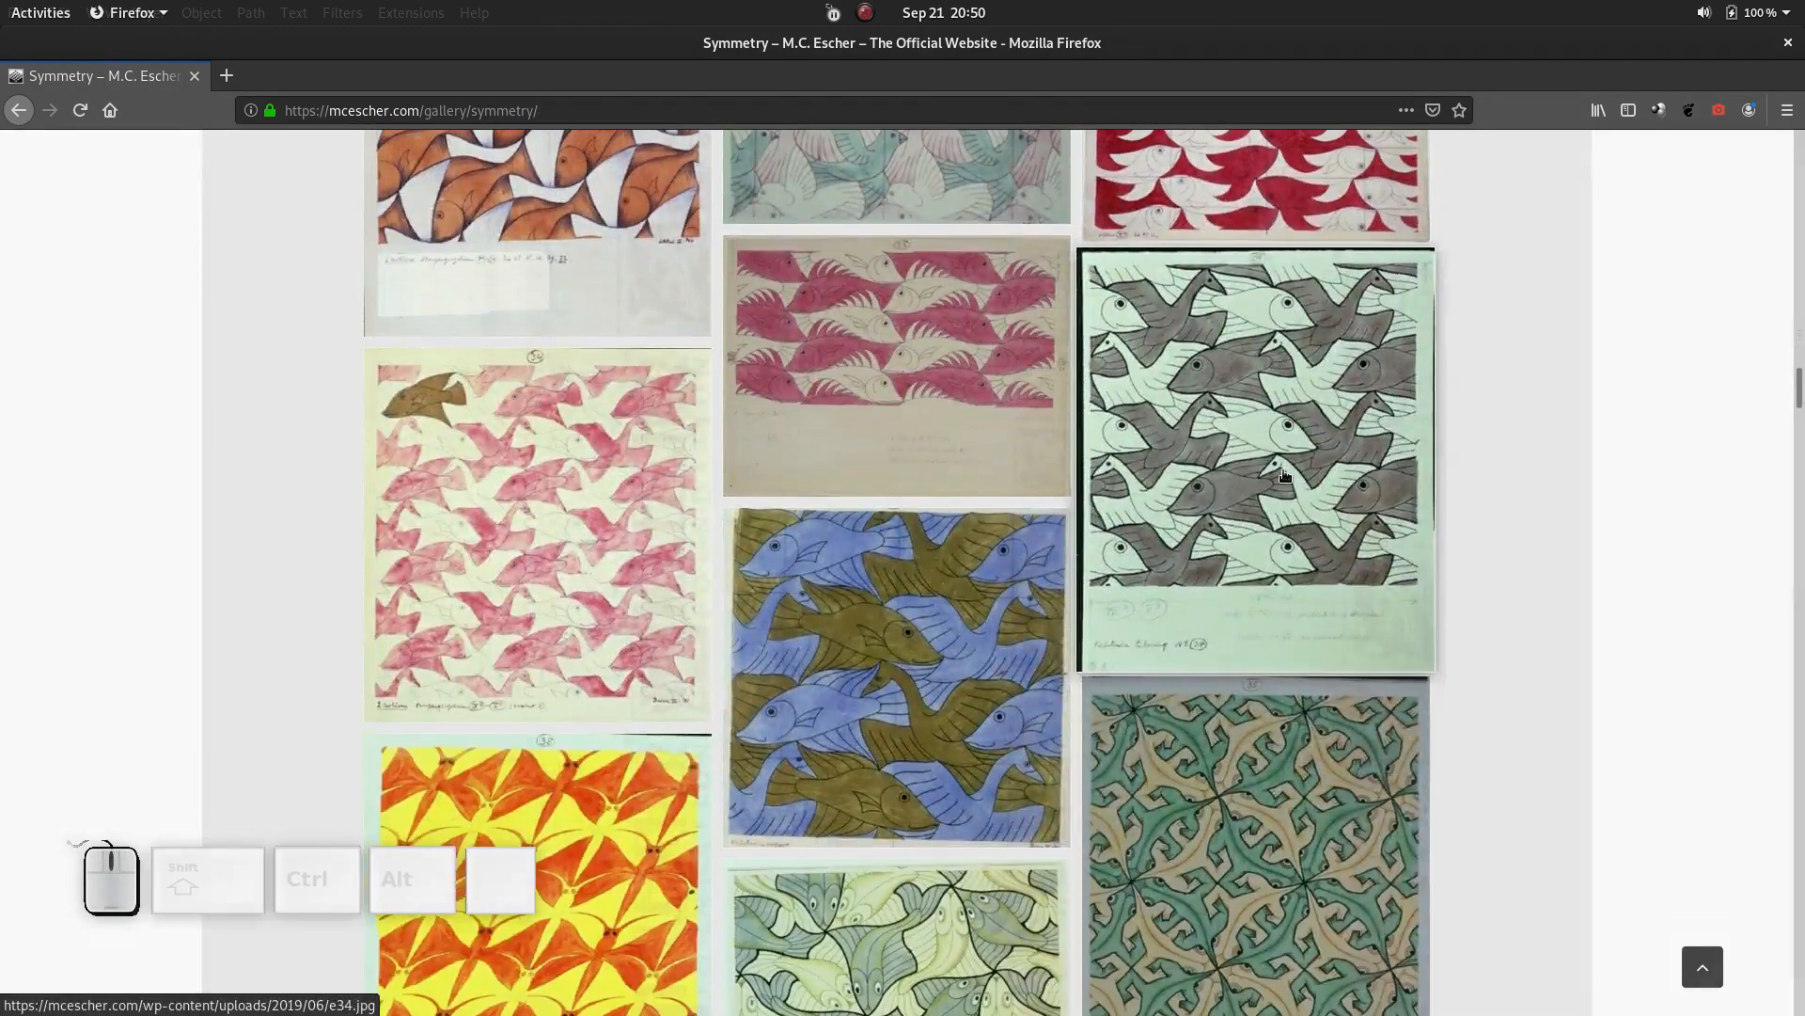
pyautogui.scroll(-2, 1284, 475)
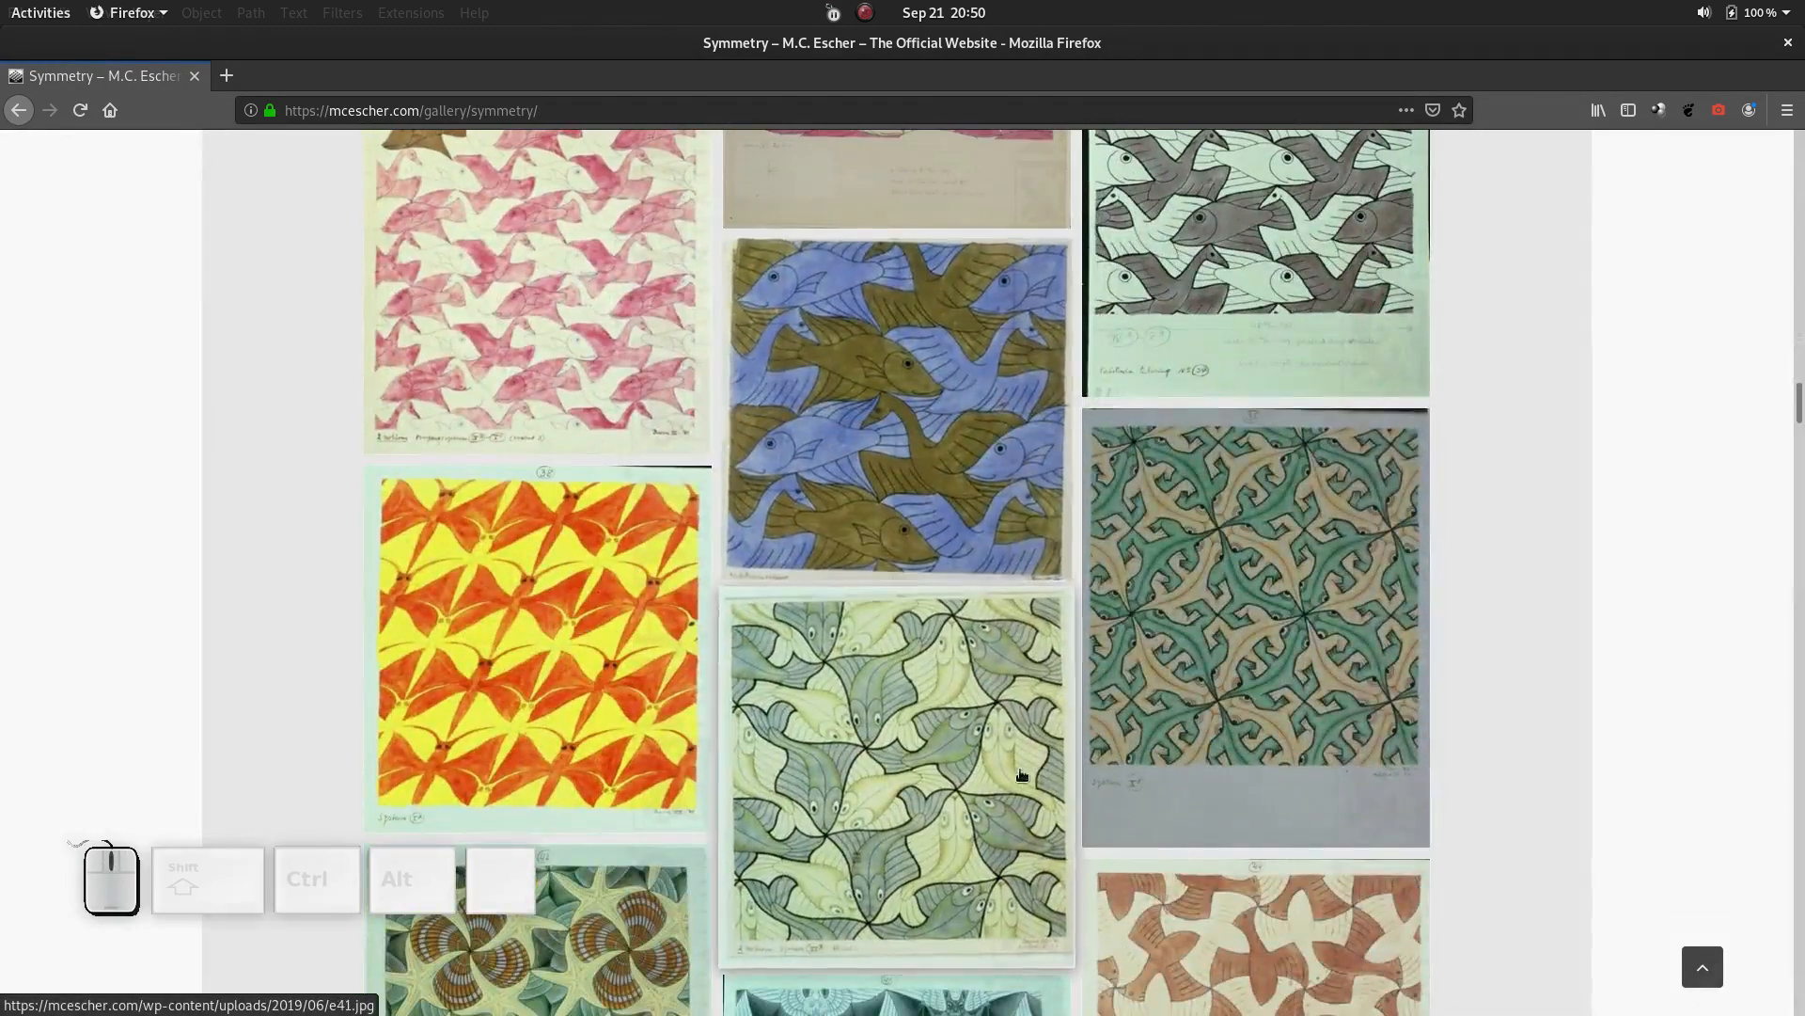
pyautogui.scroll(-2, 1190, 661)
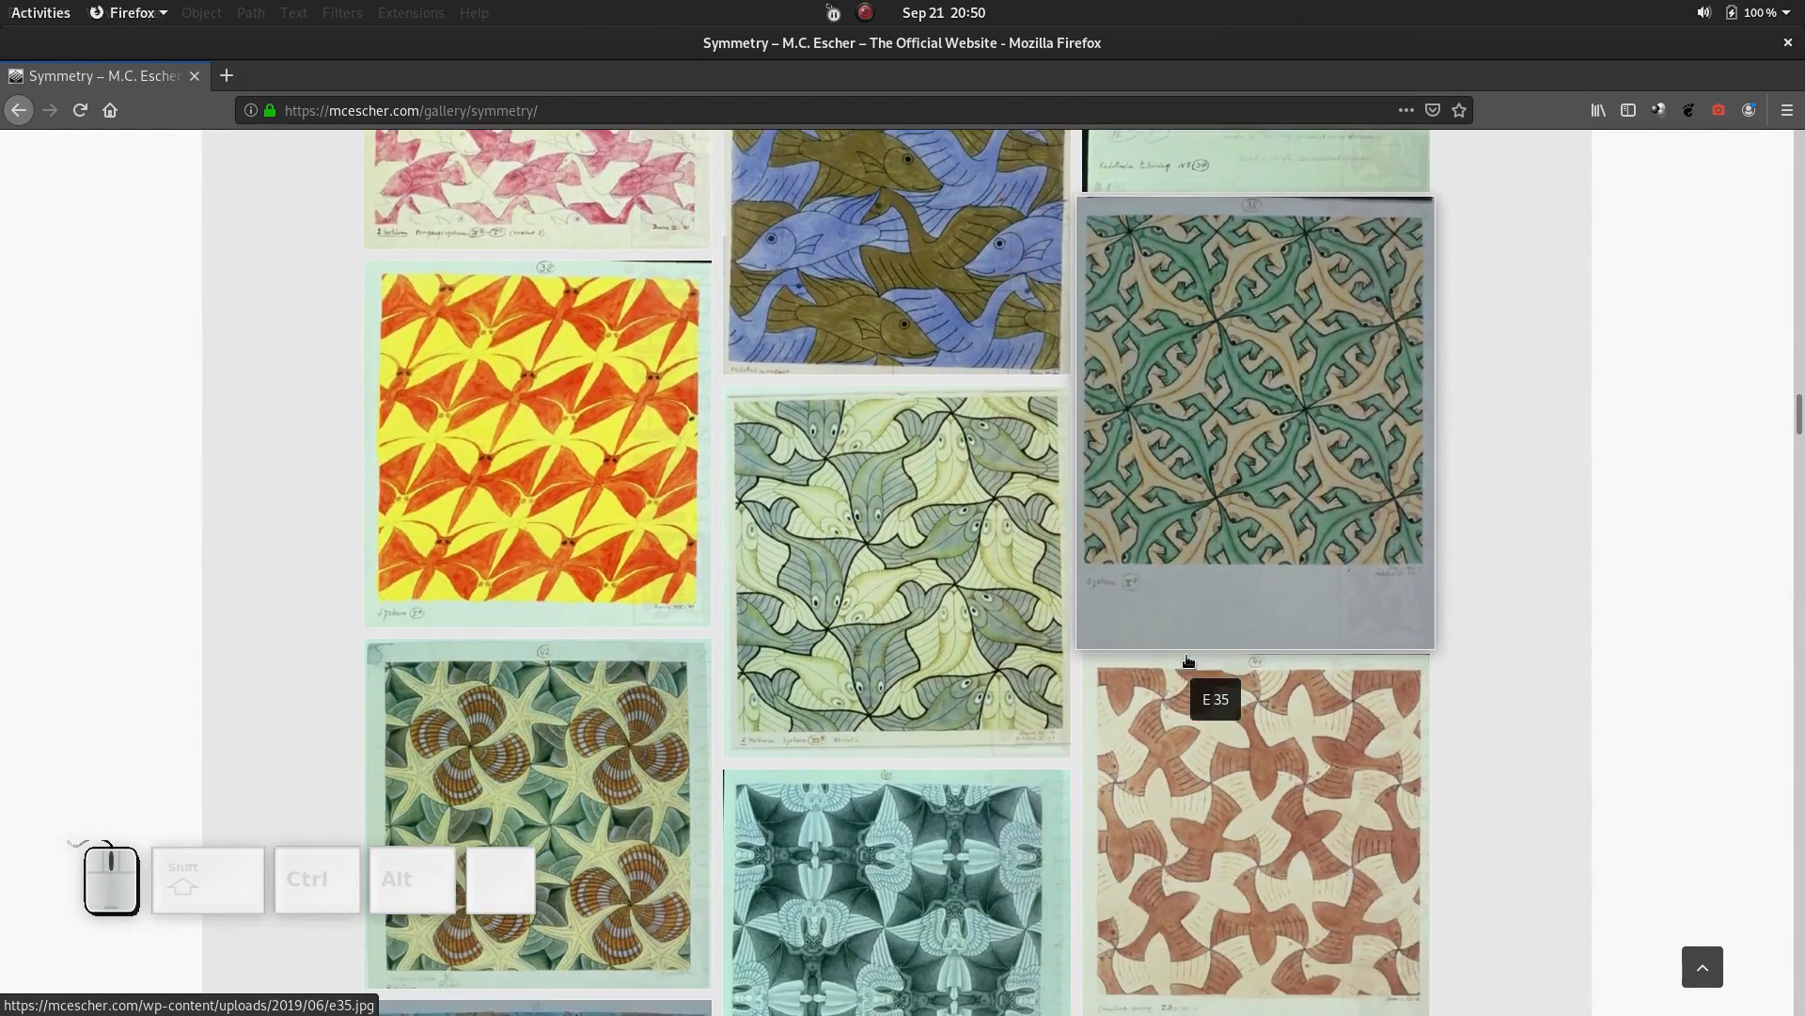
pyautogui.scroll(-1, 1187, 662)
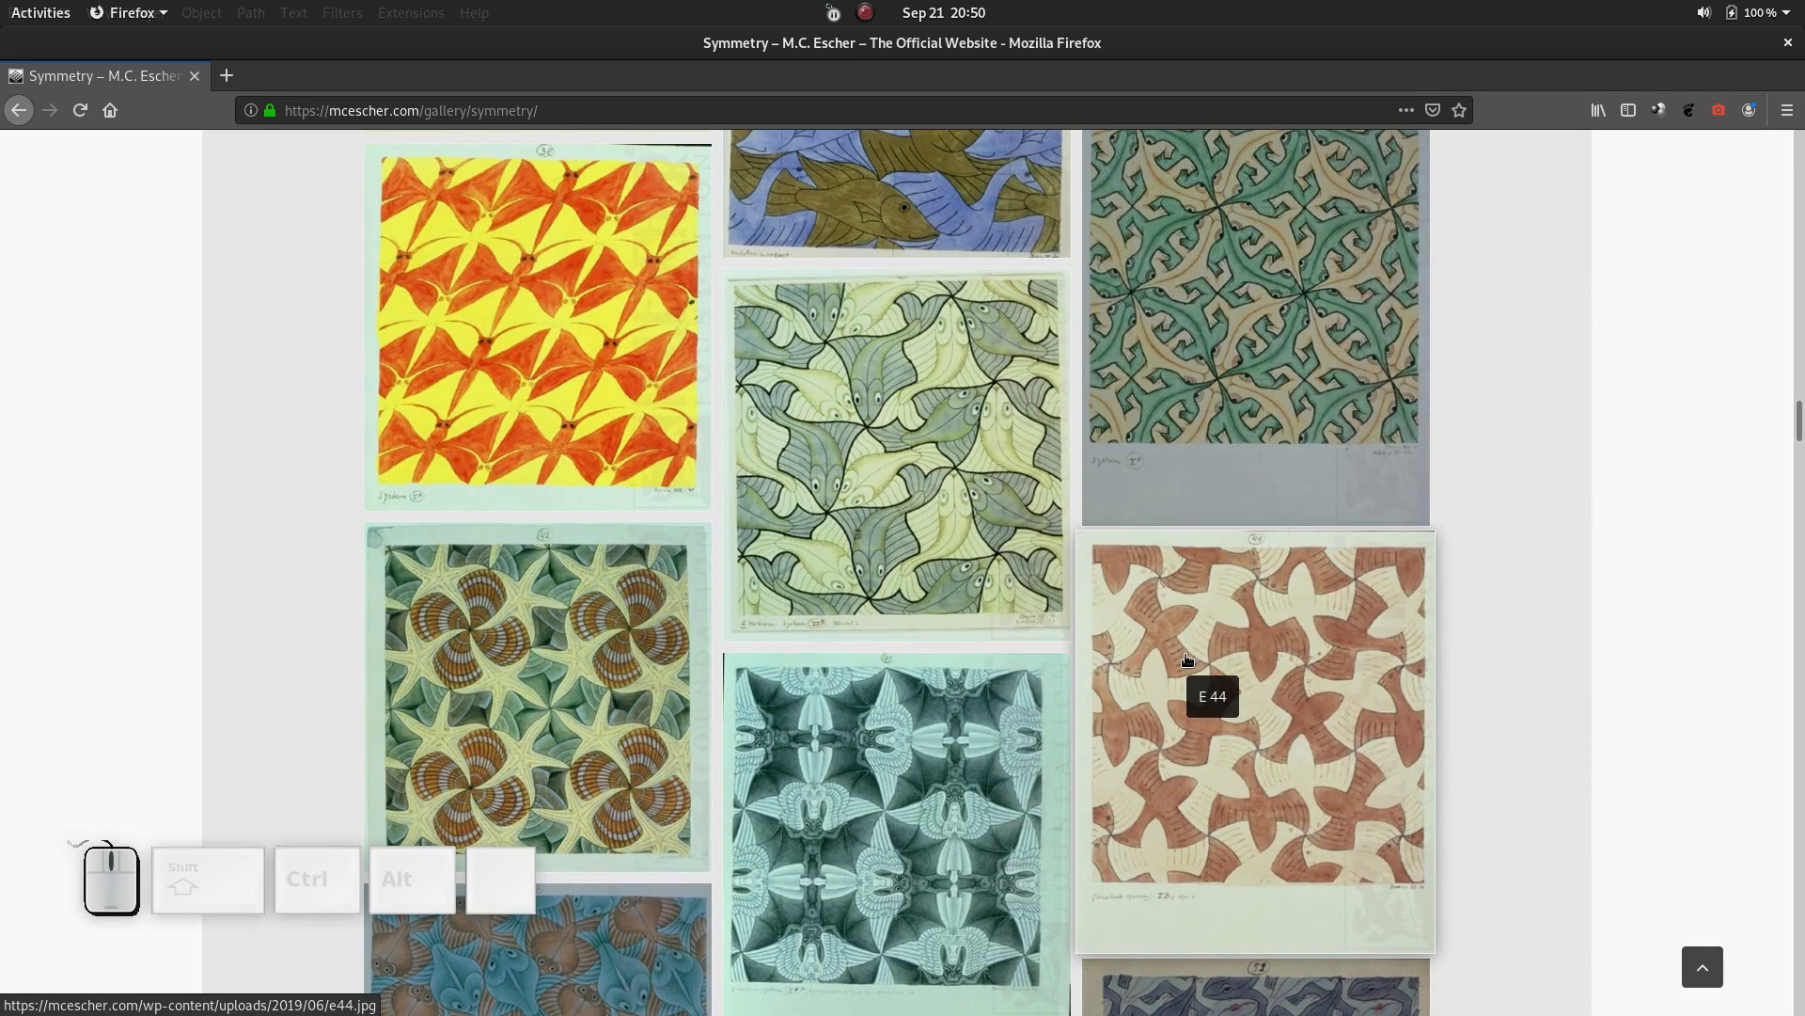
pyautogui.scroll(-1, 1188, 659)
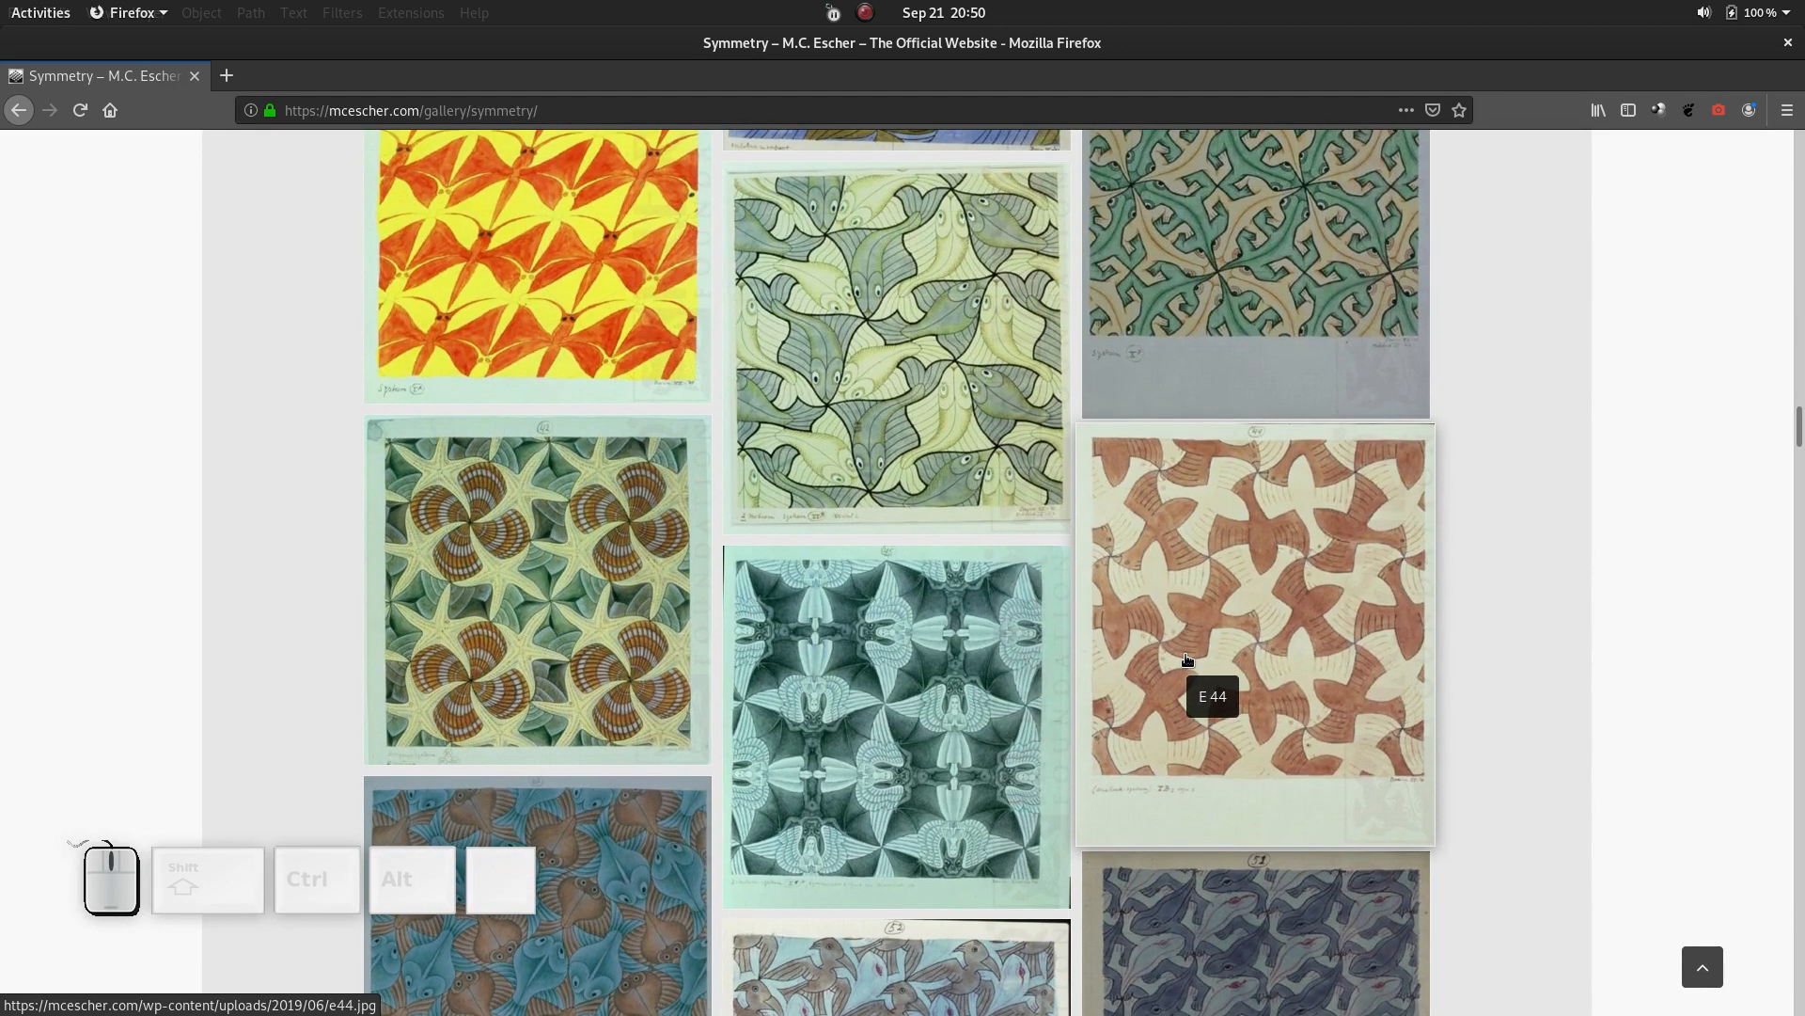
pyautogui.scroll(-2, 1221, 633)
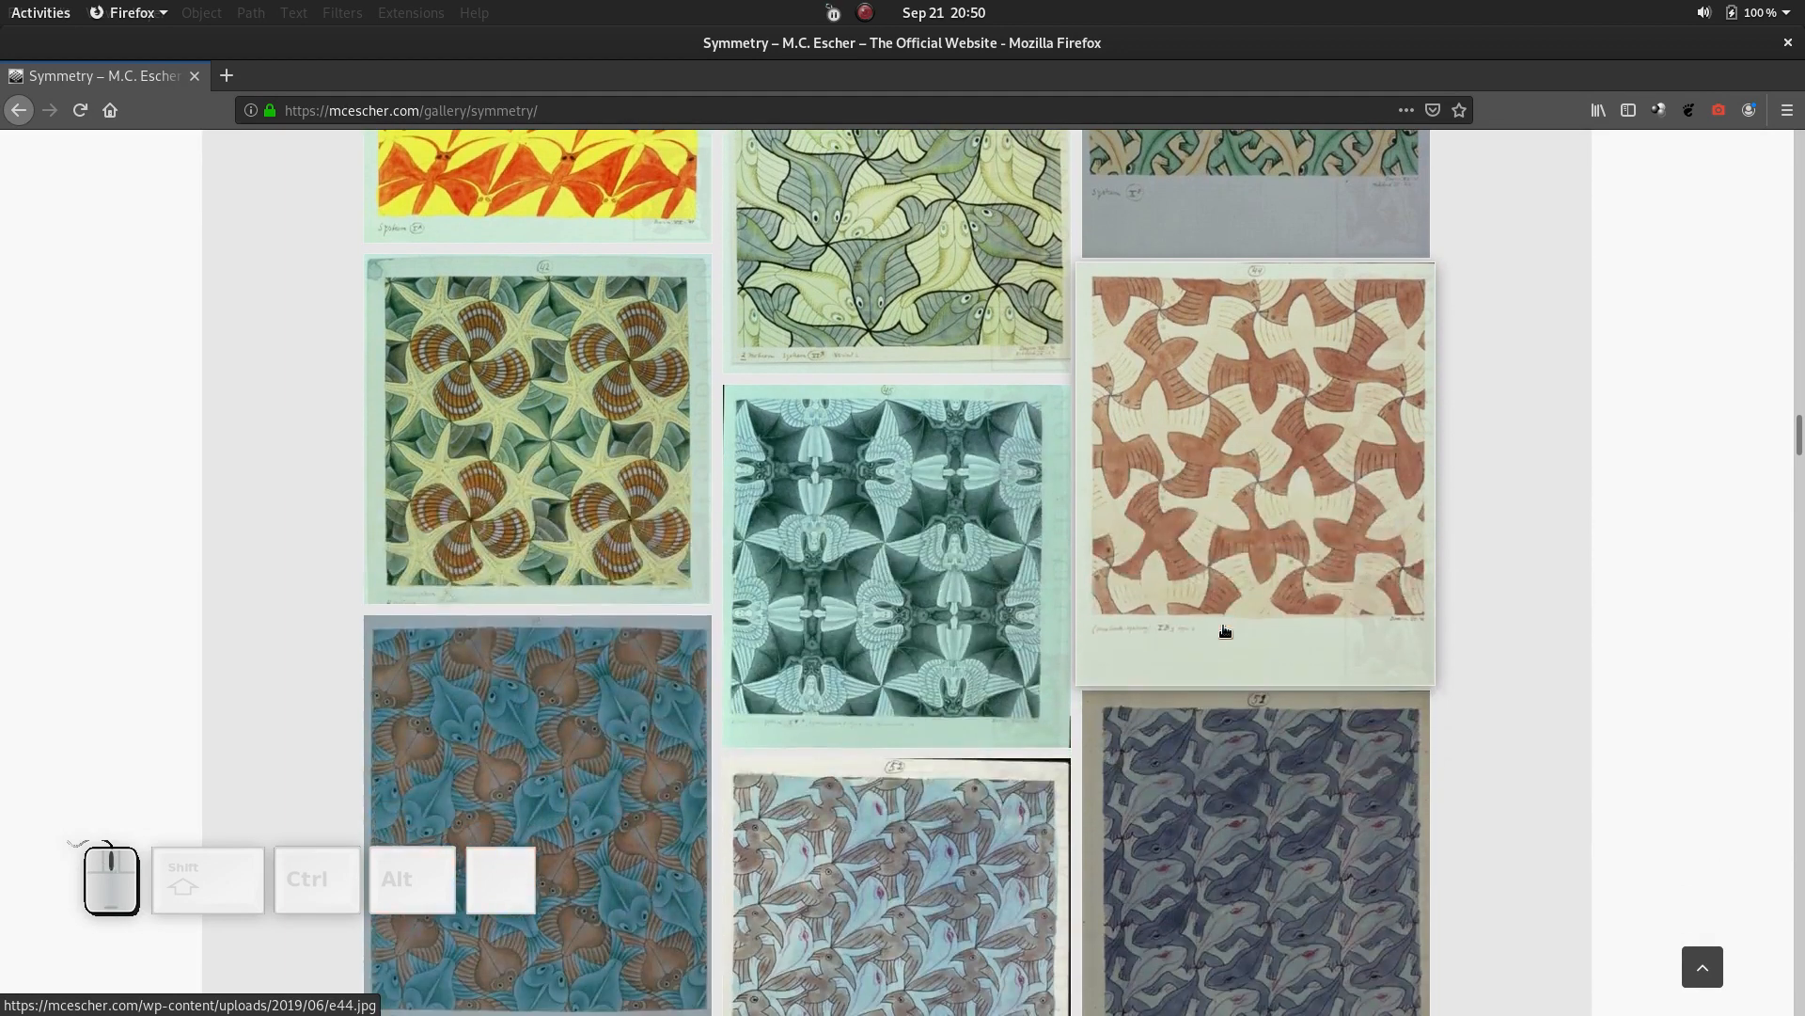
pyautogui.scroll(-2, 1225, 630)
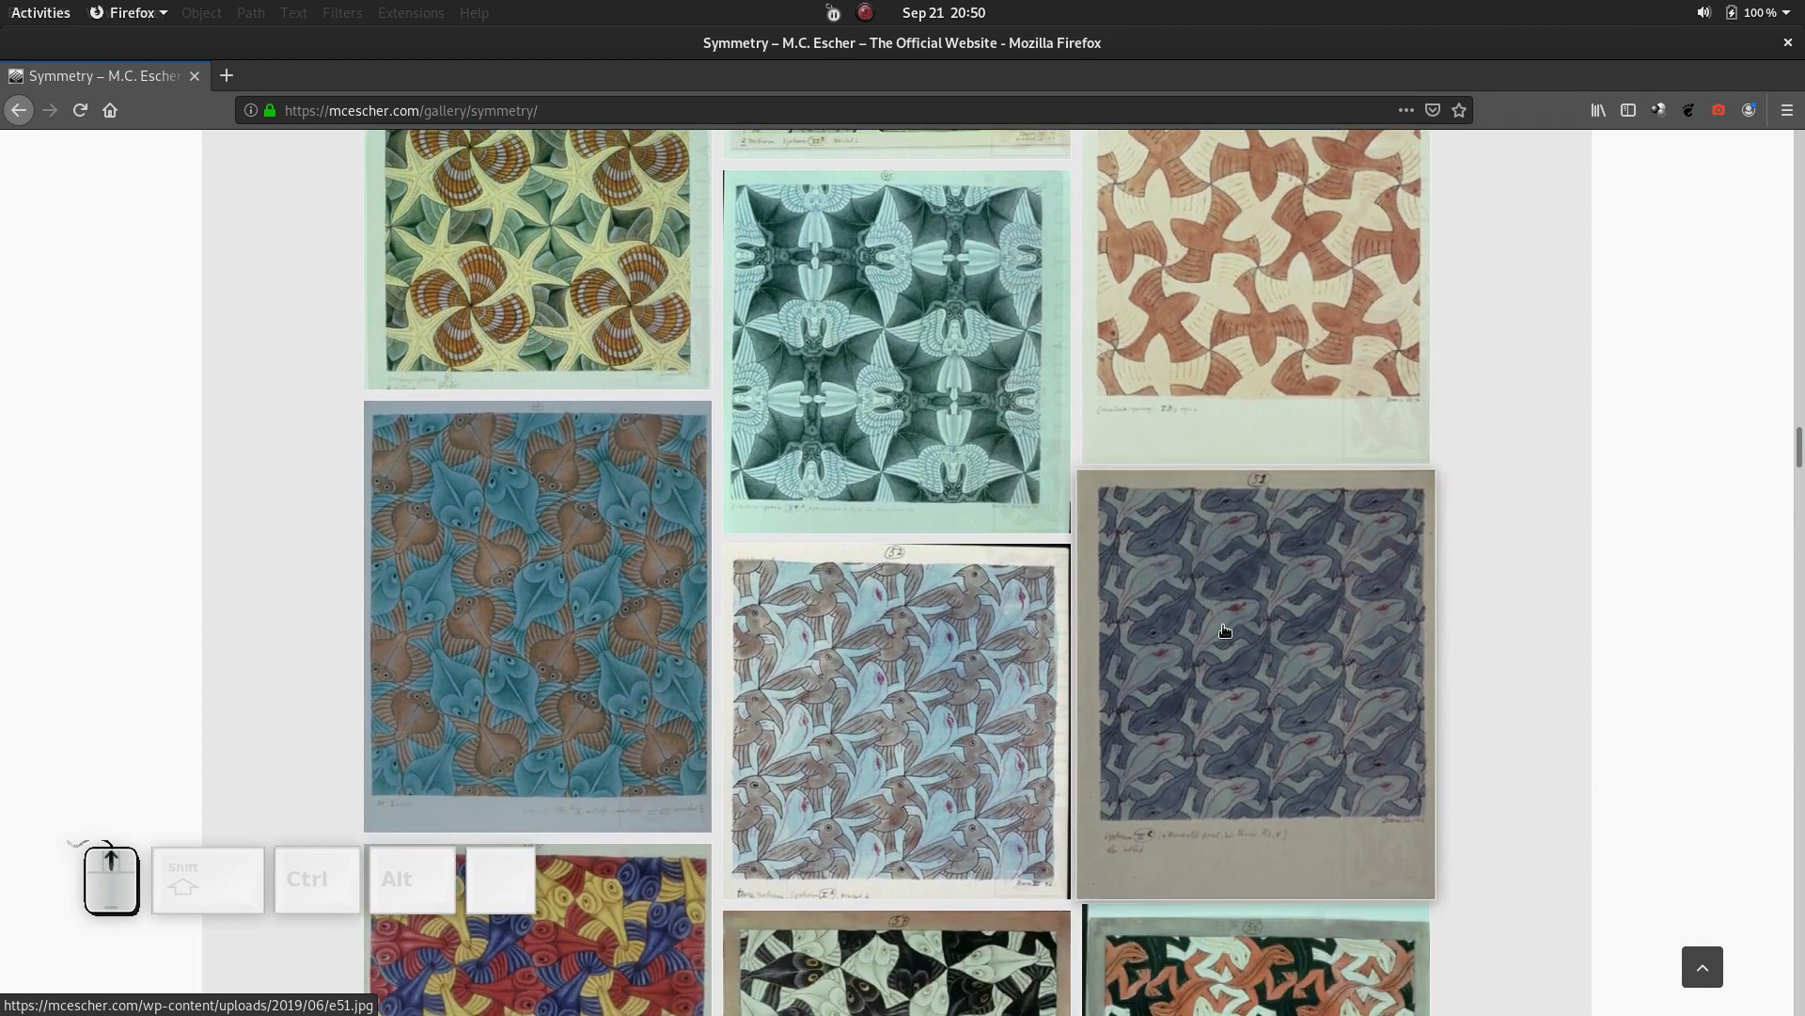
pyautogui.scroll(2, 1224, 630)
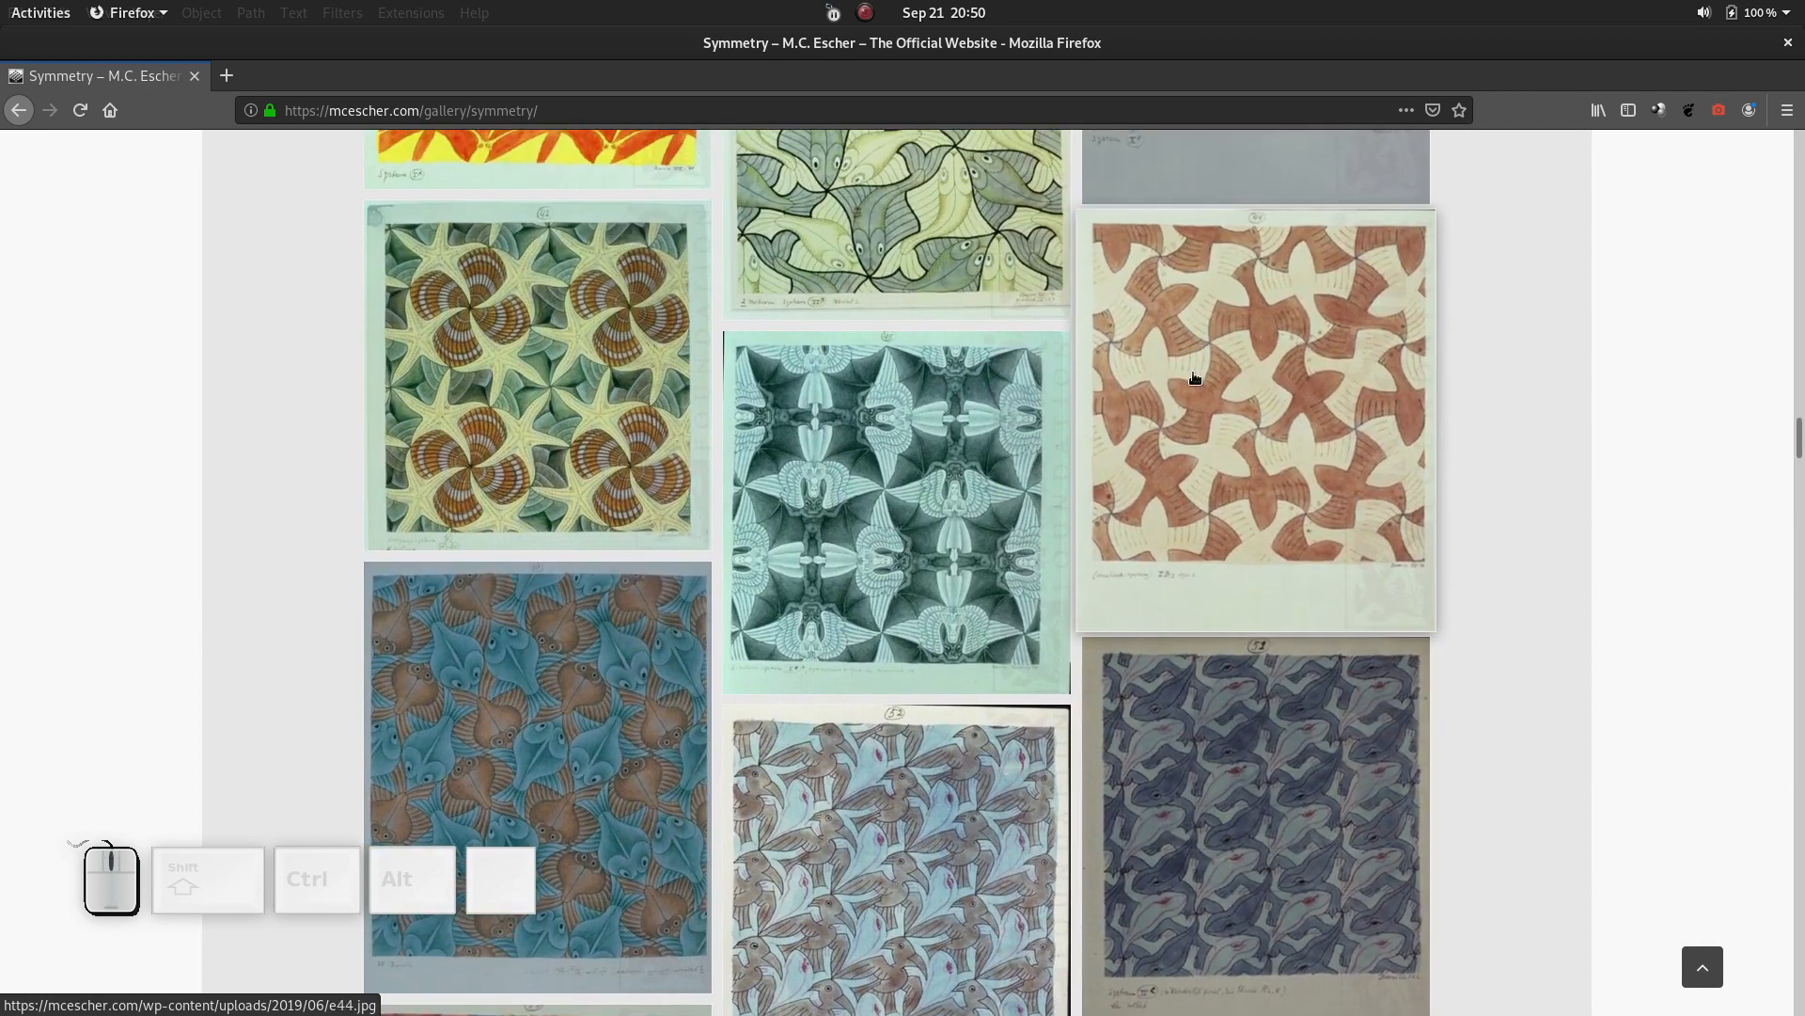
pyautogui.scroll(-2, 1258, 436)
pyautogui.scroll(4, 1257, 435)
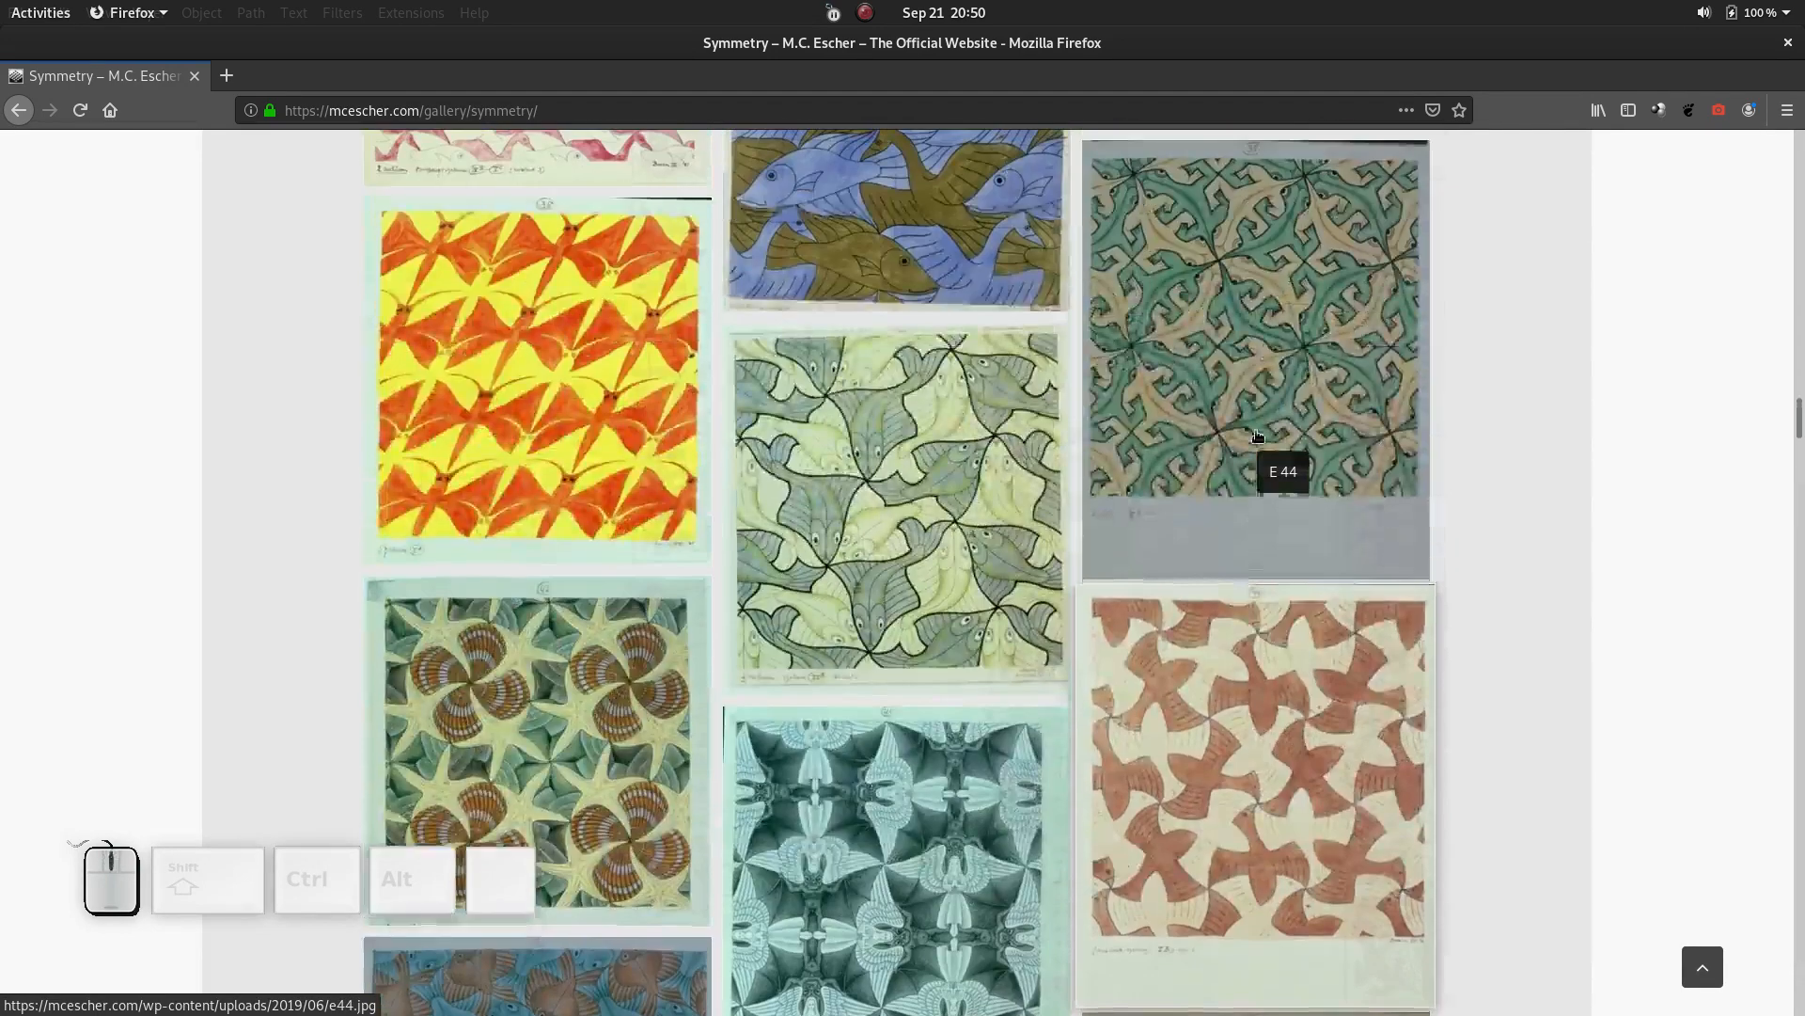
pyautogui.scroll(6, 1258, 435)
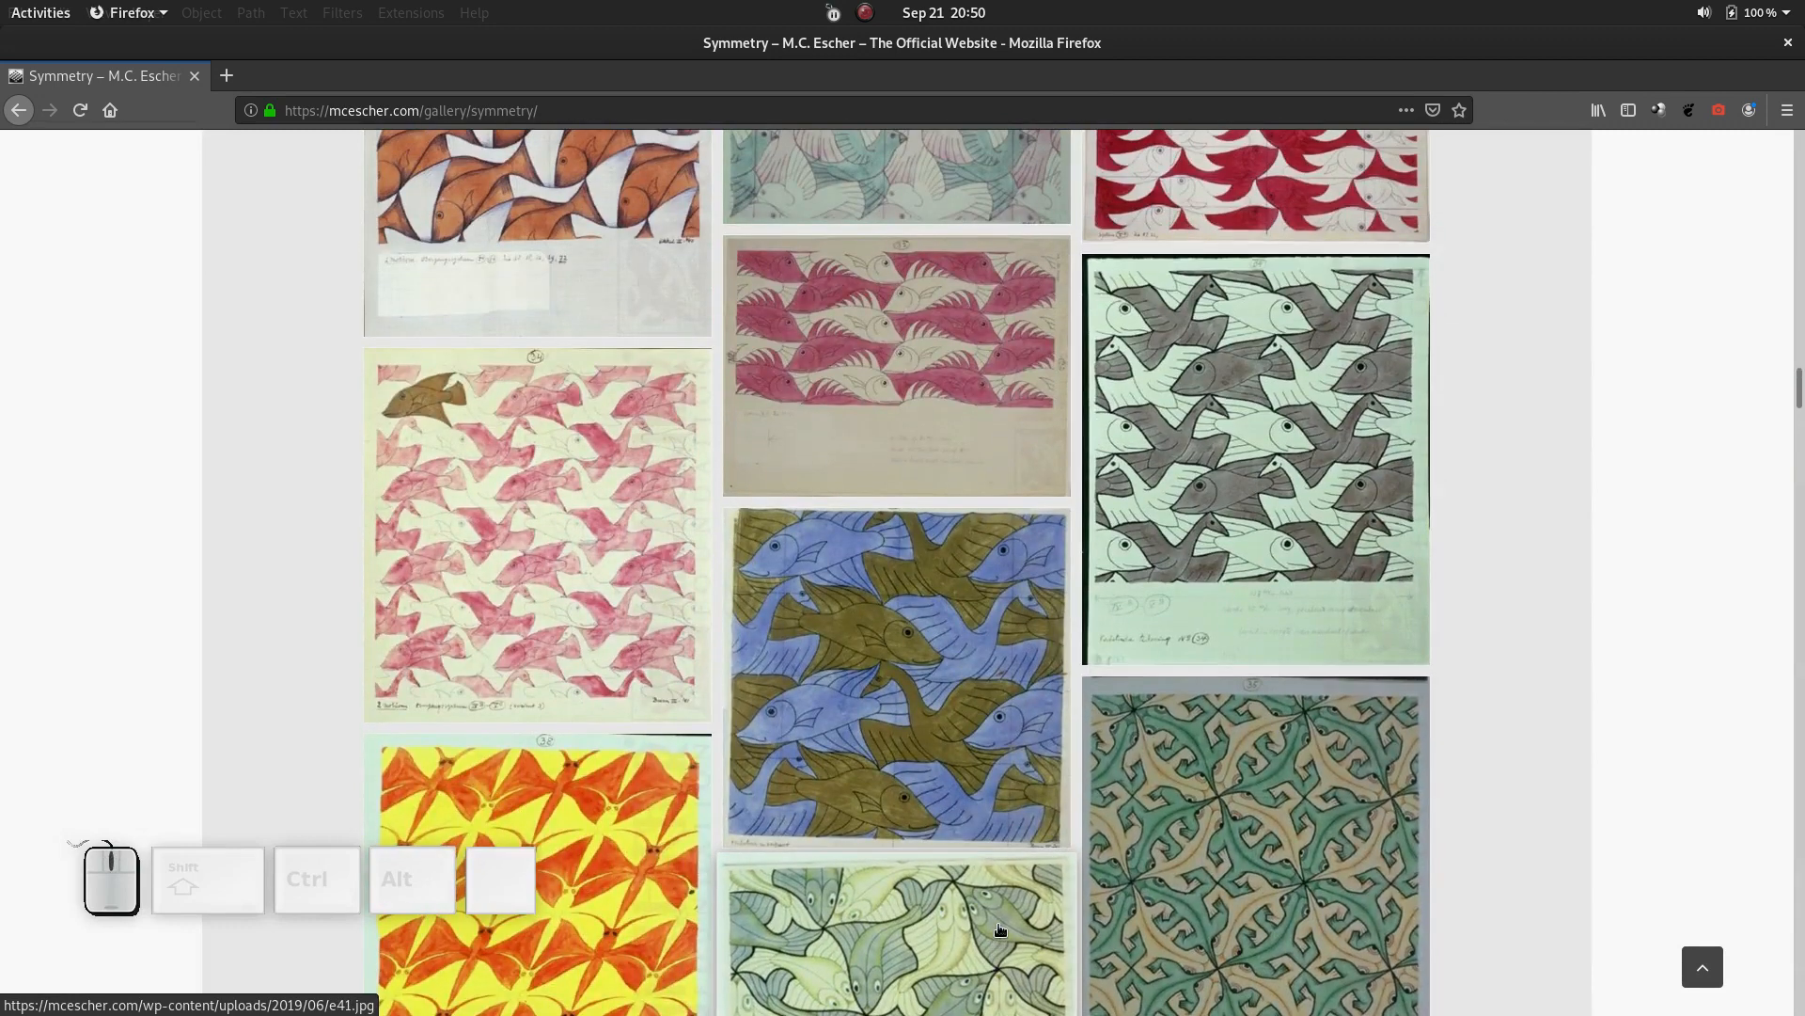
pyautogui.scroll(5, 1000, 930)
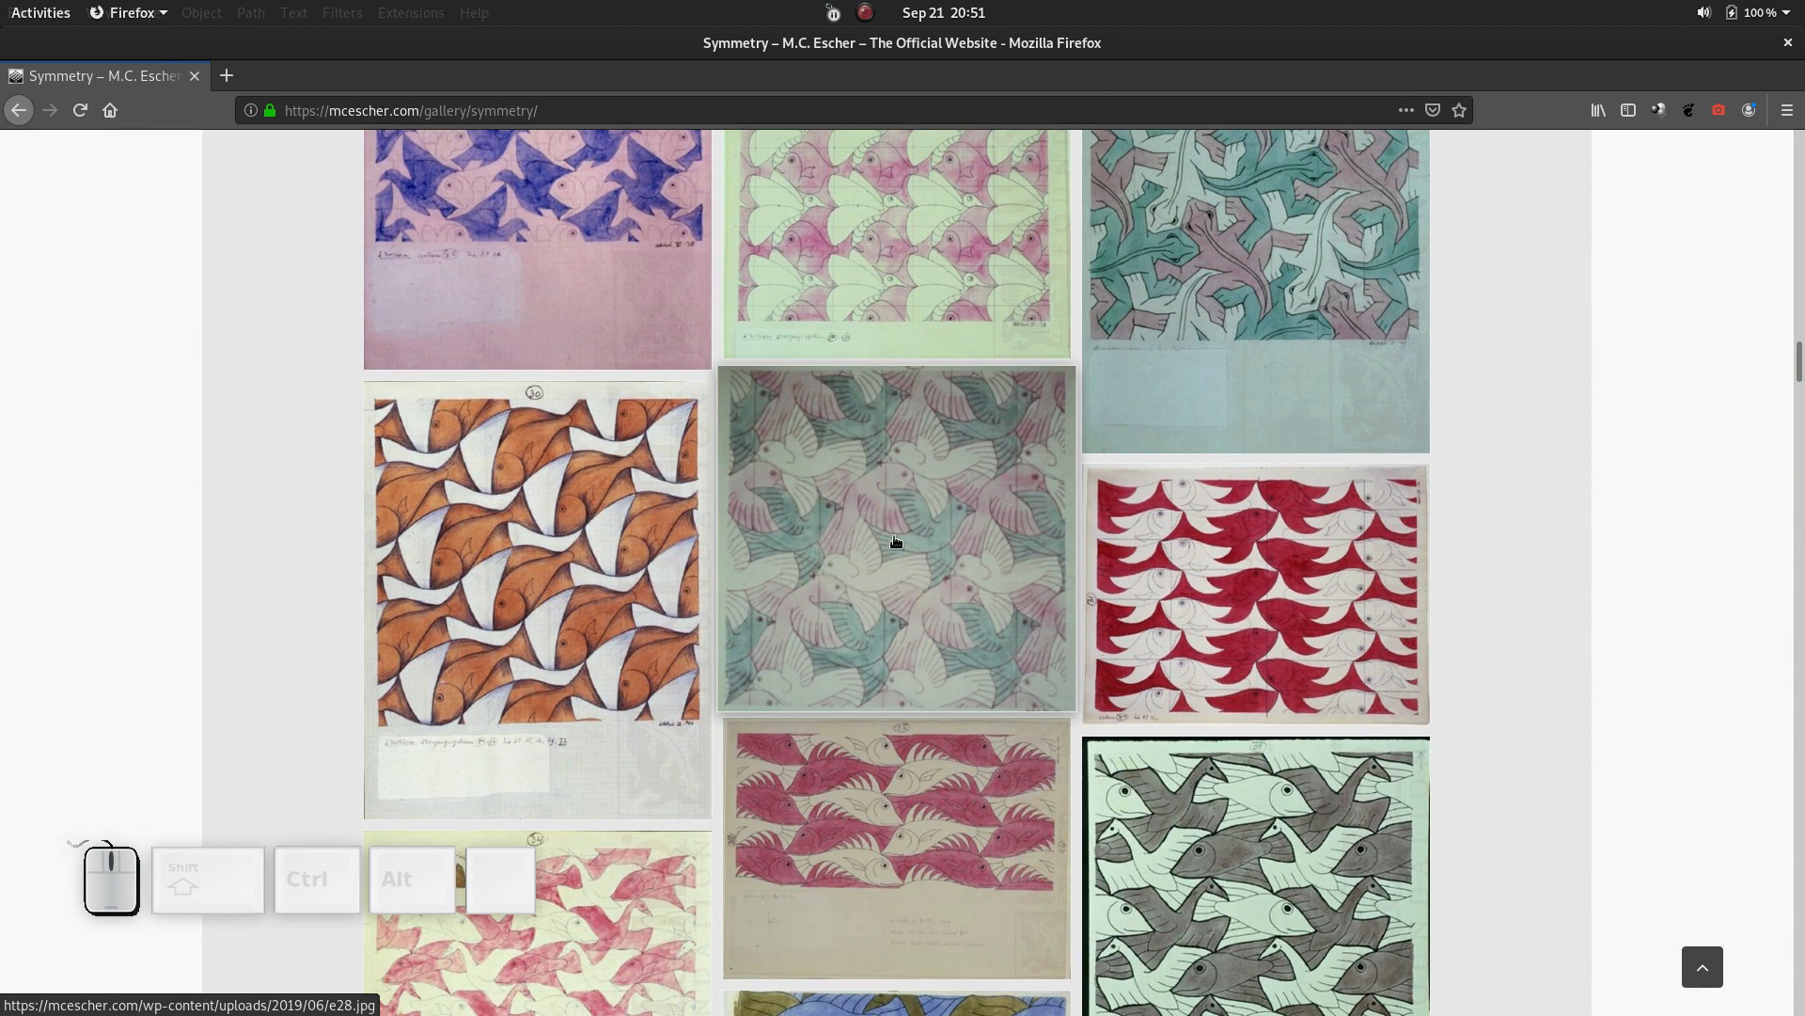
pyautogui.scroll(2, 896, 542)
pyautogui.scroll(1, 940, 504)
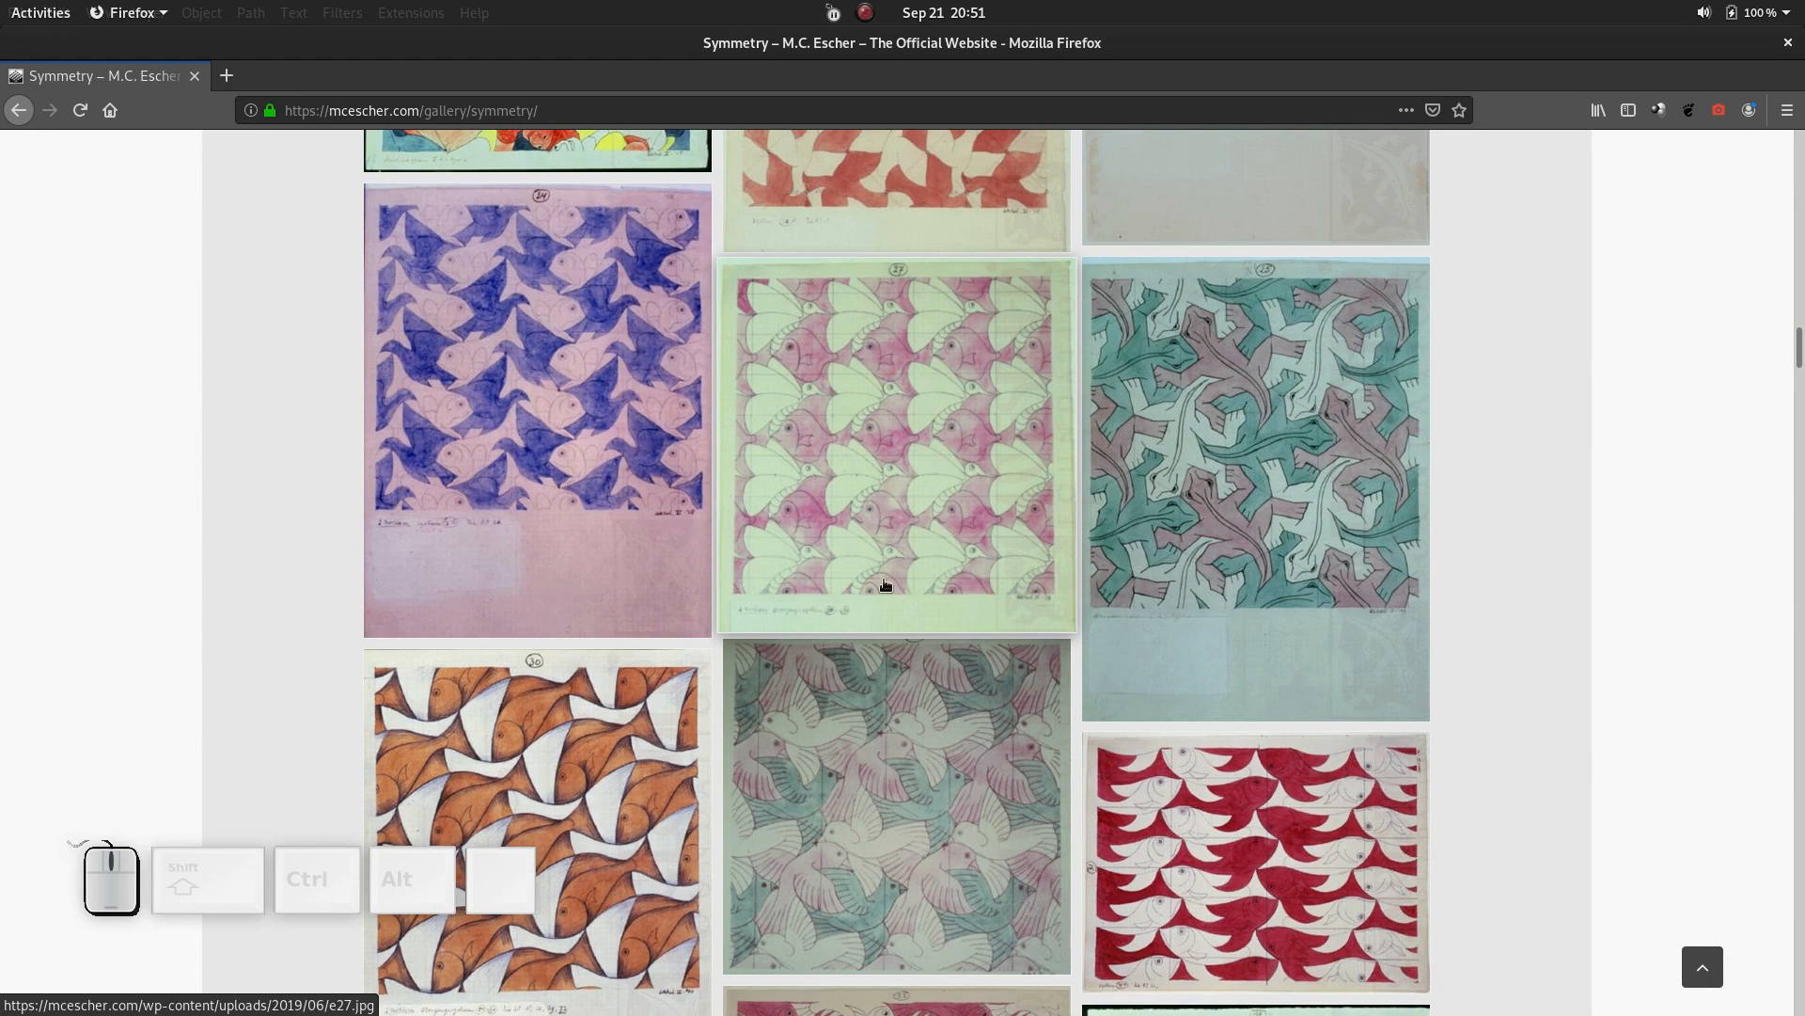
pyautogui.scroll(2, 856, 502)
pyautogui.scroll(3, 859, 500)
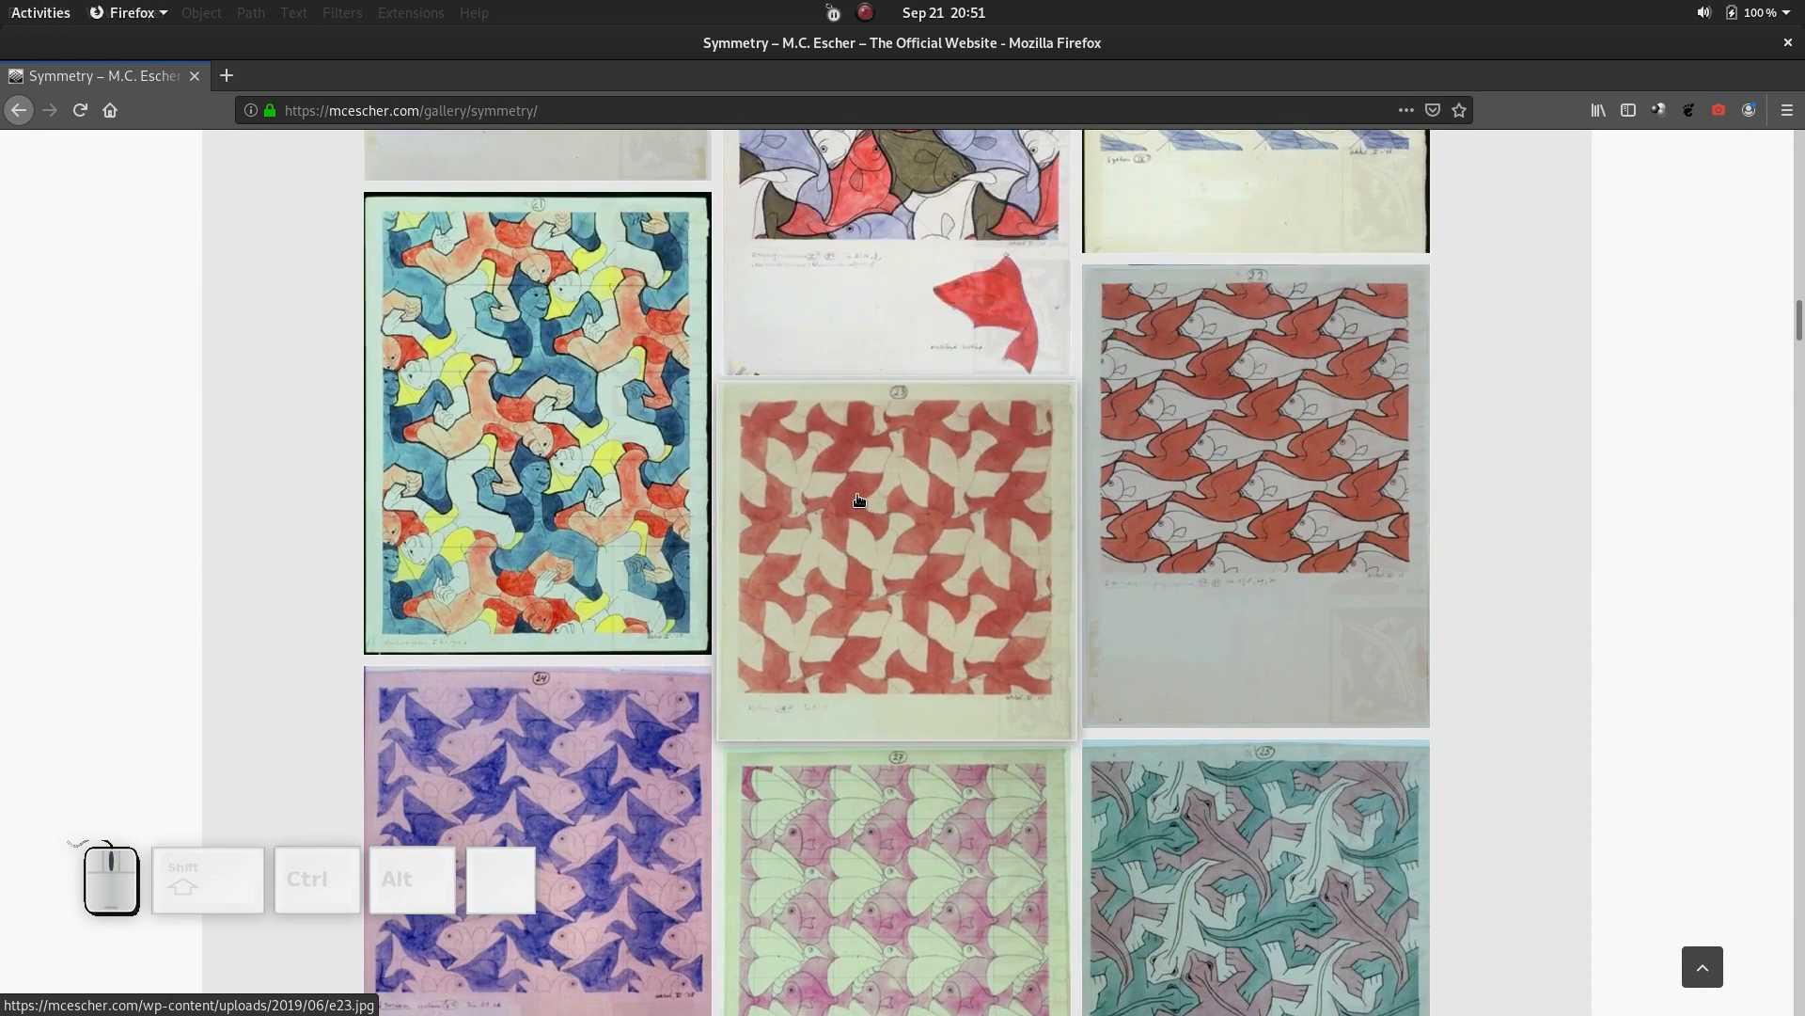
# View the red-and-white bird tessellation numbered 23 enlarged, close it and switch back to the Inkscape document
pyautogui.click(954, 597)
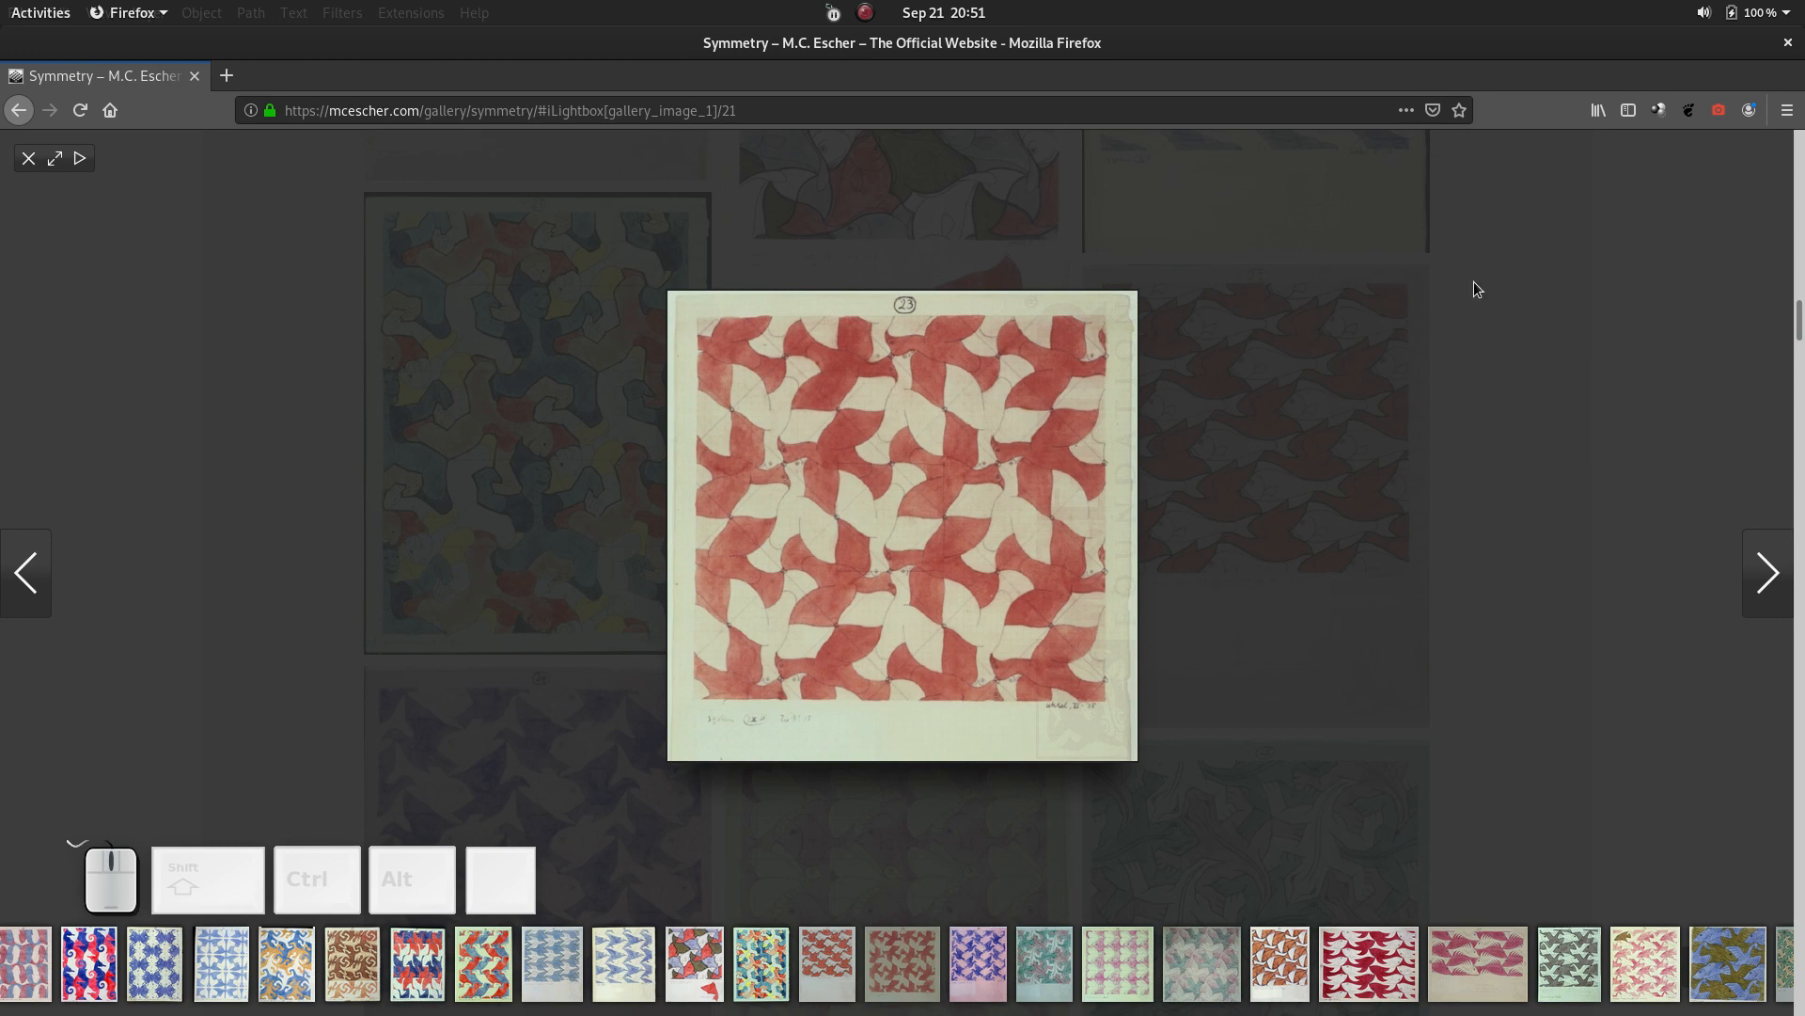
pyautogui.press('Escape')
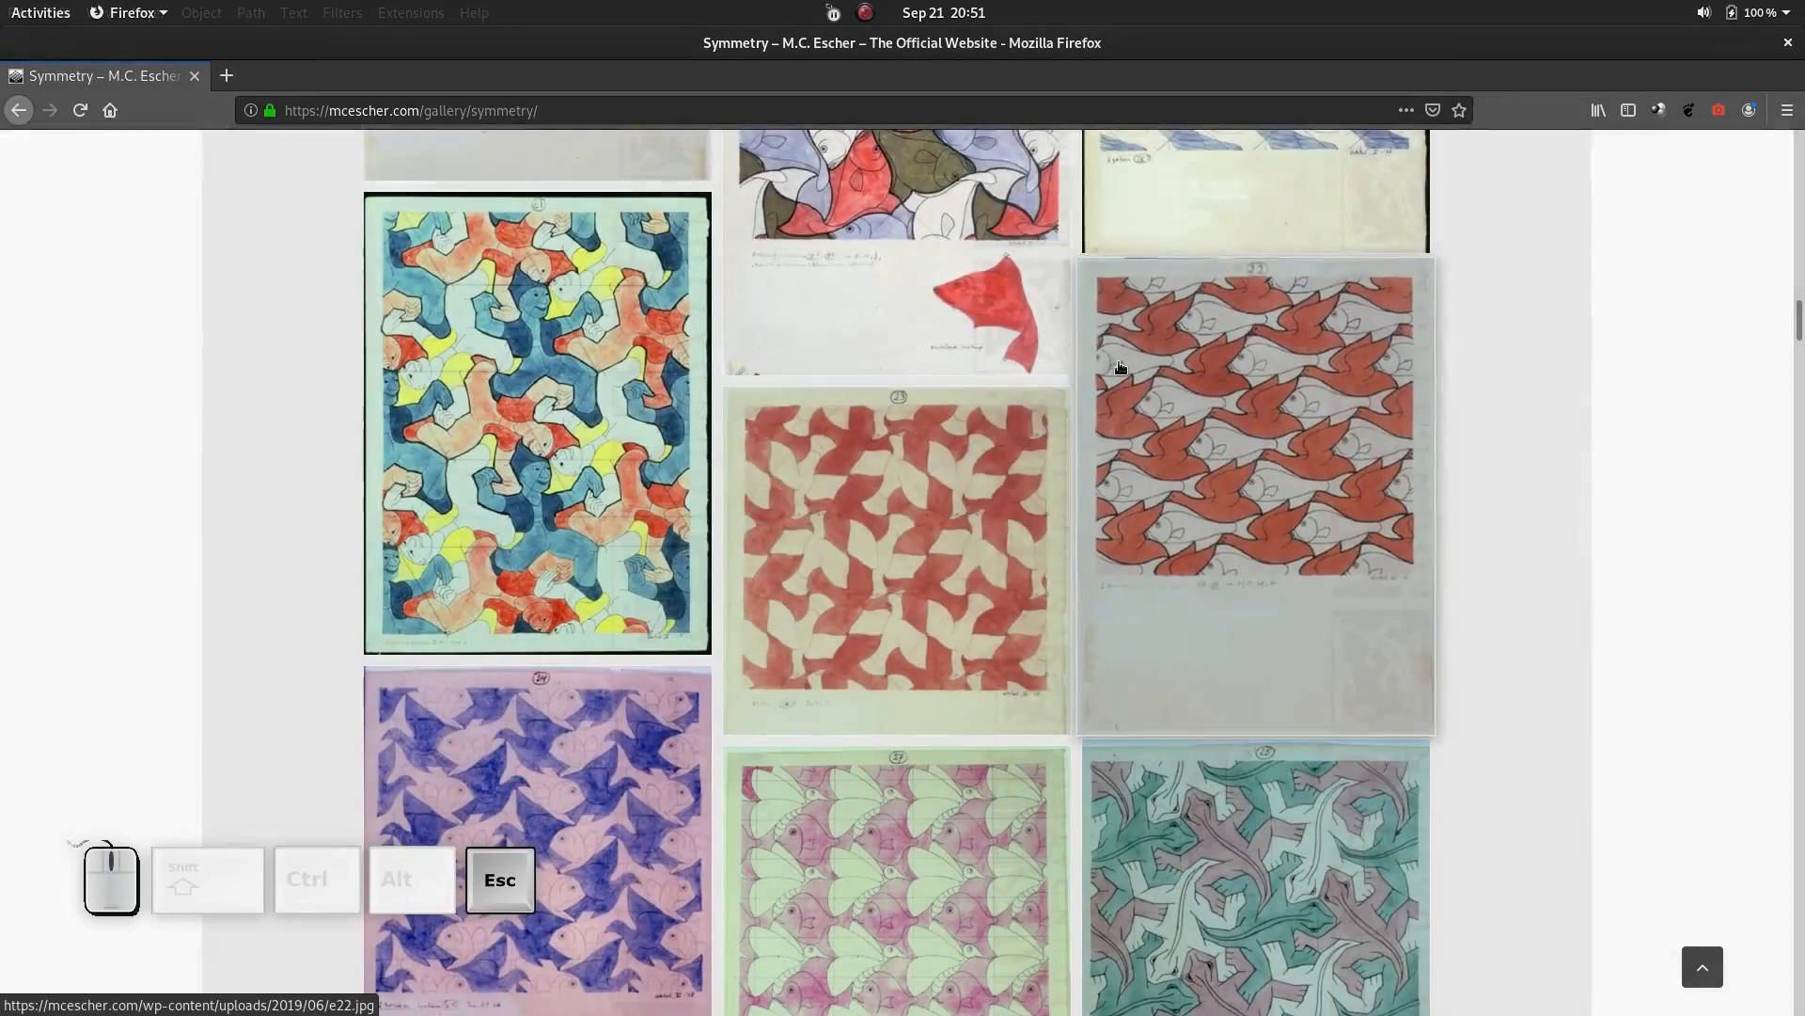
pyautogui.hotkey('alt', 'Tab')
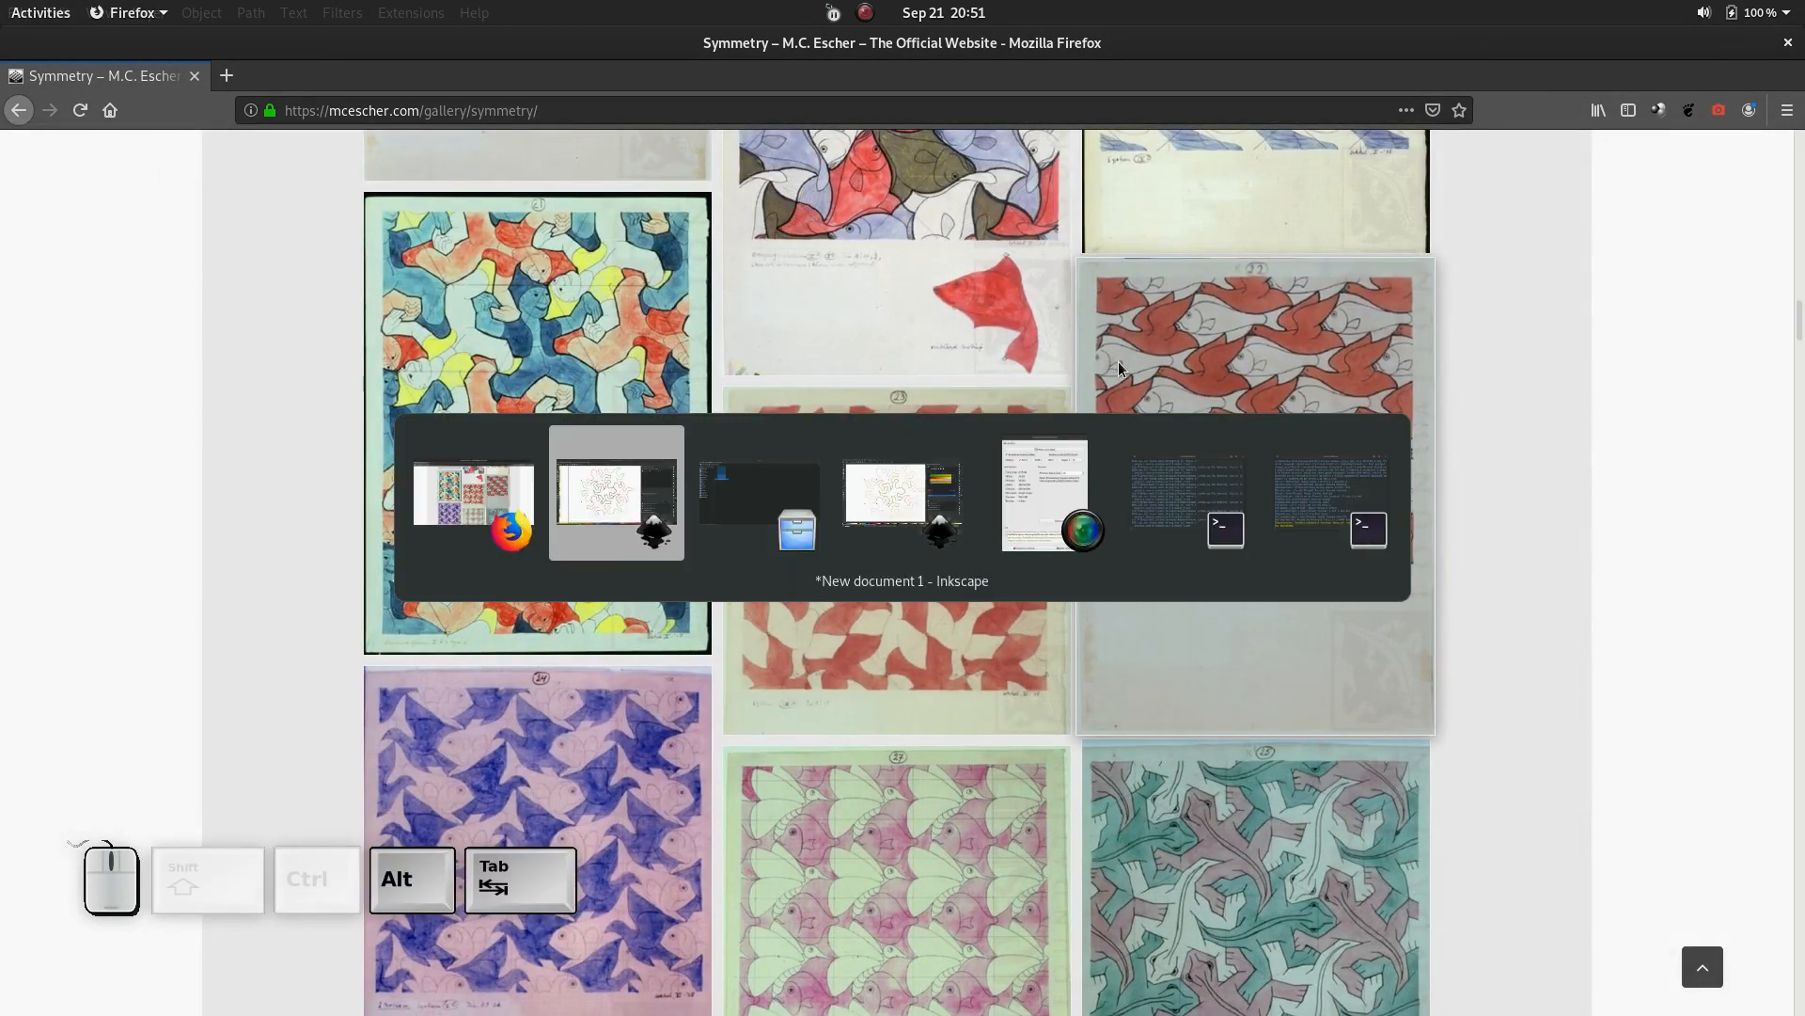